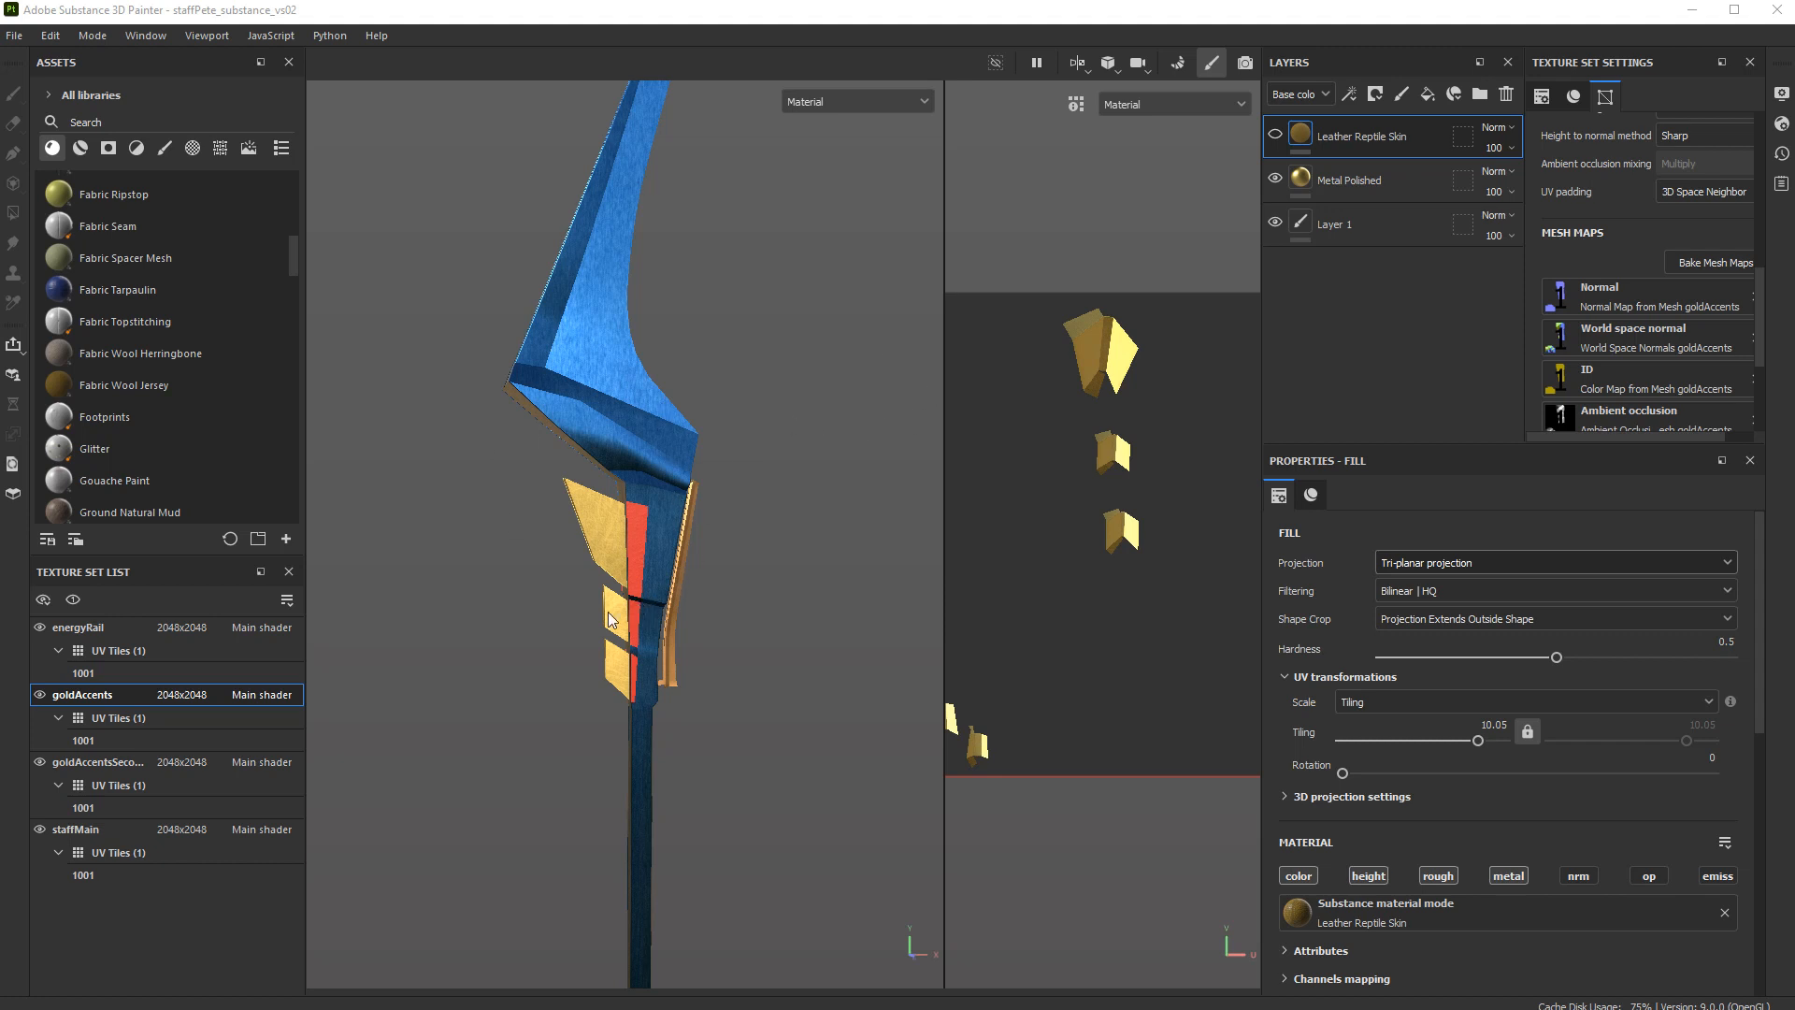
# Hide the Metal Polished layer and show the Leather Reptile Skin layer on the goldAccents texture set.
pyautogui.keyDown('alt'); pyautogui.moveTo(548, 659); pyautogui.dragTo(353, 702); pyautogui.keyUp('alt')
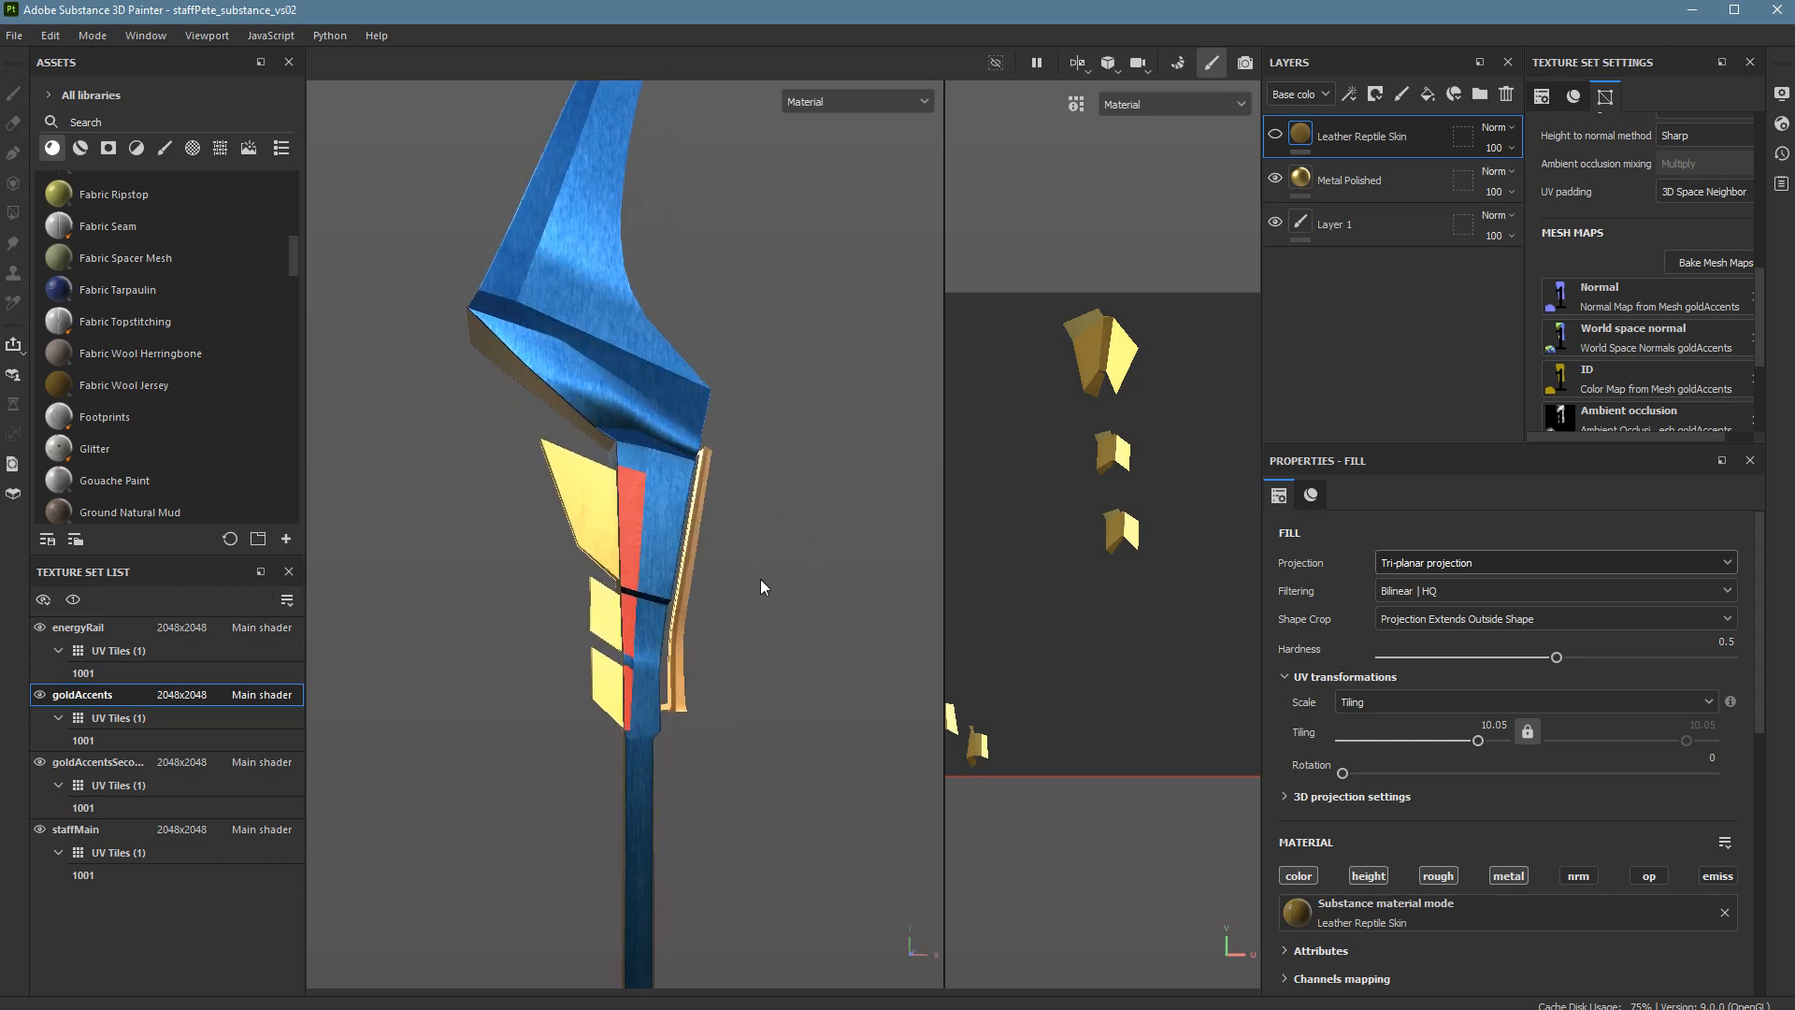
pyautogui.press('alt')
pyautogui.keyDown('alt'); pyautogui.moveTo(730, 651); pyautogui.dragTo(823, 640); pyautogui.keyUp('alt')
pyautogui.keyDown('alt'); pyautogui.moveTo(823, 640); pyautogui.dragTo(771, 469, button='right'); pyautogui.keyUp('alt')
pyautogui.keyDown('alt'); pyautogui.moveTo(771, 468); pyautogui.dragTo(787, 749, button='middle'); pyautogui.keyUp('alt')
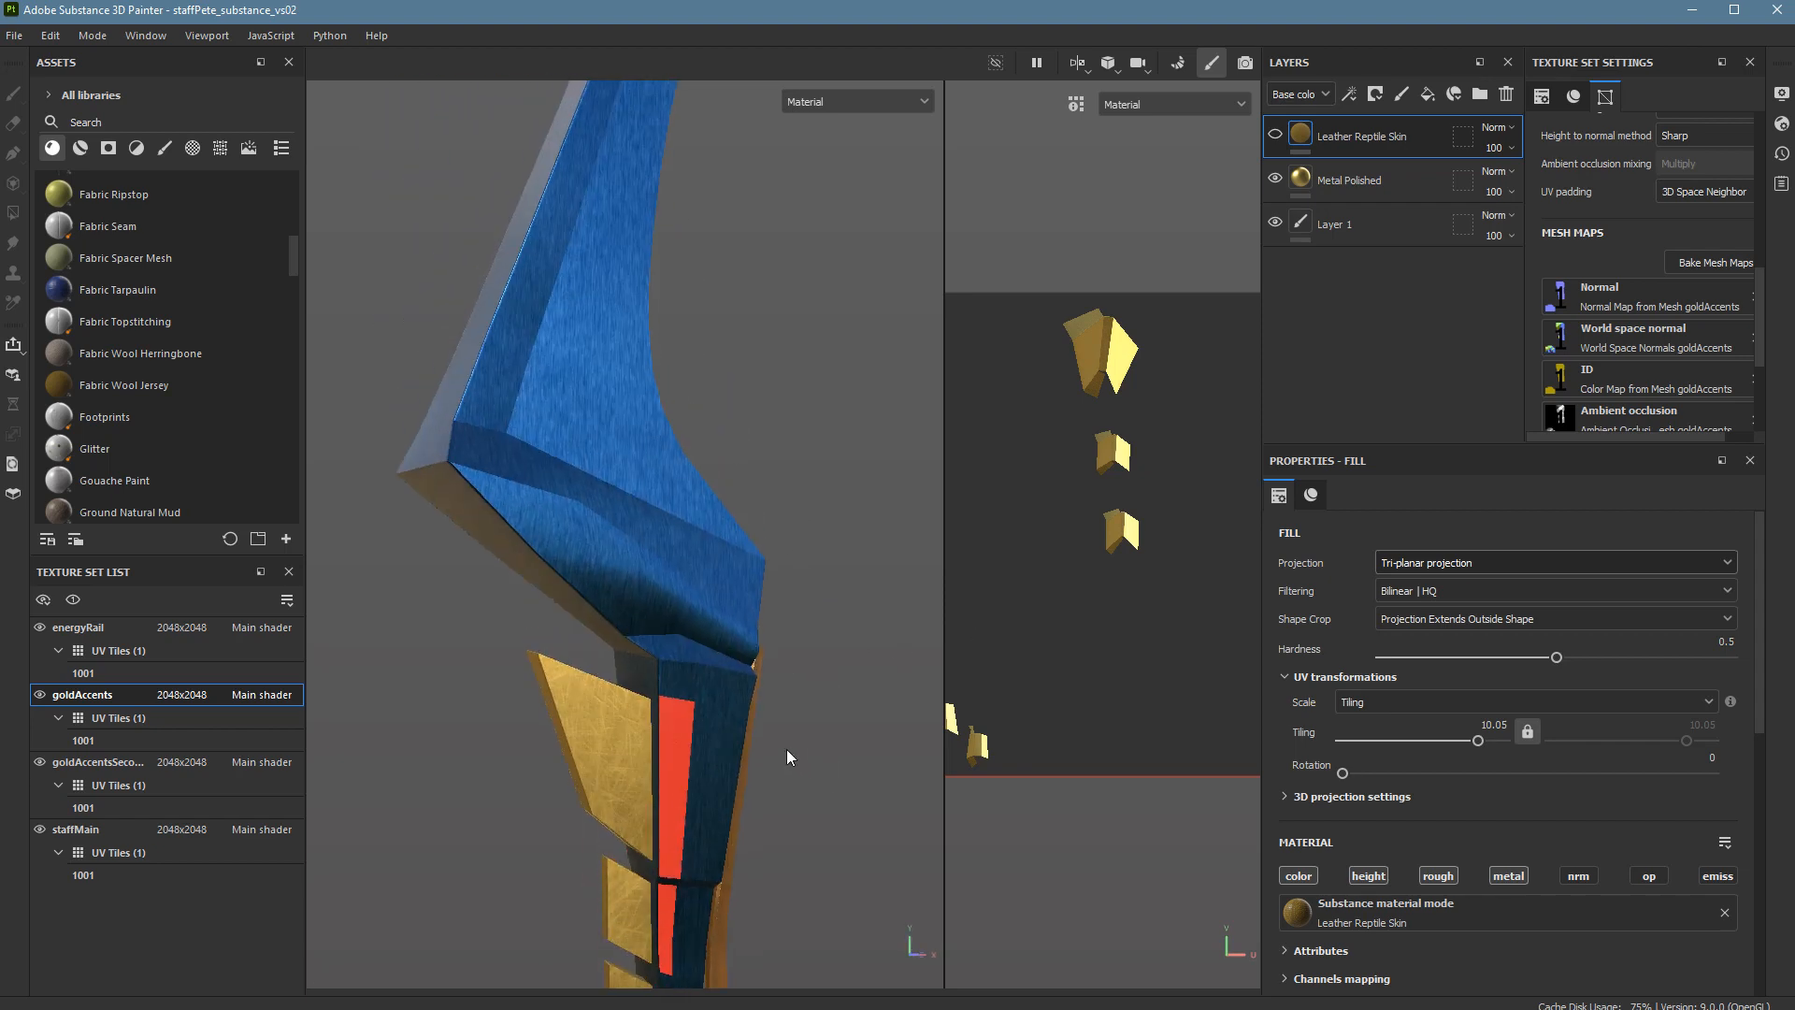
pyautogui.keyDown('alt'); pyautogui.moveTo(787, 749); pyautogui.dragTo(739, 608, button='right'); pyautogui.keyUp('alt')
pyautogui.keyDown('alt'); pyautogui.moveTo(592, 365); pyautogui.dragTo(621, 496); pyautogui.keyUp('alt')
pyautogui.click(1274, 178)
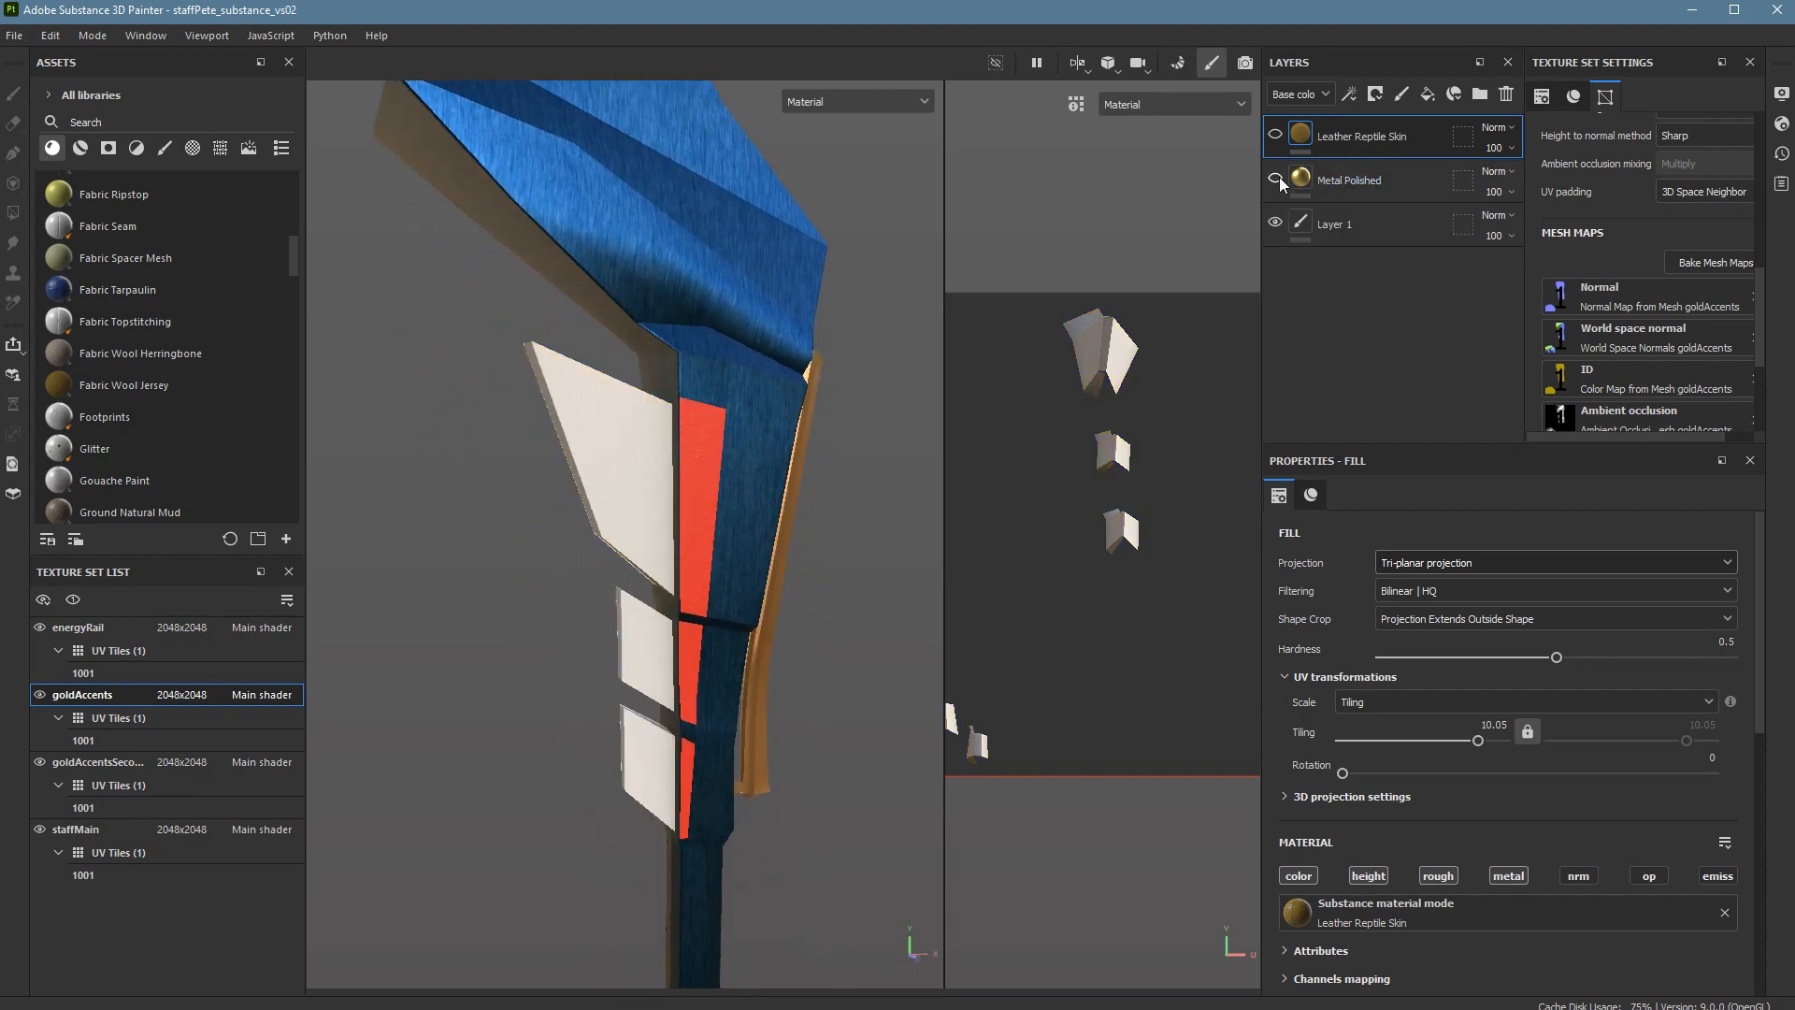
pyautogui.click(1275, 134)
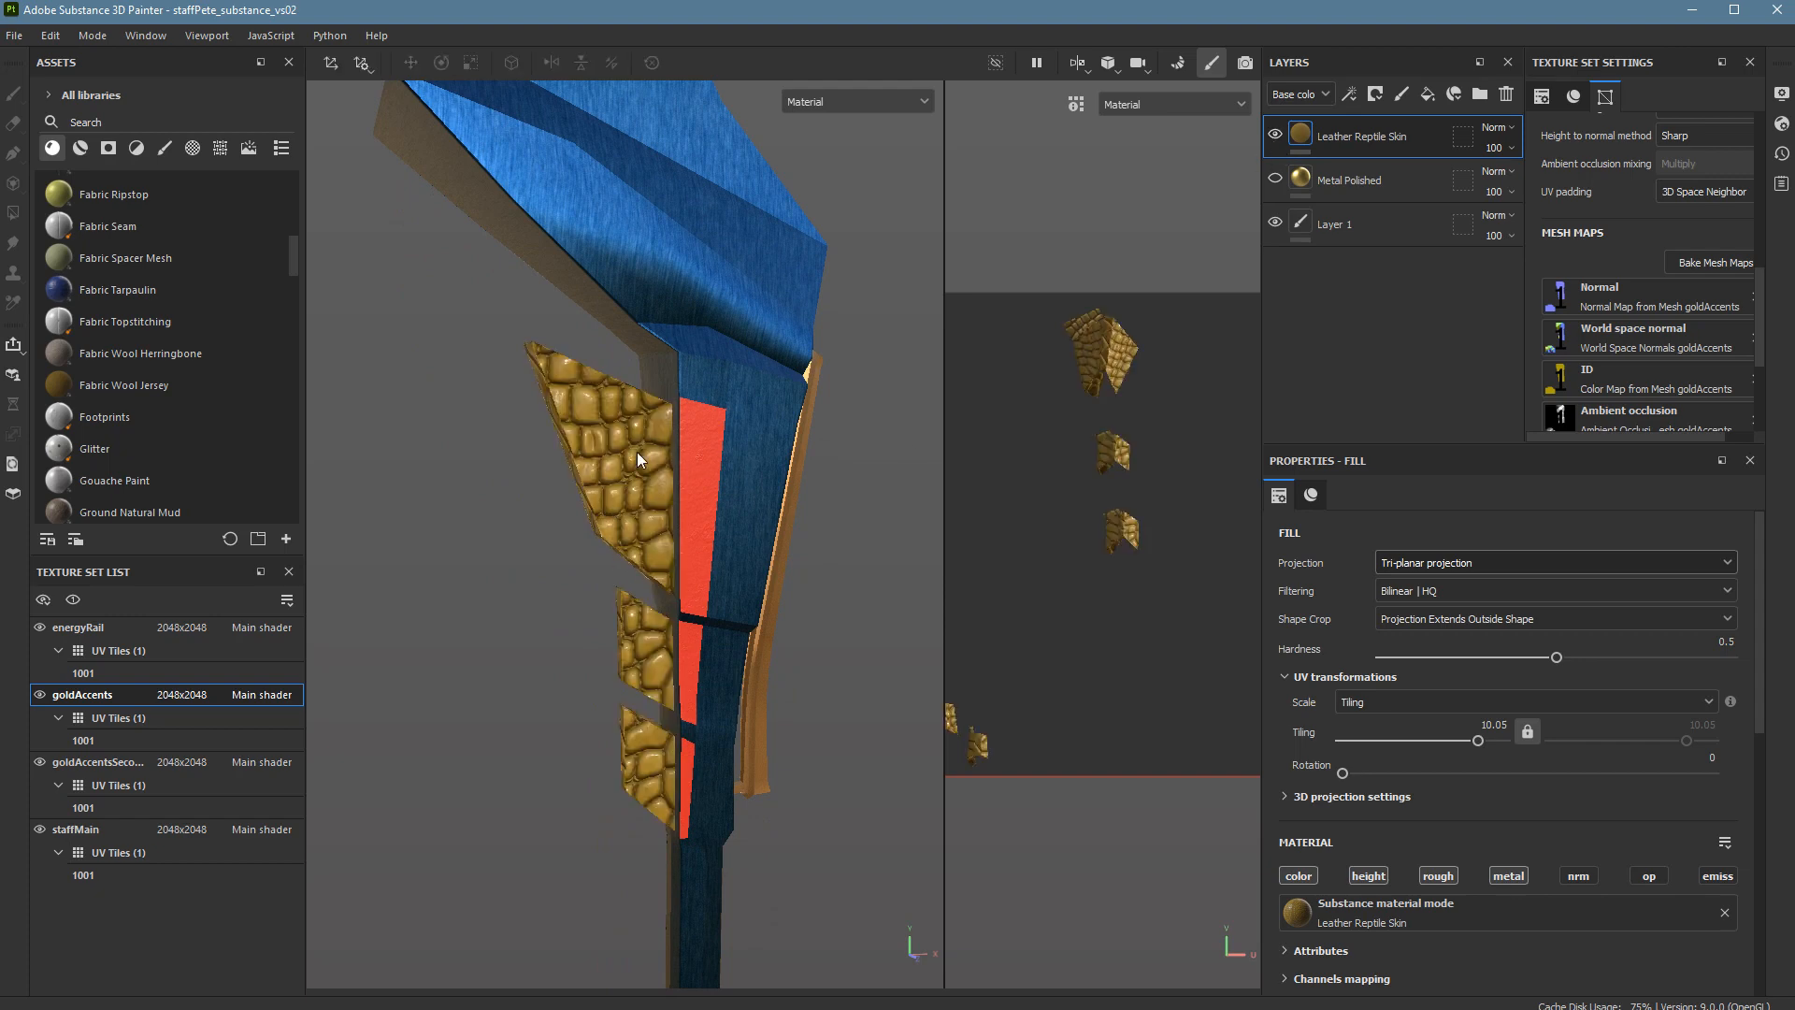
# Examine the reptile skin texture on the staff's gold accents from several distances and angles.
pyautogui.keyDown('alt'); pyautogui.moveTo(637, 452); pyautogui.dragTo(624, 507); pyautogui.keyUp('alt')
pyautogui.keyDown('alt'); pyautogui.moveTo(625, 507); pyautogui.dragTo(913, 607, button='right'); pyautogui.keyUp('alt')
pyautogui.keyDown('alt'); pyautogui.moveTo(767, 414); pyautogui.dragTo(724, 743, button='middle'); pyautogui.keyUp('alt')
pyautogui.keyDown('alt'); pyautogui.moveTo(724, 742); pyautogui.dragTo(921, 748, button='right'); pyautogui.keyUp('alt')
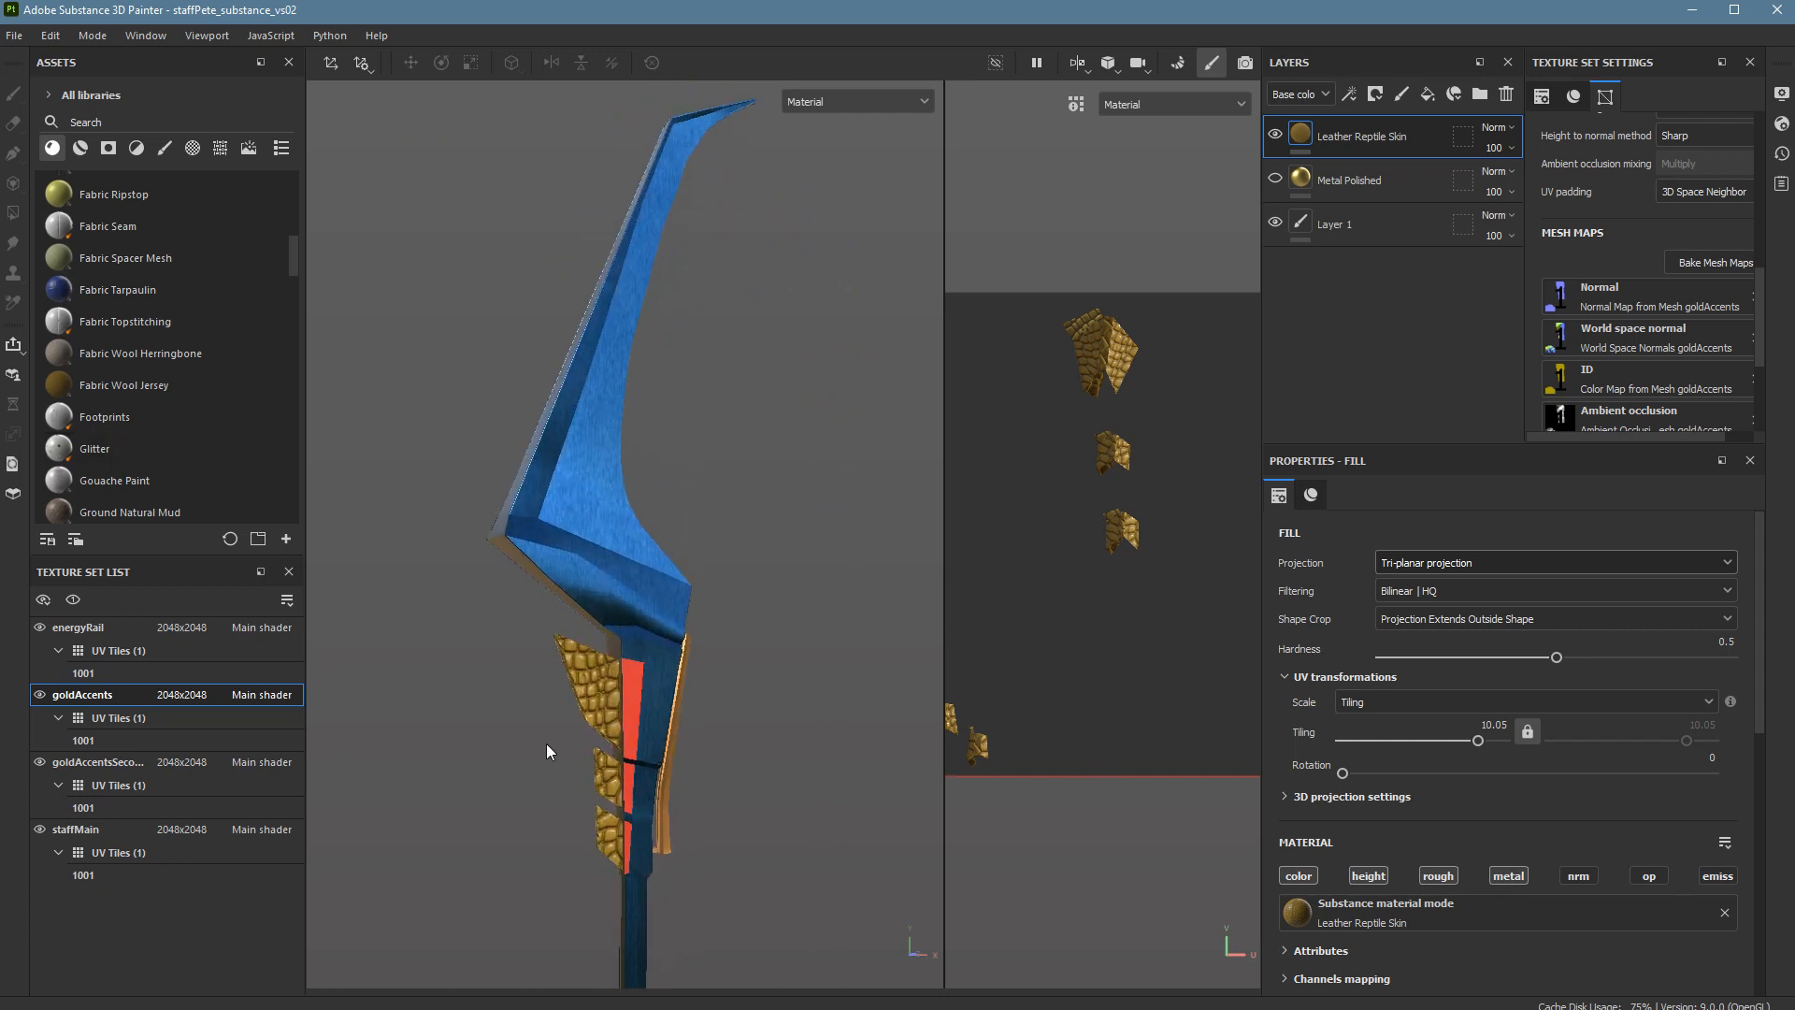
pyautogui.keyDown('alt'); pyautogui.moveTo(546, 744); pyautogui.dragTo(756, 759, button='right'); pyautogui.keyUp('alt')
pyautogui.keyDown('alt'); pyautogui.moveTo(756, 760); pyautogui.dragTo(787, 660, button='middle'); pyautogui.keyUp('alt')
pyautogui.keyDown('alt'); pyautogui.moveTo(788, 660); pyautogui.dragTo(776, 662, button='right'); pyautogui.keyUp('alt')
pyautogui.keyDown('alt'); pyautogui.moveTo(775, 662); pyautogui.dragTo(742, 689, button='middle'); pyautogui.keyUp('alt')
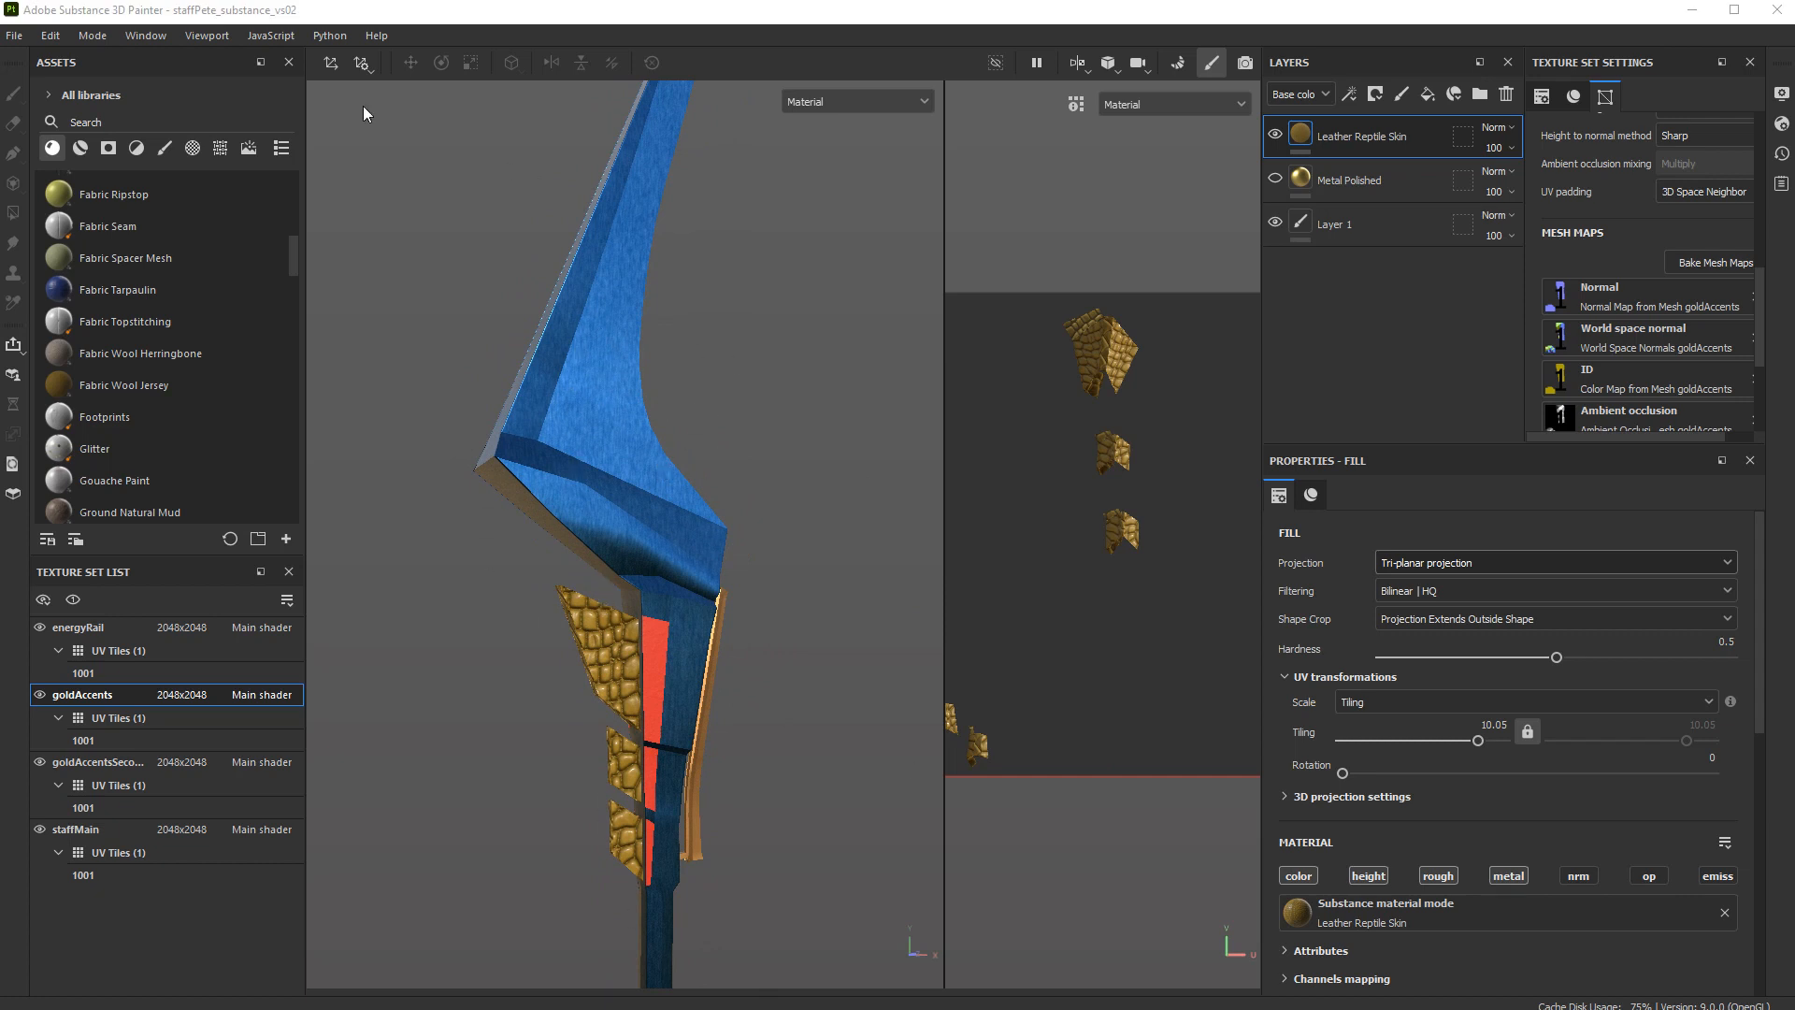
# Open the texture export settings and browse to the sourceimages > Pete Staff folder for the output directory.
pyautogui.click(10, 38)
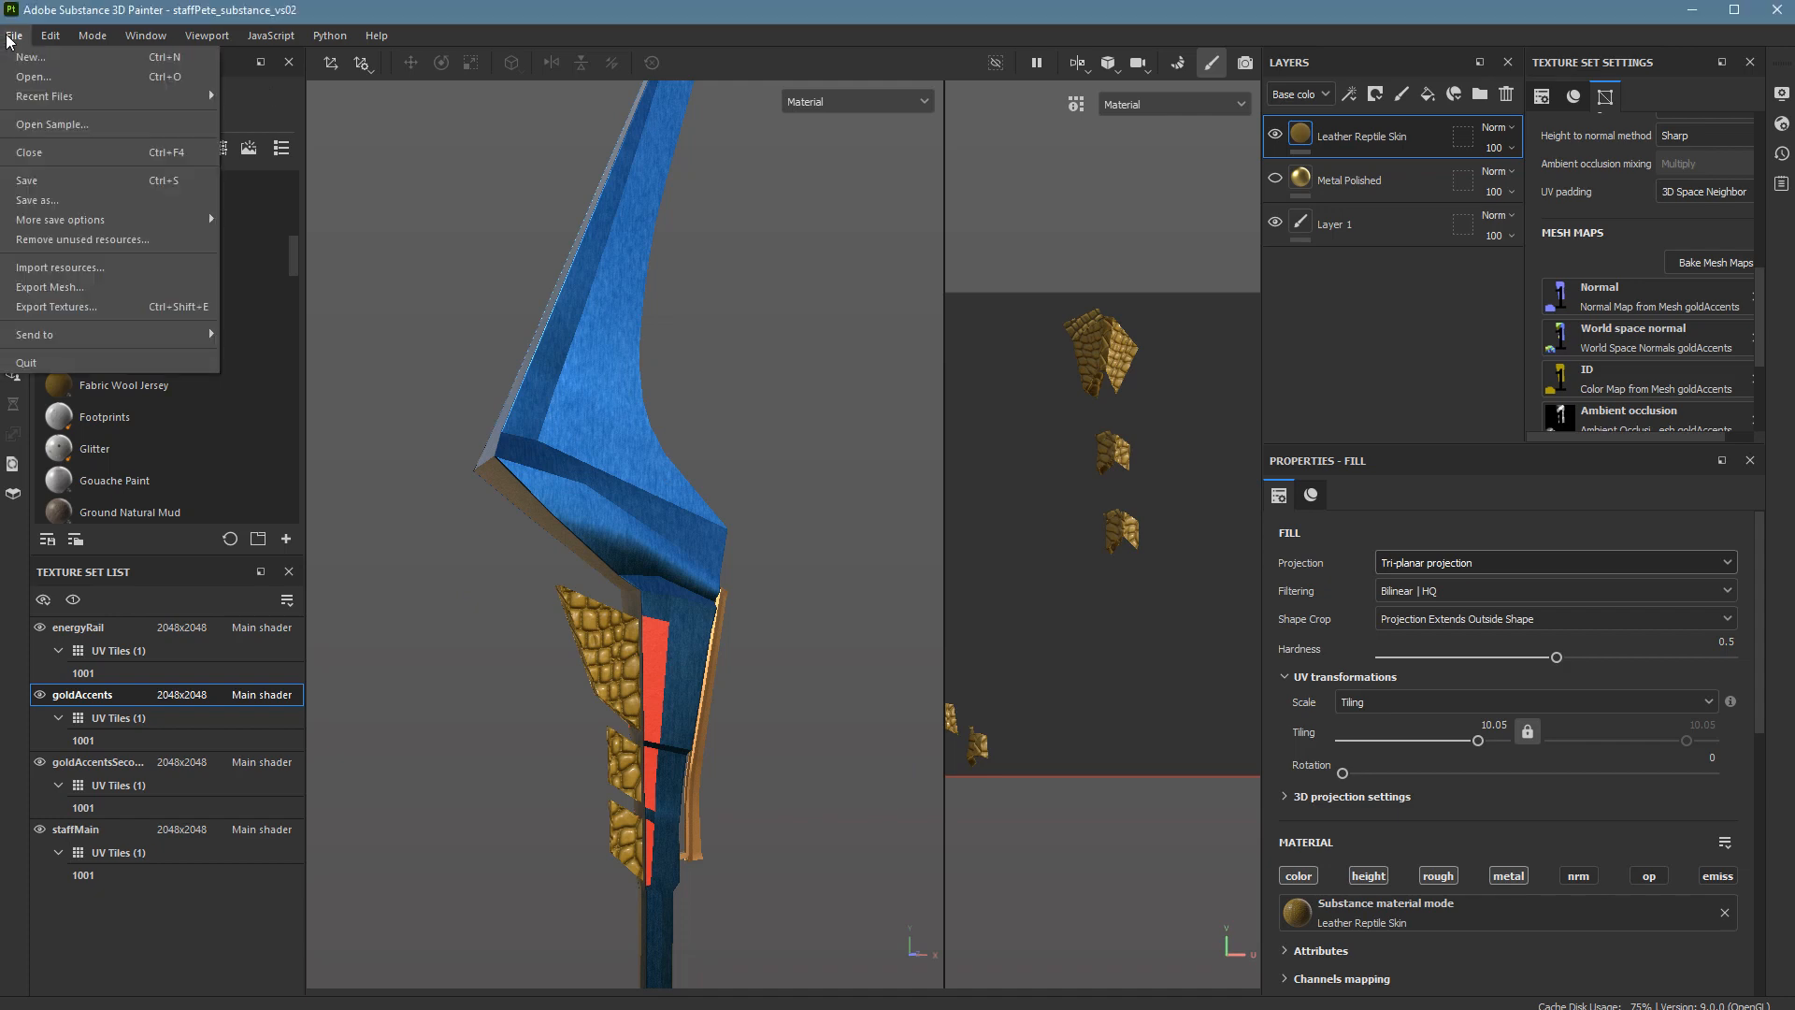
pyautogui.click(53, 311)
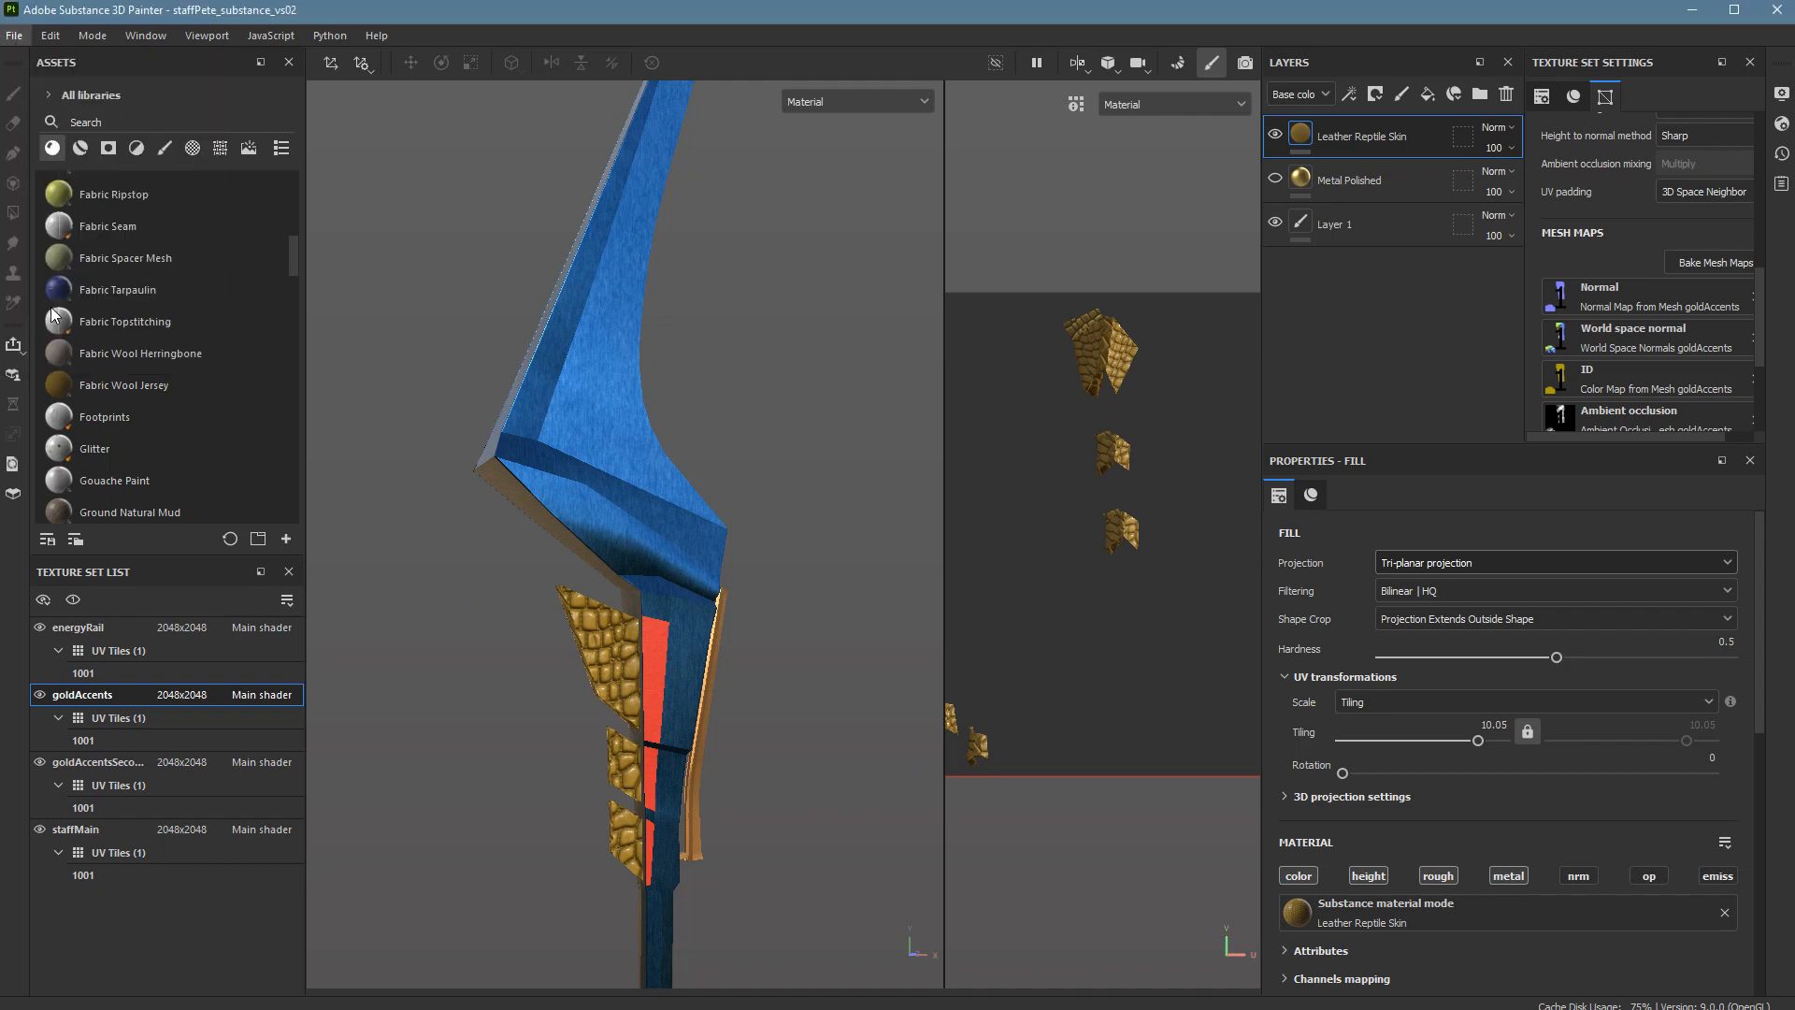
pyautogui.moveTo(653, 168); pyautogui.dragTo(605, 217)
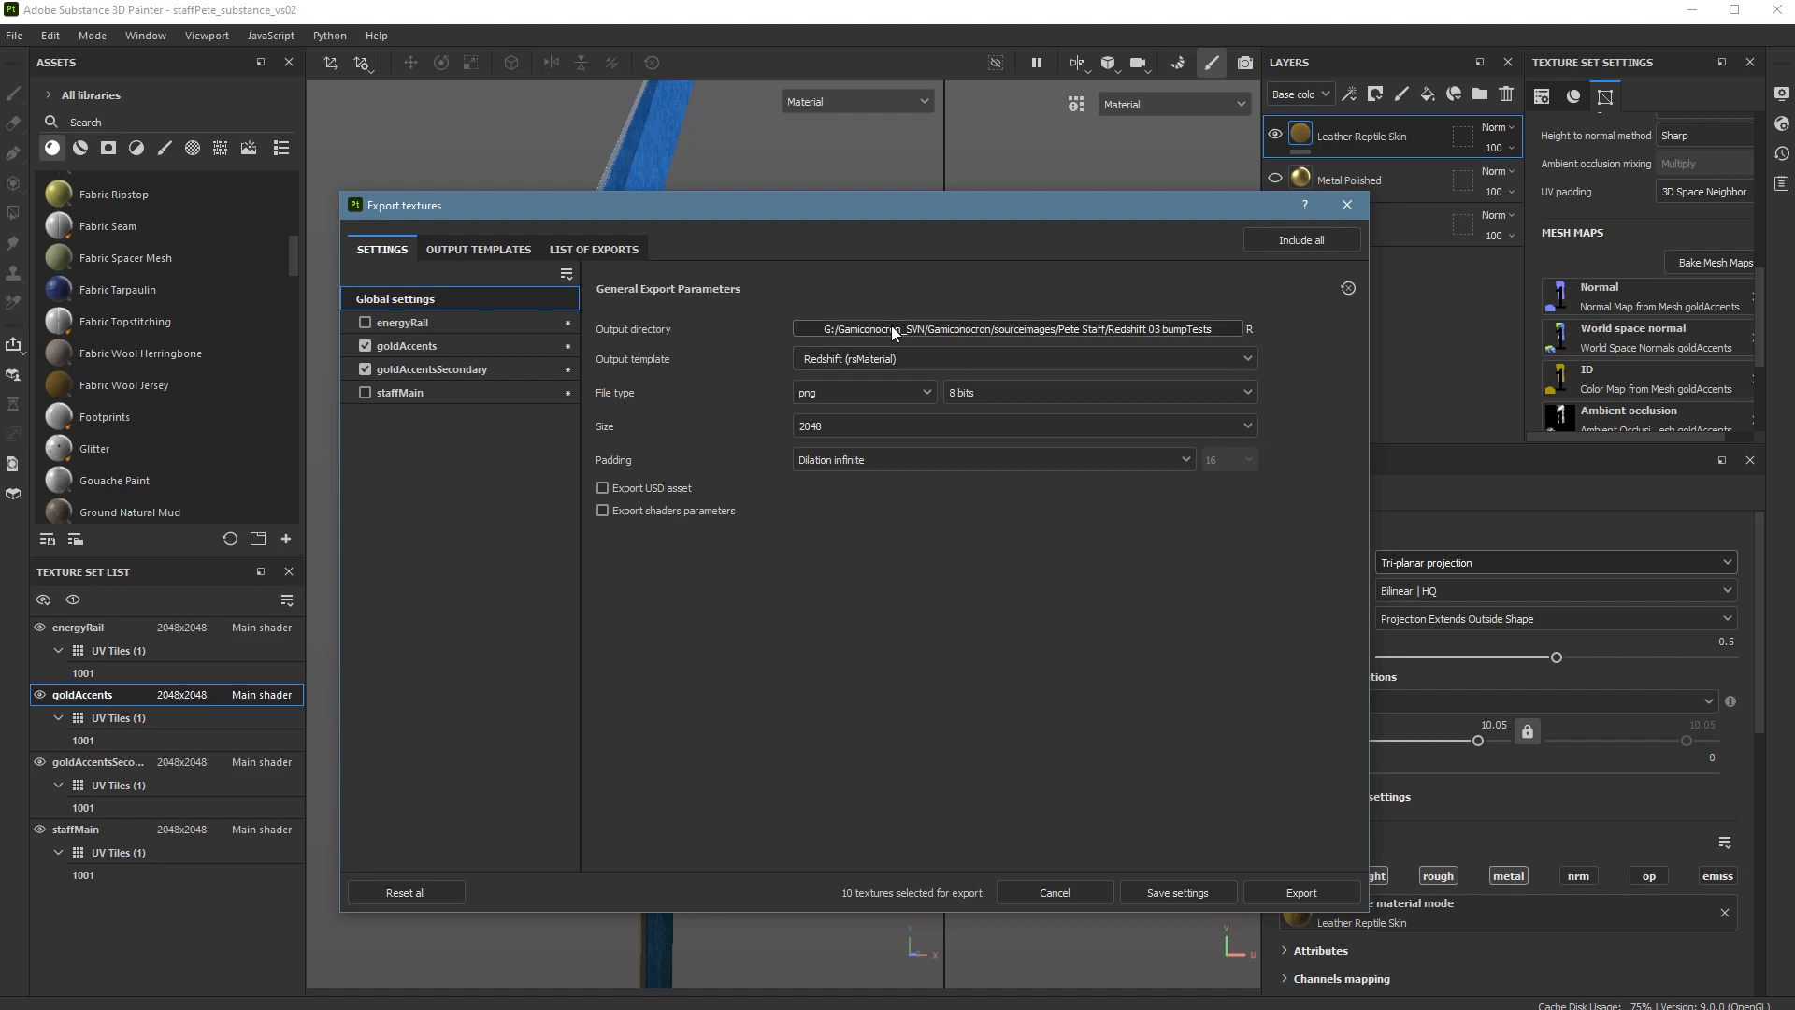
pyautogui.click(949, 329)
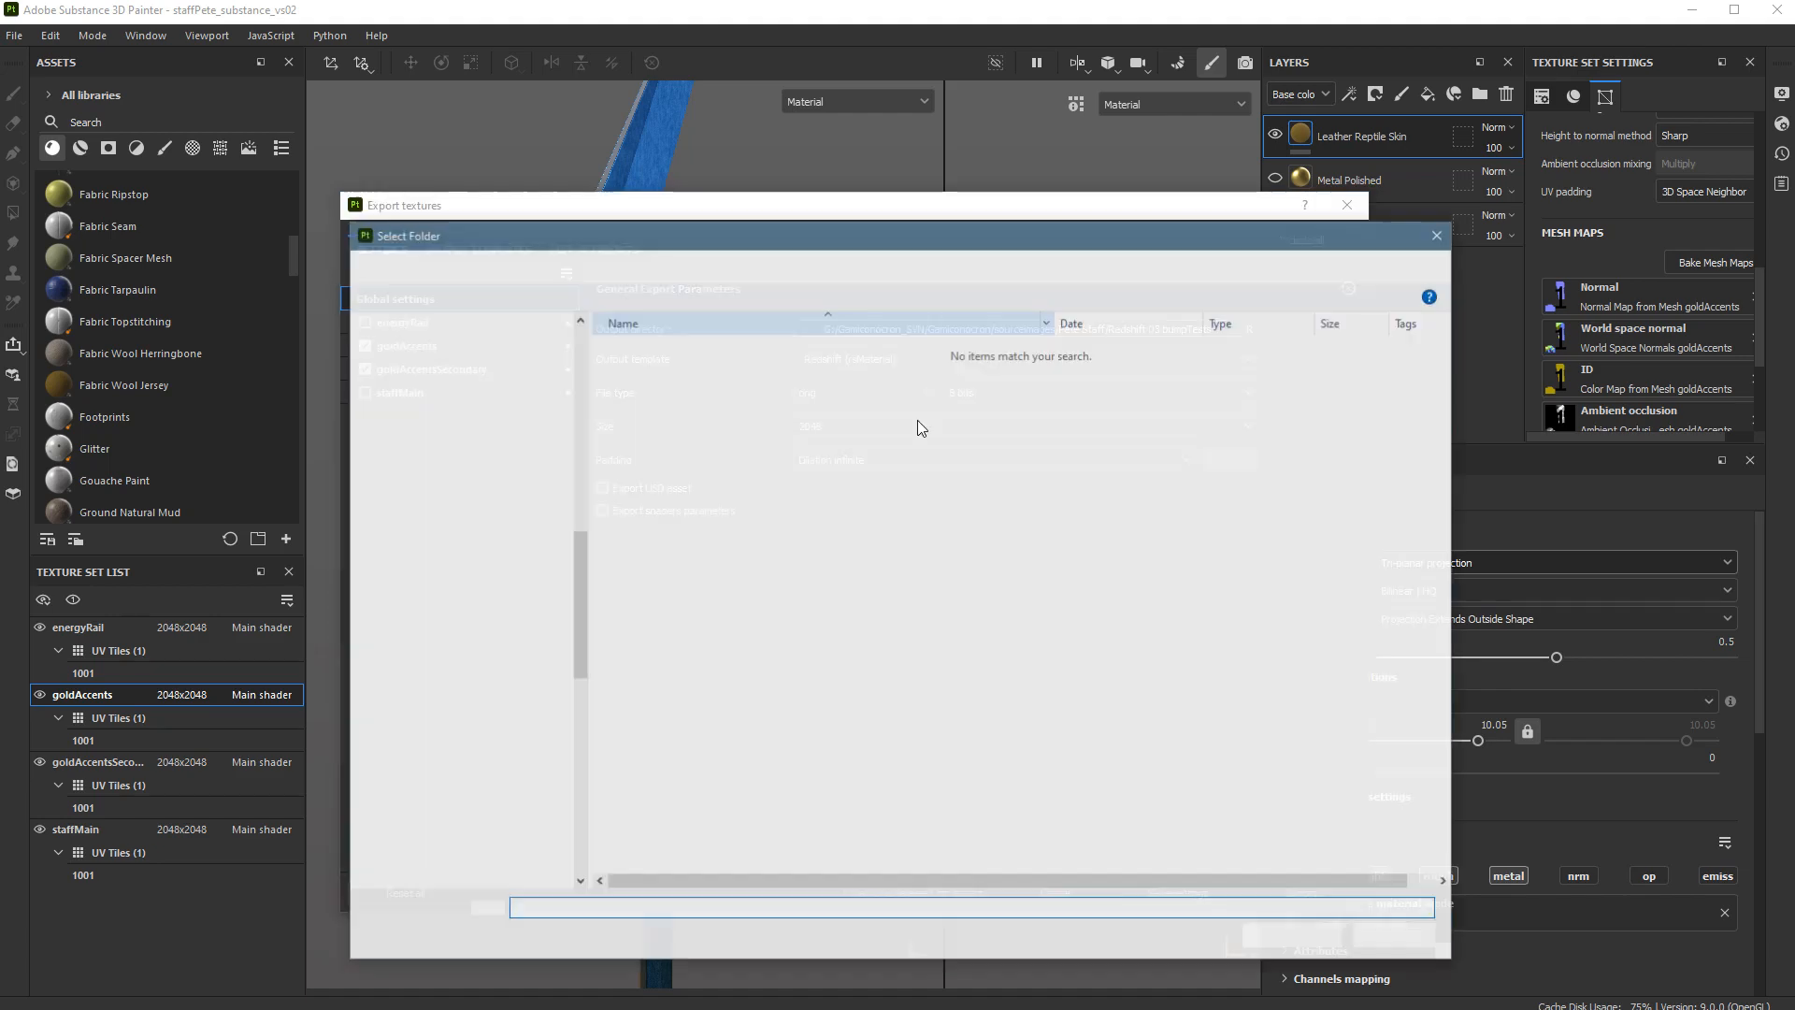
pyautogui.click(972, 265)
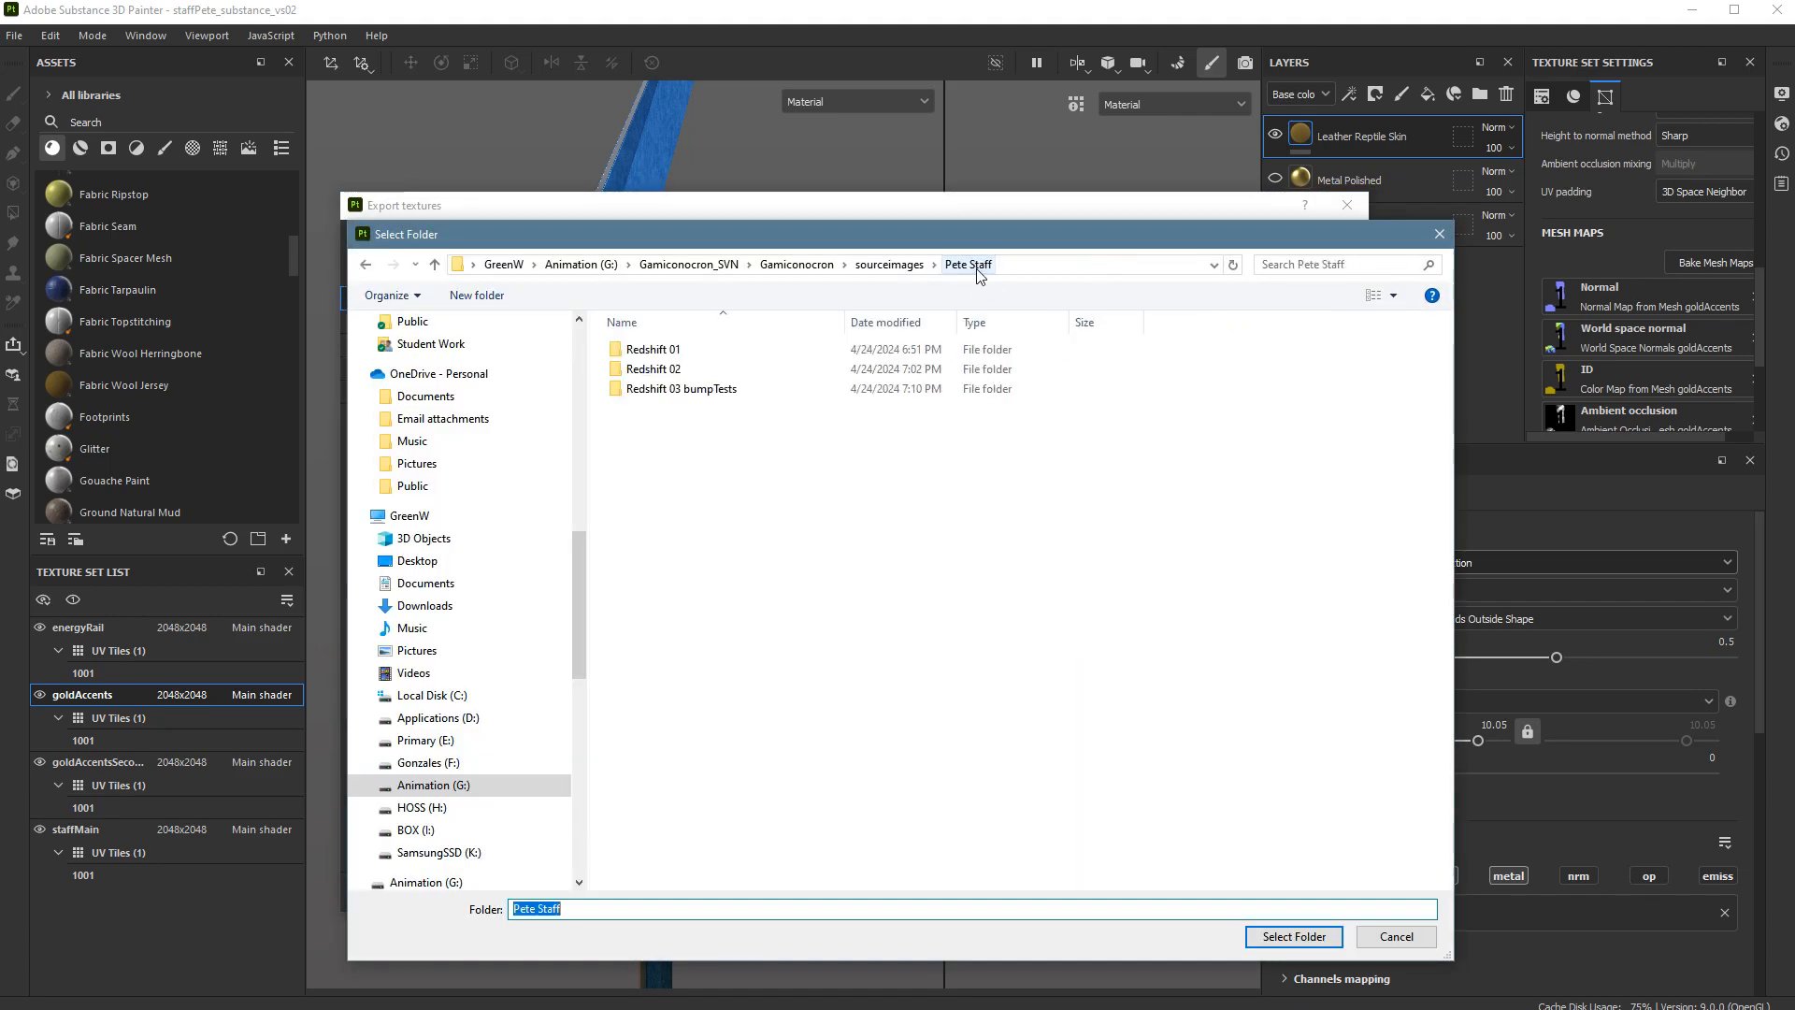
pyautogui.click(890, 266)
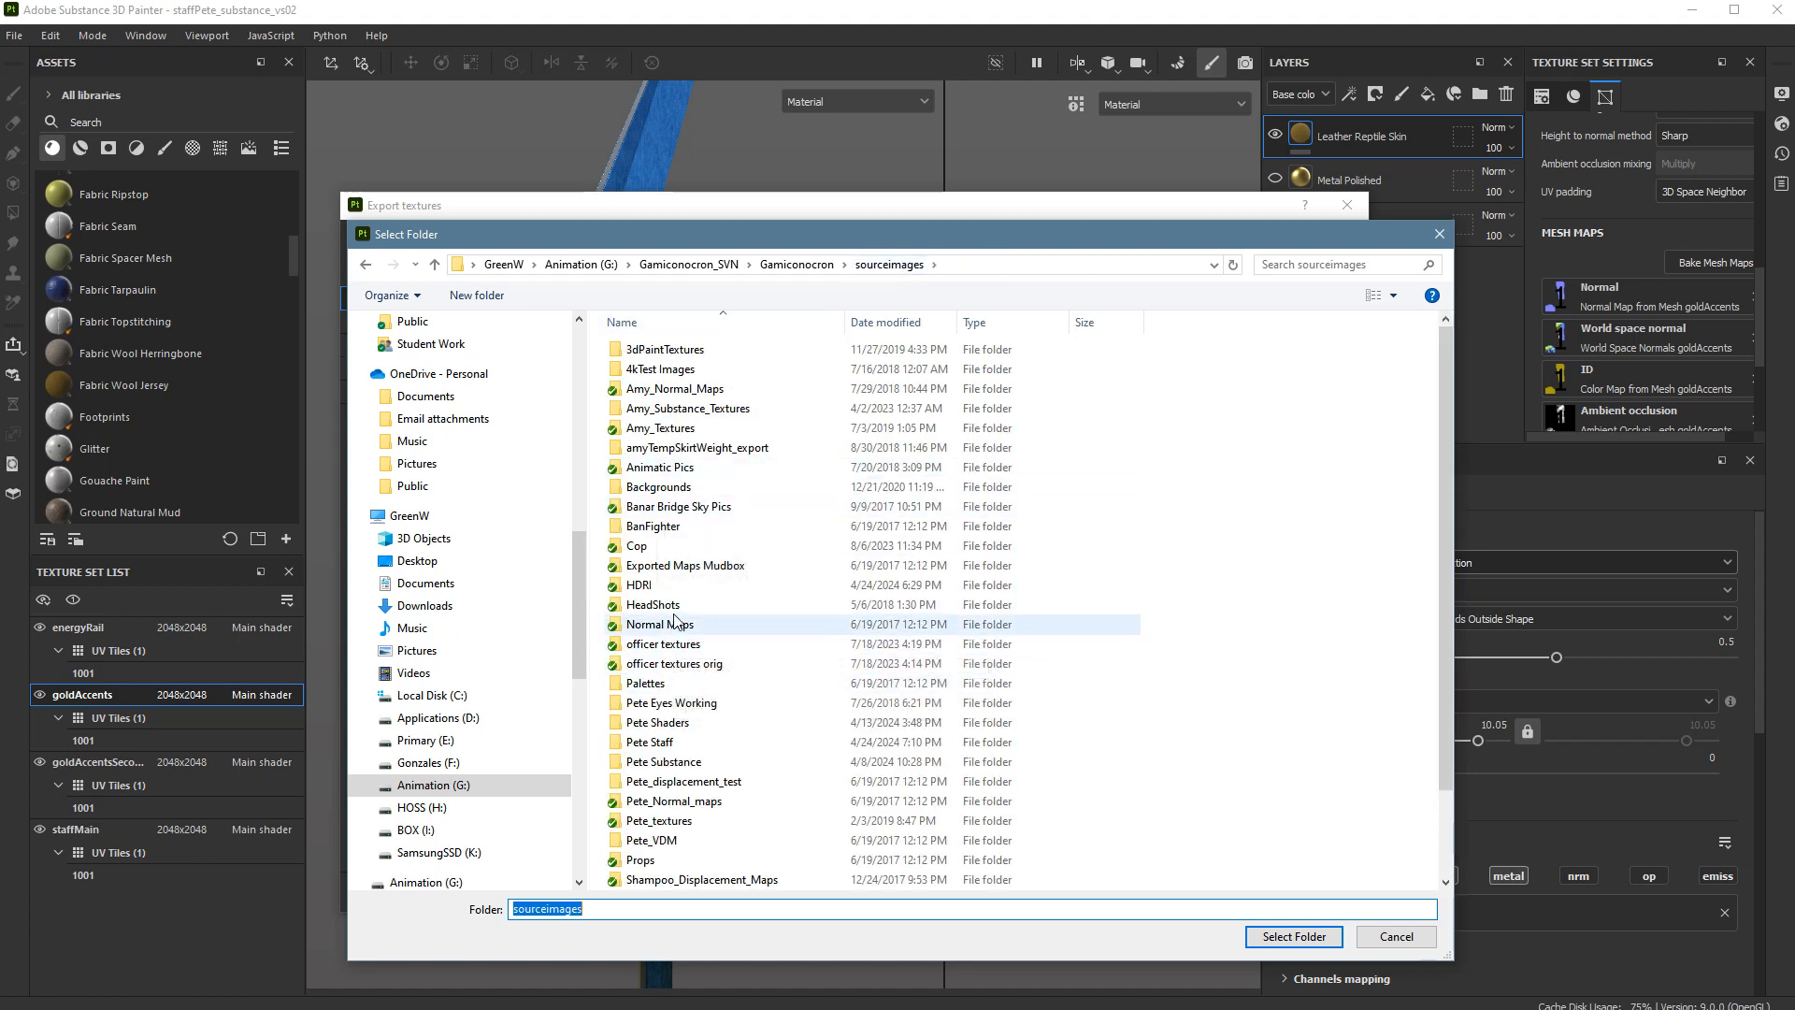
pyautogui.doubleClick(661, 743)
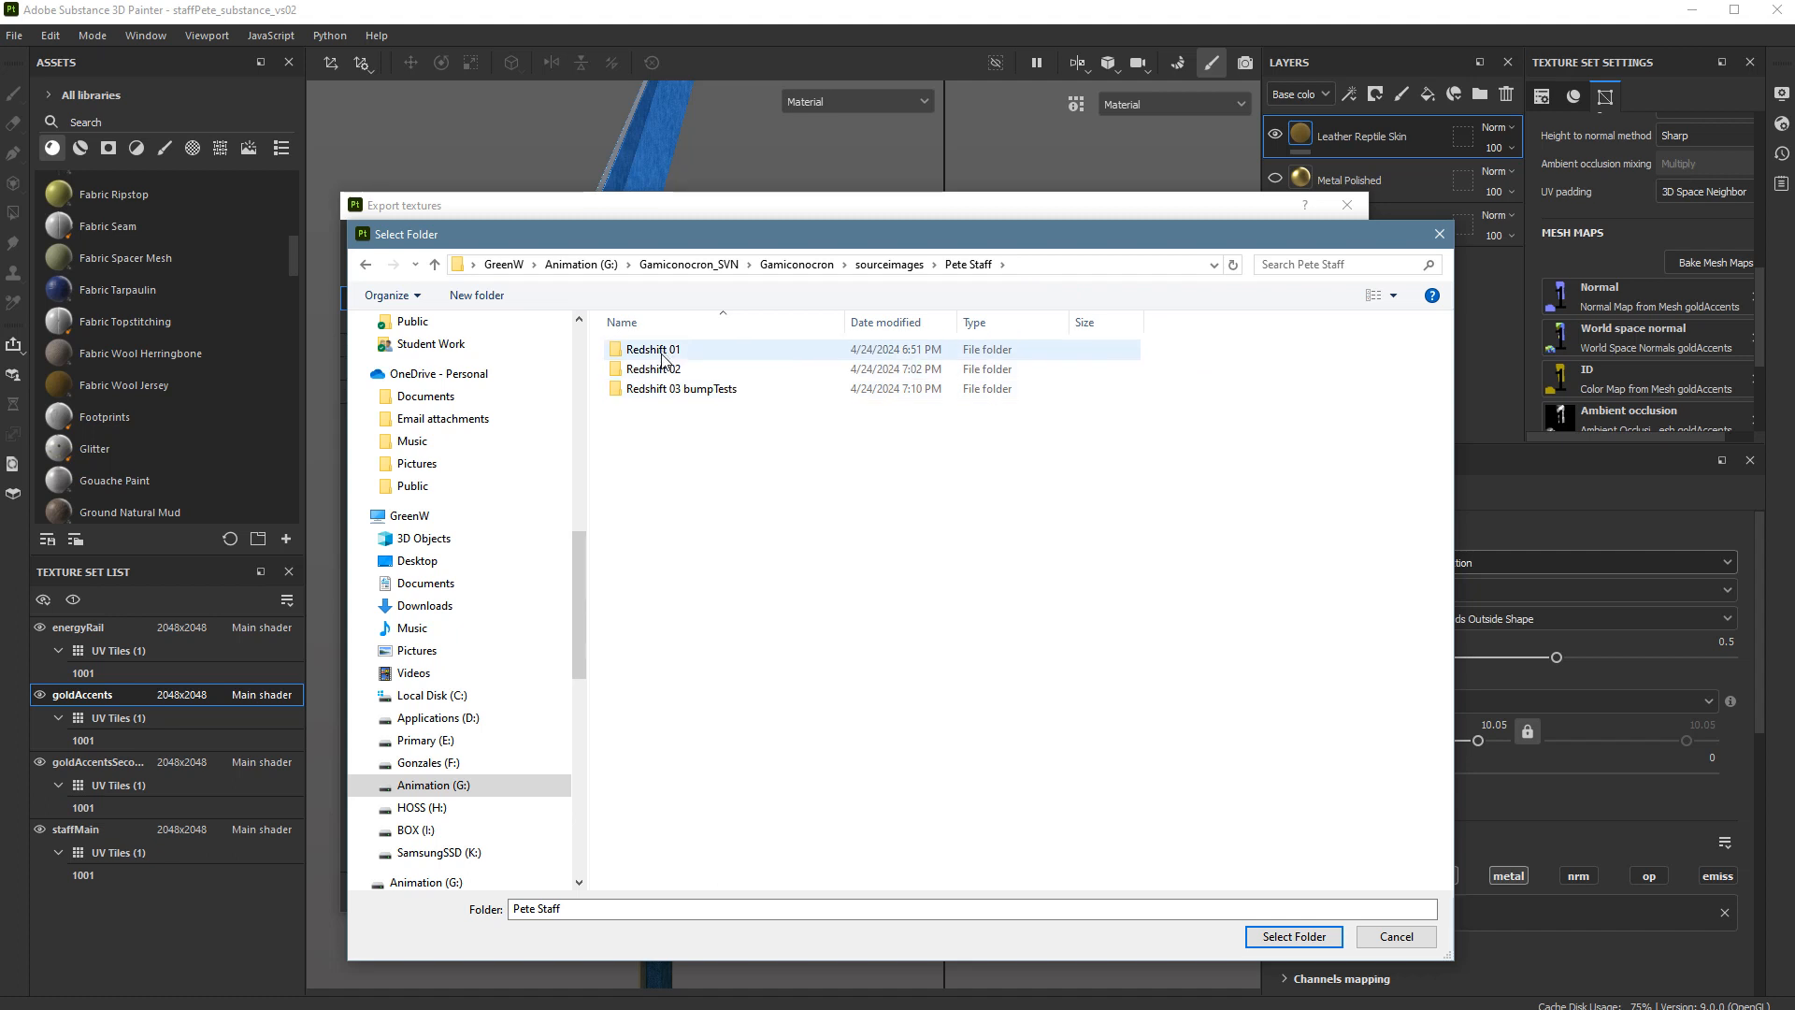
# Create a folder named "Redshift 04 bumpTex" inside the Pete Staff folder.
pyautogui.rightClick(648, 425)
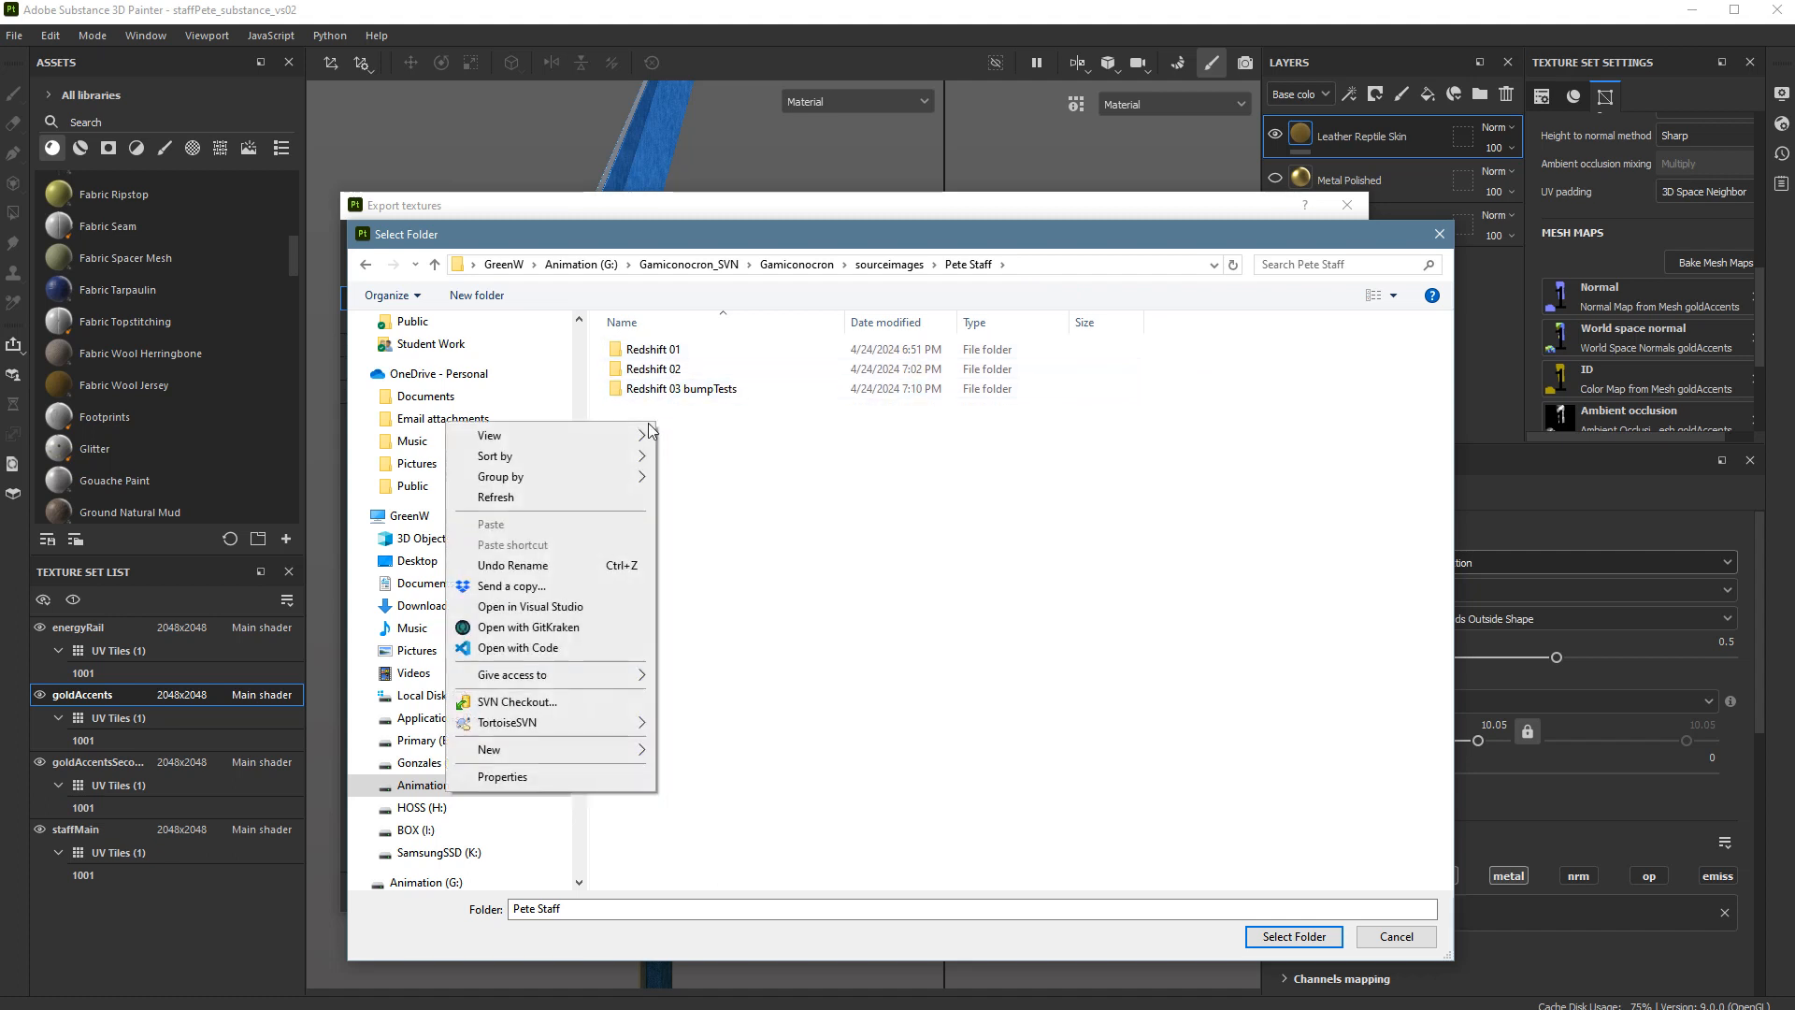
pyautogui.moveTo(562, 749)
pyautogui.click(766, 745)
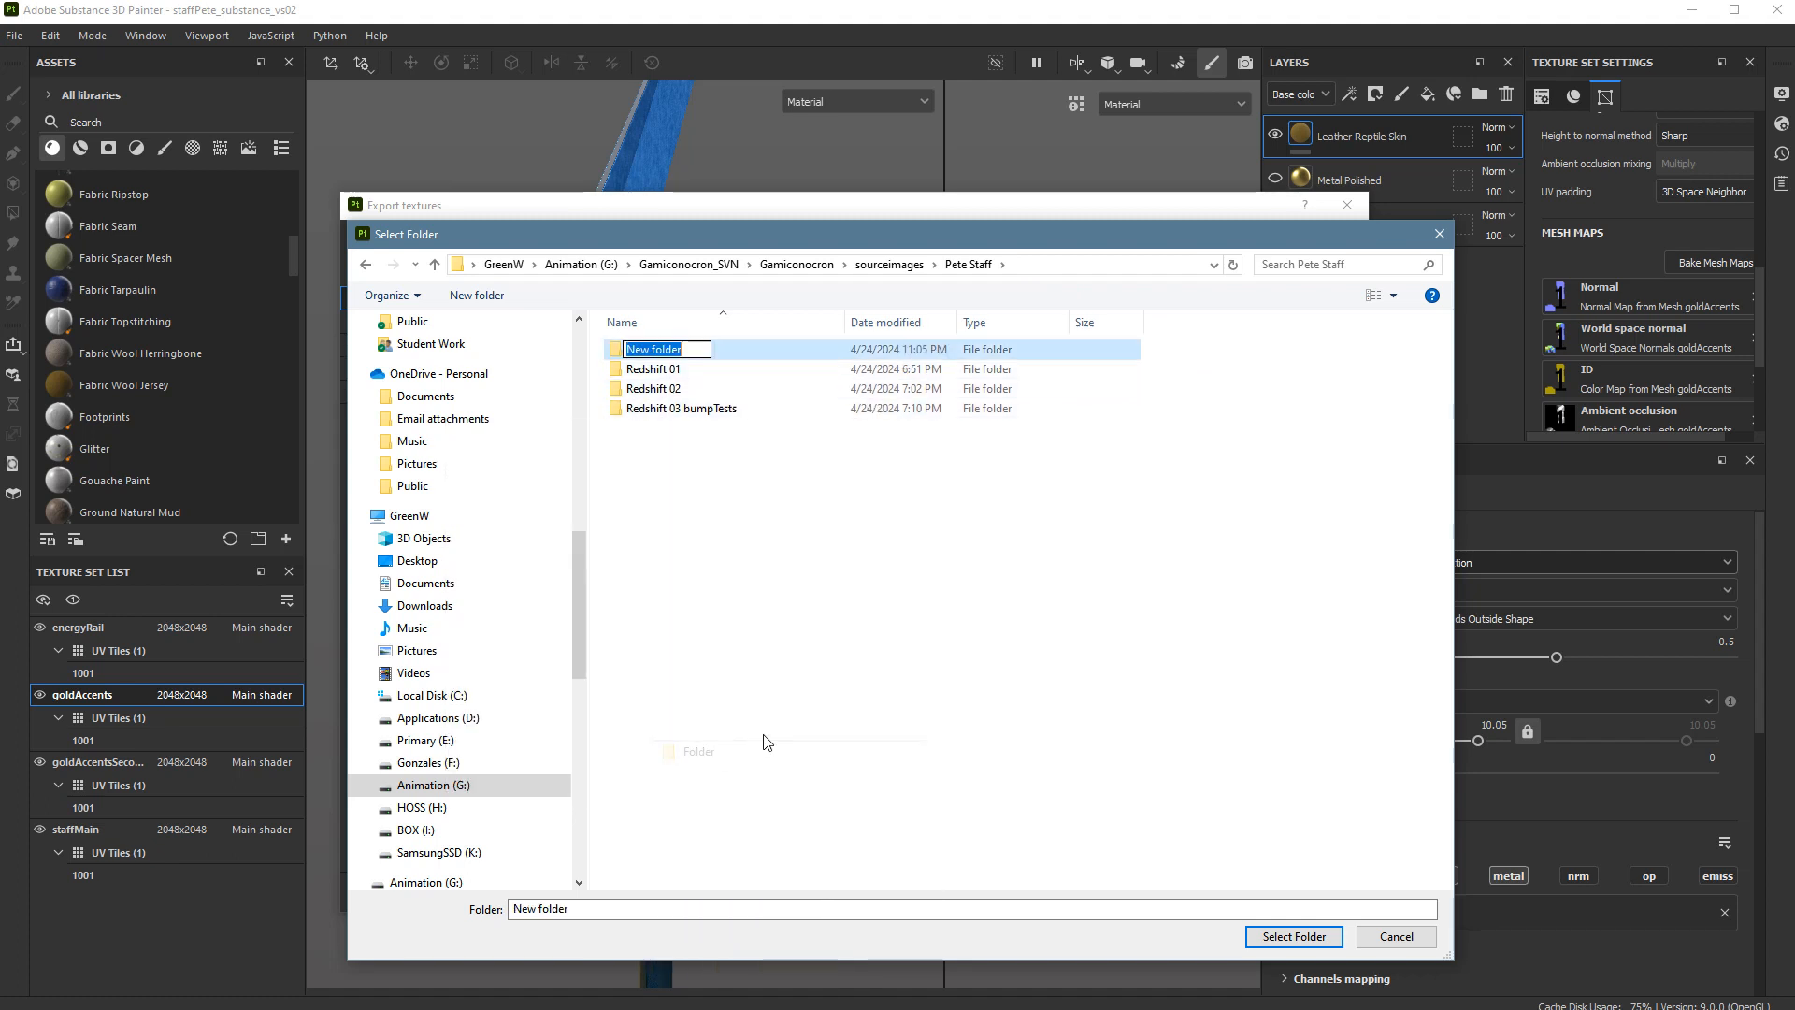
pyautogui.write('Re')
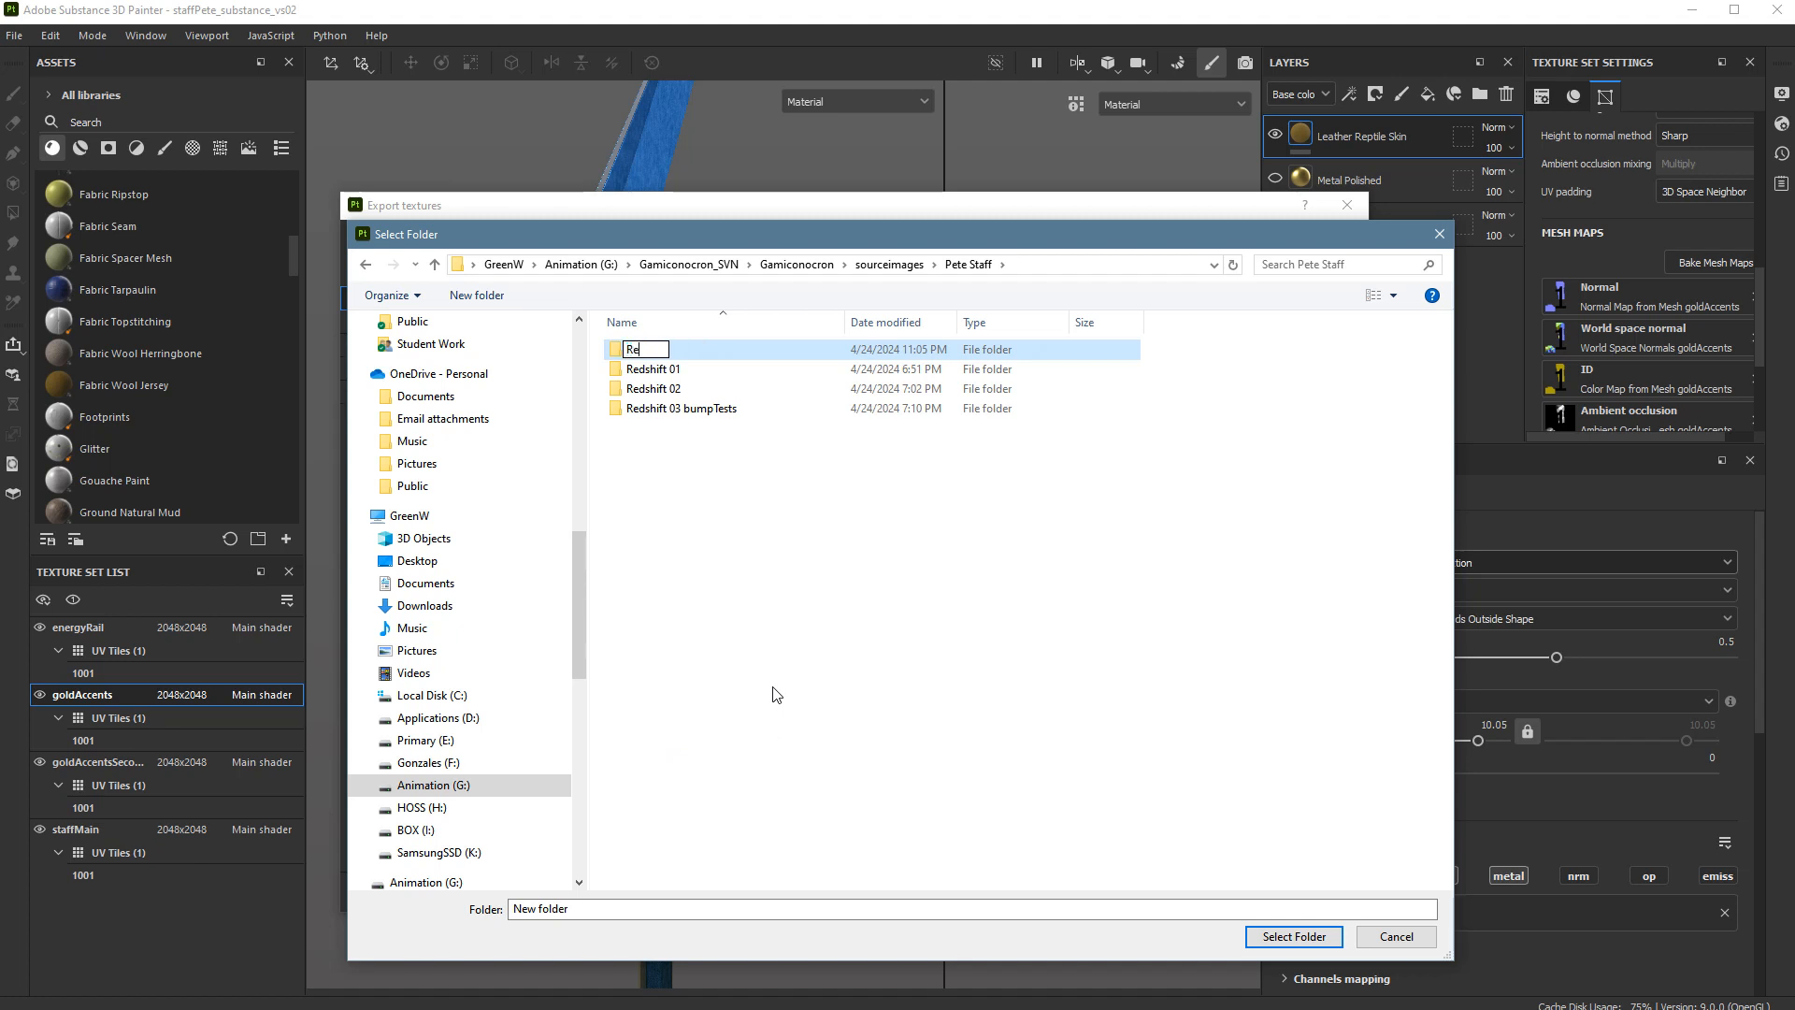
pyautogui.write('dshift 04 bumpTex')
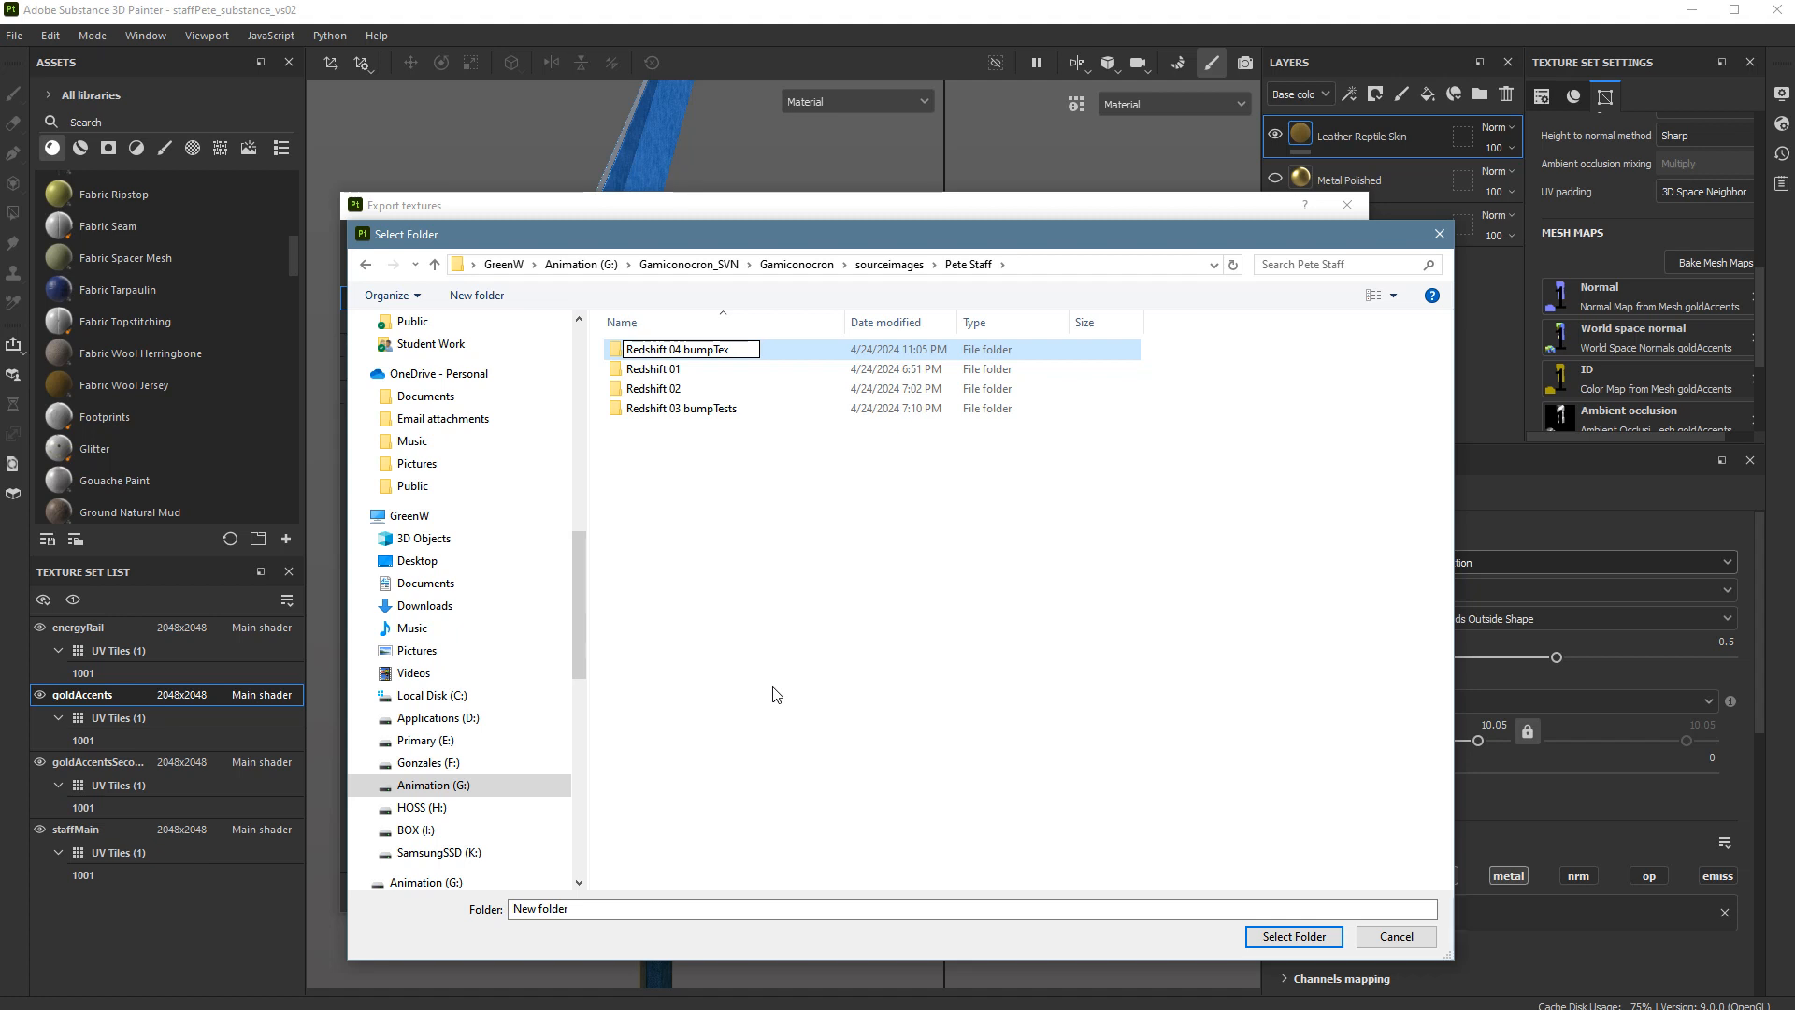
pyautogui.press('Return')
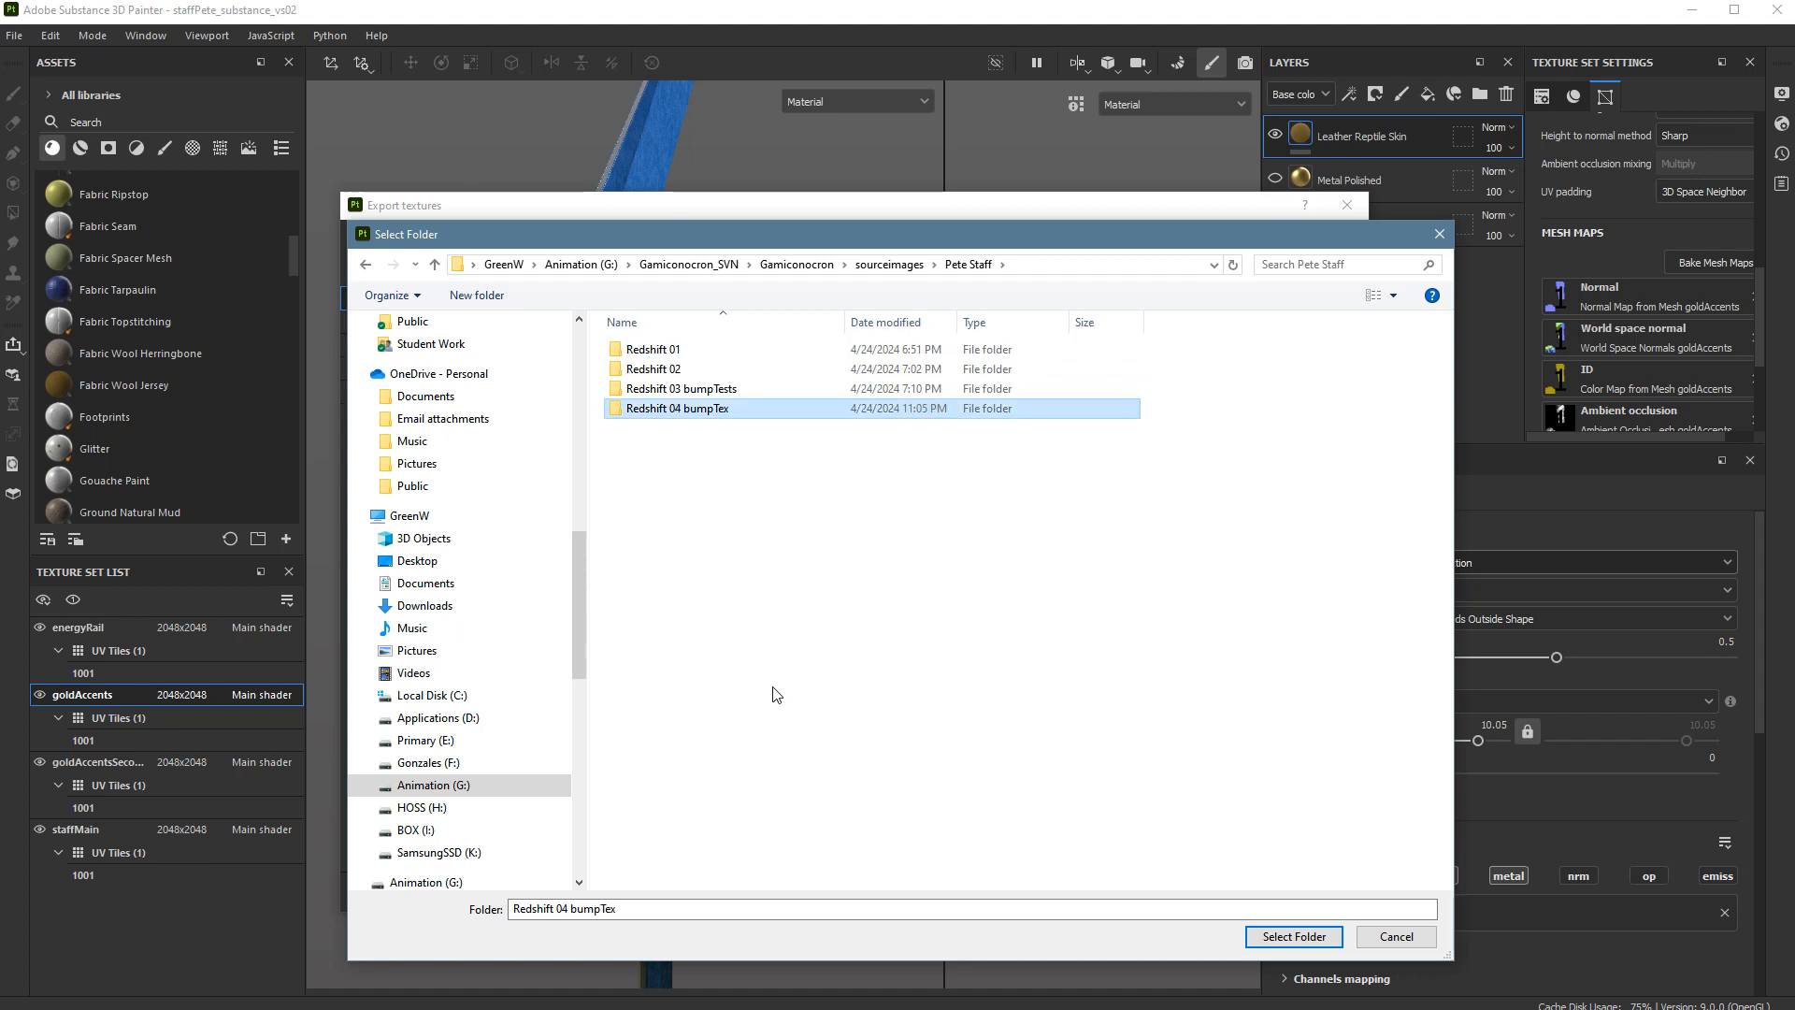
# Look inside the Redshift 02 folder and choose its parent folder, Pete Staff, as the output directory.
pyautogui.click(652, 372)
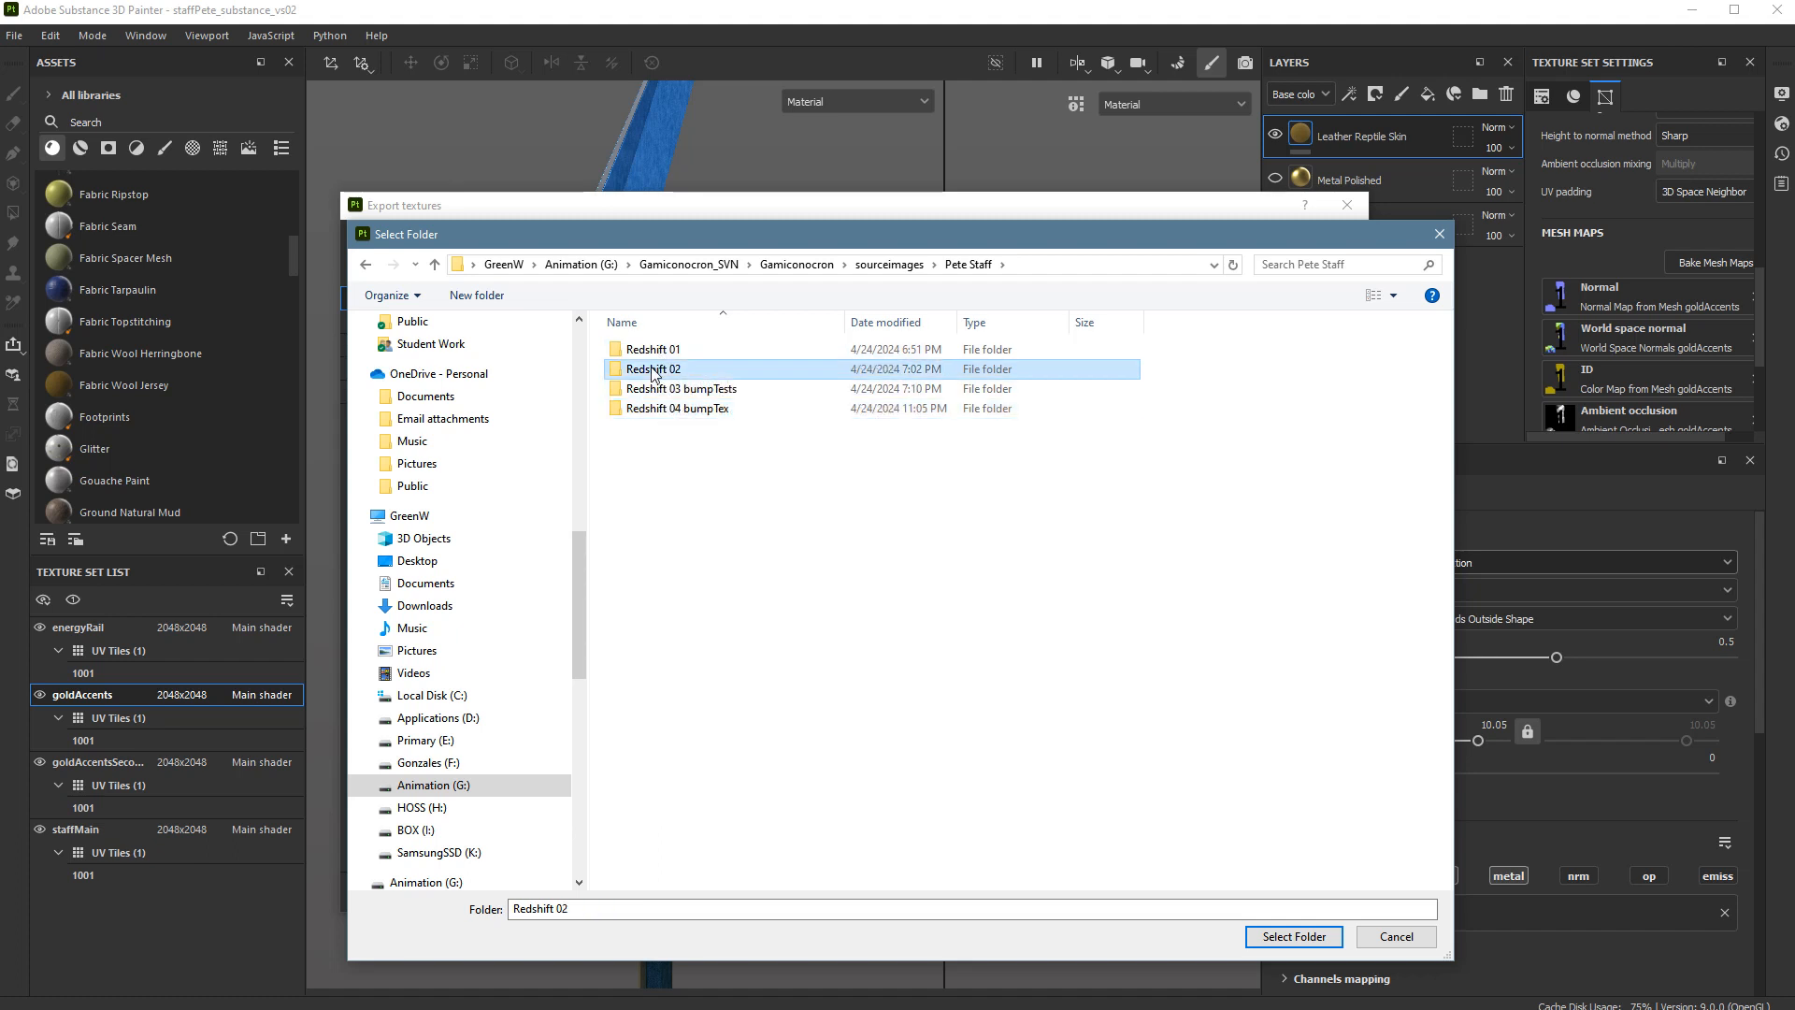
pyautogui.doubleClick(652, 371)
pyautogui.click(435, 264)
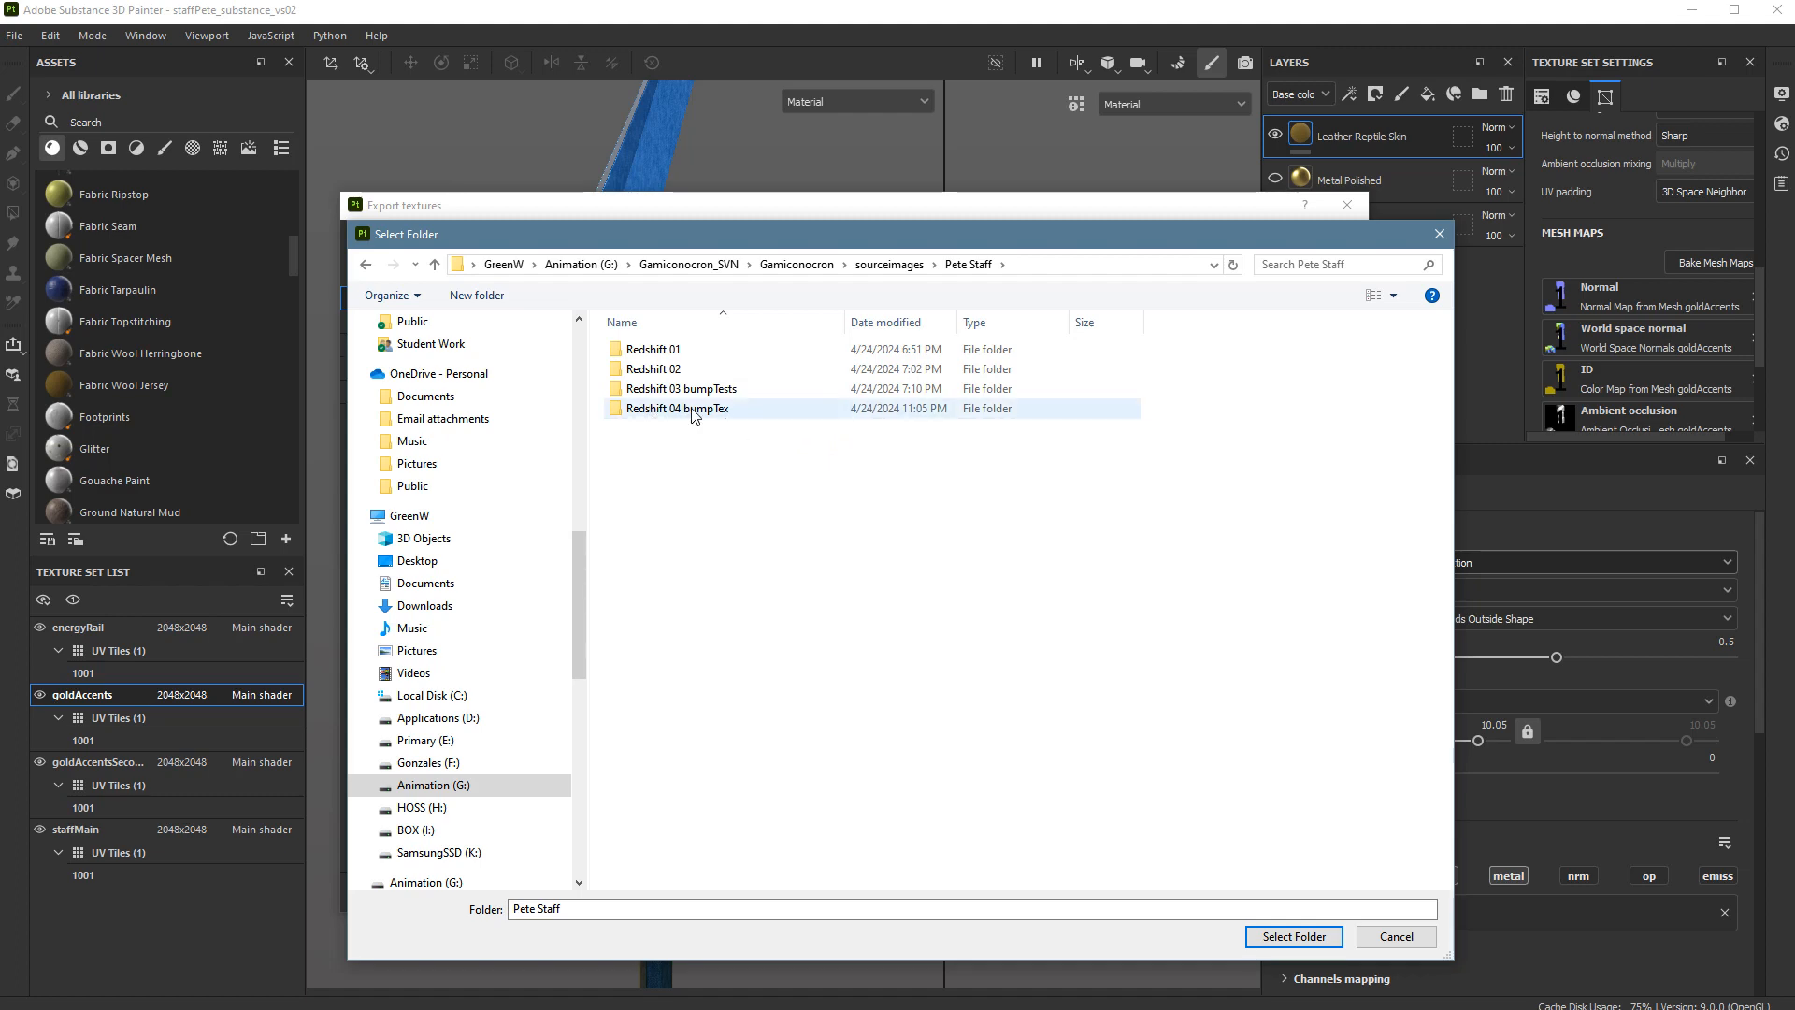
pyautogui.click(1301, 942)
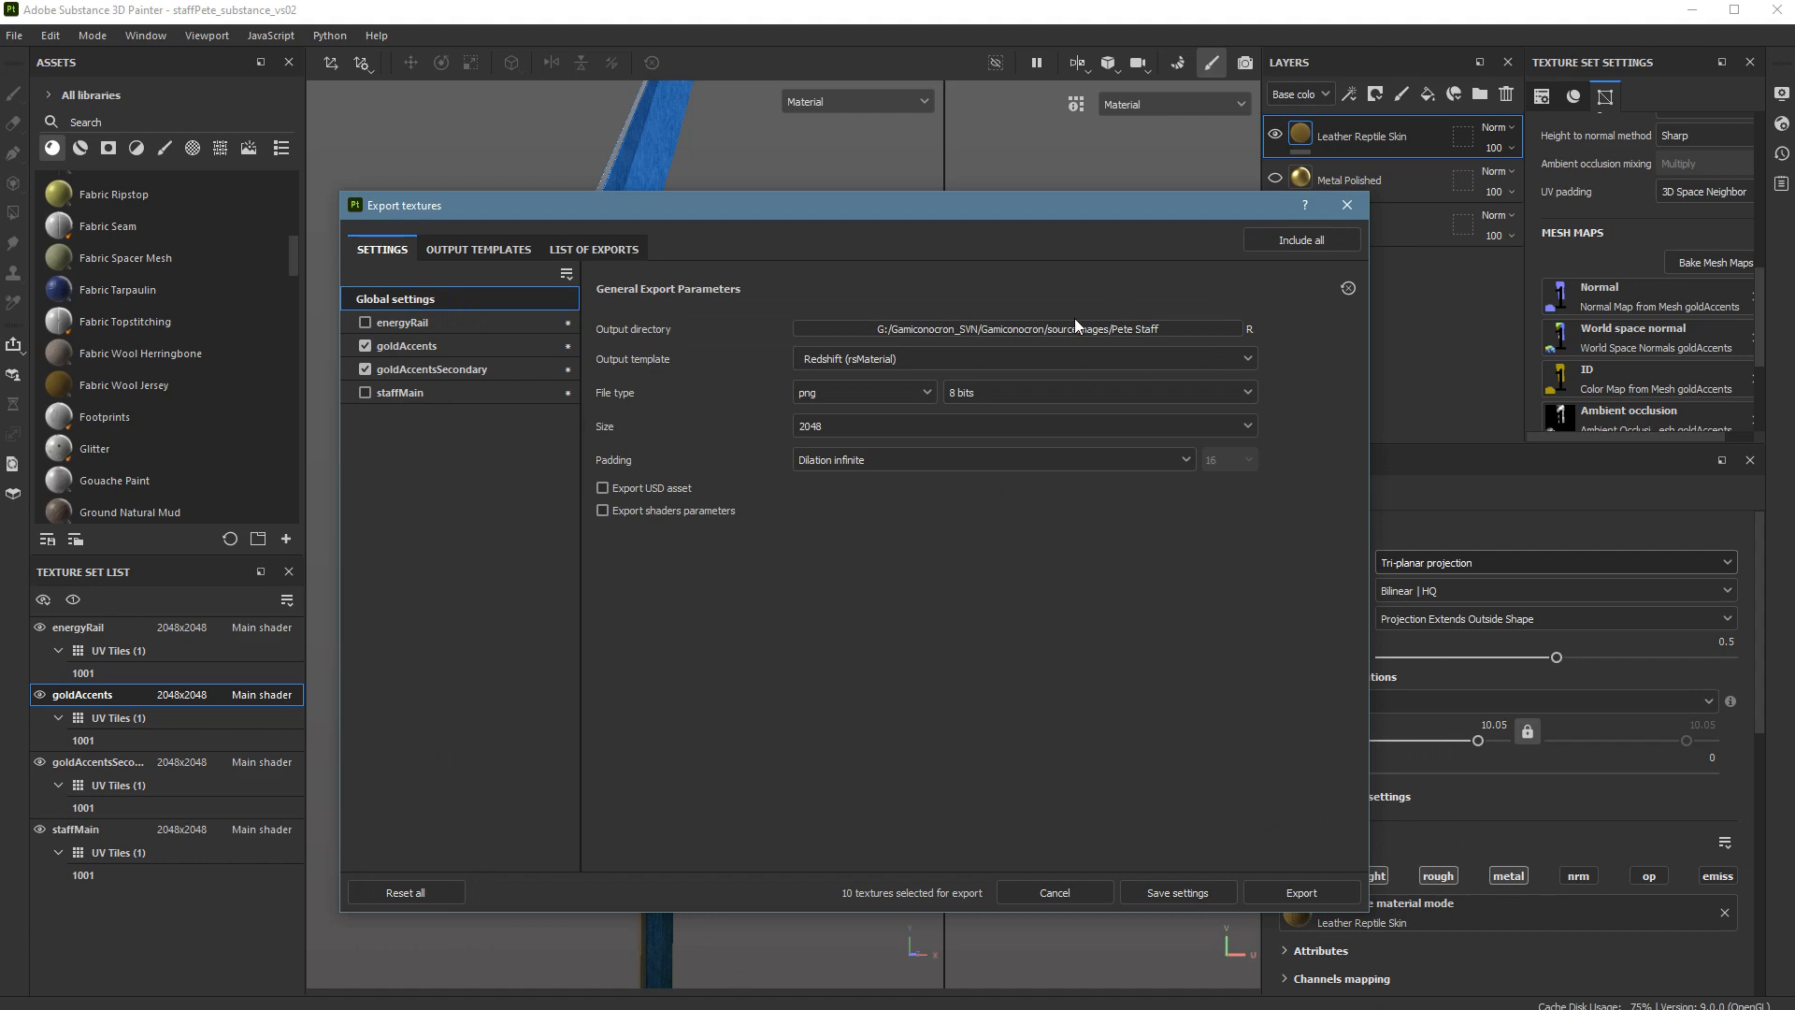
# Set the export output directory to the Redshift 04 bumpTex folder.
pyautogui.click(1142, 329)
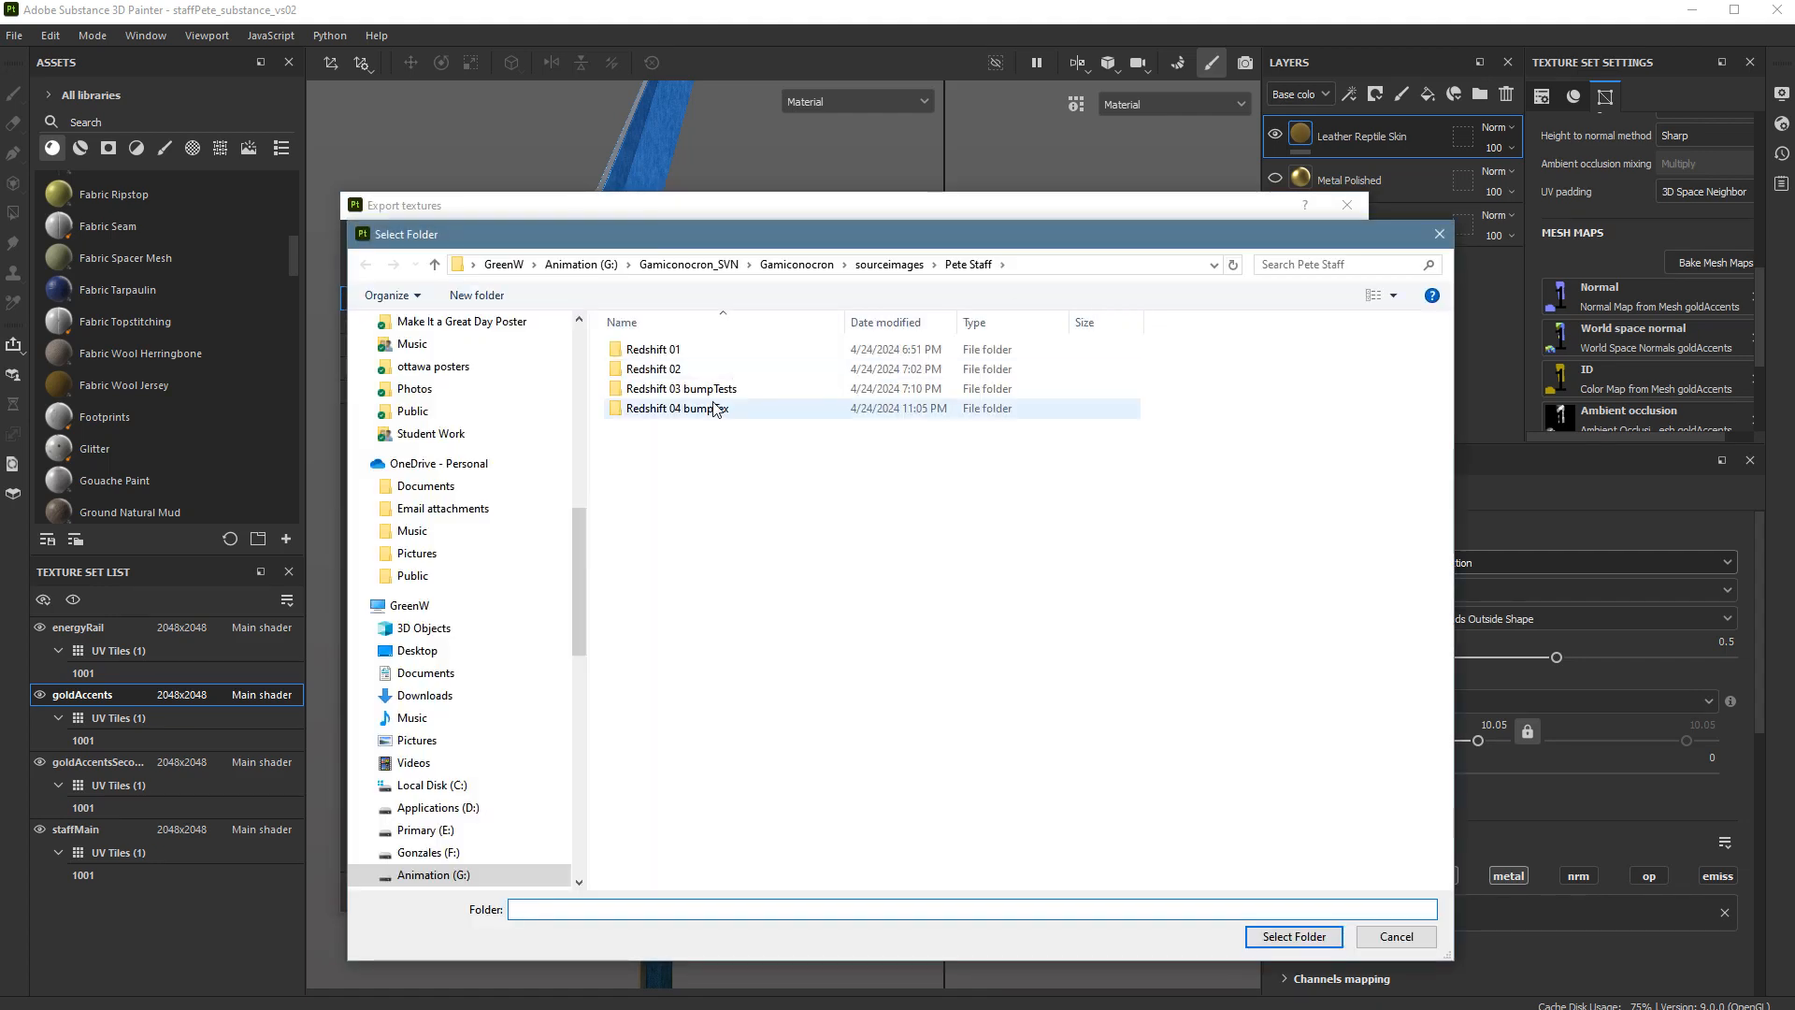
pyautogui.doubleClick(716, 409)
pyautogui.click(1308, 941)
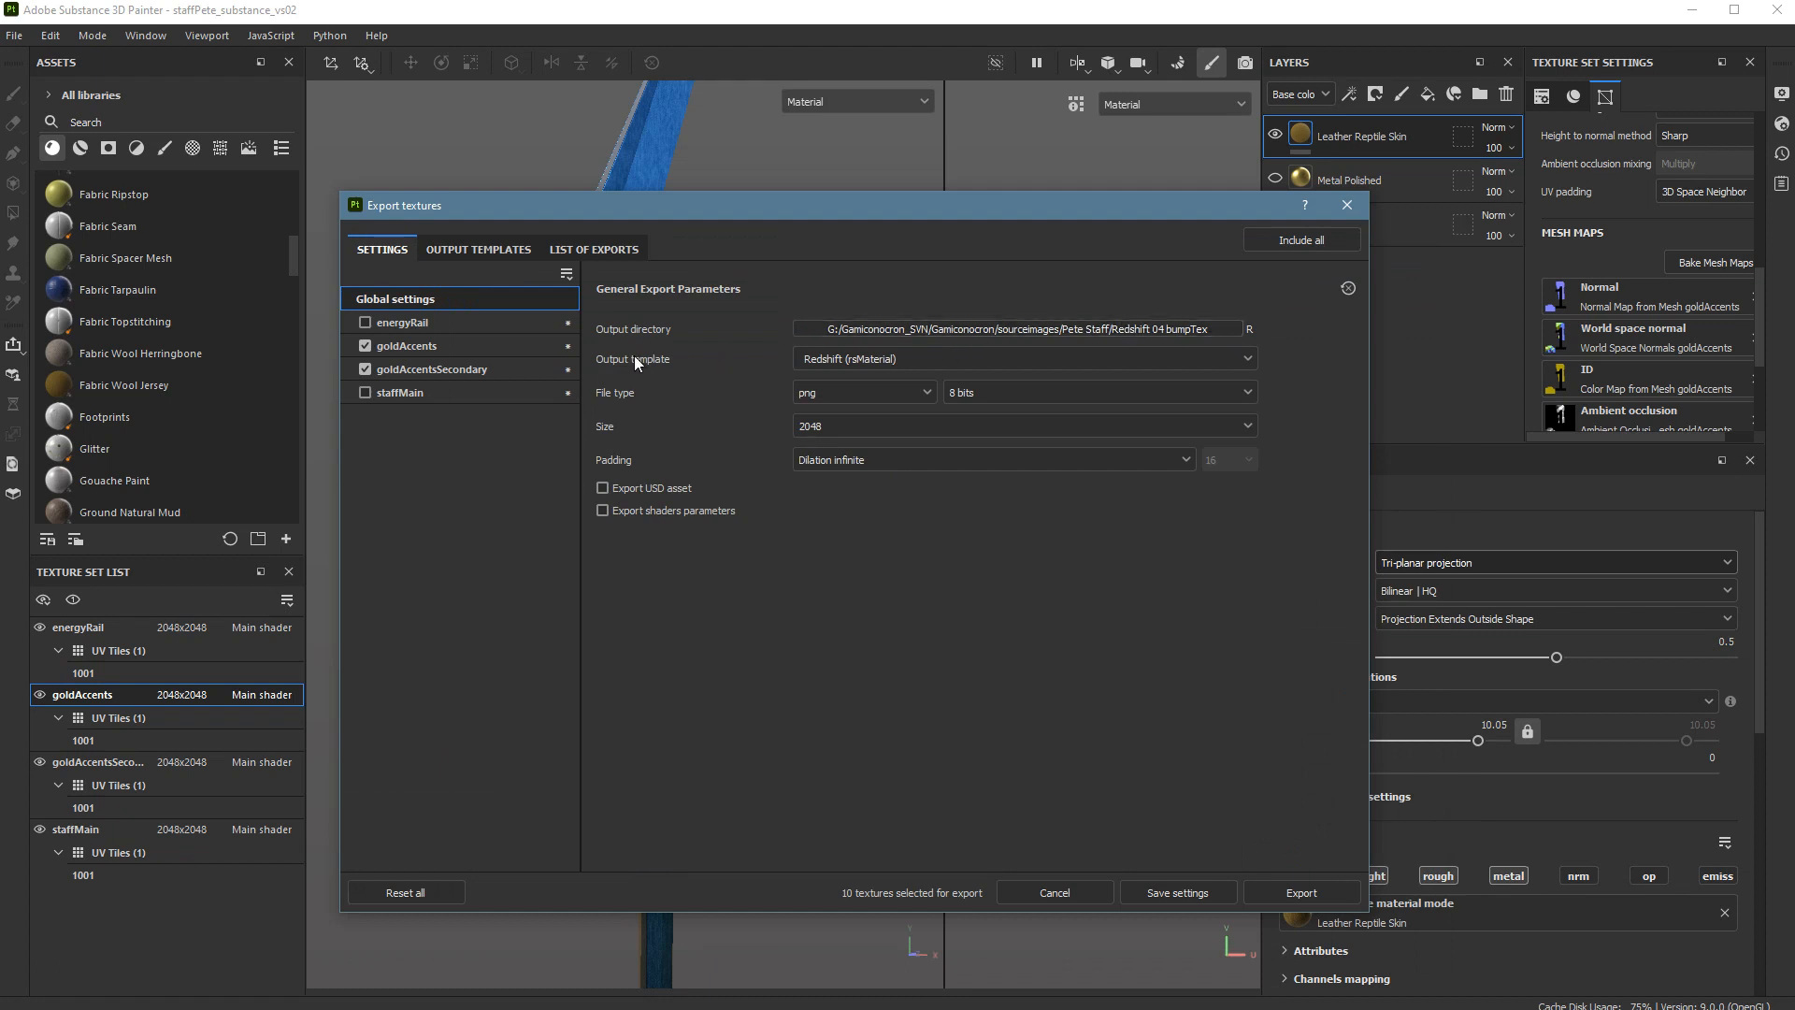
# Set the output template to PBR Metallic Roughness and keep the padding at Dilation infinite.
pyautogui.click(878, 361)
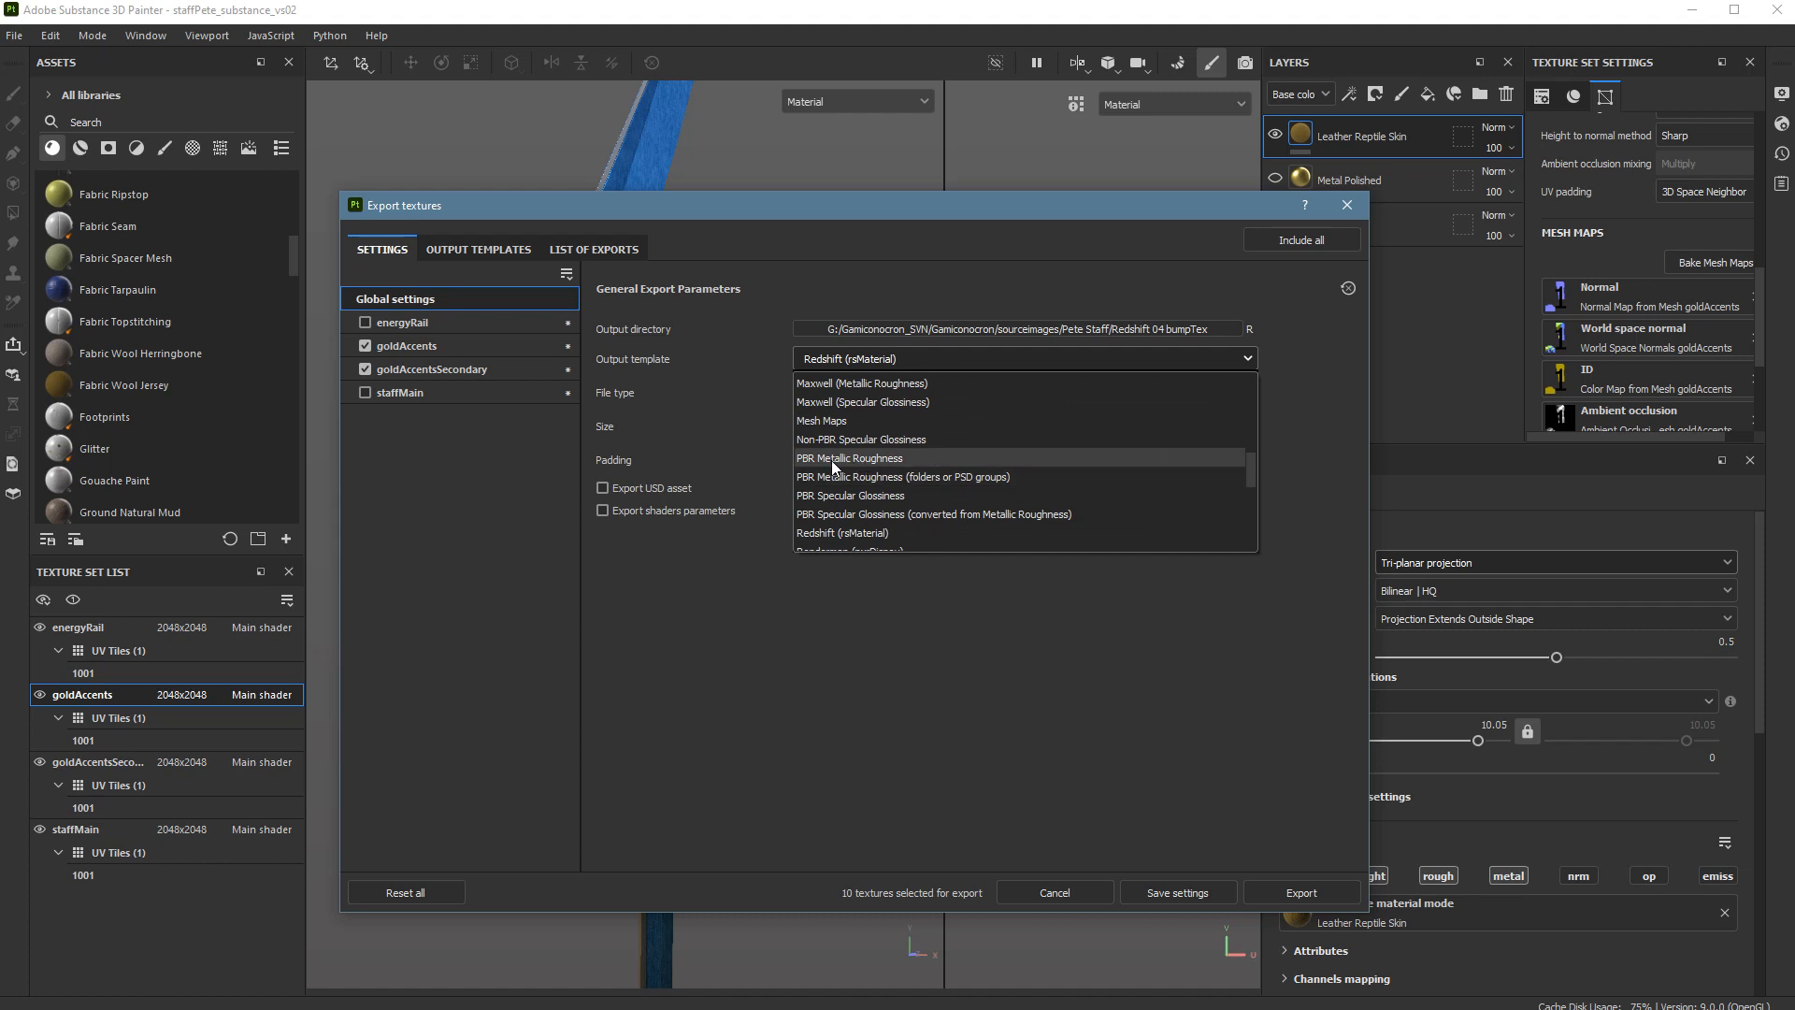
pyautogui.click(862, 461)
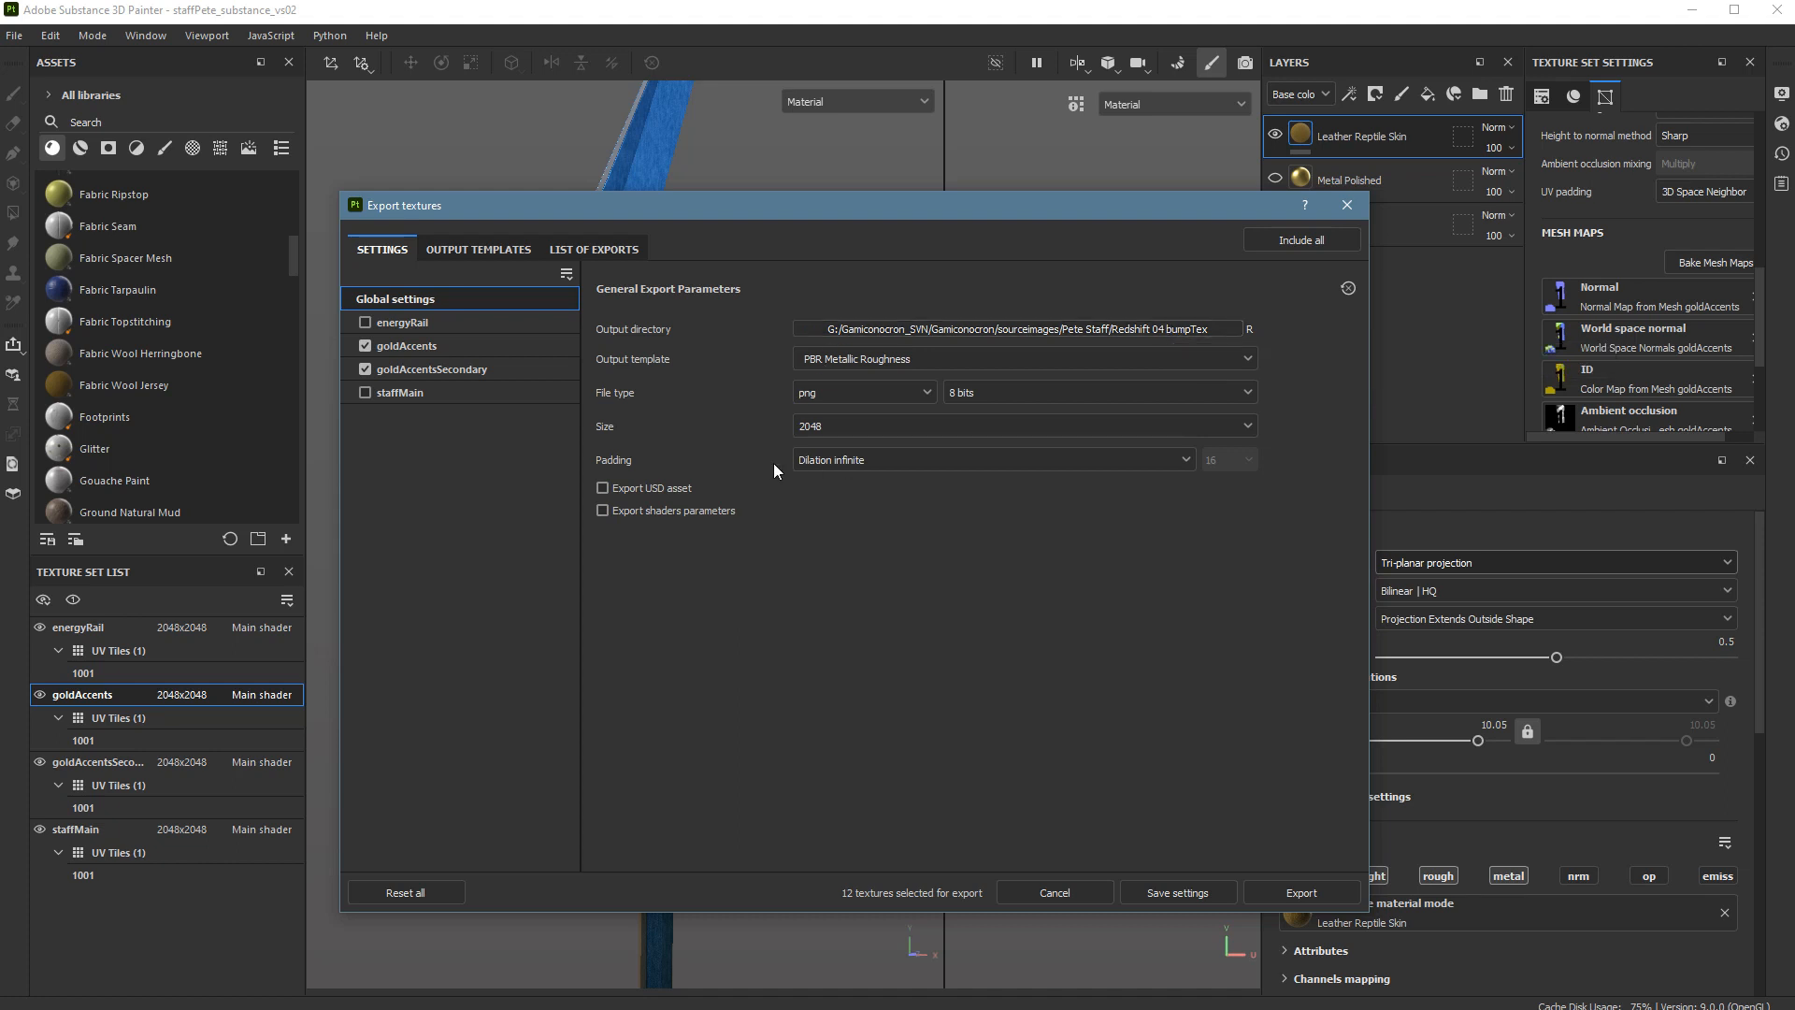
pyautogui.click(806, 460)
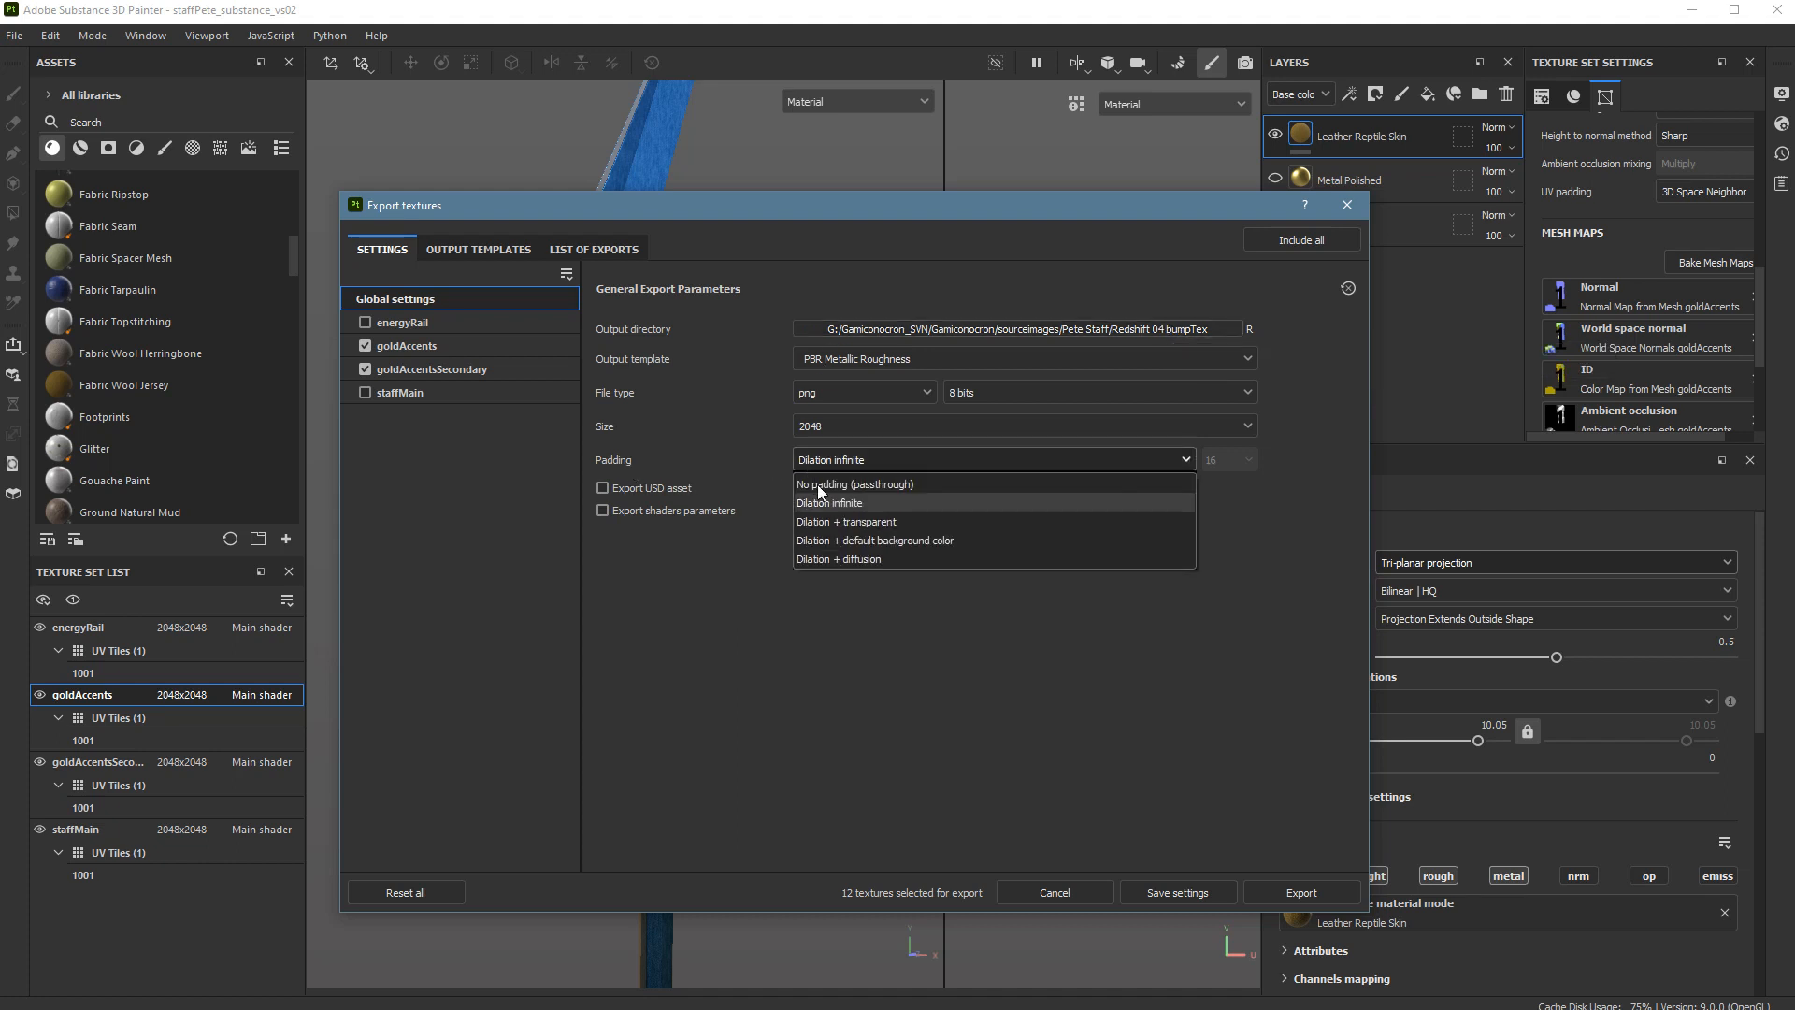
pyautogui.click(905, 507)
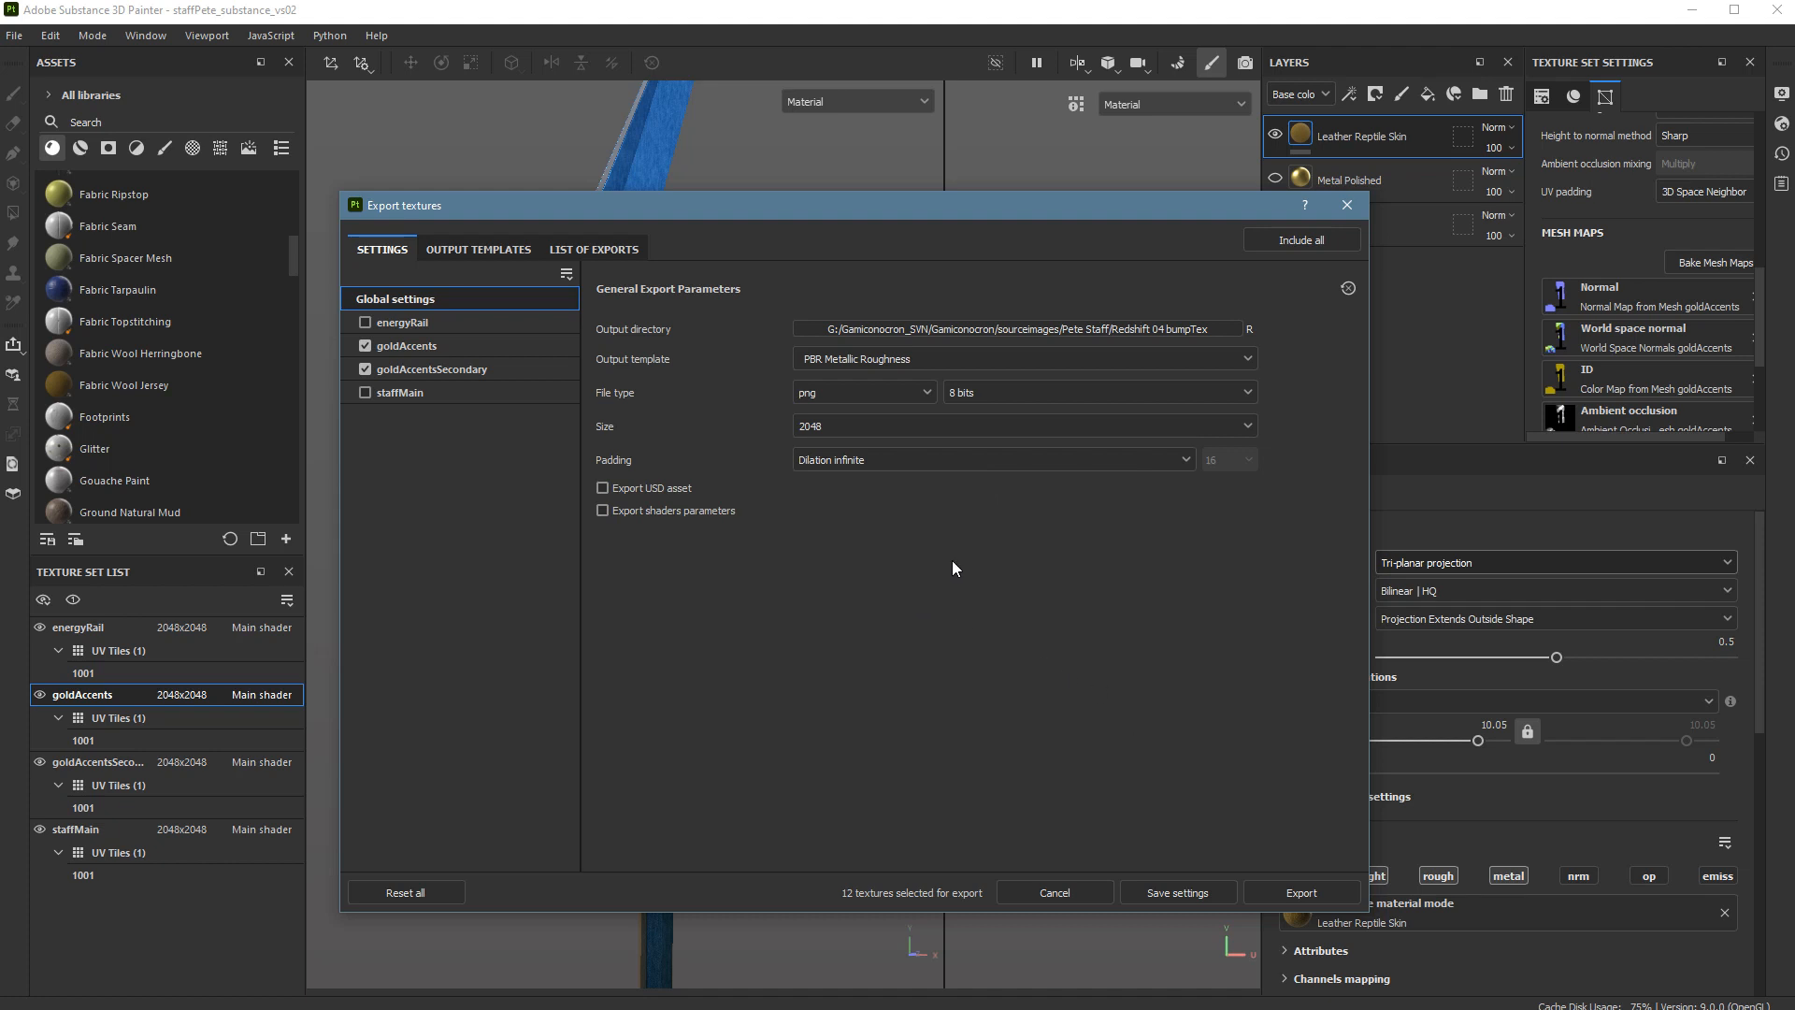
# Include the staffMain and energyRail texture sets in the export.
pyautogui.click(364, 392)
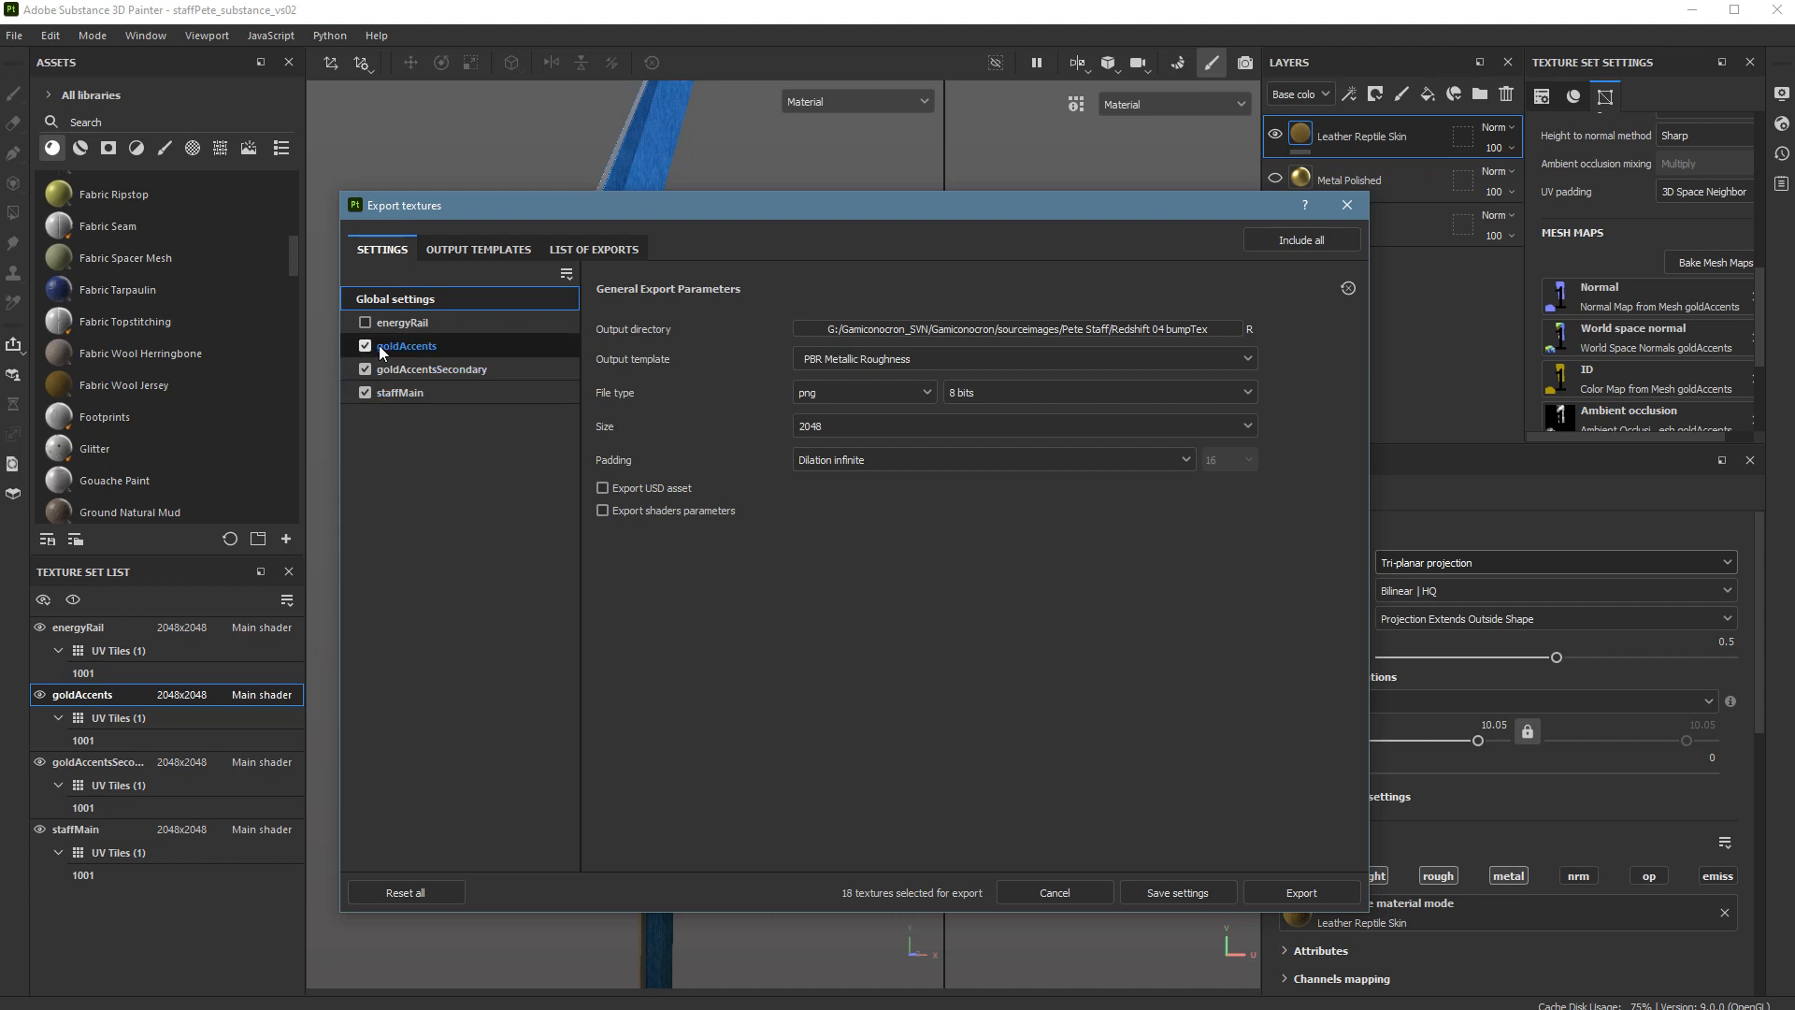
pyautogui.click(364, 322)
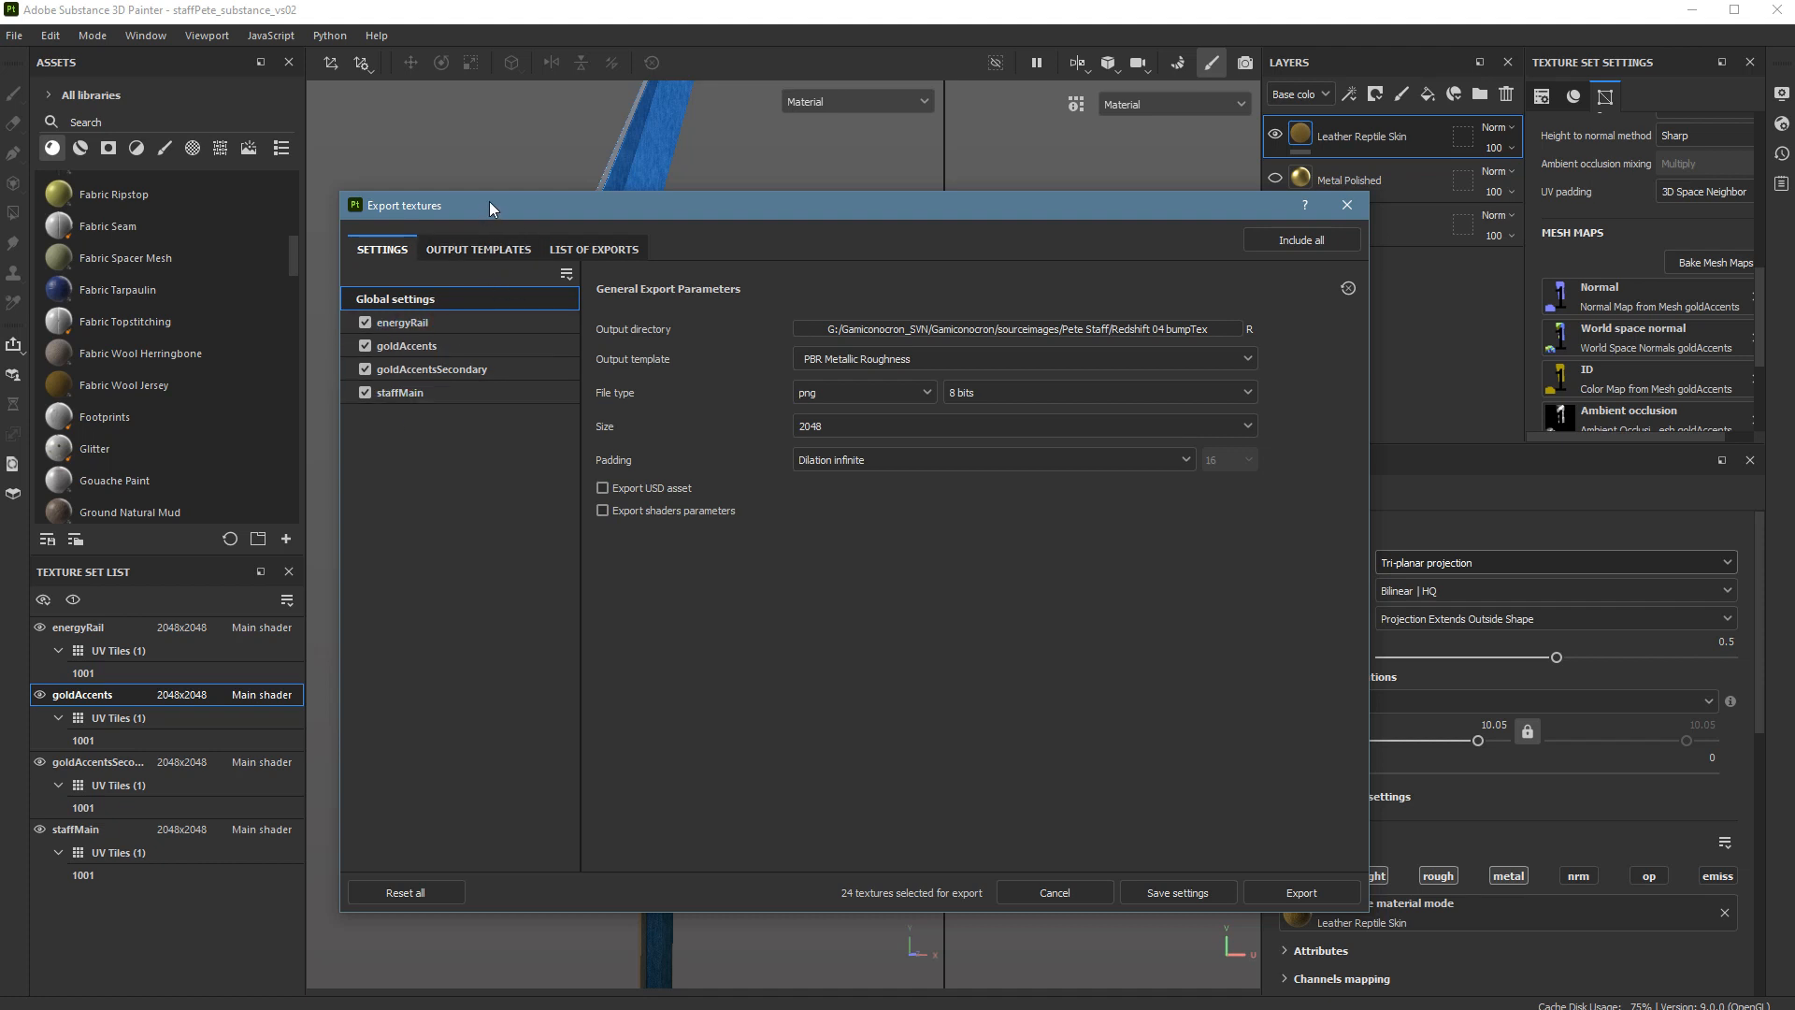
pyautogui.moveTo(490, 200)
pyautogui.mouseDown()
pyautogui.moveTo(485, 177)
pyautogui.moveTo(497, 196)
pyautogui.mouseUp()
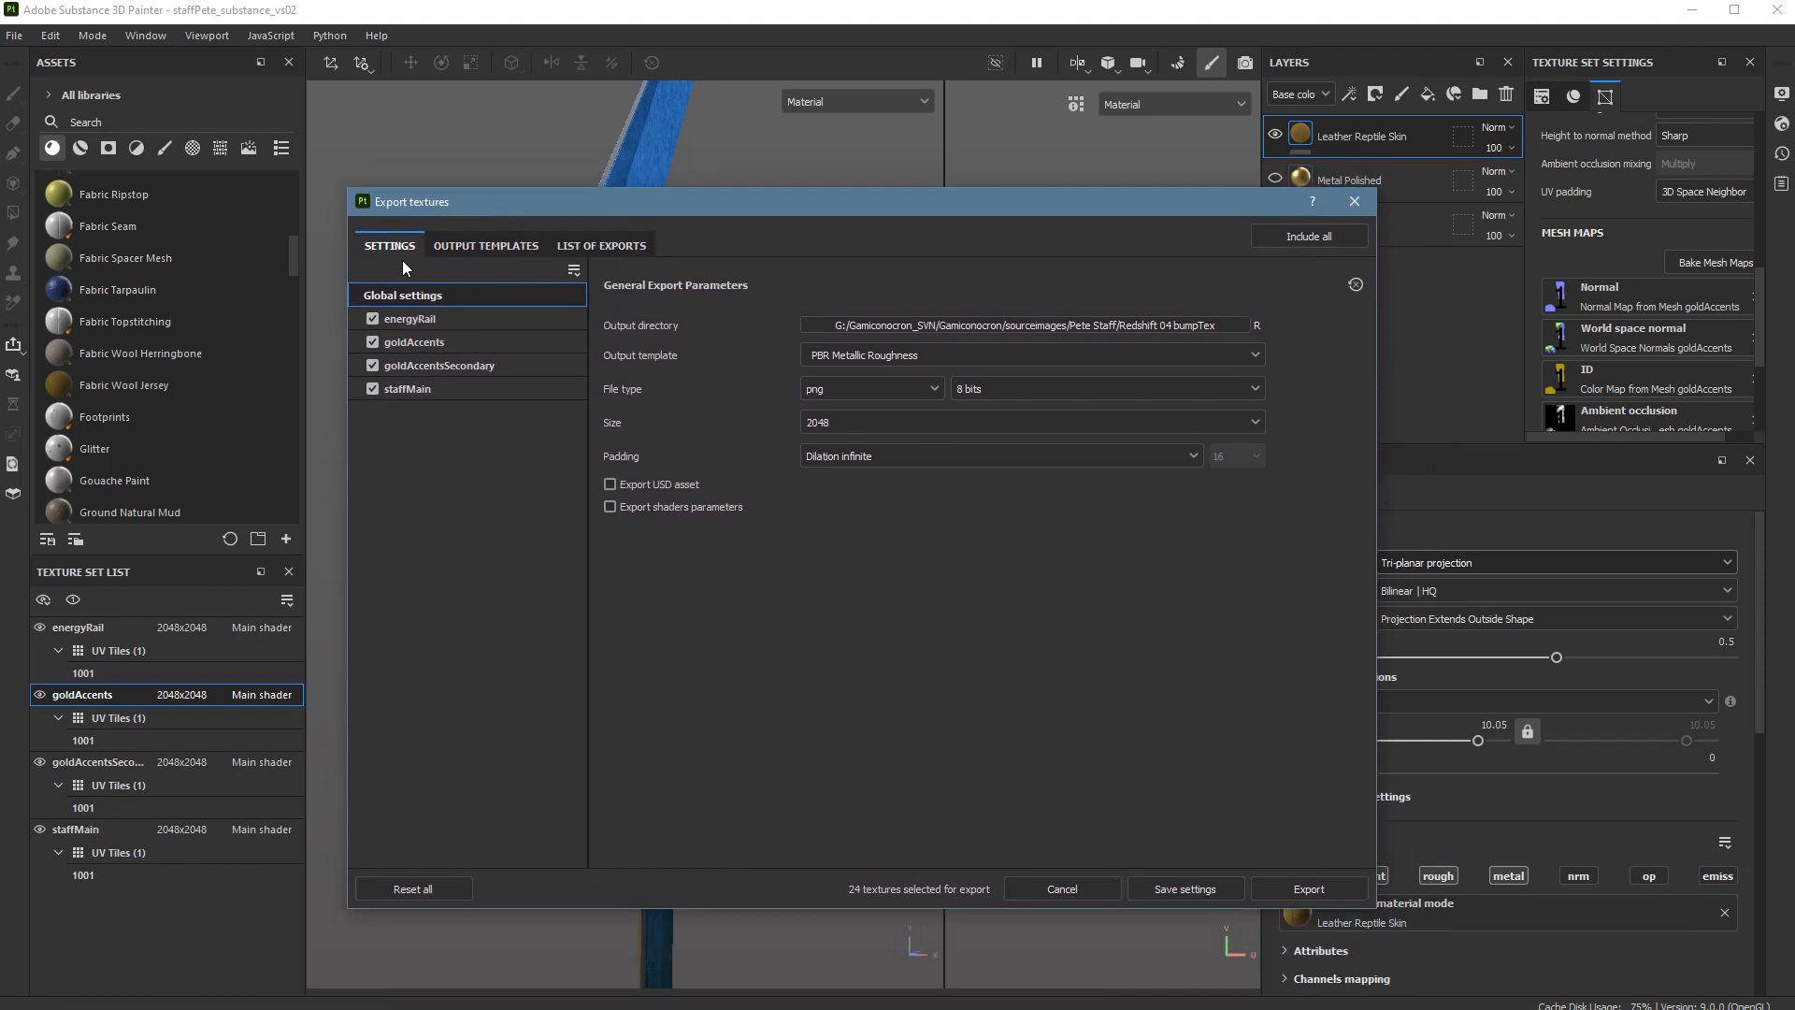
# Review the list of texture files for export and the output maps of the PBR Metallic Roughness template.
pyautogui.click(484, 249)
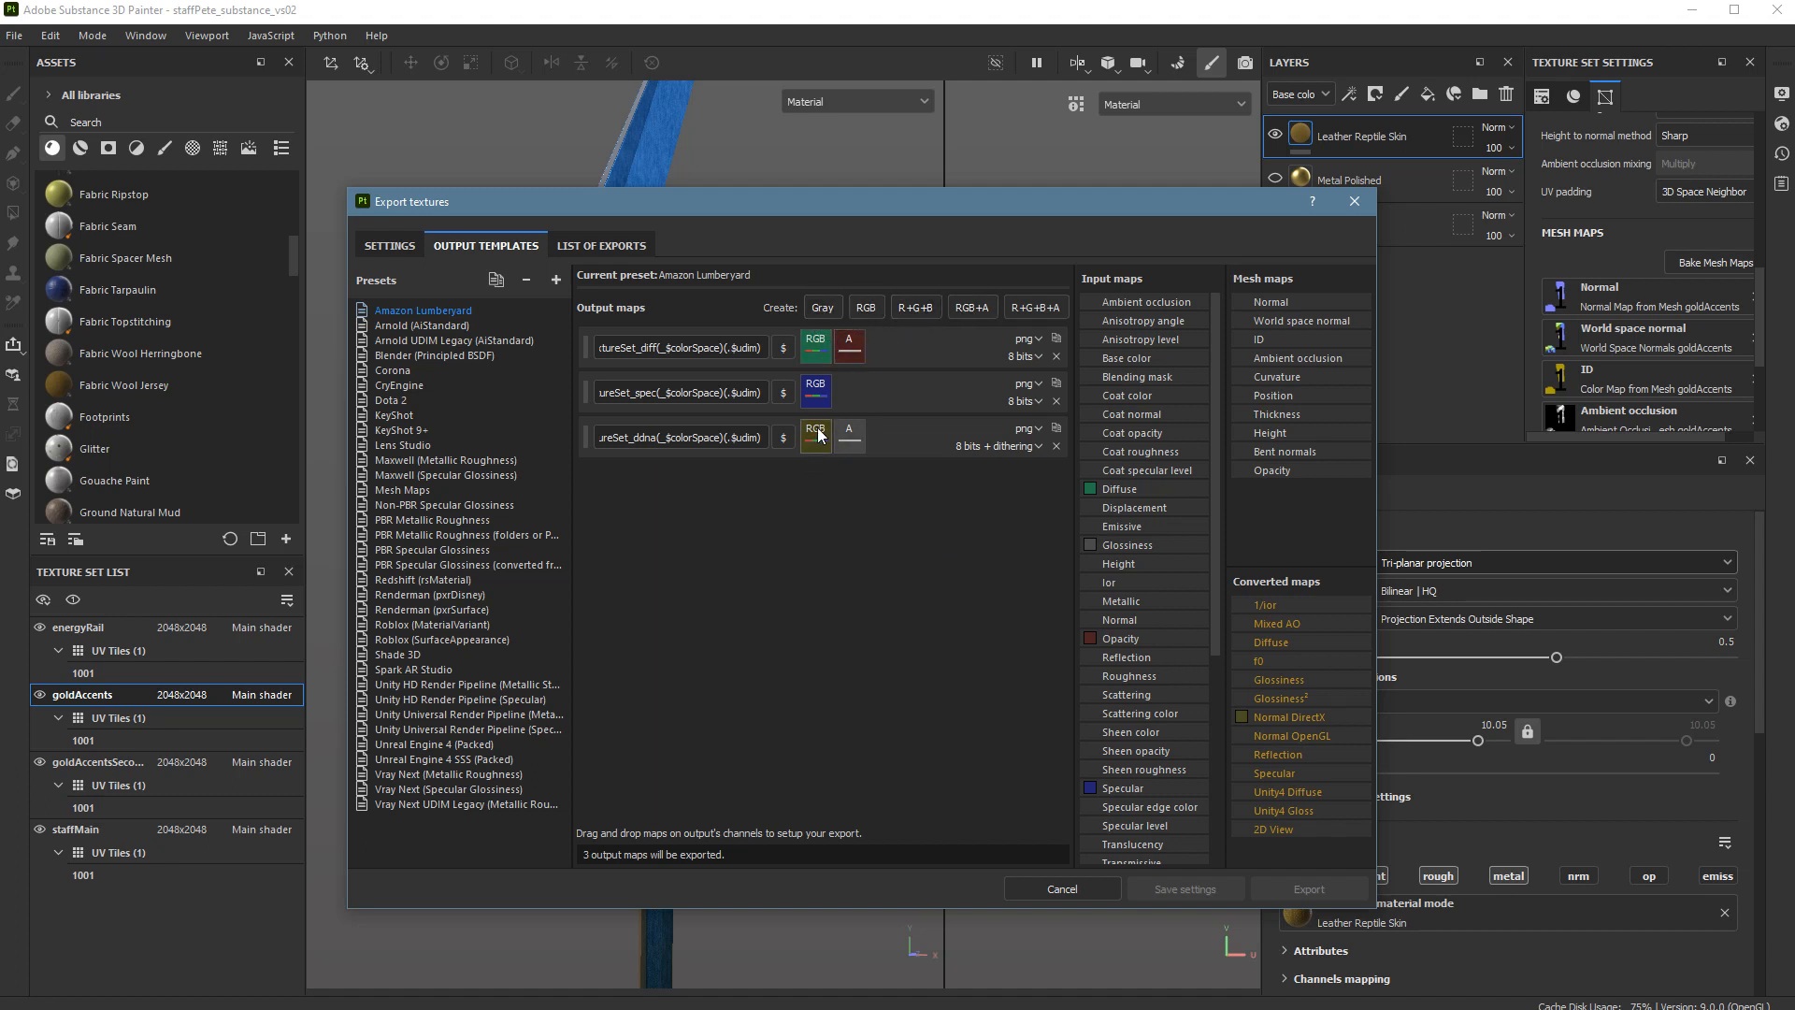
pyautogui.click(387, 247)
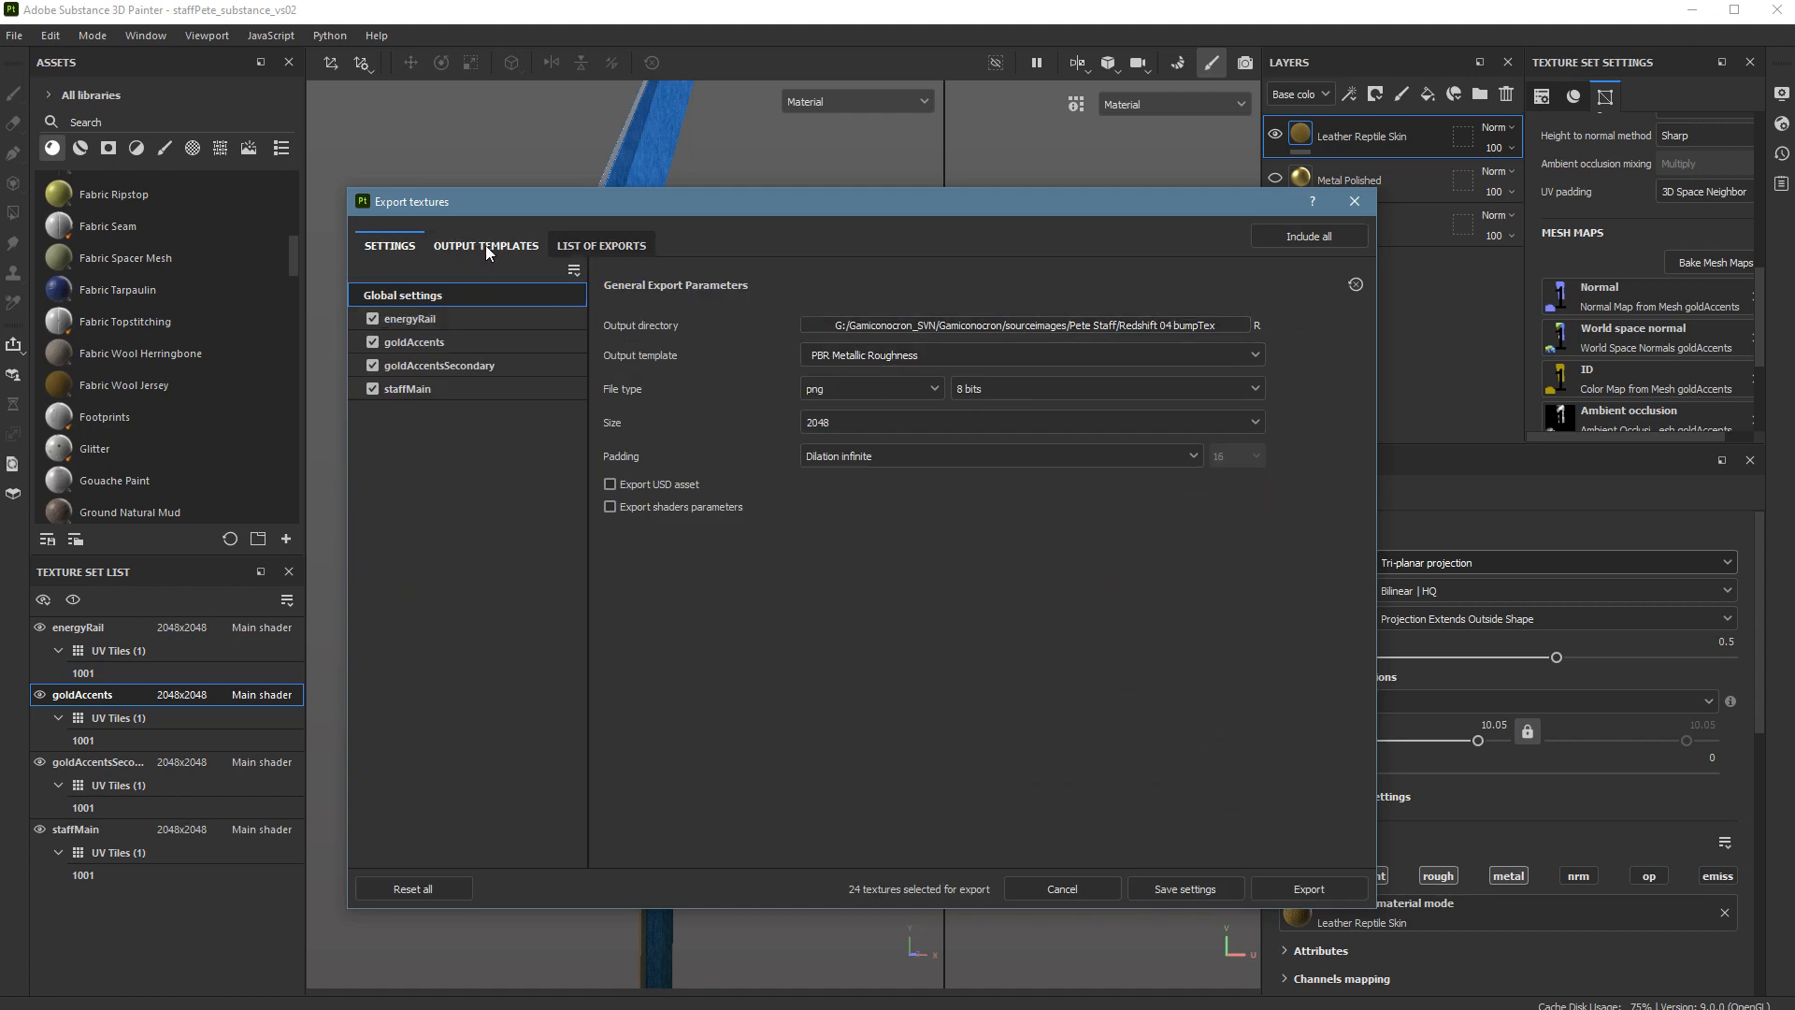
pyautogui.click(576, 245)
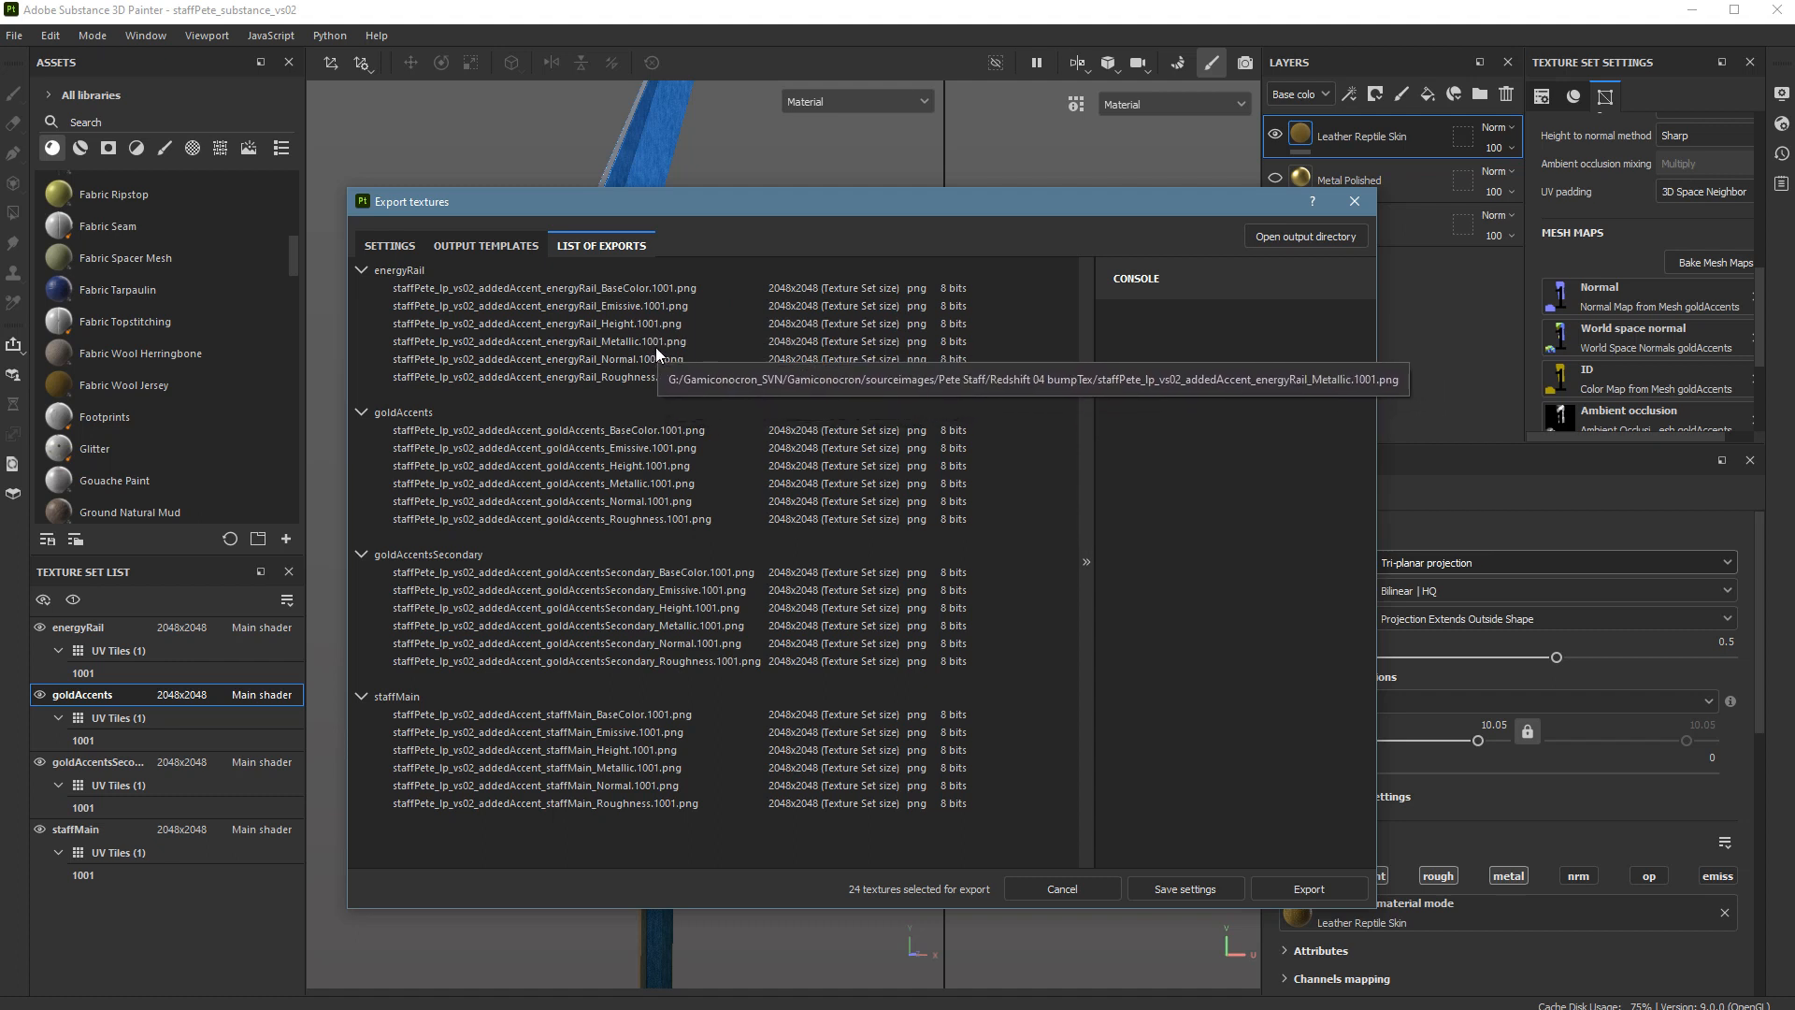
pyautogui.click(494, 247)
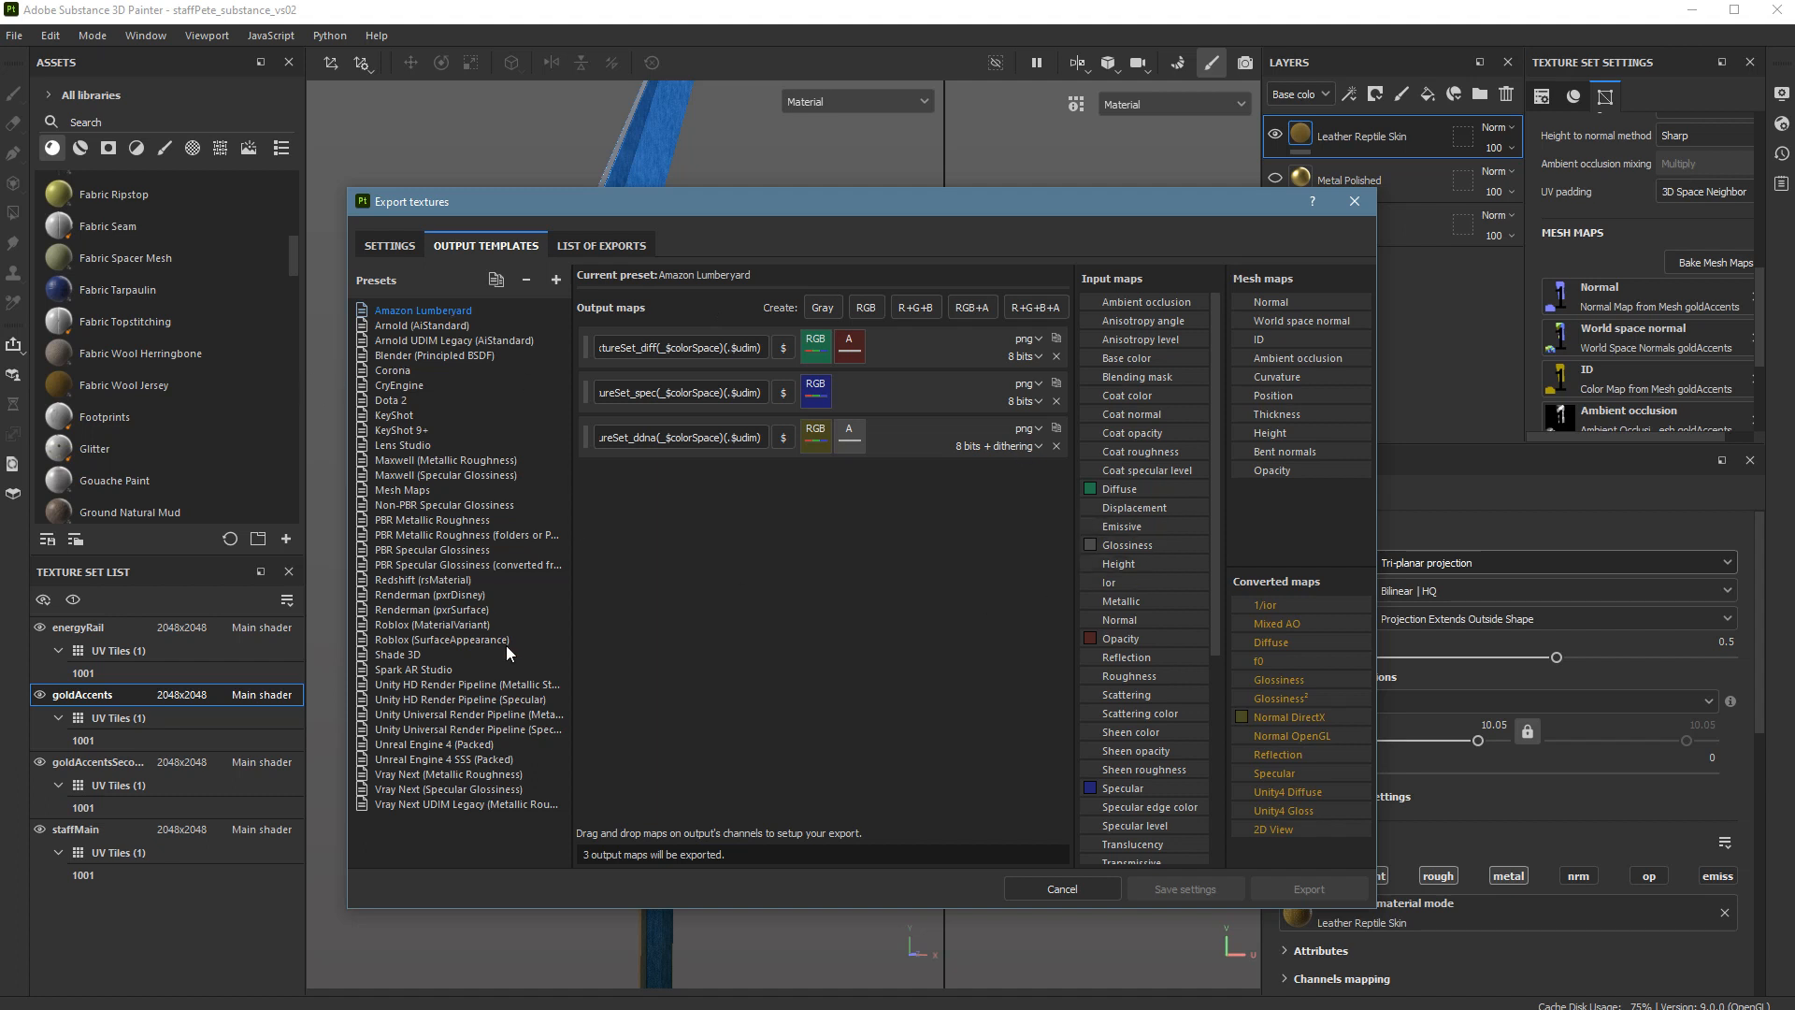
pyautogui.click(440, 522)
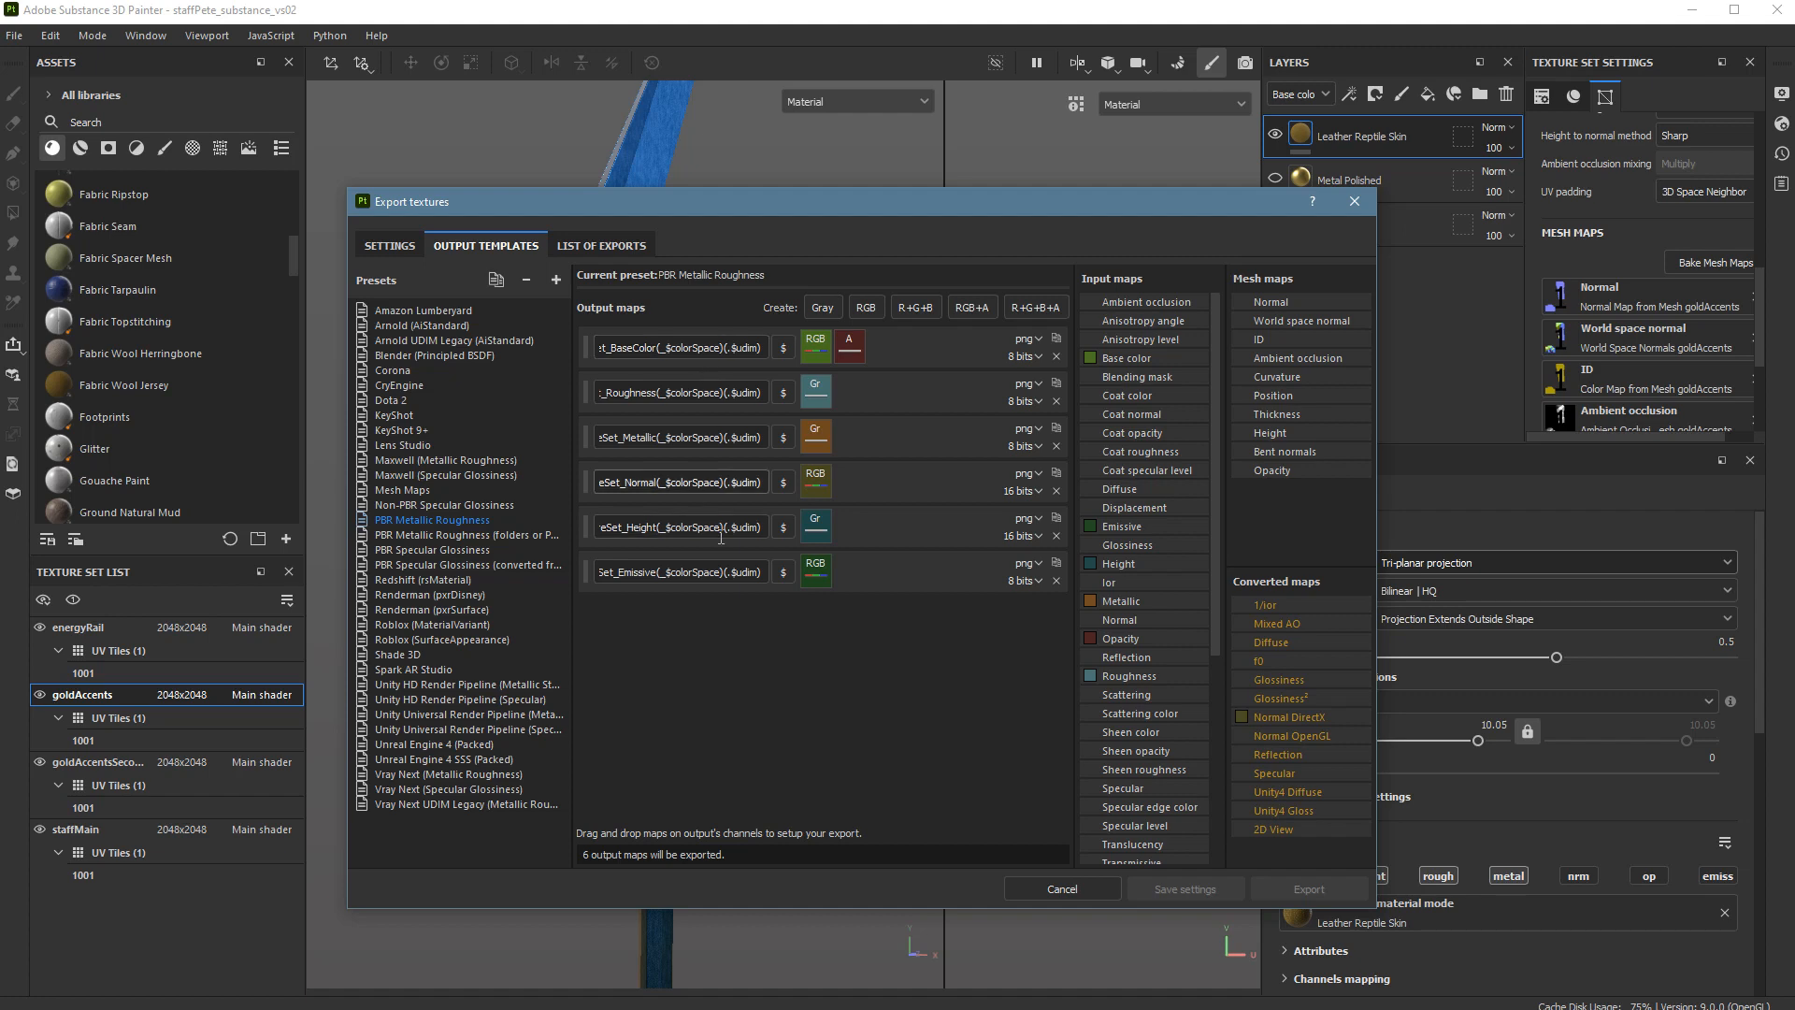
# Enlarge the export dialog and rename the base color output map to $mesh_$textureSet_baseColor(_$colorSpace)(.$udim).
pyautogui.moveTo(699, 210); pyautogui.dragTo(418, 86)
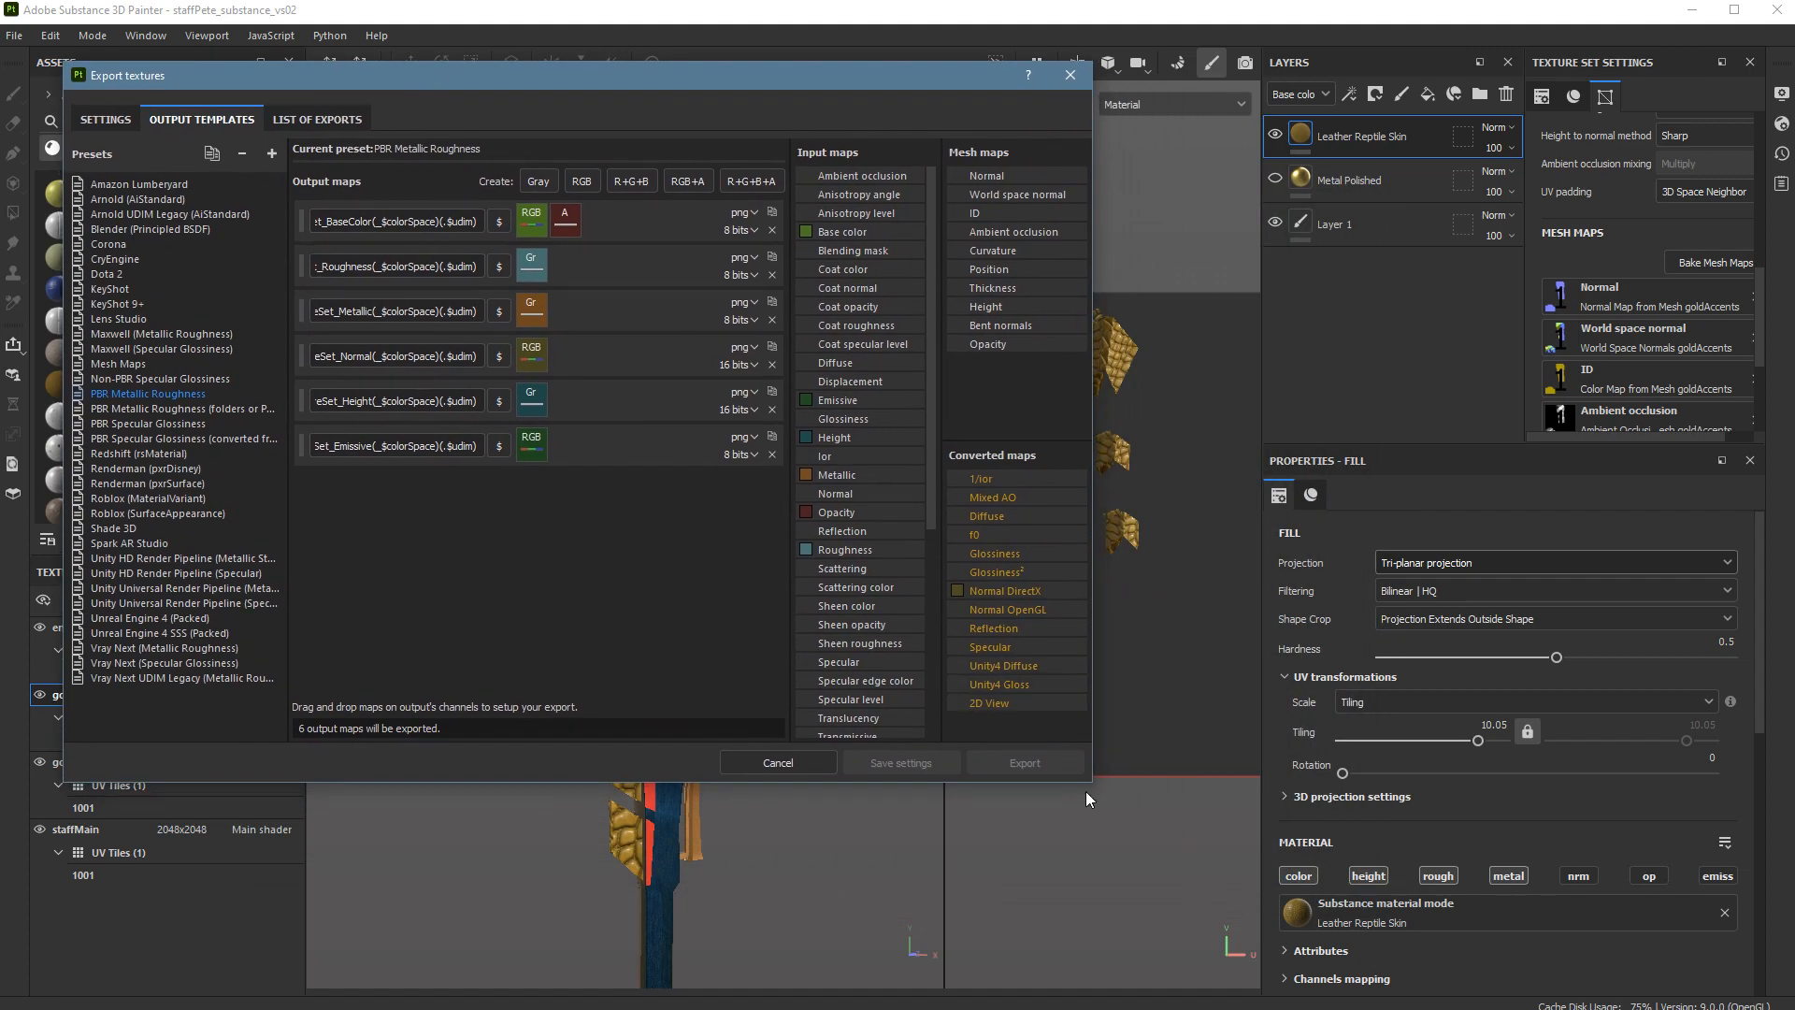
pyautogui.moveTo(1094, 793); pyautogui.dragTo(1690, 976)
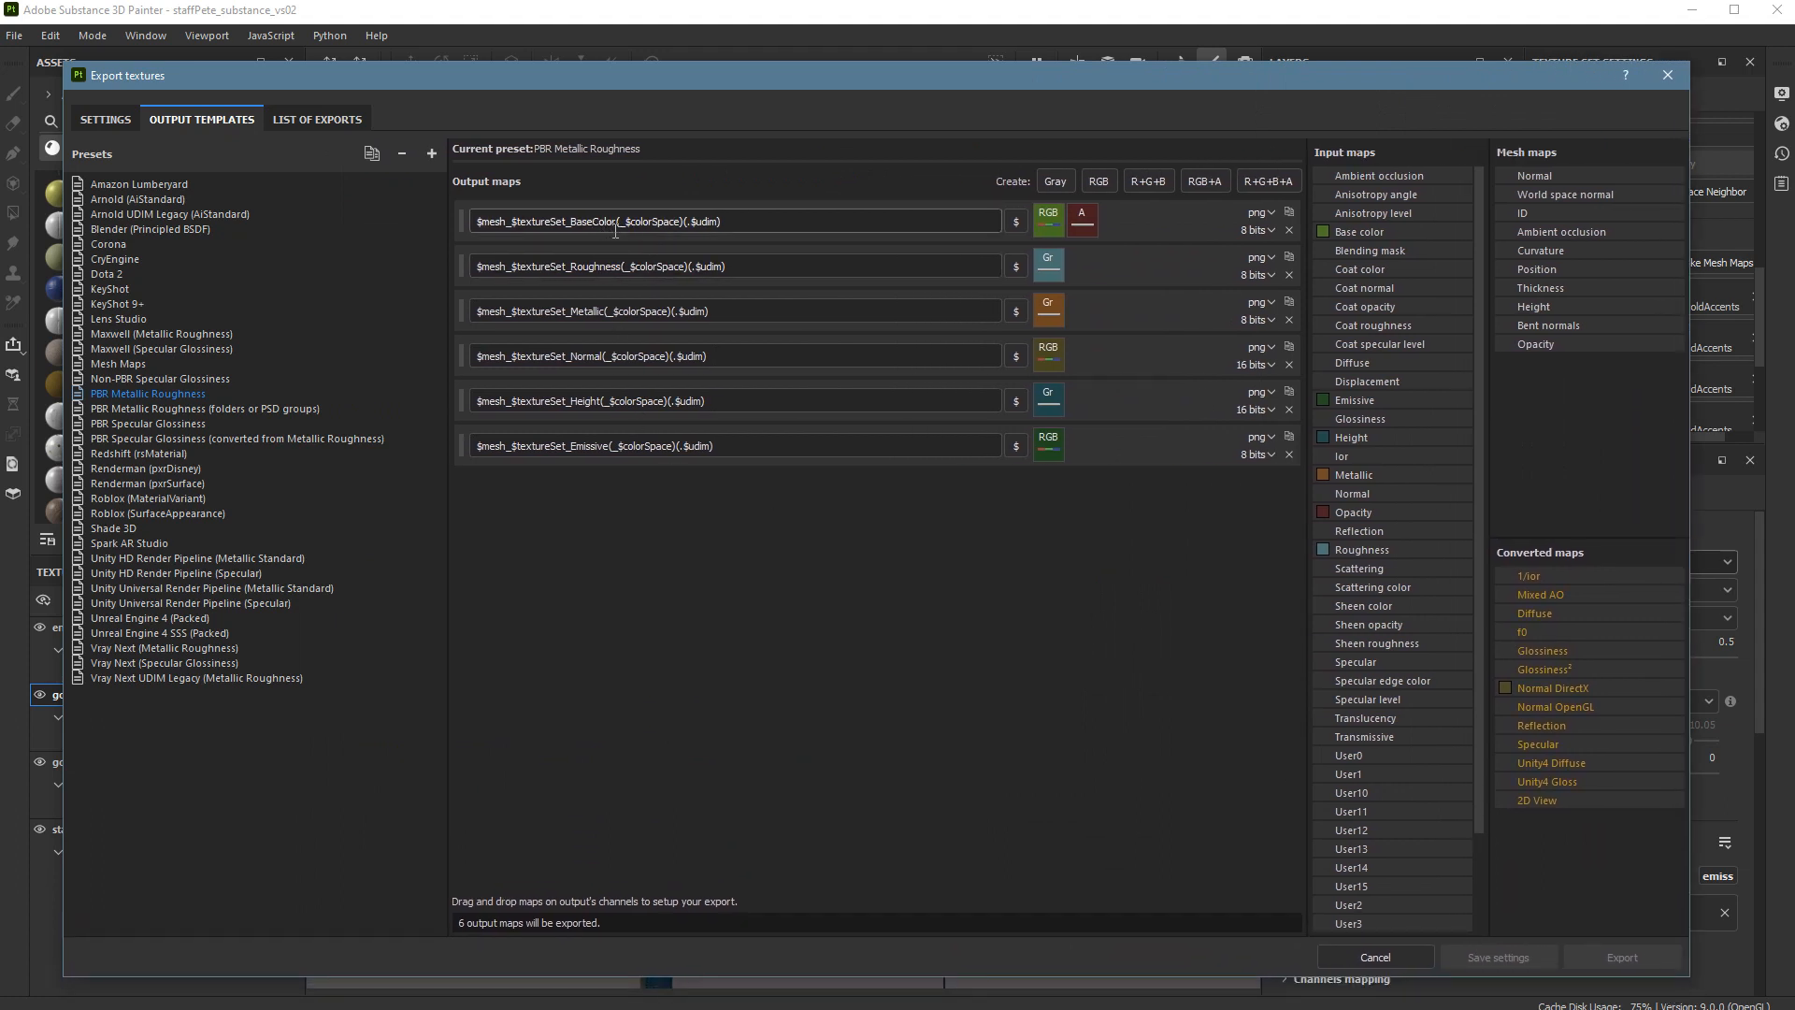
pyautogui.click(588, 222)
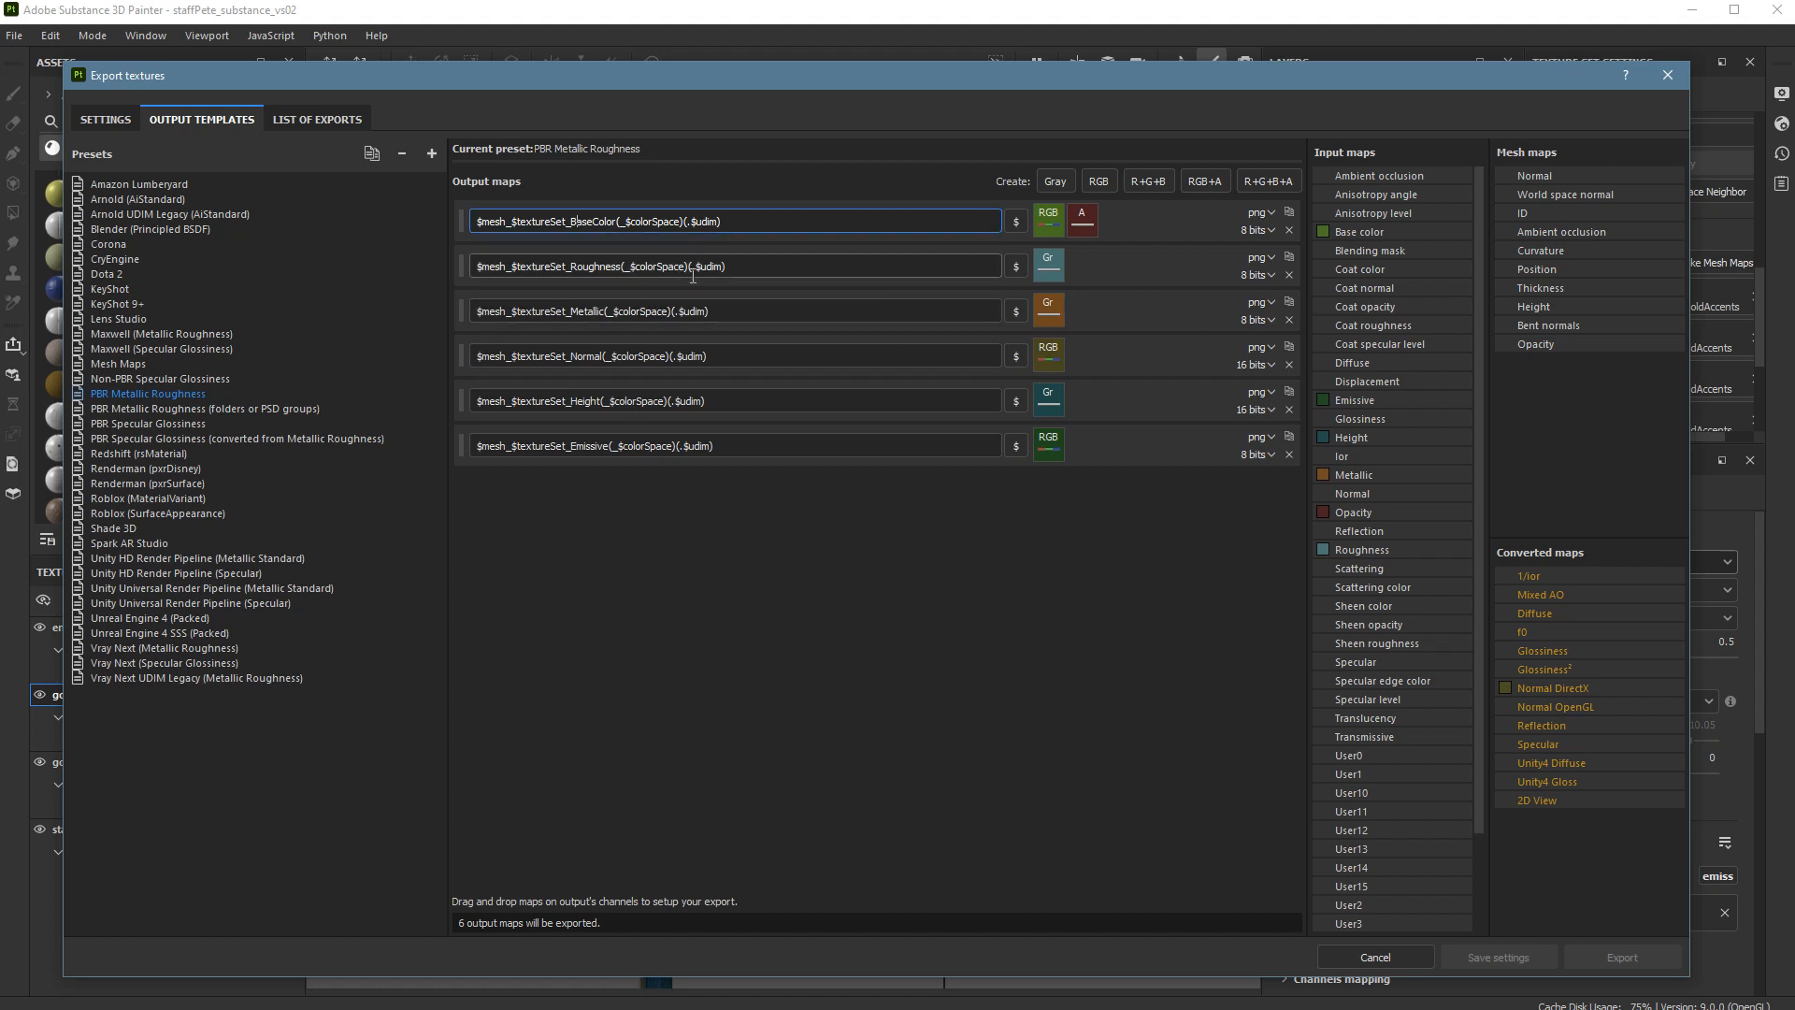
pyautogui.press('BackSpace')
pyautogui.write('b')
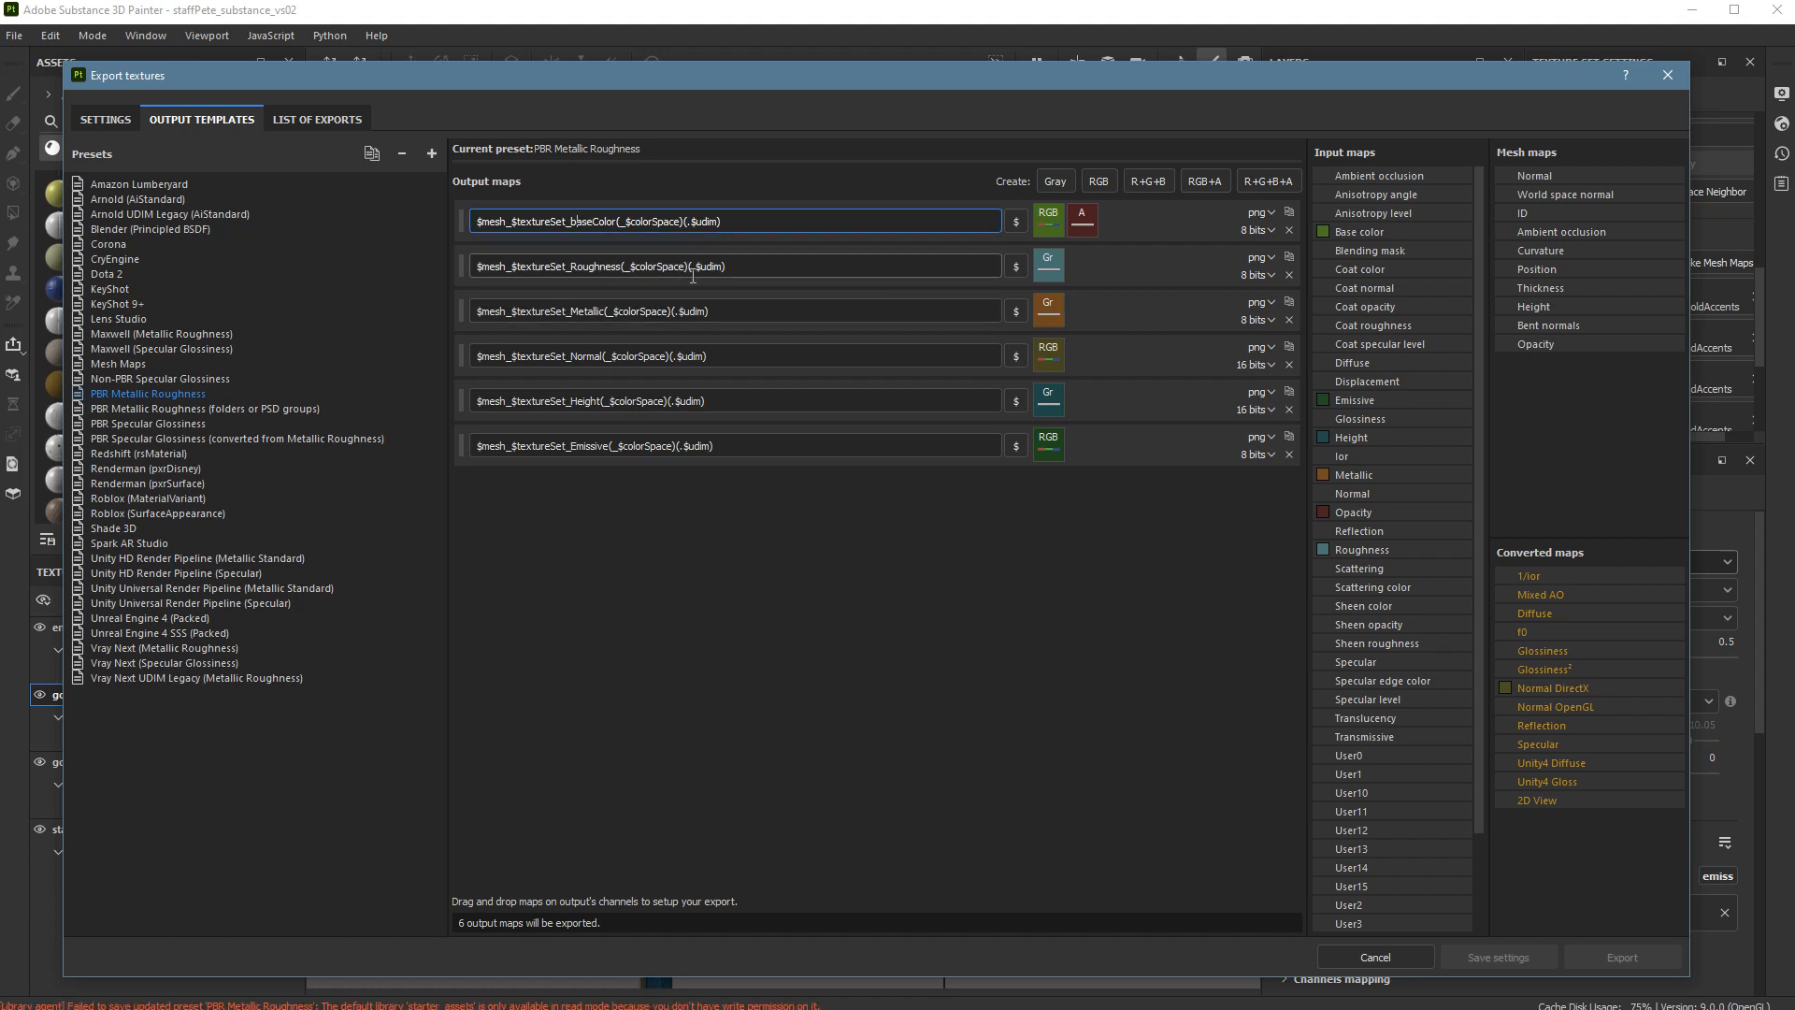
pyautogui.click(777, 603)
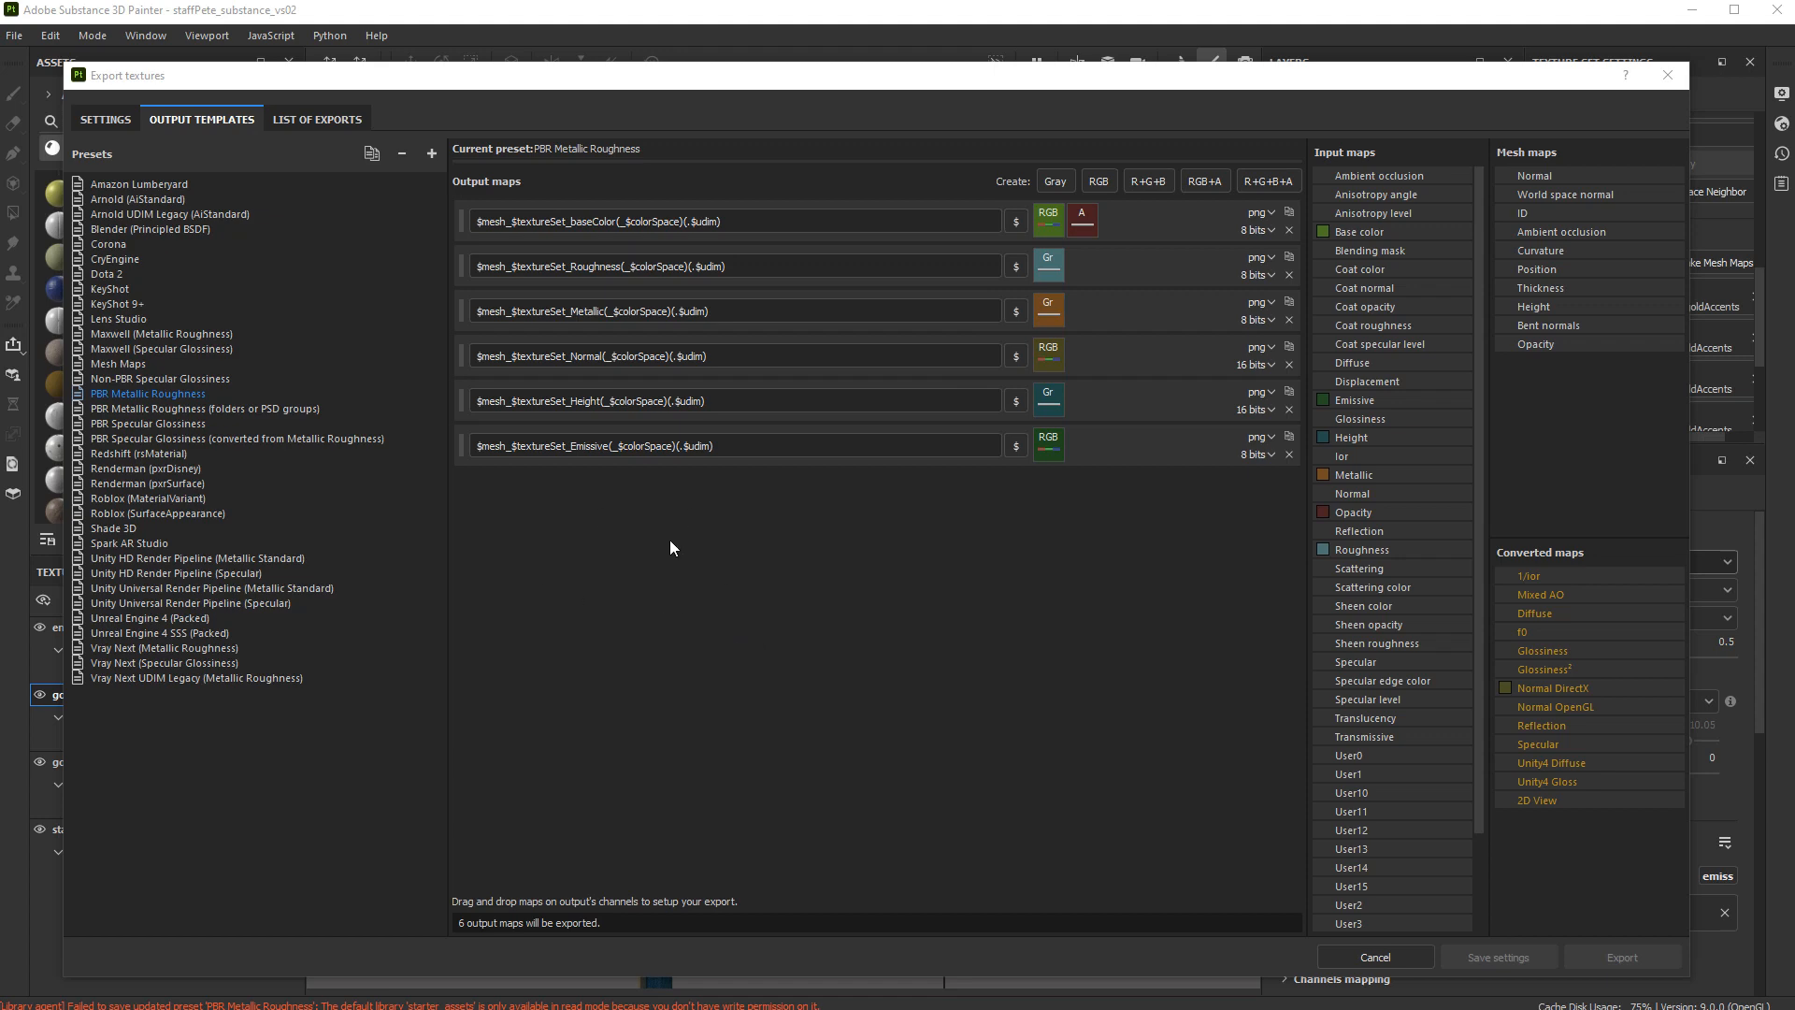
# Check the list of exports and general export parameters, export the textures of all four texture sets, and close the export dialog.
pyautogui.click(327, 122)
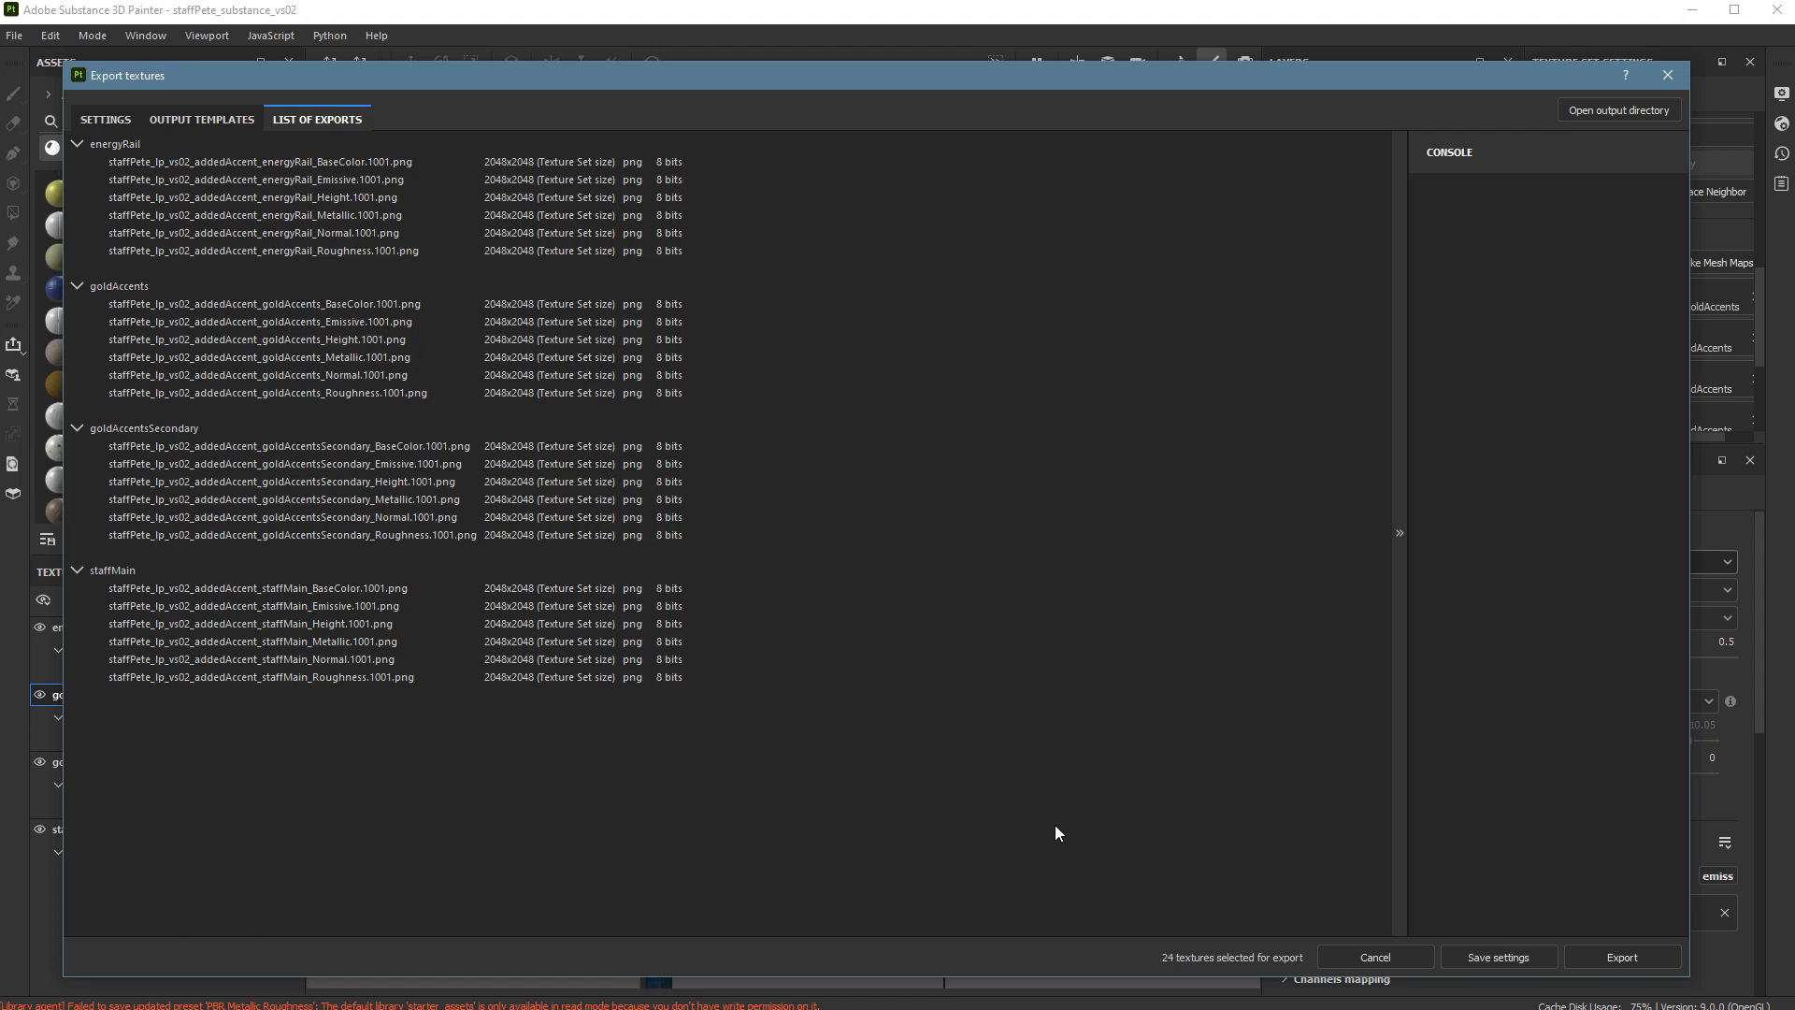
pyautogui.click(110, 119)
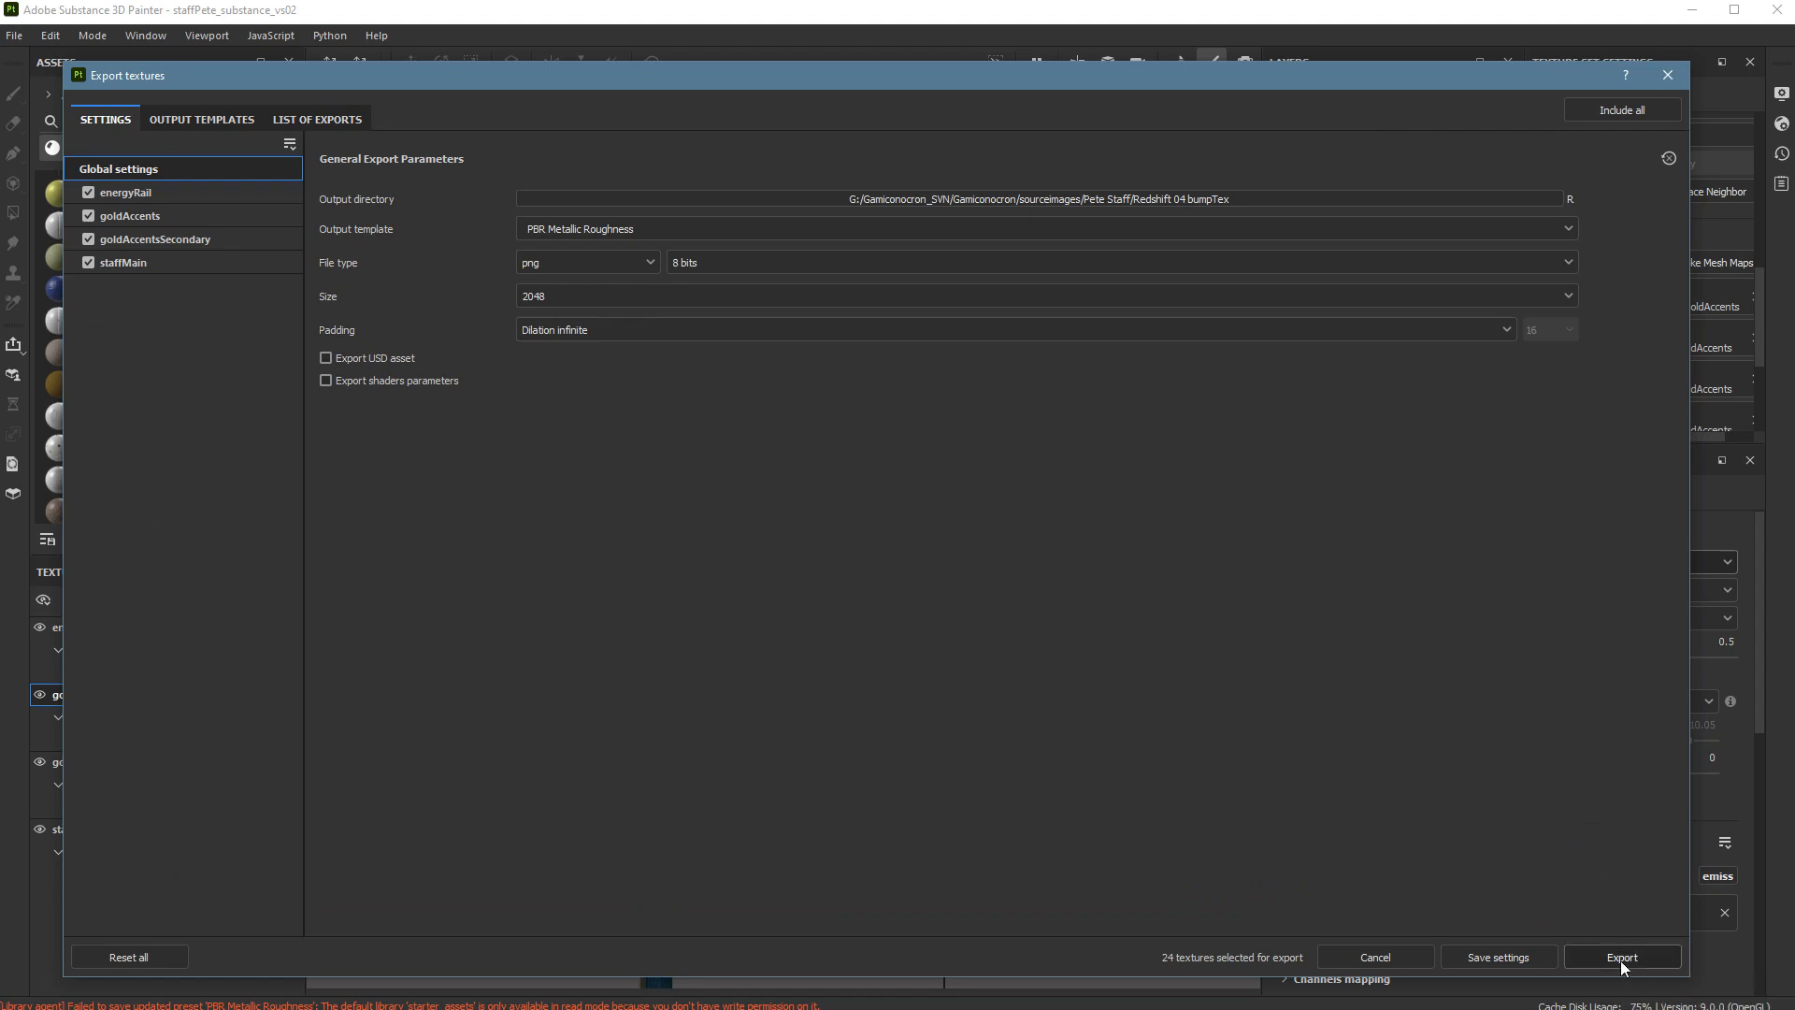
pyautogui.click(1620, 958)
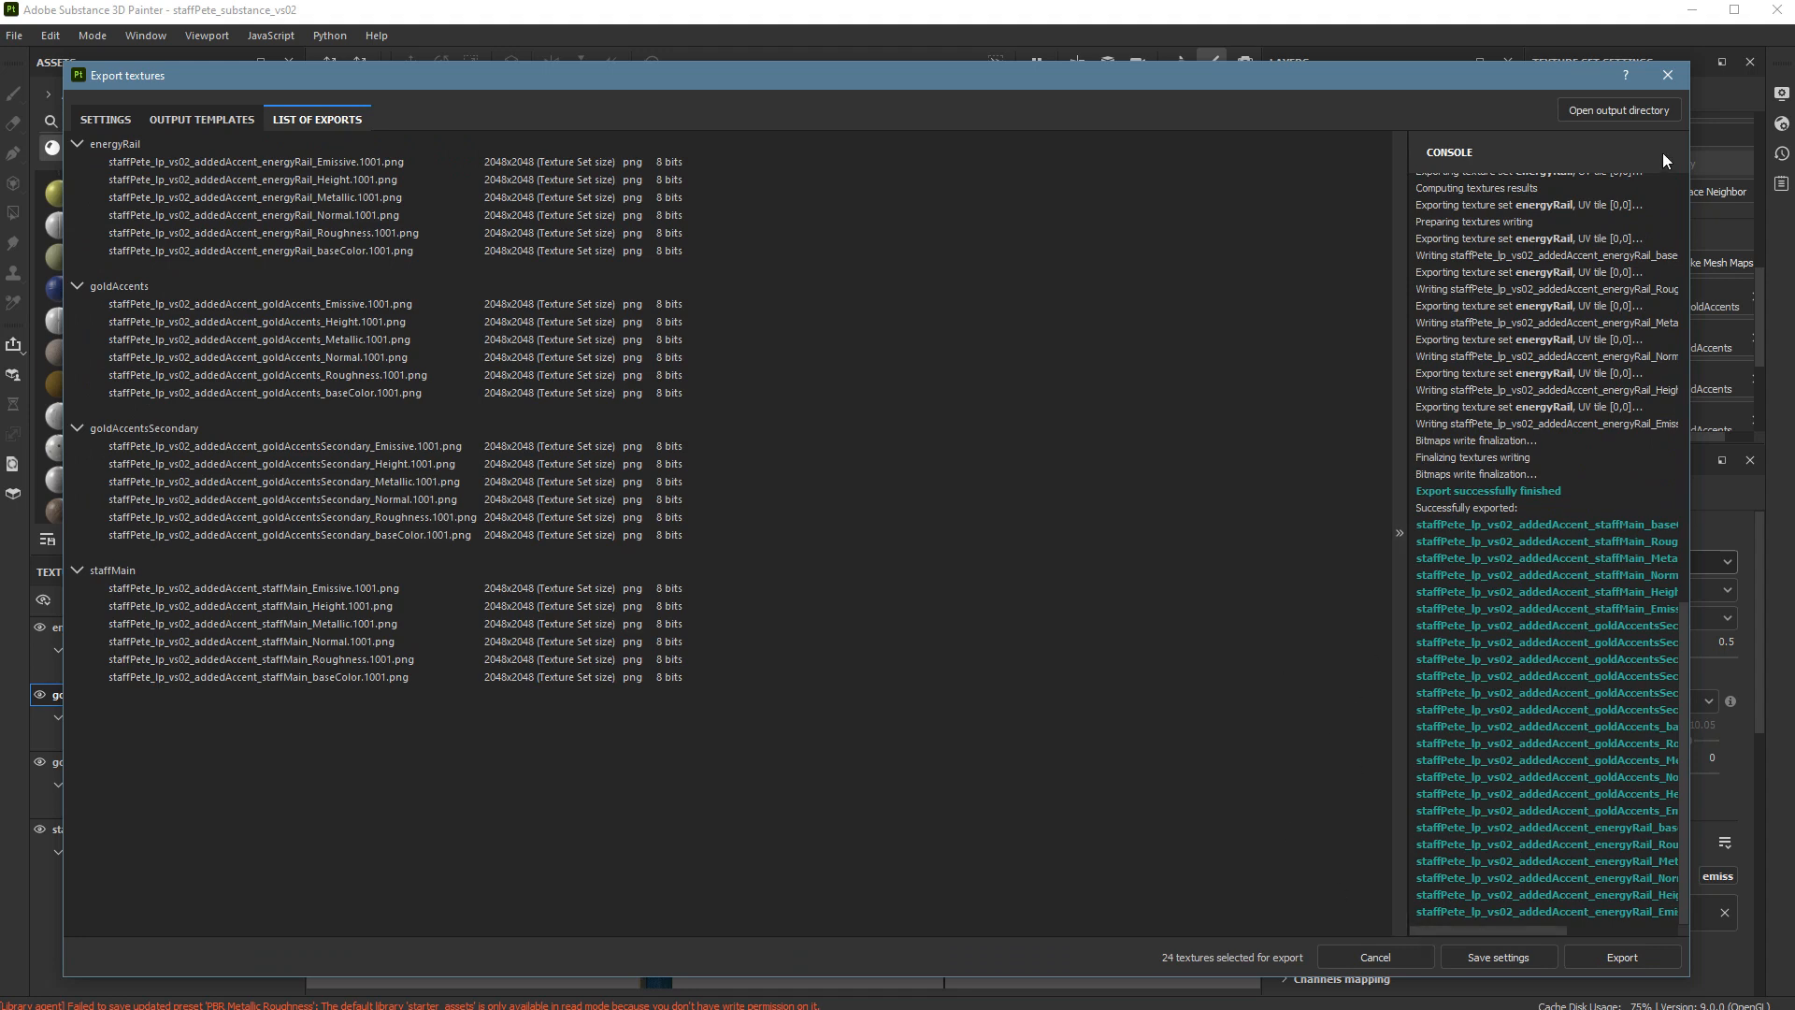
pyautogui.click(1670, 74)
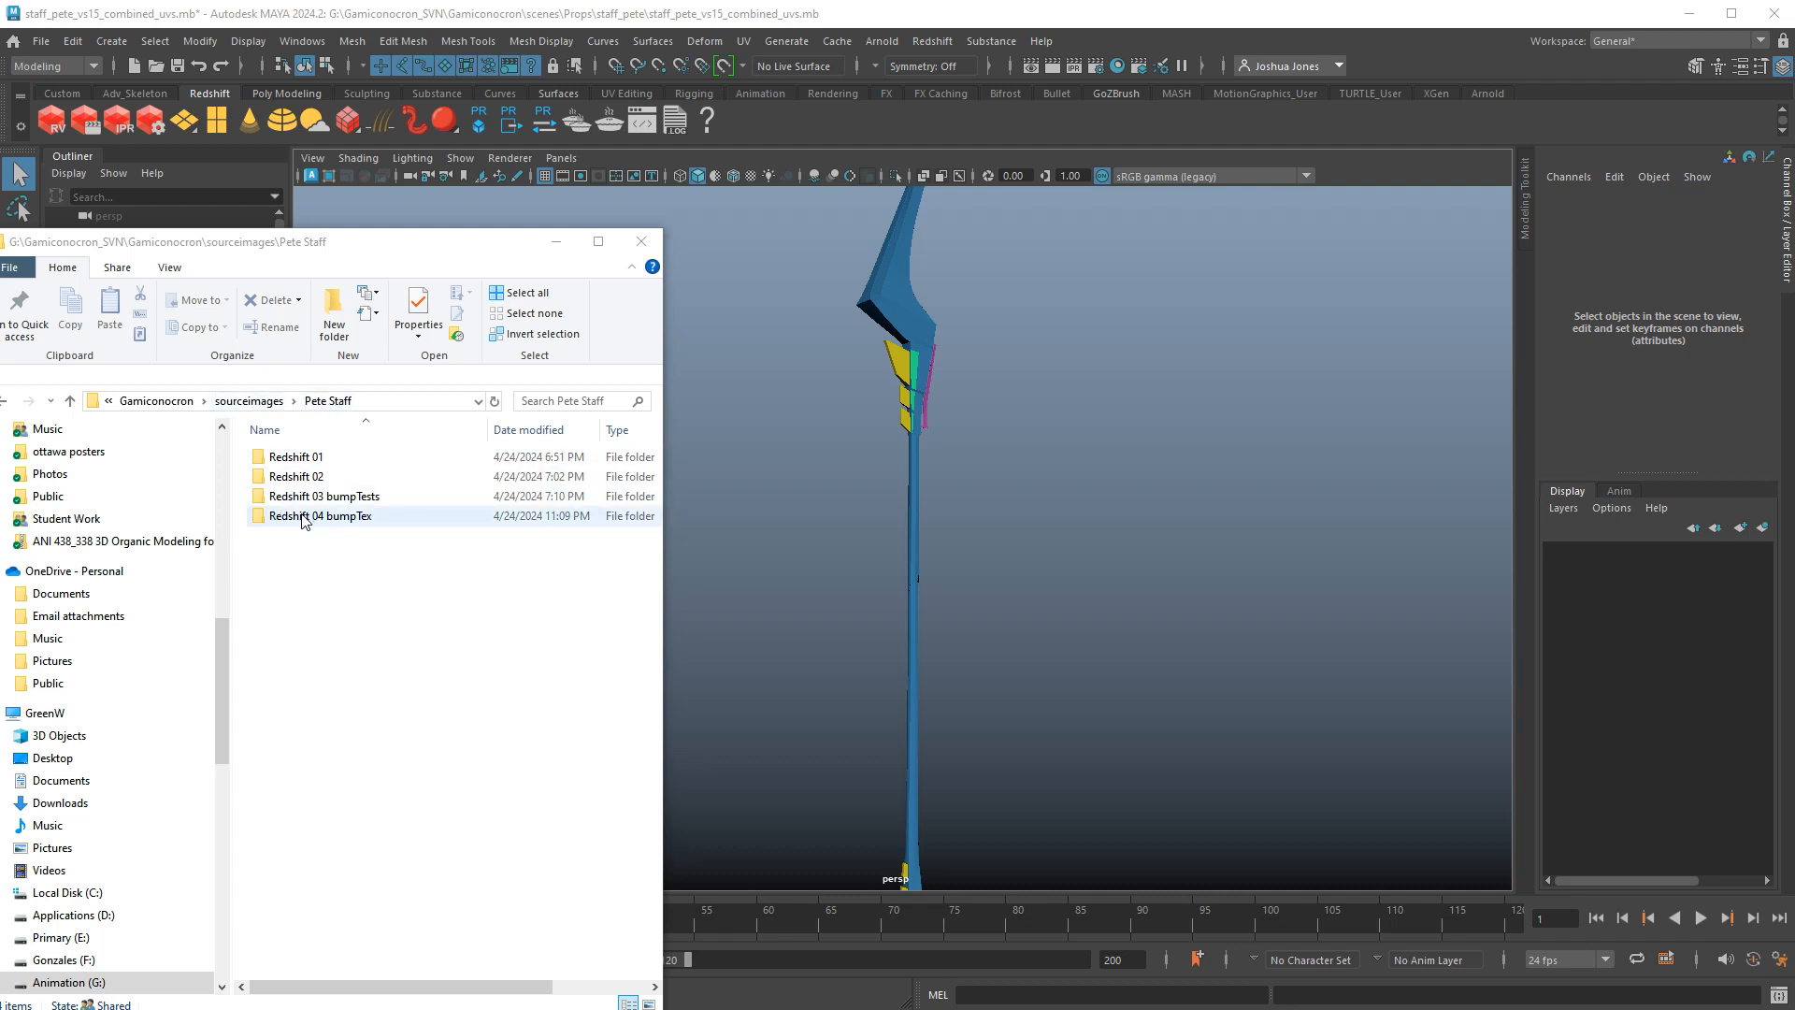
# In File Explorer, open the Redshift 04 bumpTex folder and widen the window and name column to show the full file names.
pyautogui.doubleClick(350, 520)
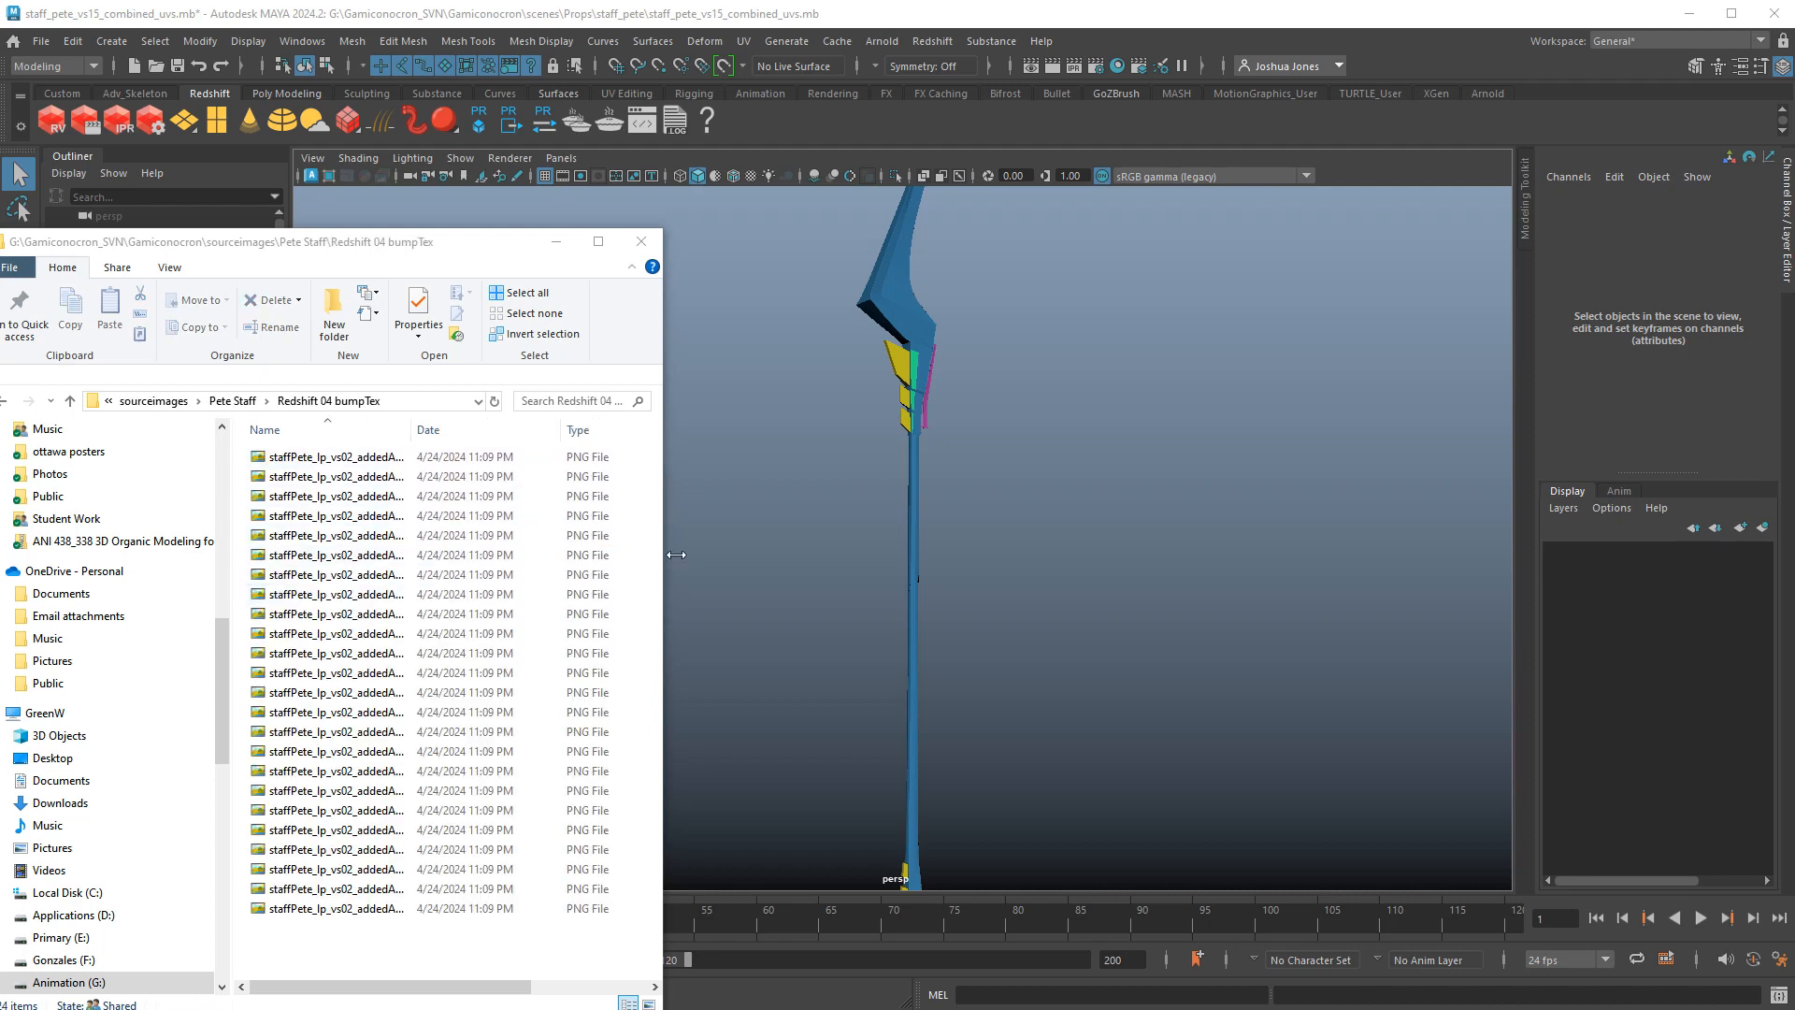
pyautogui.moveTo(676, 555); pyautogui.dragTo(1219, 593)
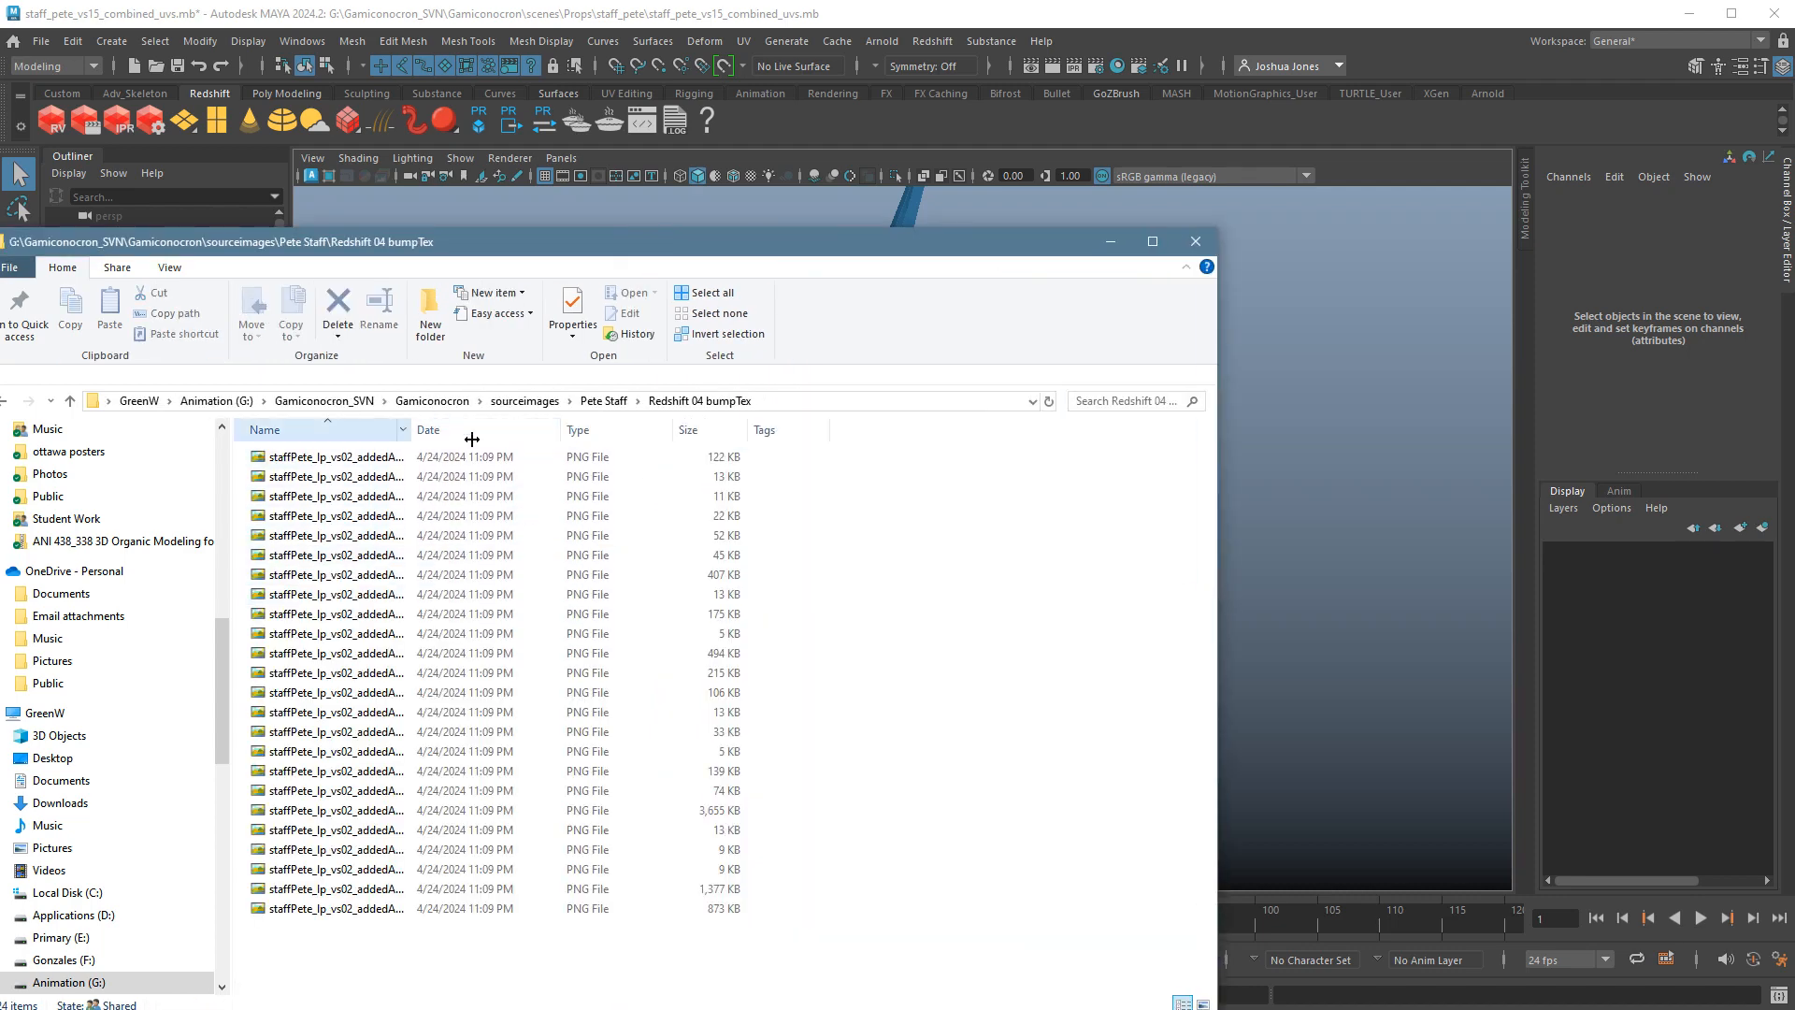
pyautogui.moveTo(472, 438); pyautogui.dragTo(683, 446)
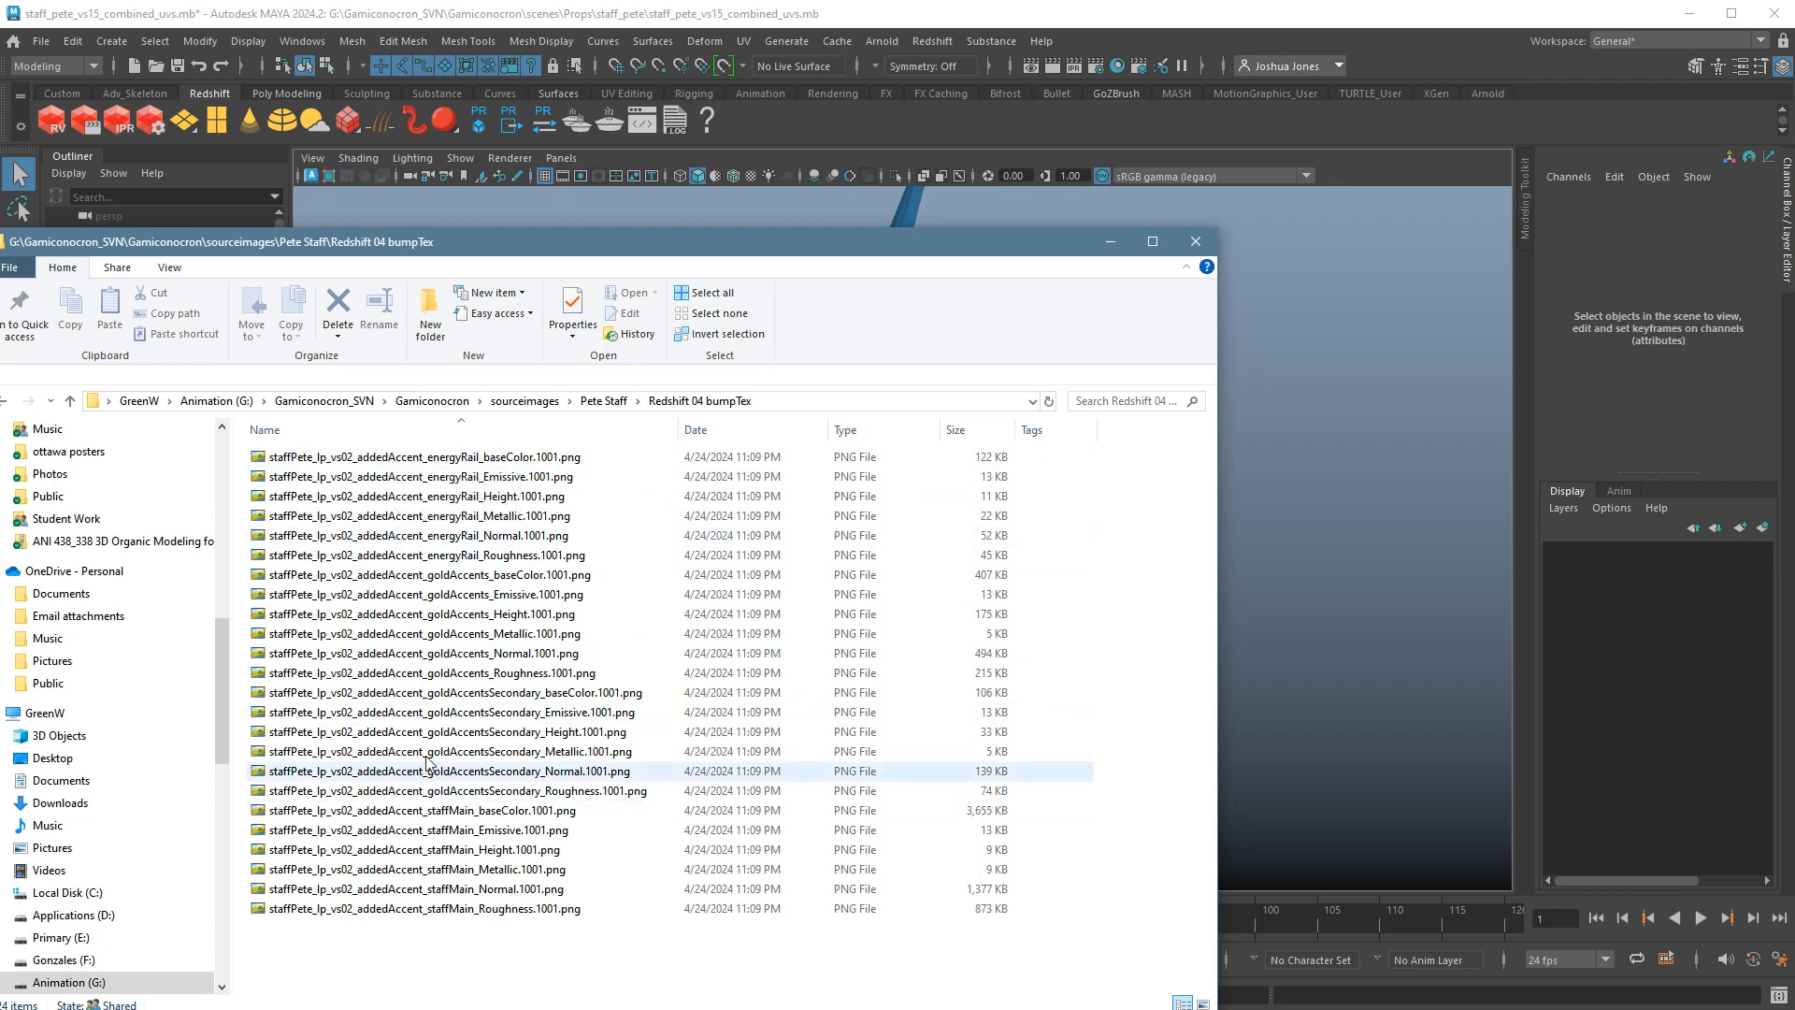
# Open the exported energyRail baseColor file's folder in Bulk Rename Utility, and move and enlarge its window.
pyautogui.click(435, 460)
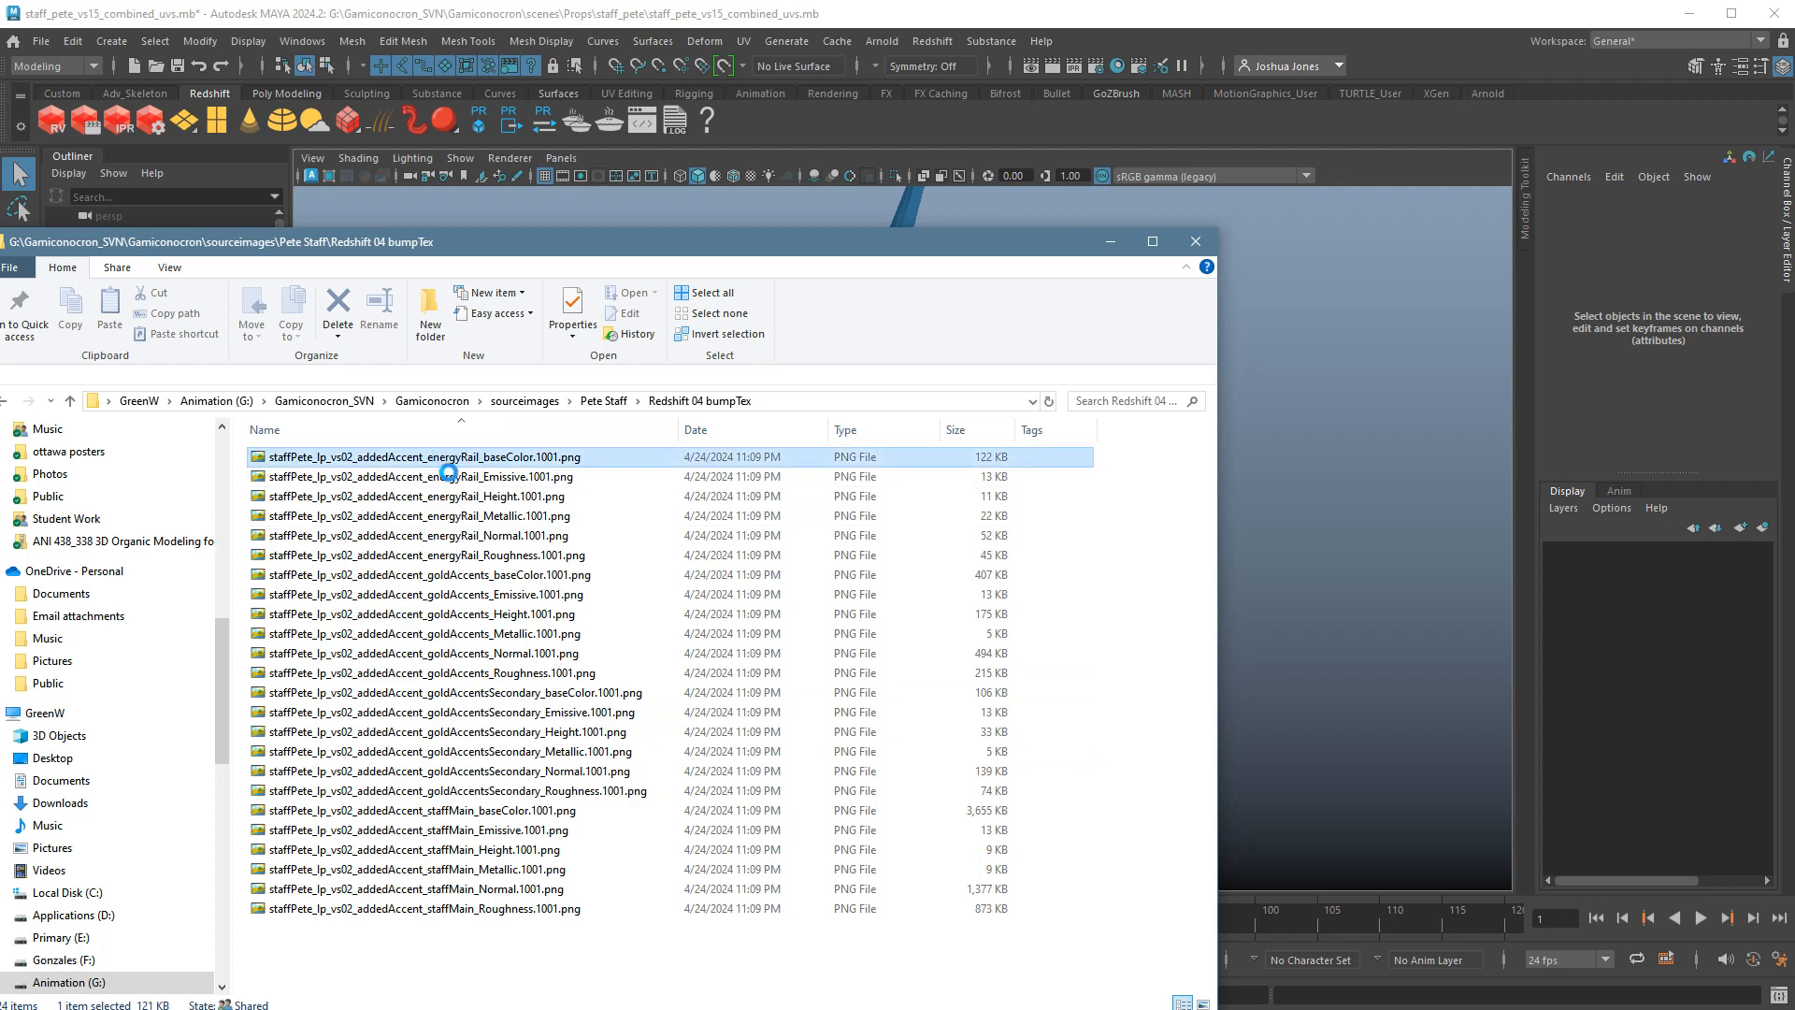
pyautogui.rightClick(436, 463)
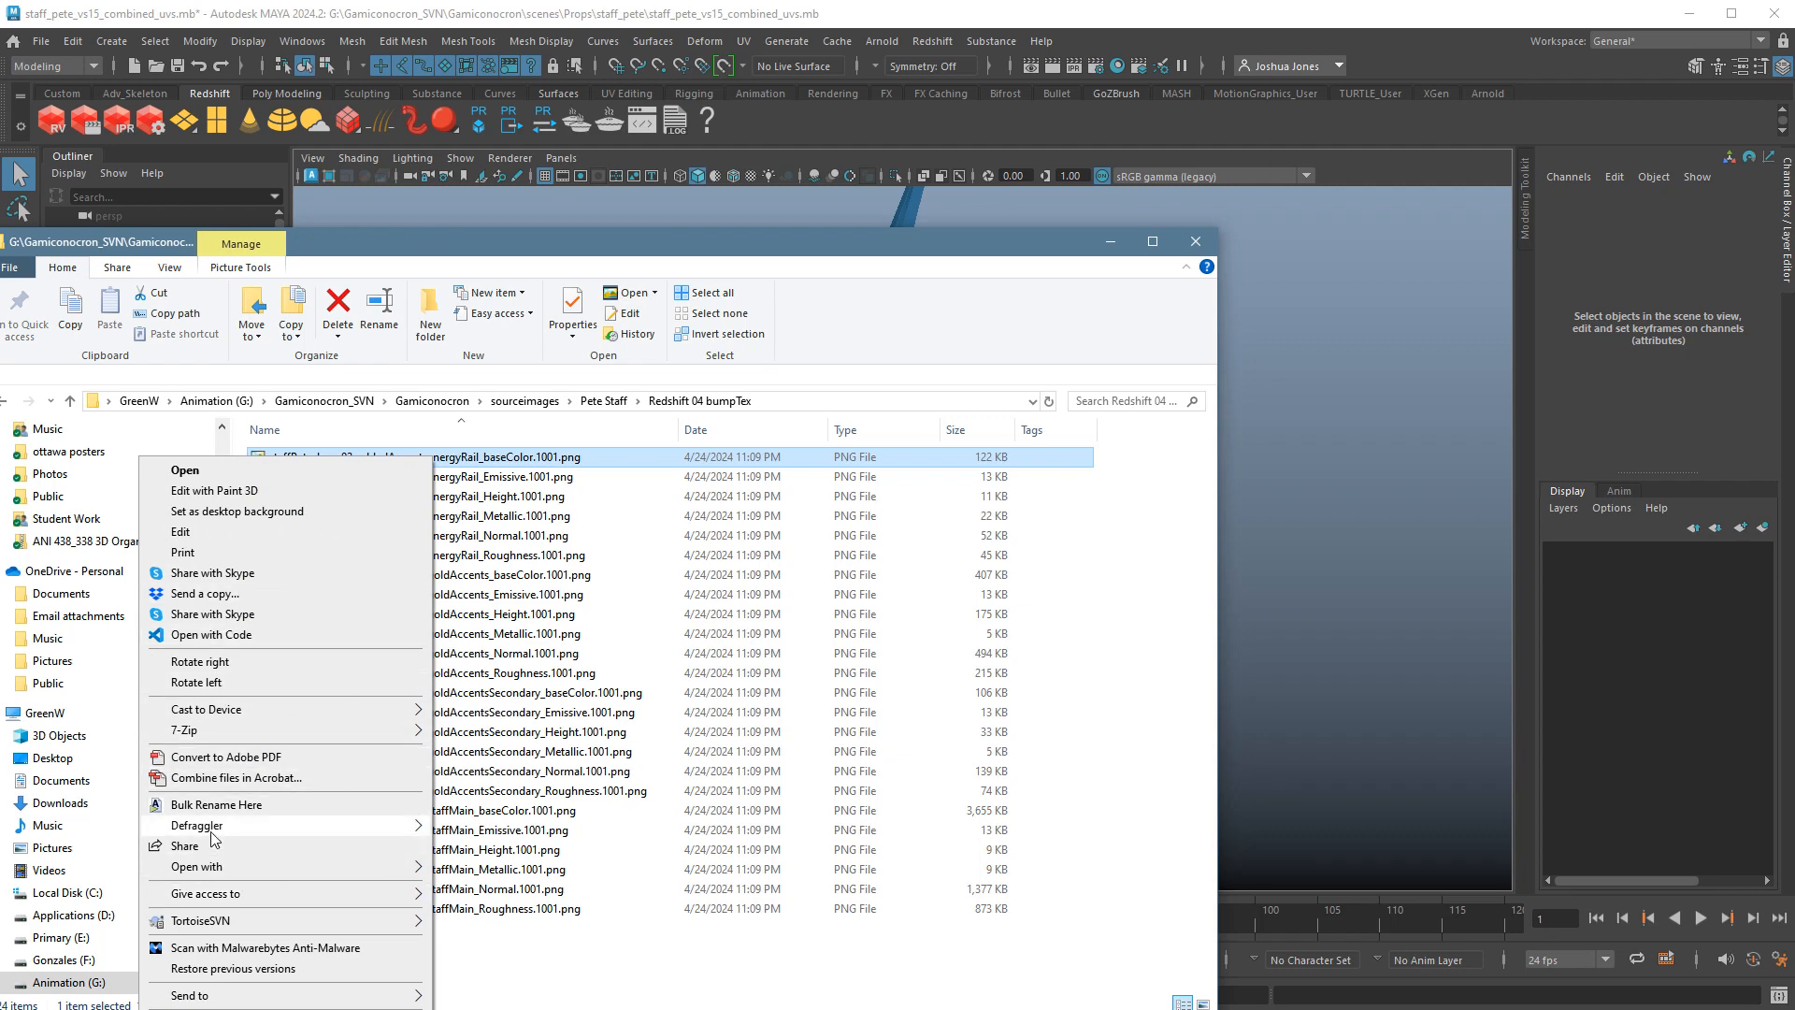
pyautogui.moveTo(213, 825)
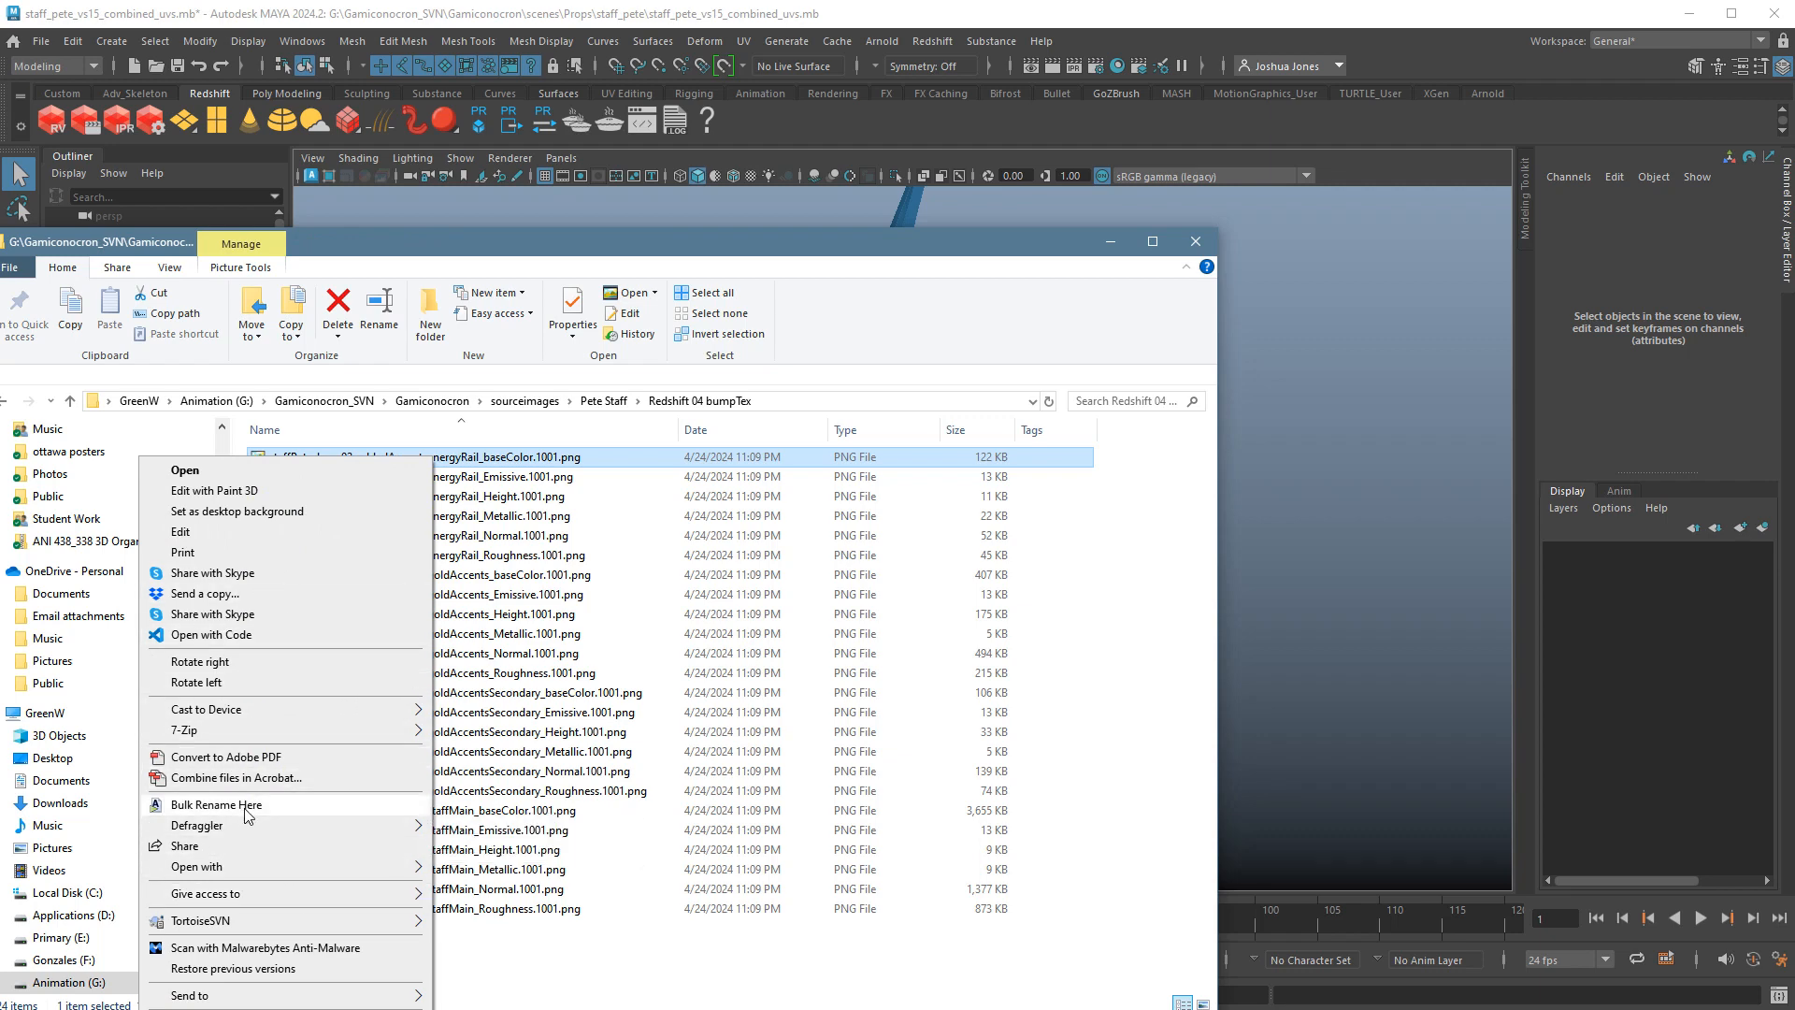
pyautogui.click(246, 810)
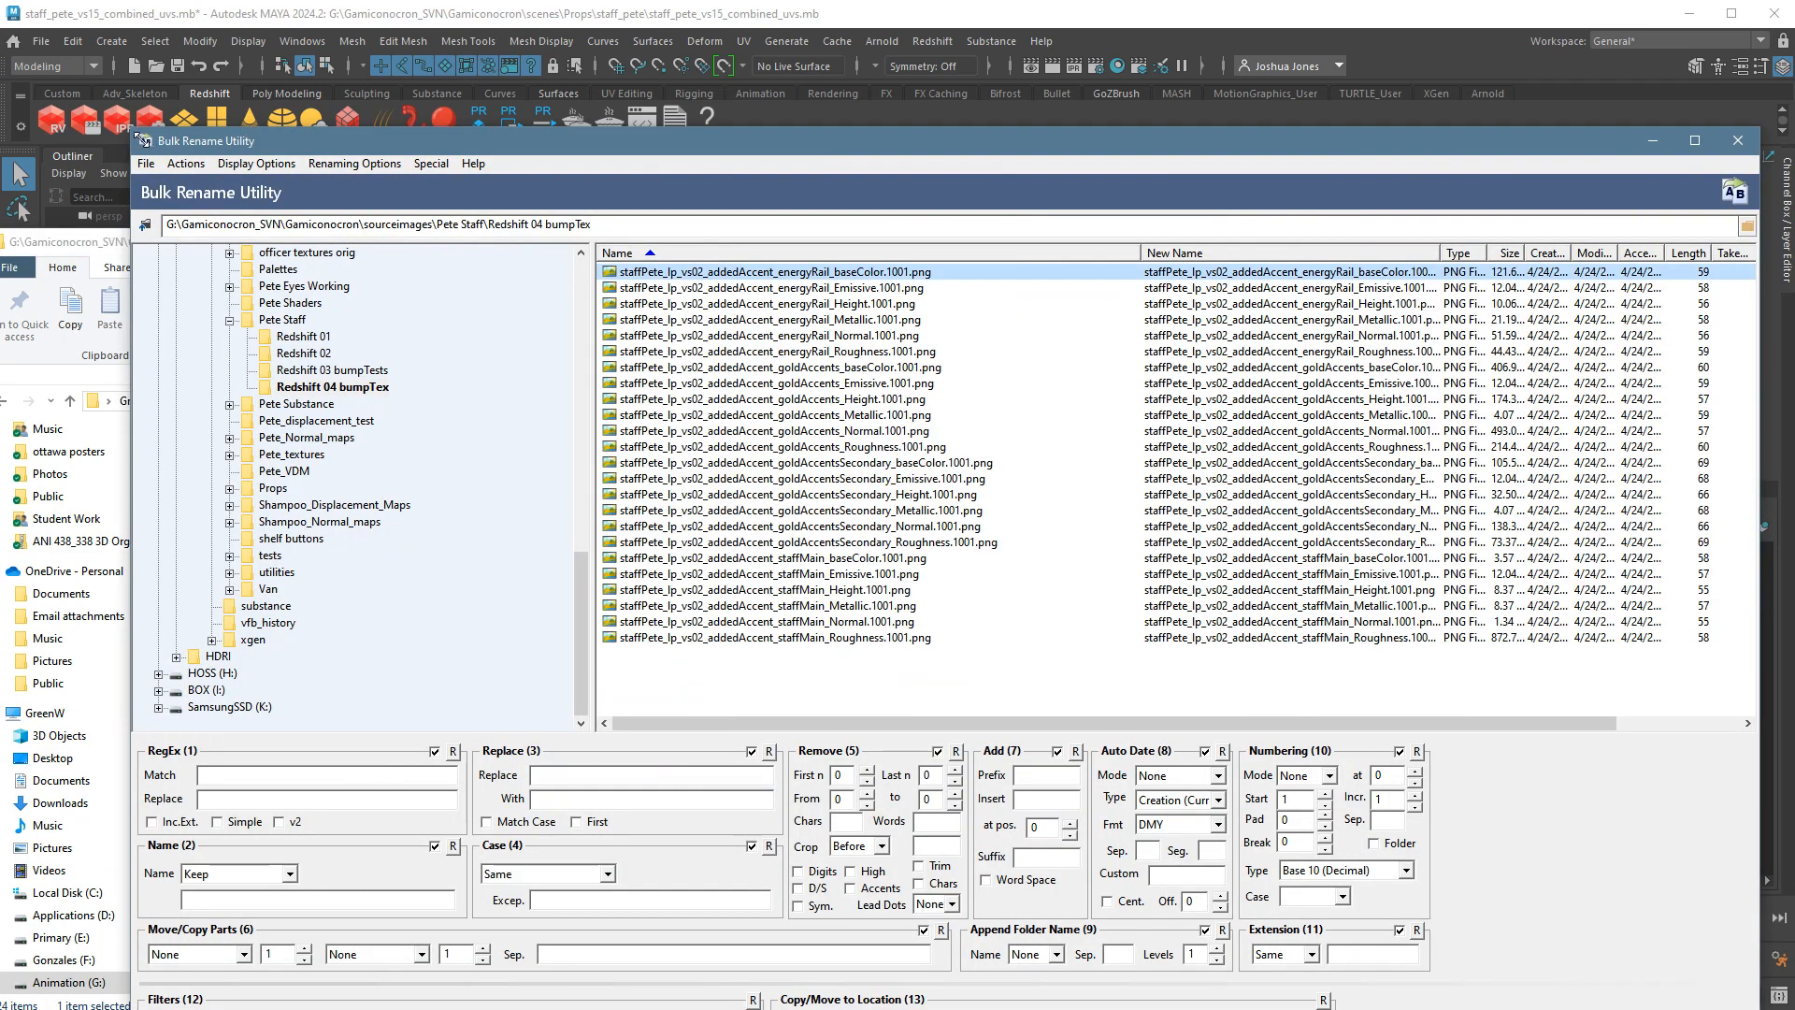
pyautogui.moveTo(133, 133); pyautogui.dragTo(455, 477)
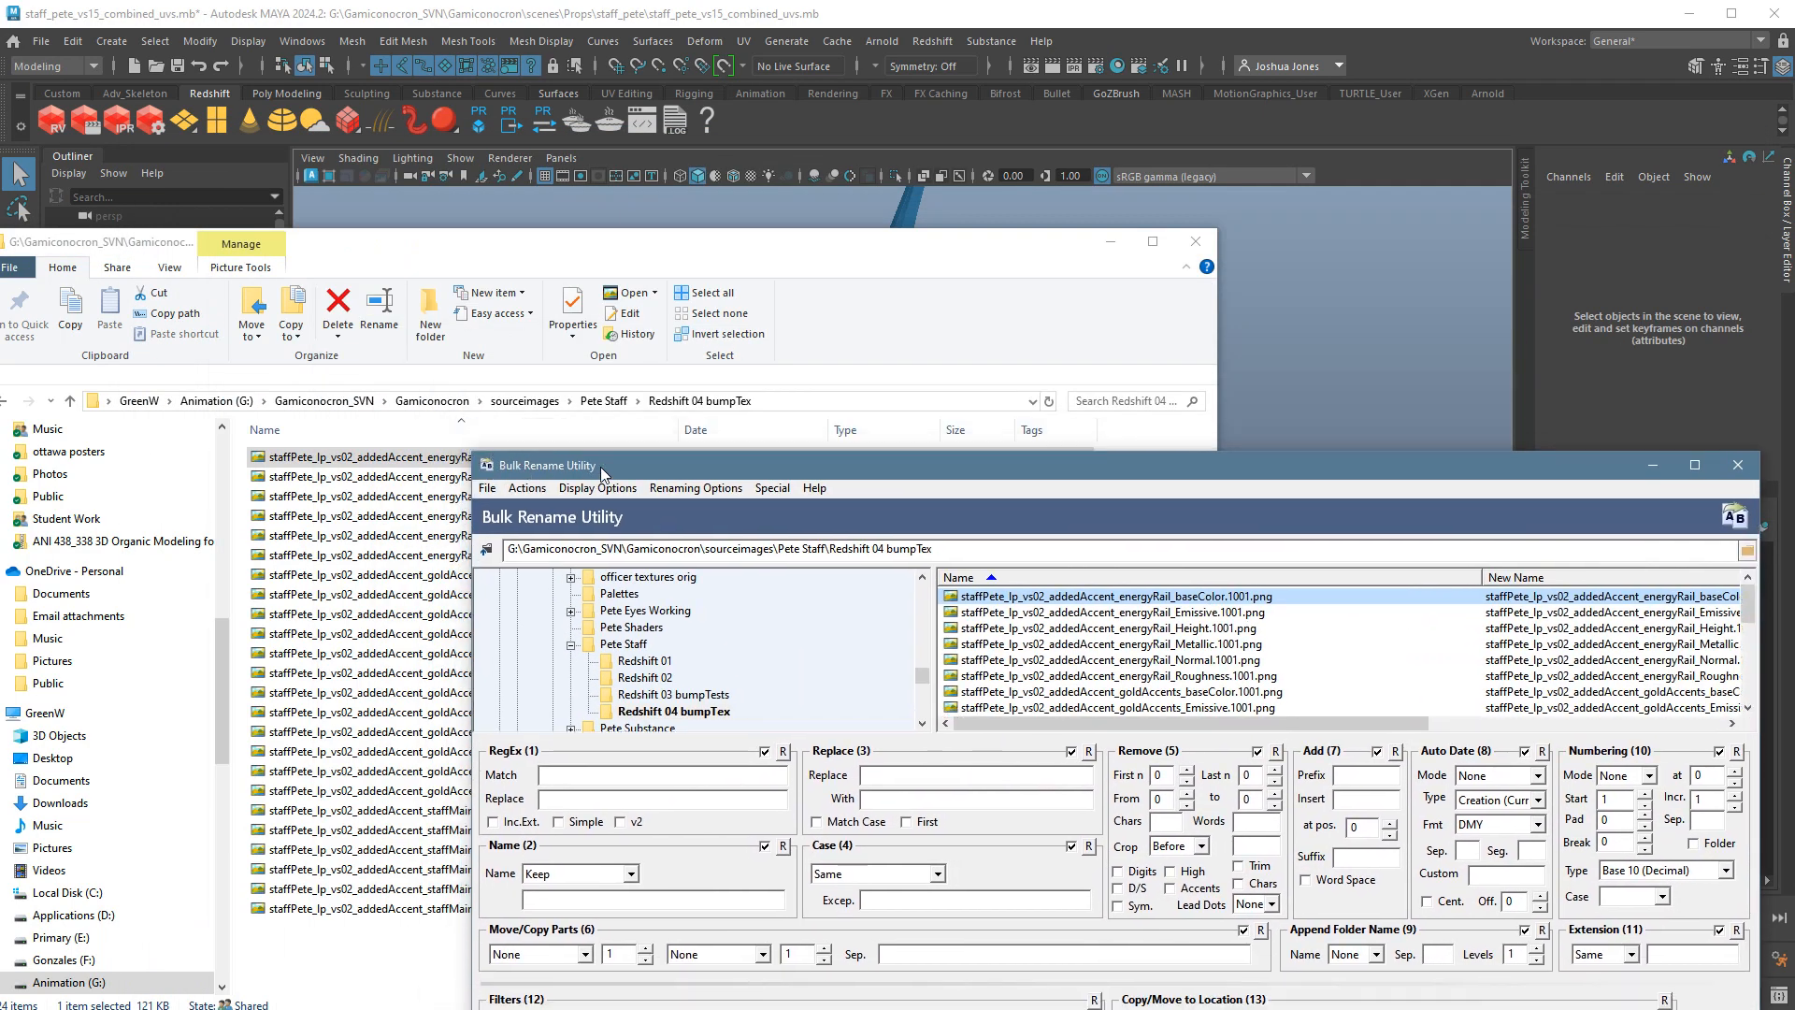
pyautogui.moveTo(599, 472); pyautogui.dragTo(275, 100)
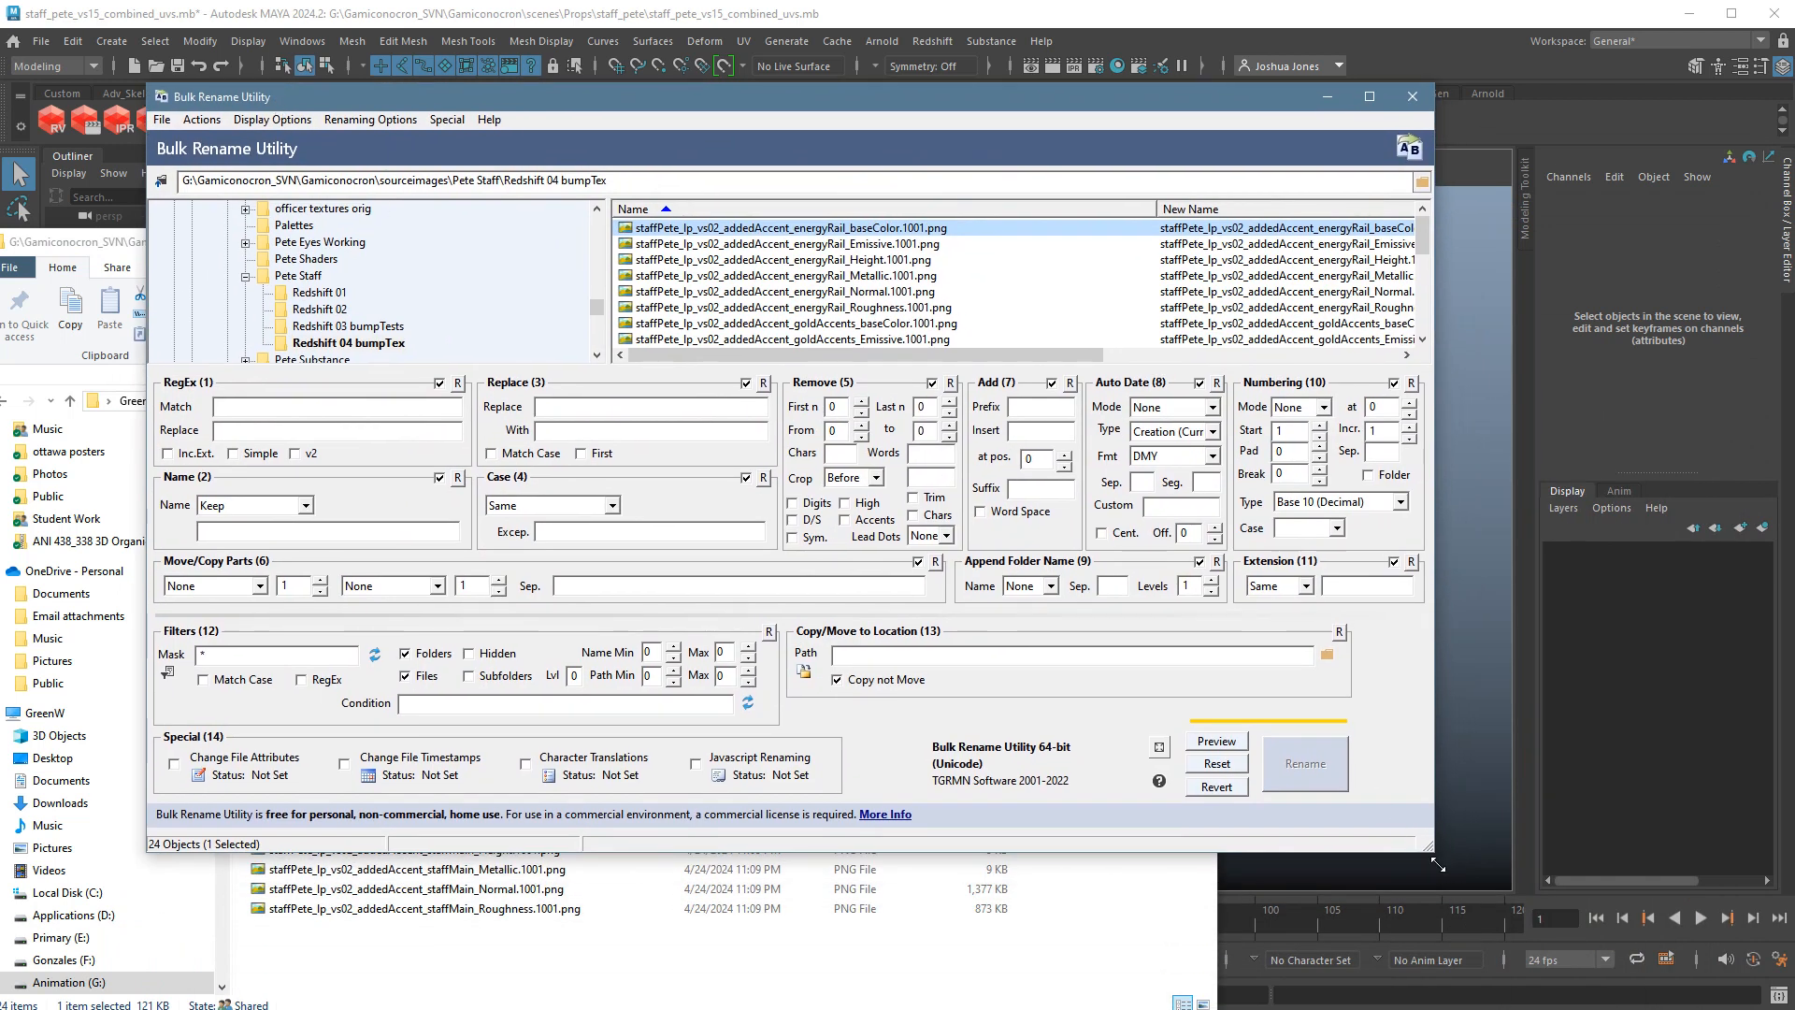
pyautogui.moveTo(1437, 858); pyautogui.dragTo(1642, 973)
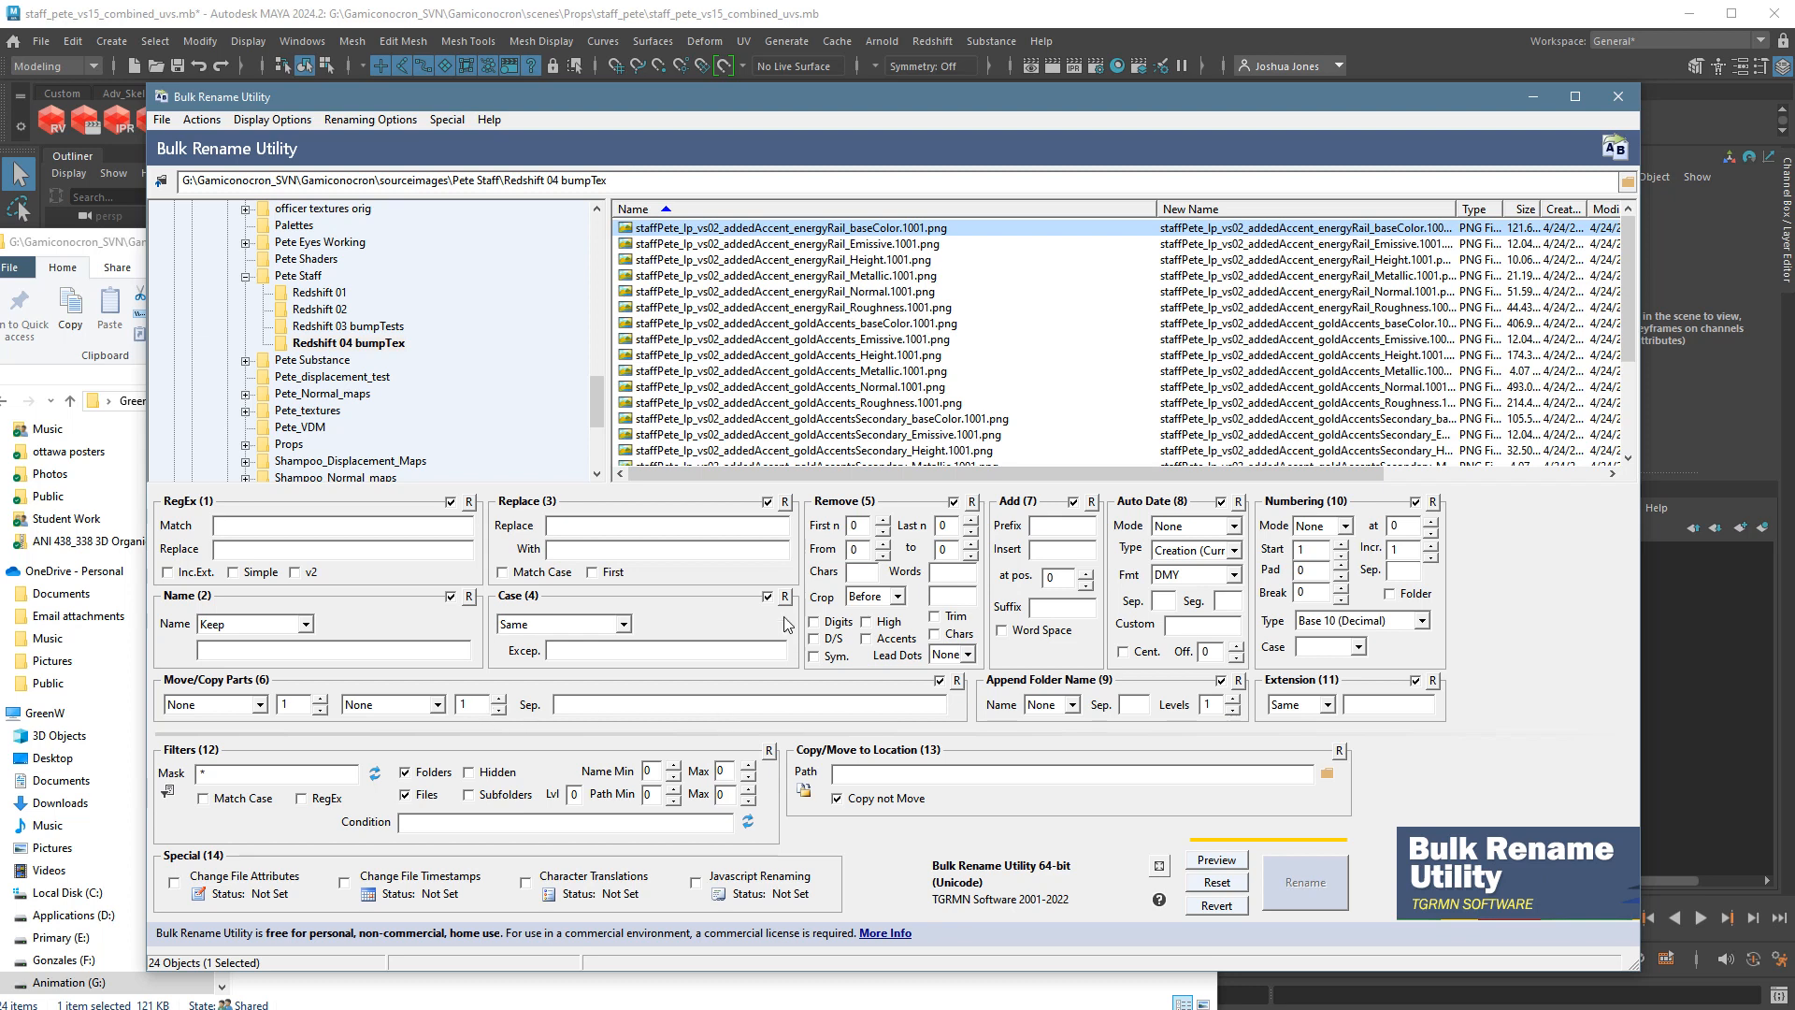
# Try removing the first 7 characters from the energyRail baseColor file name, and reset the removal count to 0.
pyautogui.click(885, 522)
pyautogui.click(885, 522)
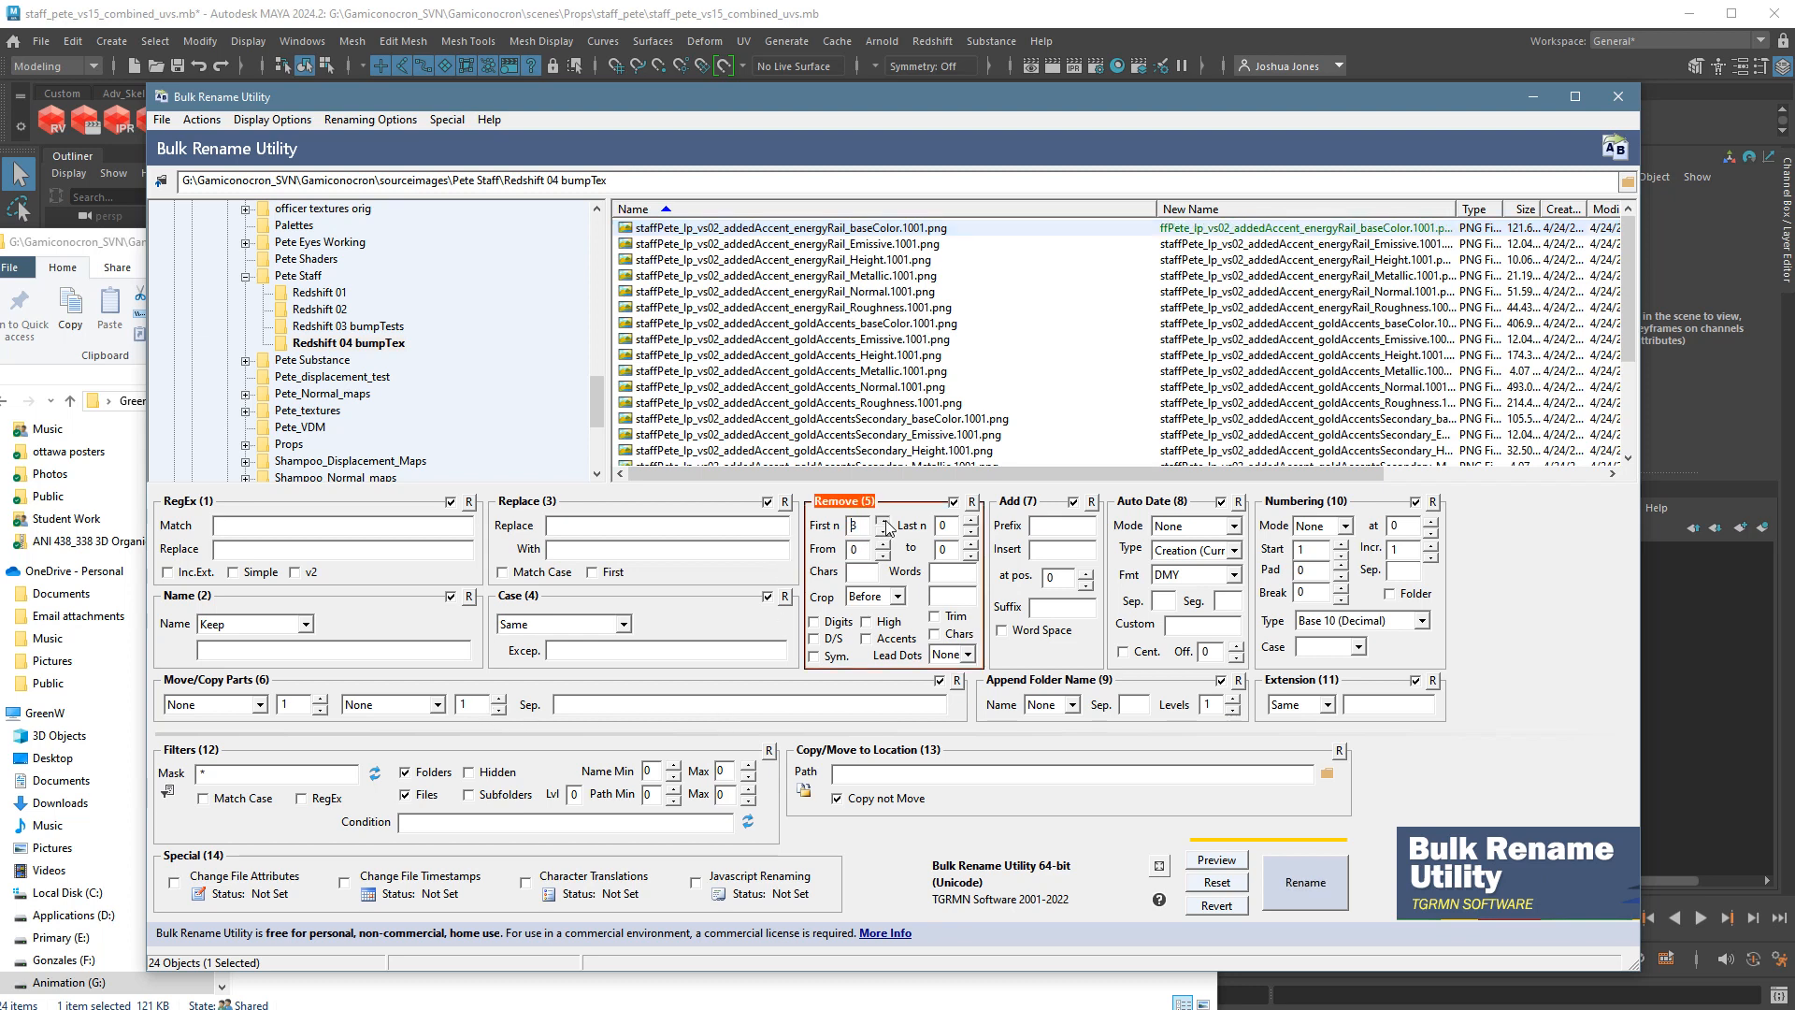
pyautogui.click(885, 522)
pyautogui.click(885, 522)
pyautogui.click(885, 522)
pyautogui.click(884, 522)
pyautogui.click(885, 522)
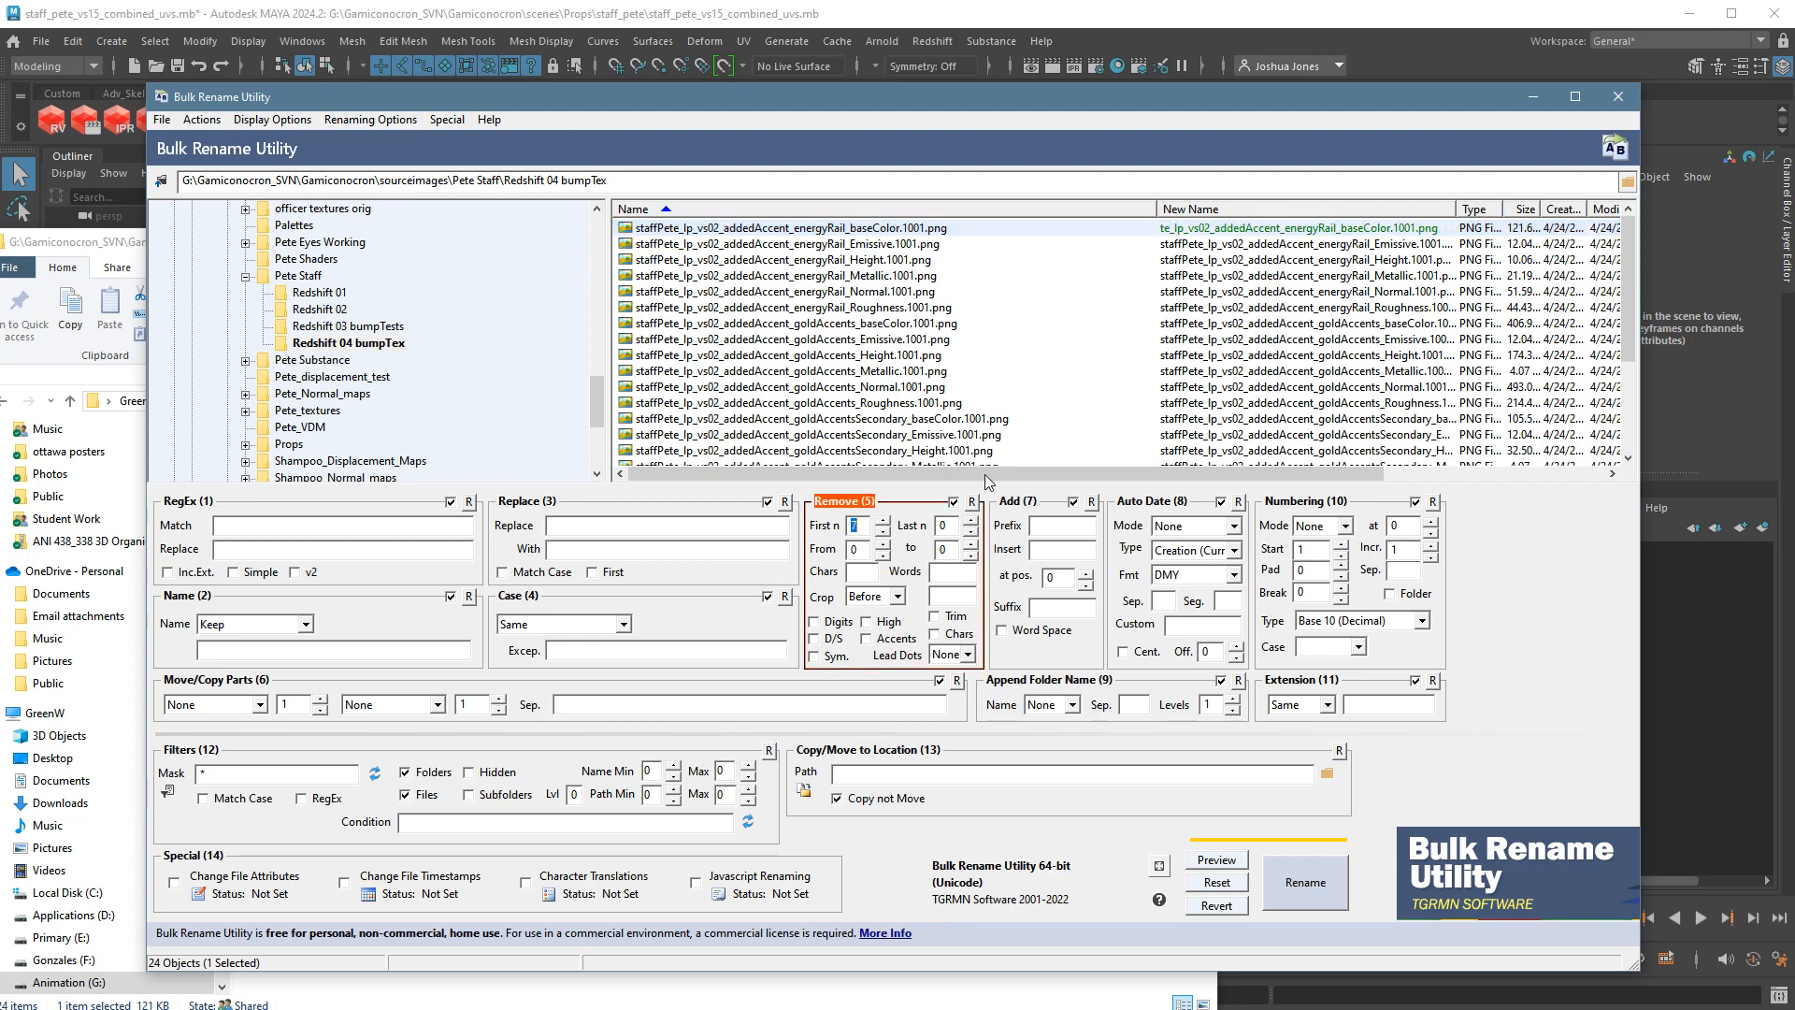
pyautogui.click(885, 532)
pyautogui.click(885, 532)
pyautogui.click(886, 532)
pyautogui.click(886, 532)
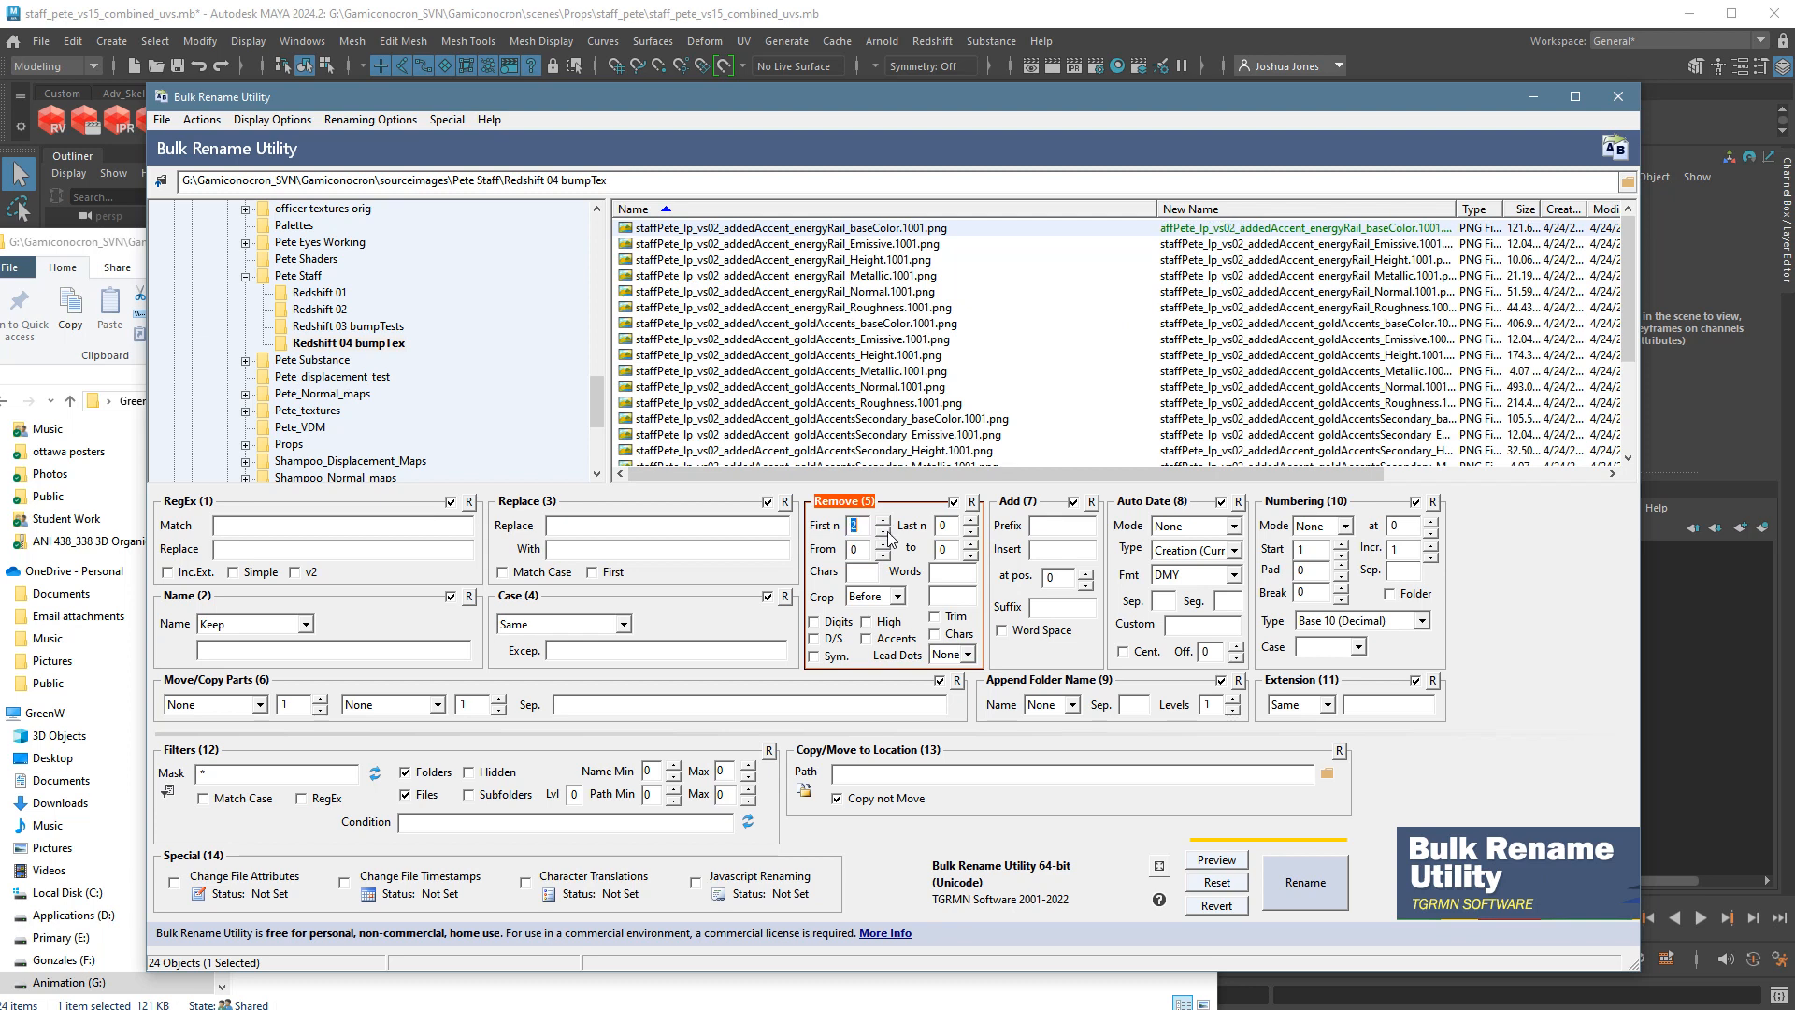
pyautogui.click(885, 532)
pyautogui.click(885, 532)
pyautogui.click(885, 532)
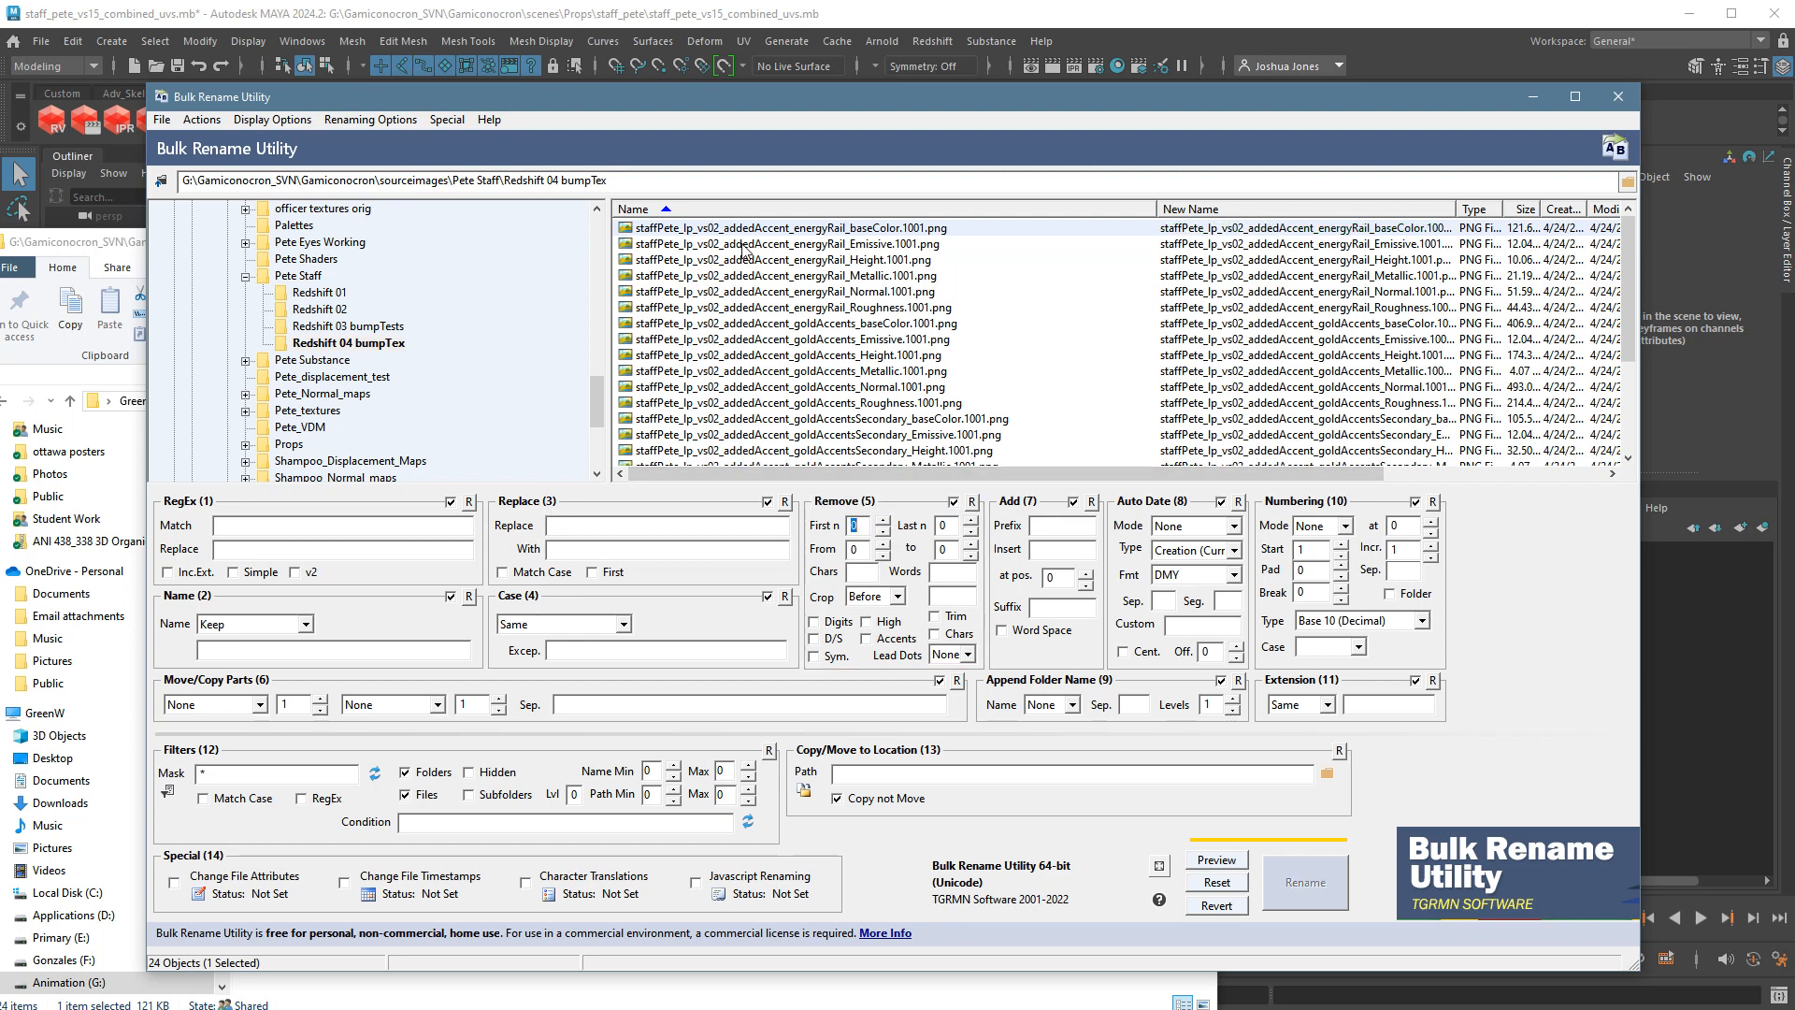
# Select all texture files in the folder and set "_addedAccent" as the text to replace in their names.
pyautogui.scroll(-3, 758, 276)
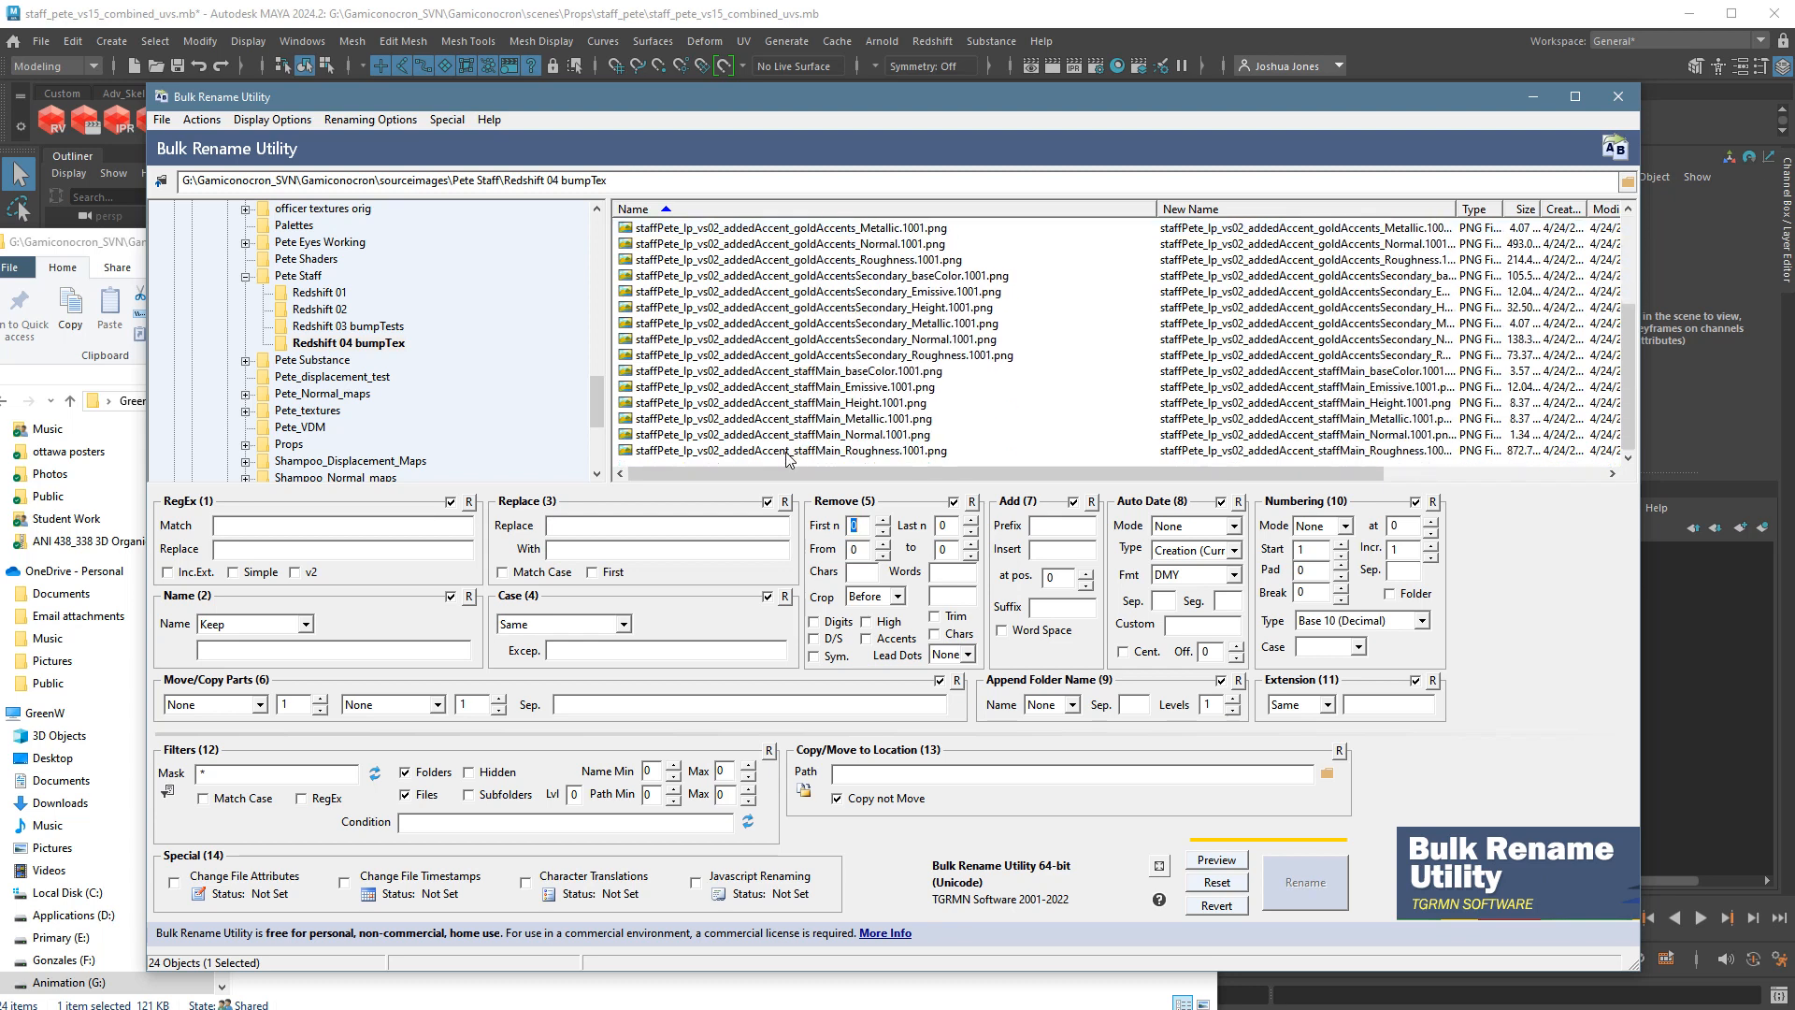
pyautogui.click(790, 452)
pyautogui.scroll(3, 783, 318)
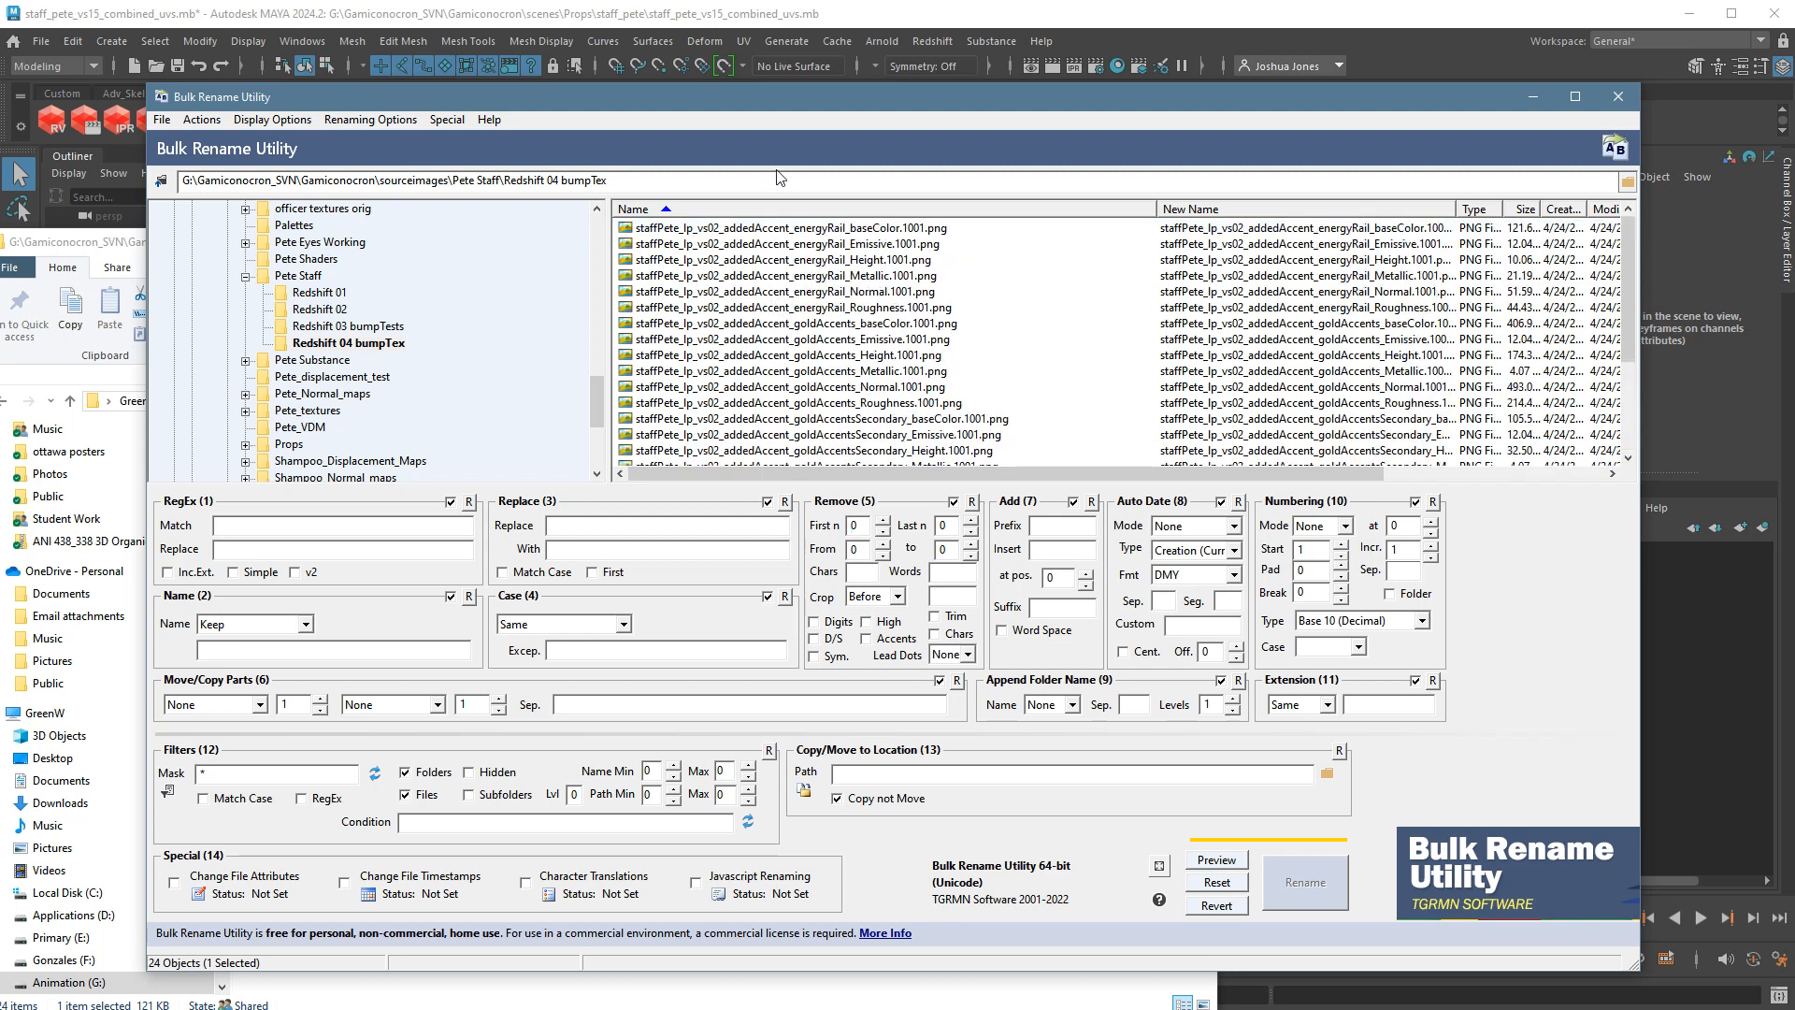
pyautogui.hotkey('ctrl', 'a')
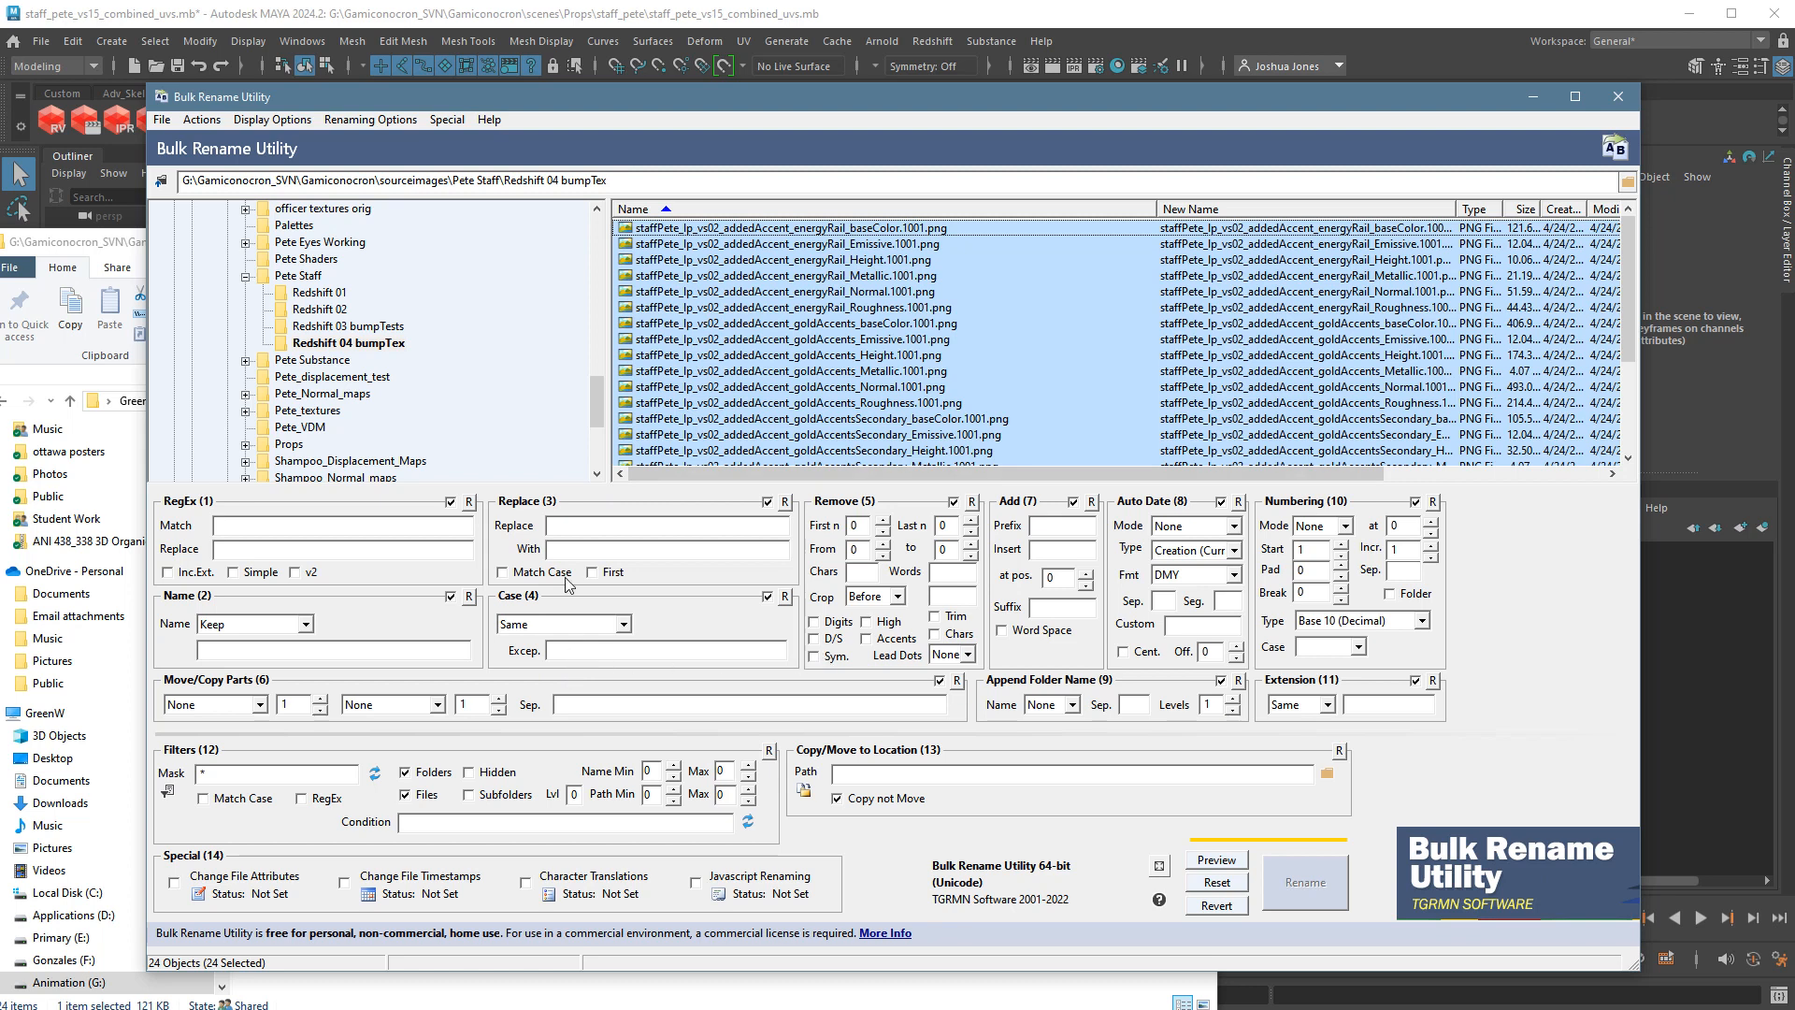
pyautogui.click(638, 531)
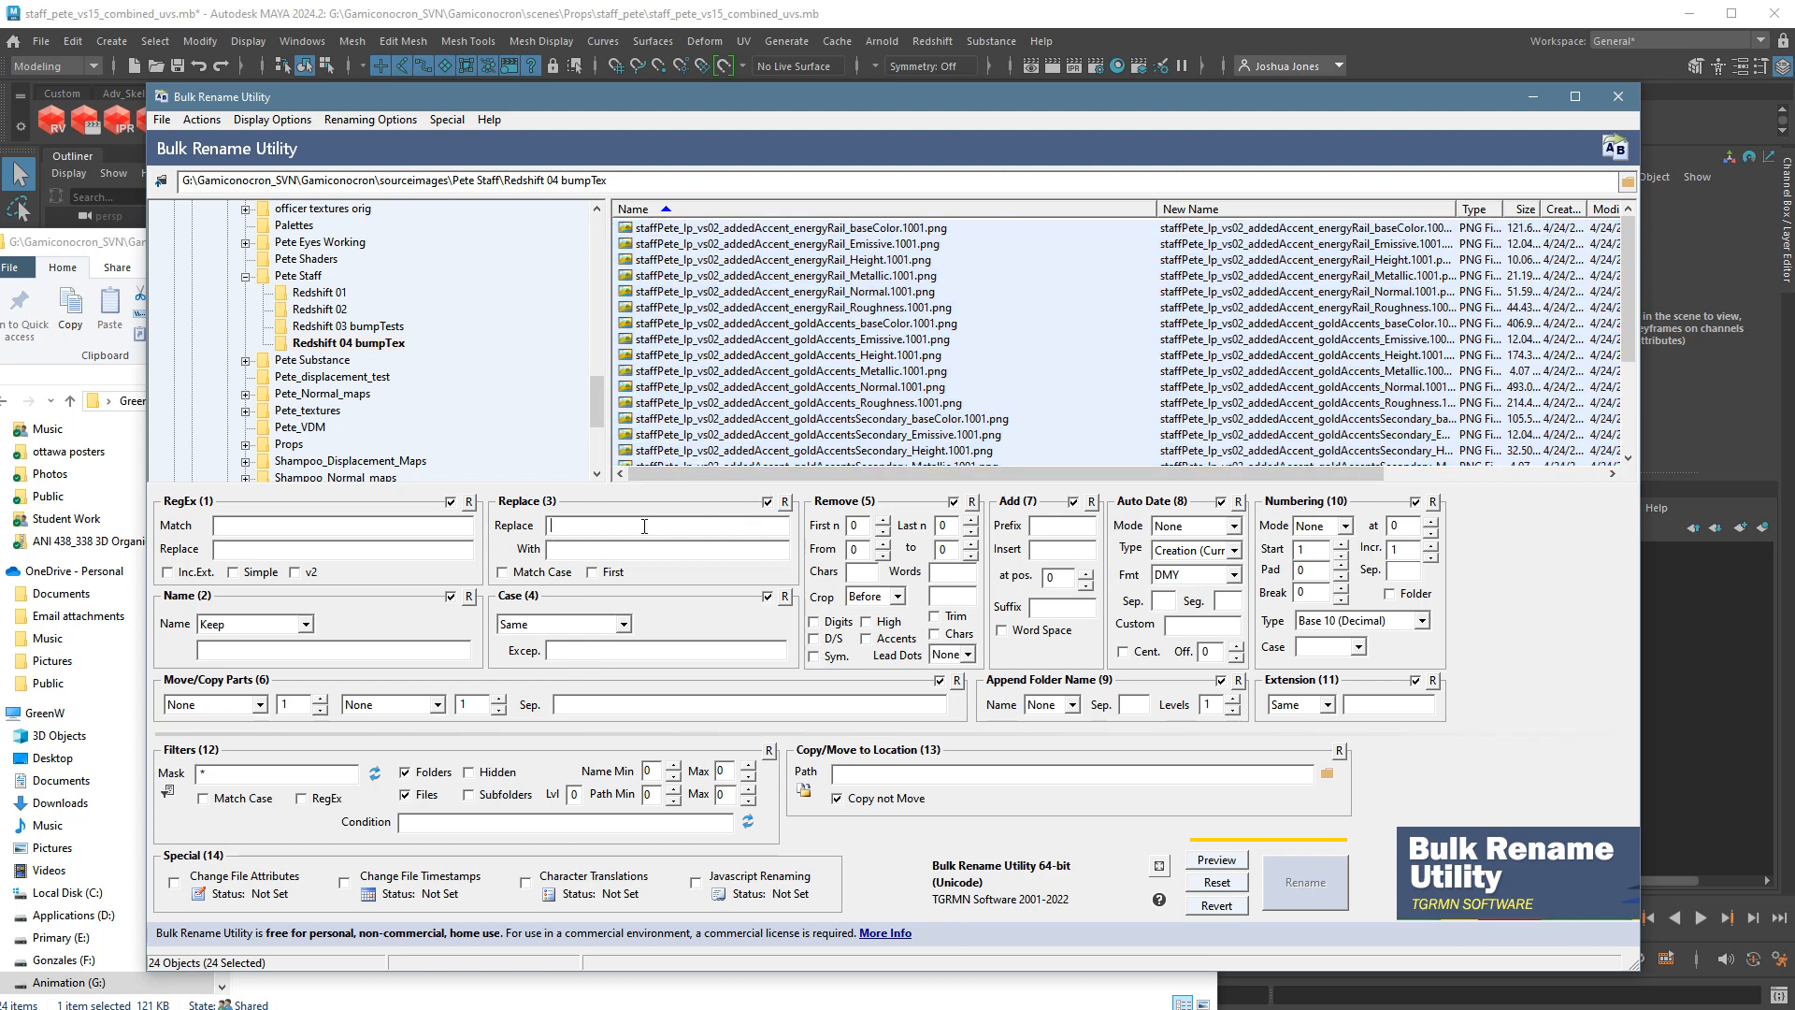
pyautogui.write('_a')
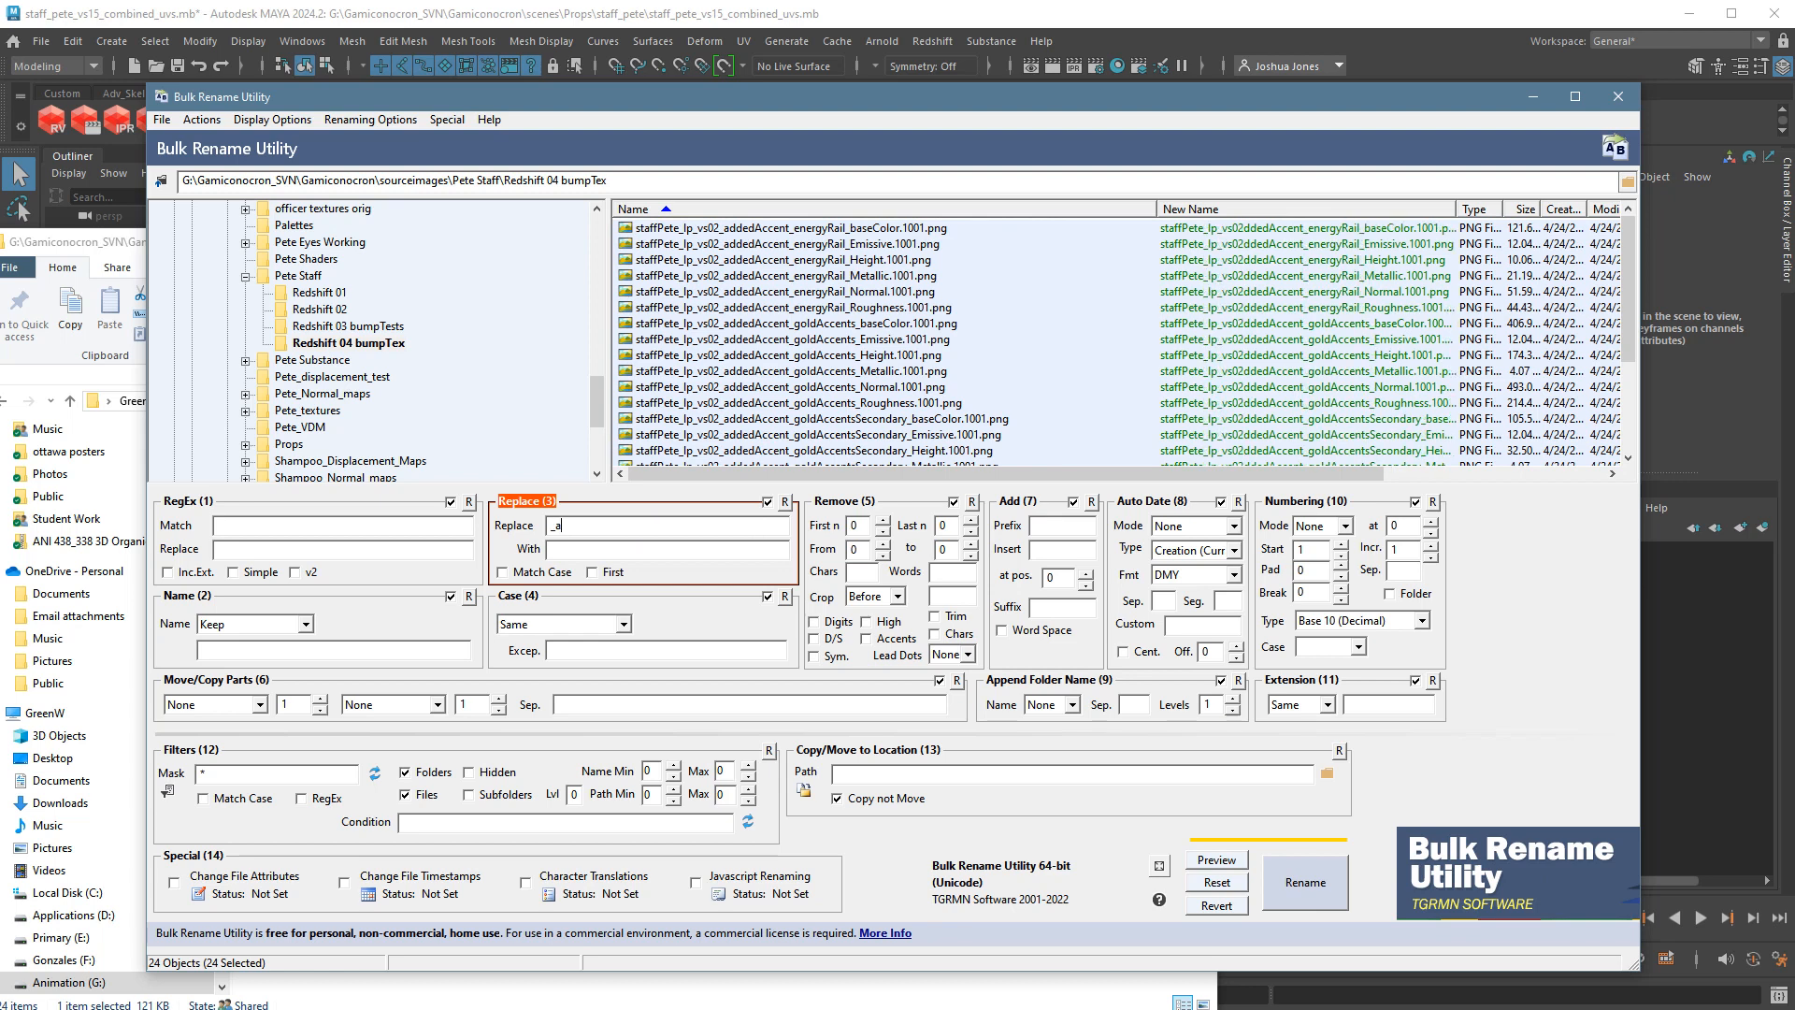
pyautogui.write('ddedAcc')
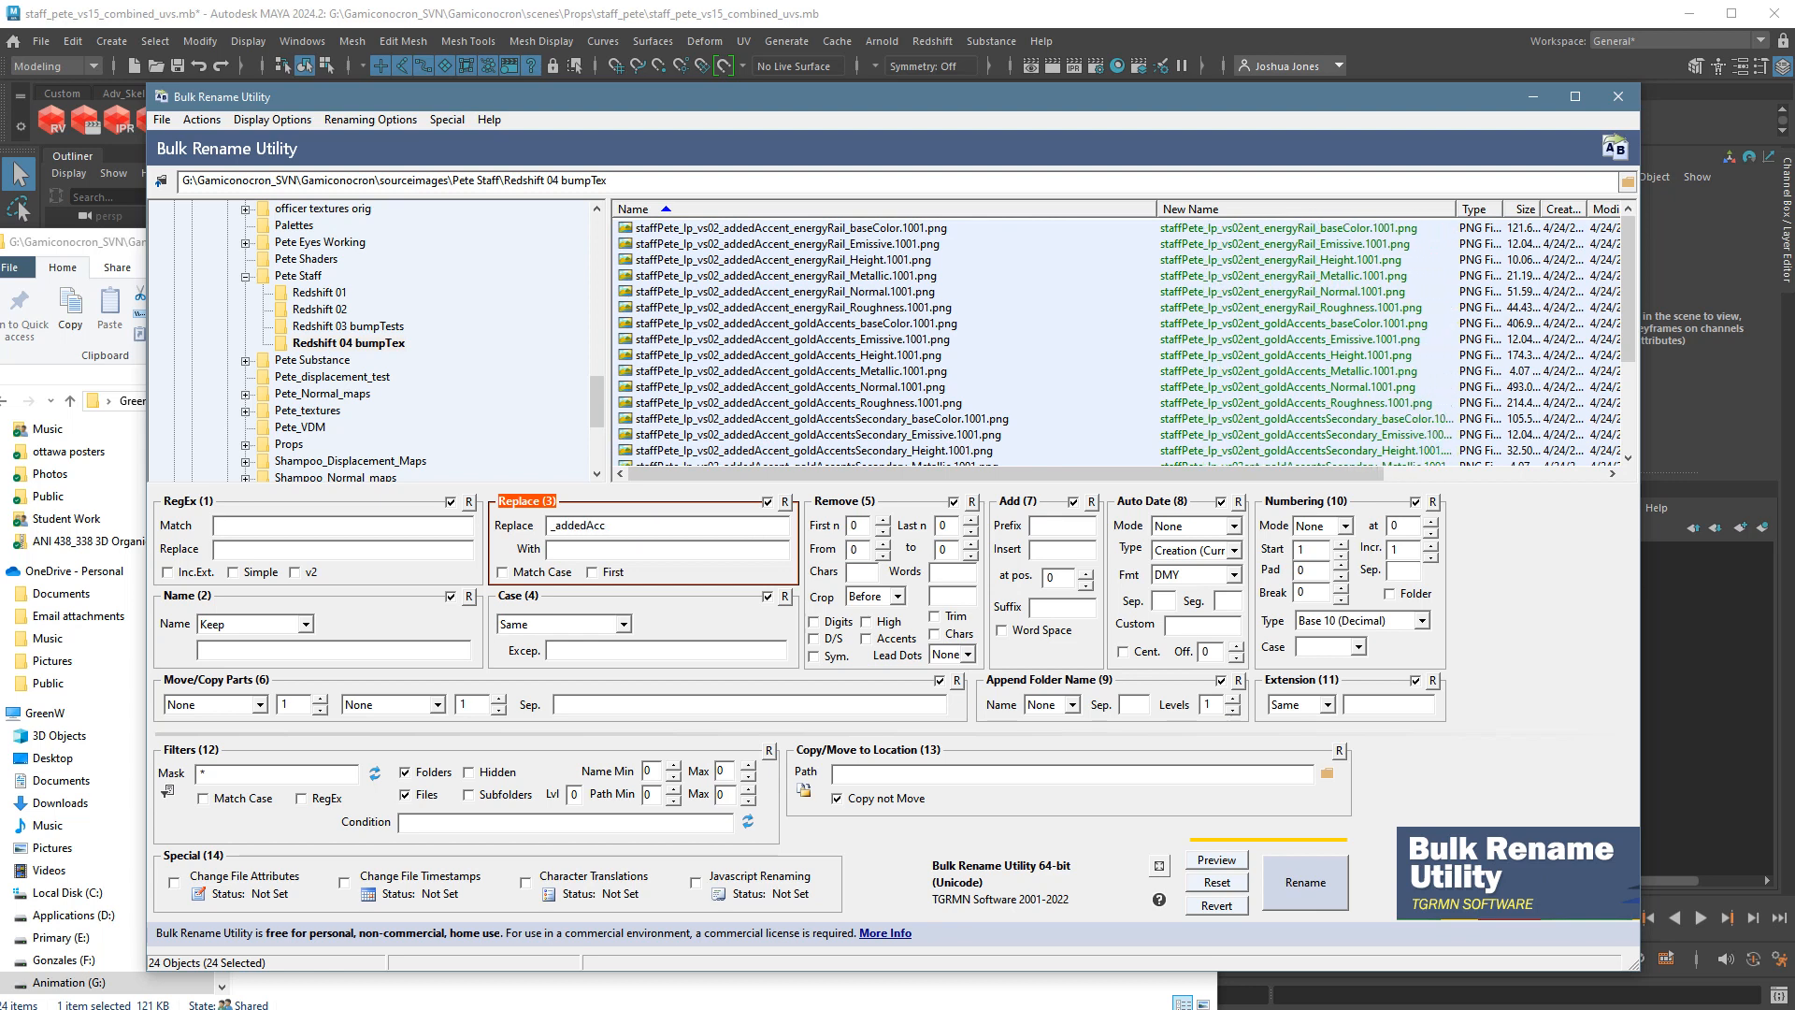
pyautogui.write('ent')
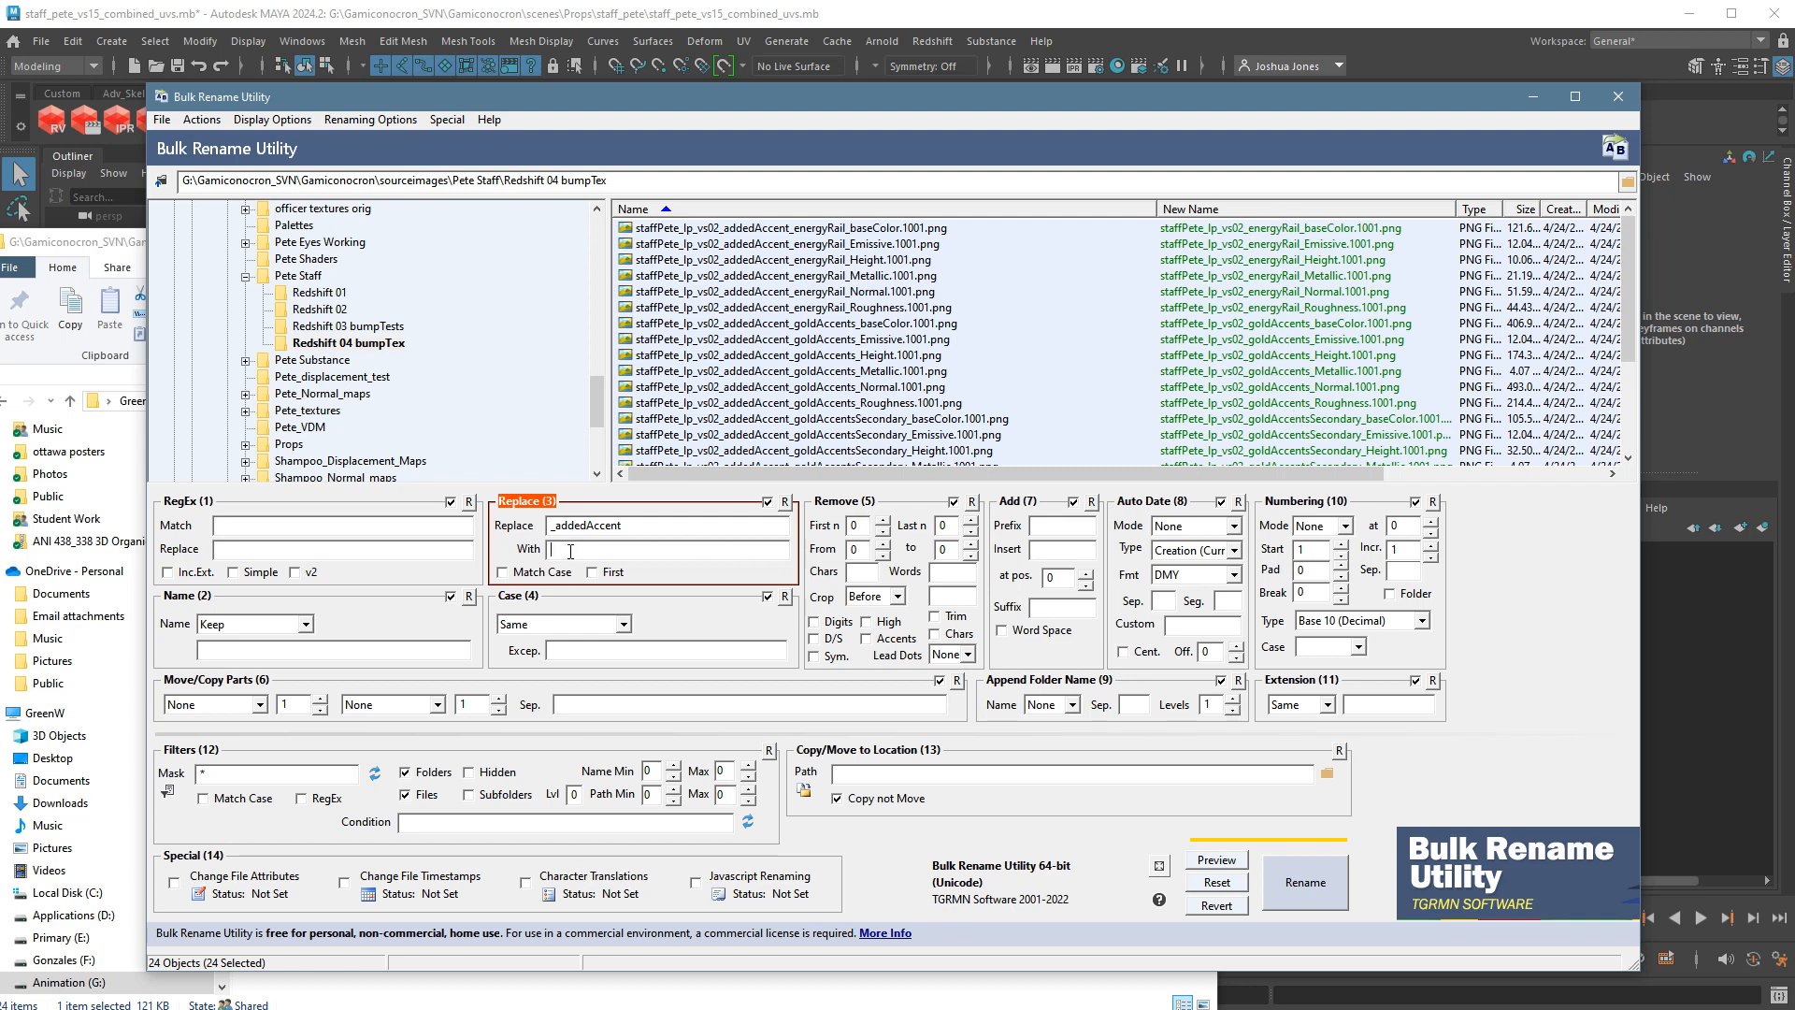
# Set the replacement text to a single underscore, rename the selected files, and close Bulk Rename Utility.
pyautogui.write('_')
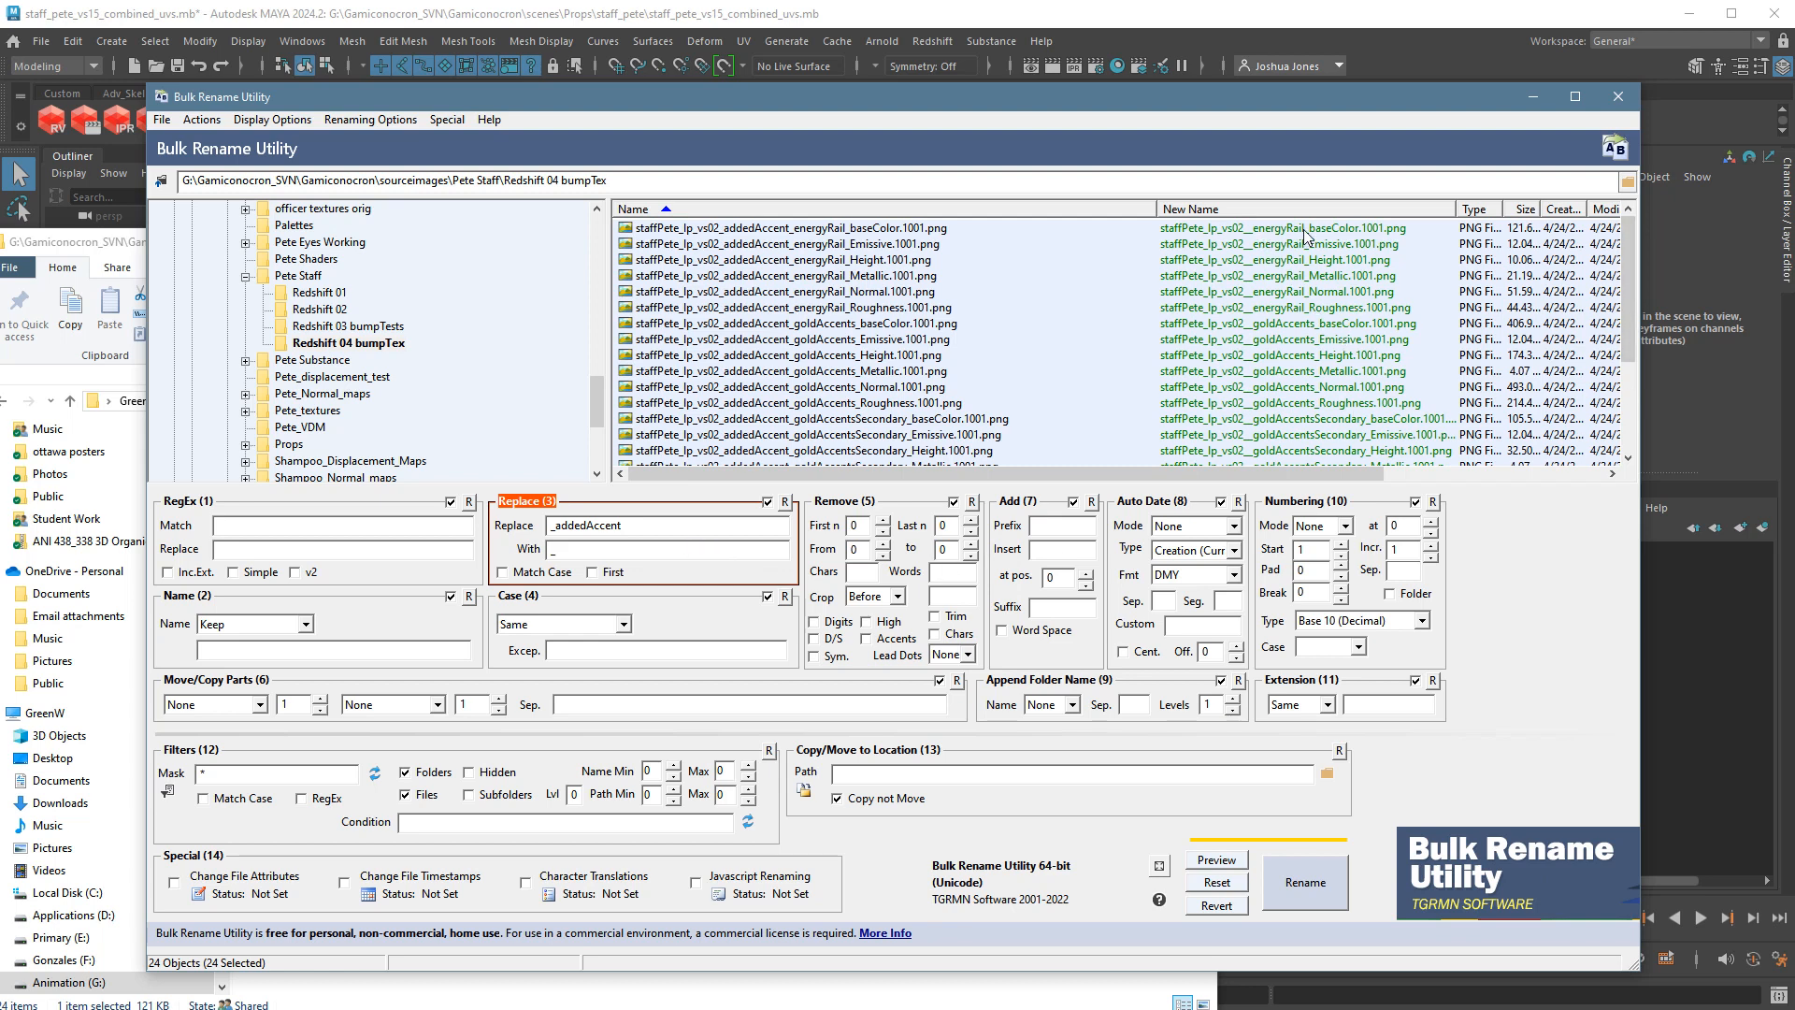
pyautogui.press('BackSpace')
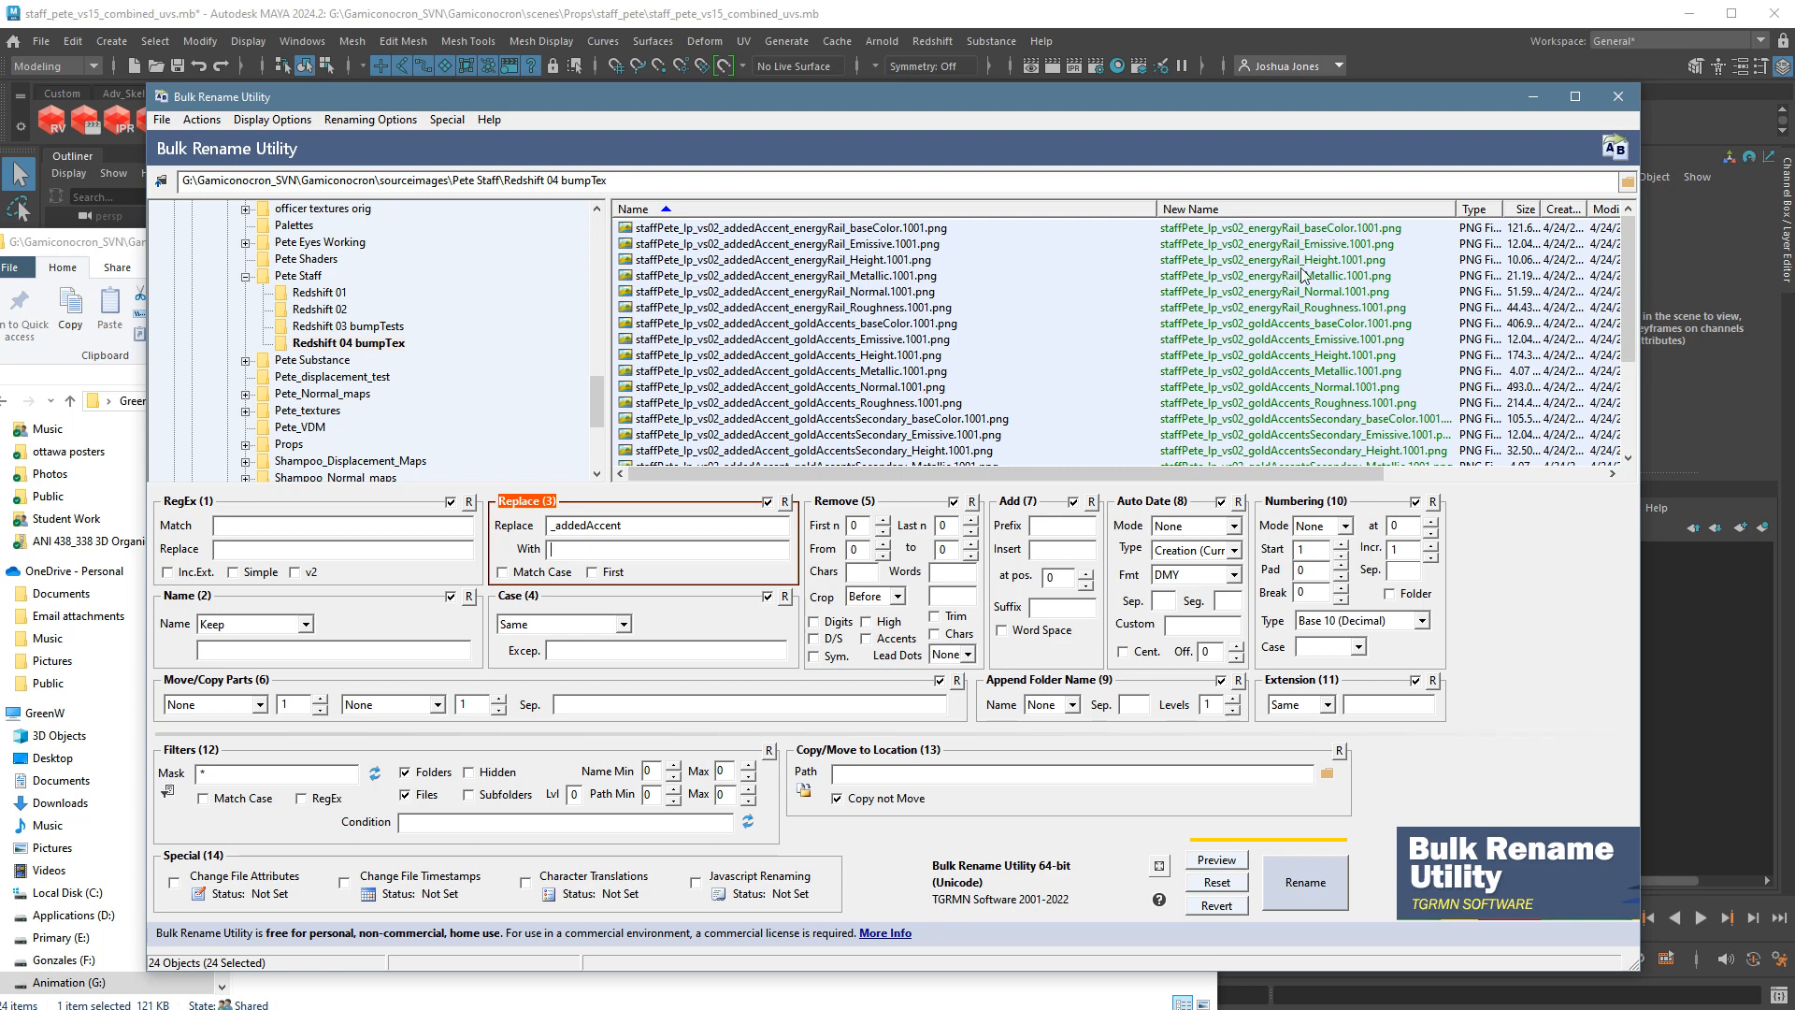
pyautogui.write('_')
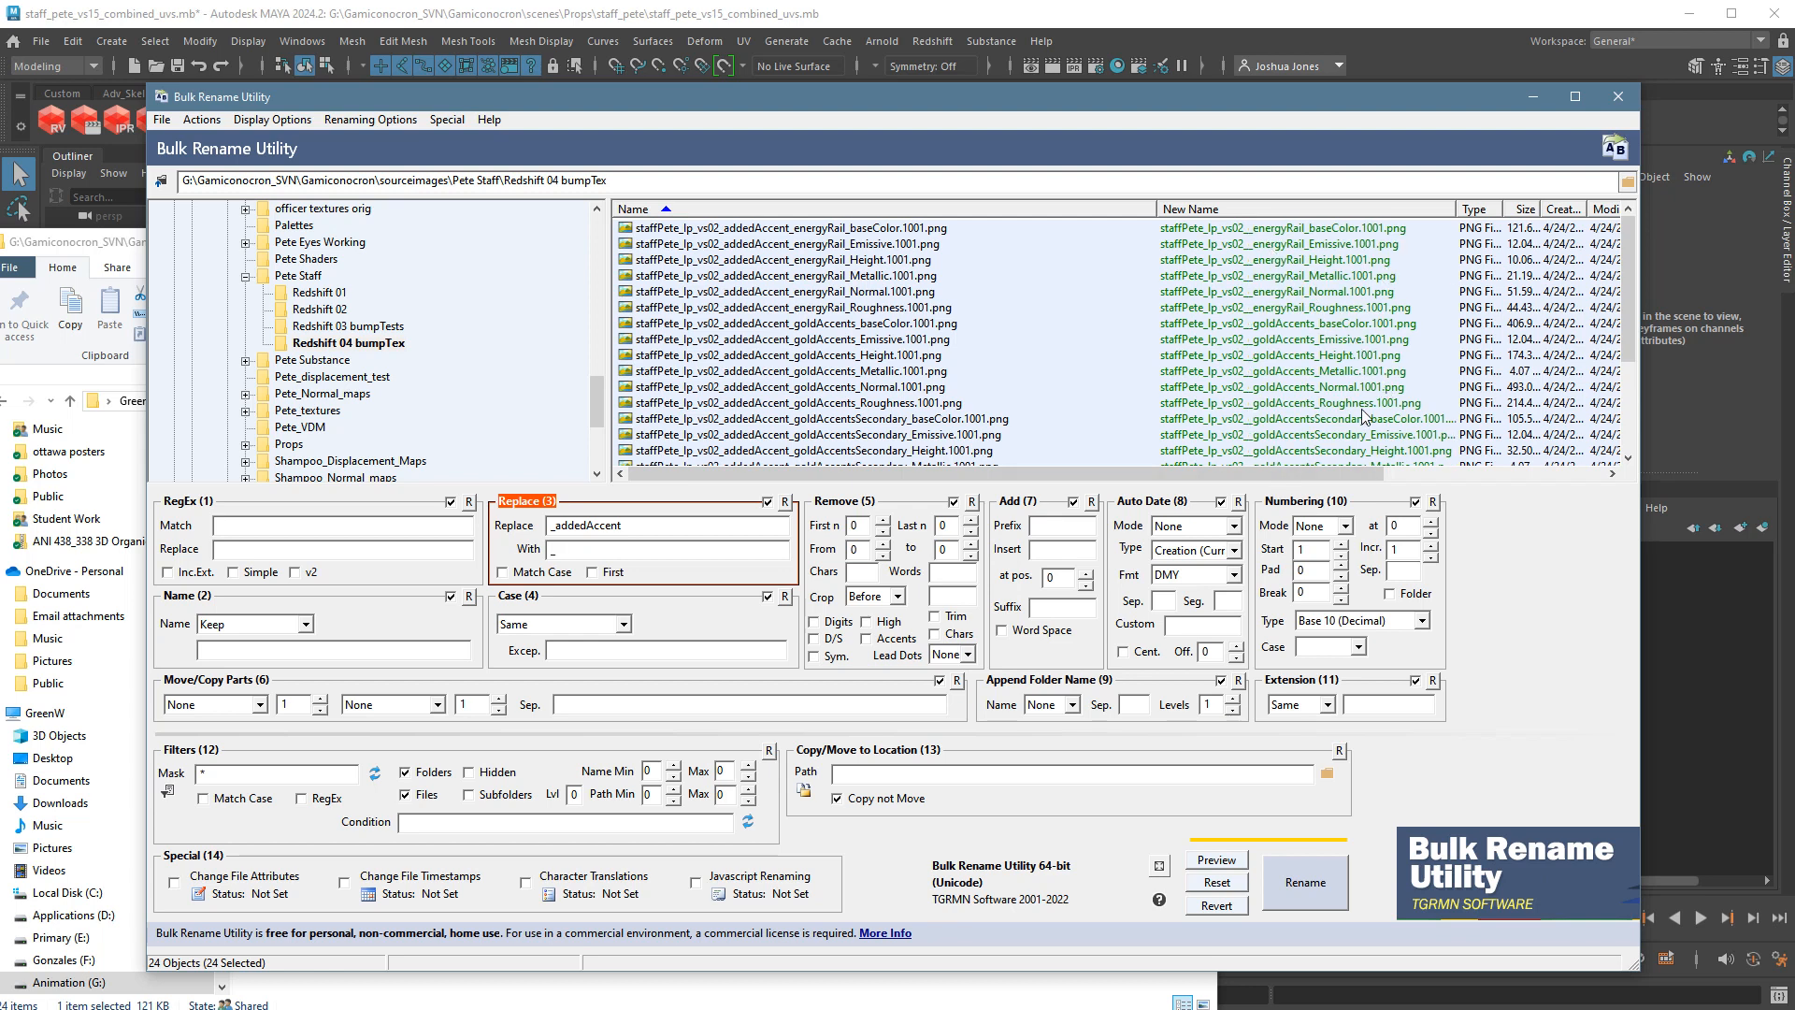
pyautogui.click(1306, 898)
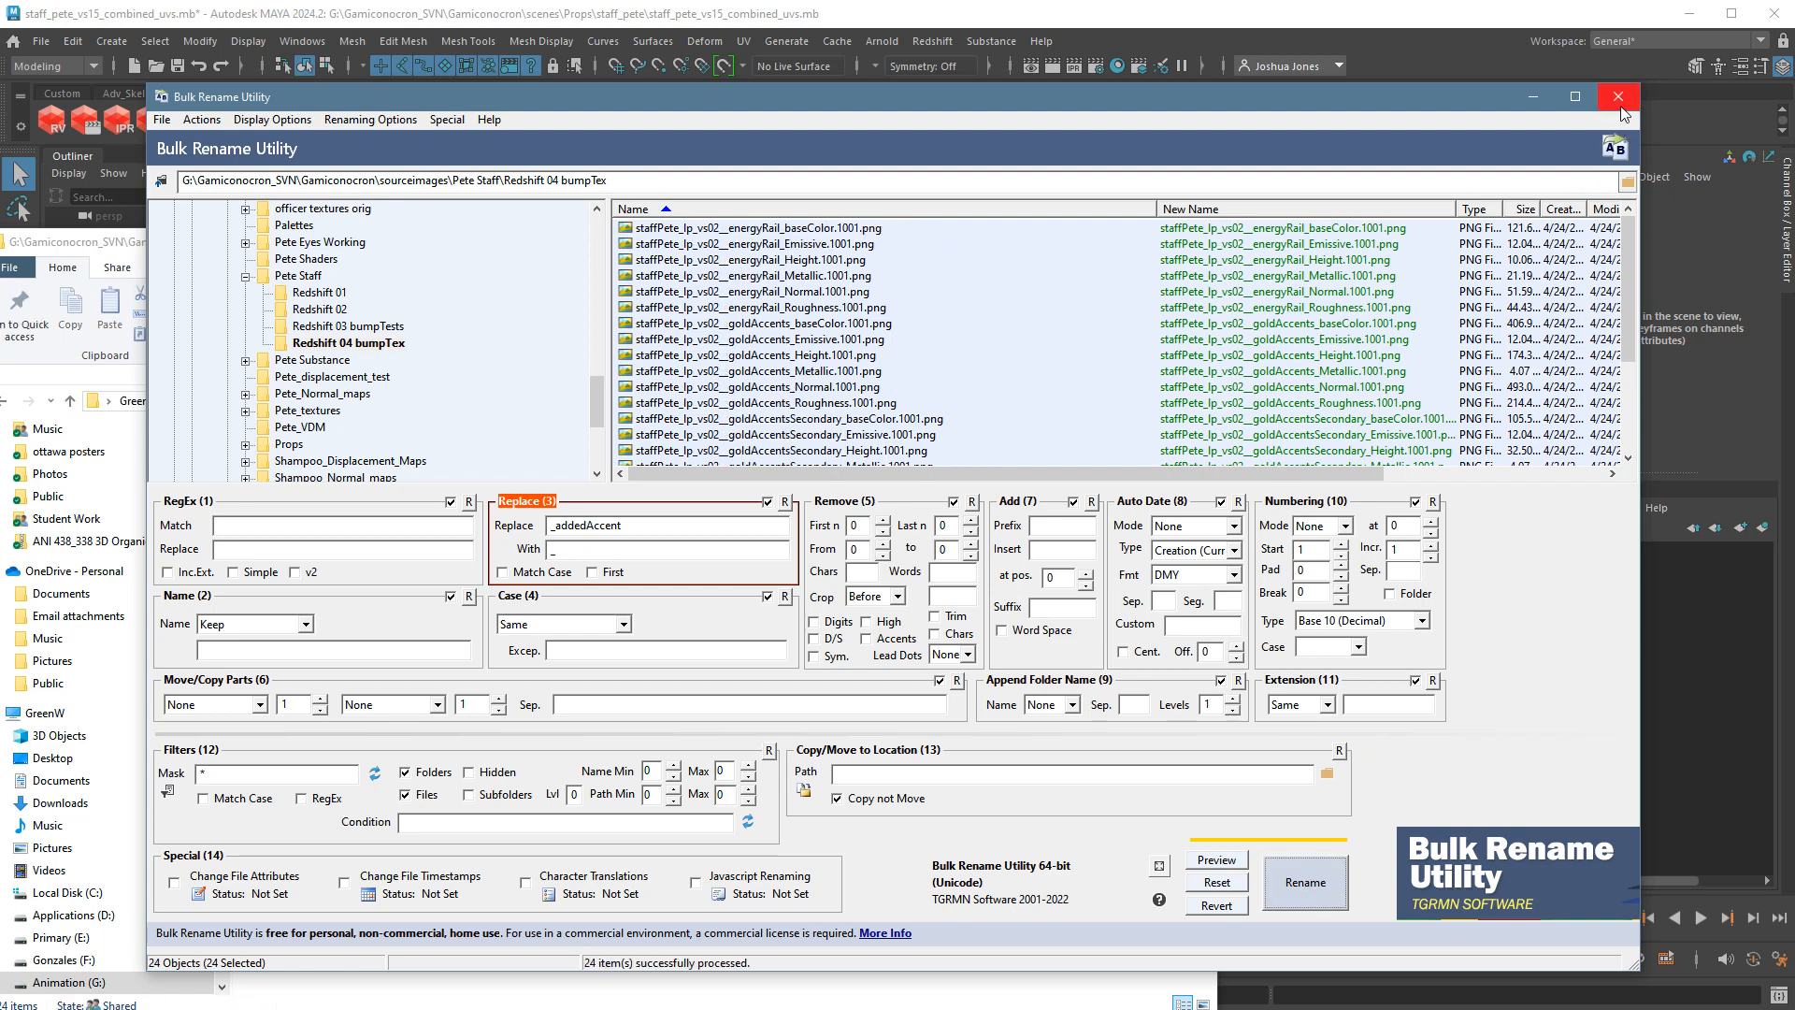
pyautogui.click(1621, 105)
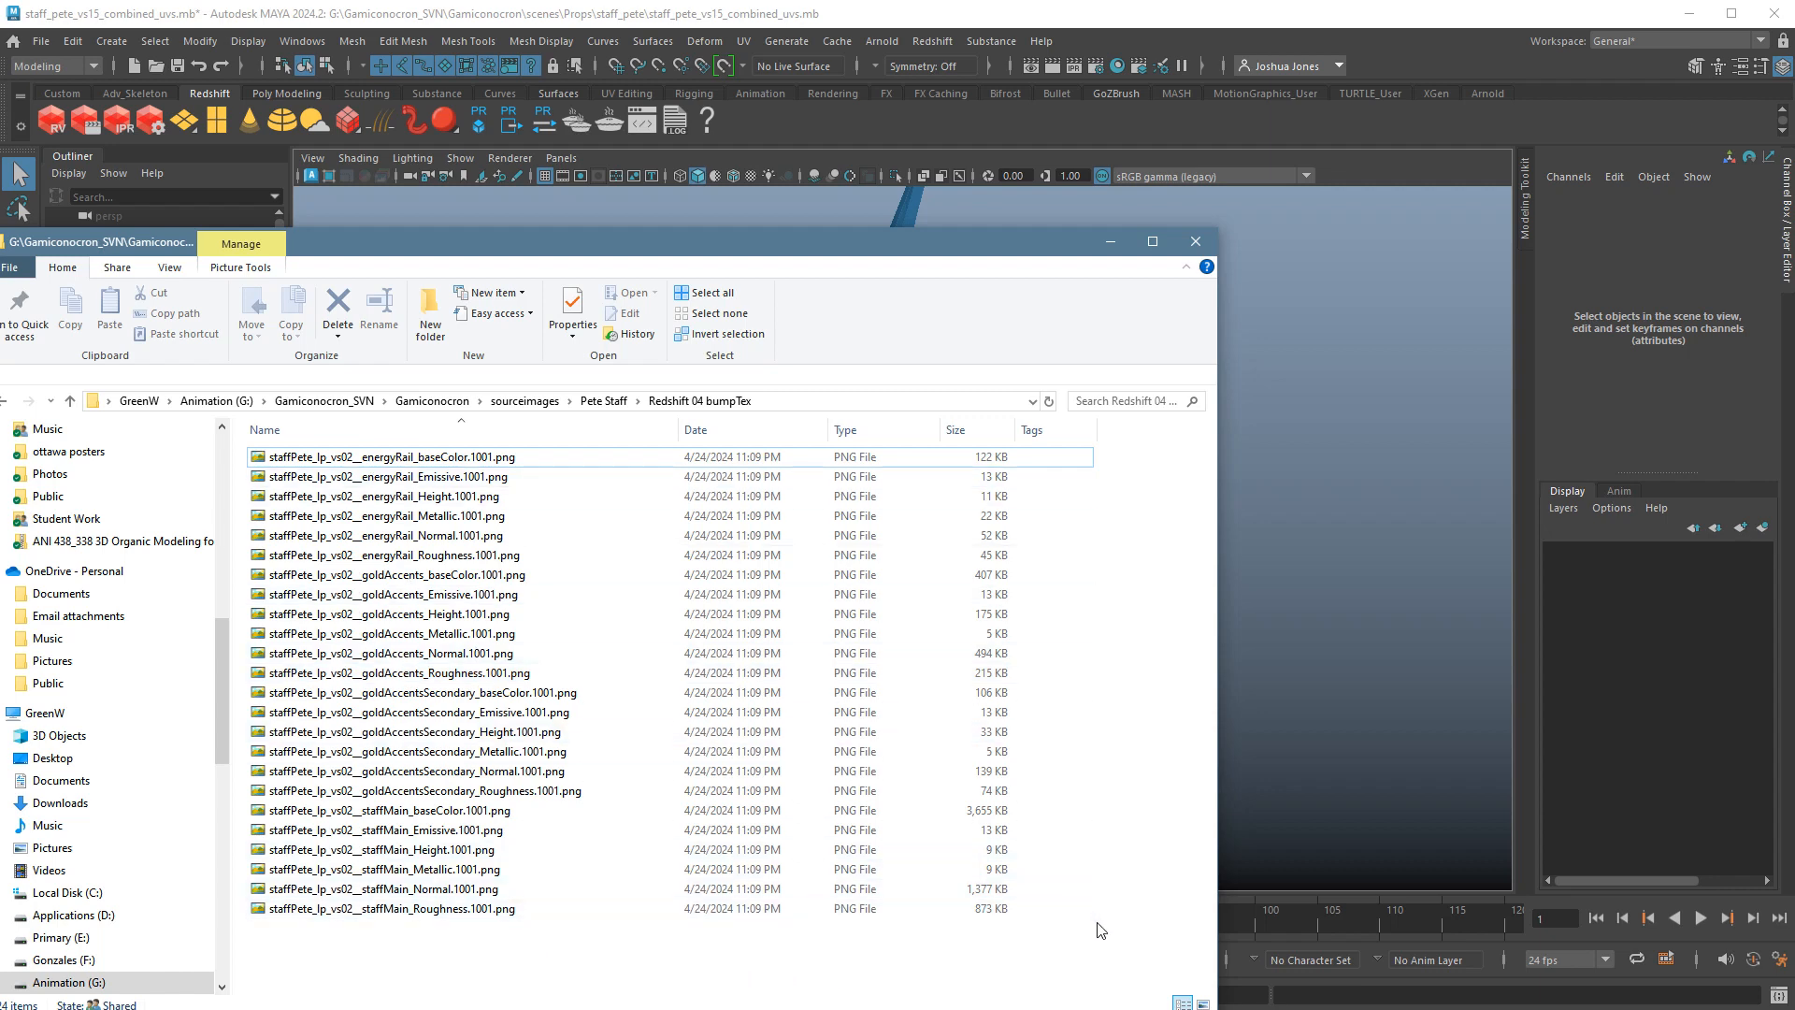
# Narrow the texture folder window, switch to Maya, and add a Redshift Dome Light to the staff scene.
pyautogui.moveTo(1217, 999); pyautogui.dragTo(830, 999)
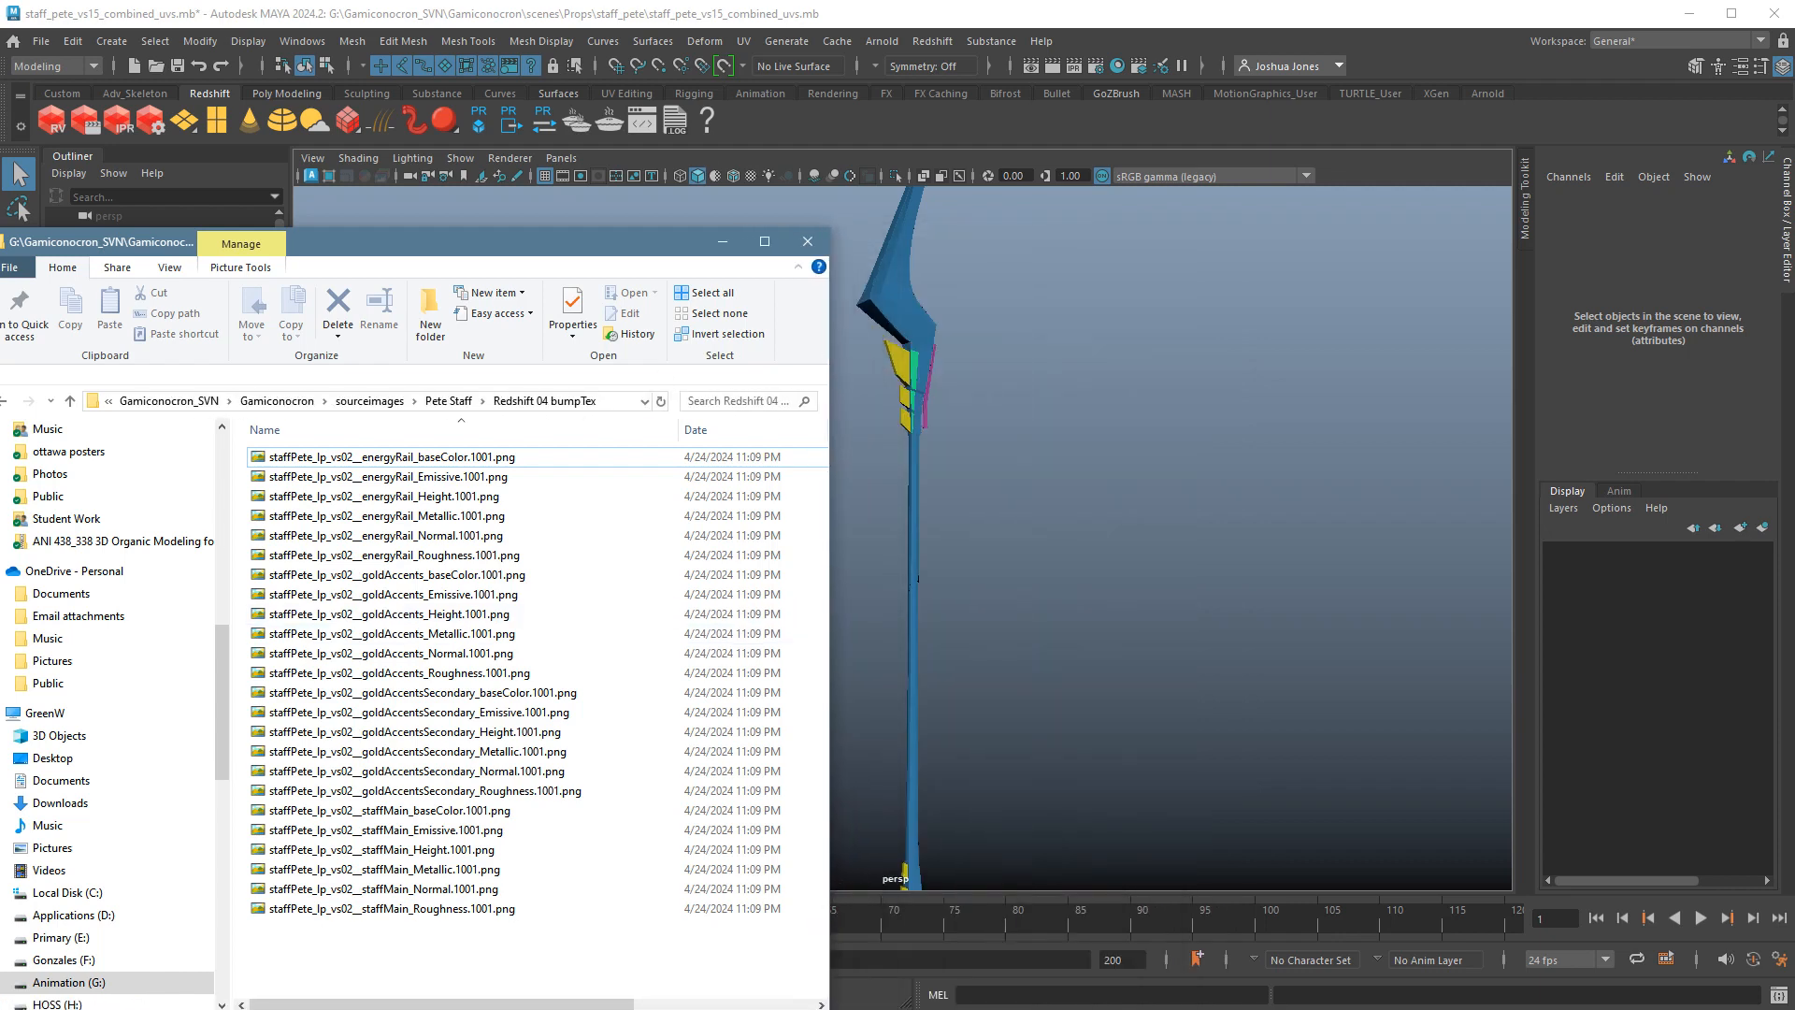
pyautogui.click(764, 21)
pyautogui.keyDown('alt'); pyautogui.moveTo(1100, 569); pyautogui.dragTo(882, 561, button='right'); pyautogui.keyUp('alt')
pyautogui.keyDown('alt'); pyautogui.moveTo(909, 558); pyautogui.dragTo(865, 538, button='middle'); pyautogui.keyUp('alt')
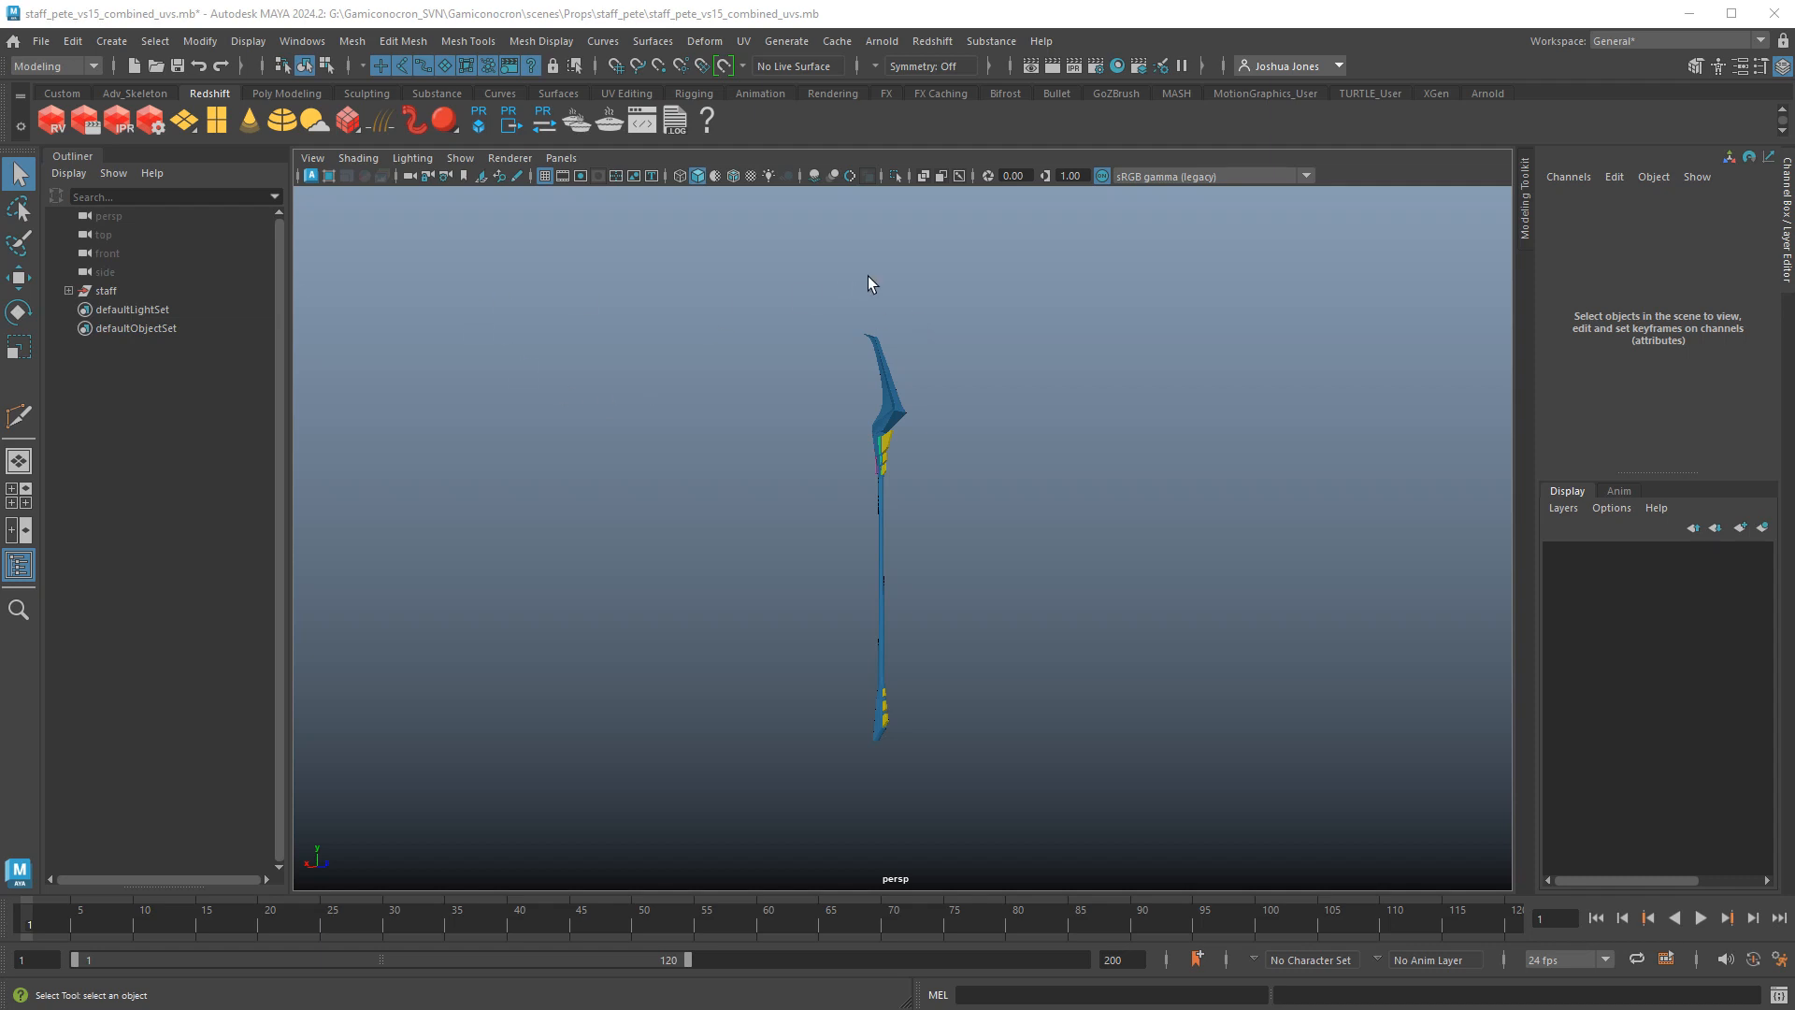
pyautogui.click(930, 45)
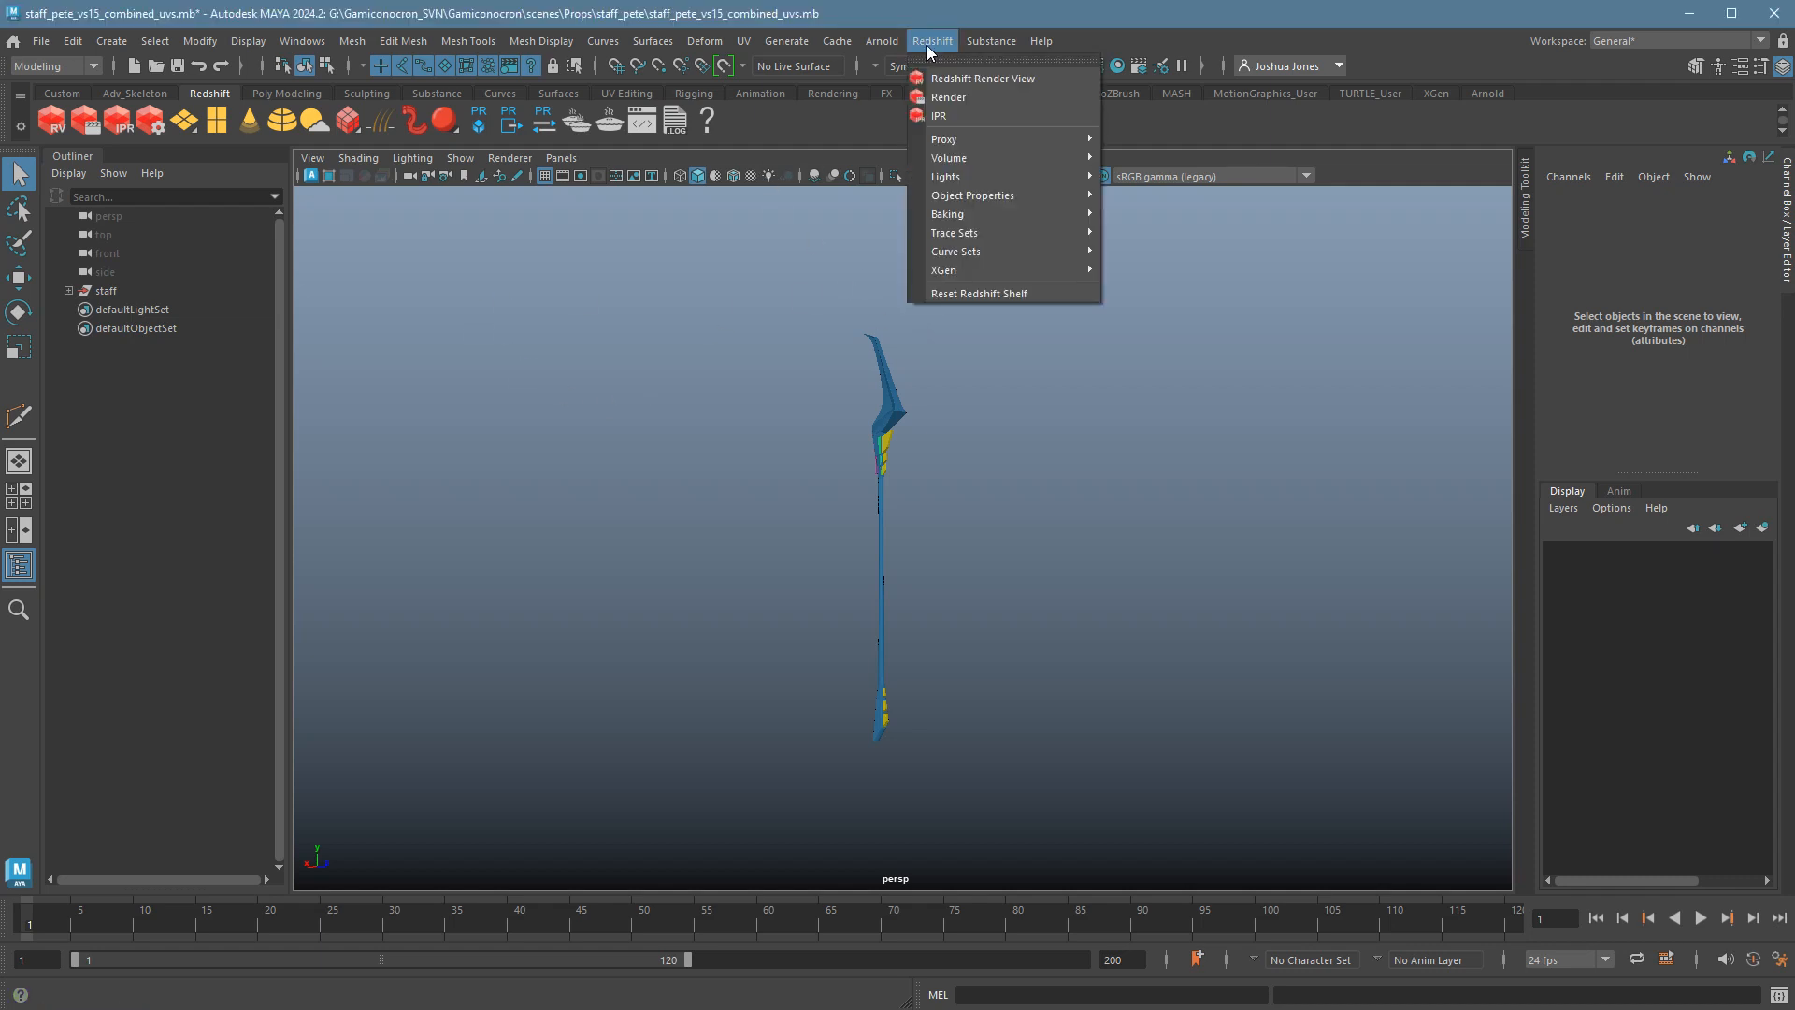
pyautogui.moveTo(976, 178)
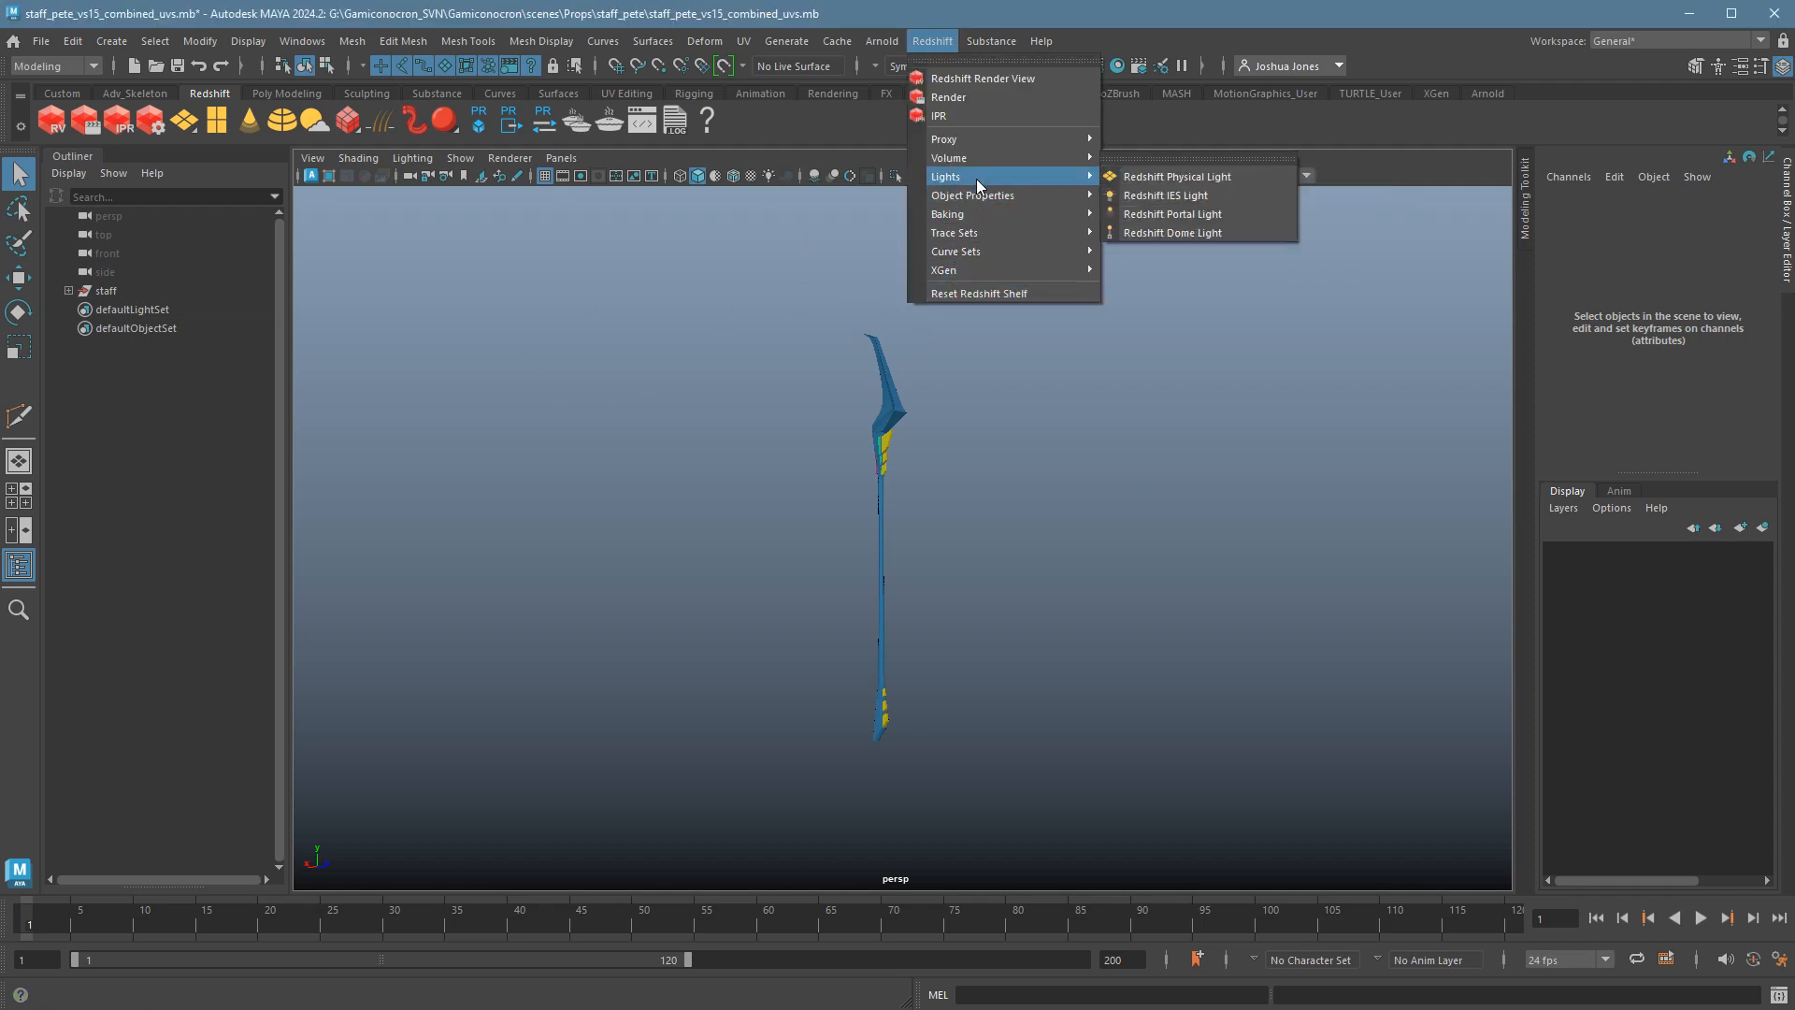
pyautogui.click(1190, 236)
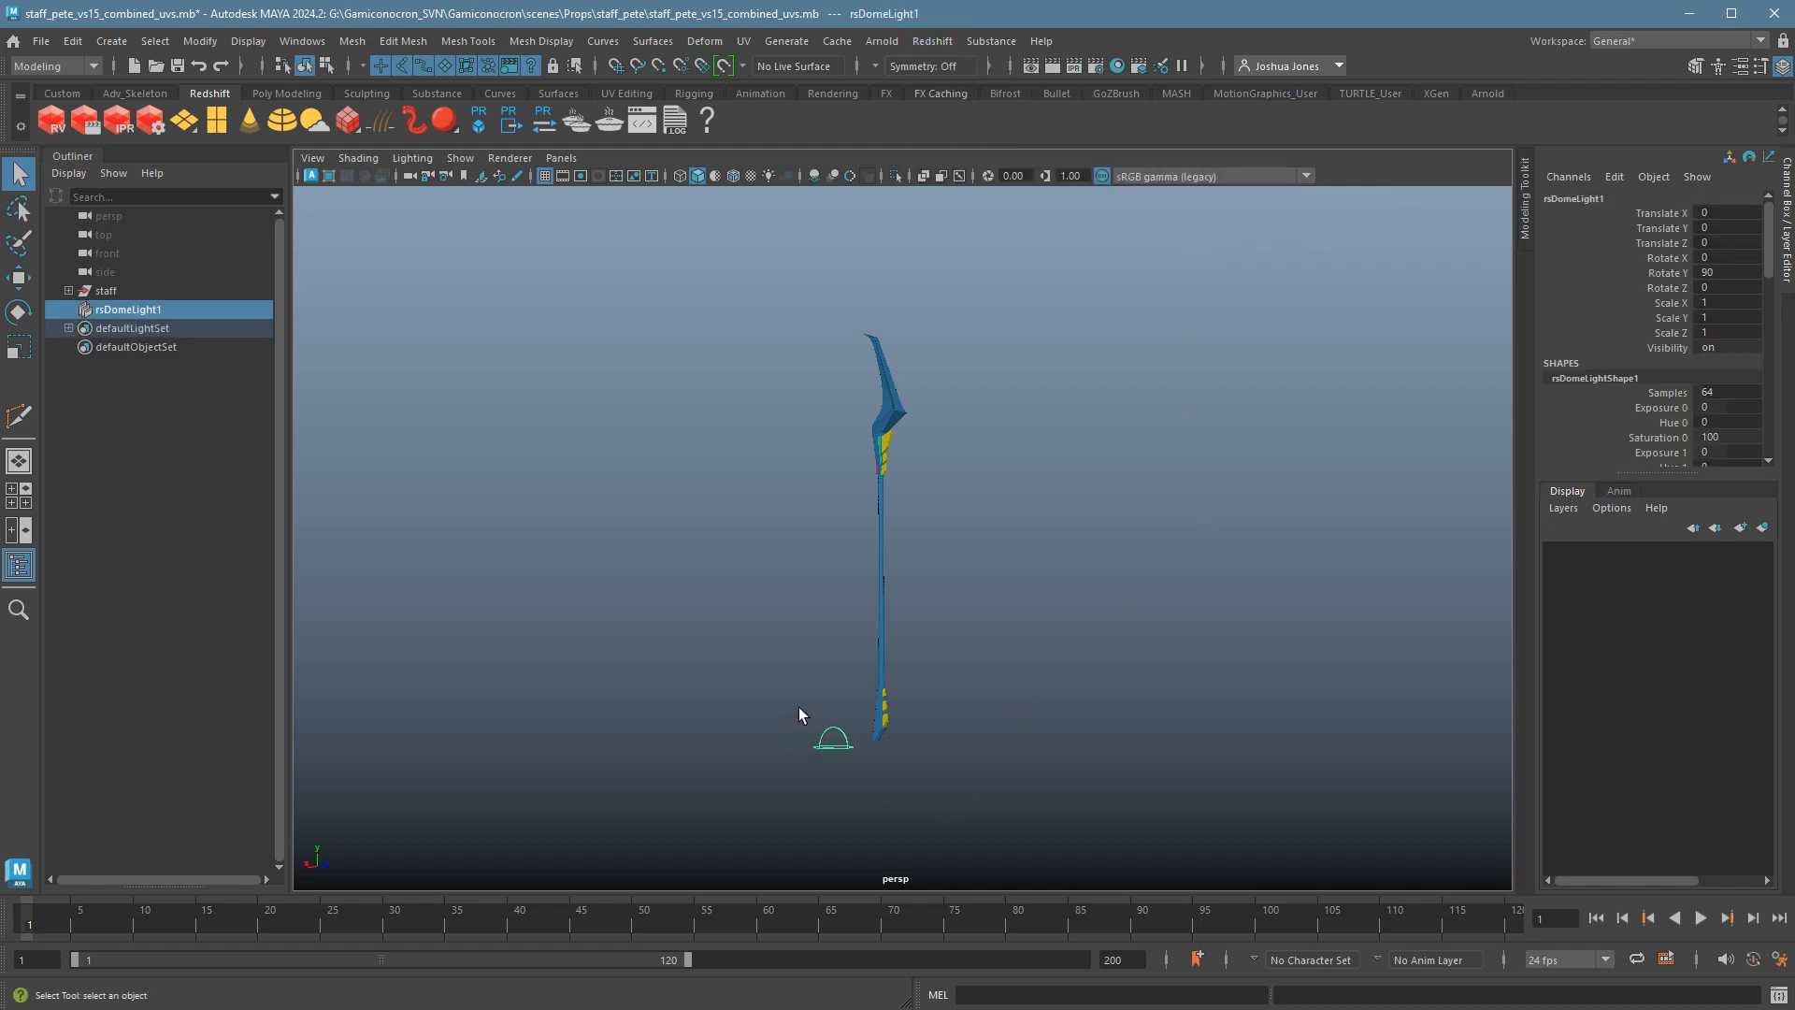
pyautogui.moveTo(801, 694); pyautogui.dragTo(838, 752)
pyautogui.click(748, 666)
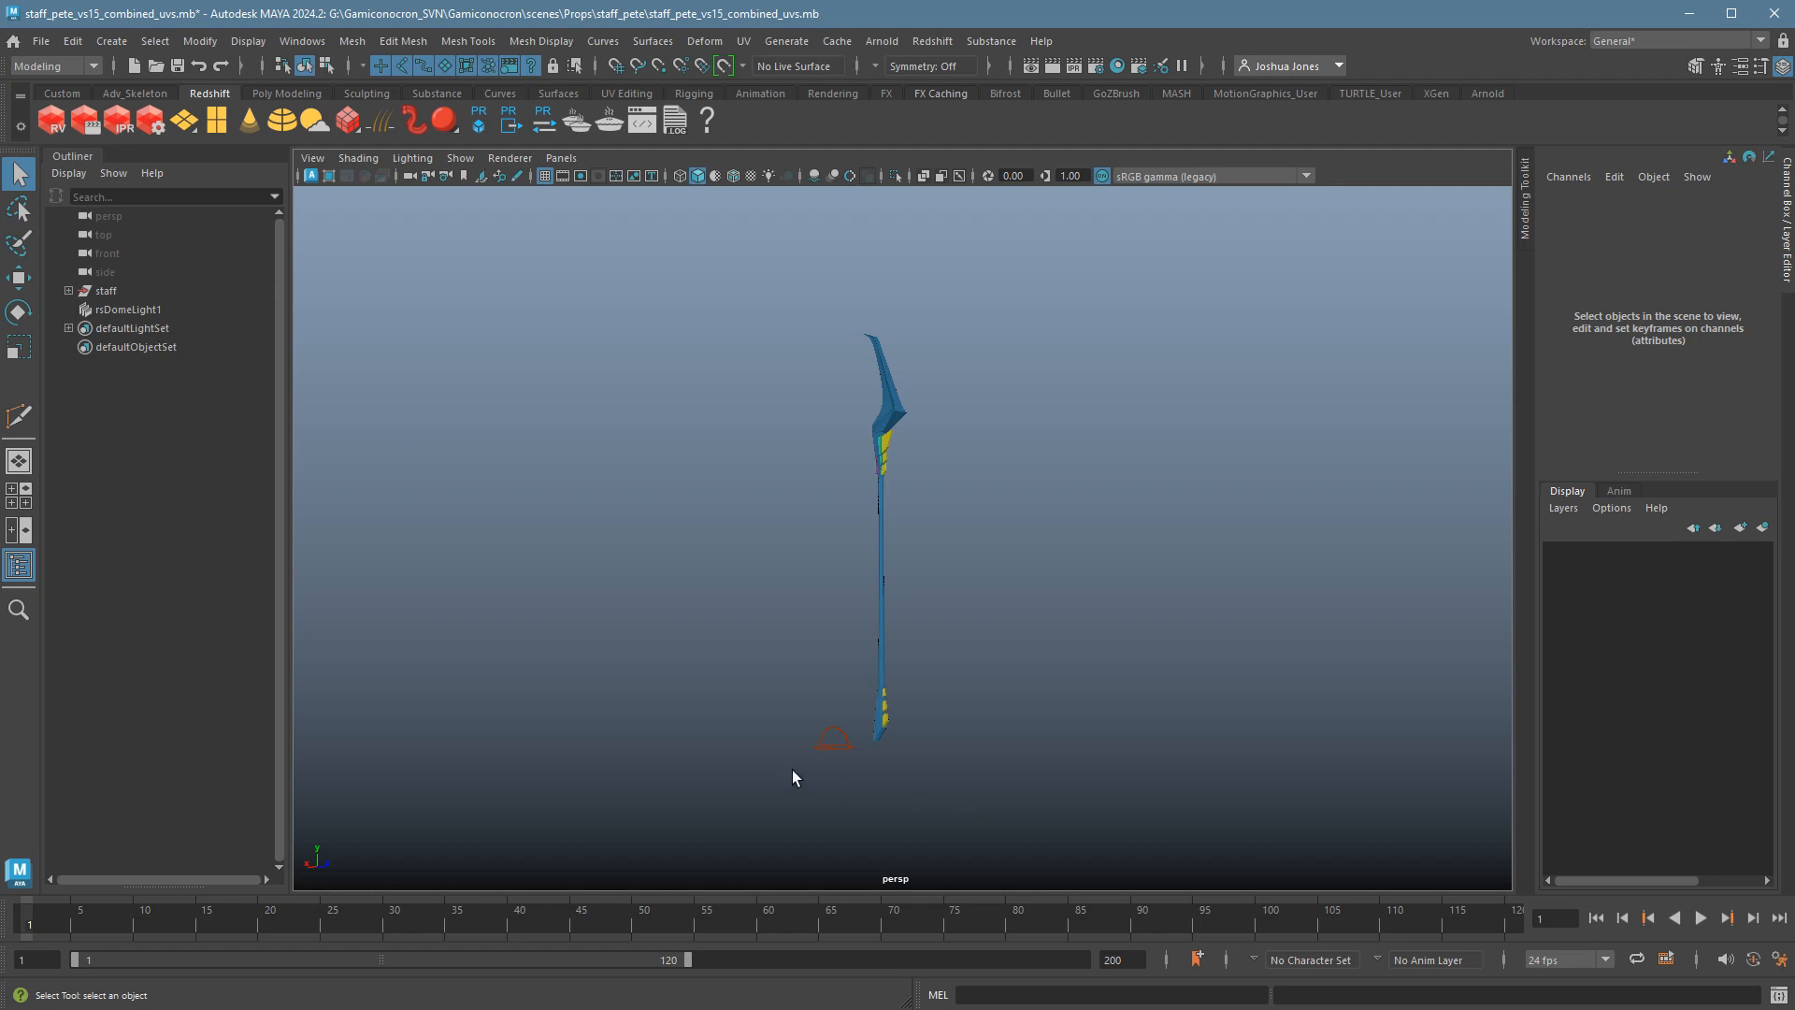
# Open the dome light's attributes, and move and narrow the Attribute Editor window beside the staff.
pyautogui.click(115, 315)
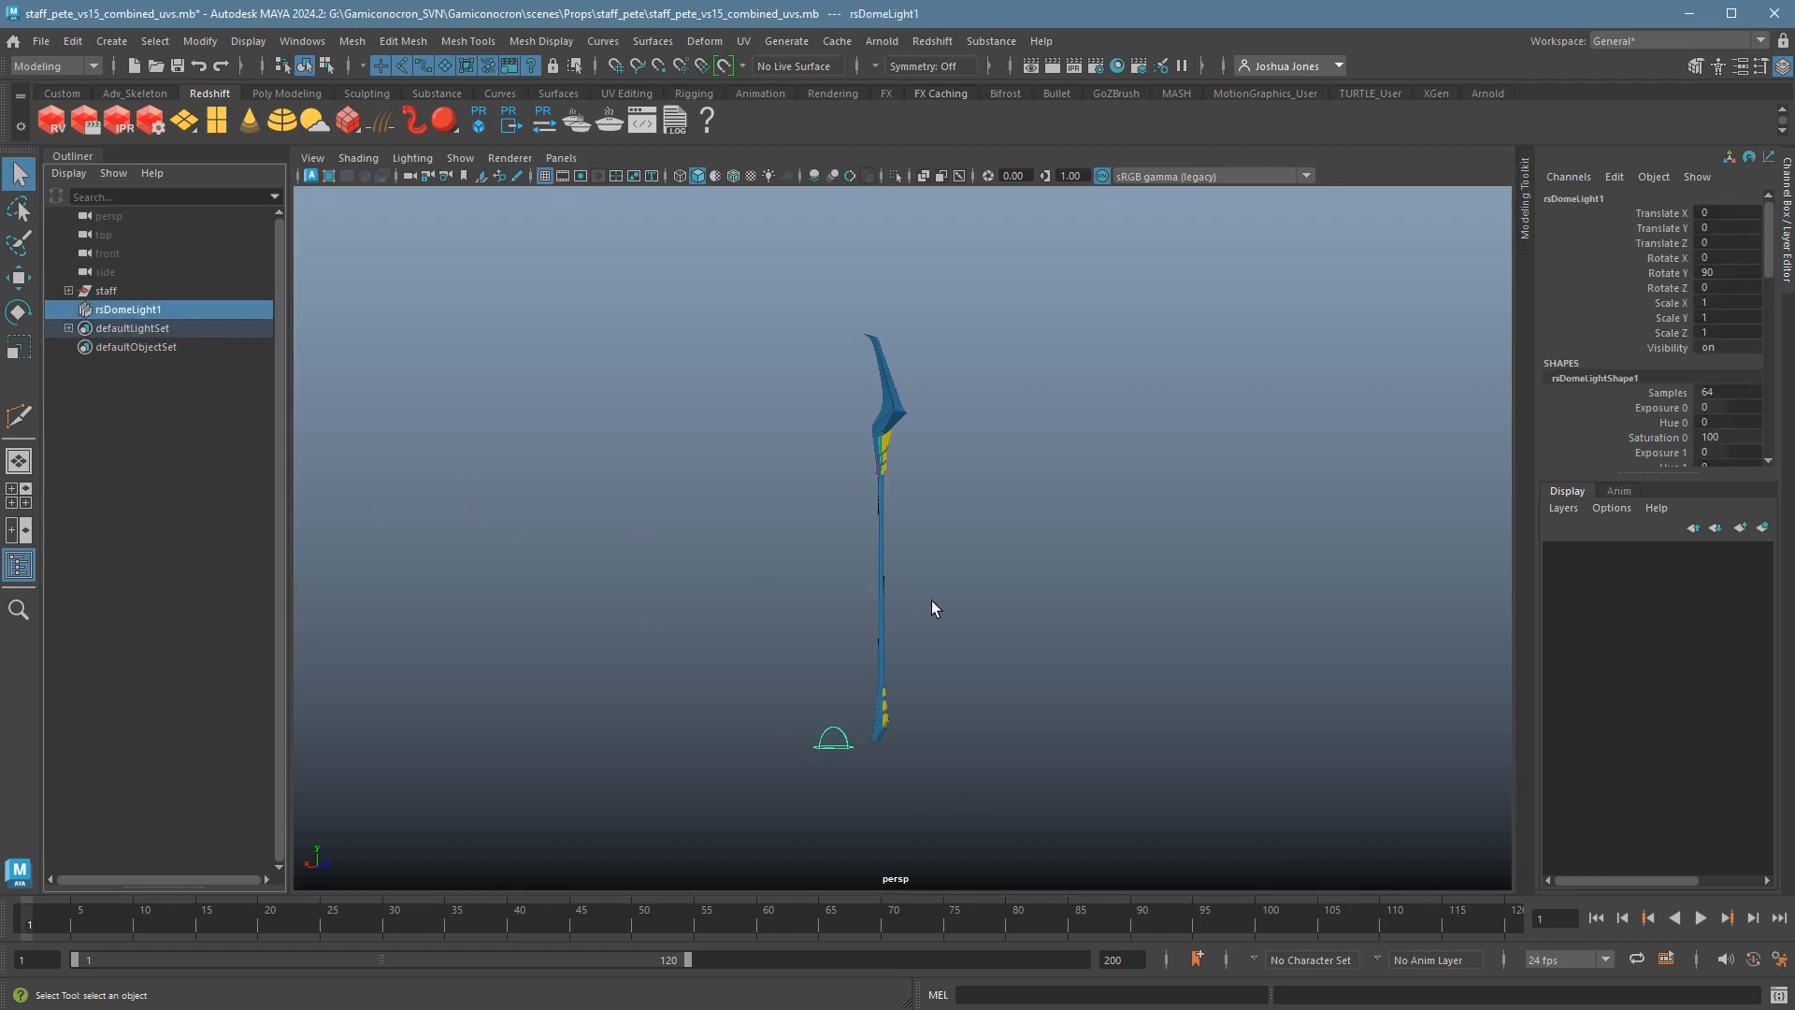
pyautogui.hotkey('ctrl', 'a')
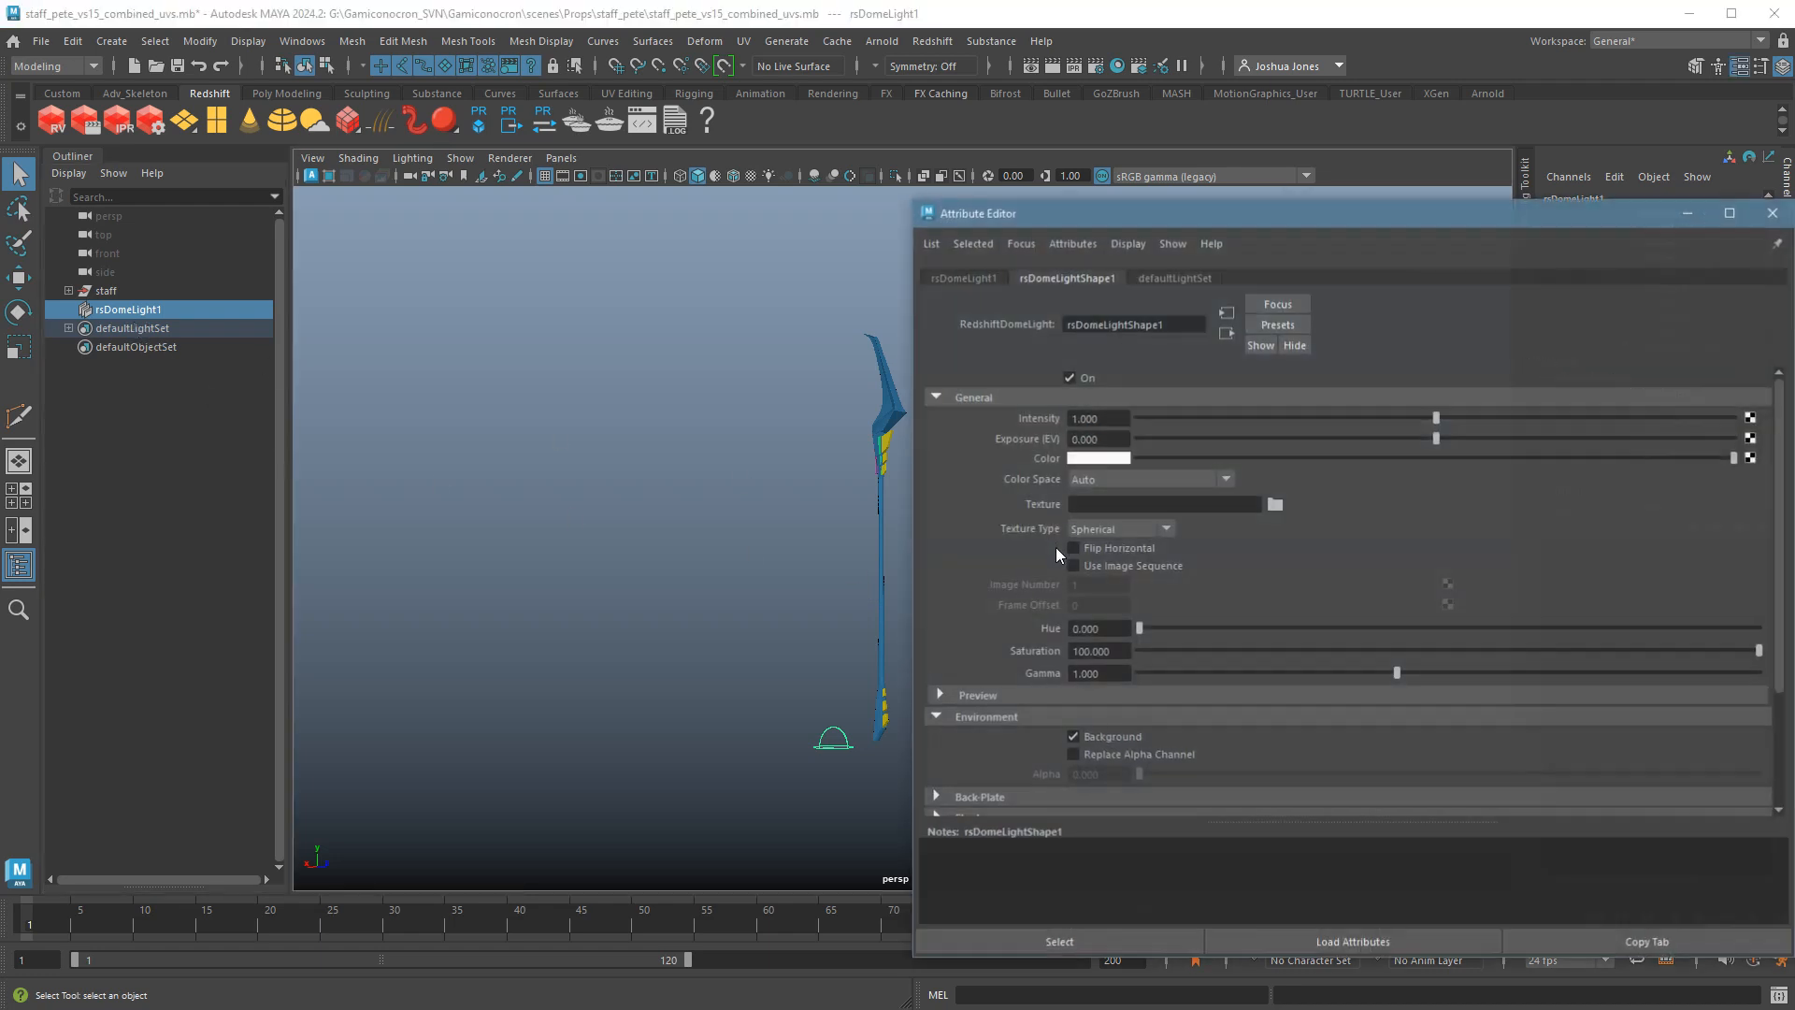
pyautogui.moveTo(1086, 222); pyautogui.dragTo(982, 195)
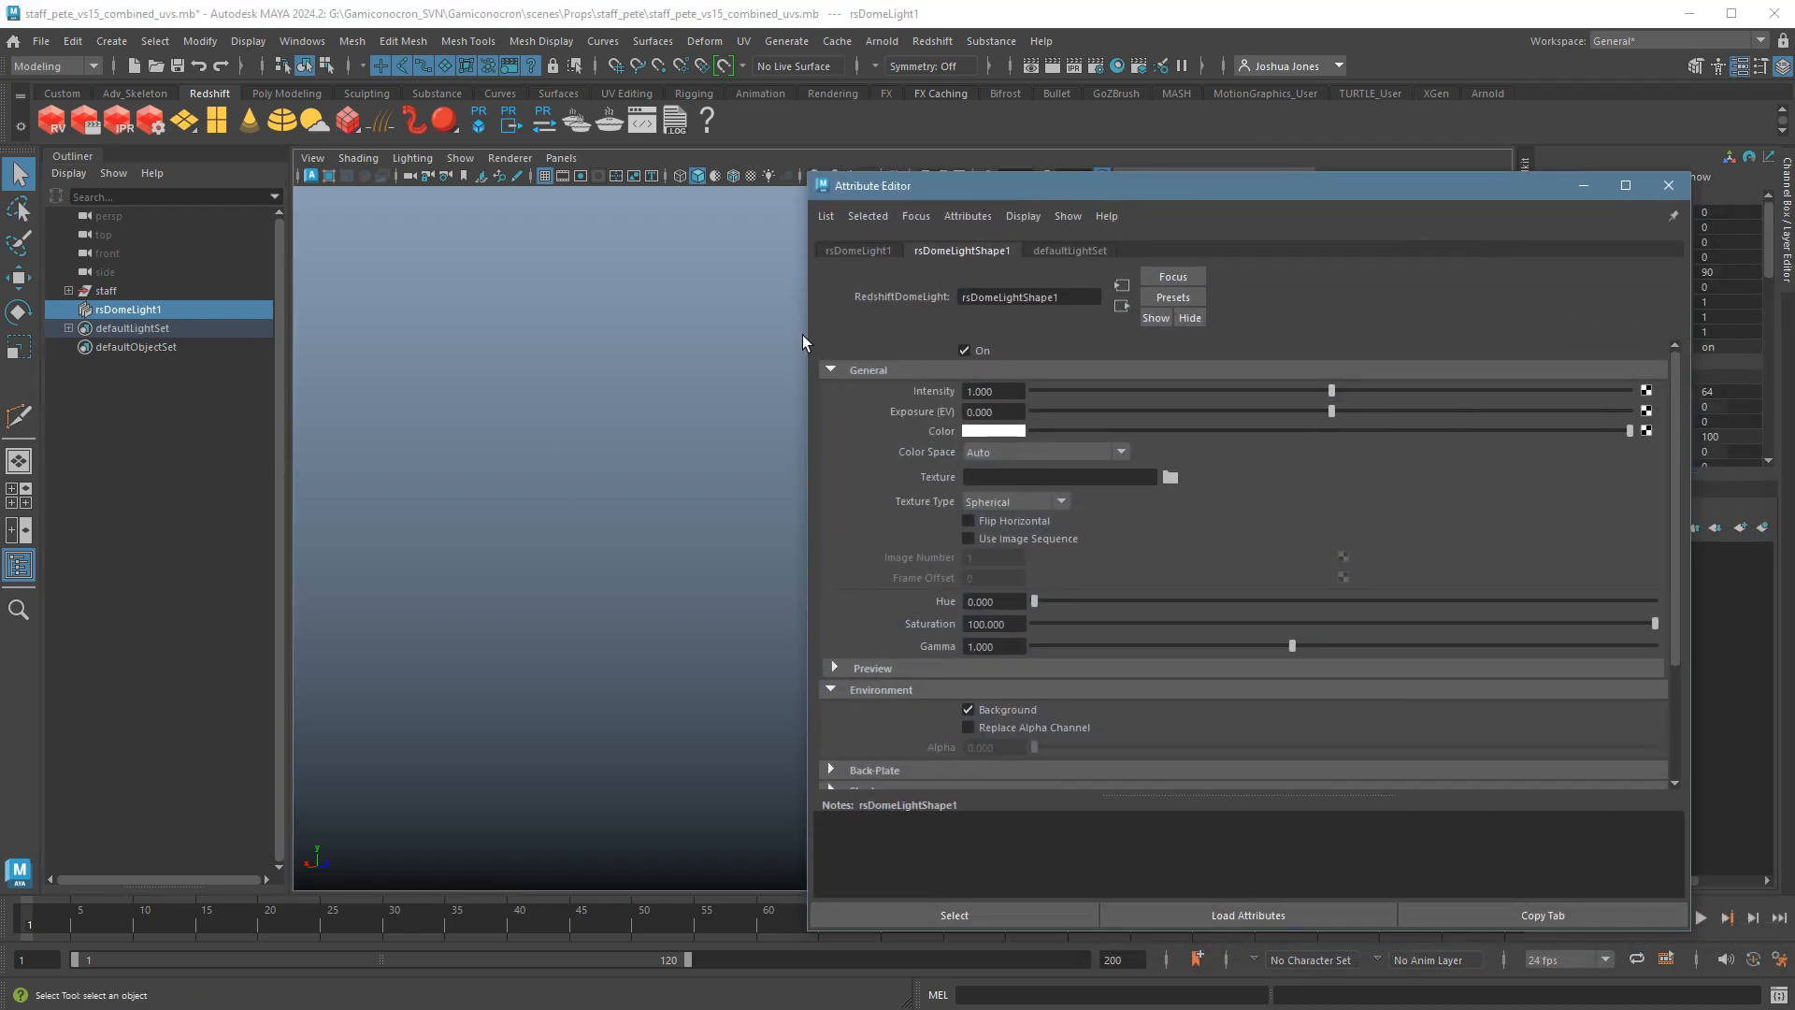
pyautogui.moveTo(804, 334); pyautogui.dragTo(994, 335)
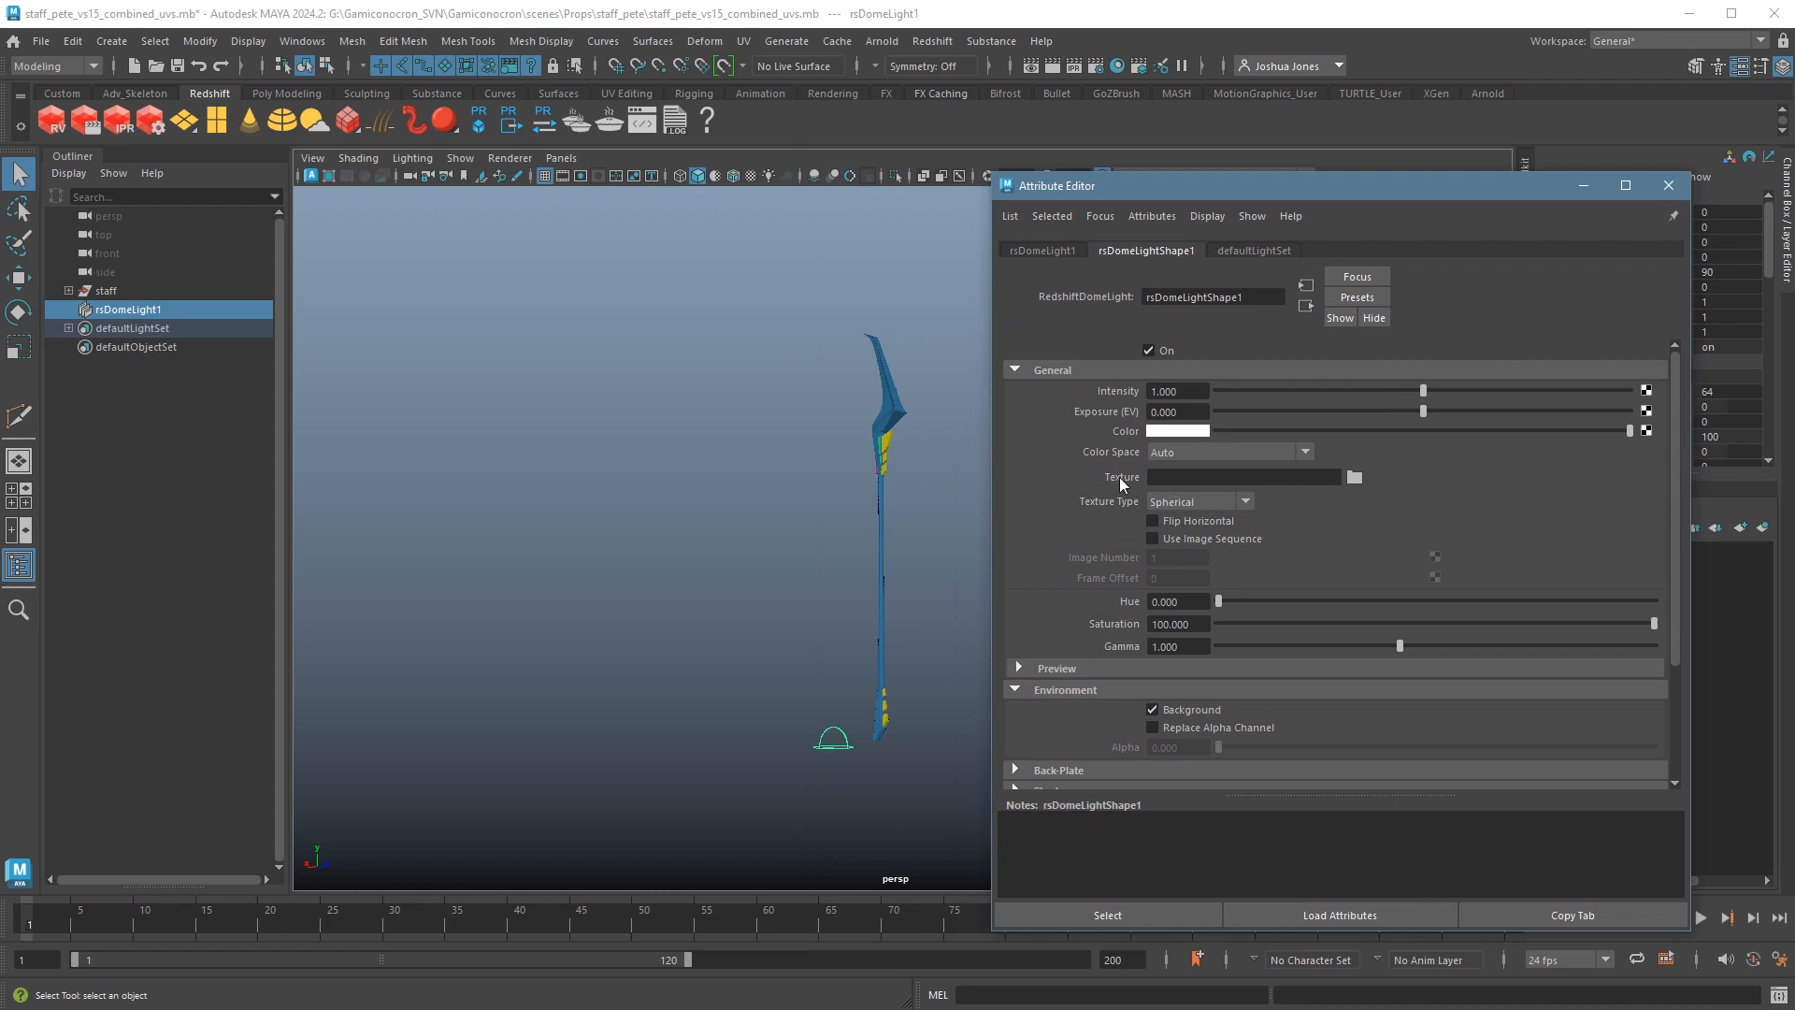
# Load meadow_2k.exr from the HDRI exterior folder on the Animation (G:) drive as the dome light's texture.
pyautogui.click(1354, 478)
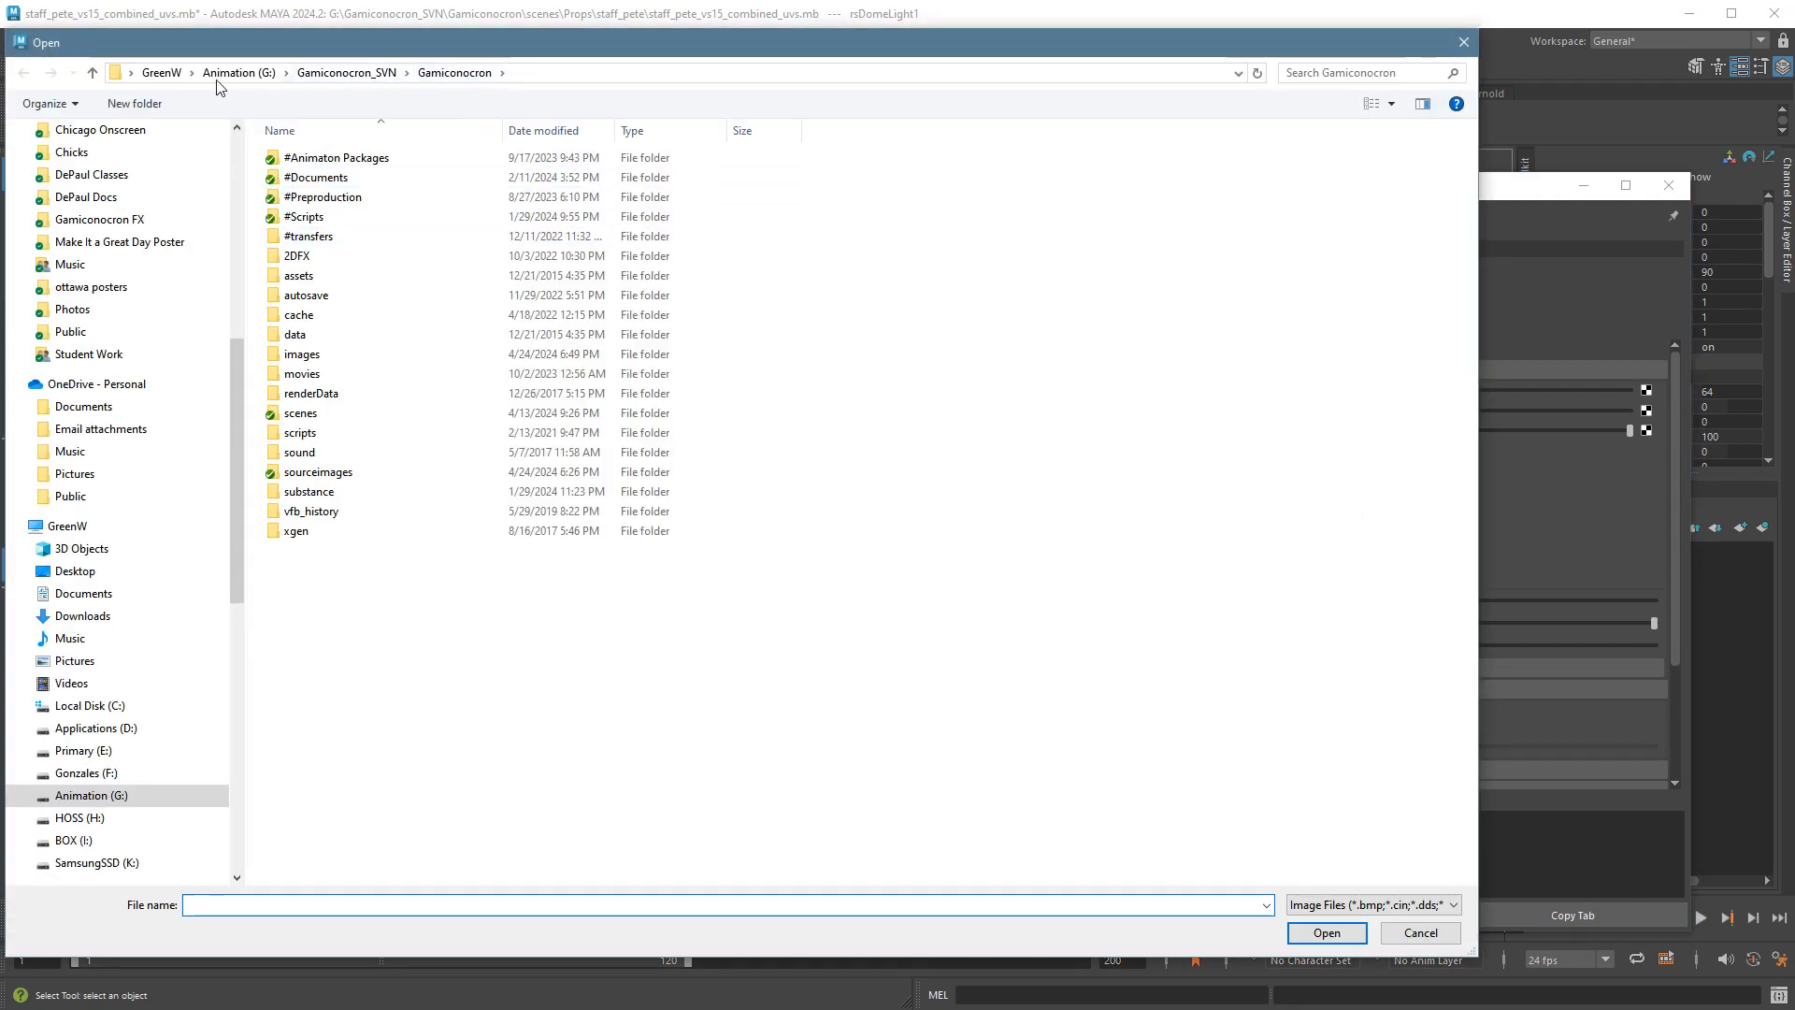
pyautogui.click(239, 72)
pyautogui.doubleClick(290, 213)
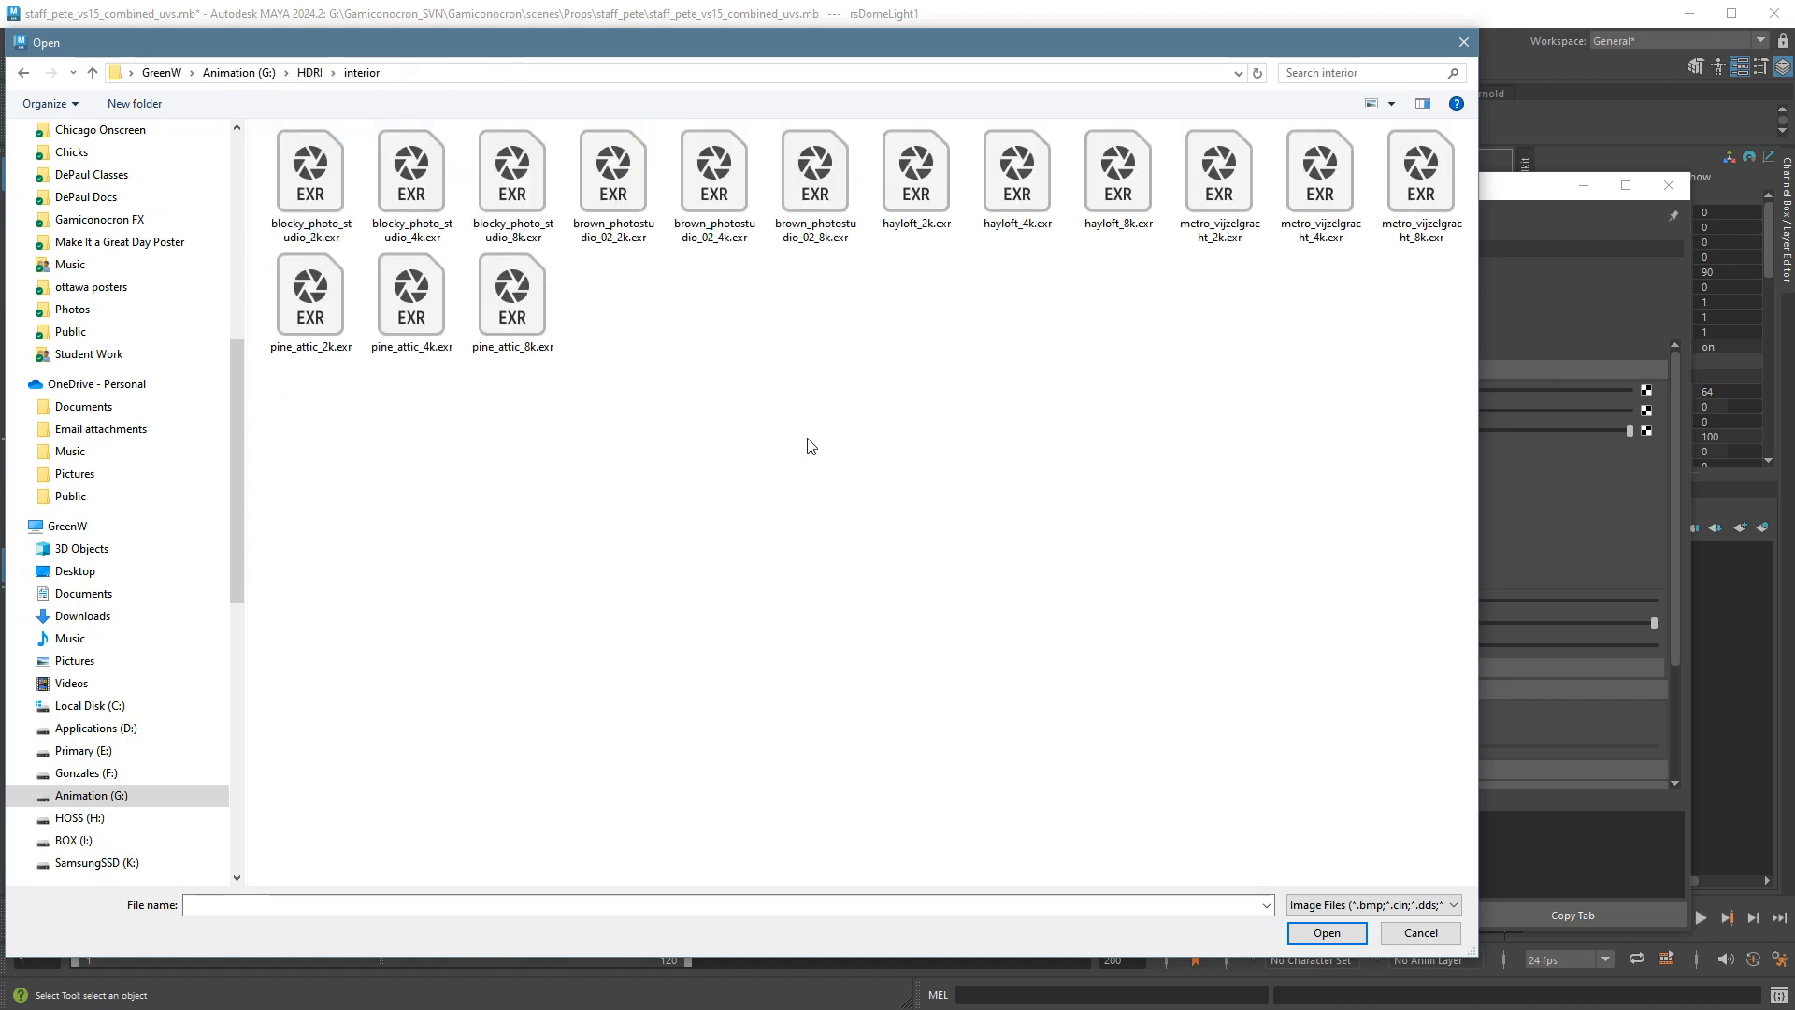
pyautogui.click(92, 72)
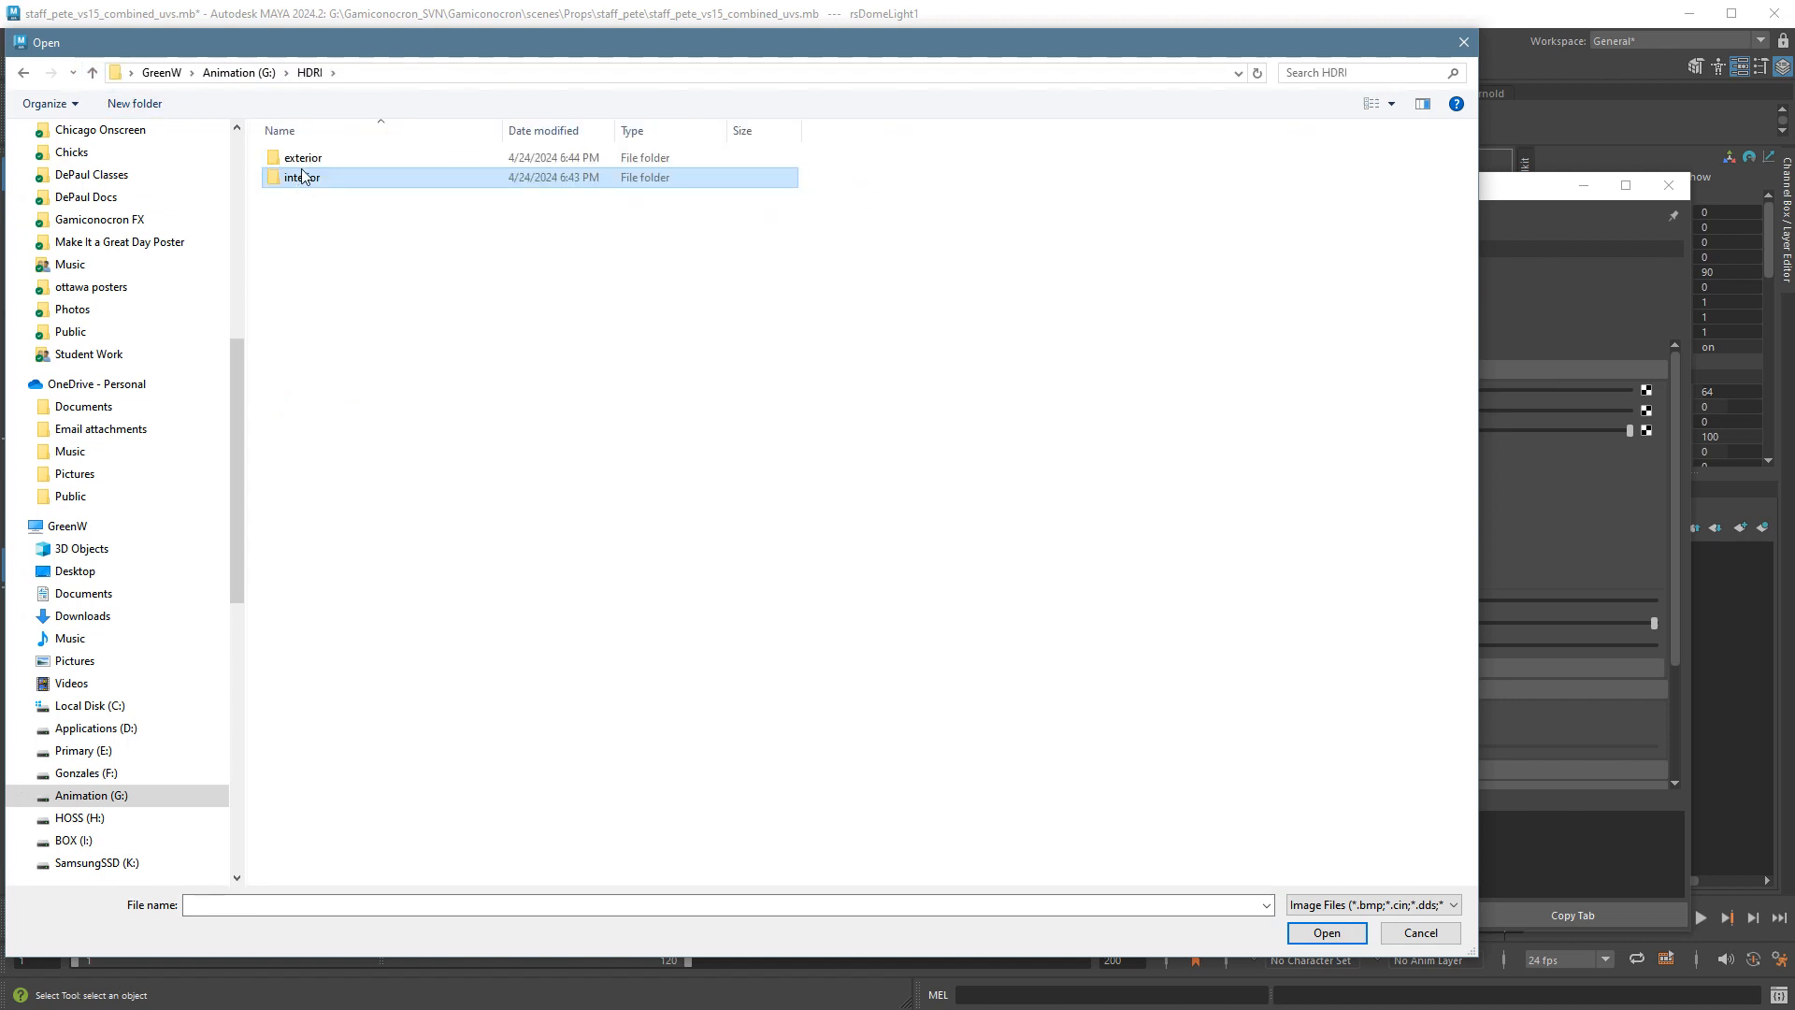
pyautogui.doubleClick(297, 157)
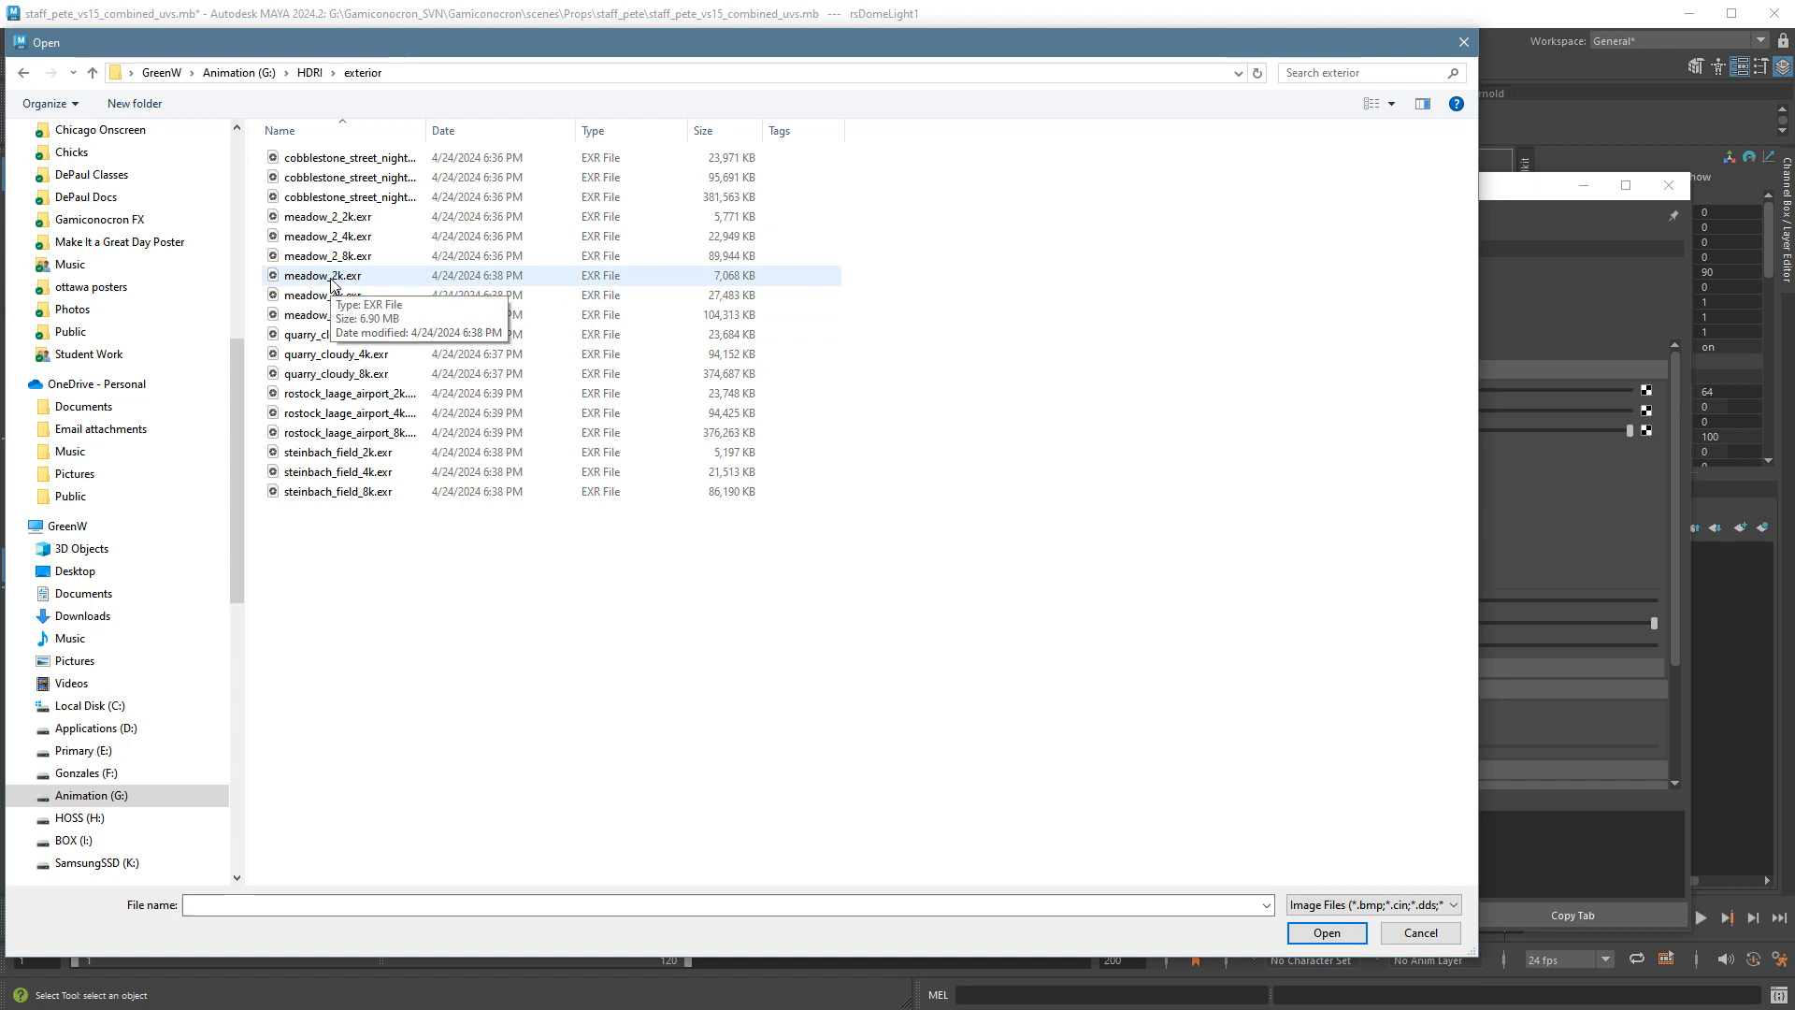
pyautogui.doubleClick(332, 278)
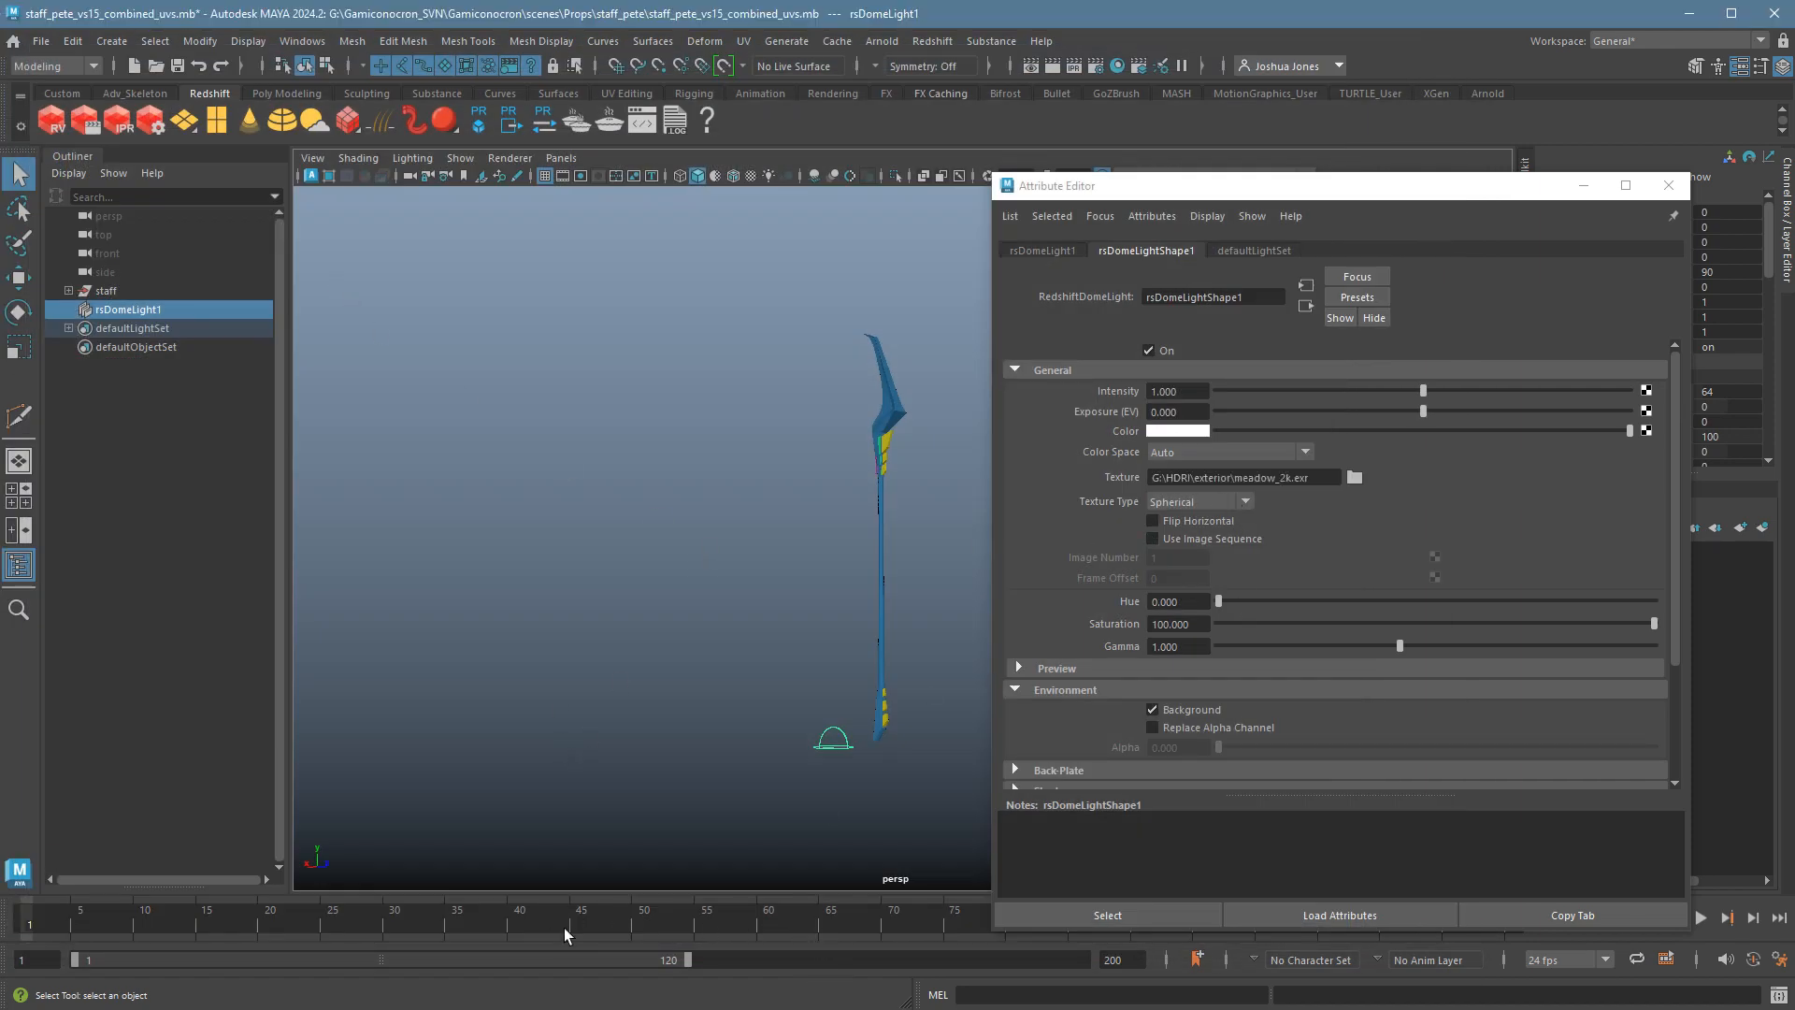
# Switch to Poly Haven in the browser and open the Symmetrical Garden 02 page from its HDRI library.
pyautogui.hotkey('alt', 'Tab')
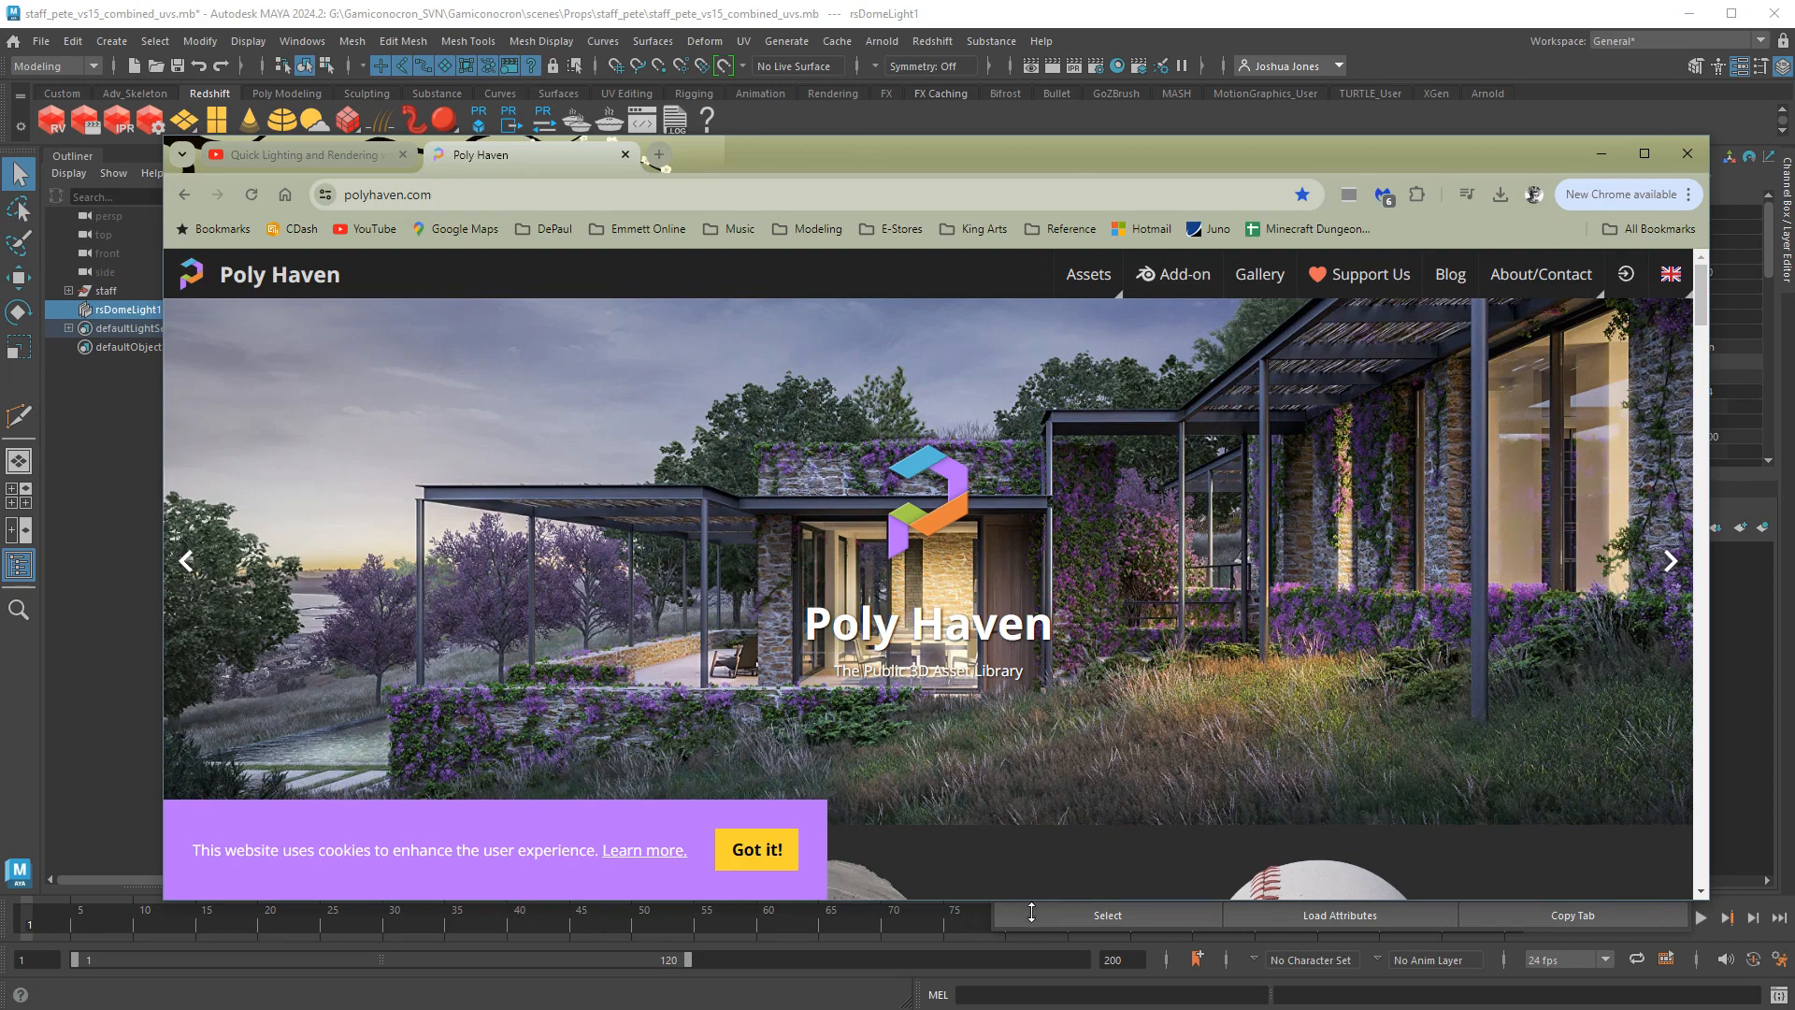
pyautogui.moveTo(1032, 909); pyautogui.dragTo(1031, 969)
pyautogui.moveTo(1106, 280)
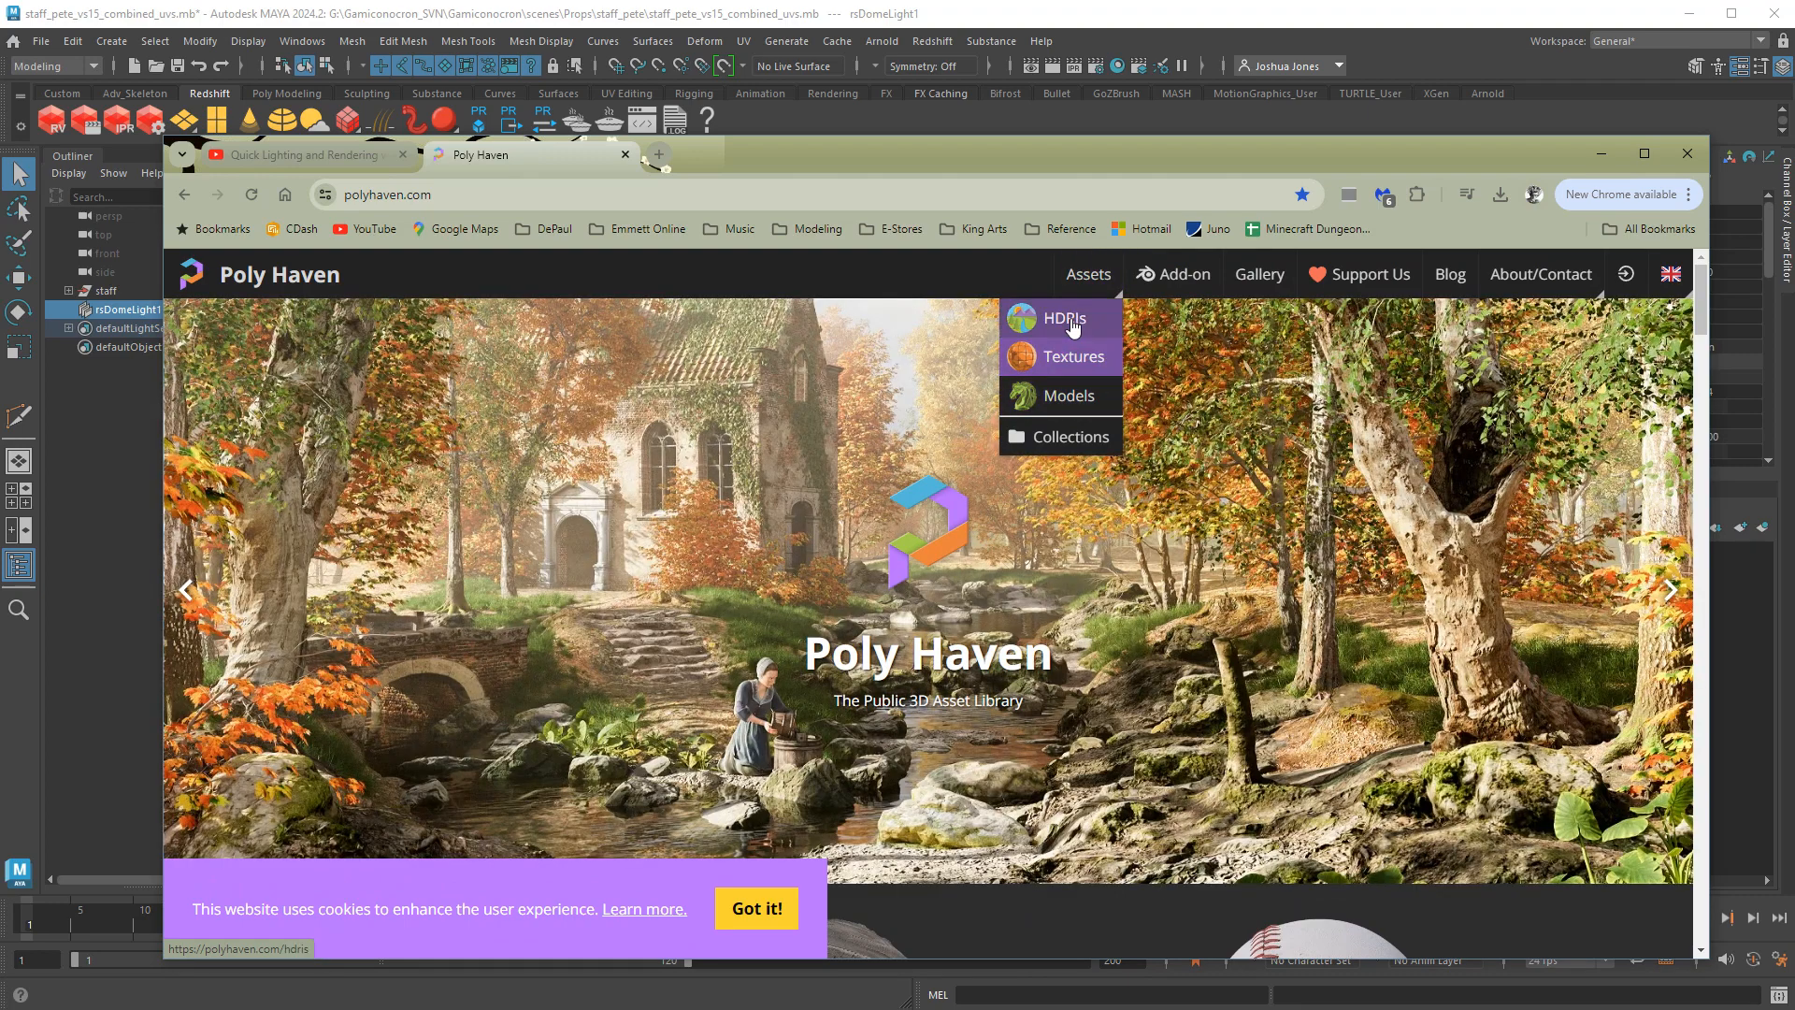
pyautogui.click(1071, 321)
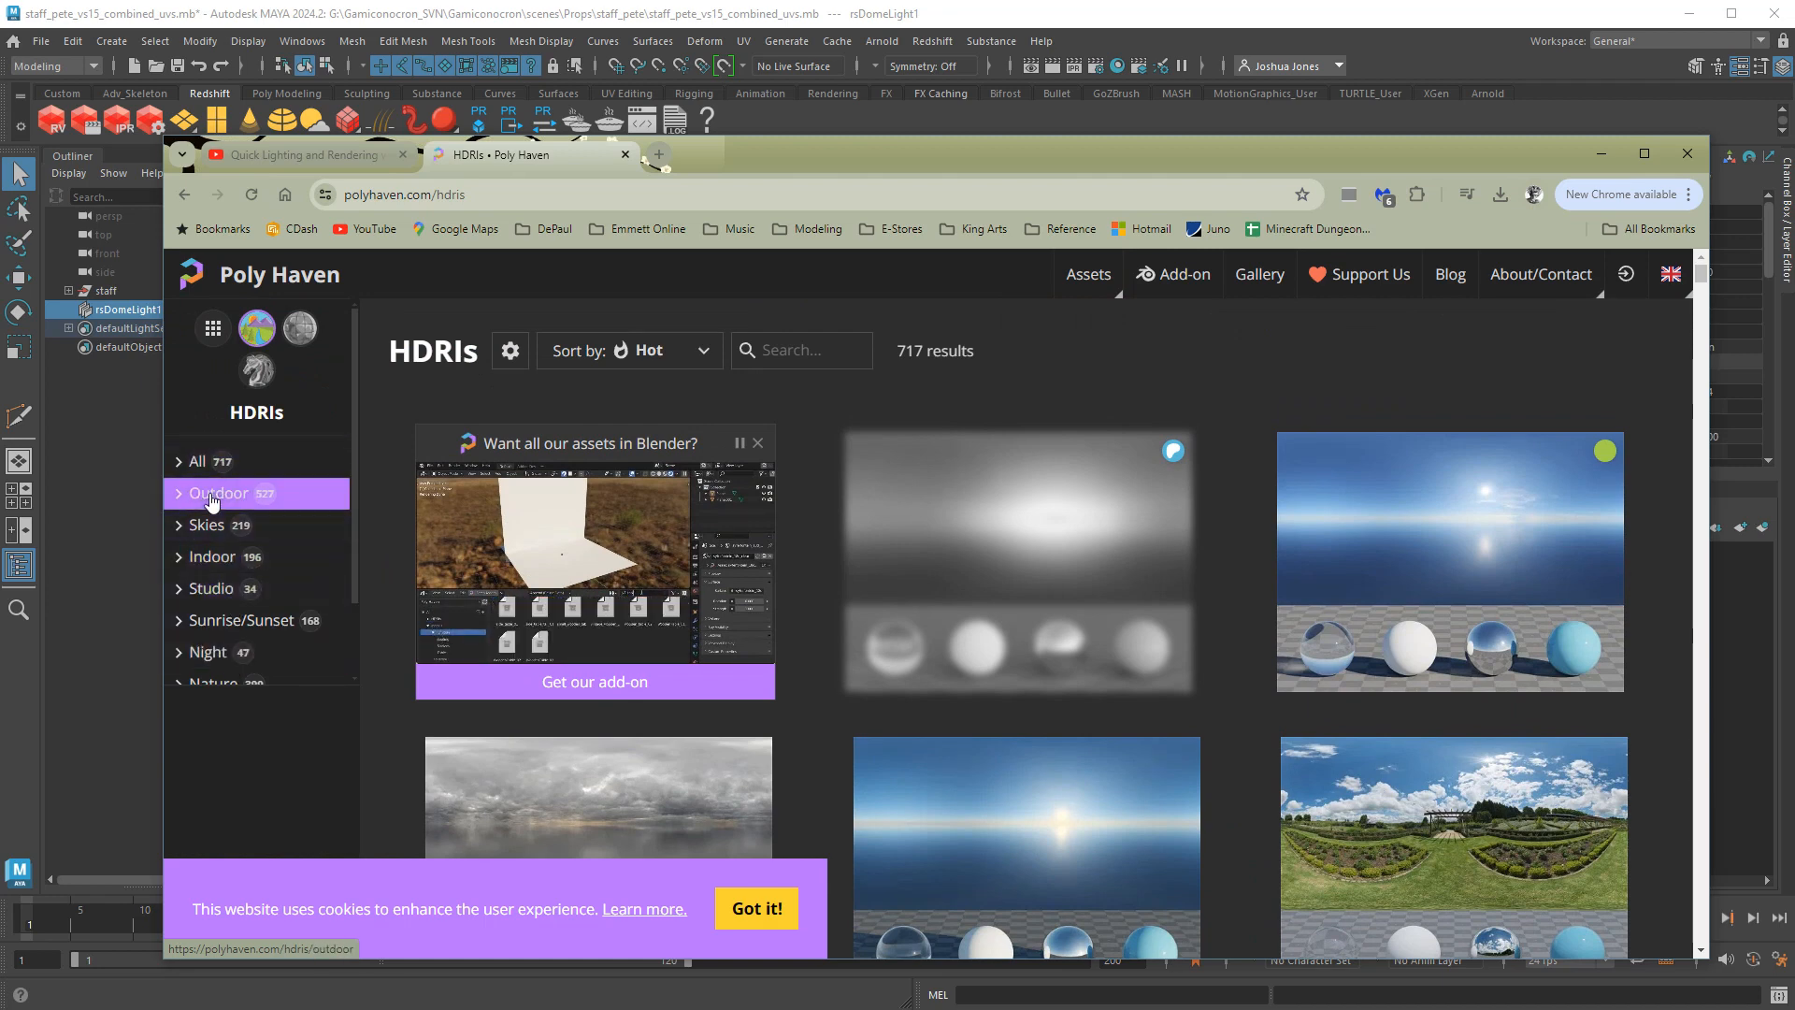
pyautogui.click(1448, 815)
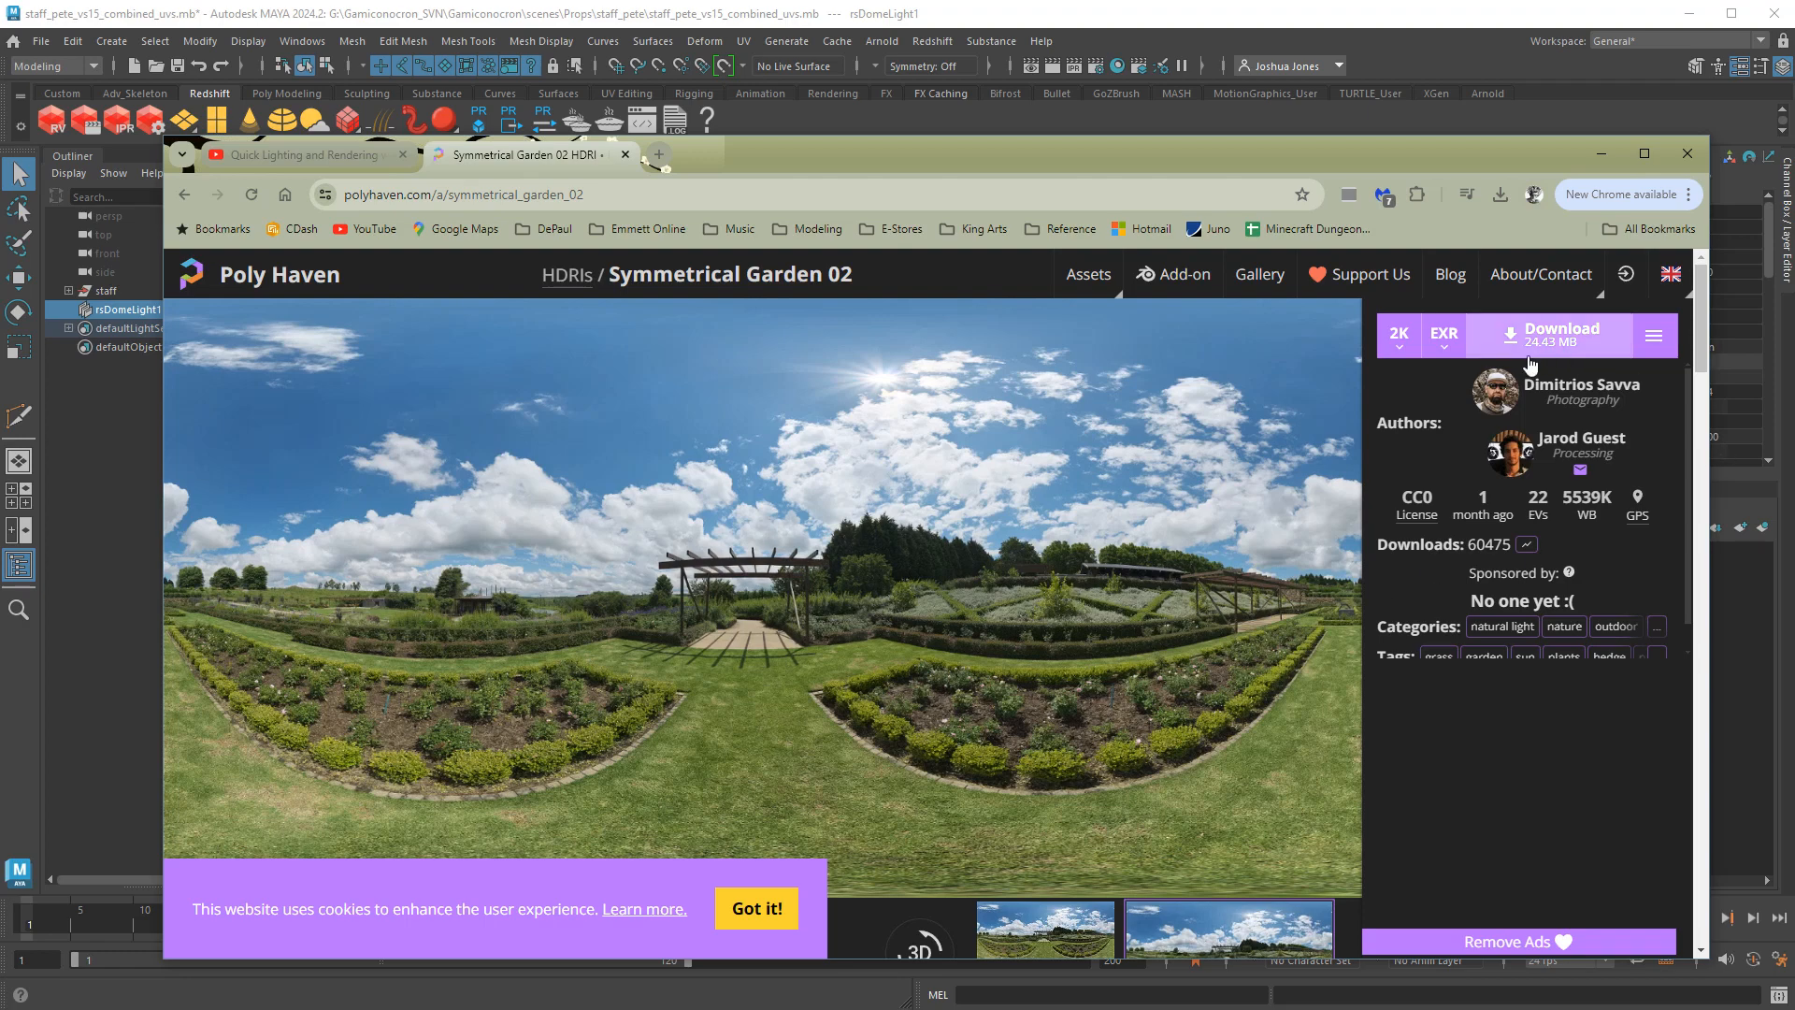
# Review the resolution and file format options for downloading the Symmetrical Garden 02 HDRI, and minimize the browser.
pyautogui.click(1388, 334)
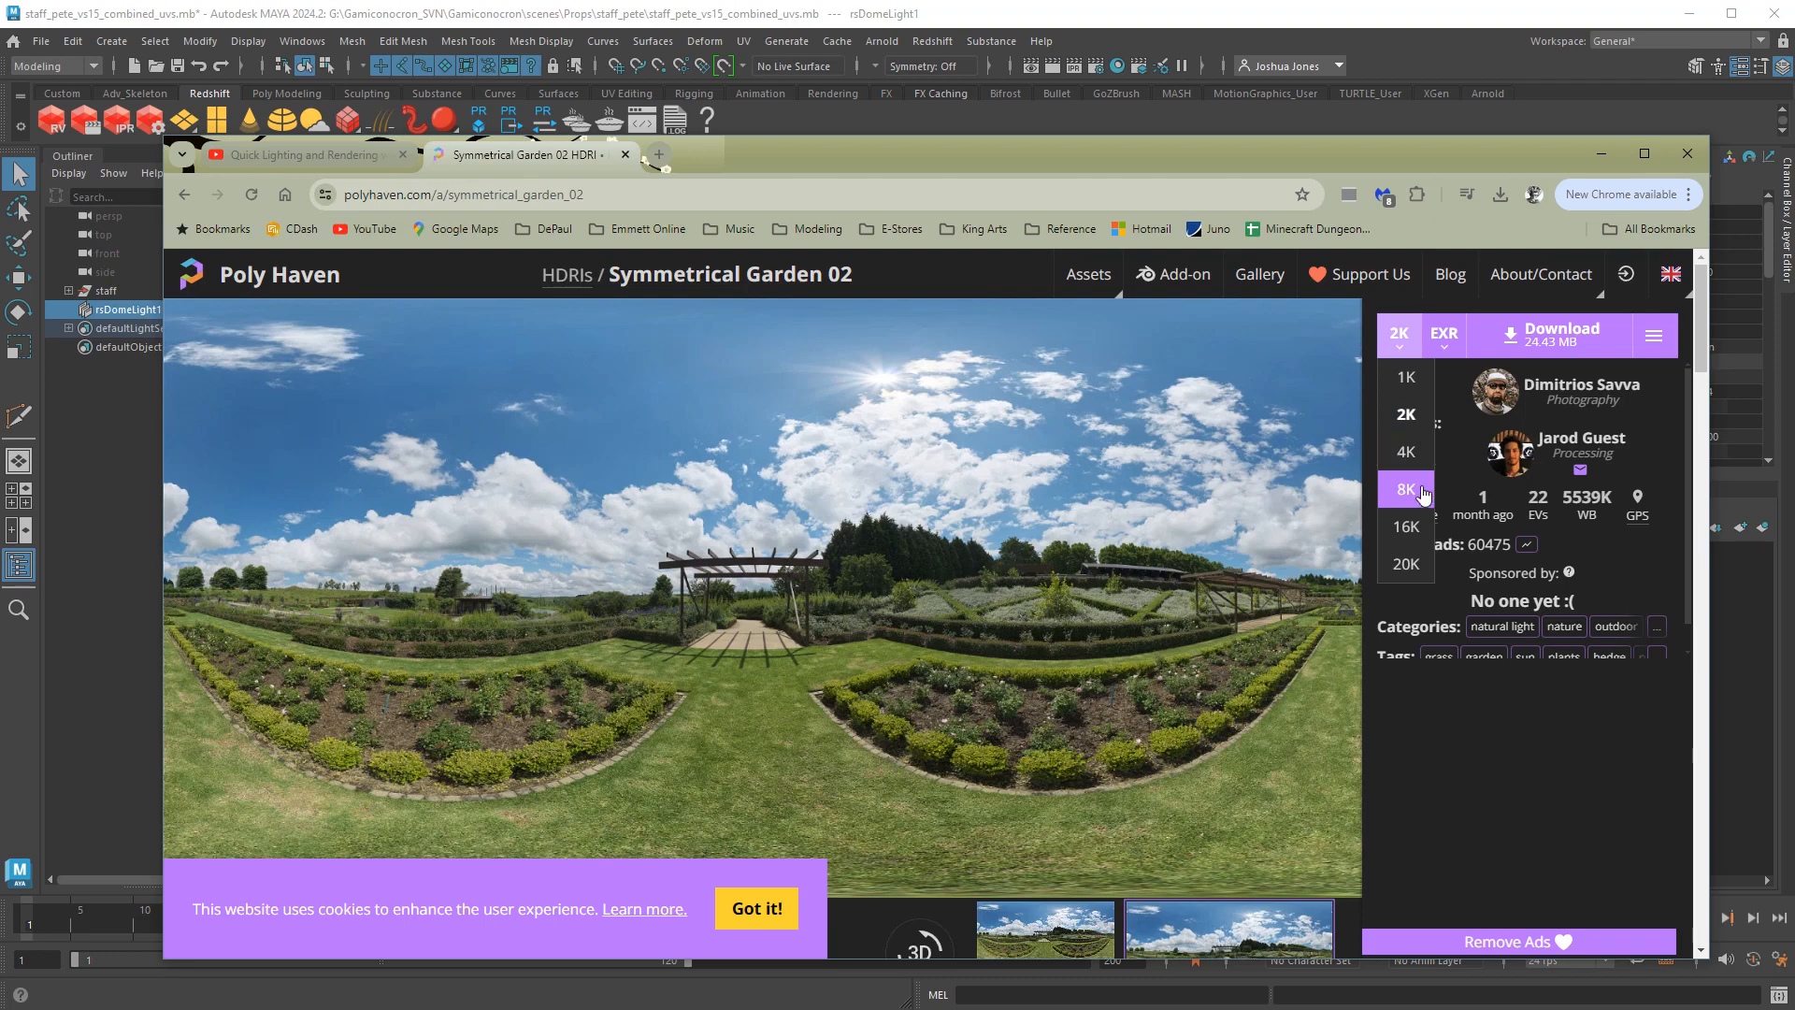
pyautogui.click(1444, 336)
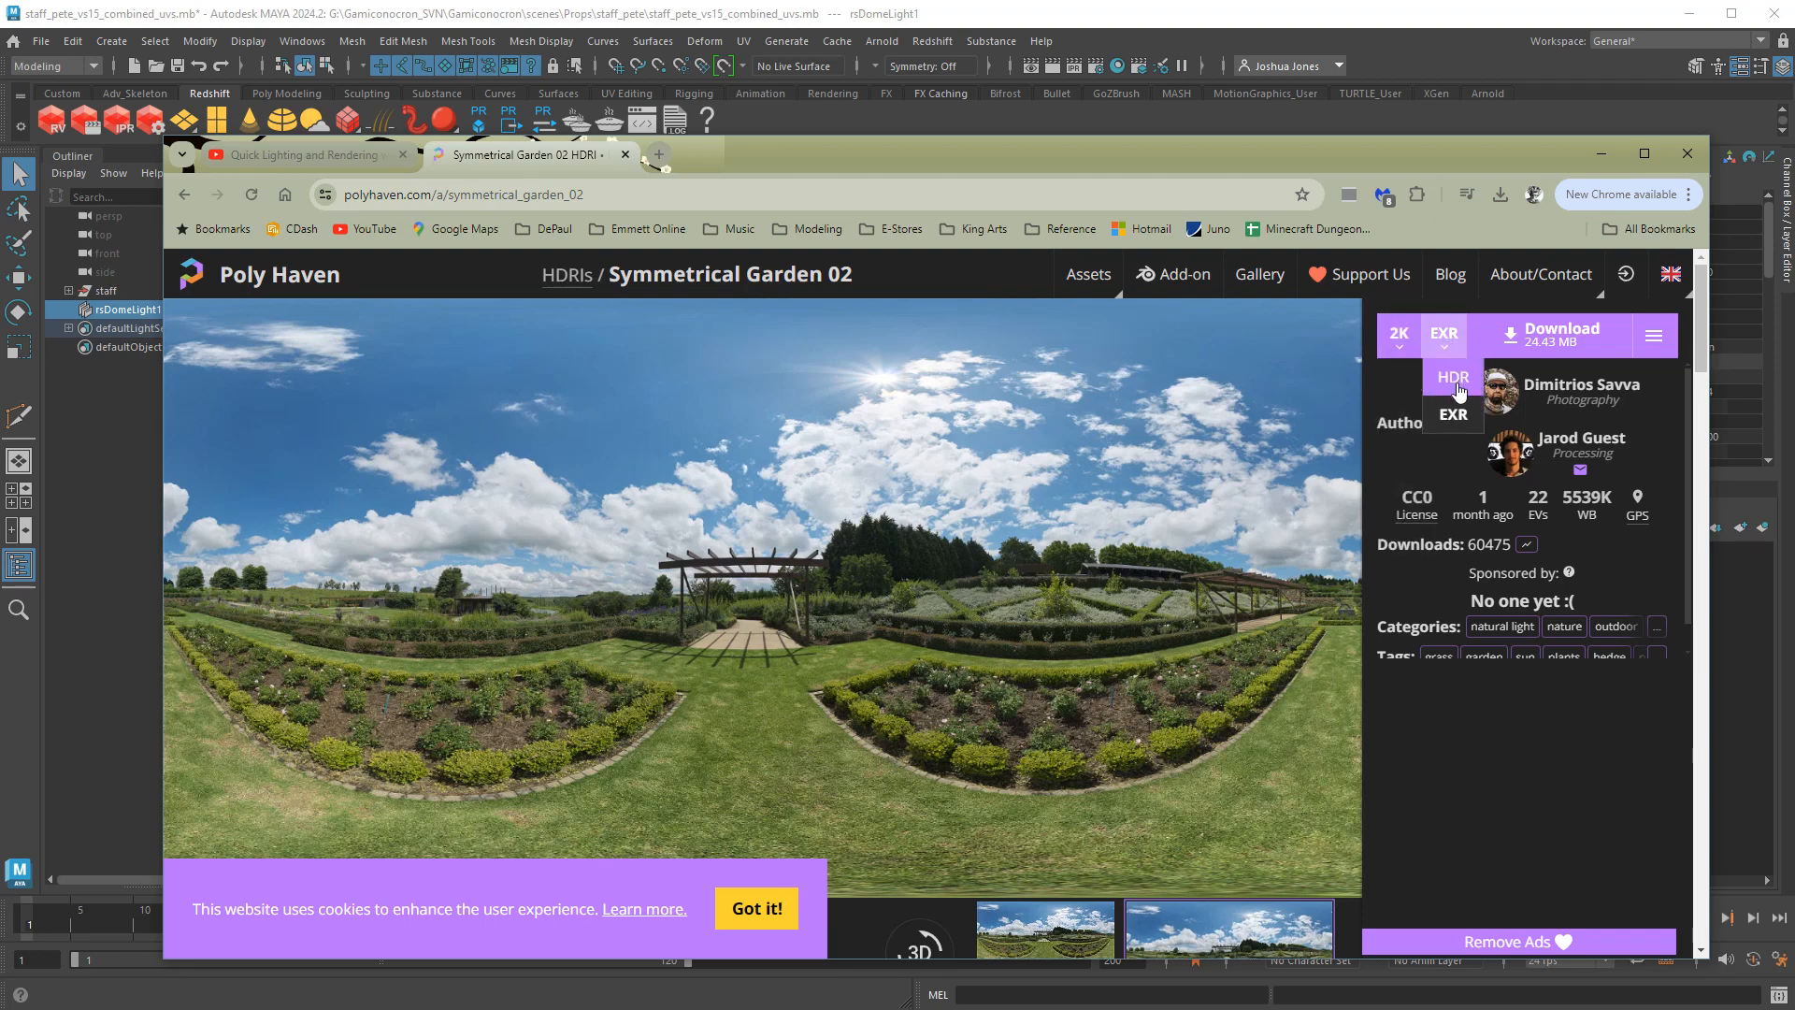
pyautogui.click(1446, 339)
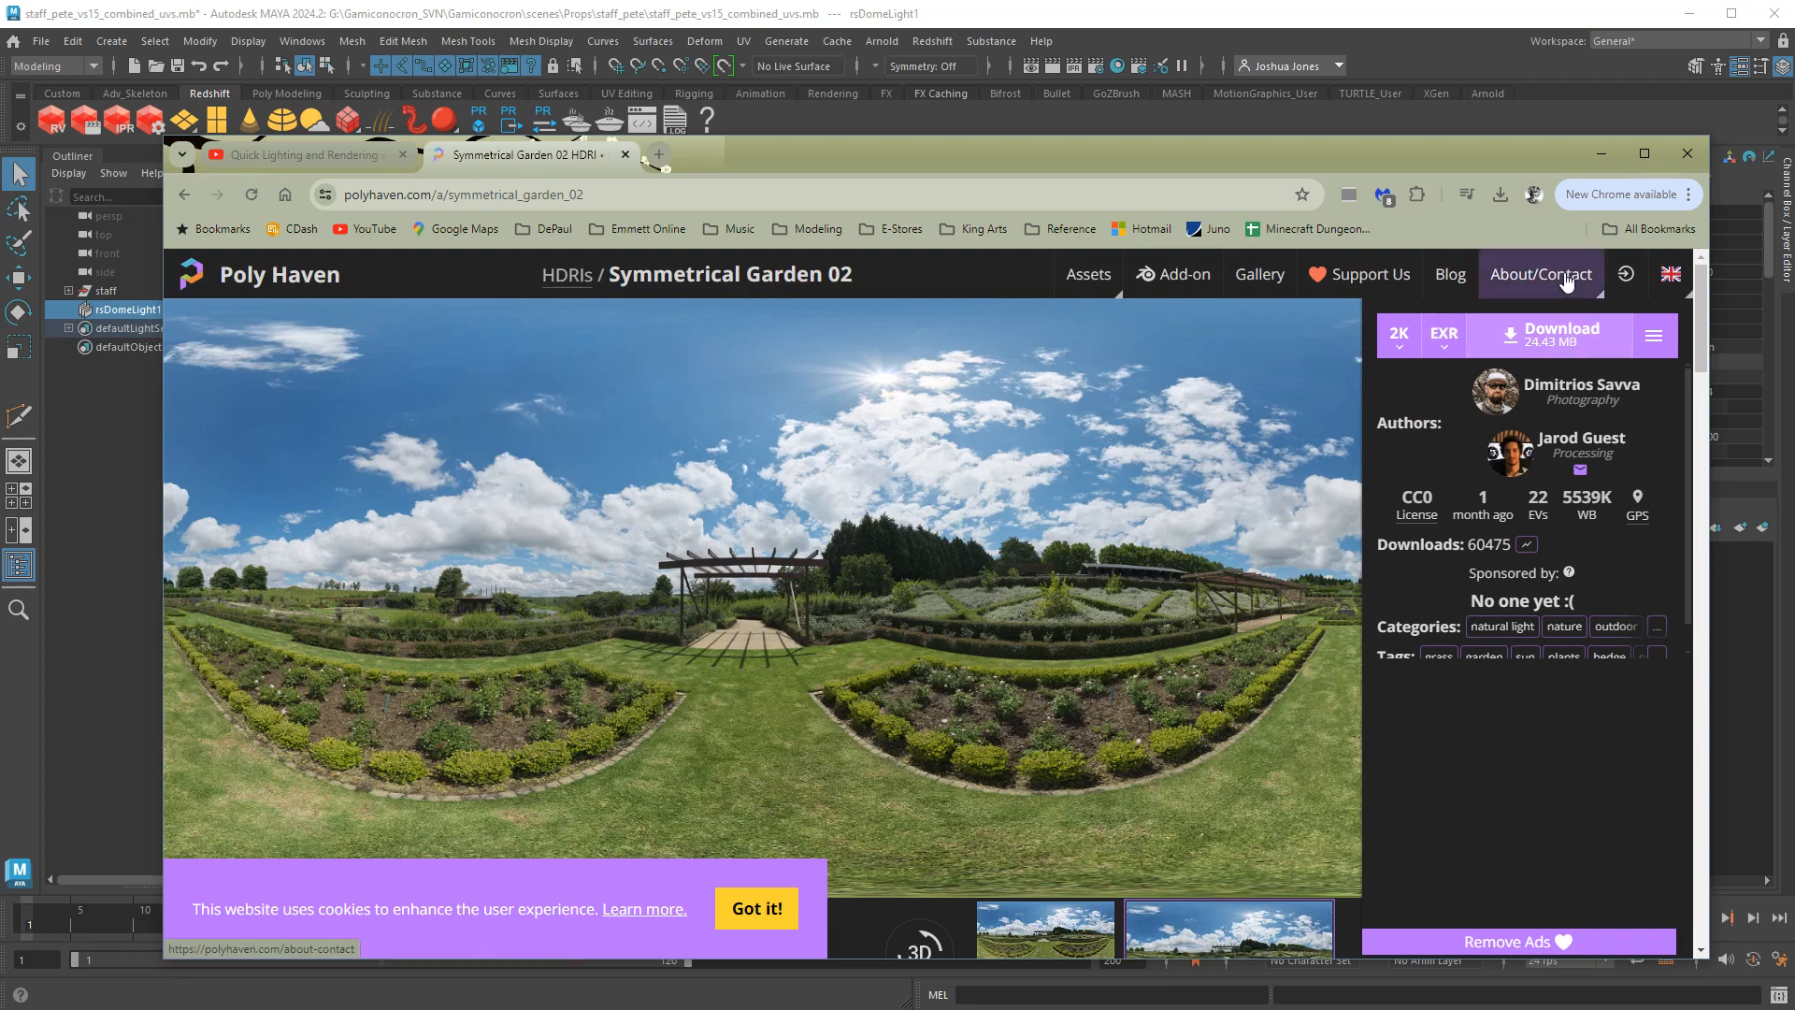
pyautogui.click(1600, 157)
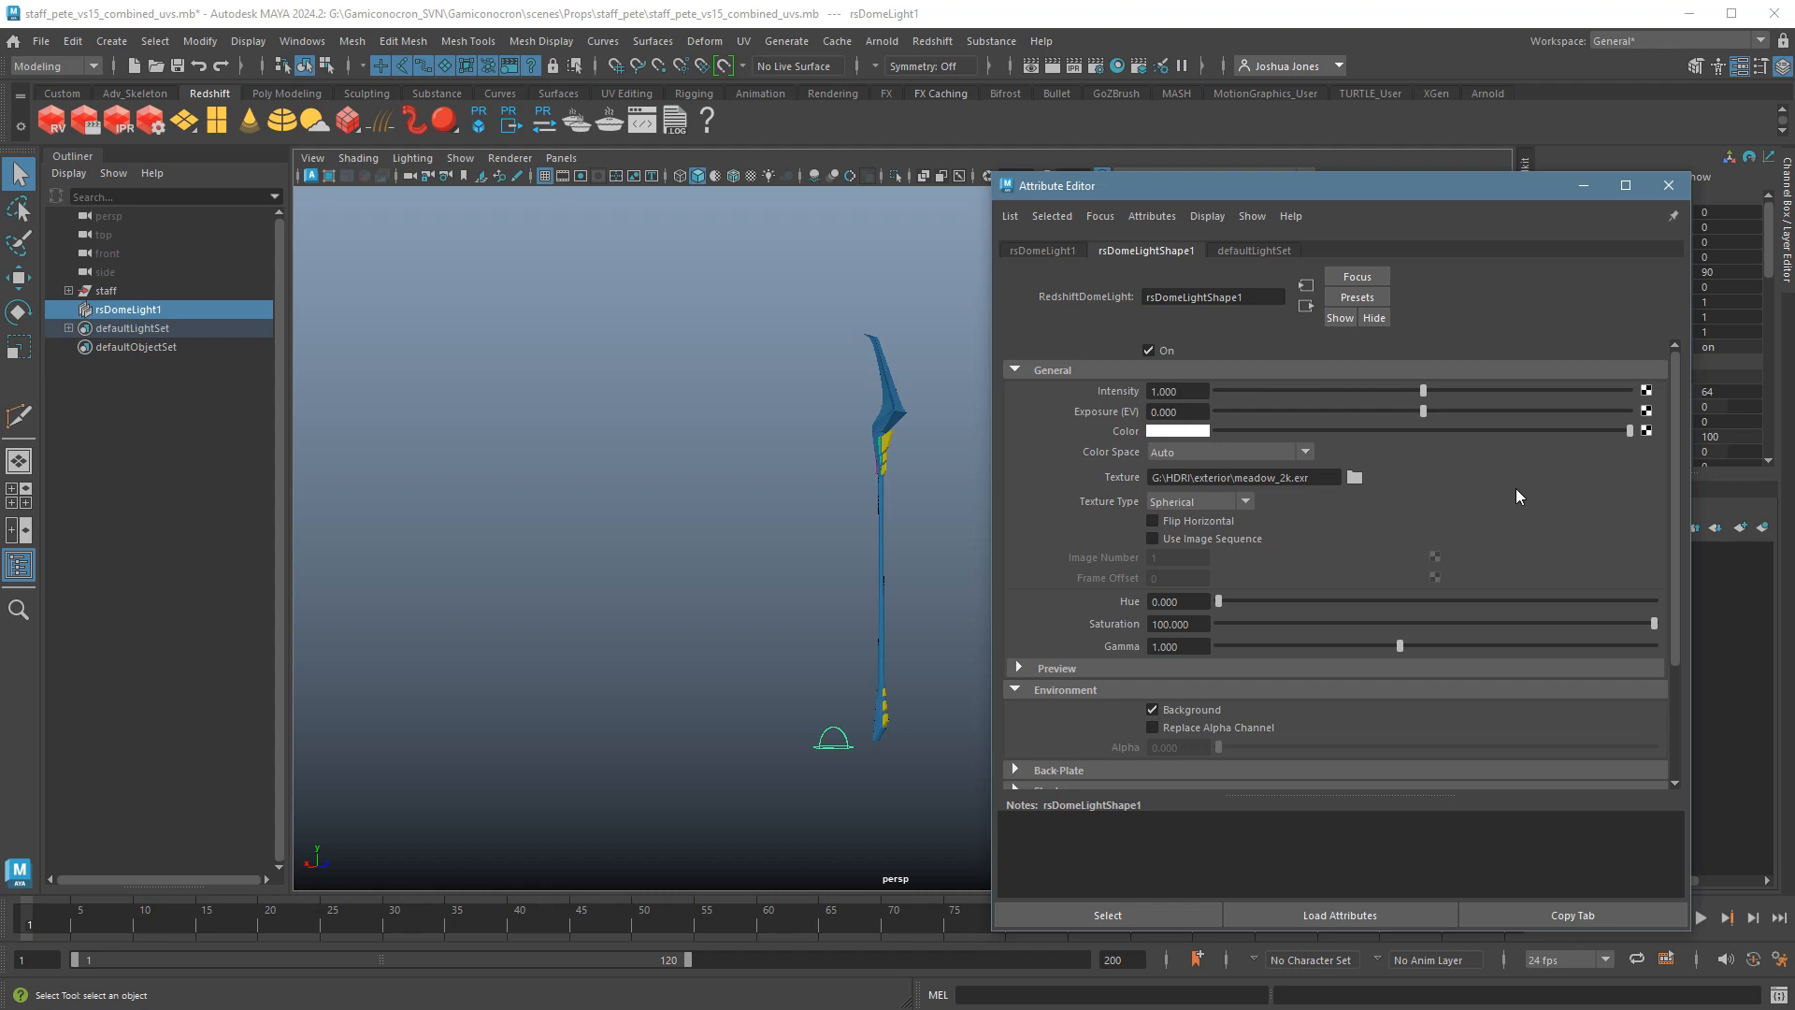
# Close the dome light's attributes, start a Redshift IPR render, and move and shrink the Redshift Render View window.
pyautogui.click(1670, 186)
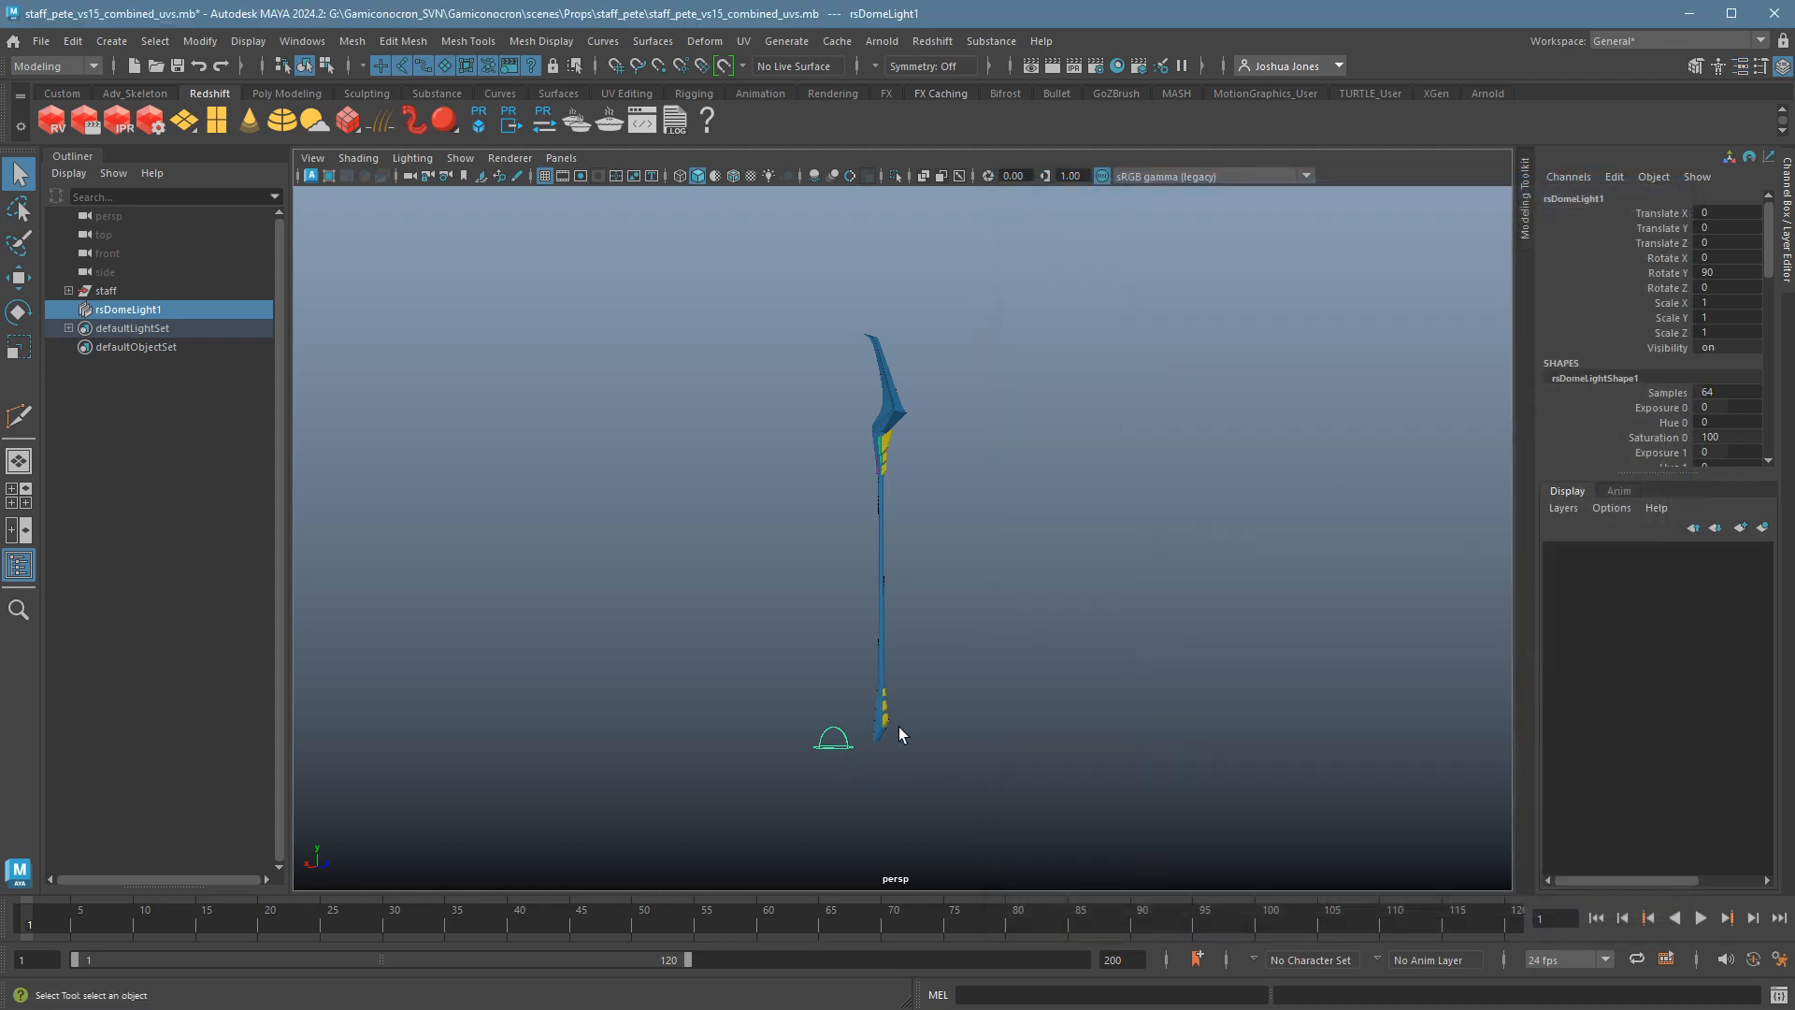
pyautogui.click(125, 127)
pyautogui.moveTo(39, 380); pyautogui.dragTo(460, 211)
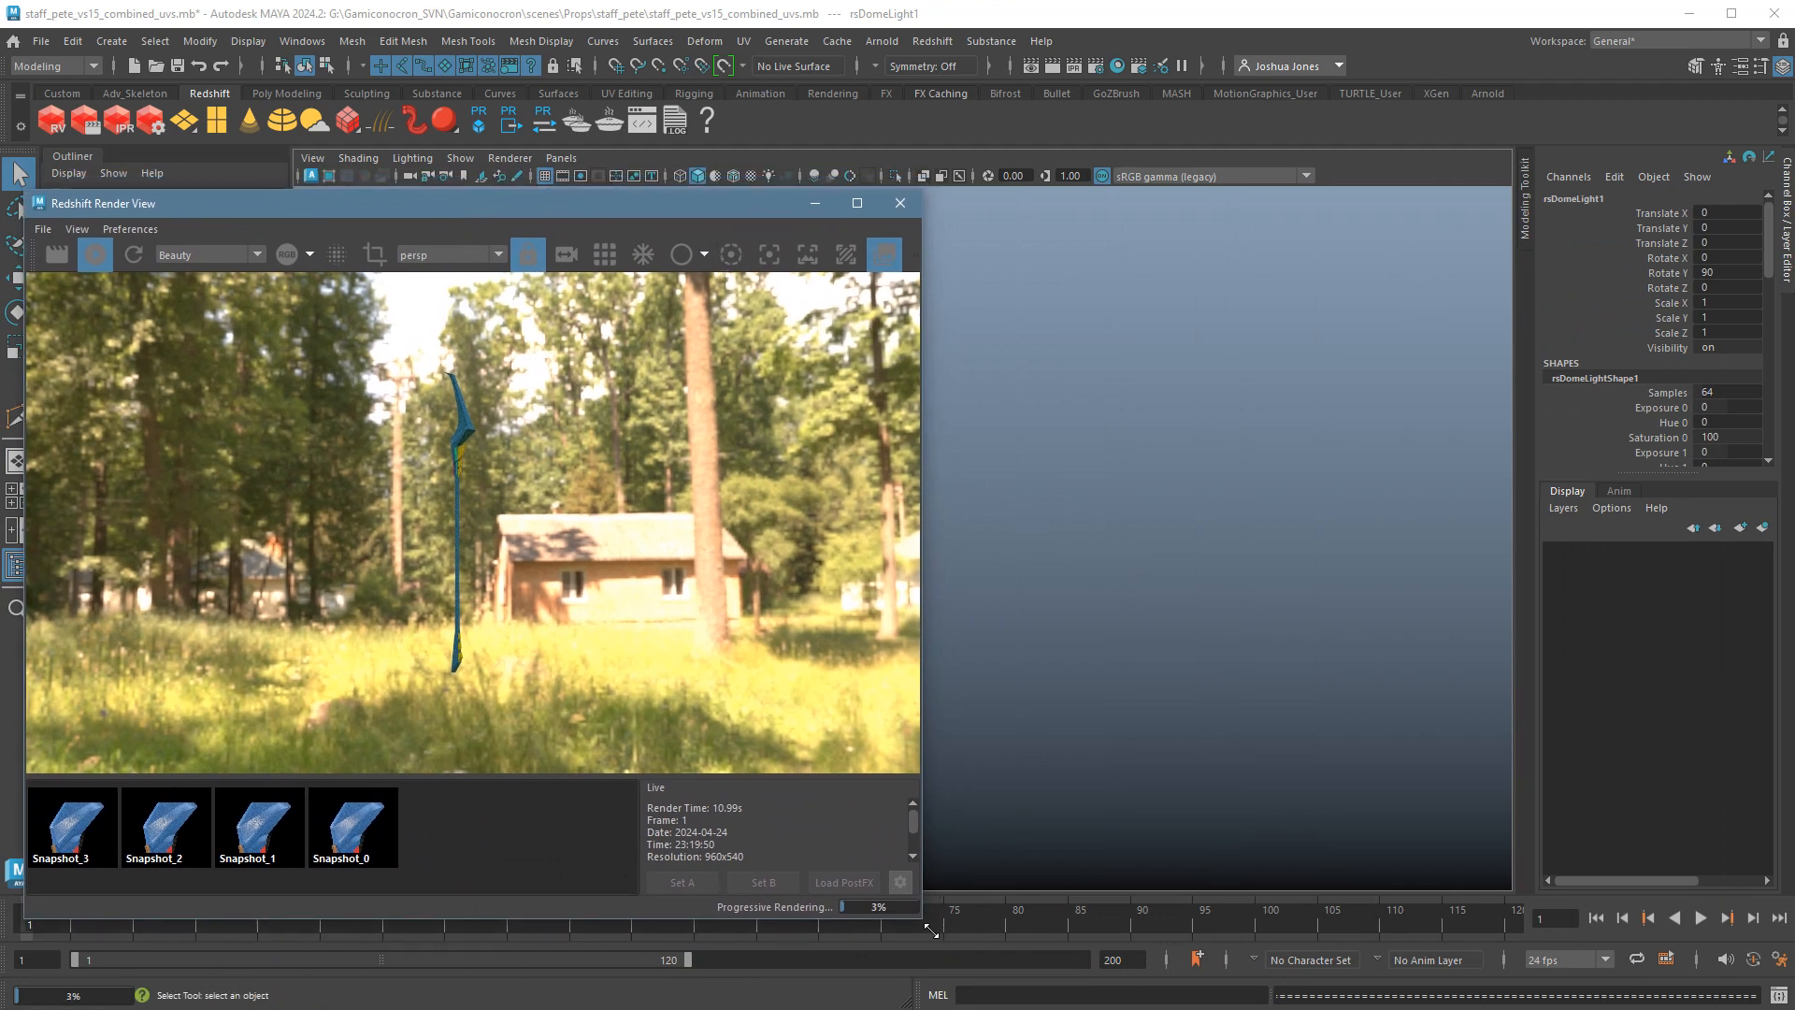
pyautogui.moveTo(931, 931); pyautogui.dragTo(733, 821)
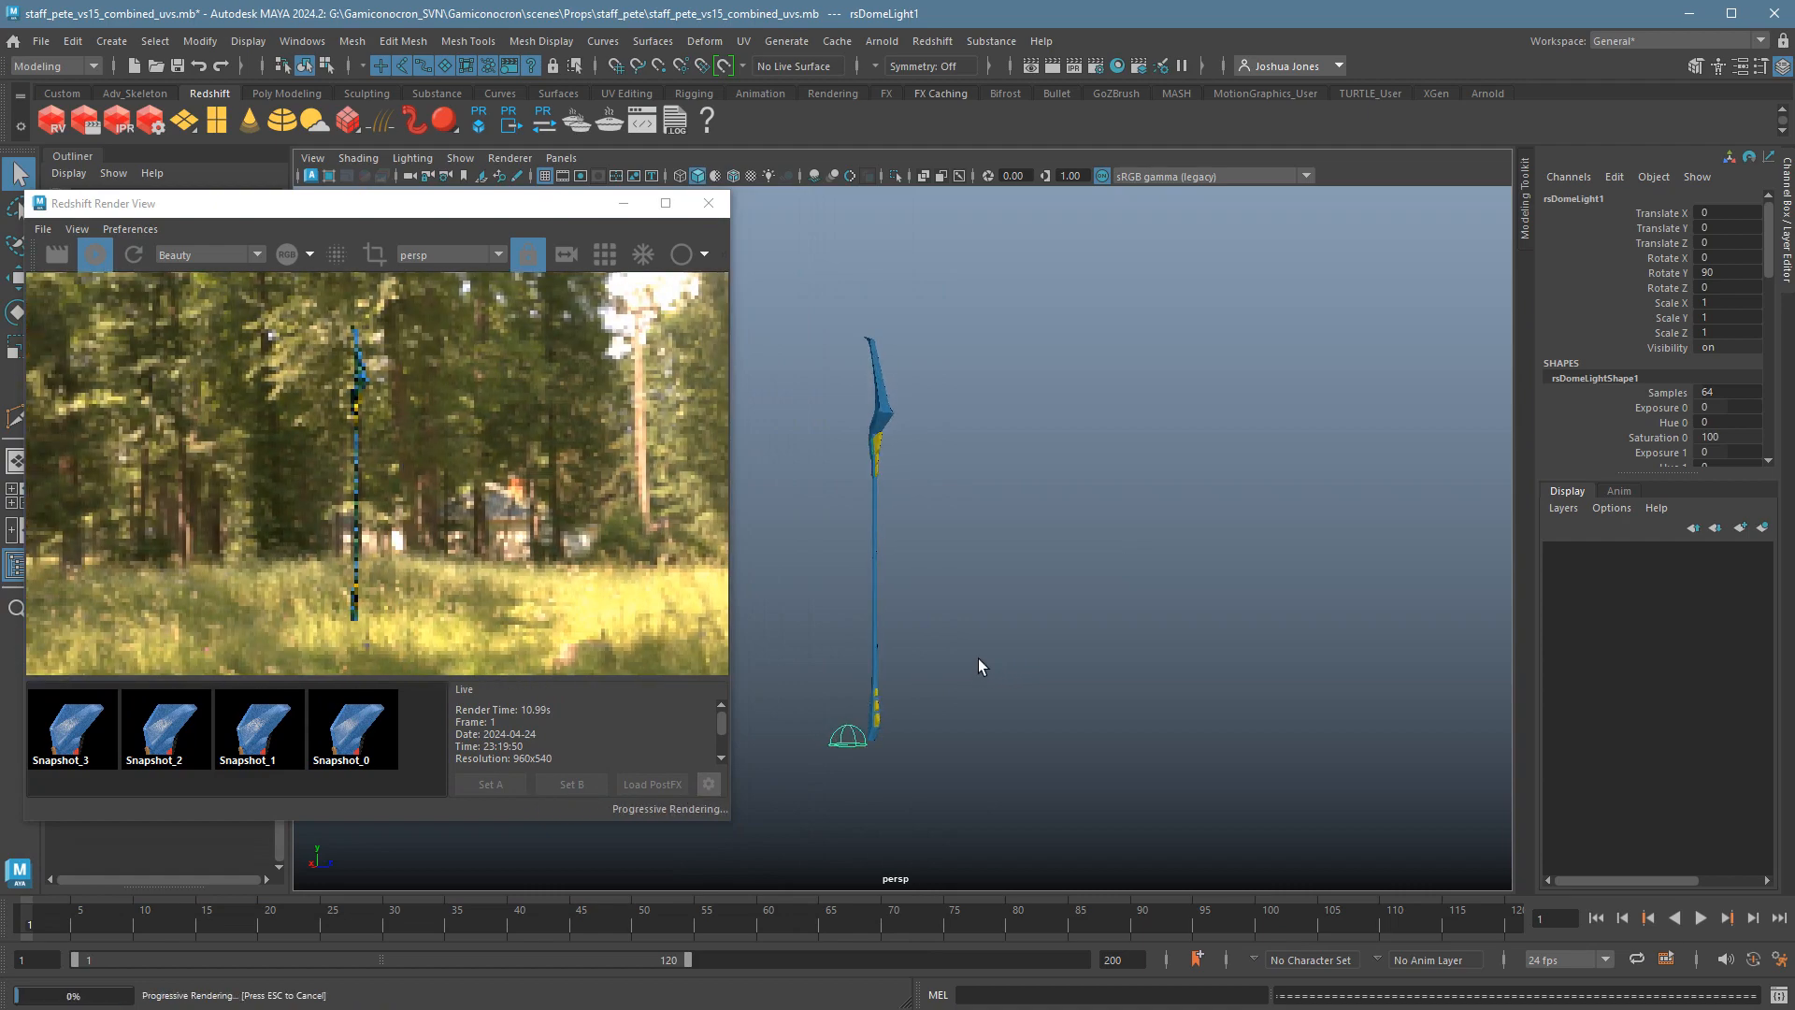
# Examine the staff's head from several angles in the live render under the meadow HDRI lighting.
pyautogui.keyDown('alt'); pyautogui.moveTo(978, 659); pyautogui.dragTo(1054, 636); pyautogui.keyUp('alt')
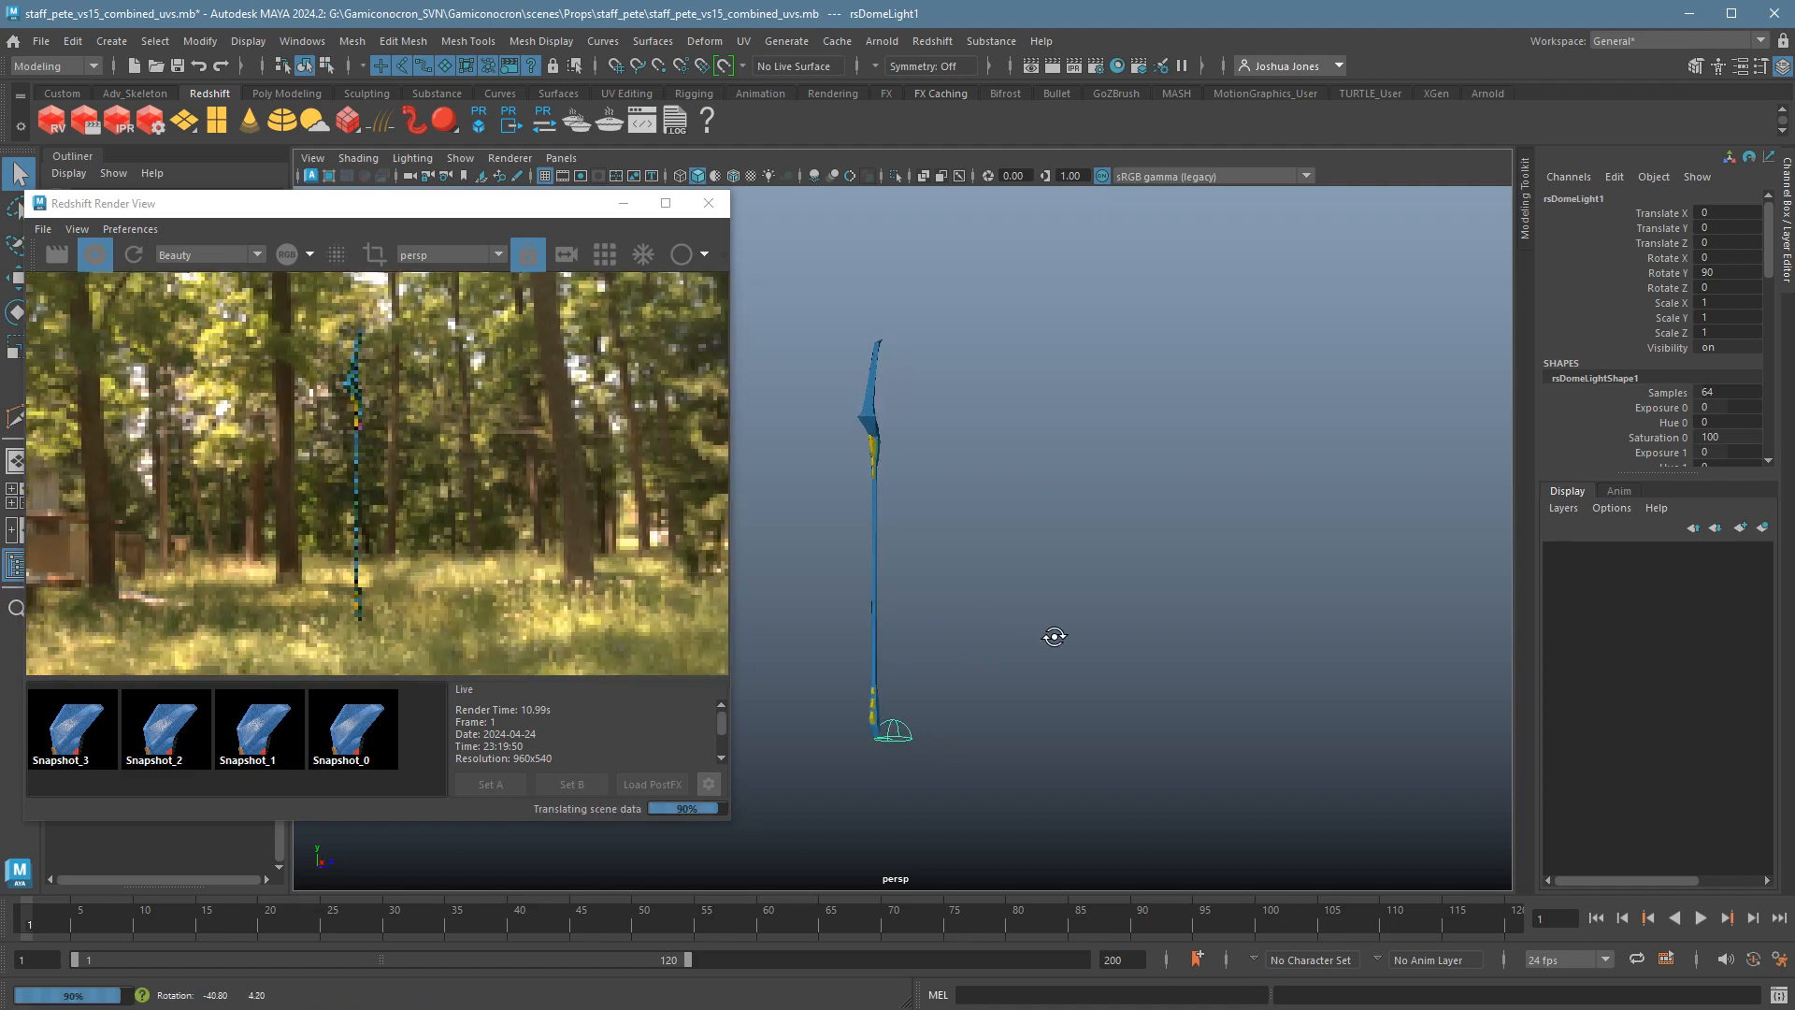
pyautogui.keyDown('alt'); pyautogui.moveTo(1014, 621); pyautogui.dragTo(1235, 591, button='right'); pyautogui.keyUp('alt')
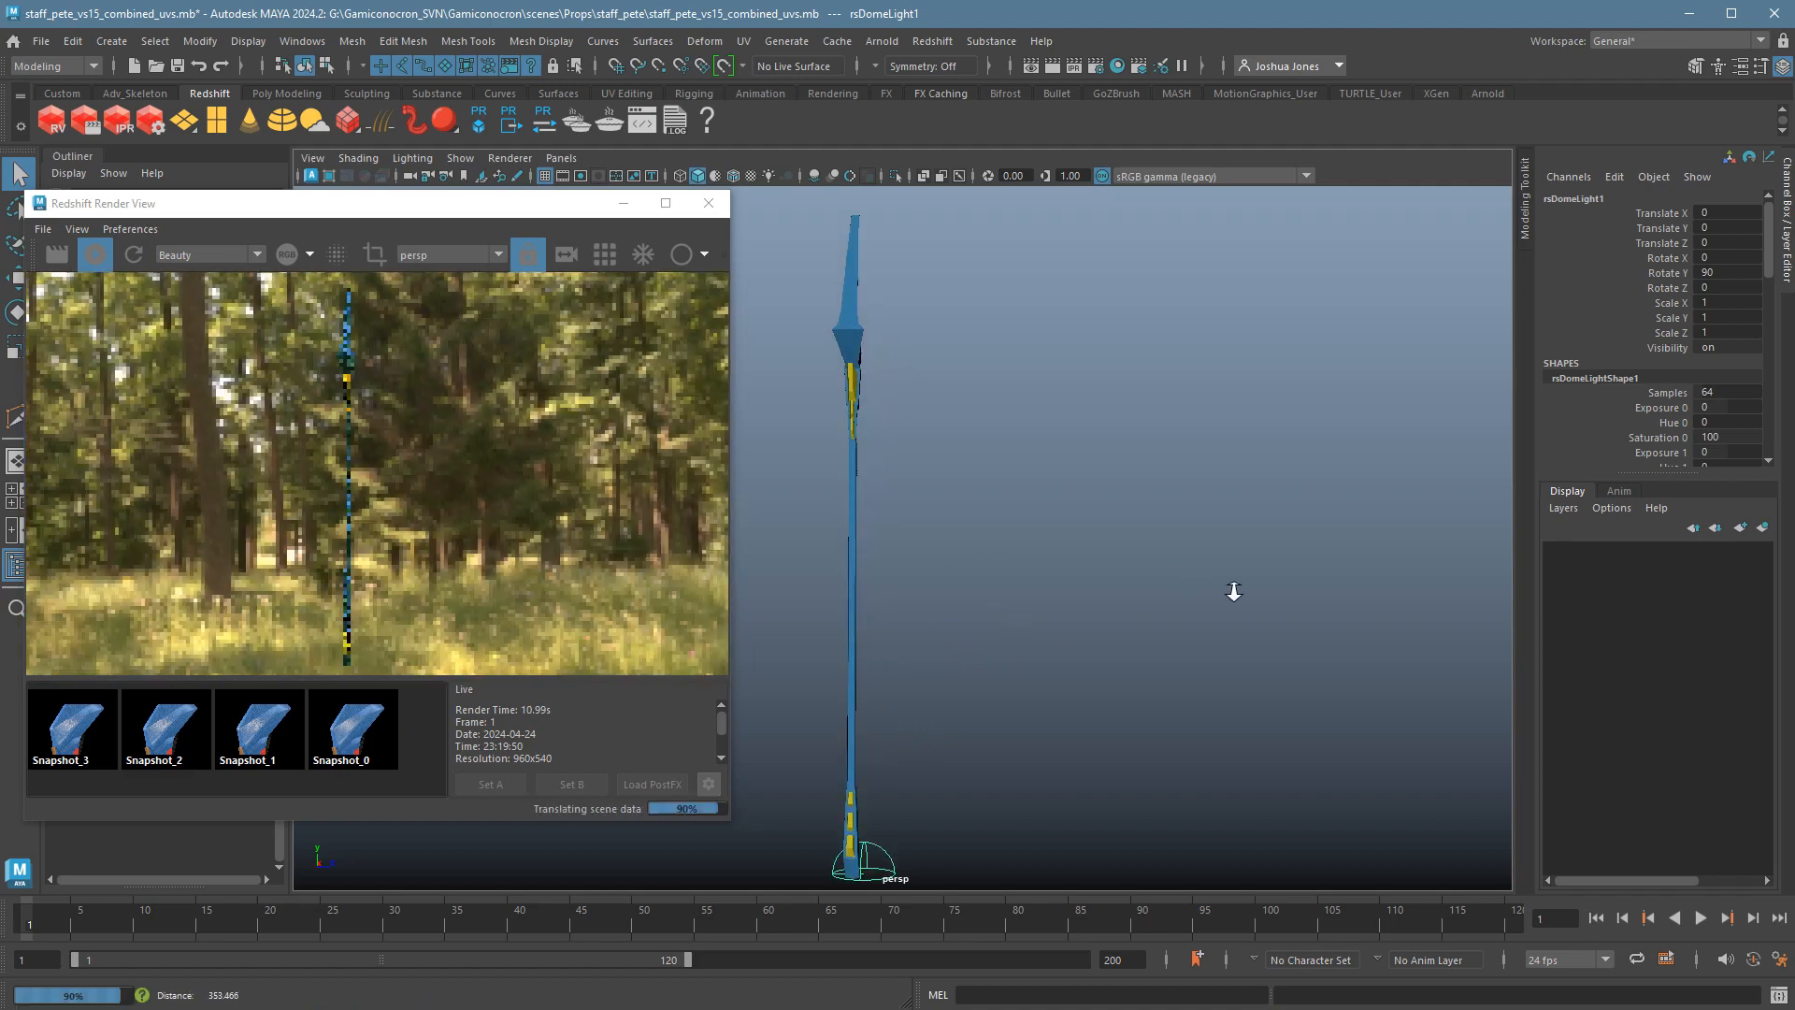
pyautogui.keyDown('alt'); pyautogui.moveTo(1010, 472); pyautogui.dragTo(1076, 666, button='middle'); pyautogui.keyUp('alt')
pyautogui.keyDown('alt'); pyautogui.moveTo(1077, 662); pyautogui.dragTo(1374, 625, button='right'); pyautogui.keyUp('alt')
pyautogui.keyDown('alt'); pyautogui.moveTo(1093, 614); pyautogui.dragTo(1309, 603, button='right'); pyautogui.keyUp('alt')
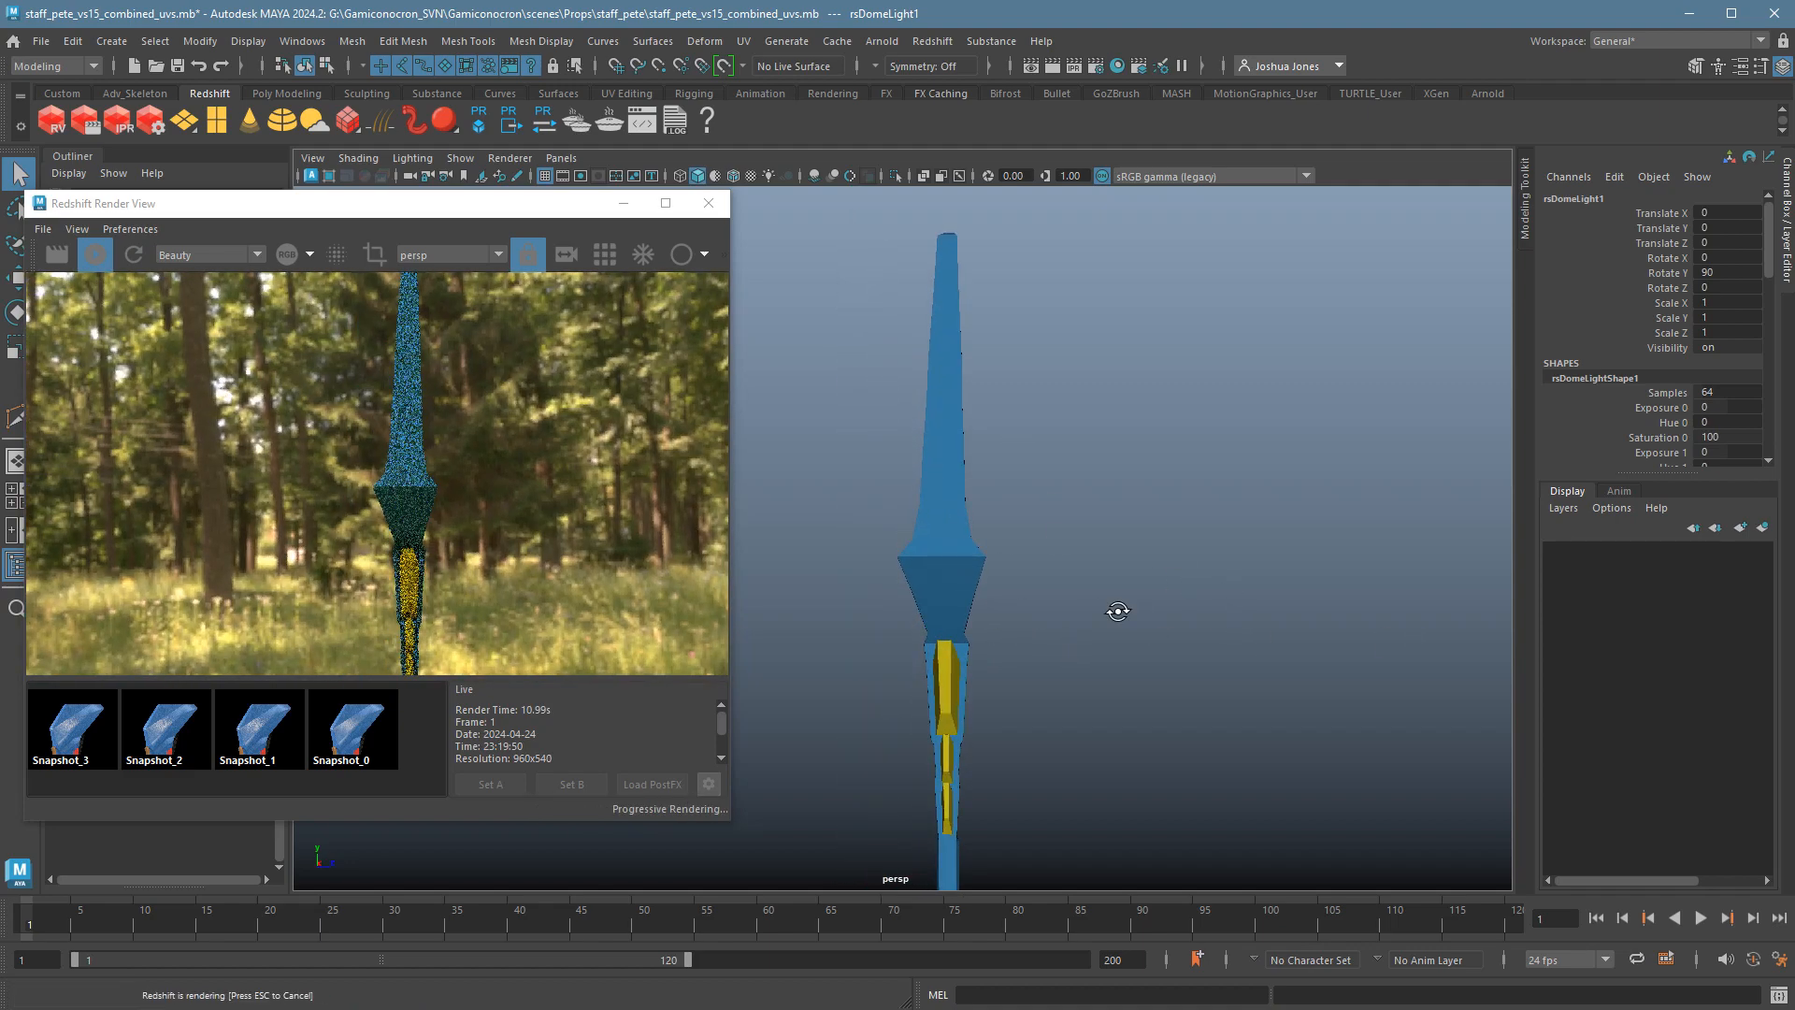
pyautogui.keyDown('alt'); pyautogui.moveTo(1118, 611); pyautogui.dragTo(950, 689); pyautogui.keyUp('alt')
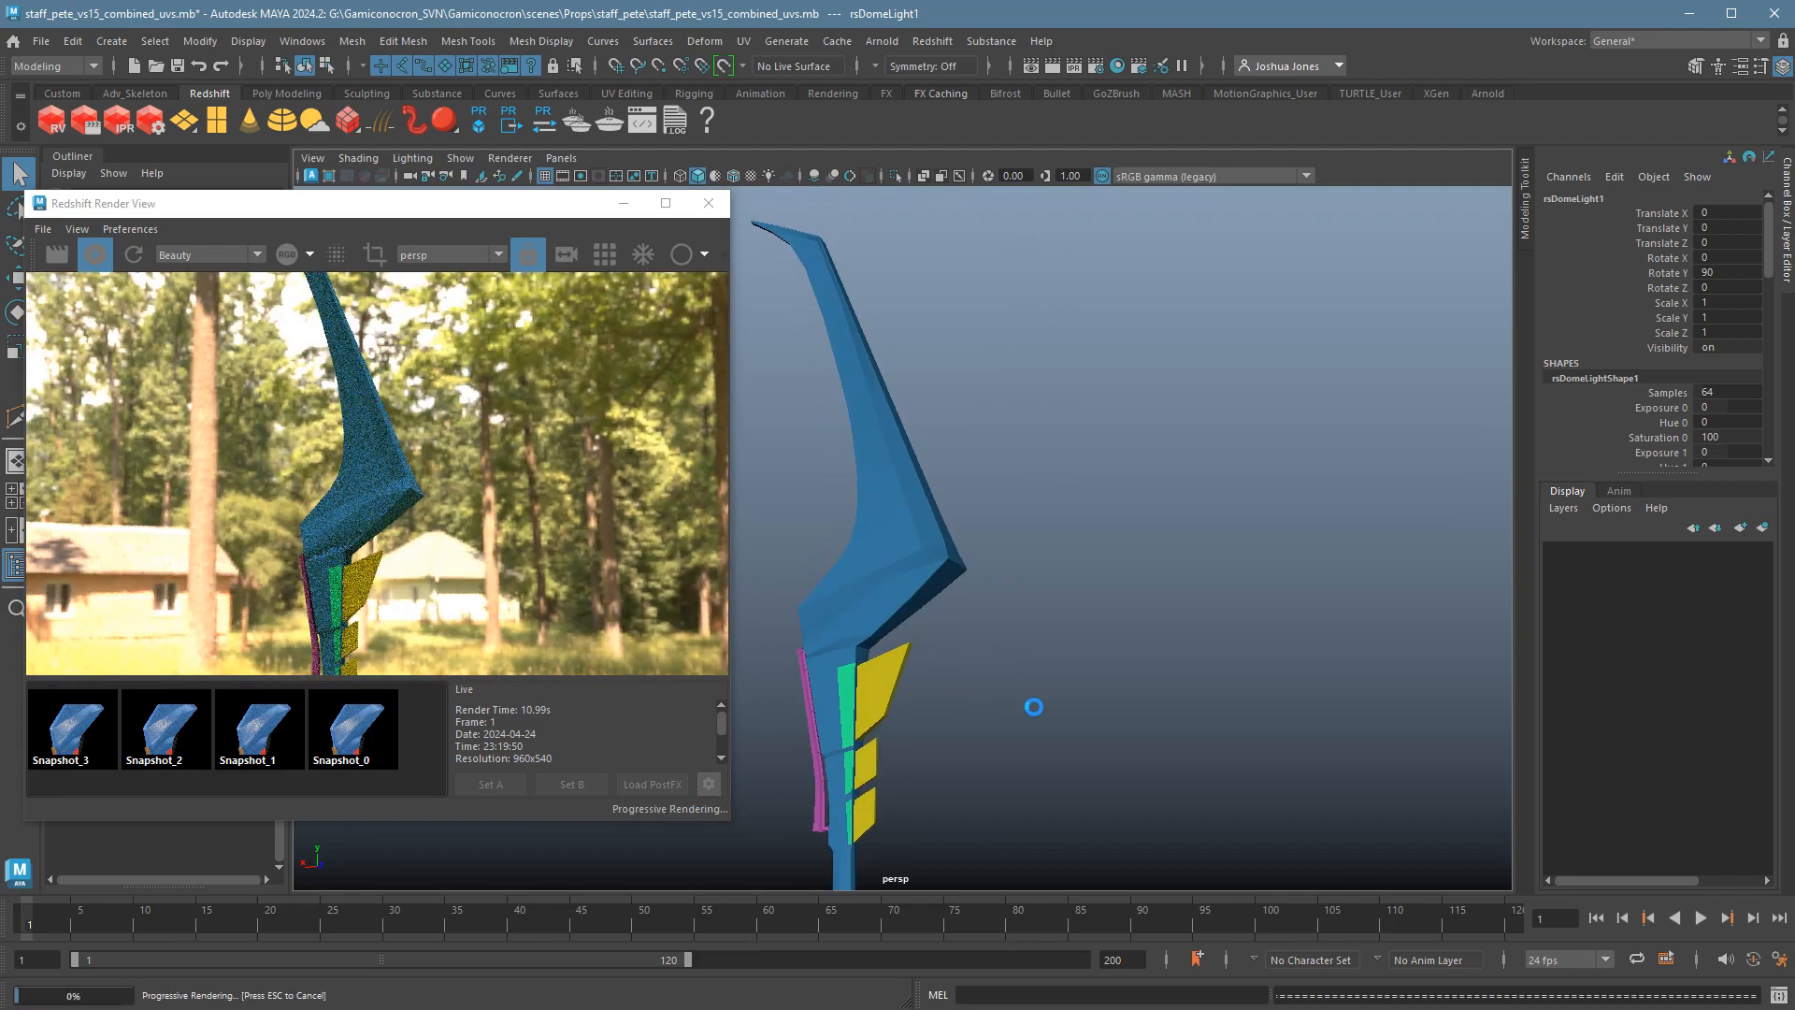
pyautogui.keyDown('alt'); pyautogui.moveTo(1007, 703); pyautogui.dragTo(1066, 710); pyautogui.keyUp('alt')
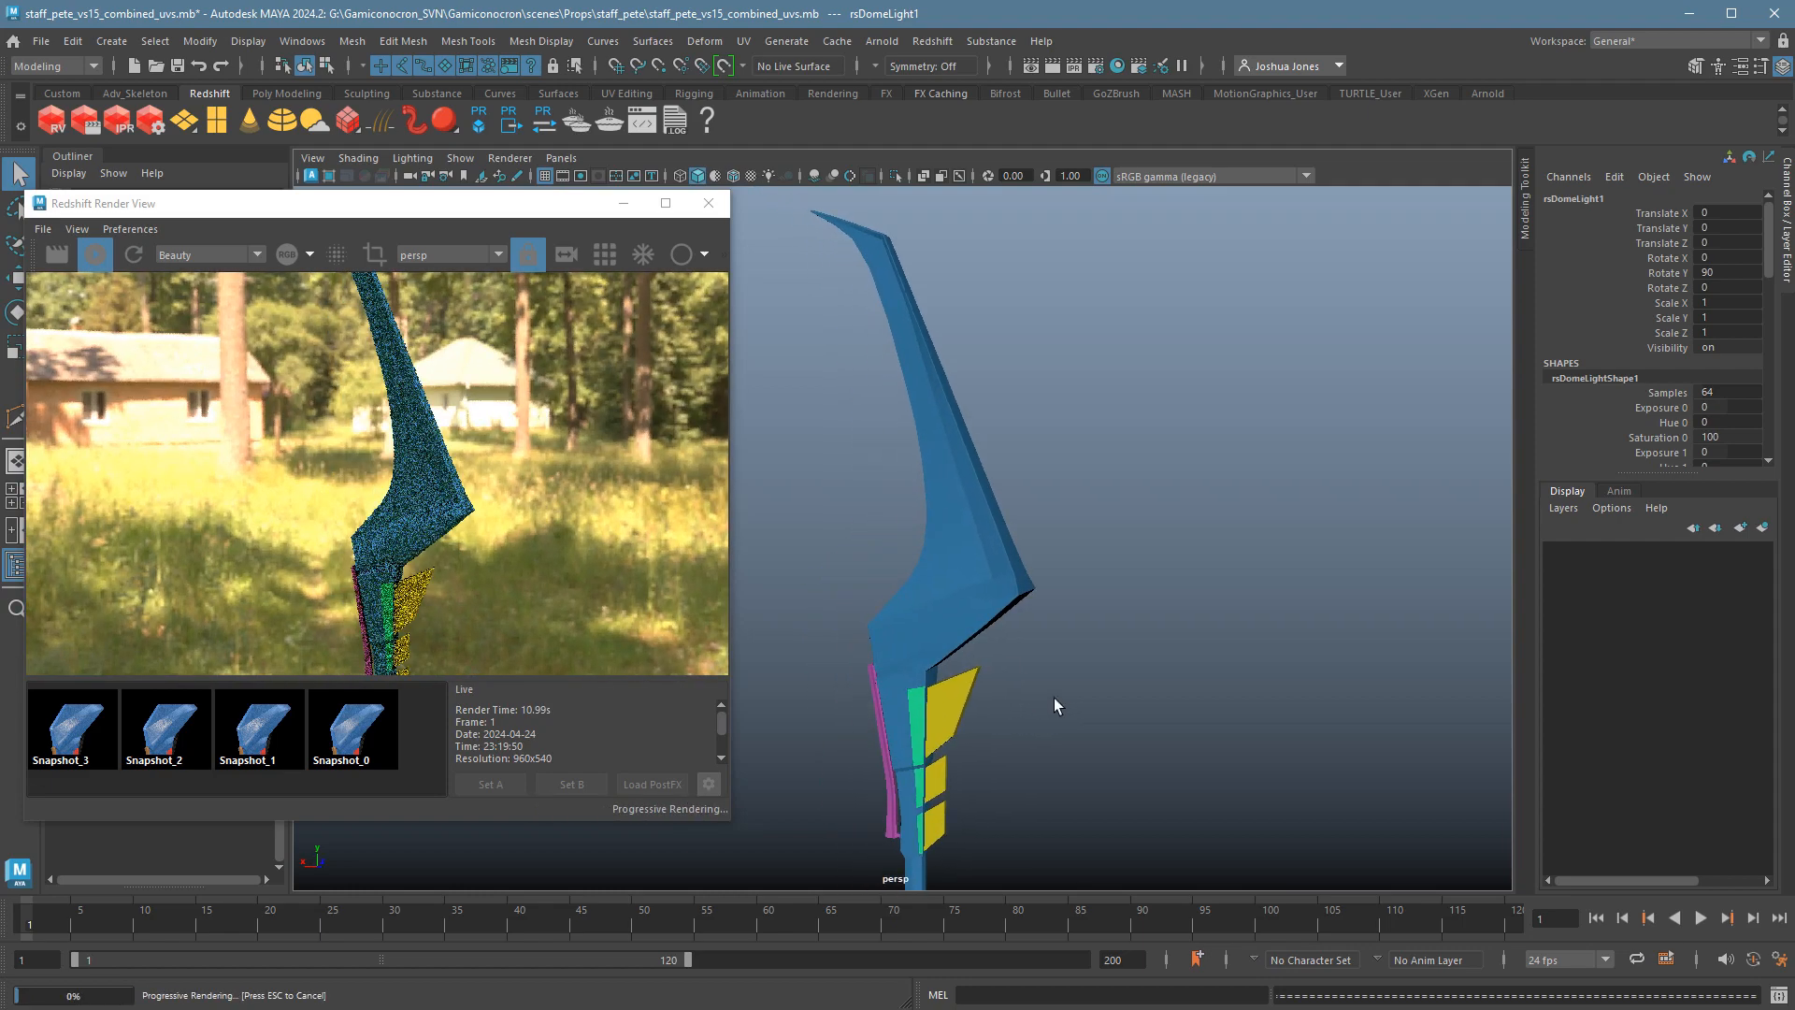
pyautogui.keyDown('alt'); pyautogui.moveTo(994, 643); pyautogui.dragTo(1103, 621); pyautogui.keyUp('alt')
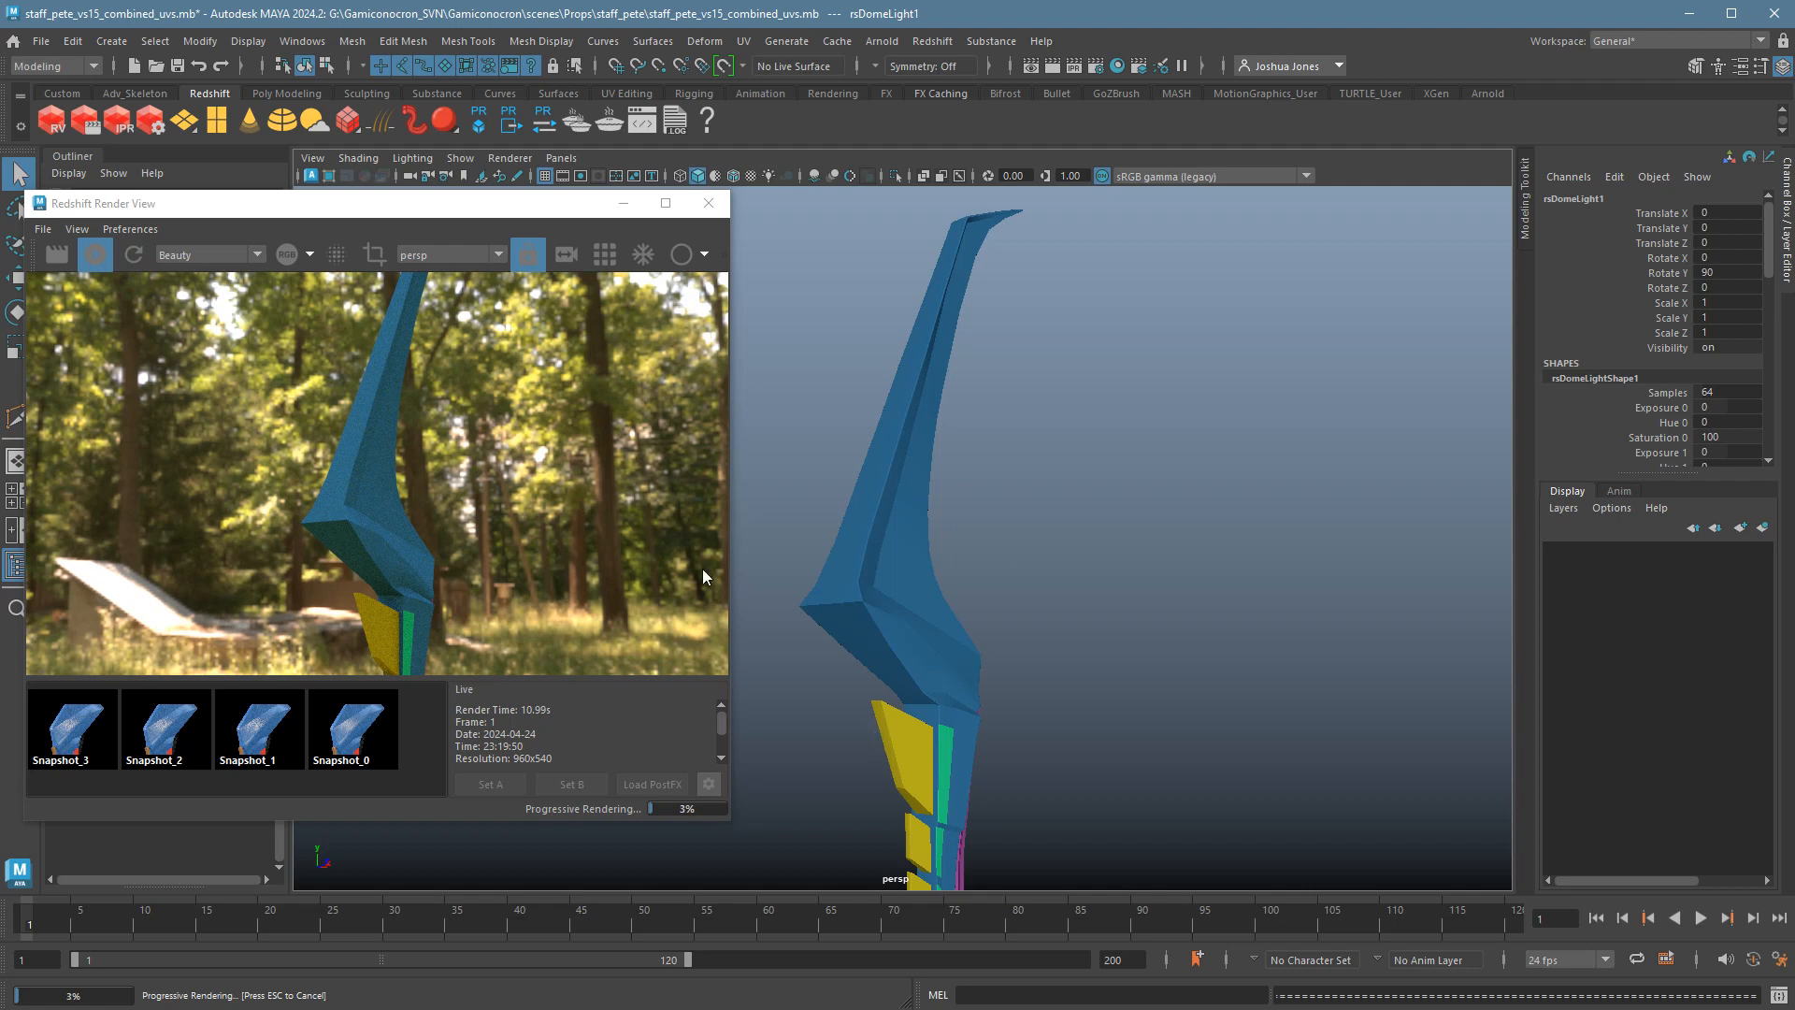
# Turn off the dome light's environment background, close its attributes, and move the Redshift Render View out of the way.
pyautogui.moveTo(374, 216); pyautogui.dragTo(1209, 299)
pyautogui.hotkey('ctrl', 'a')
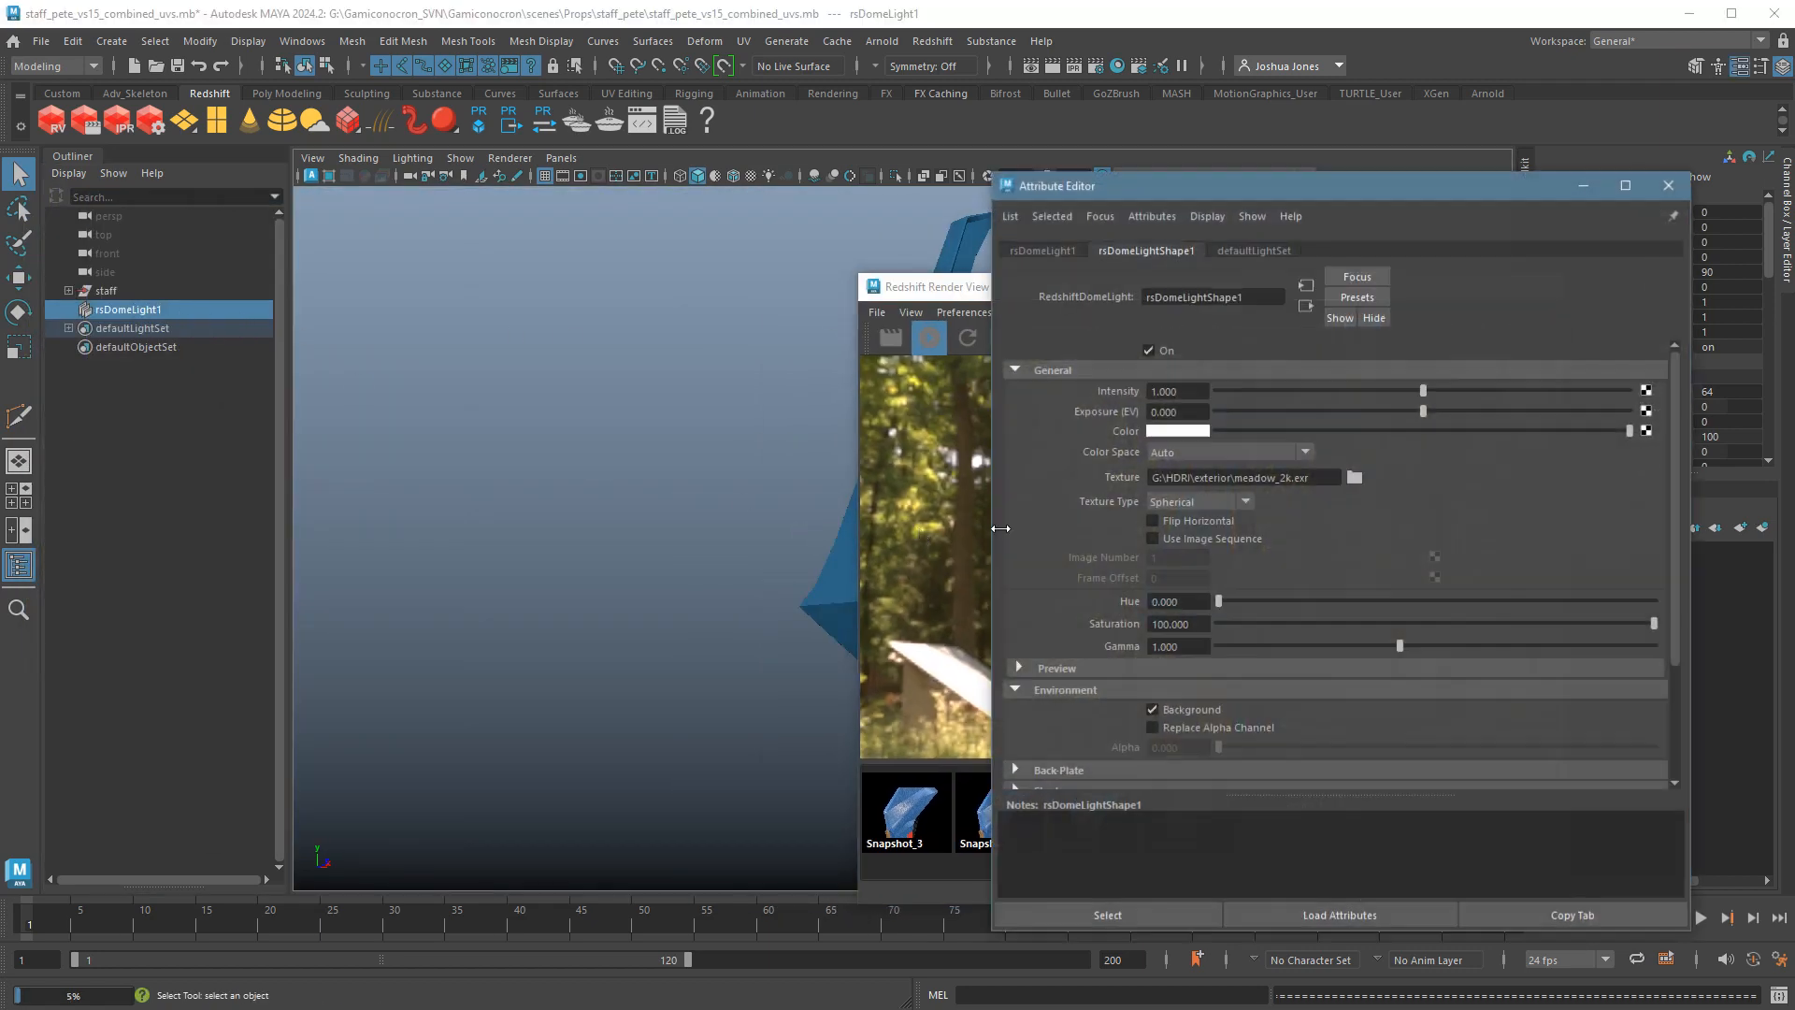
pyautogui.moveTo(1300, 208); pyautogui.dragTo(417, 219)
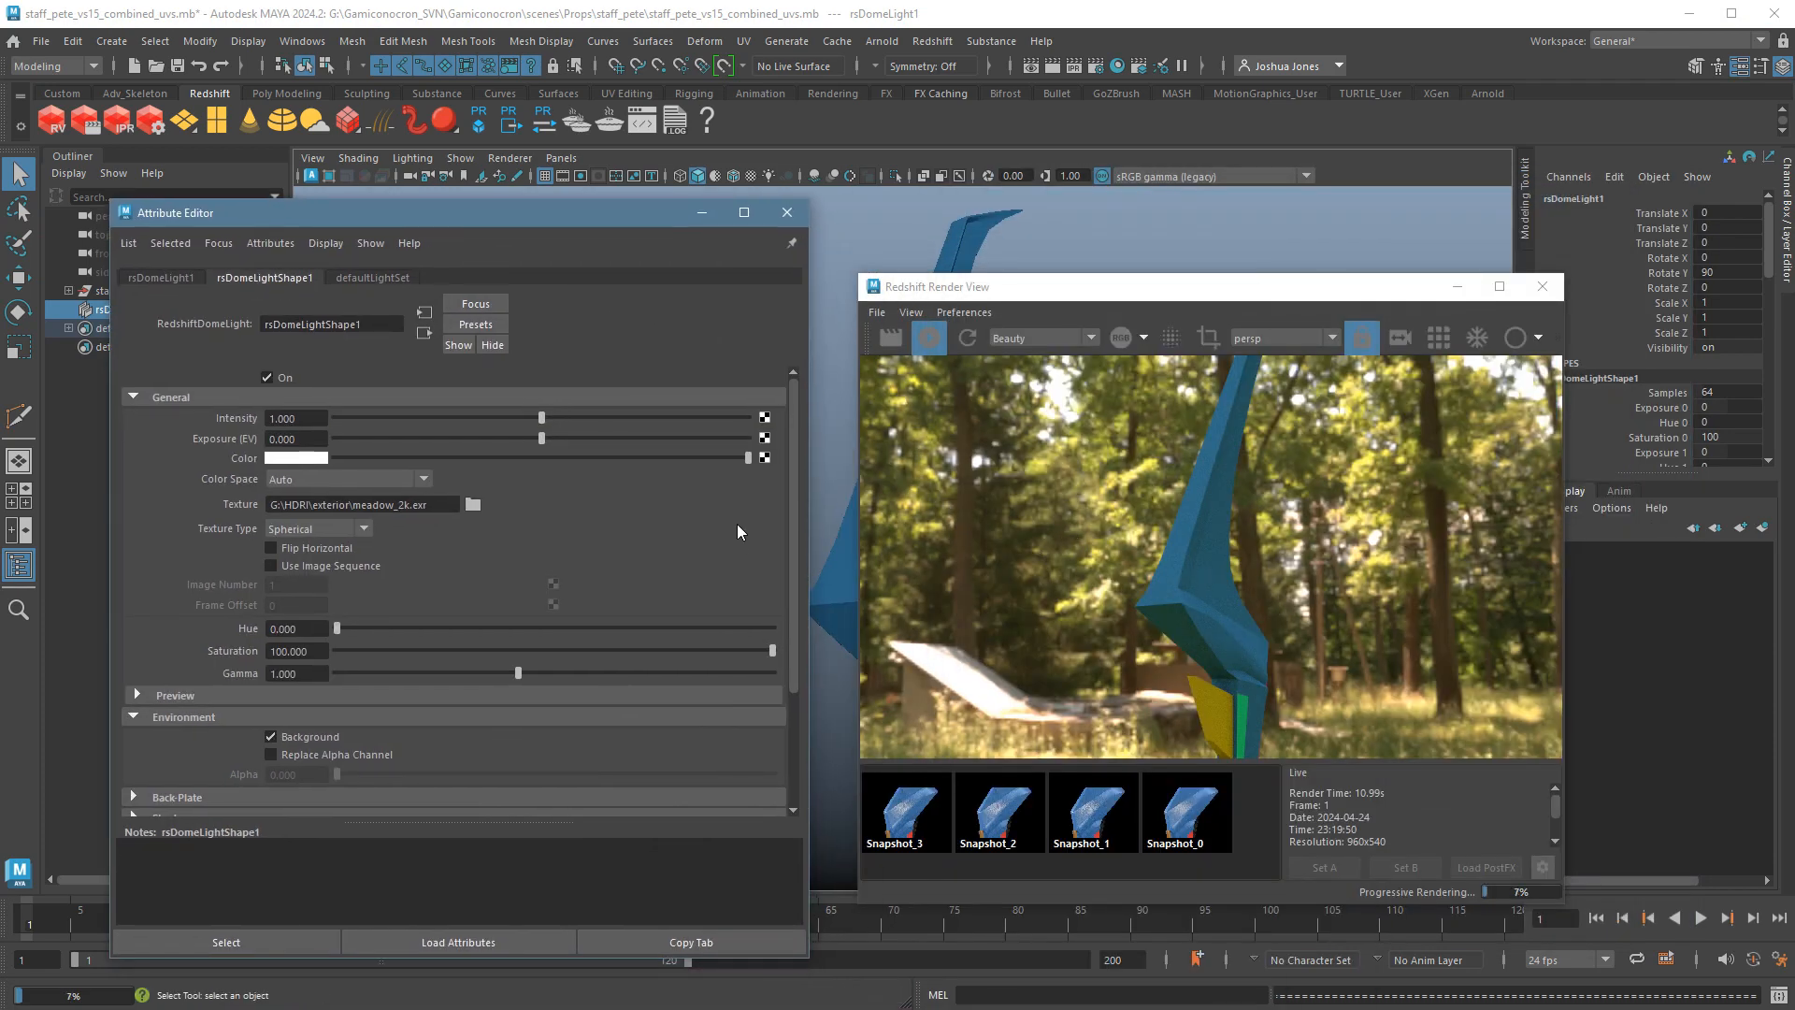
pyautogui.click(133, 716)
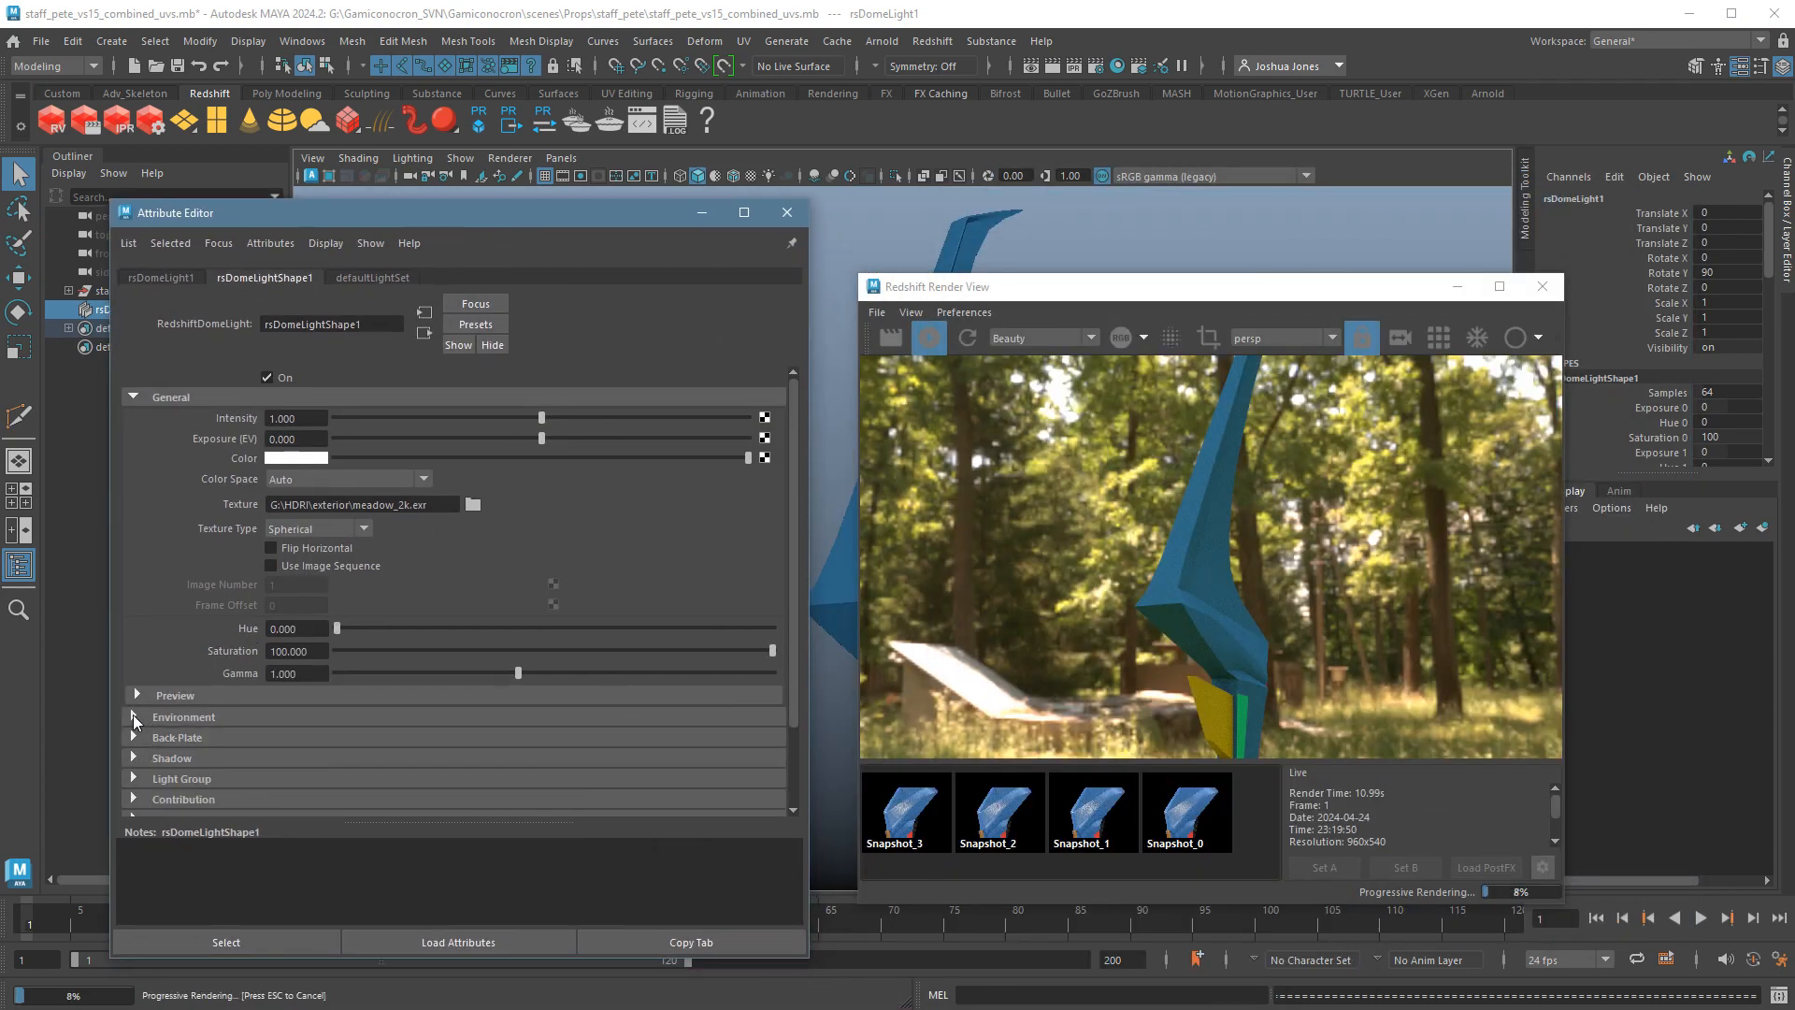
pyautogui.click(133, 715)
pyautogui.click(298, 738)
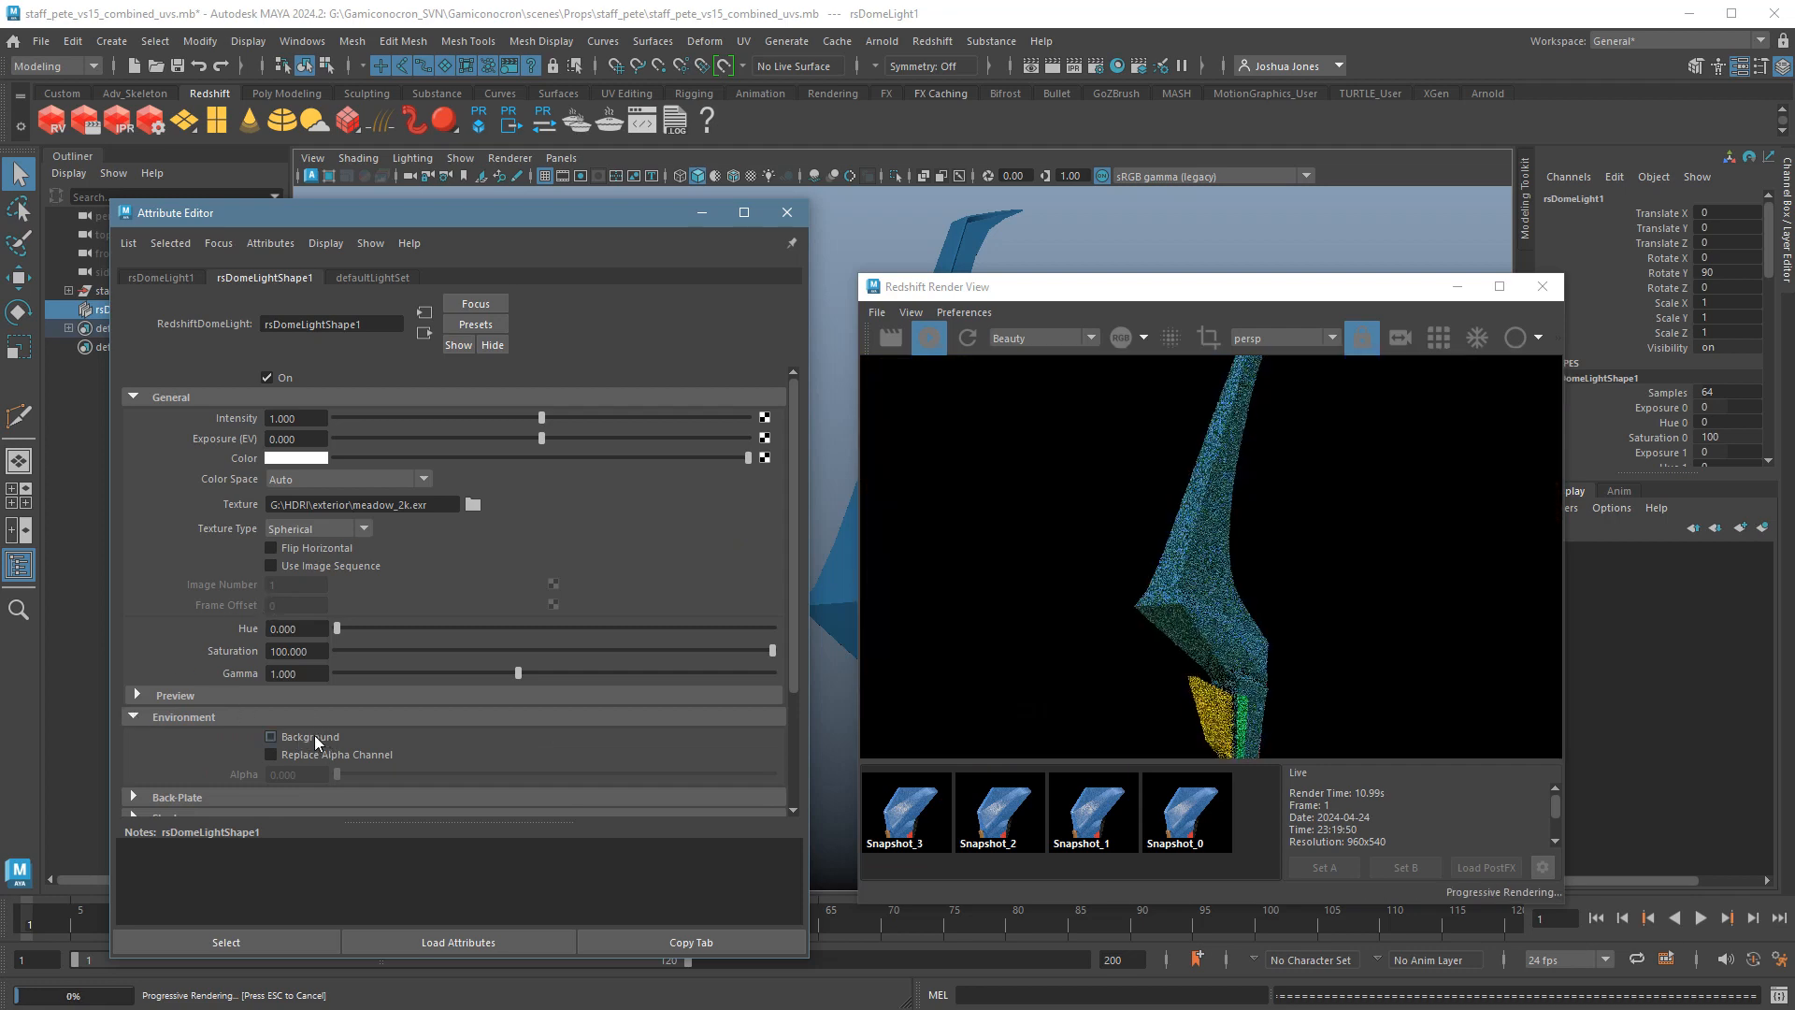
pyautogui.click(786, 212)
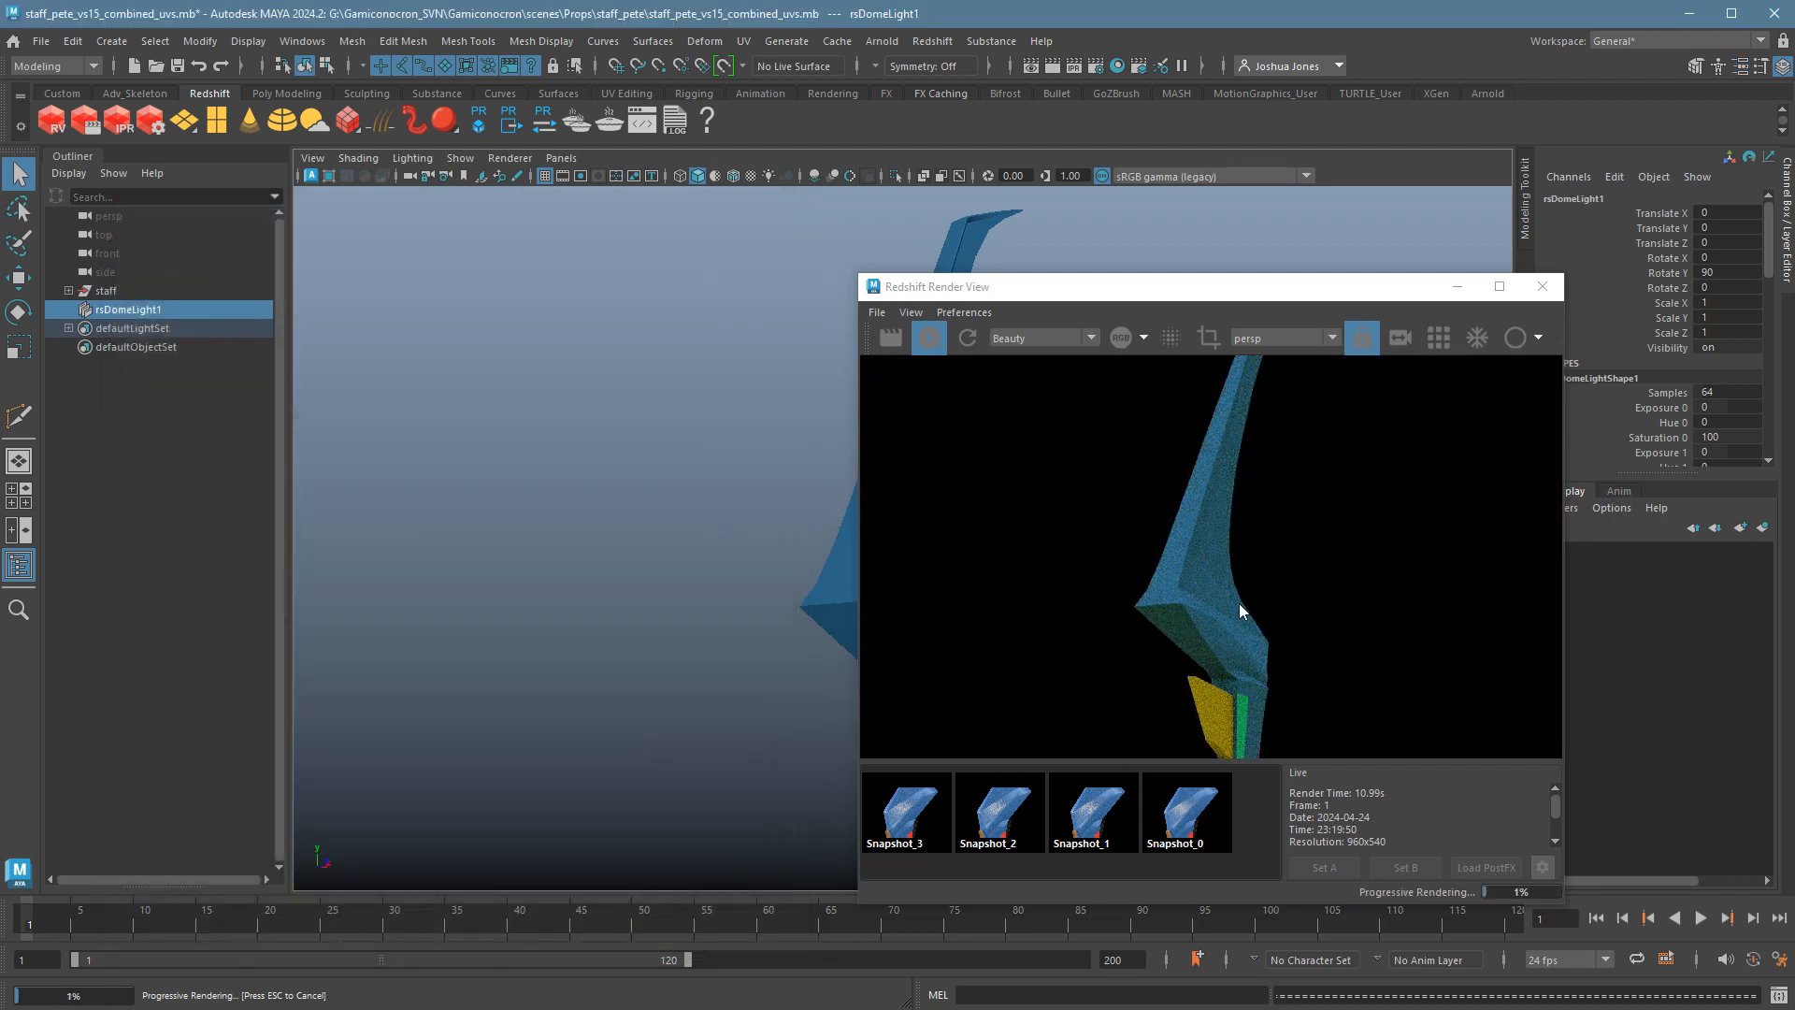
pyautogui.moveTo(1209, 299); pyautogui.dragTo(0, 370)
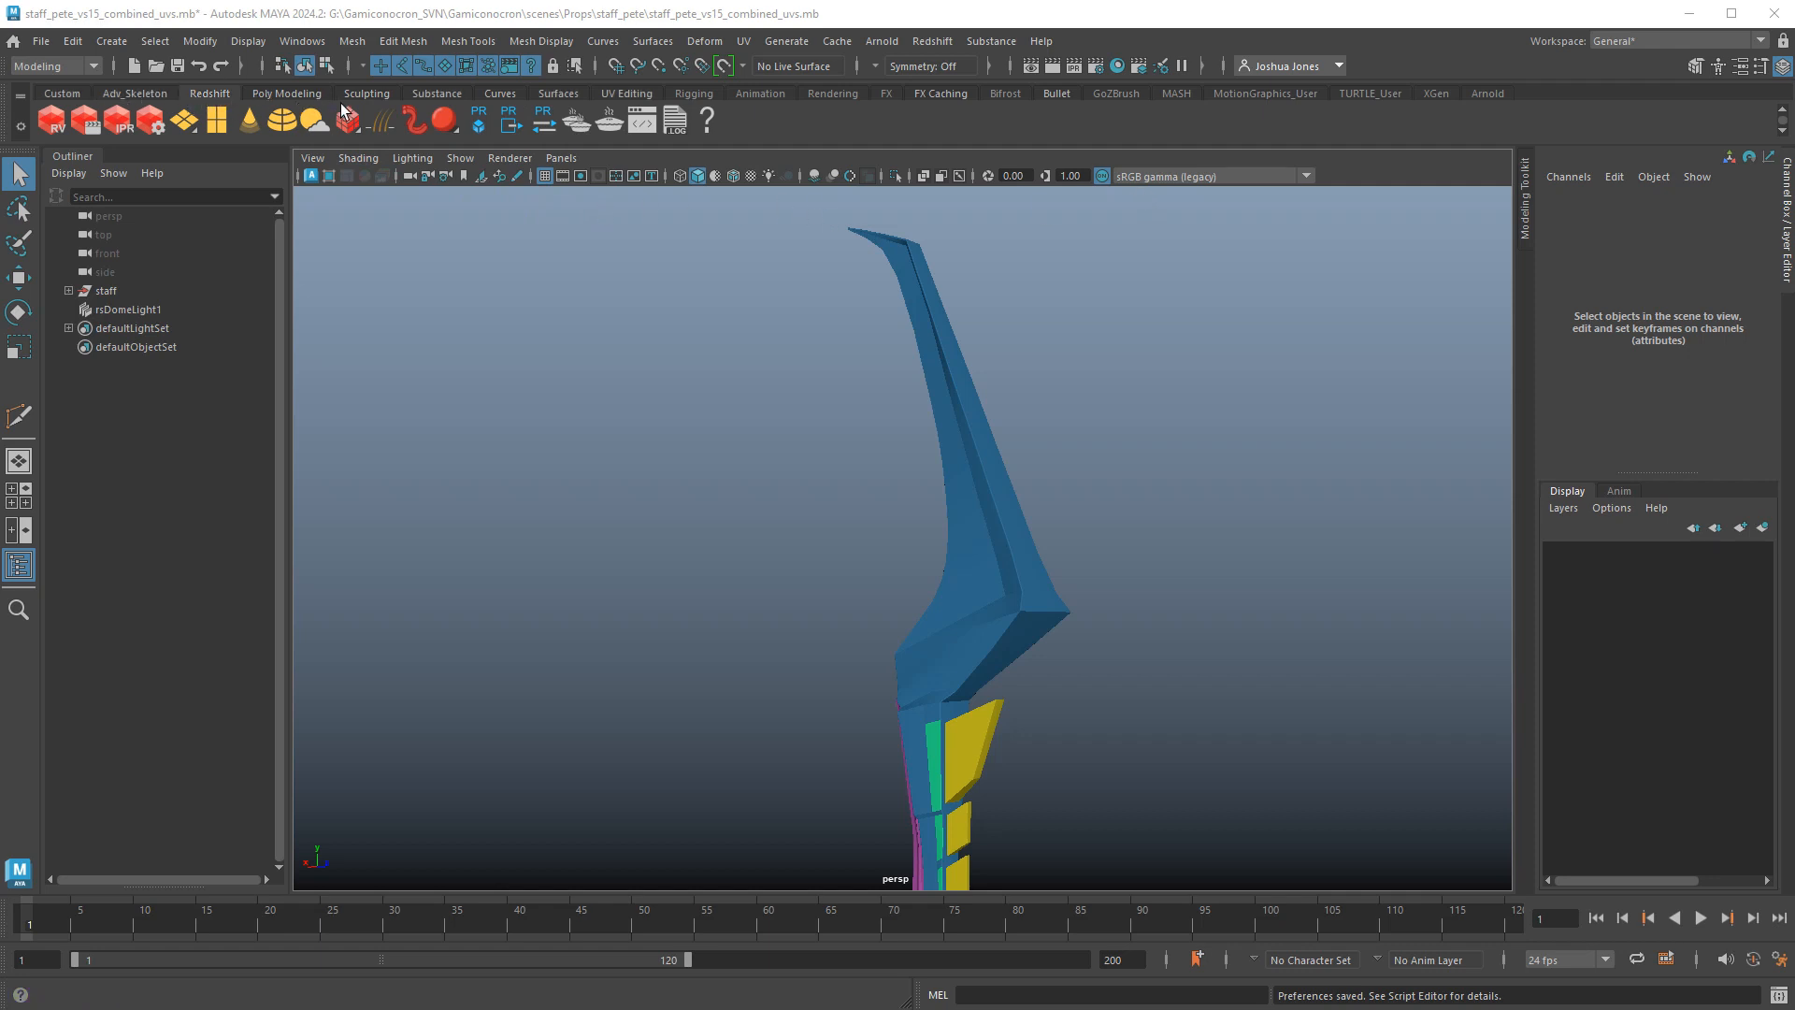
# Check in the Plug-in Manager whether the Substance plug-ins are loaded, filtering the list by "substanc", and close it.
pyautogui.click(439, 96)
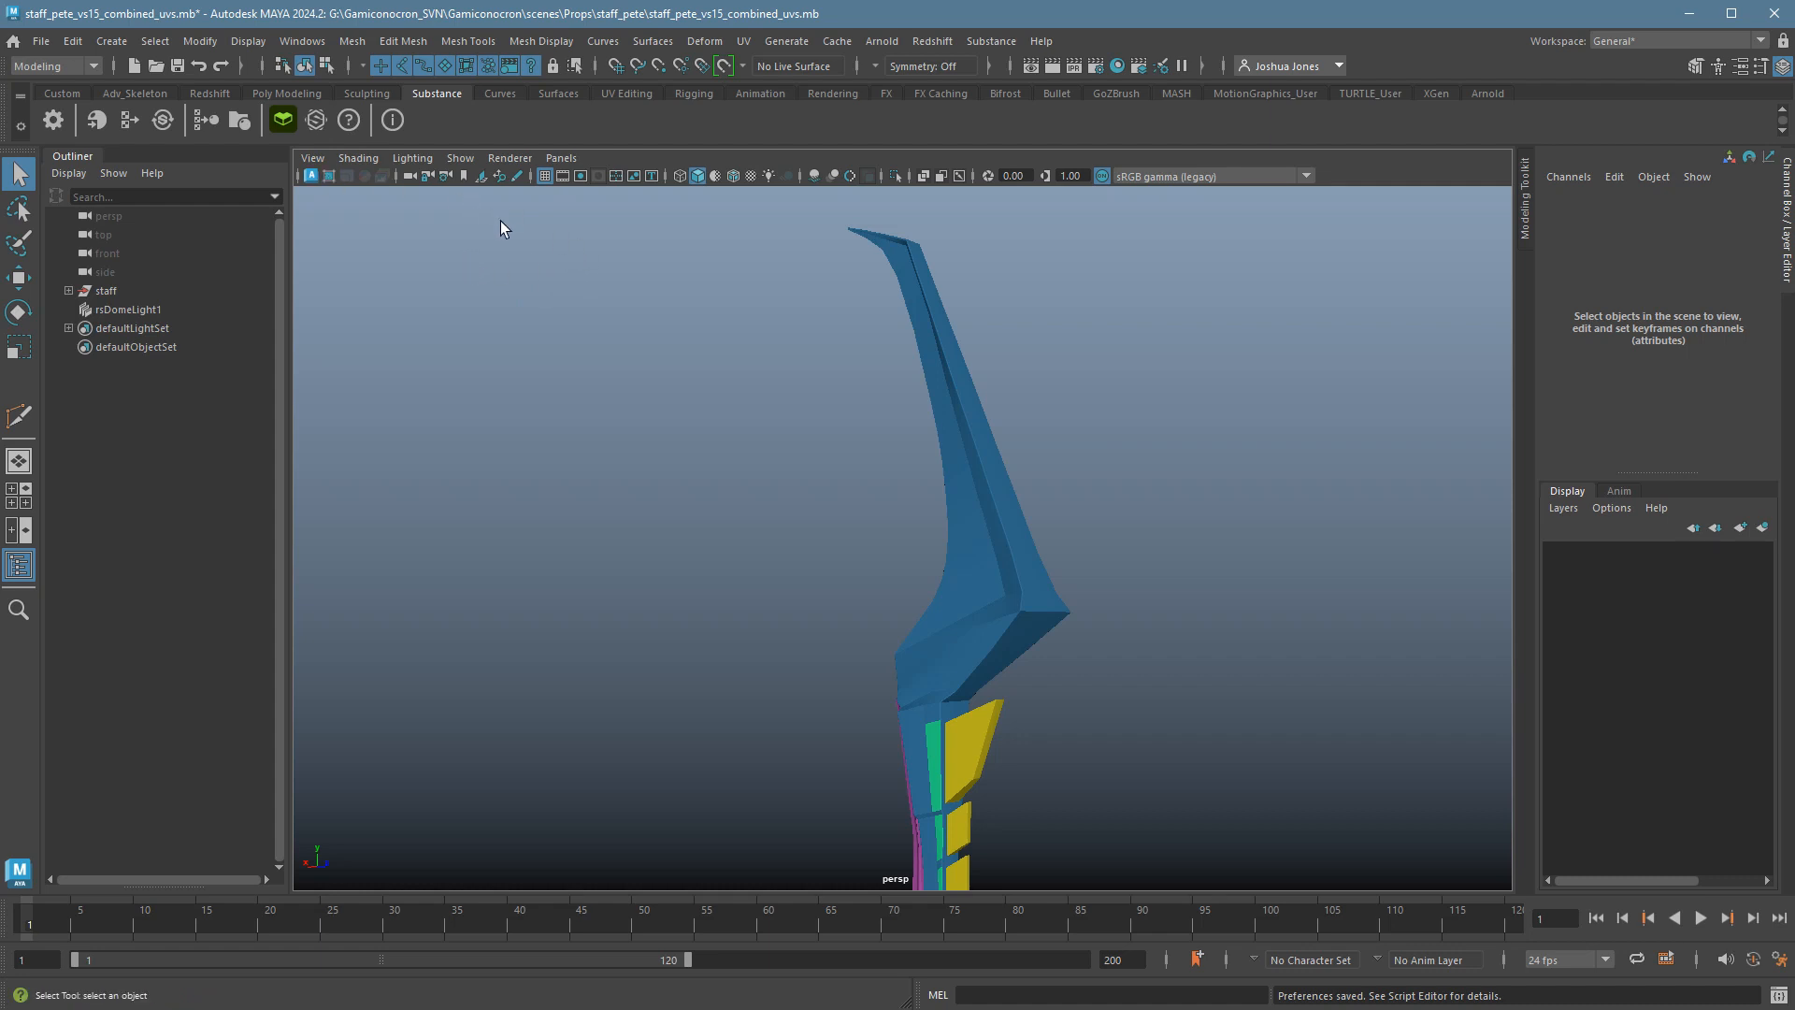
pyautogui.click(304, 47)
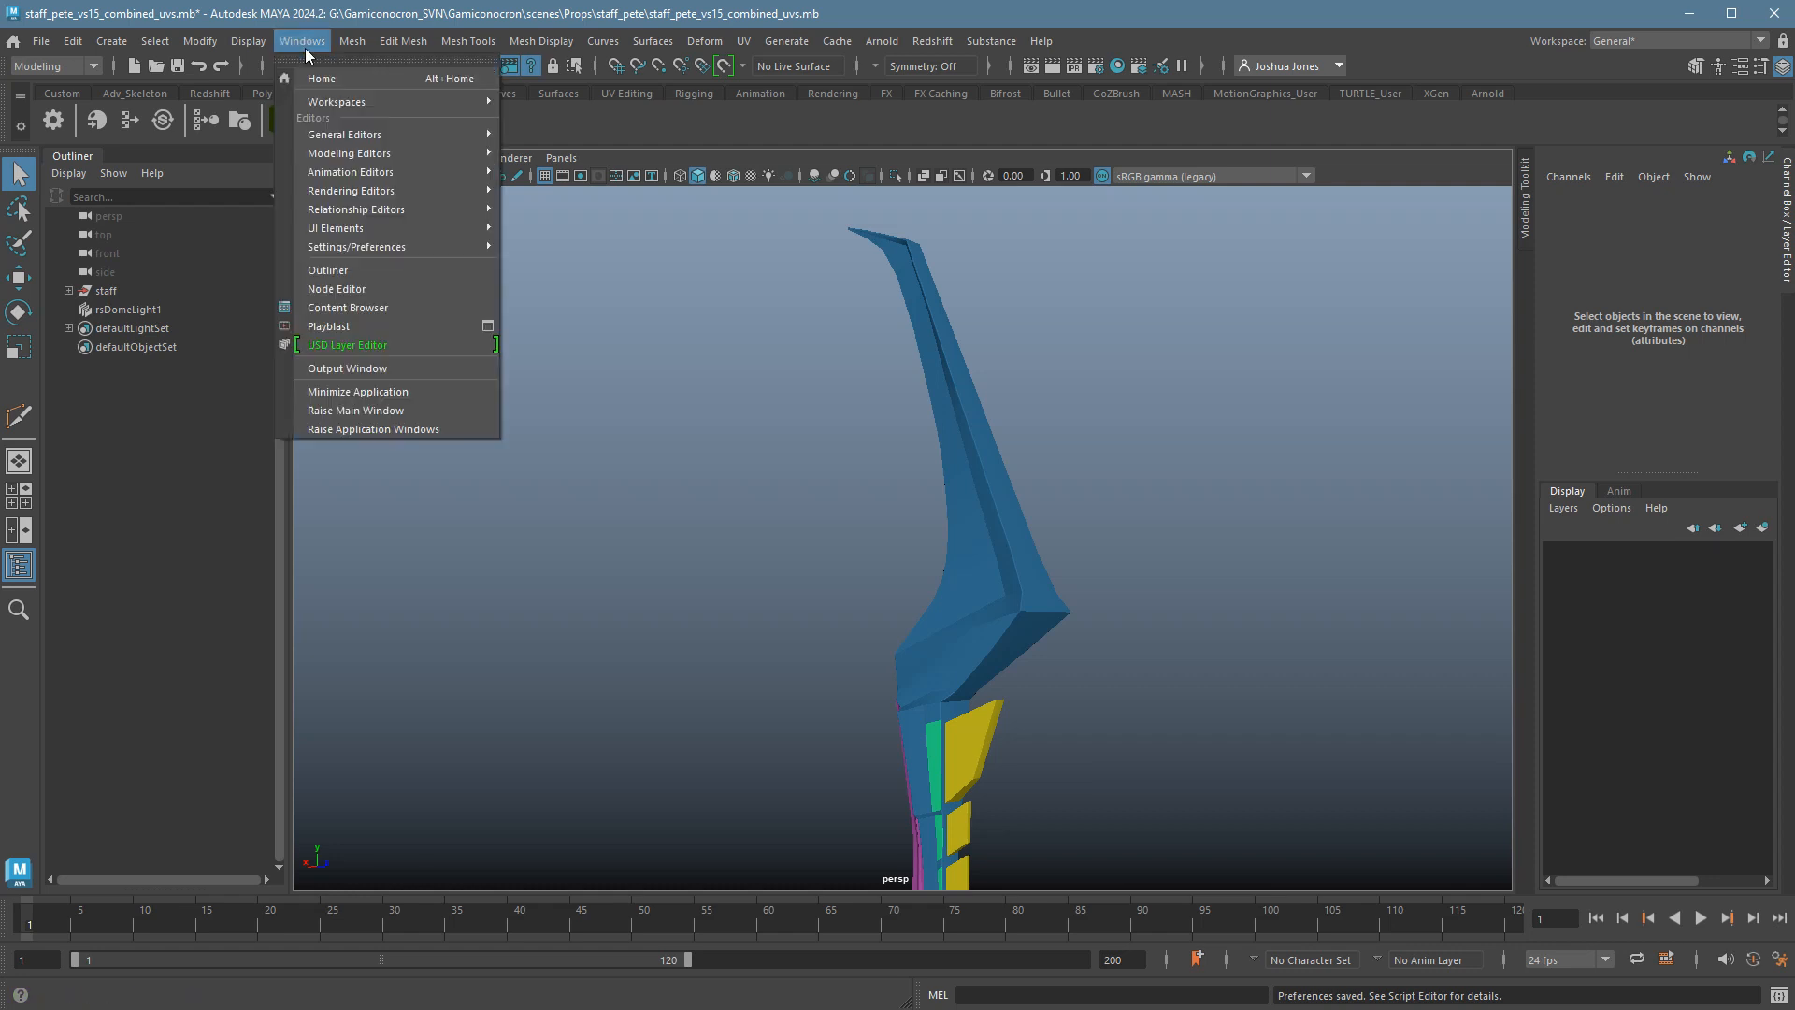
pyautogui.moveTo(393, 247)
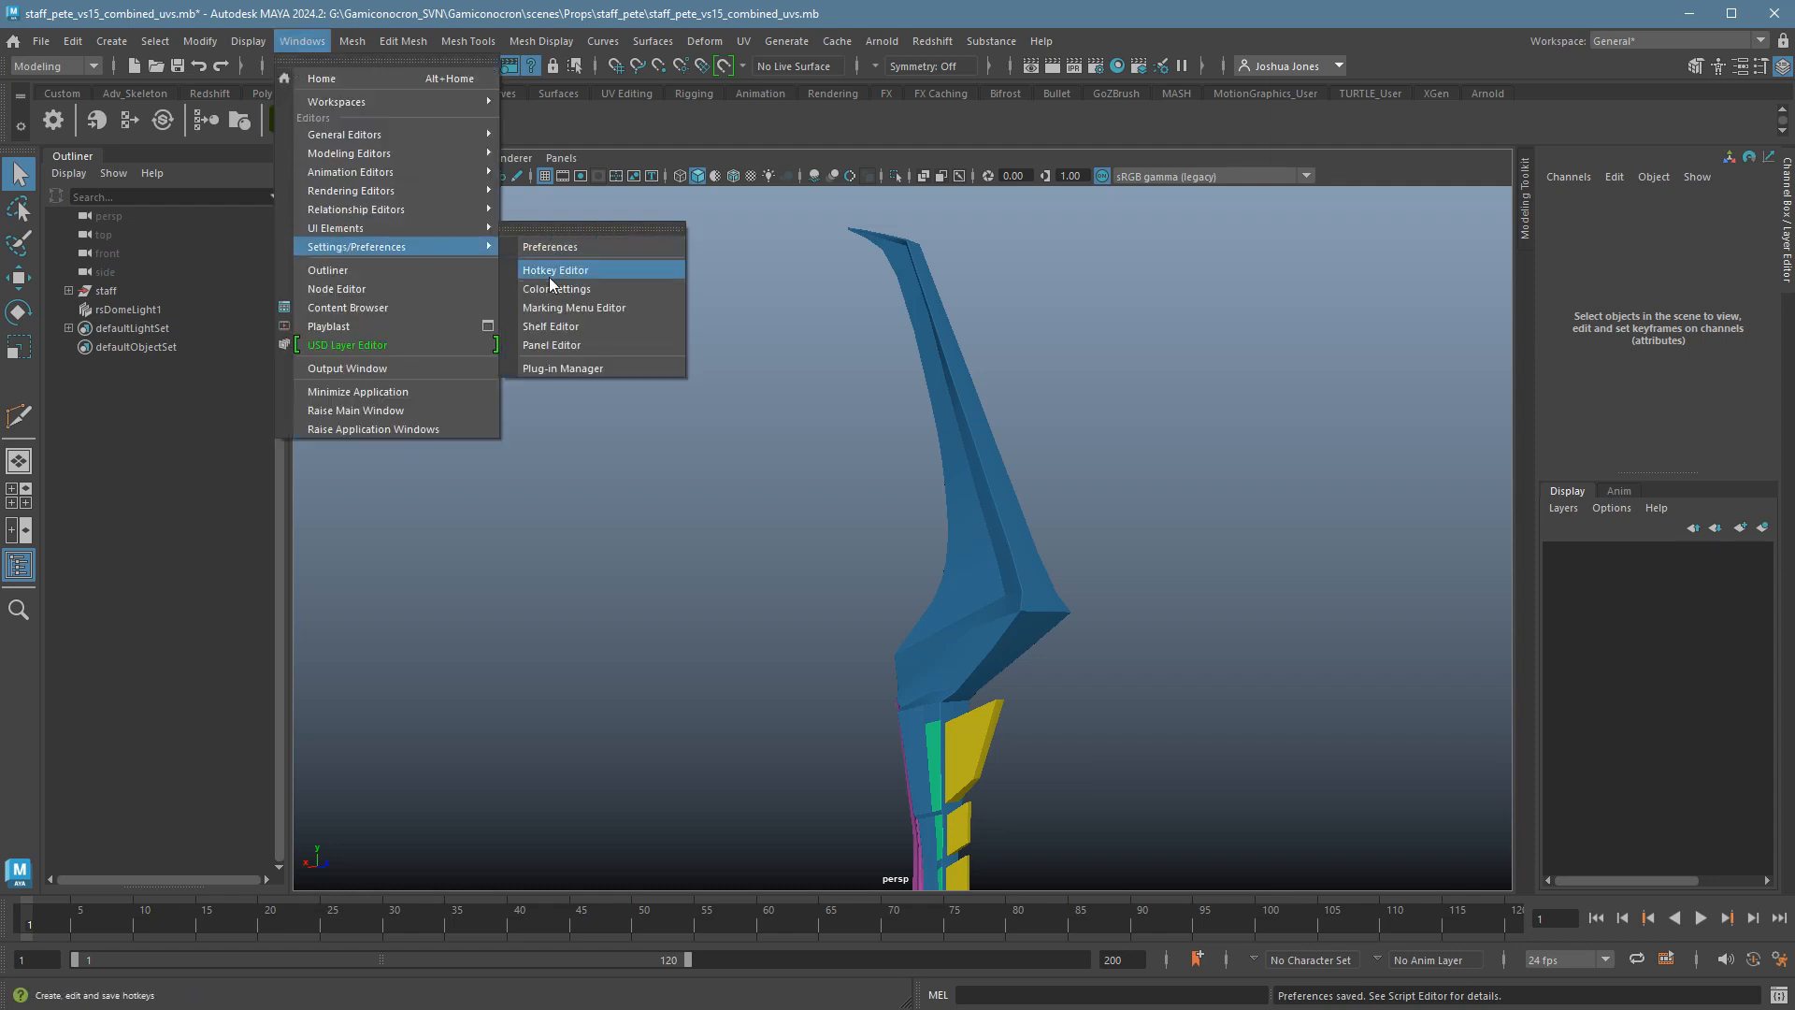
pyautogui.click(553, 372)
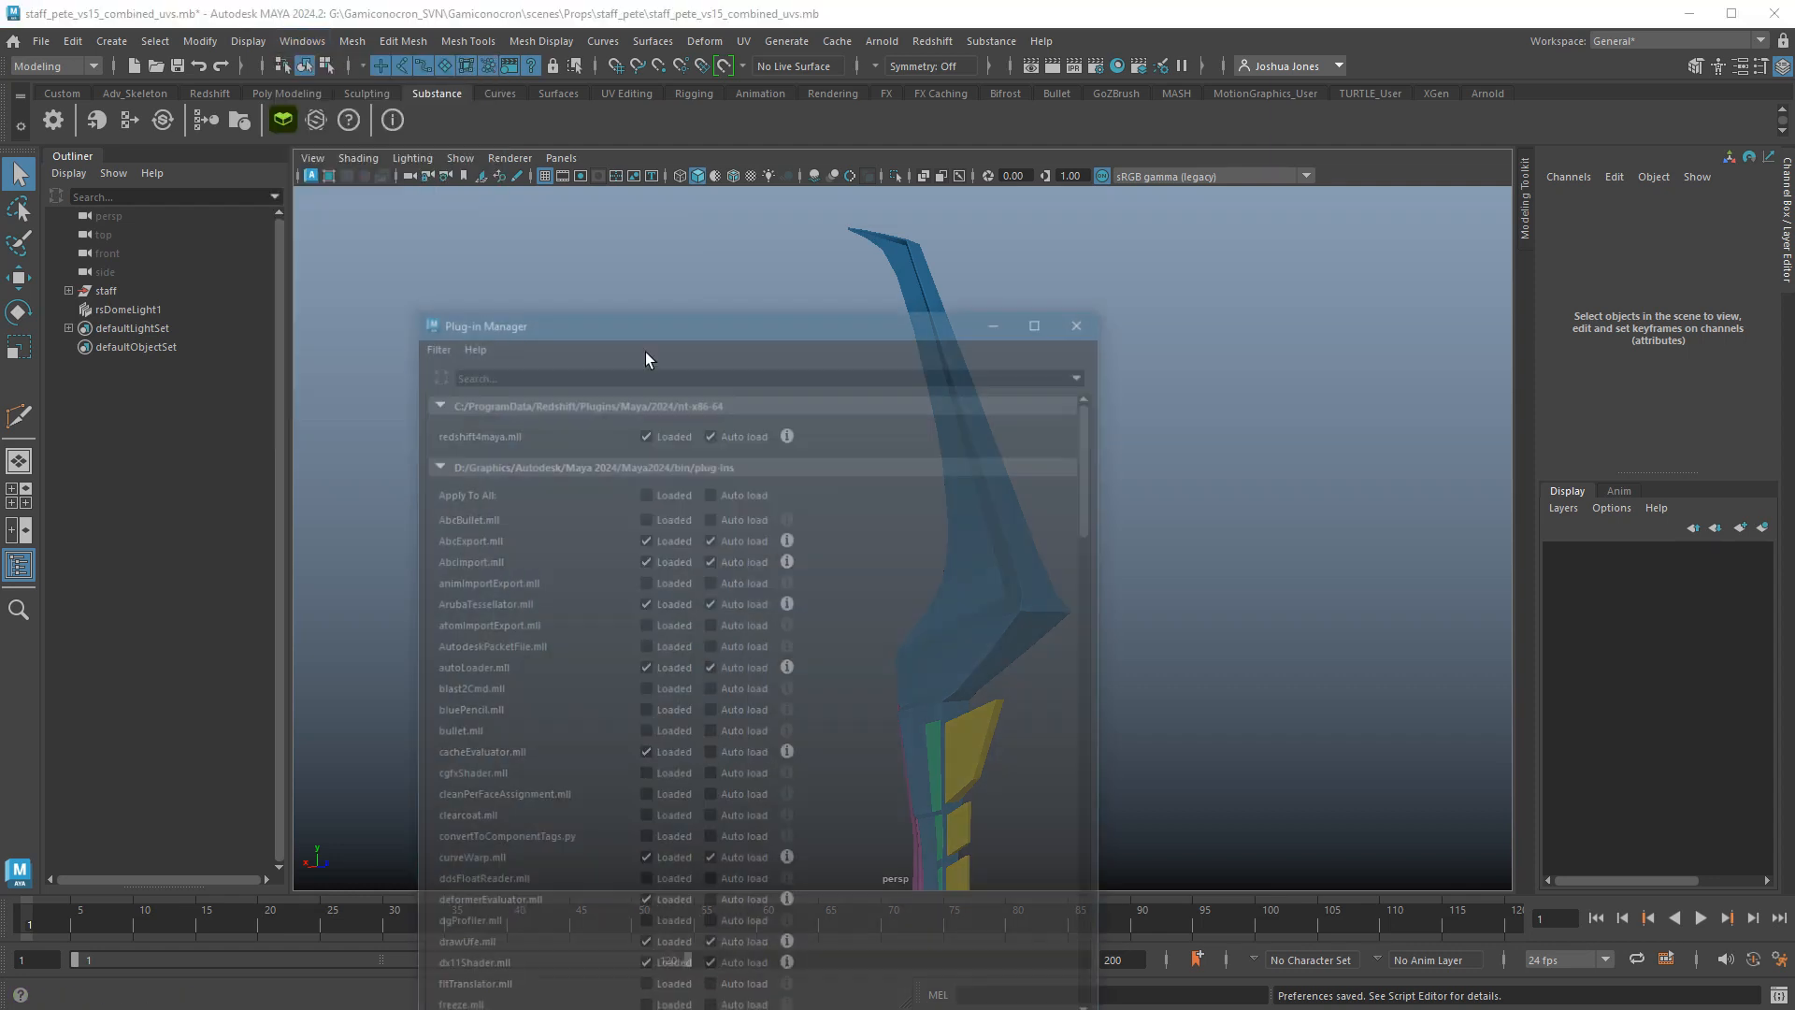
pyautogui.moveTo(657, 317); pyautogui.dragTo(946, 204)
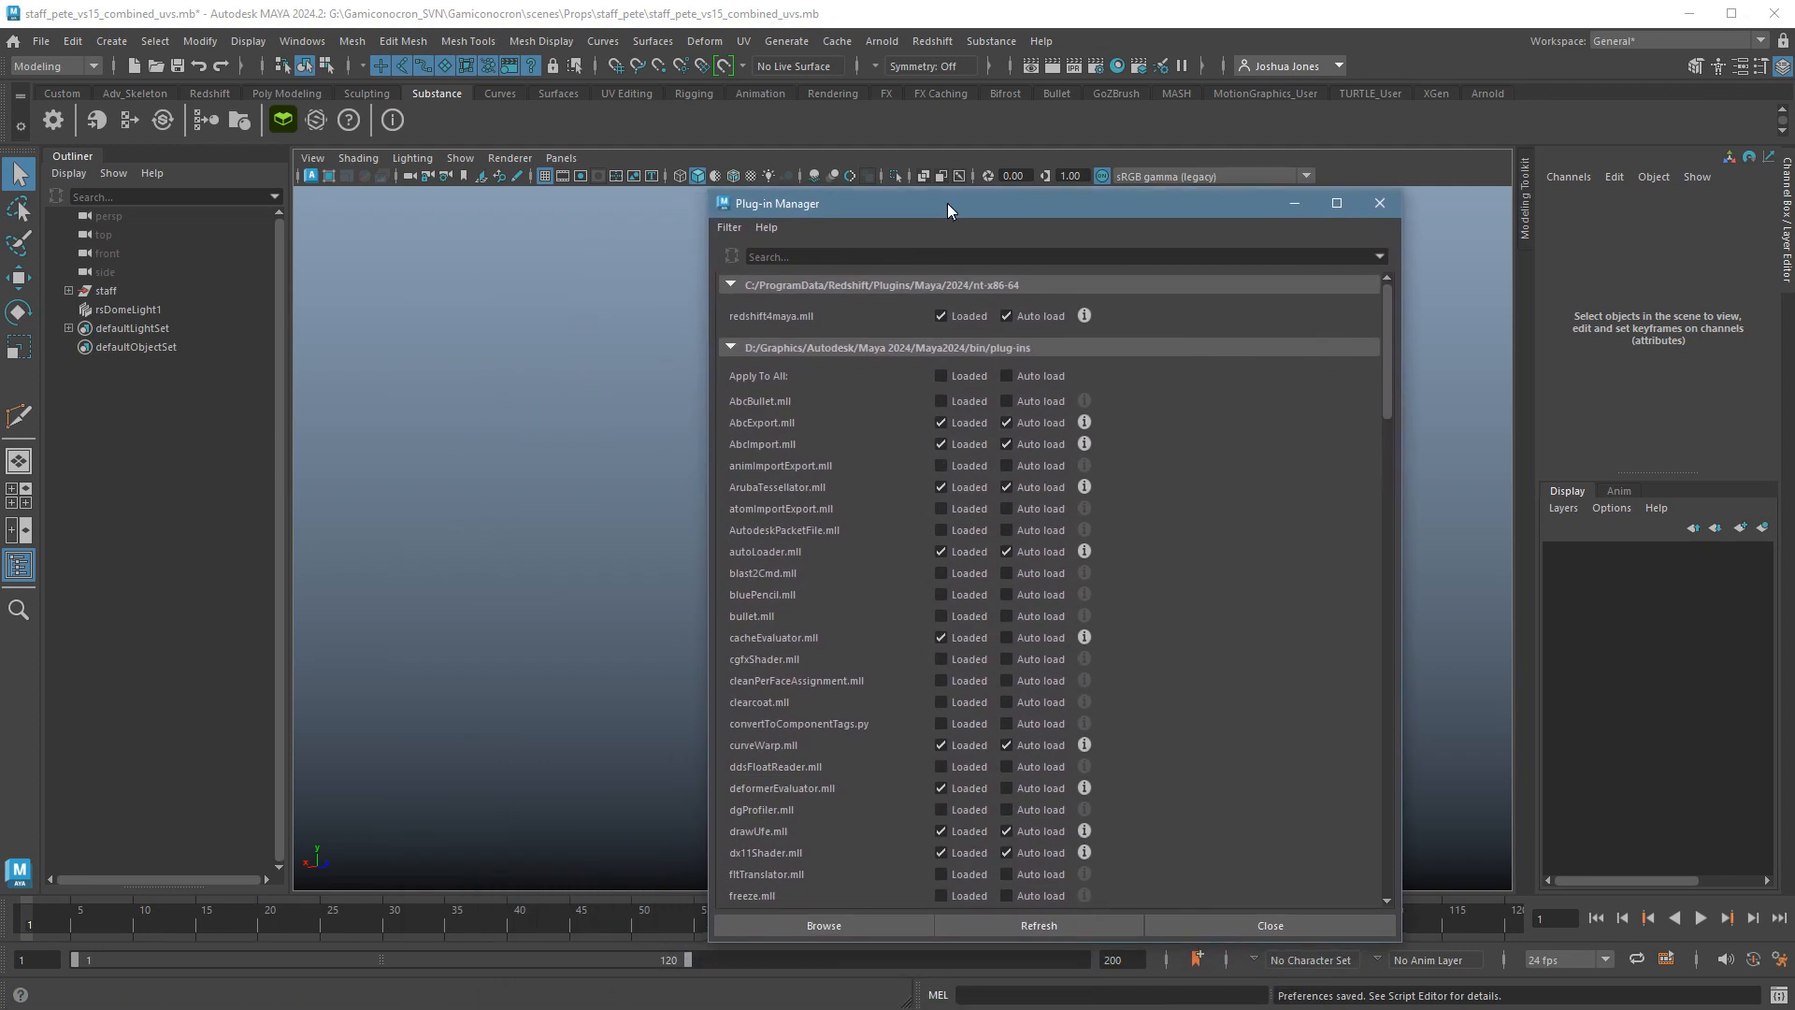
pyautogui.click(808, 270)
pyautogui.write('s')
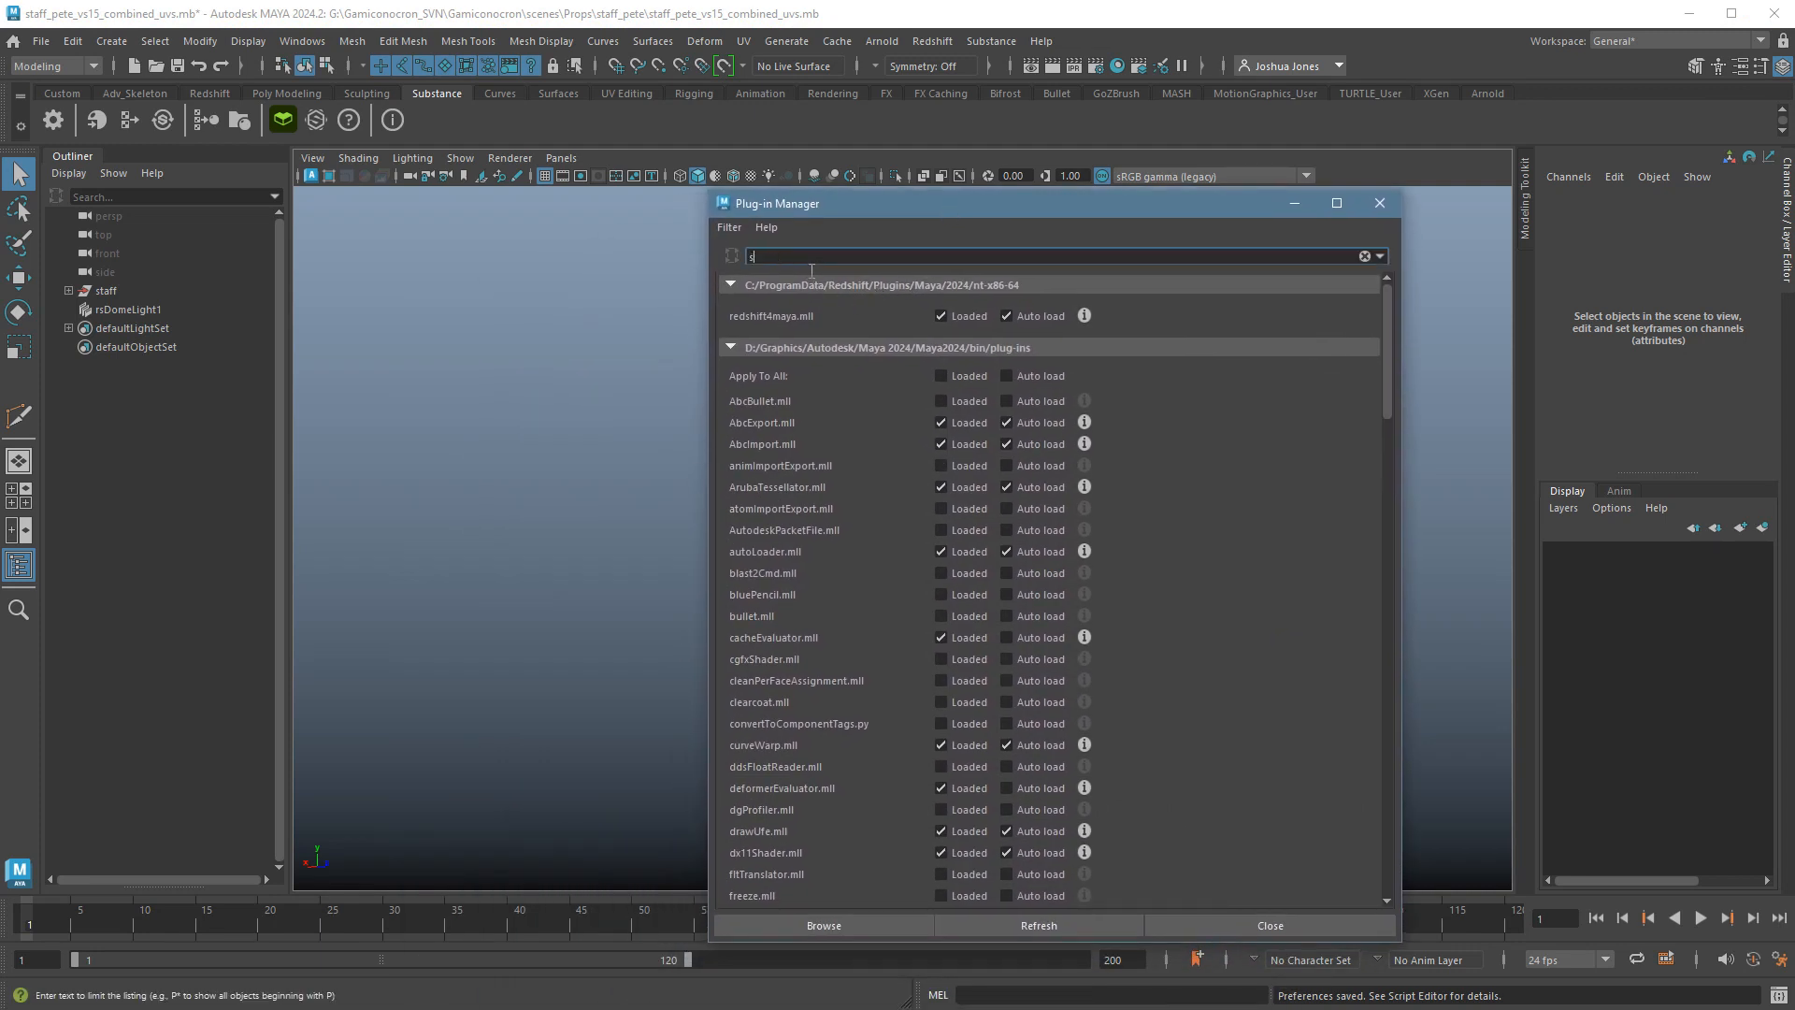
pyautogui.write('tanc')
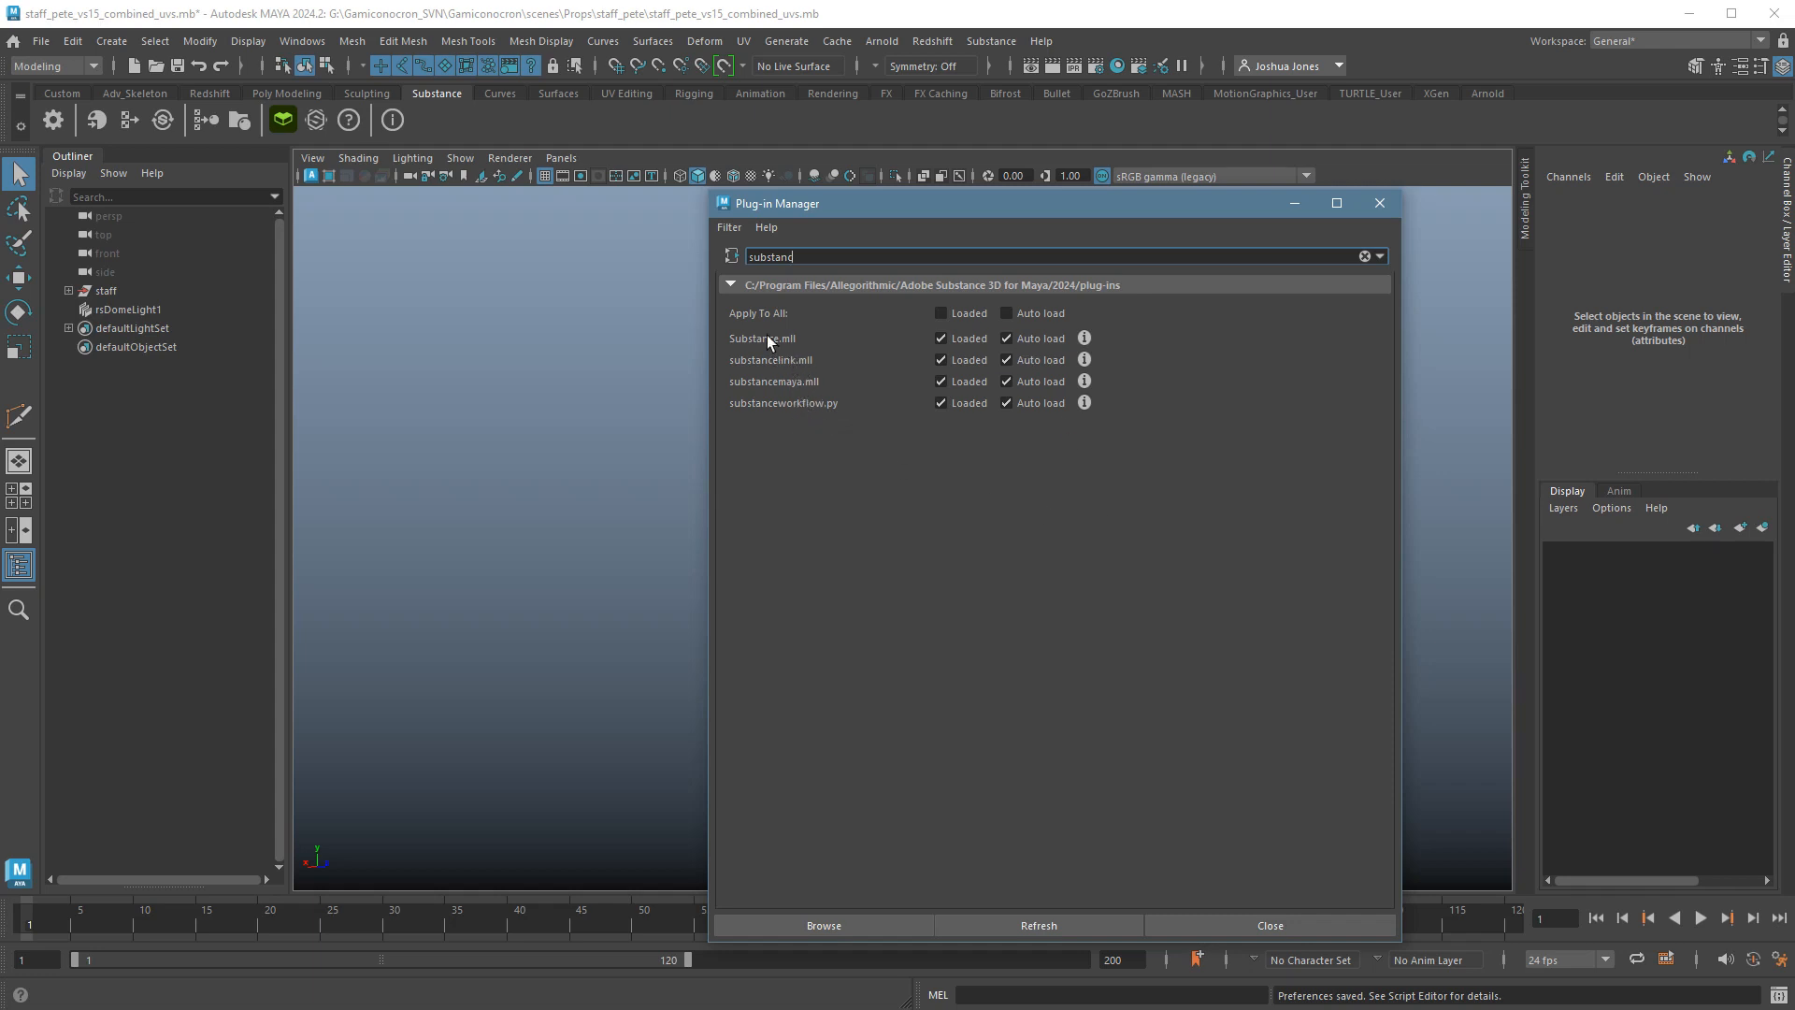
pyautogui.click(1379, 204)
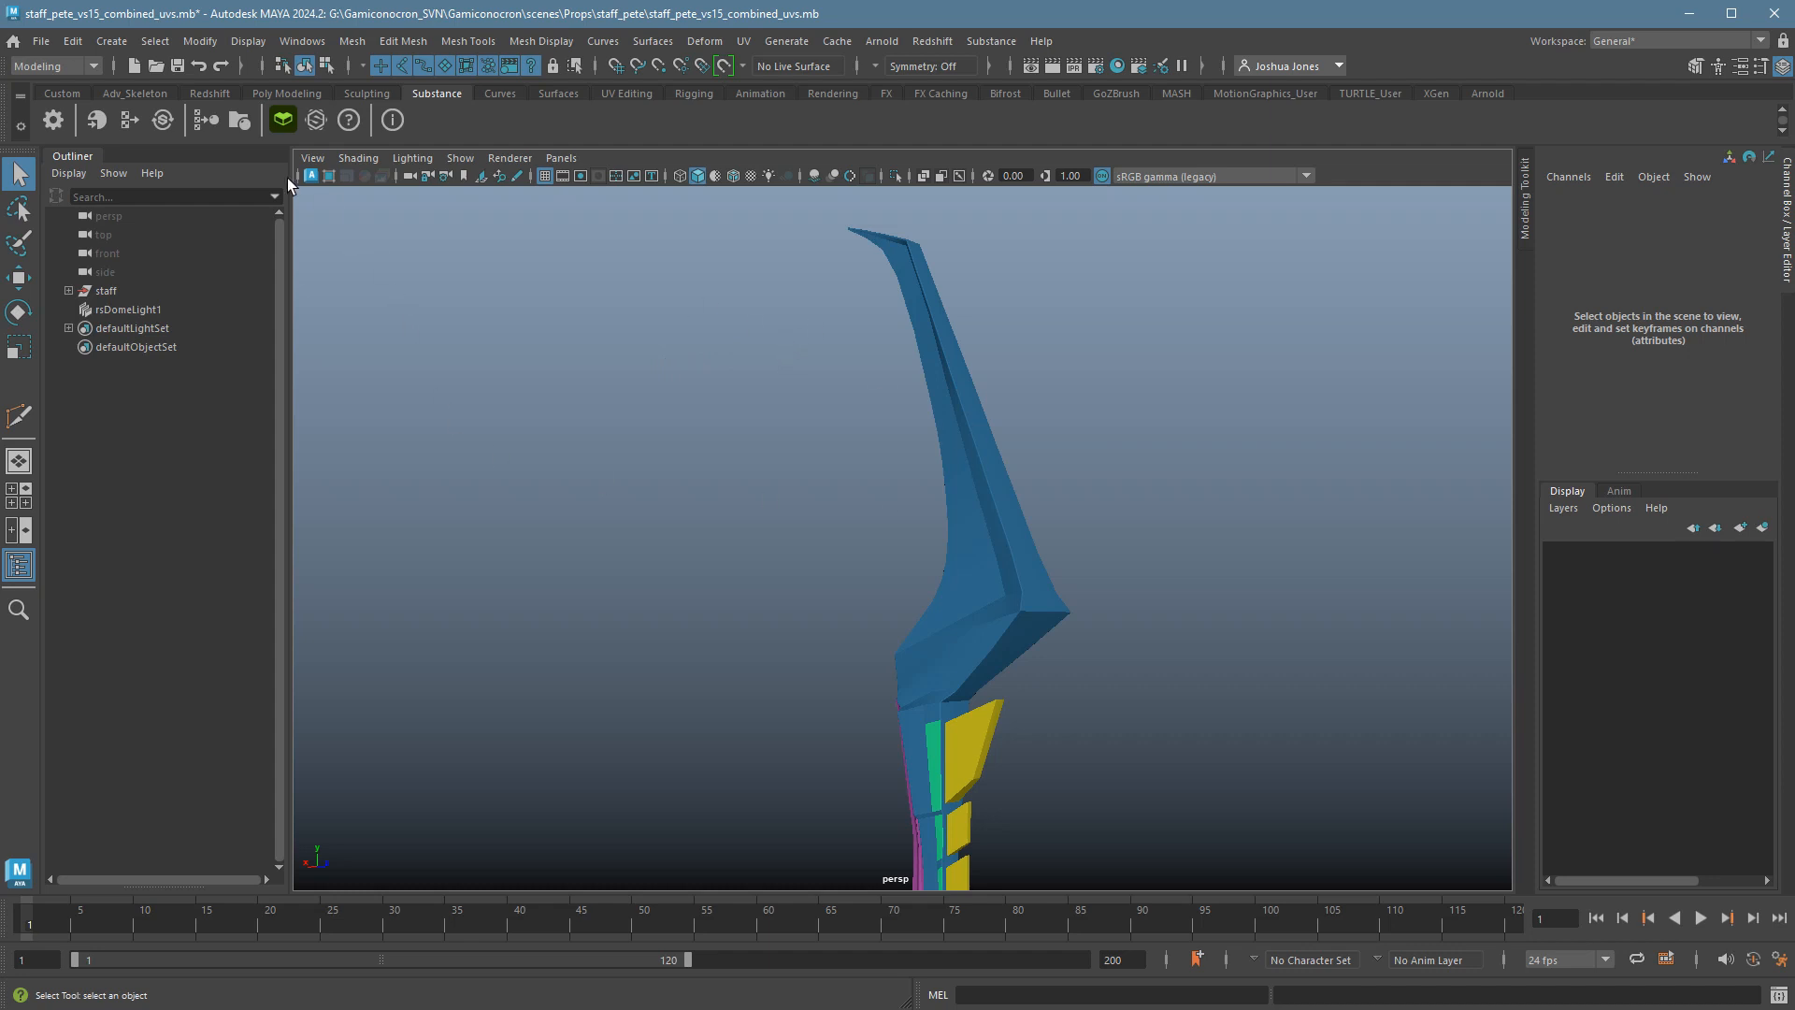
# Open the Substance Apply Workflow to Image Maps dialog and choose Redshift as the workflow.
pyautogui.click(209, 127)
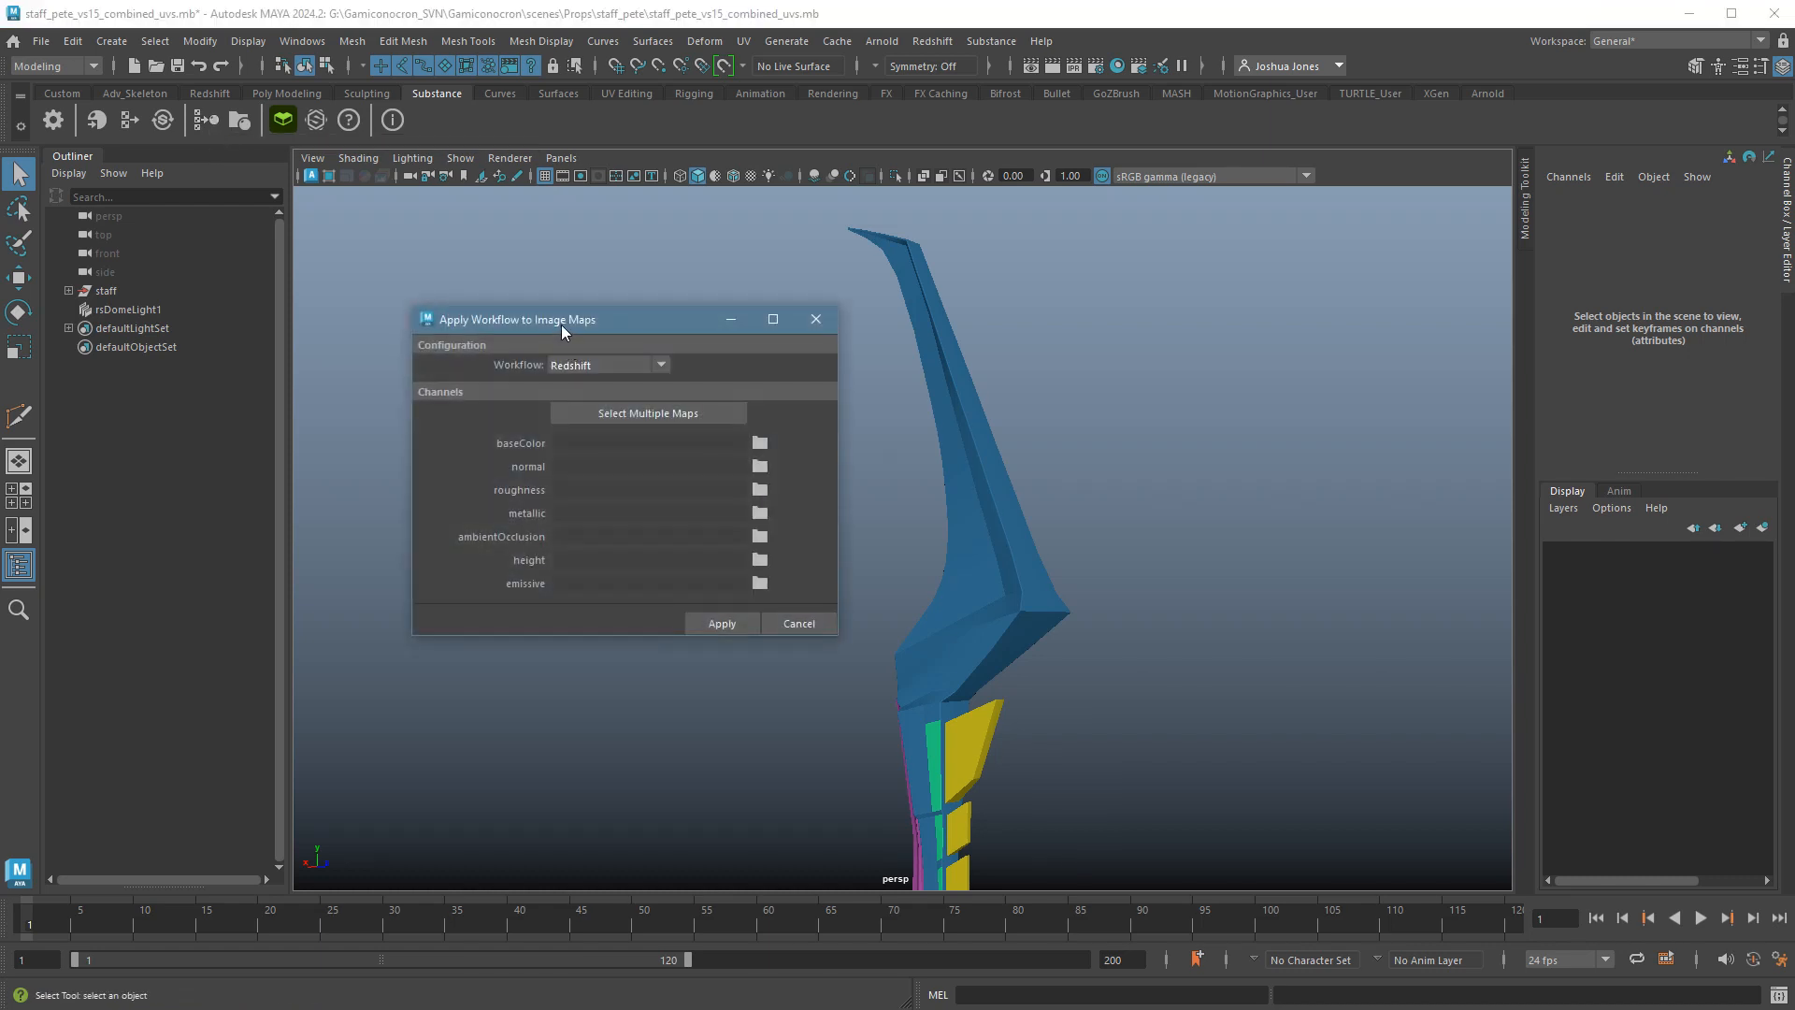
pyautogui.moveTo(561, 323); pyautogui.dragTo(568, 258)
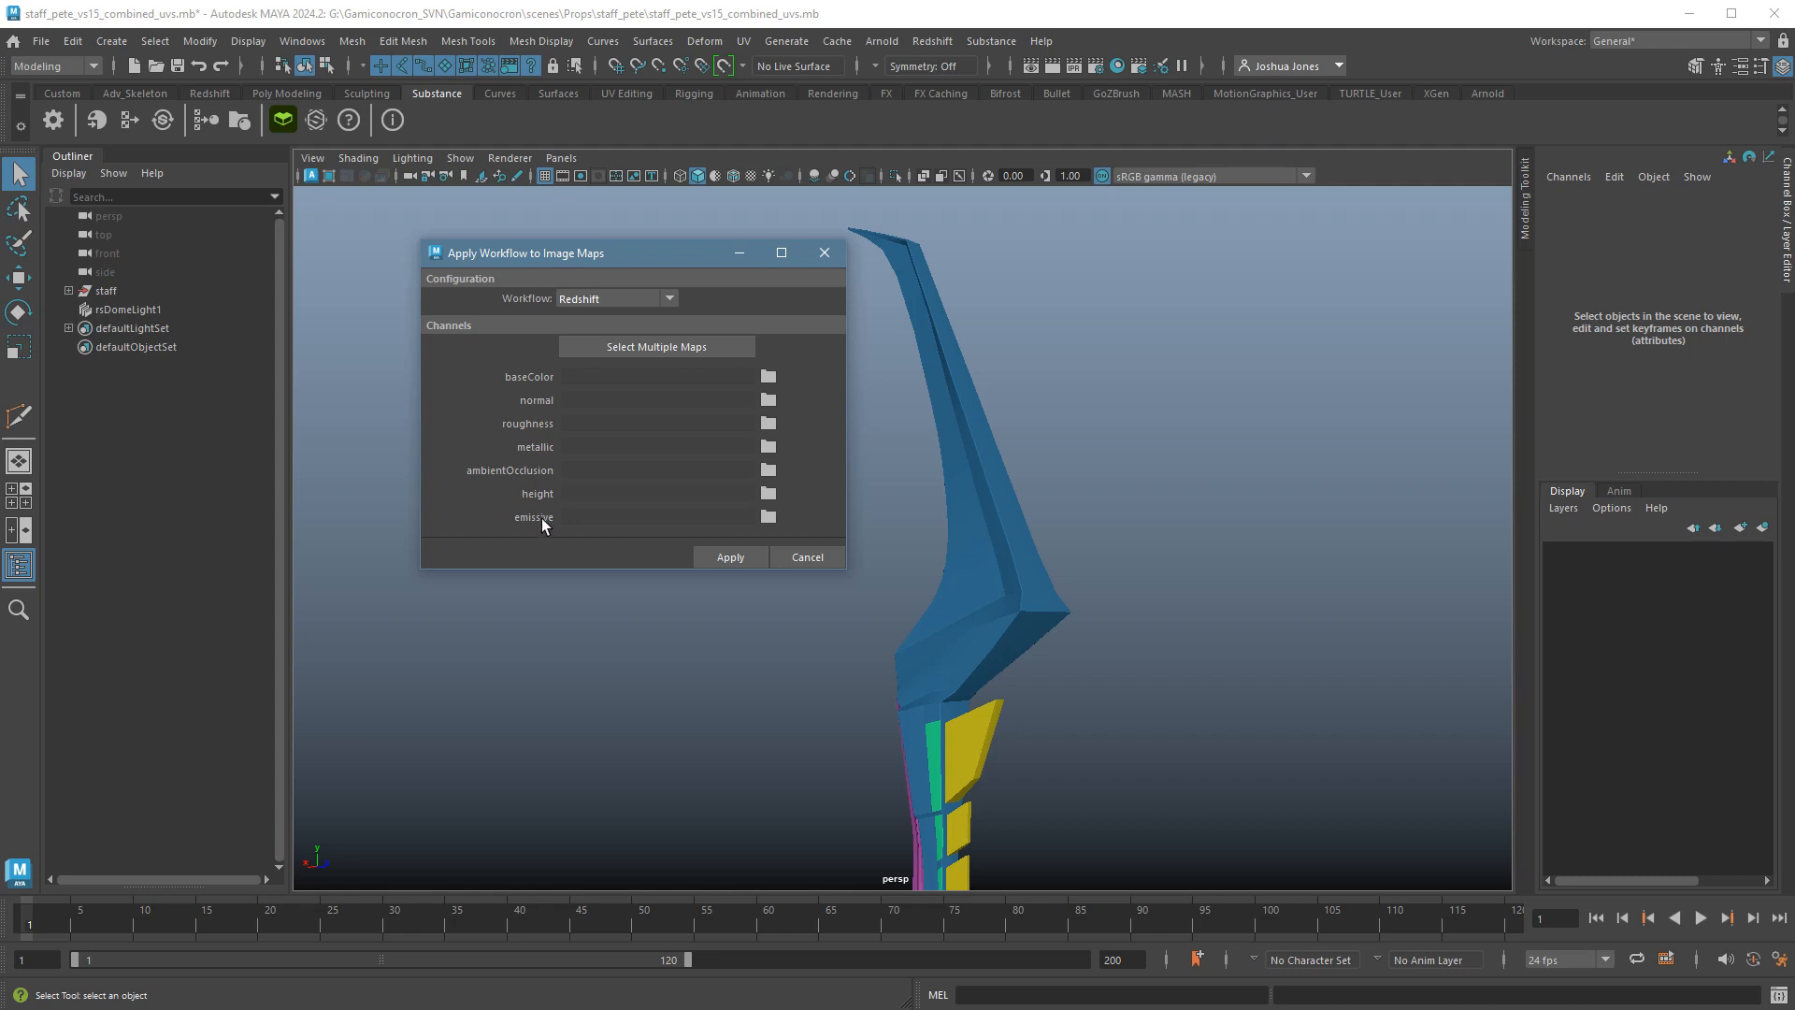
pyautogui.click(603, 302)
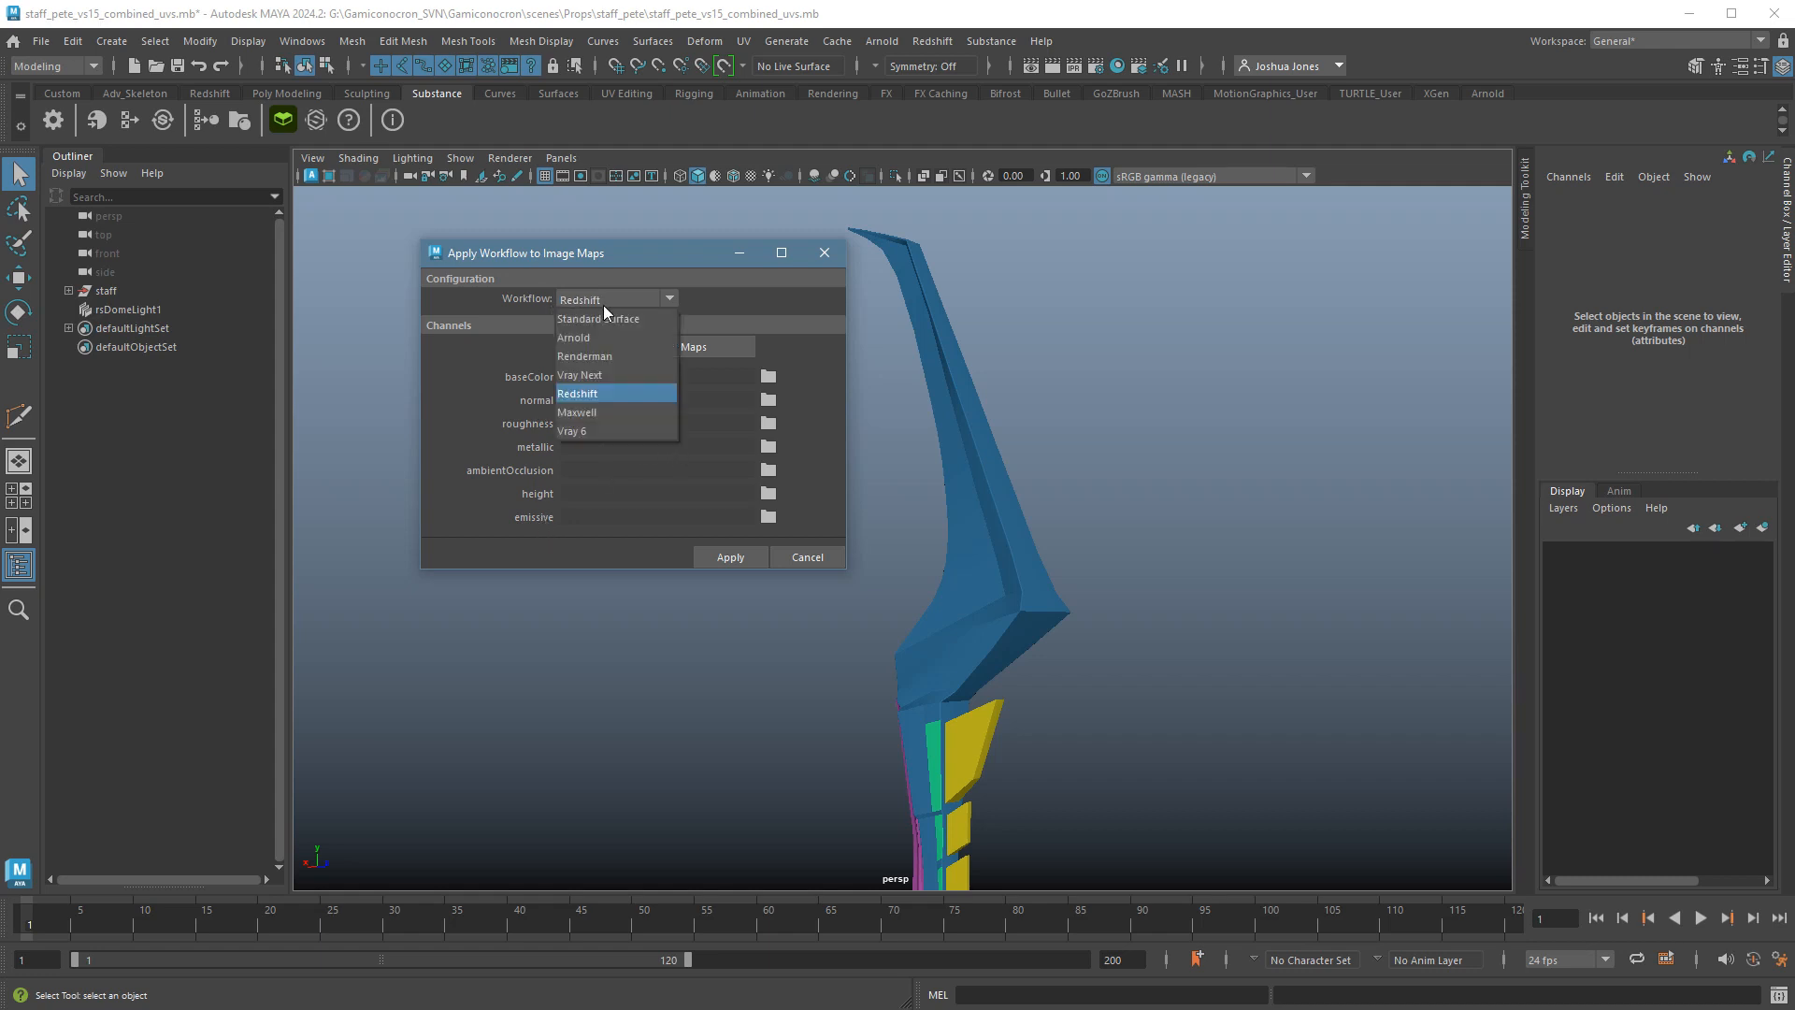
pyautogui.click(608, 393)
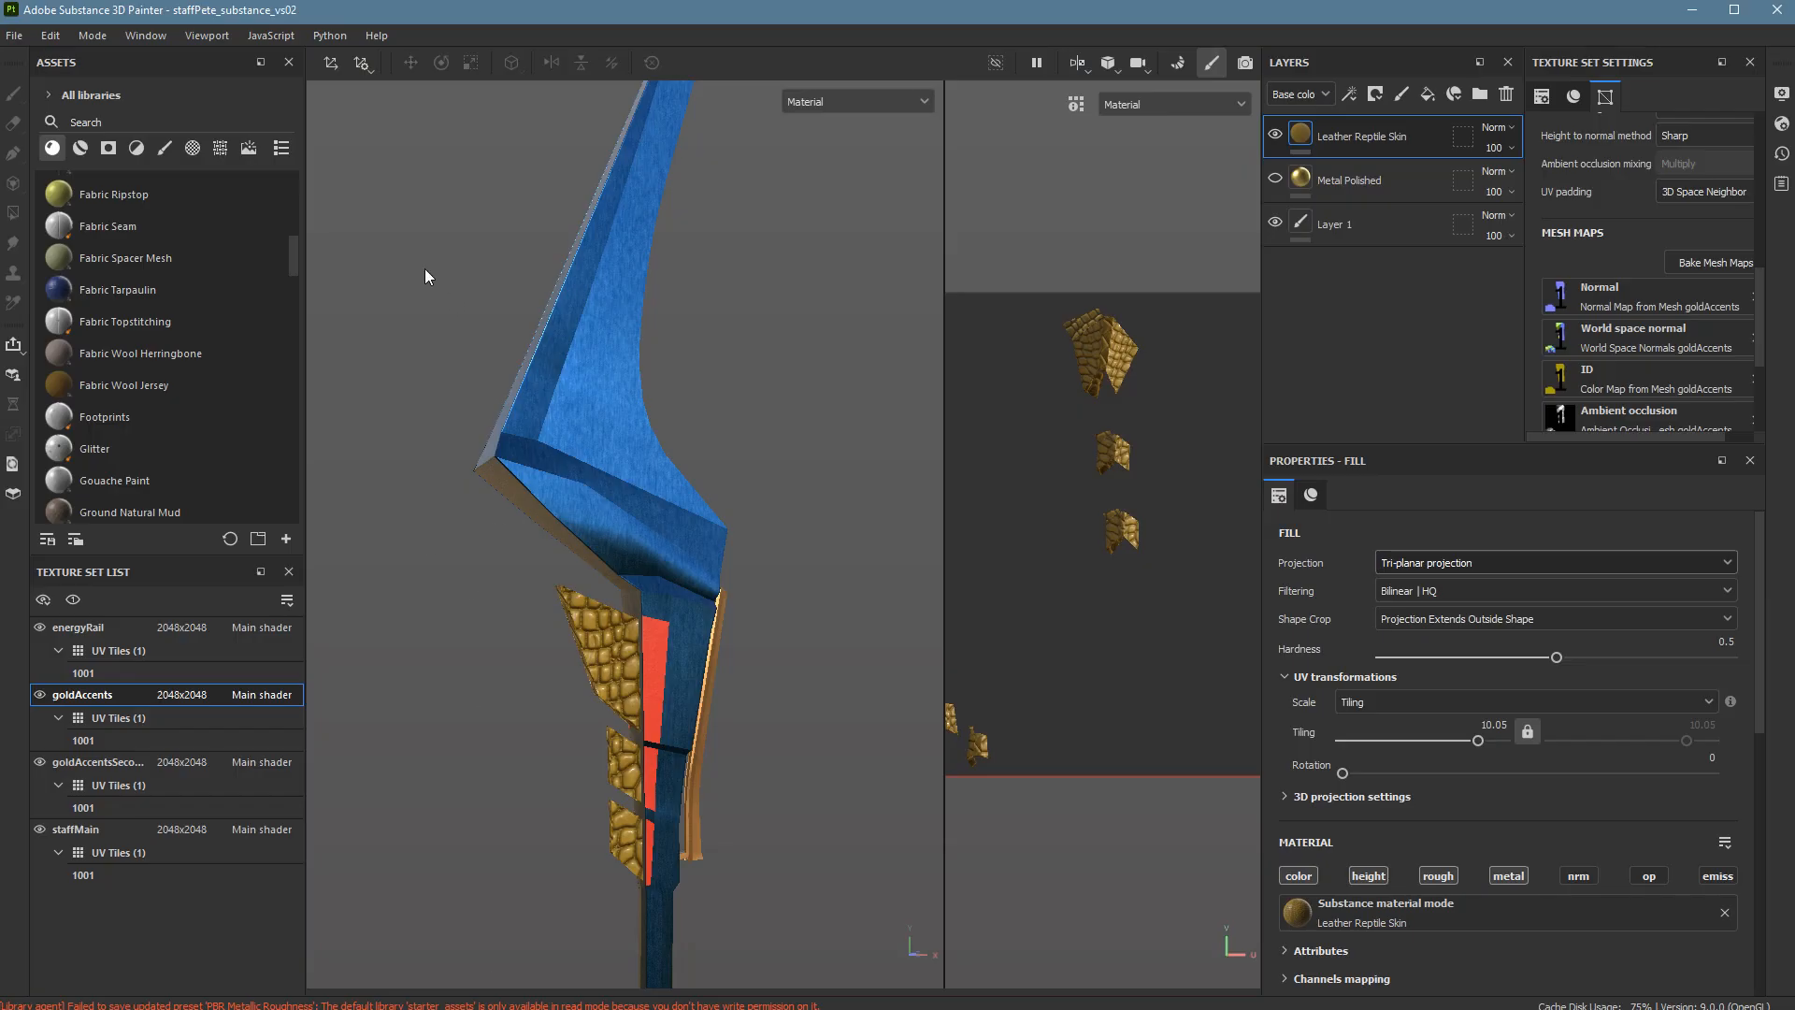
# Switch to Substance 3D Painter, review the output maps of the Redshift (rsMaterial) export template, and close the export window and minimize Painter.
pyautogui.click(14, 35)
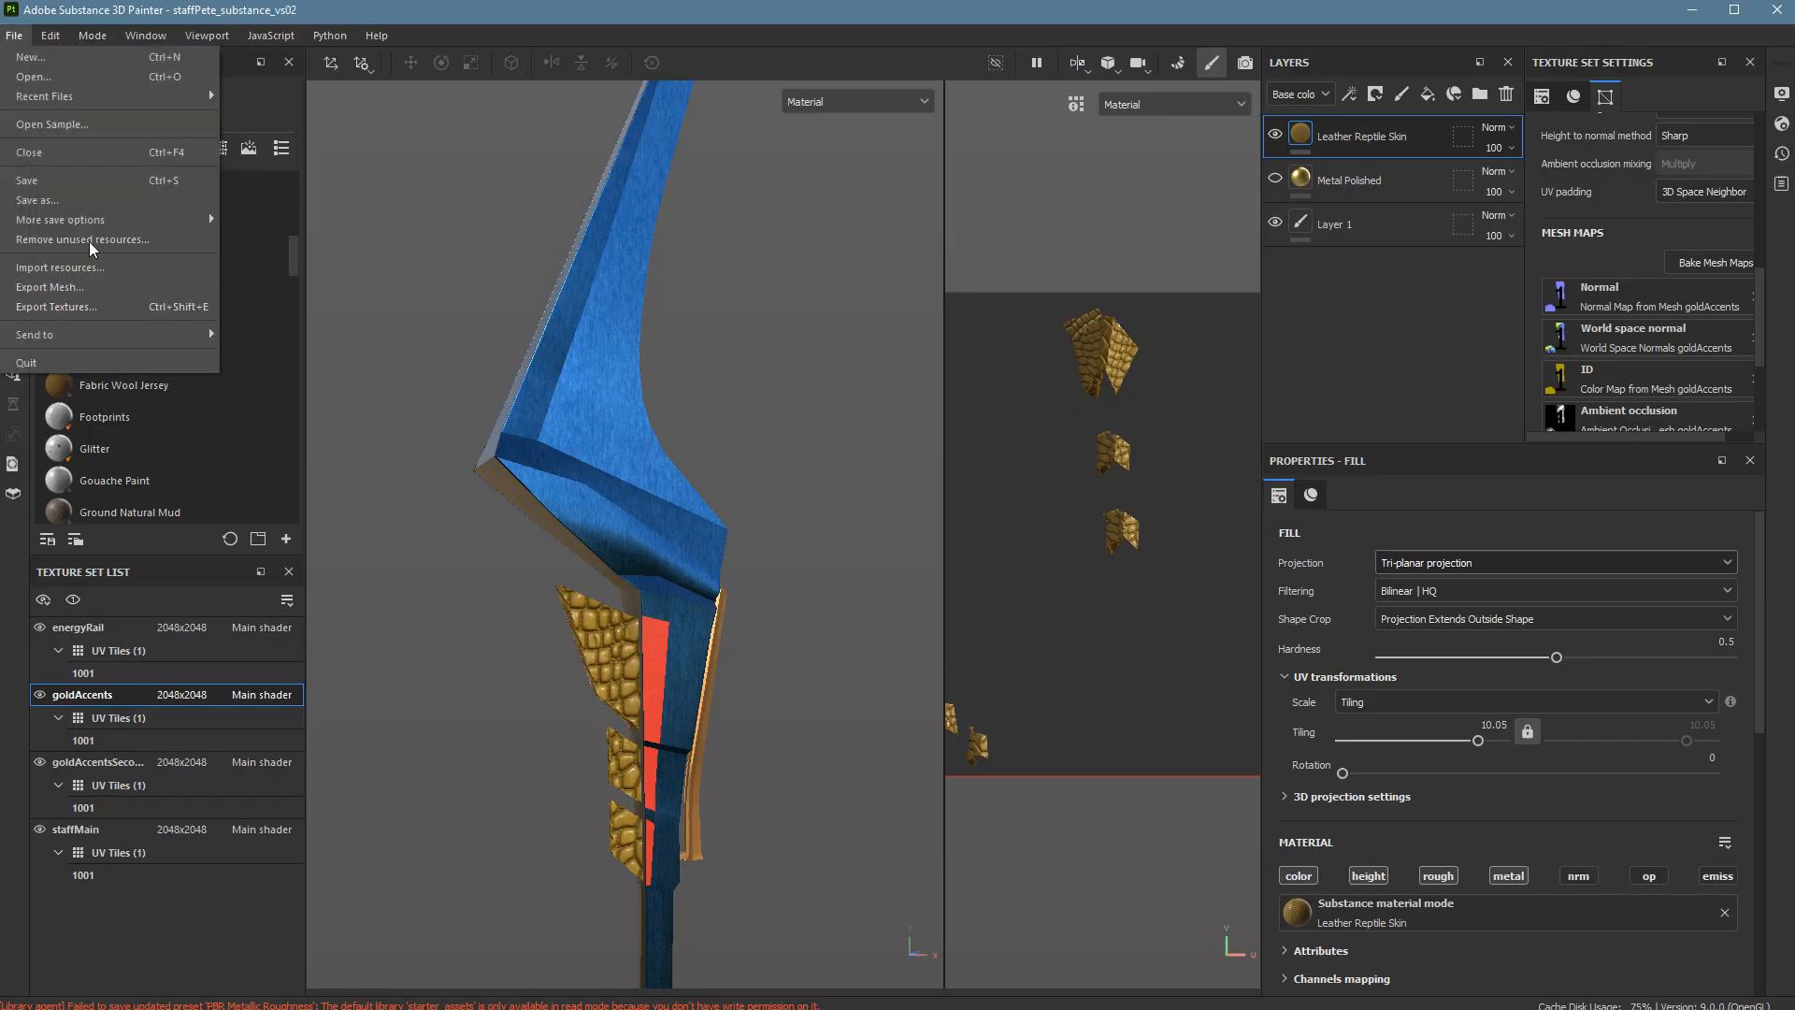
pyautogui.click(116, 306)
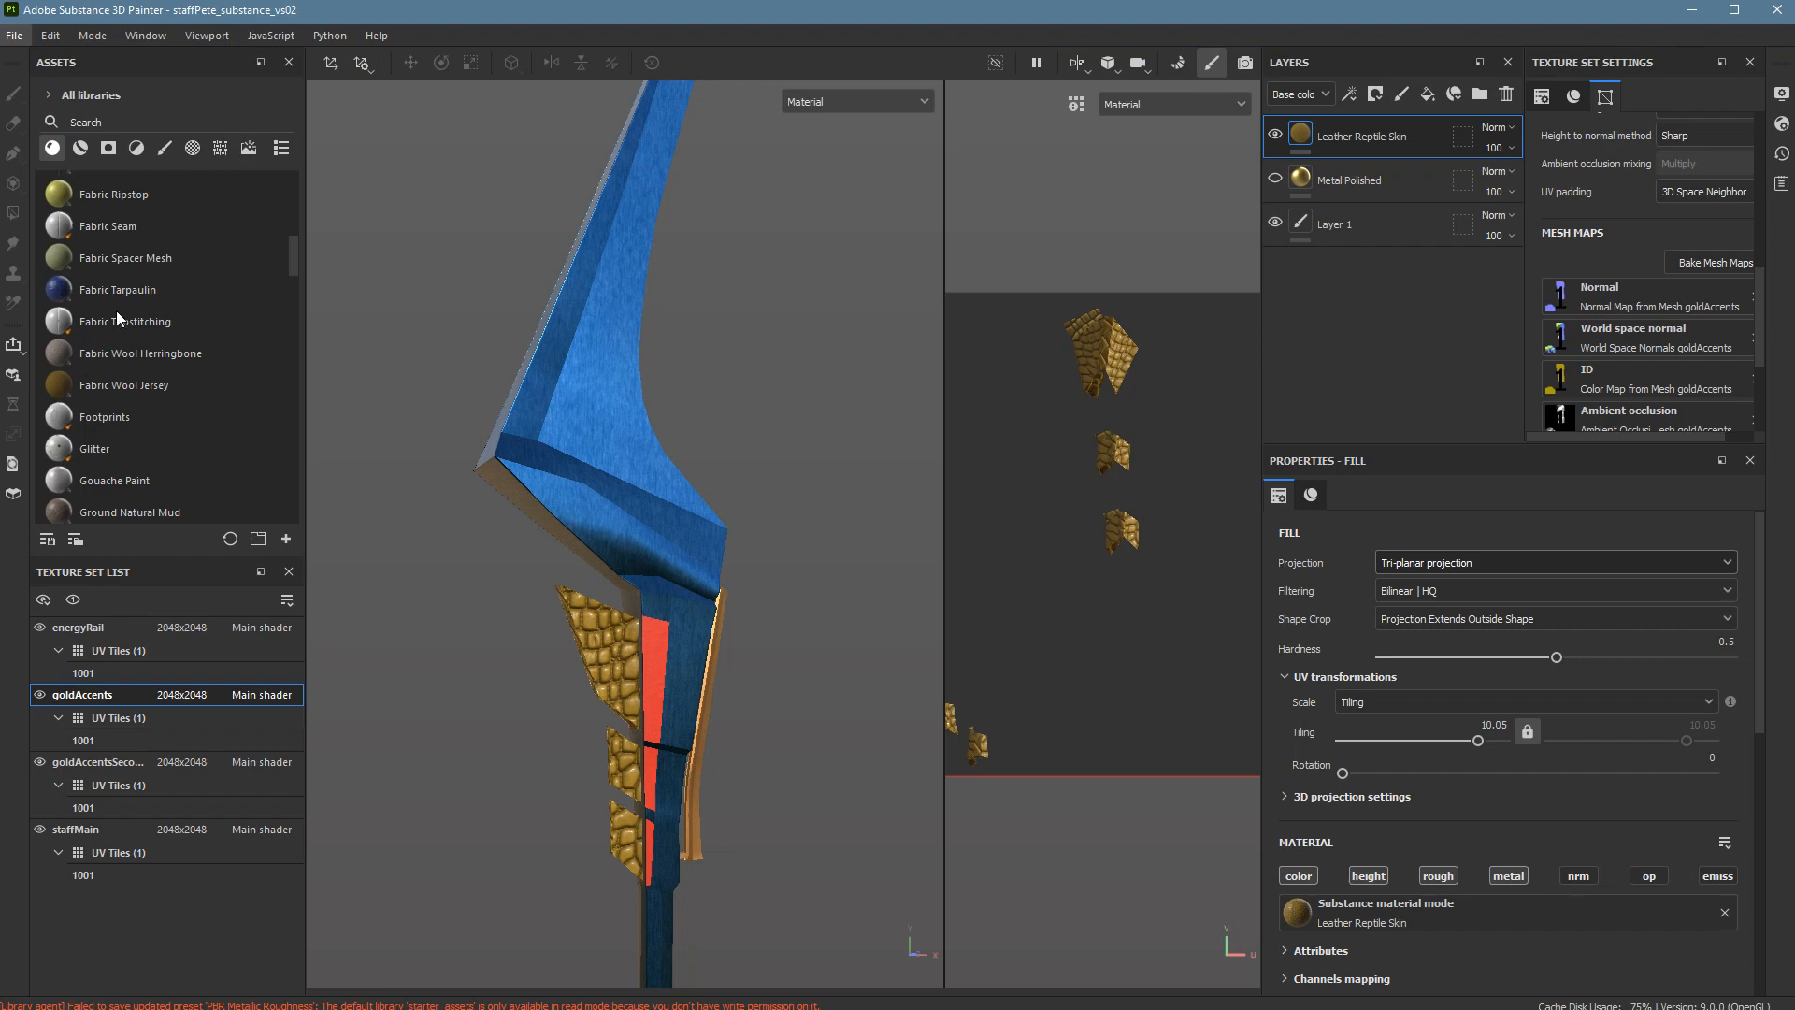
pyautogui.click(525, 208)
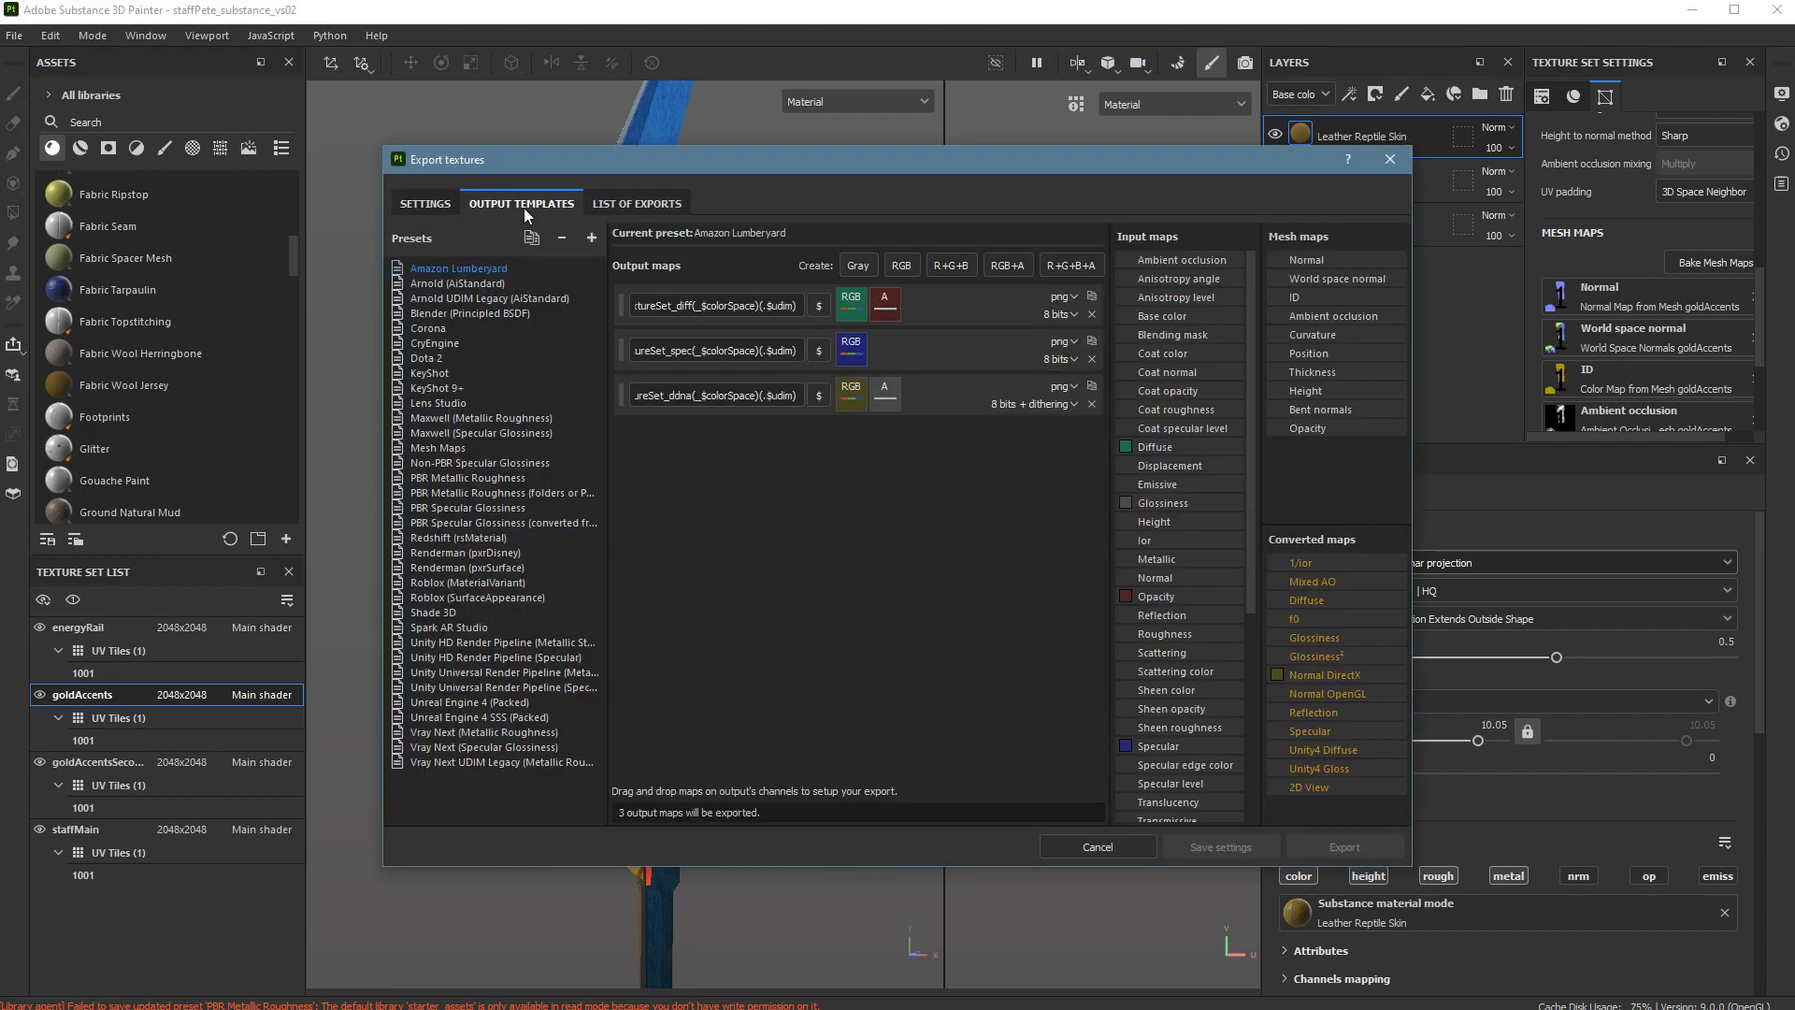
pyautogui.click(445, 538)
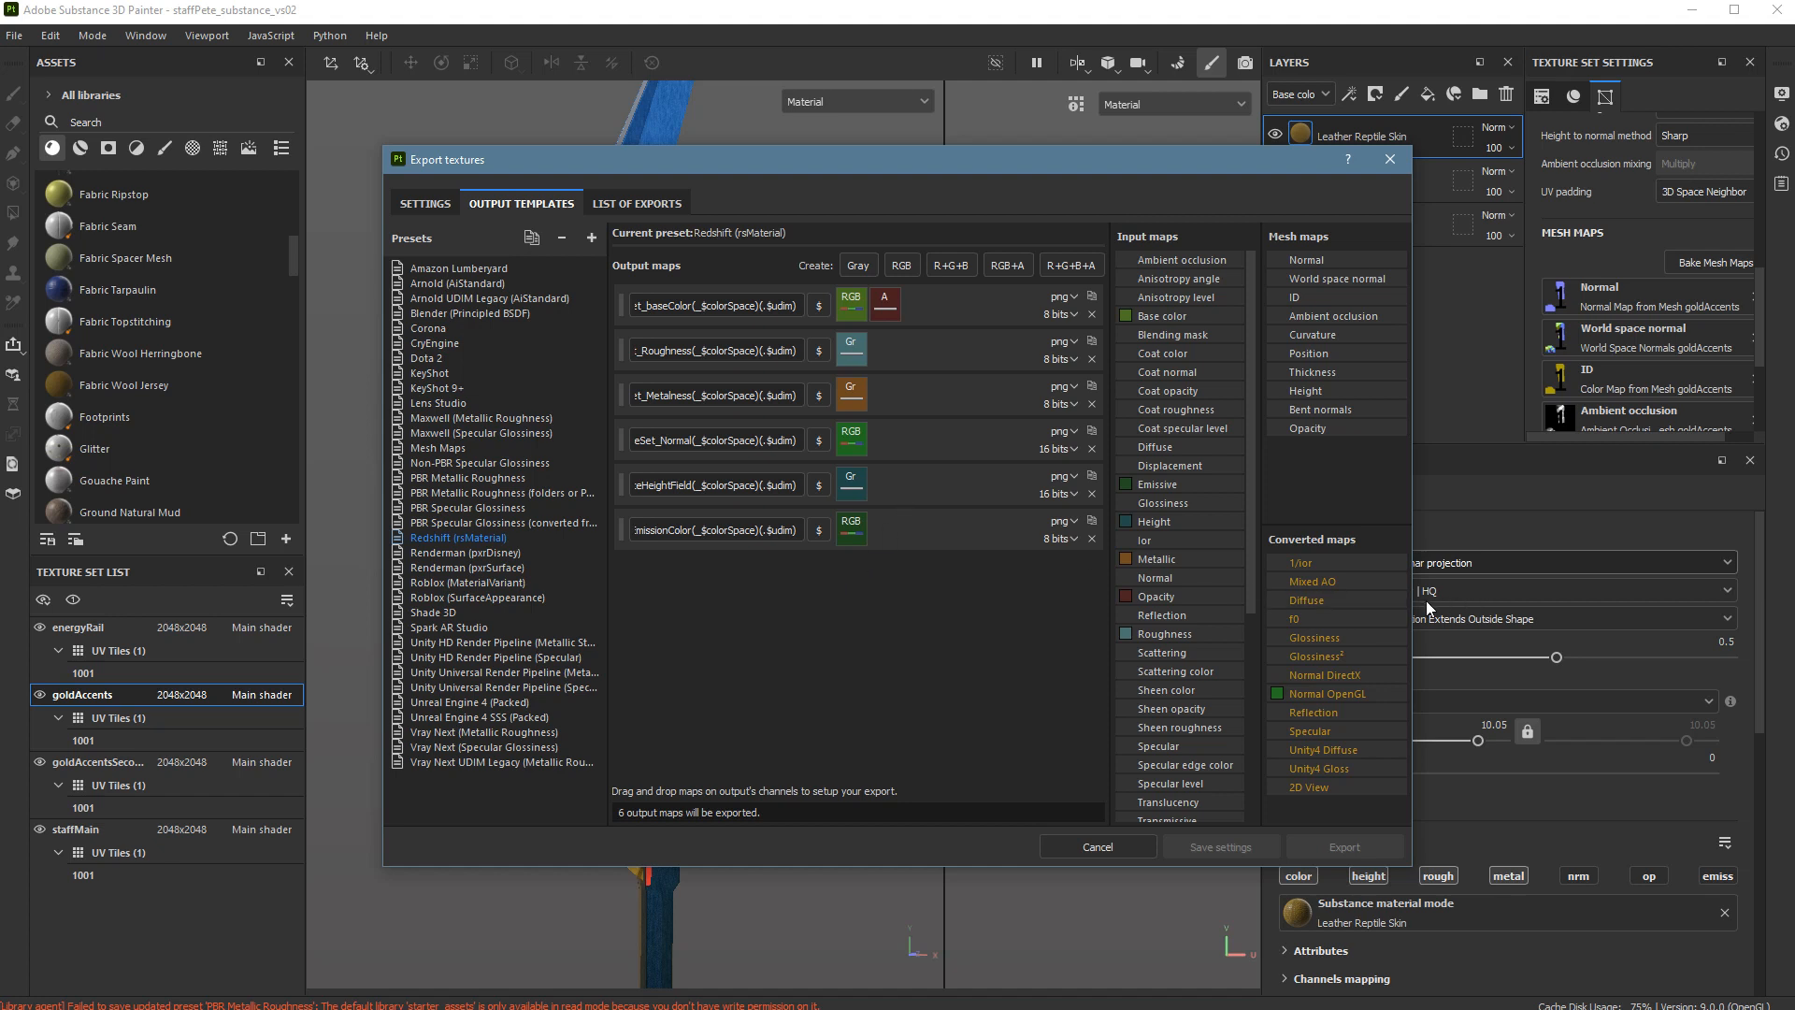
pyautogui.moveTo(1412, 598); pyautogui.dragTo(1705, 591)
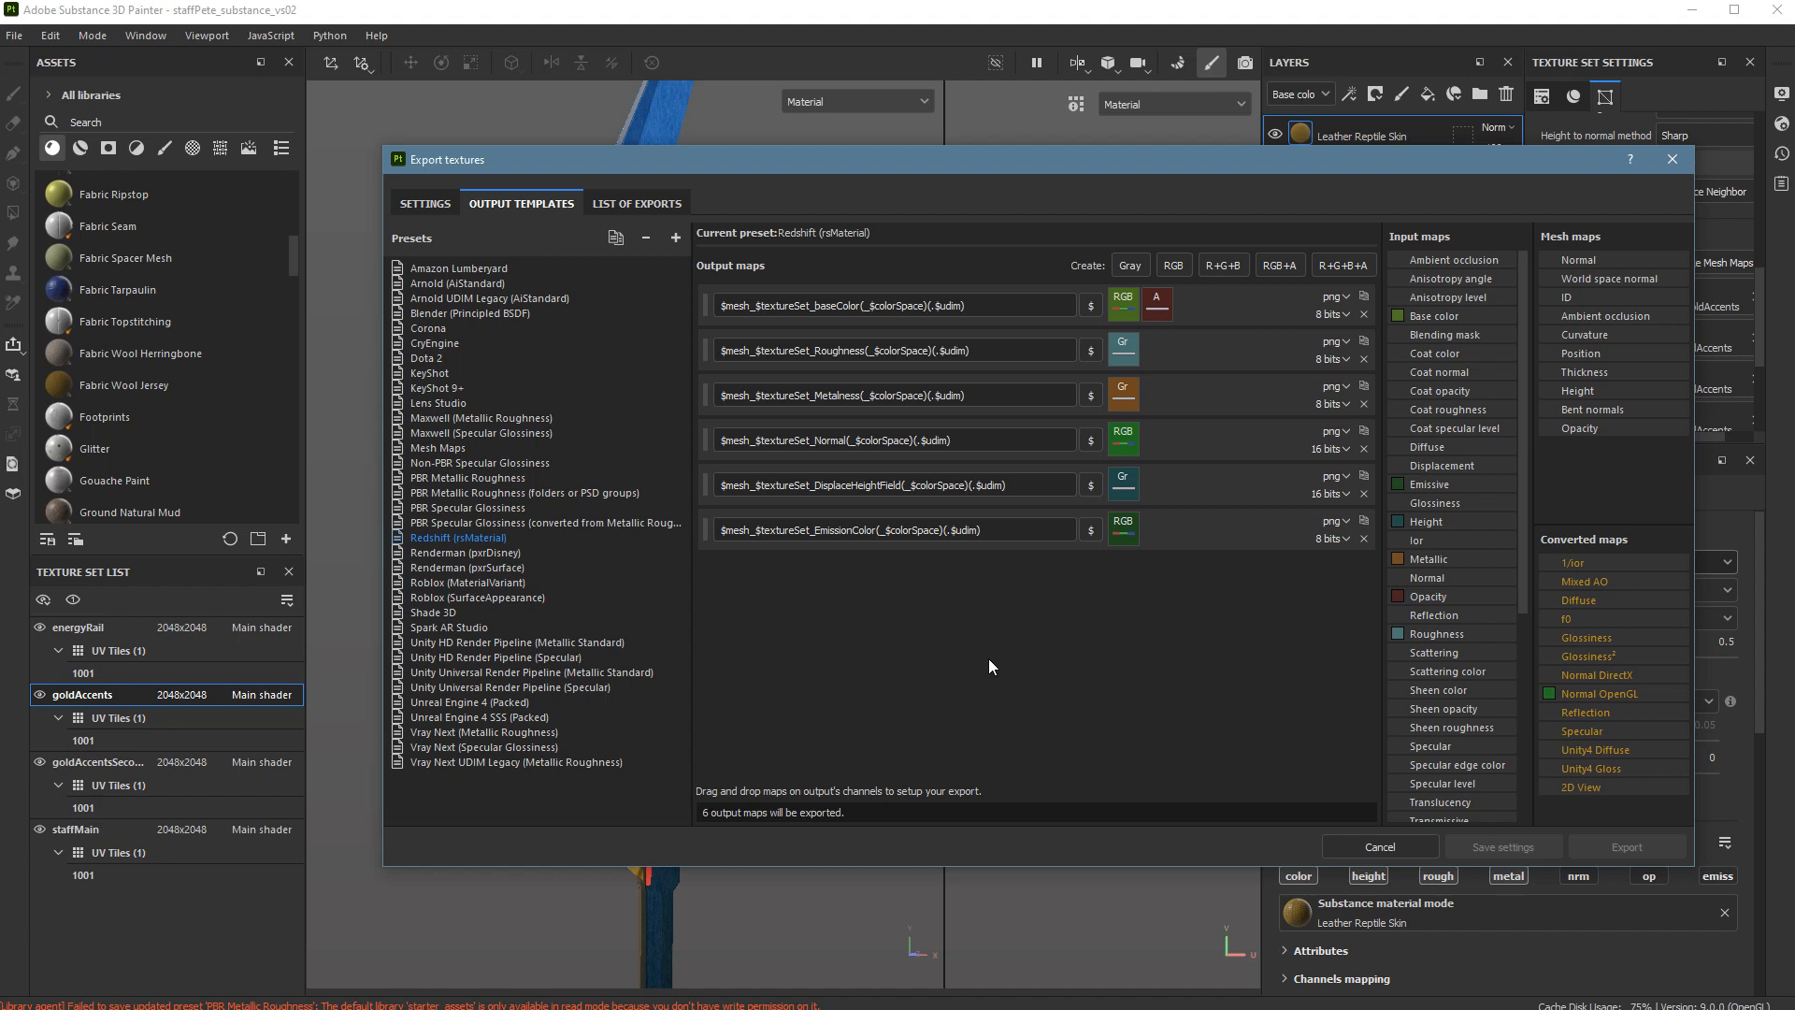
pyautogui.click(1672, 163)
pyautogui.click(1689, 16)
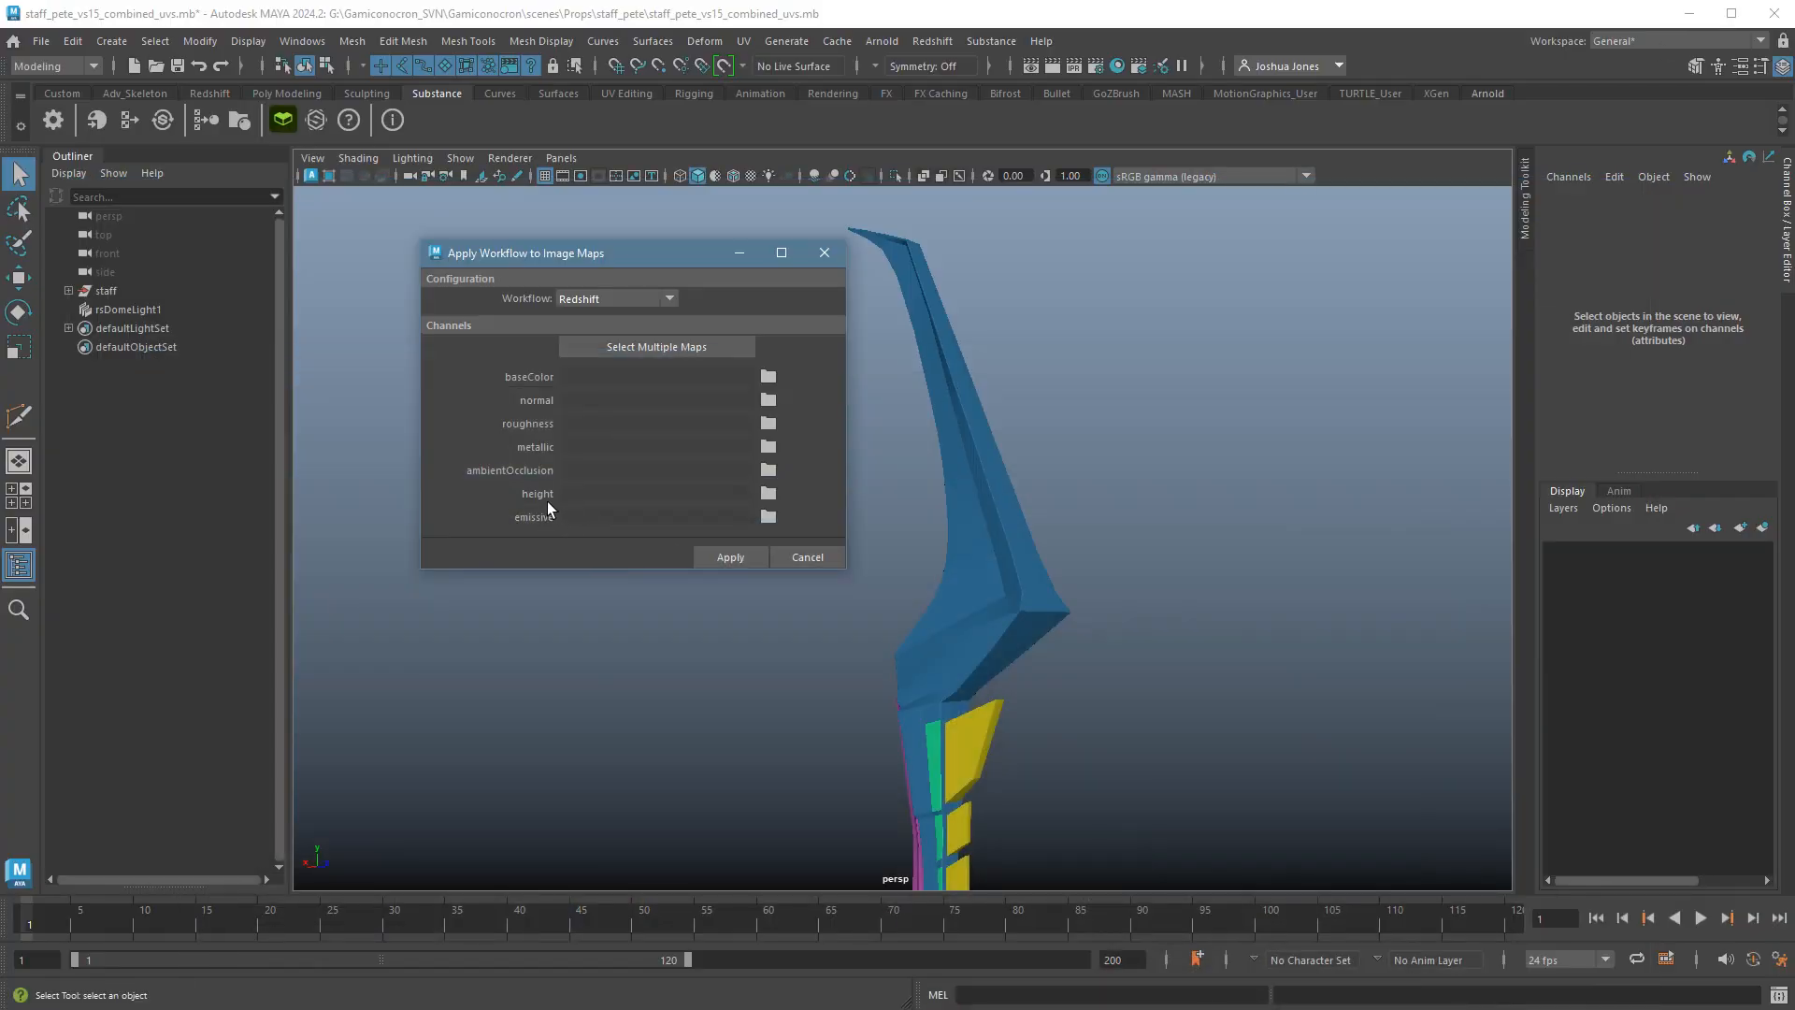
# Start selecting multiple maps for the Redshift workflow and browse to the project's sourceimages\Pete Staff\Redshift 04 bumpTex folder.
pyautogui.click(677, 353)
pyautogui.moveTo(971, 484); pyautogui.dragTo(566, 311)
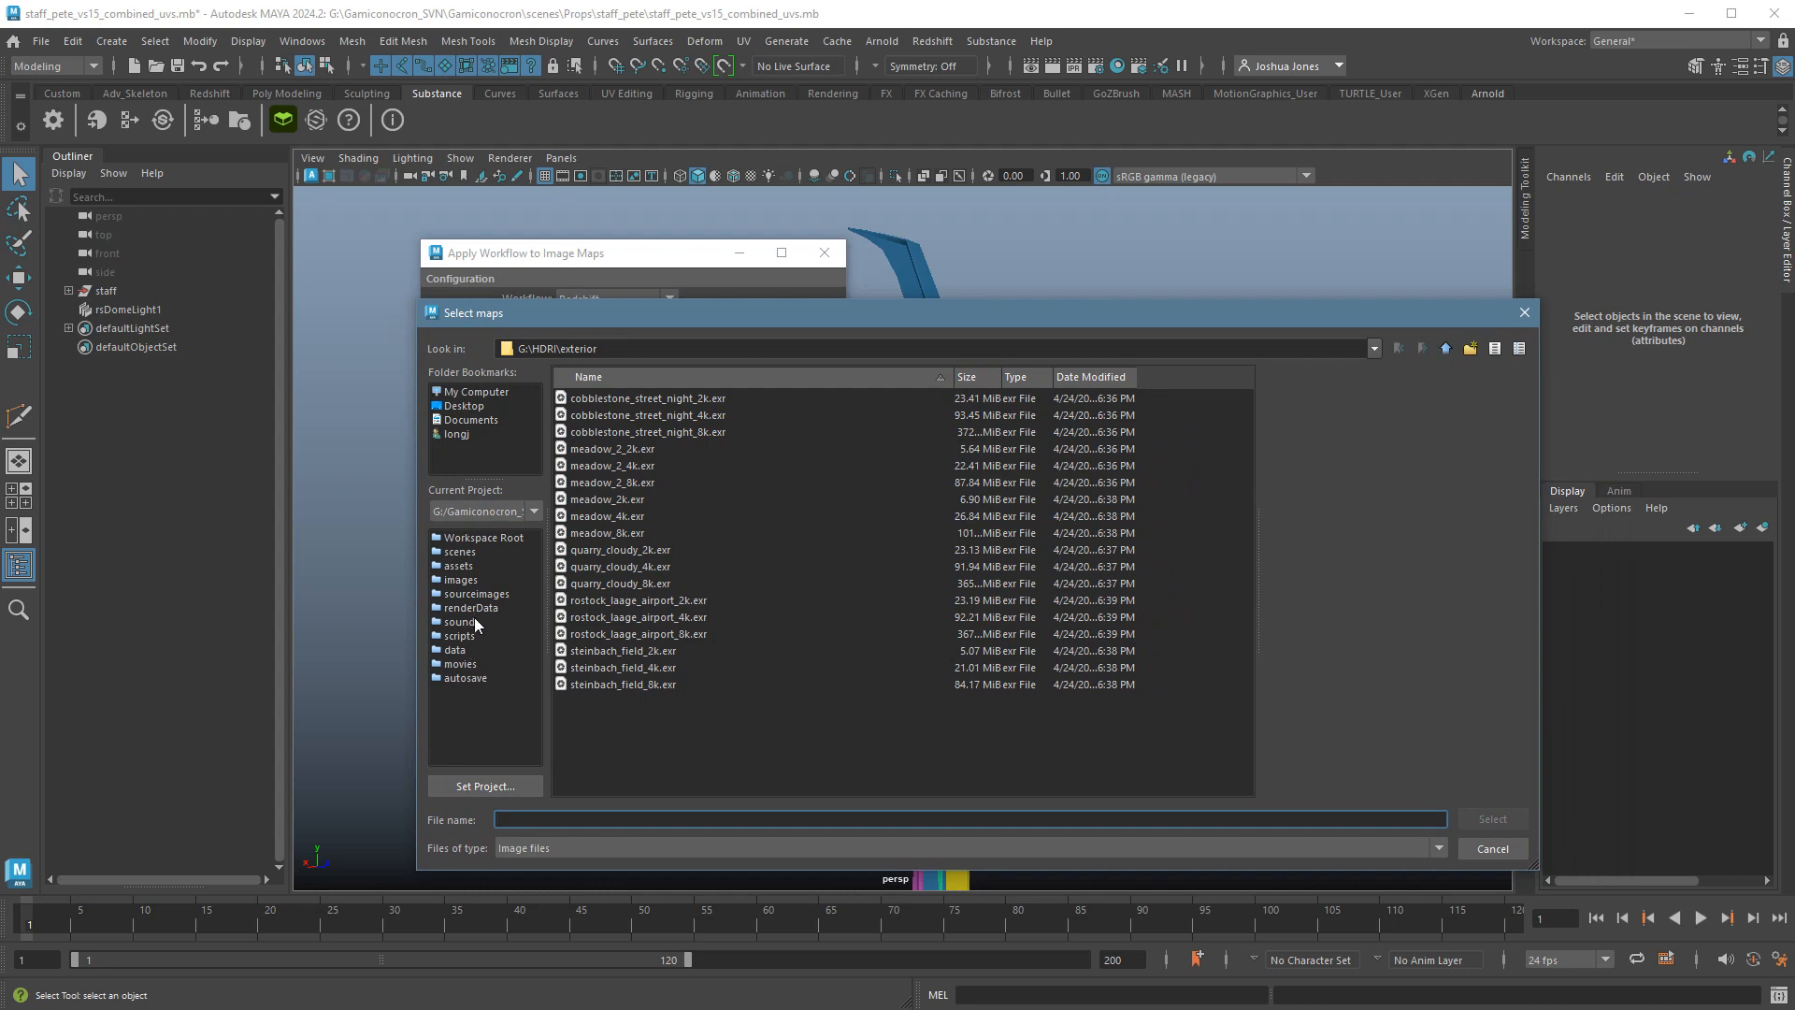
pyautogui.click(476, 594)
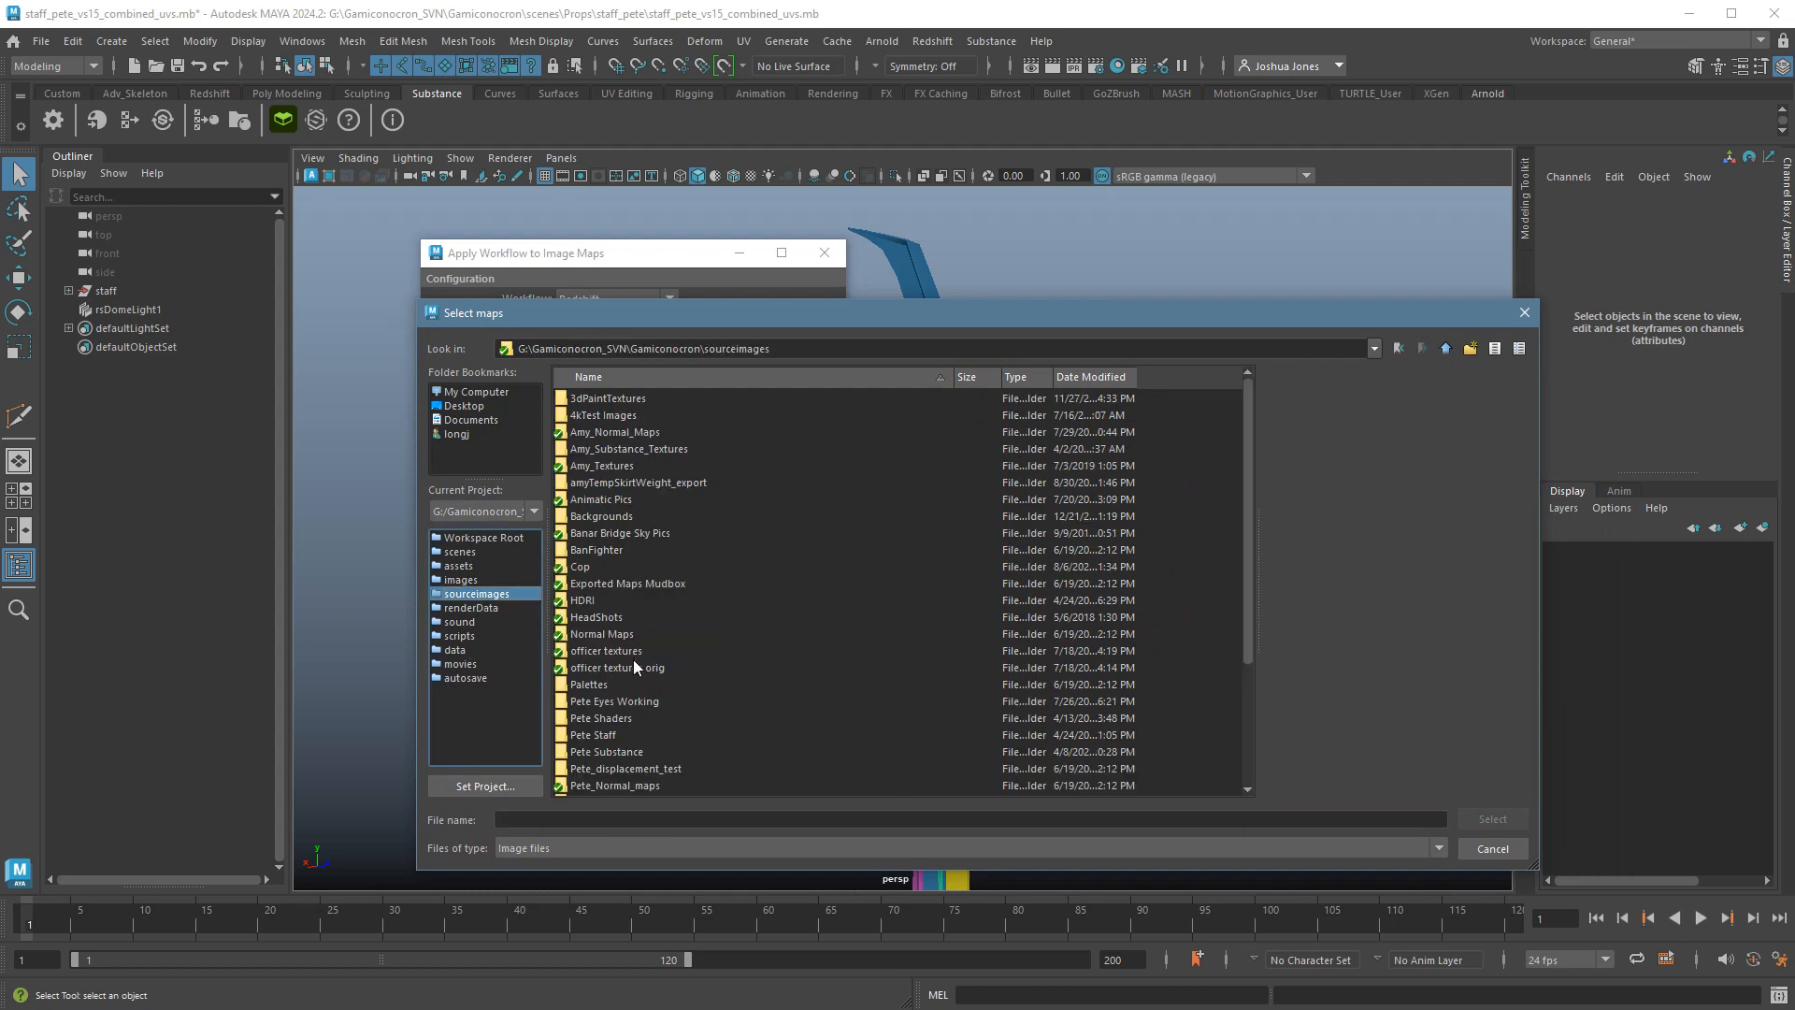
pyautogui.doubleClick(615, 732)
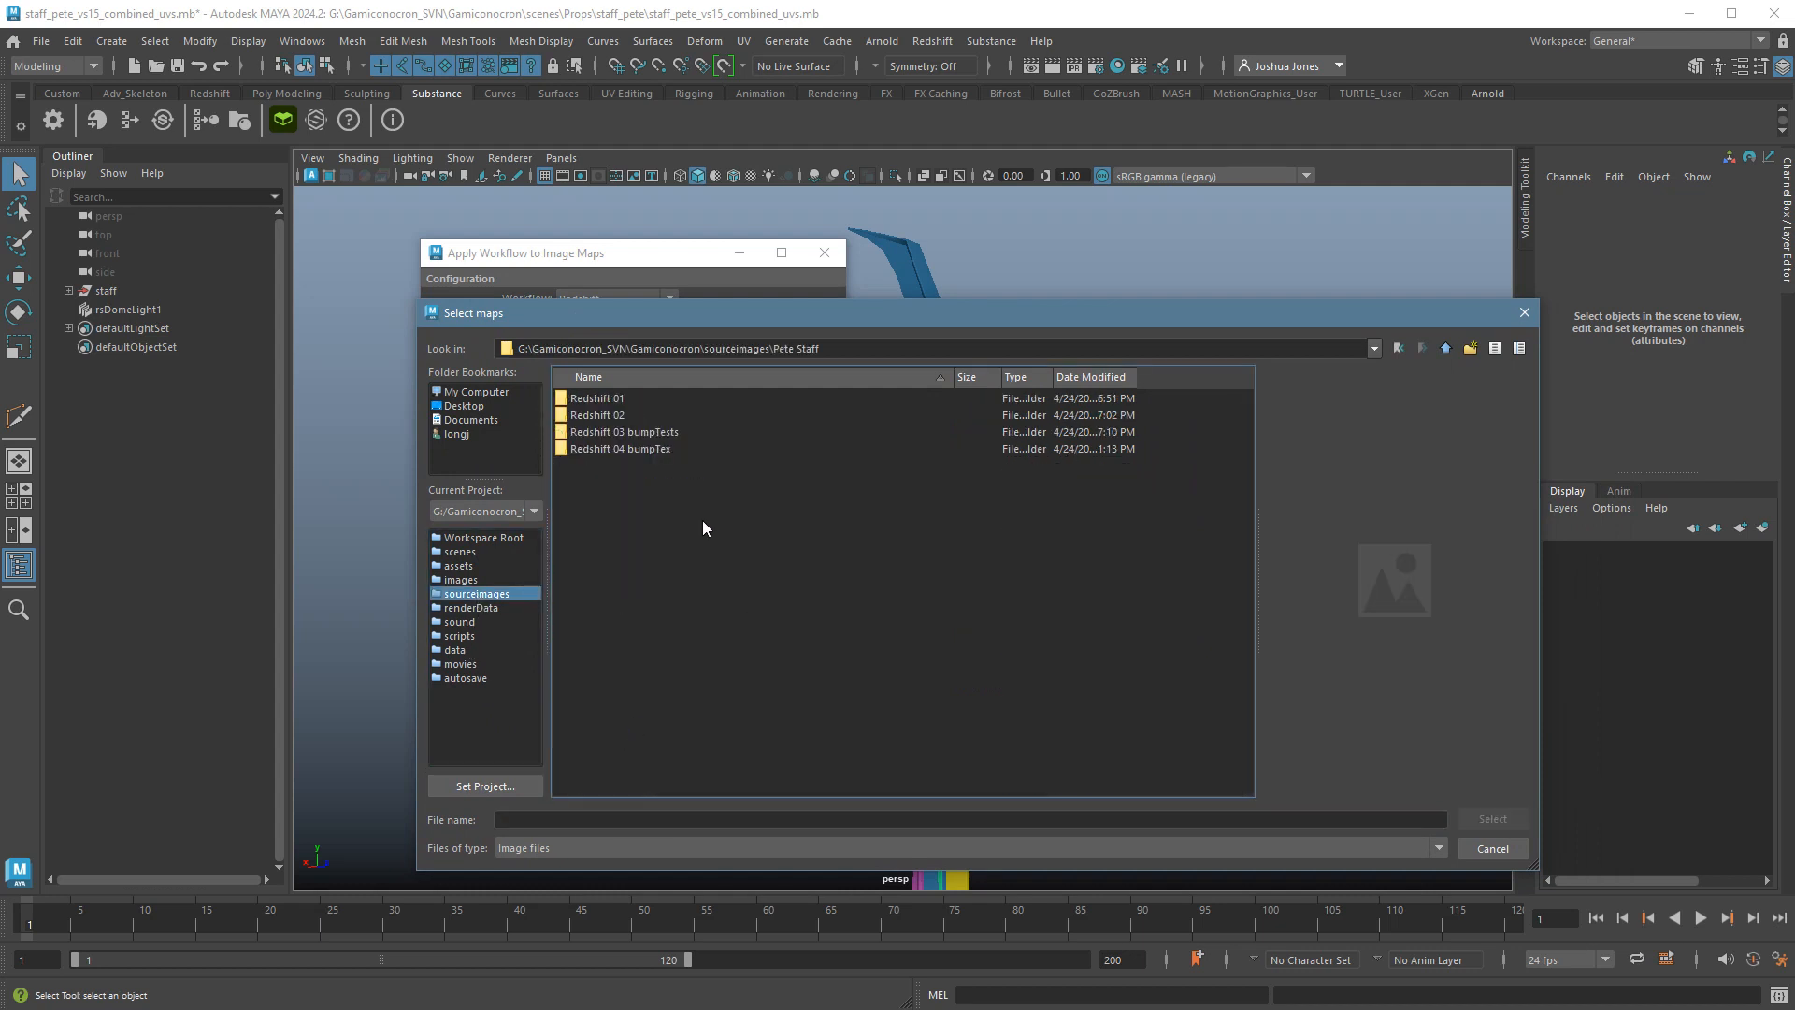
pyautogui.doubleClick(620, 450)
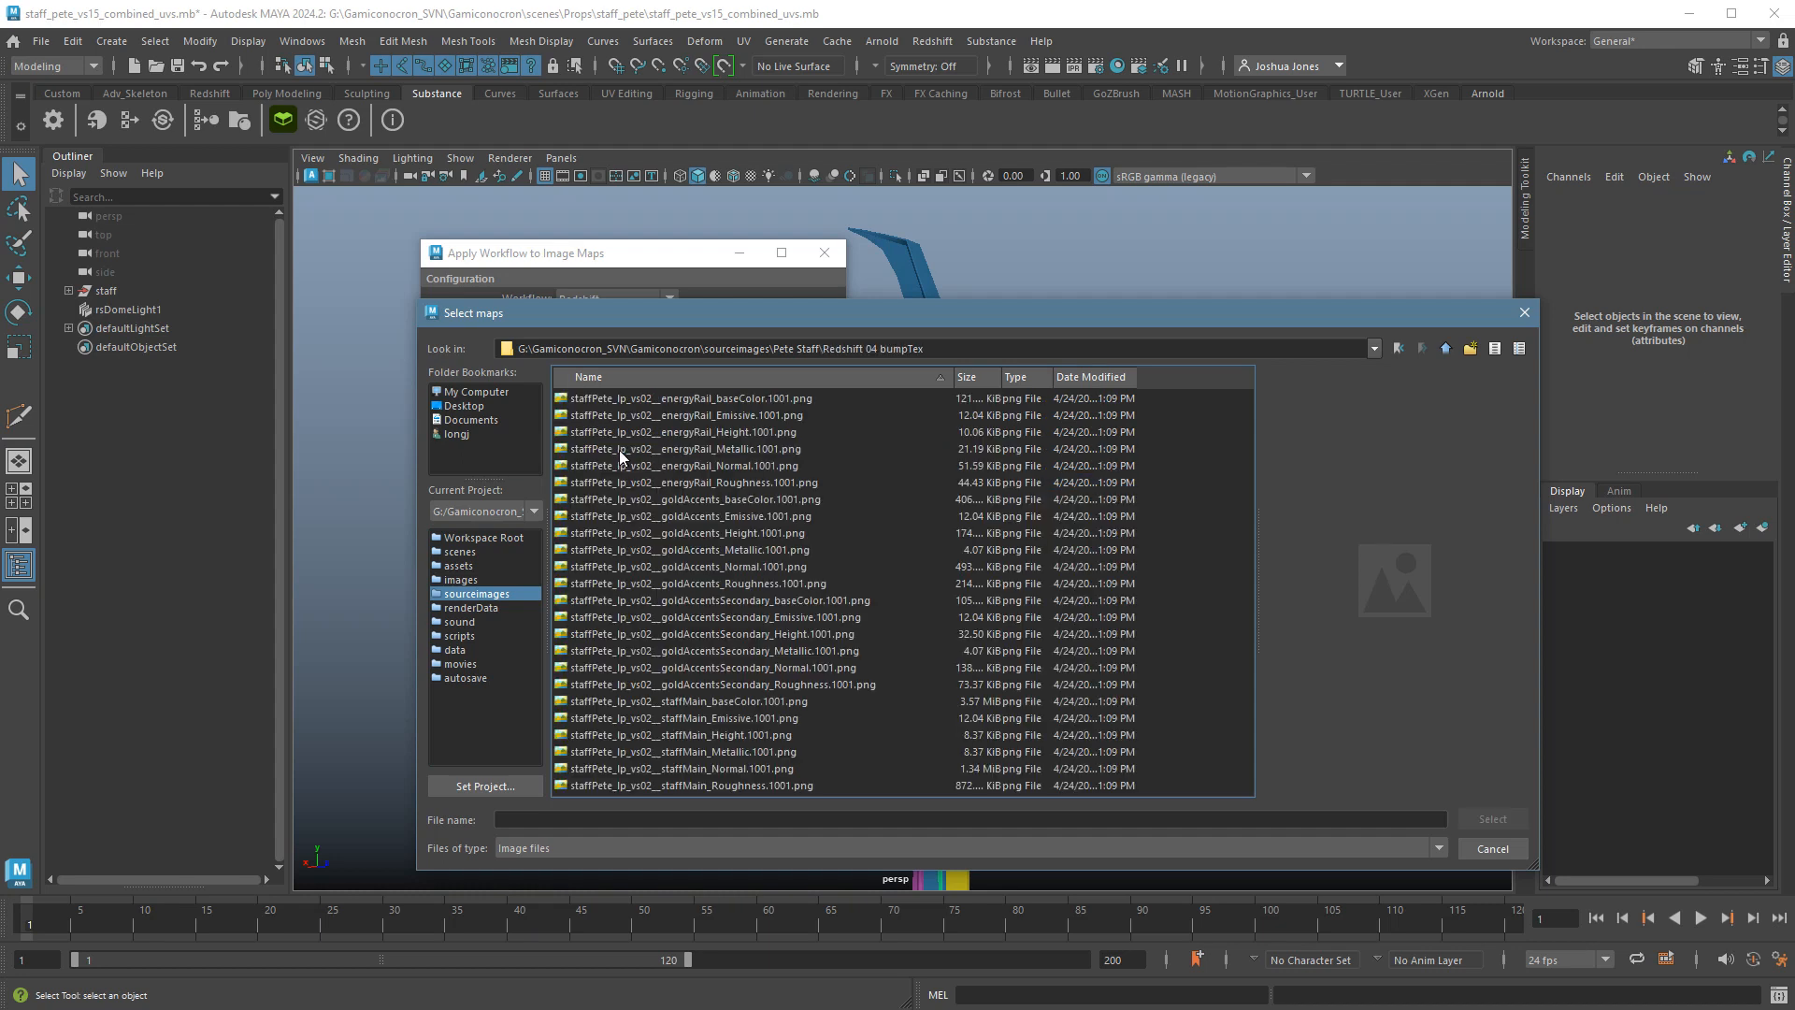
pyautogui.moveTo(1059, 328); pyautogui.dragTo(1005, 149)
pyautogui.moveTo(1485, 690); pyautogui.dragTo(1564, 825)
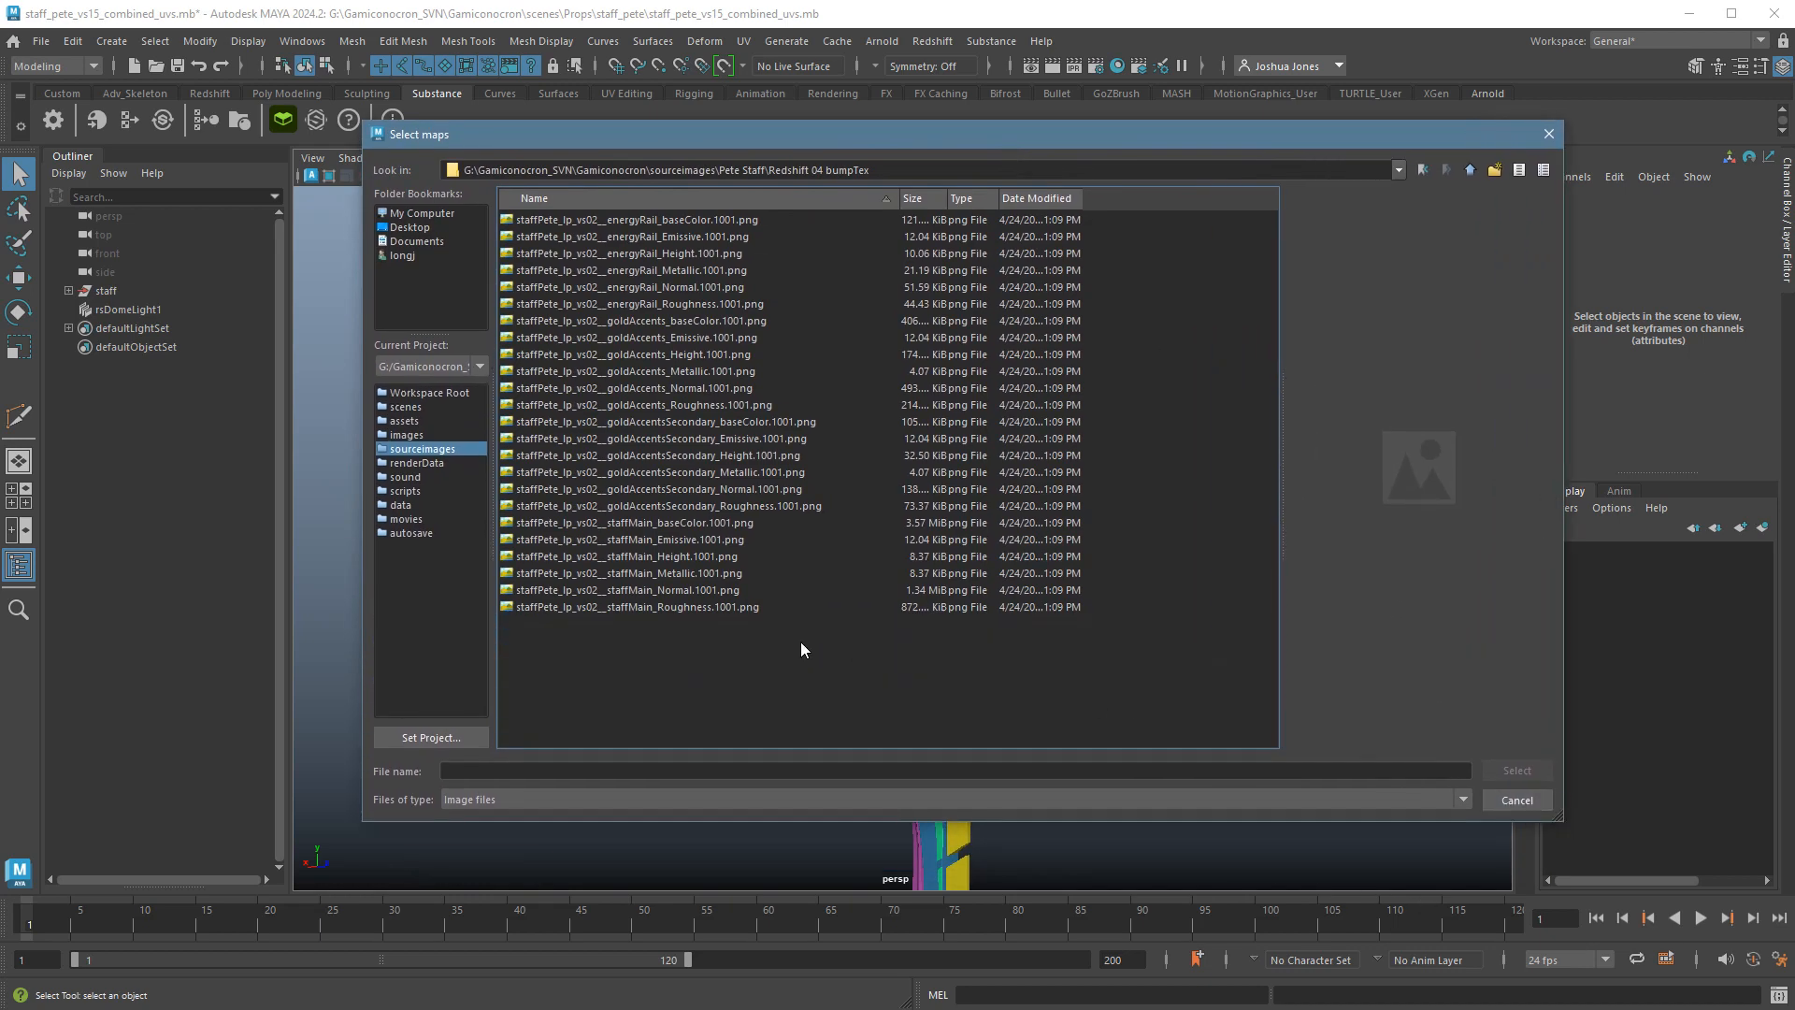
pyautogui.moveTo(778, 138); pyautogui.dragTo(851, 199)
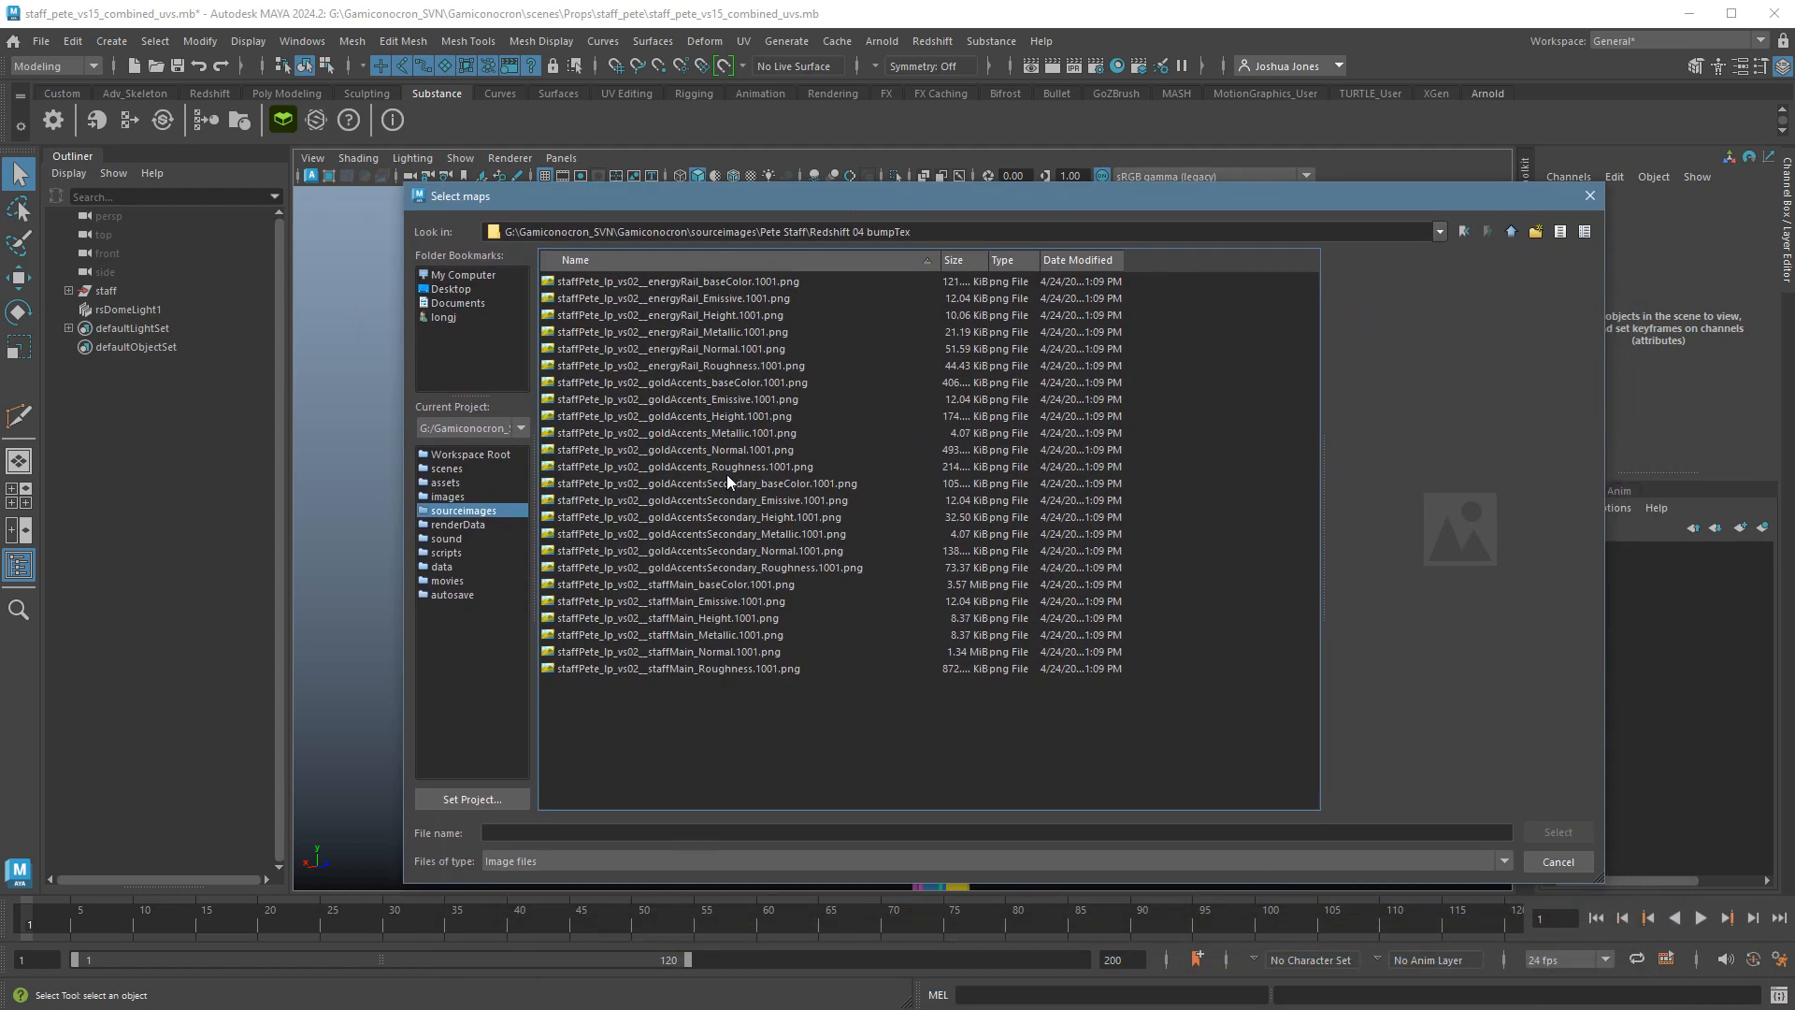
# Load the six staffMain maps, baseColor, Emissive, Height, Metallic, Normal and Roughness, and apply the Redshift workflow to them.
pyautogui.click(716, 599)
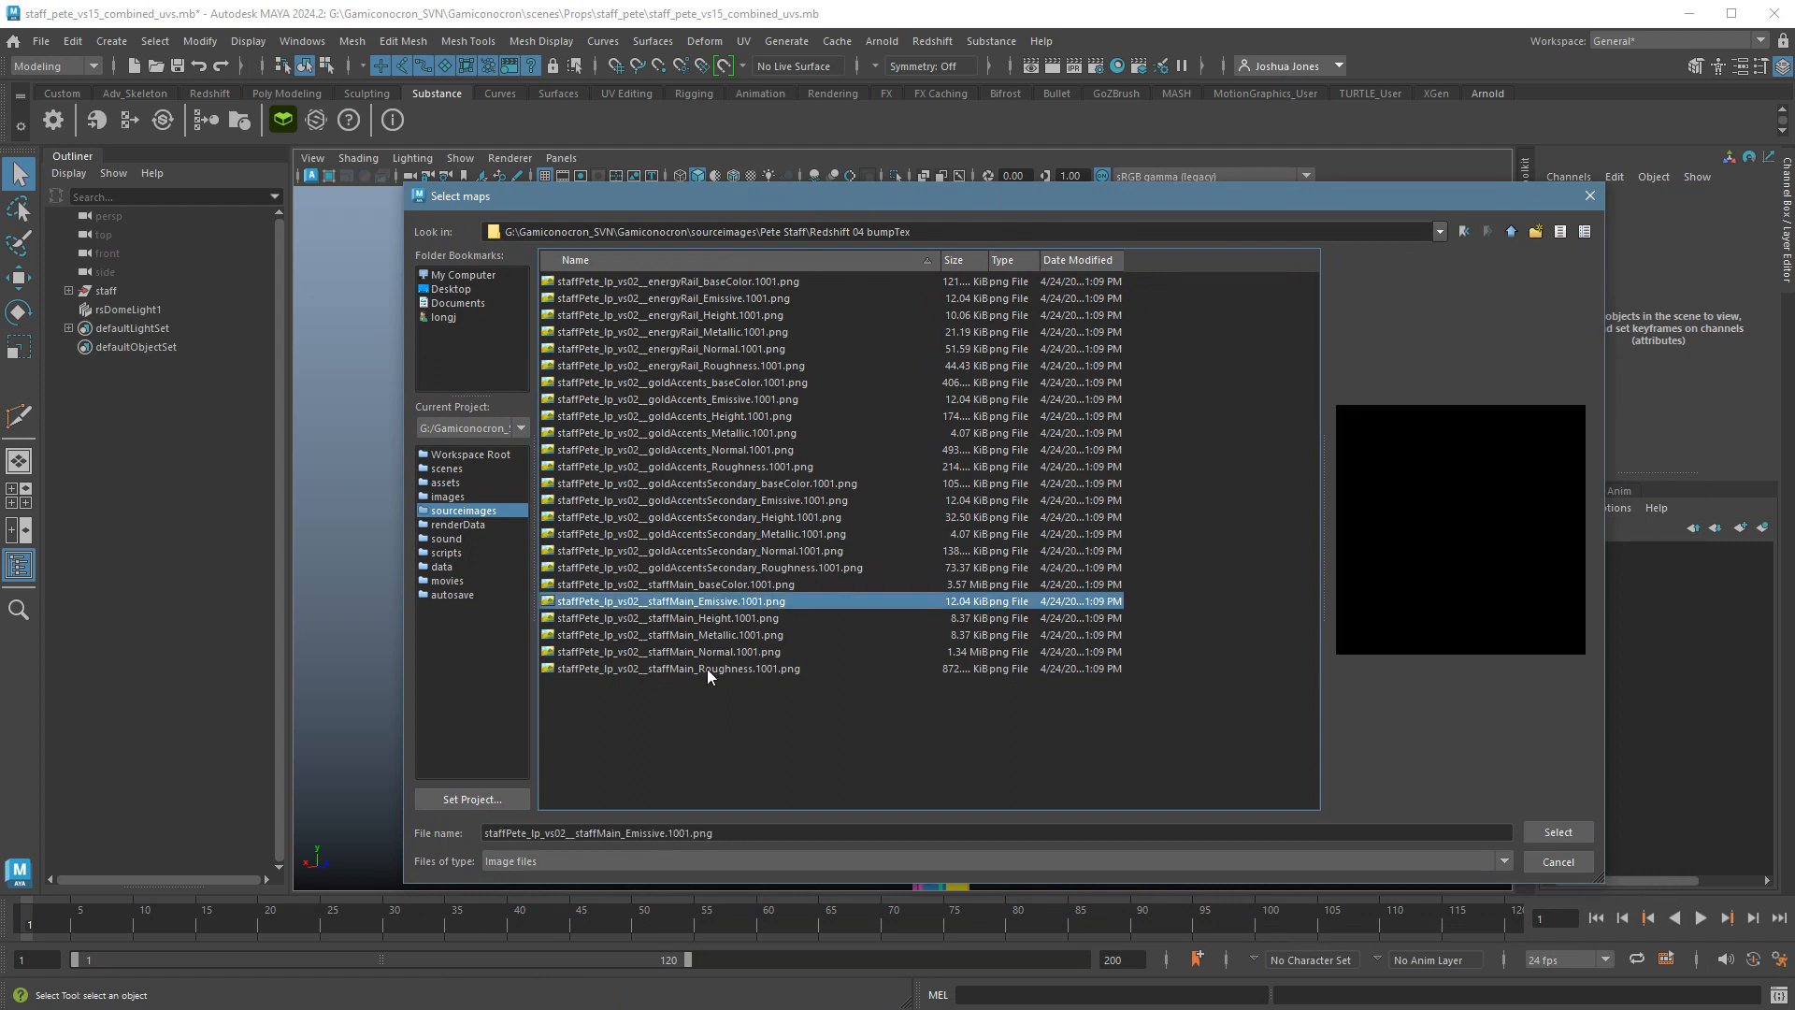
pyautogui.keyDown('shift'); pyautogui.click(707, 670); pyautogui.keyUp('shift')
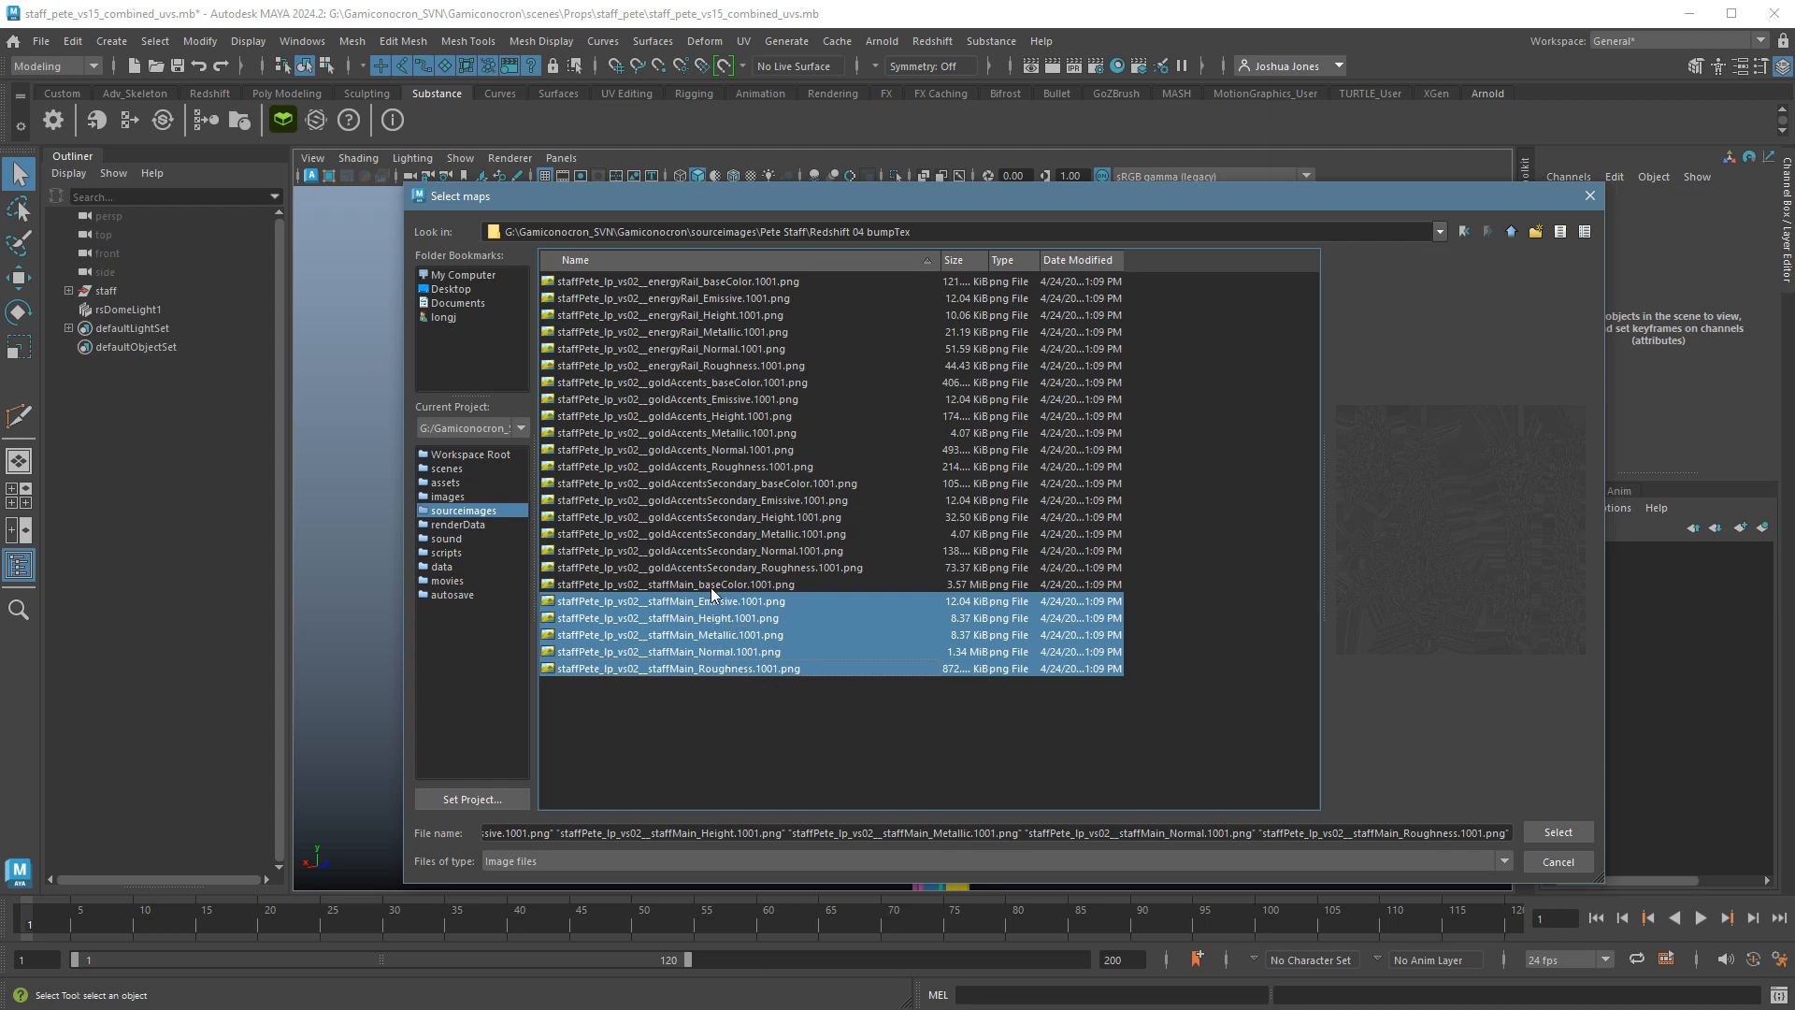
pyautogui.click(734, 585)
pyautogui.keyDown('shift'); pyautogui.click(742, 669); pyautogui.keyUp('shift')
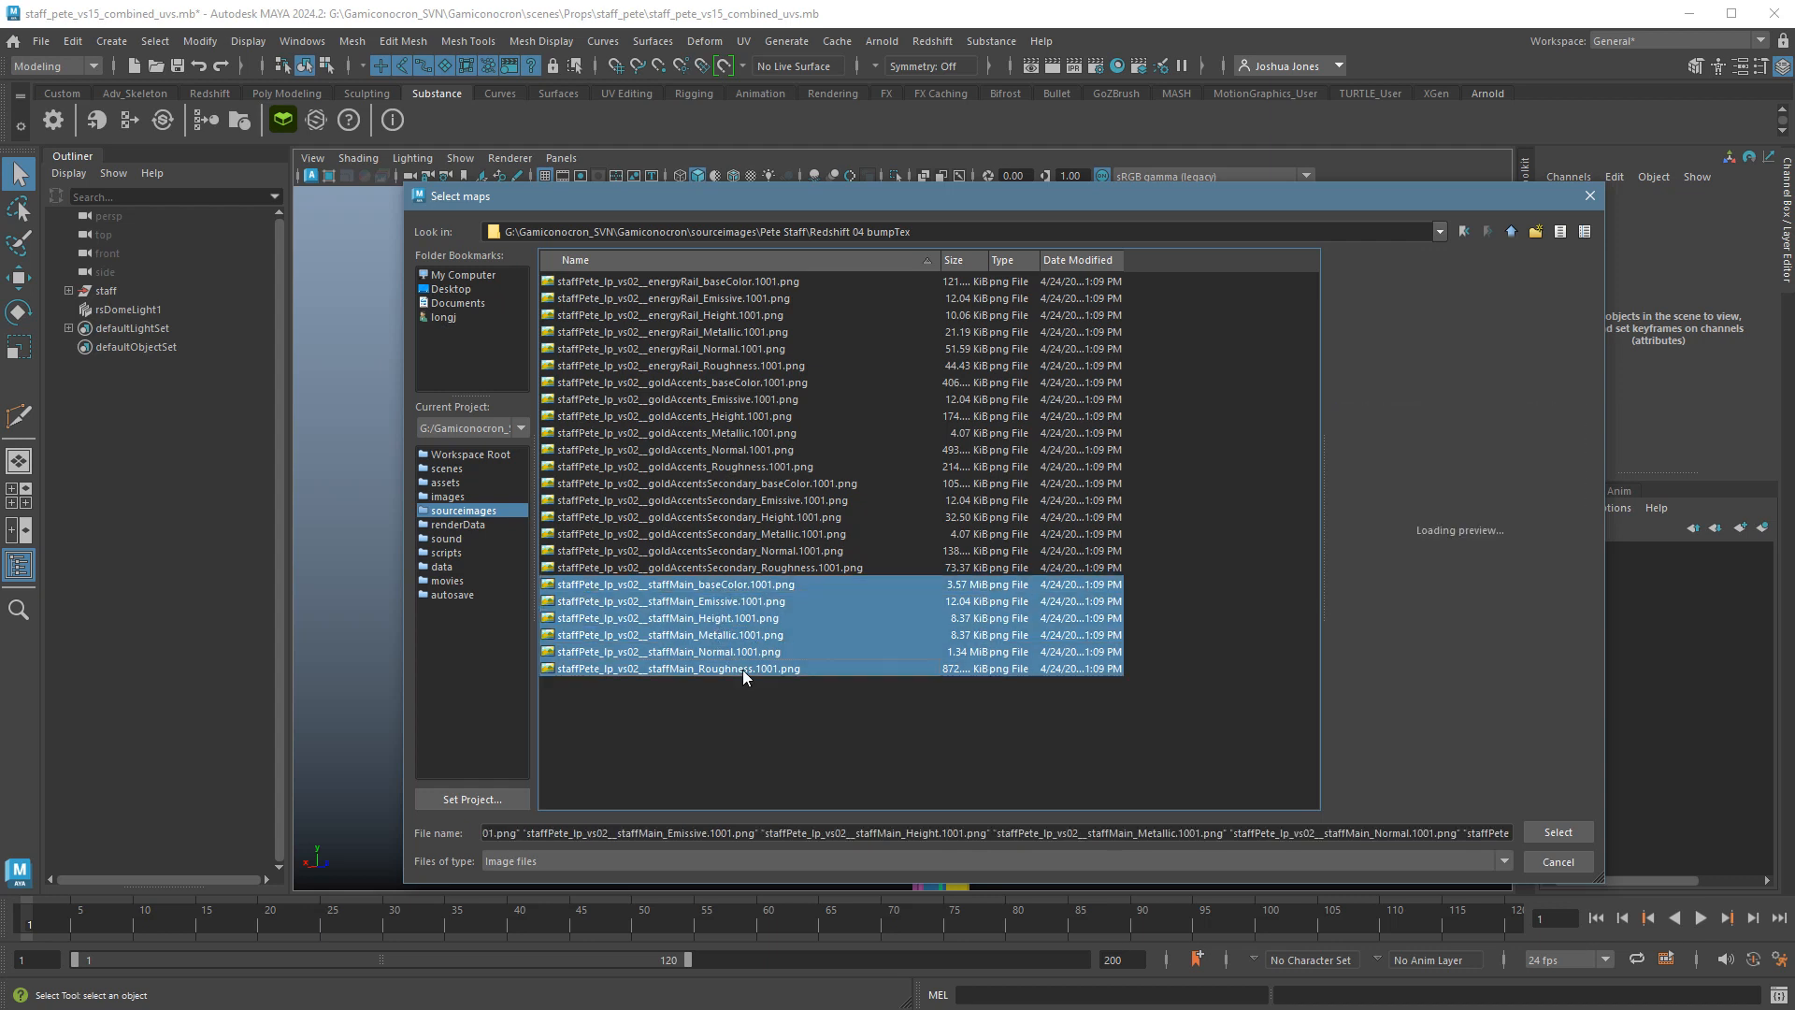
pyautogui.click(1557, 832)
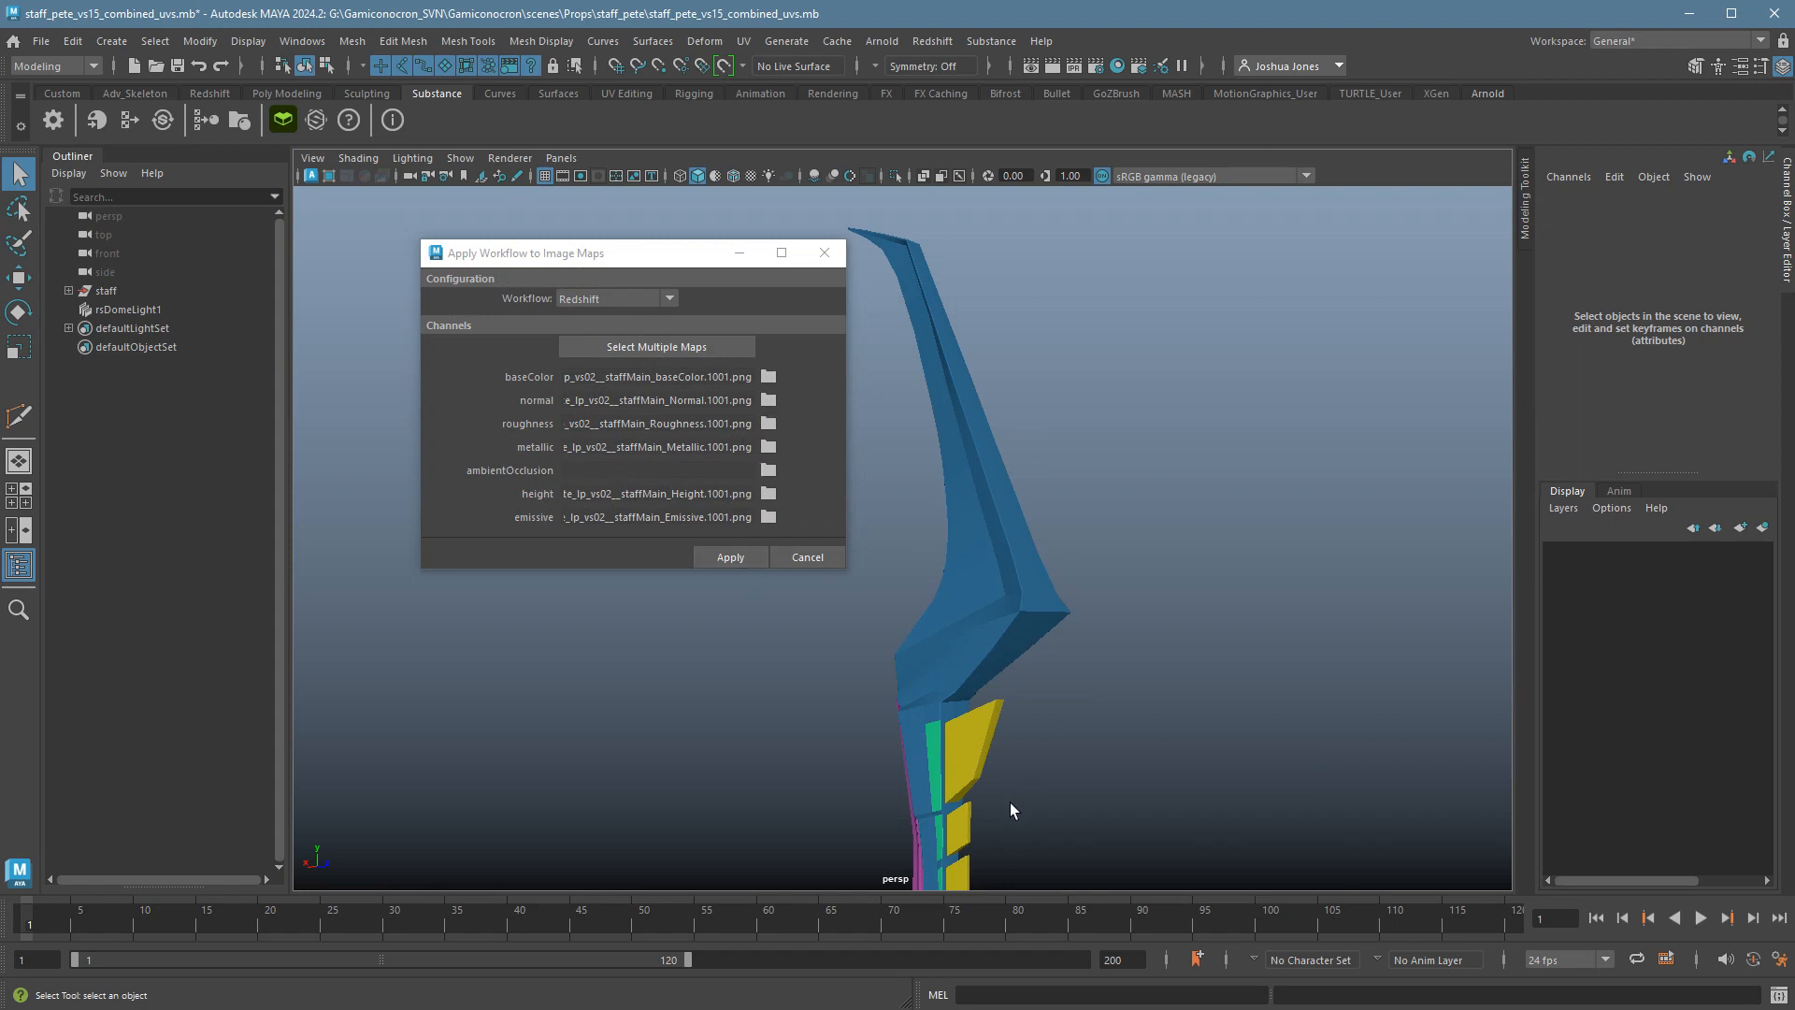
pyautogui.click(743, 564)
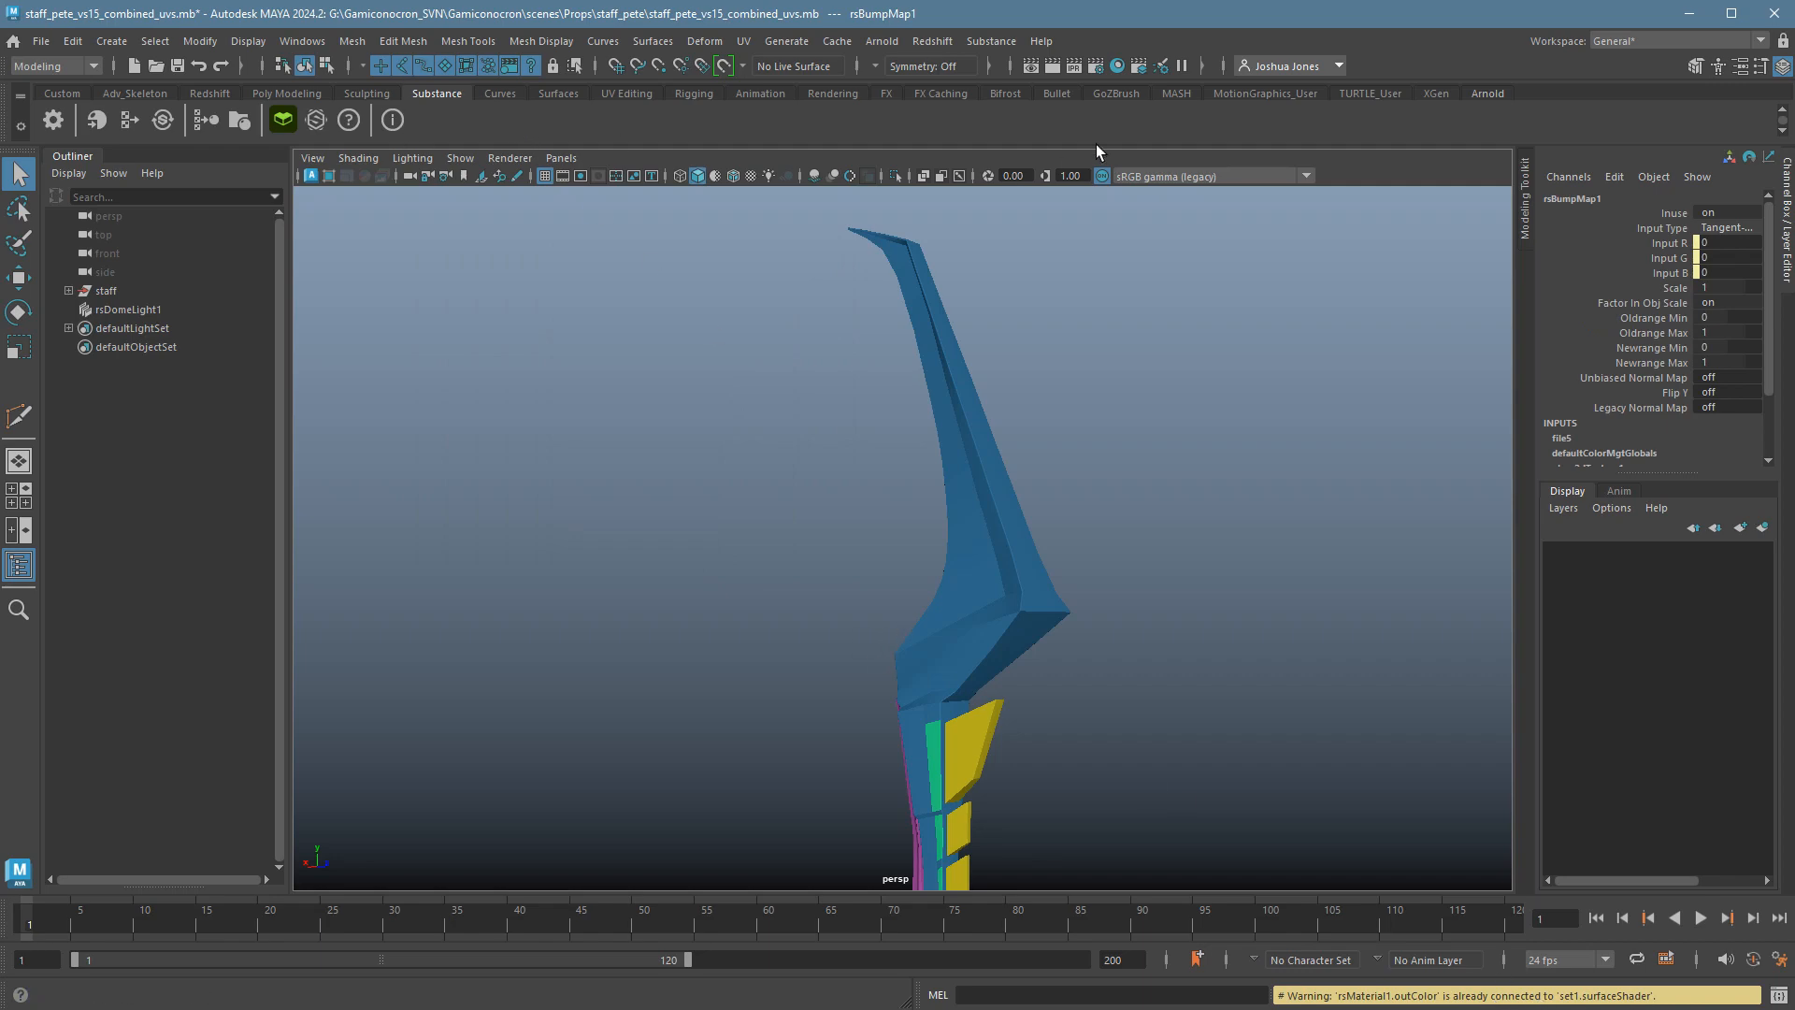
# Open the Hypershade, bring its window fully into view, and rename the Redshift material rsMaterial1 as rsStaffBrushedMetal.
pyautogui.click(1118, 67)
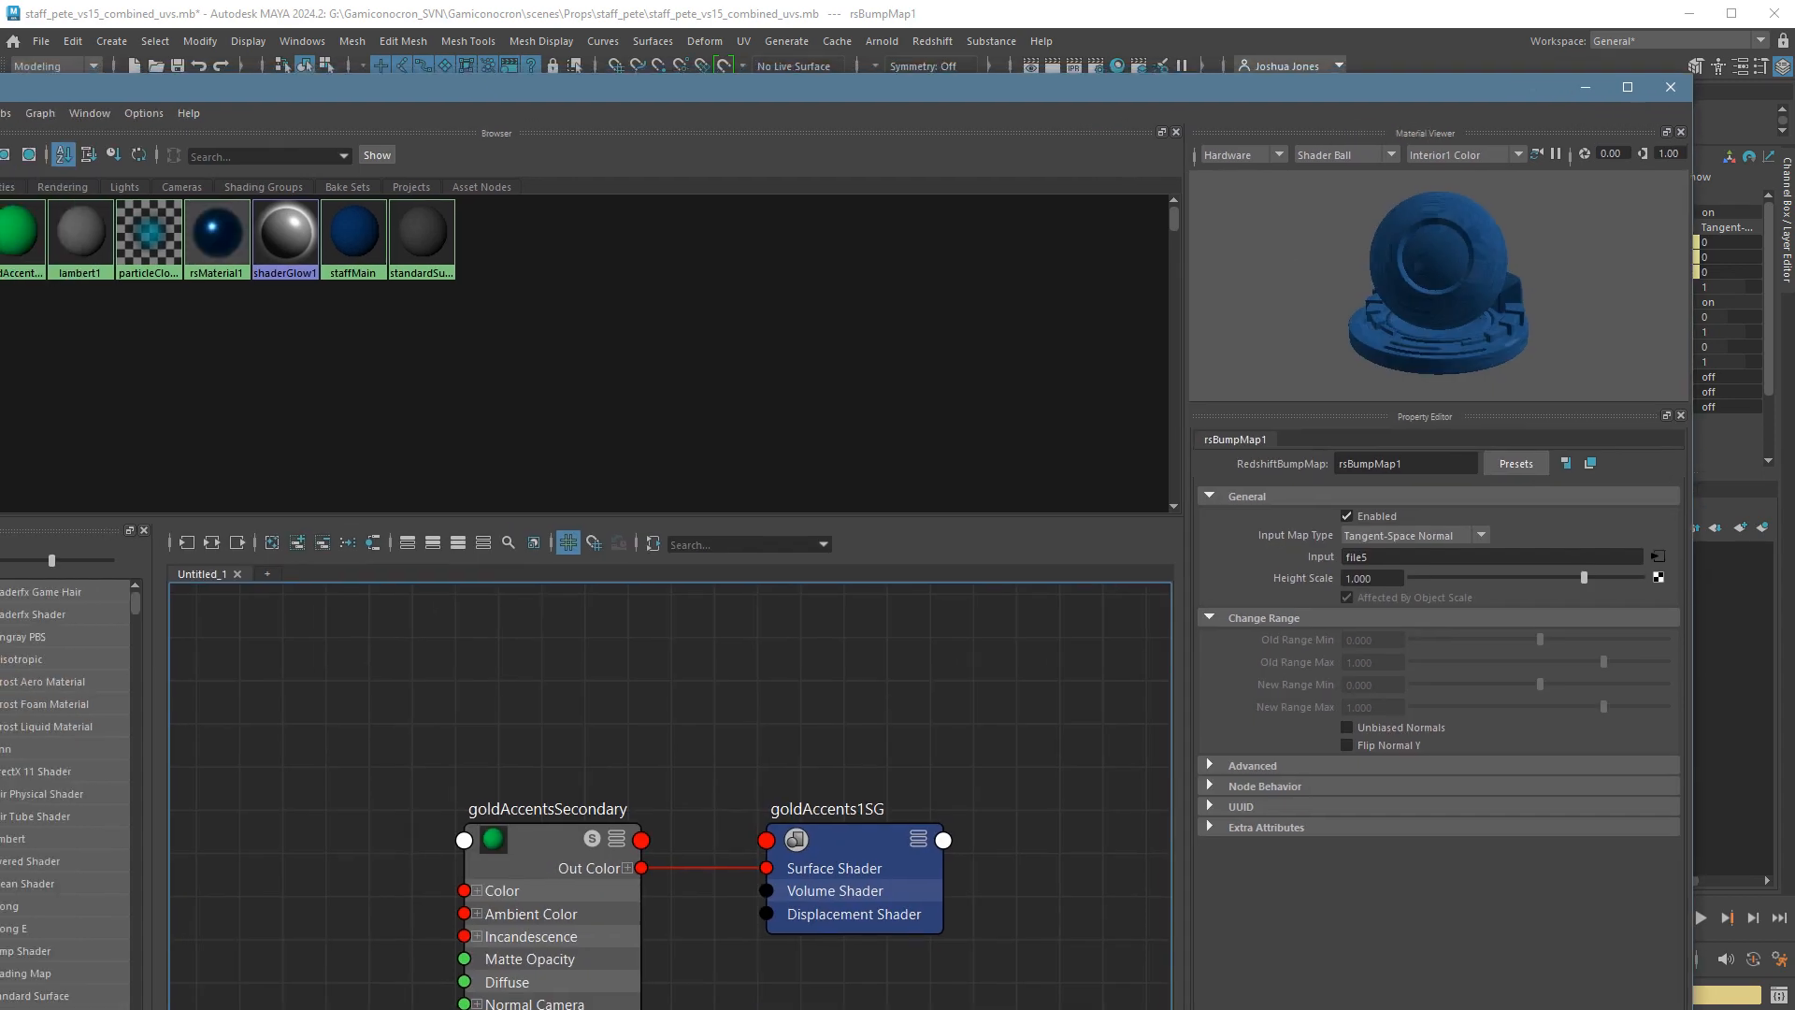
pyautogui.moveTo(0, 74); pyautogui.dragTo(421, 254)
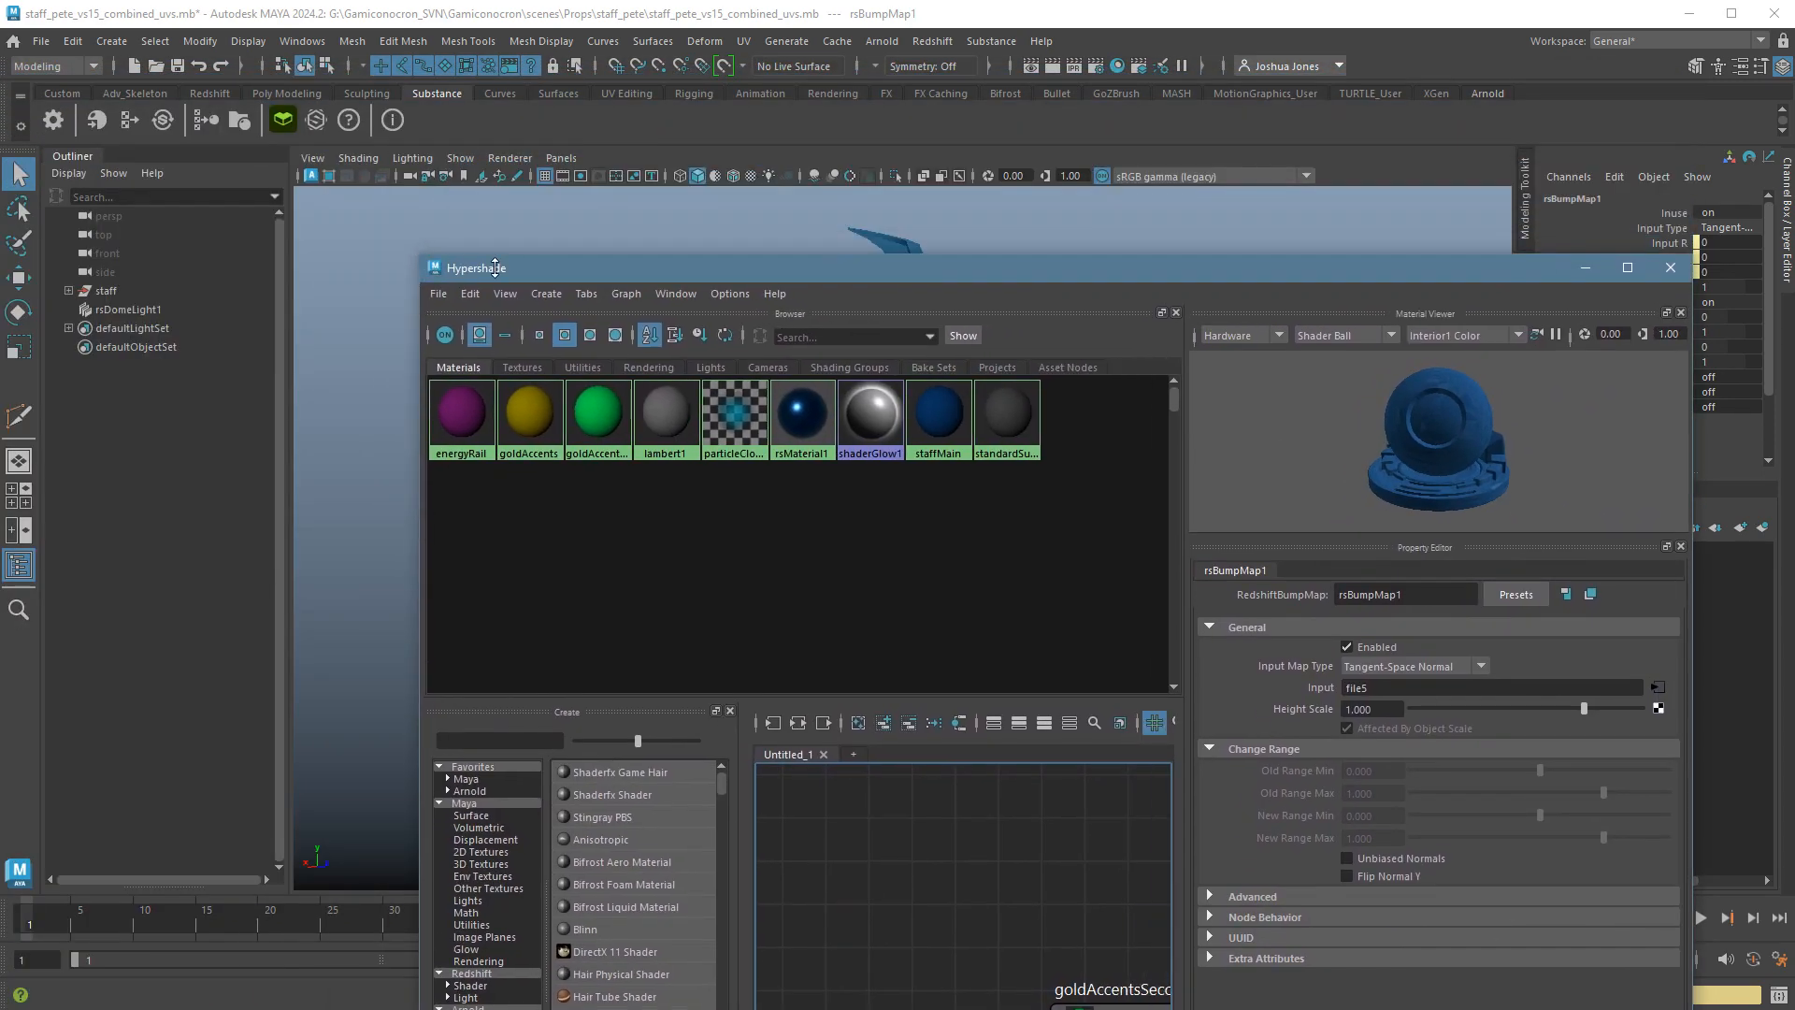
pyautogui.moveTo(576, 258); pyautogui.dragTo(571, 131)
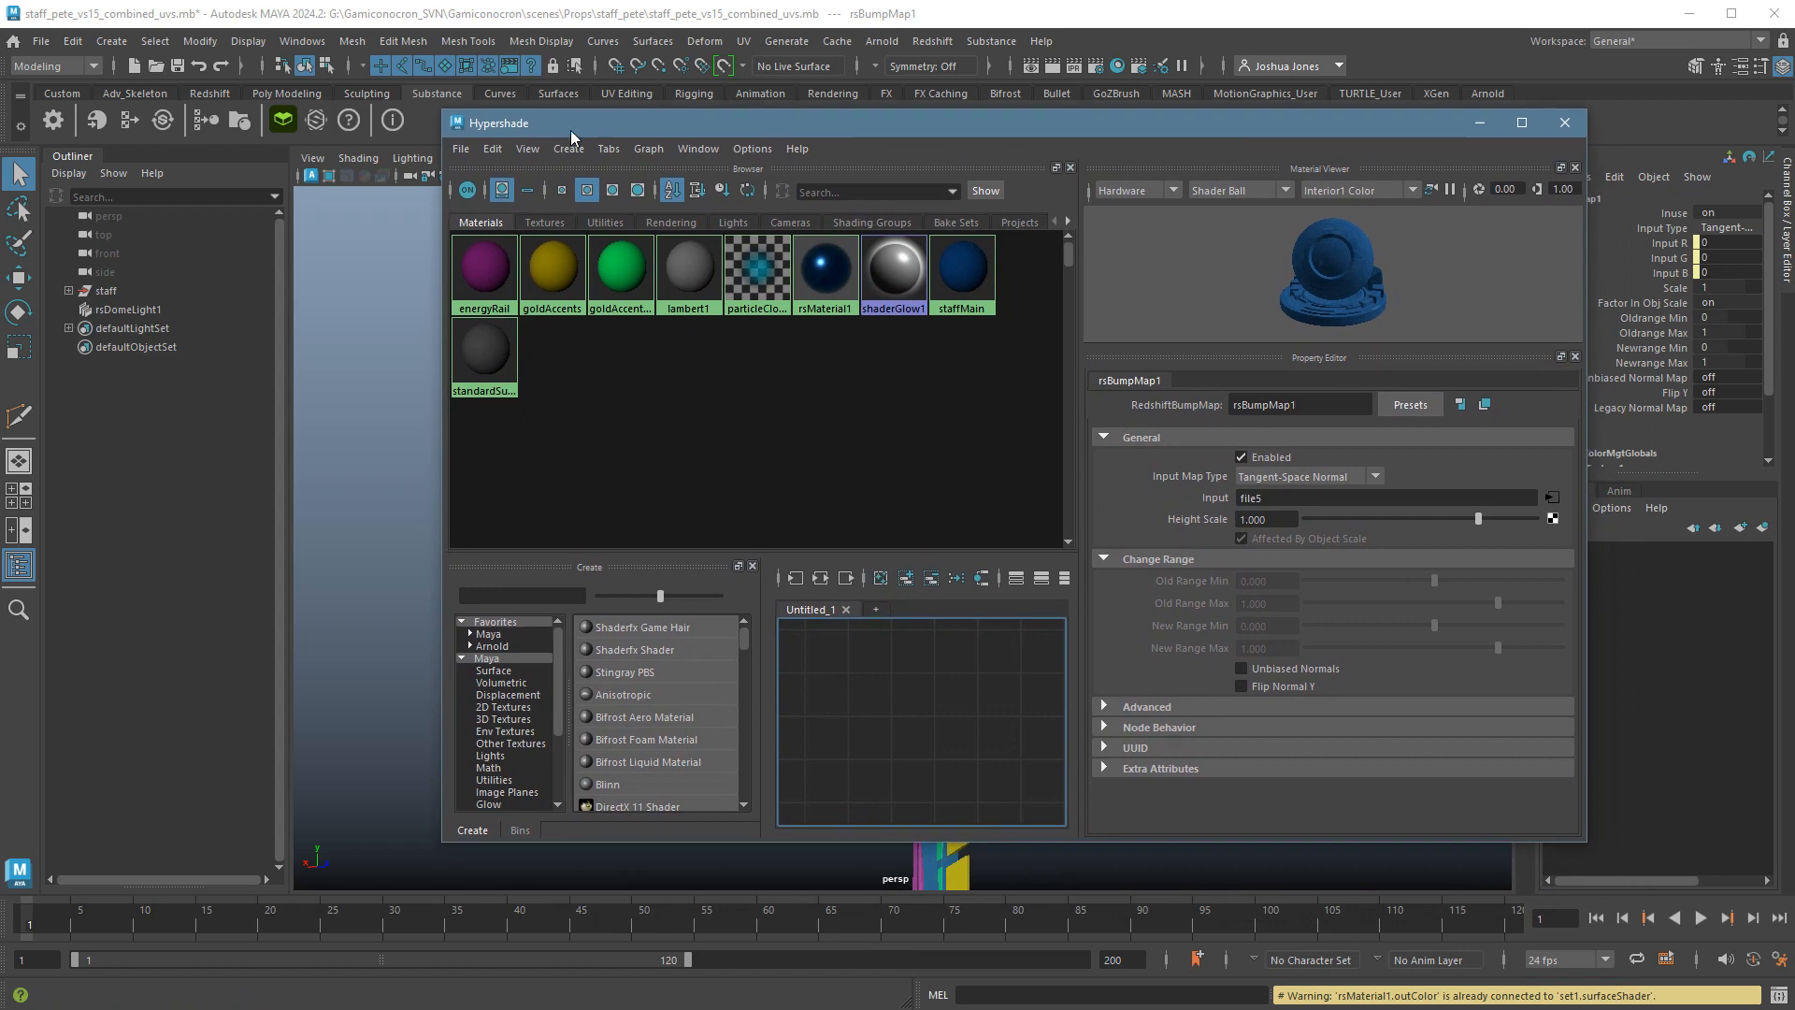
pyautogui.click(810, 272)
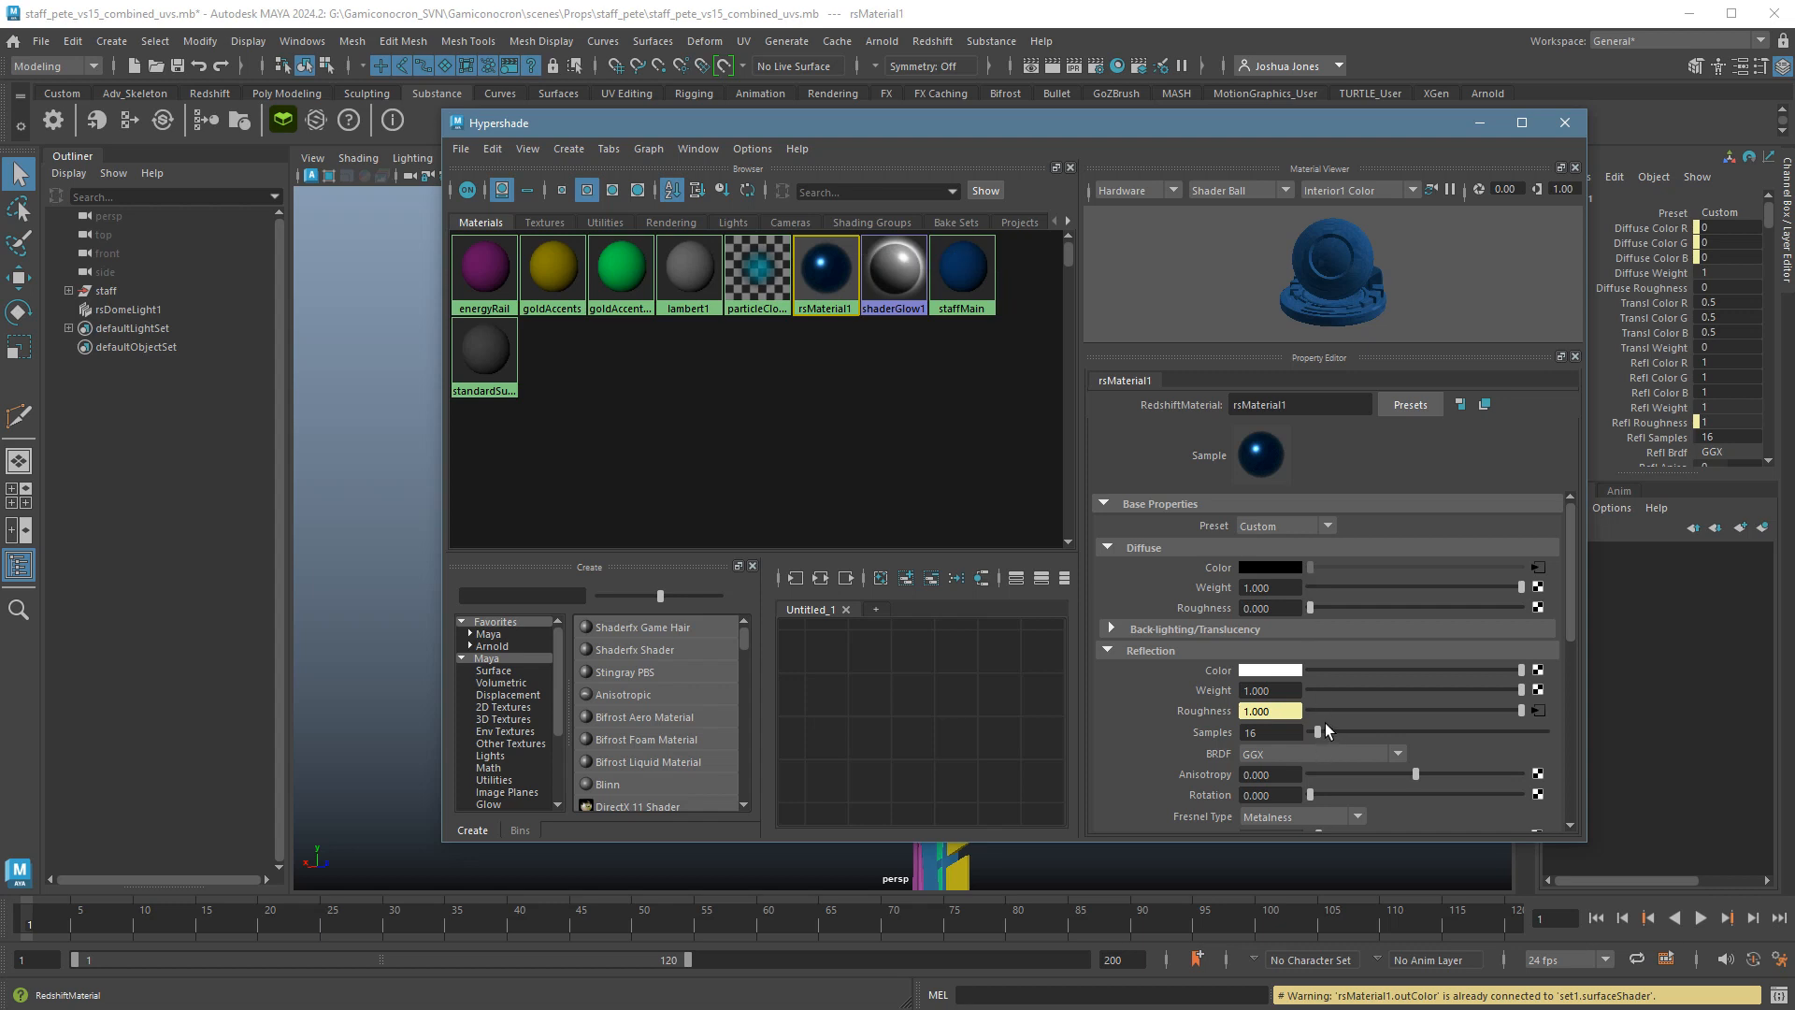
pyautogui.doubleClick(1254, 406)
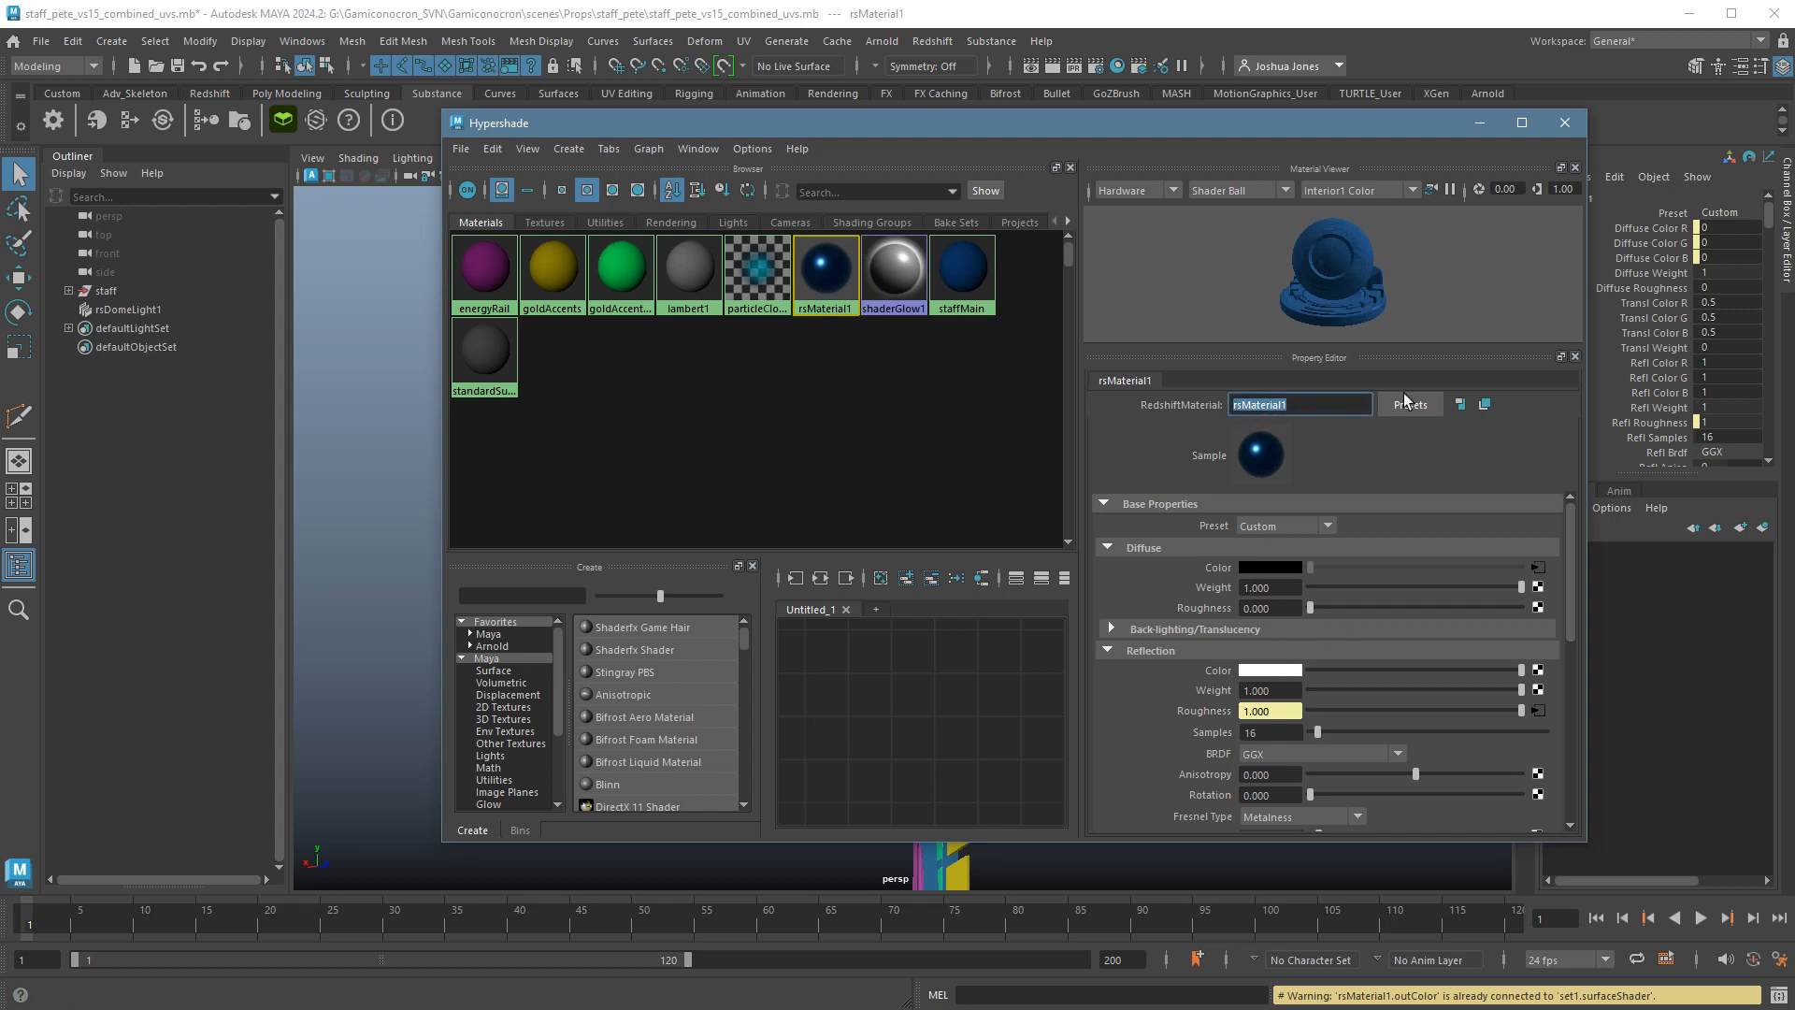
pyautogui.write('rsStaffBrushedB')
pyautogui.press('BackSpace')
pyautogui.write('Metal')
pyautogui.press('Return')
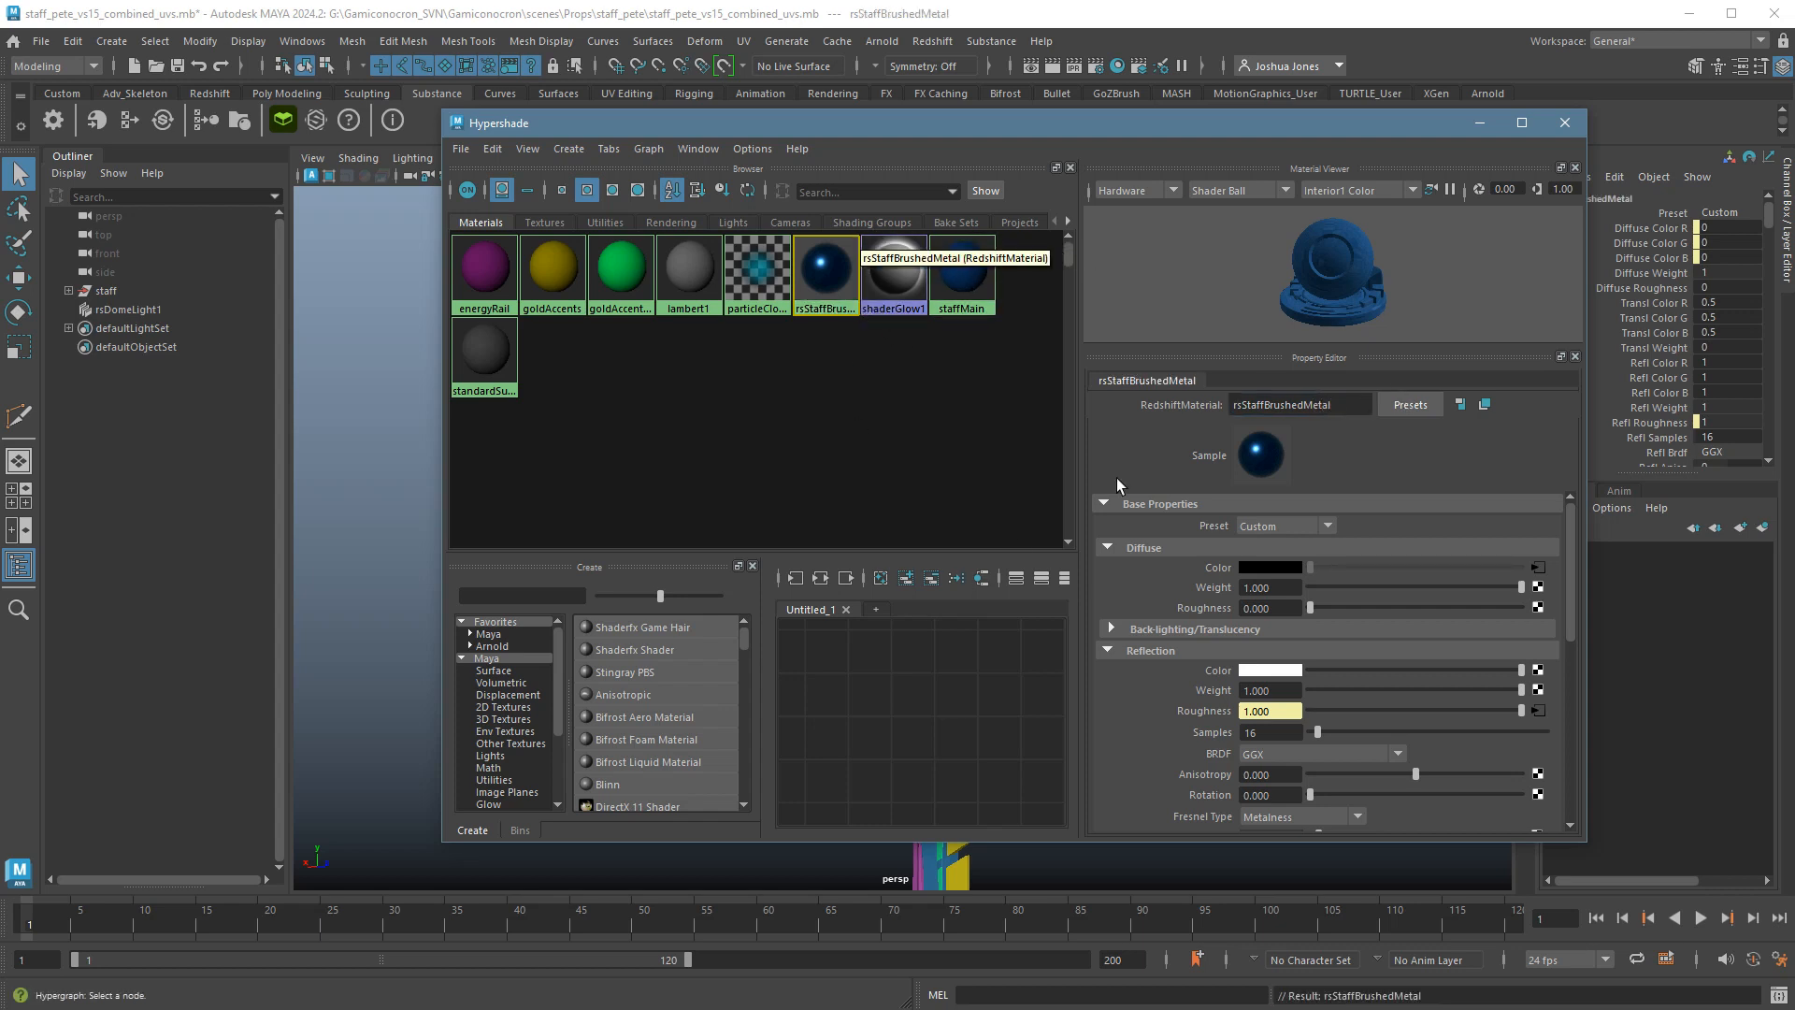
# Graph the input and output connections of rsStaffBrushedMetal and enlarge the Hypershade work area to fit the whole network.
pyautogui.moveTo(823, 276); pyautogui.dragTo(952, 718, button='middle')
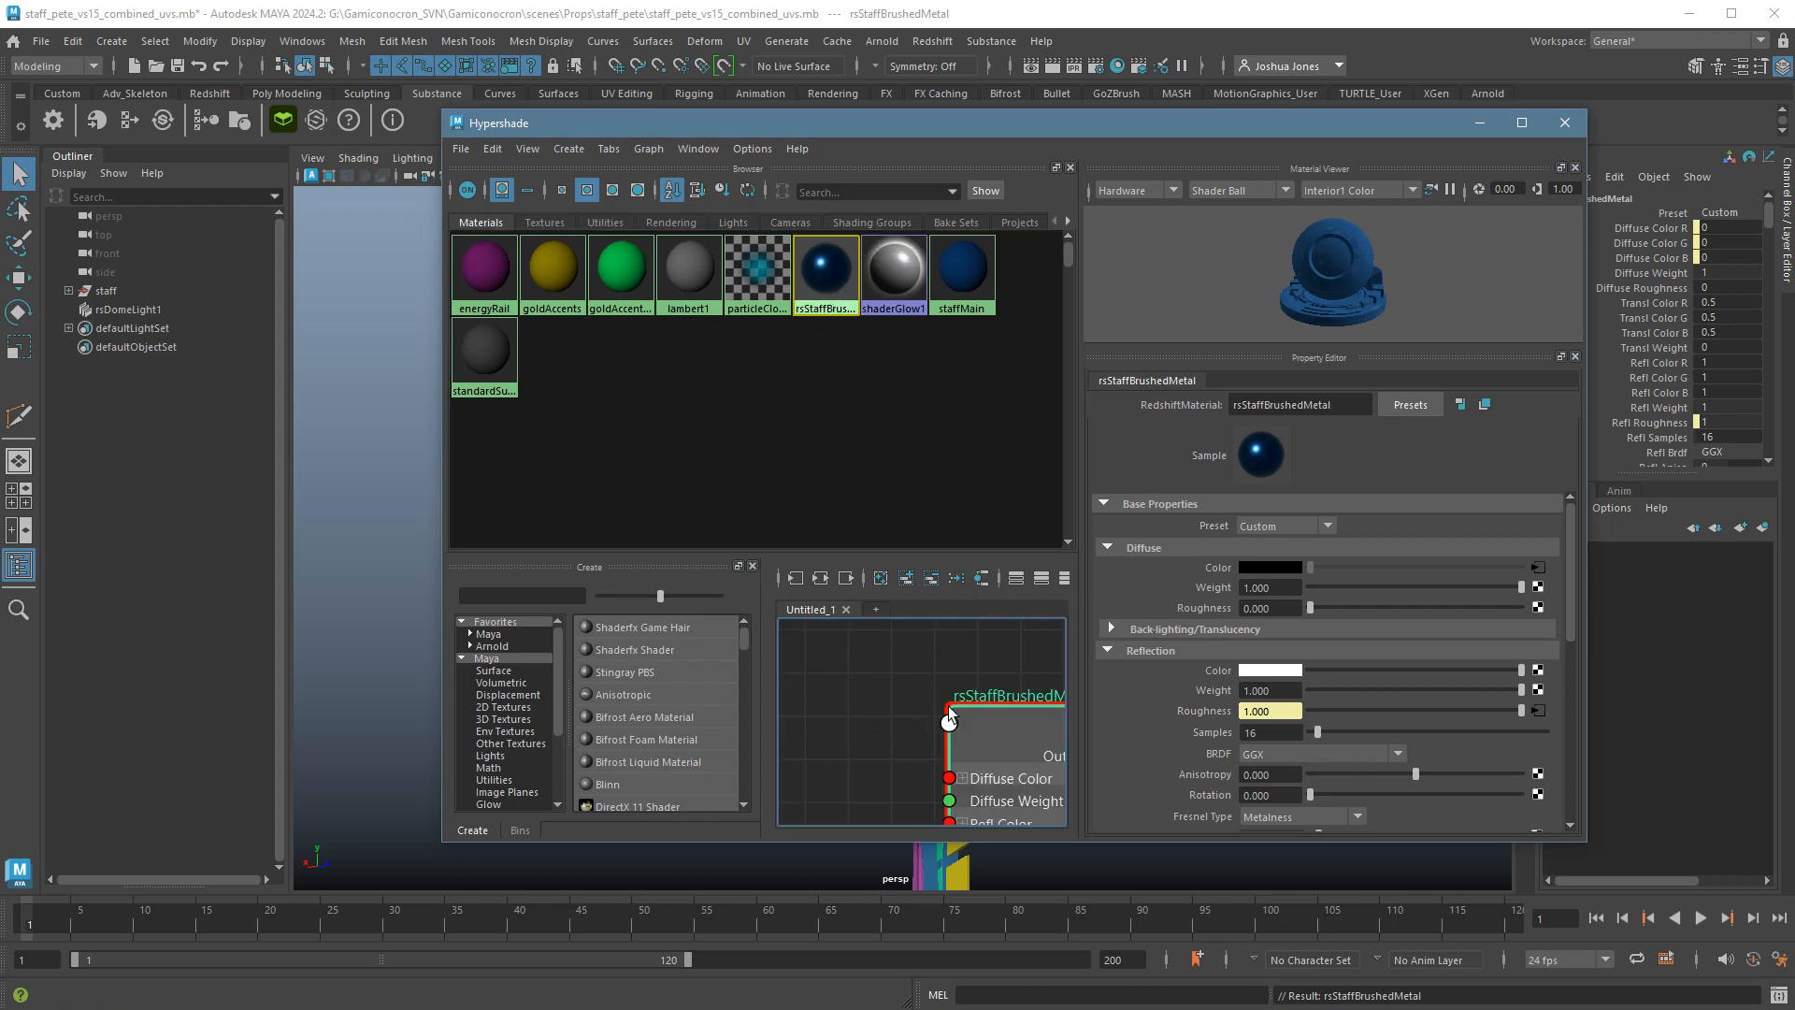
pyautogui.click(827, 587)
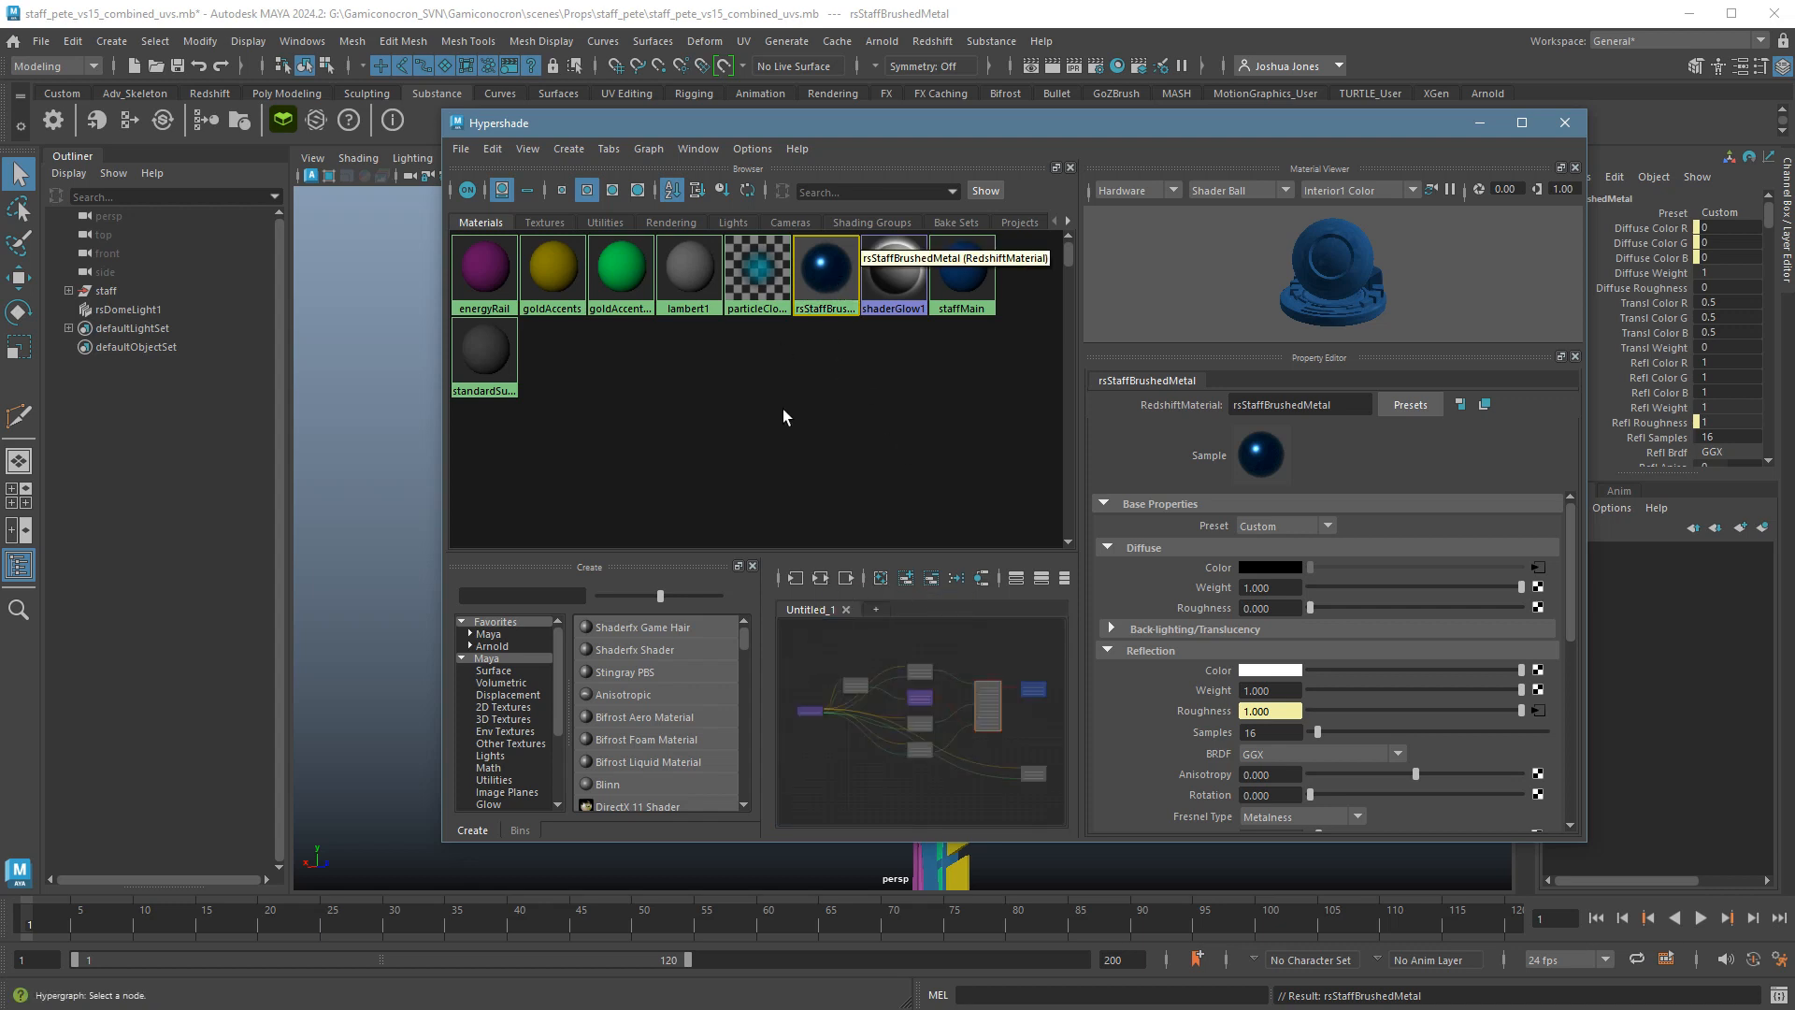
pyautogui.click(830, 681)
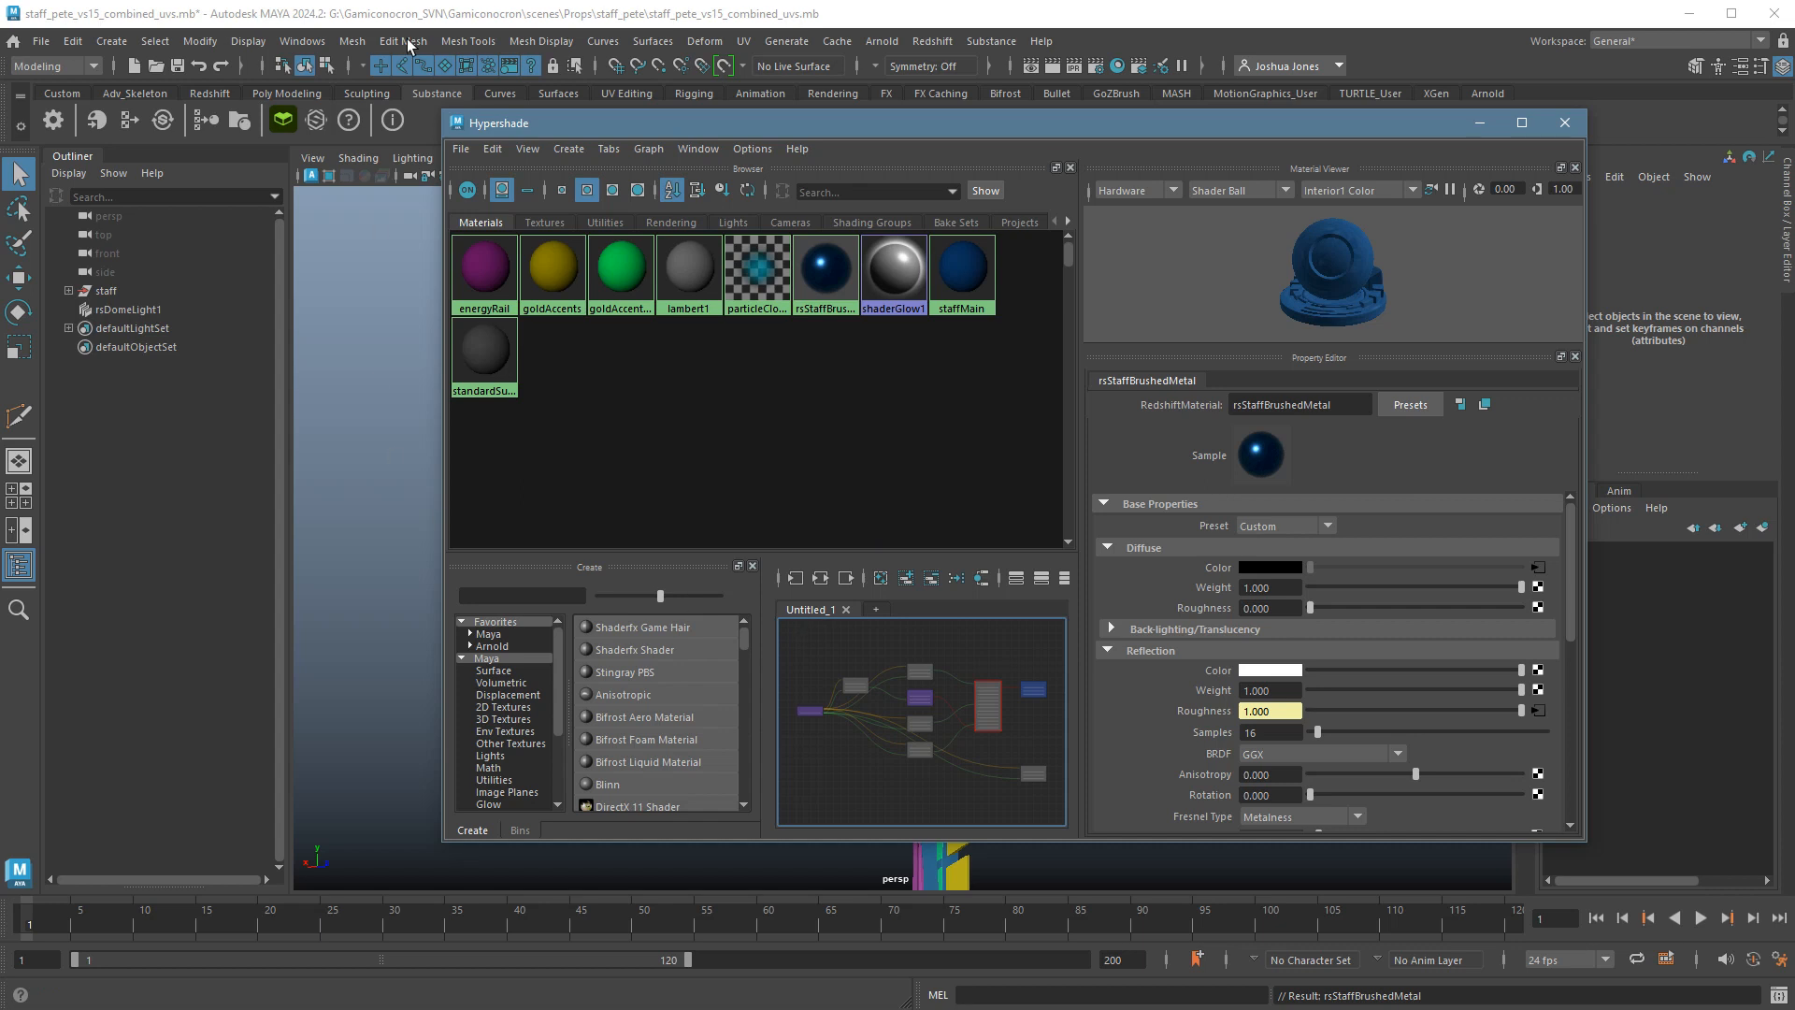
pyautogui.moveTo(285, 90); pyautogui.dragTo(115, 47)
pyautogui.moveTo(1590, 852); pyautogui.dragTo(1753, 946)
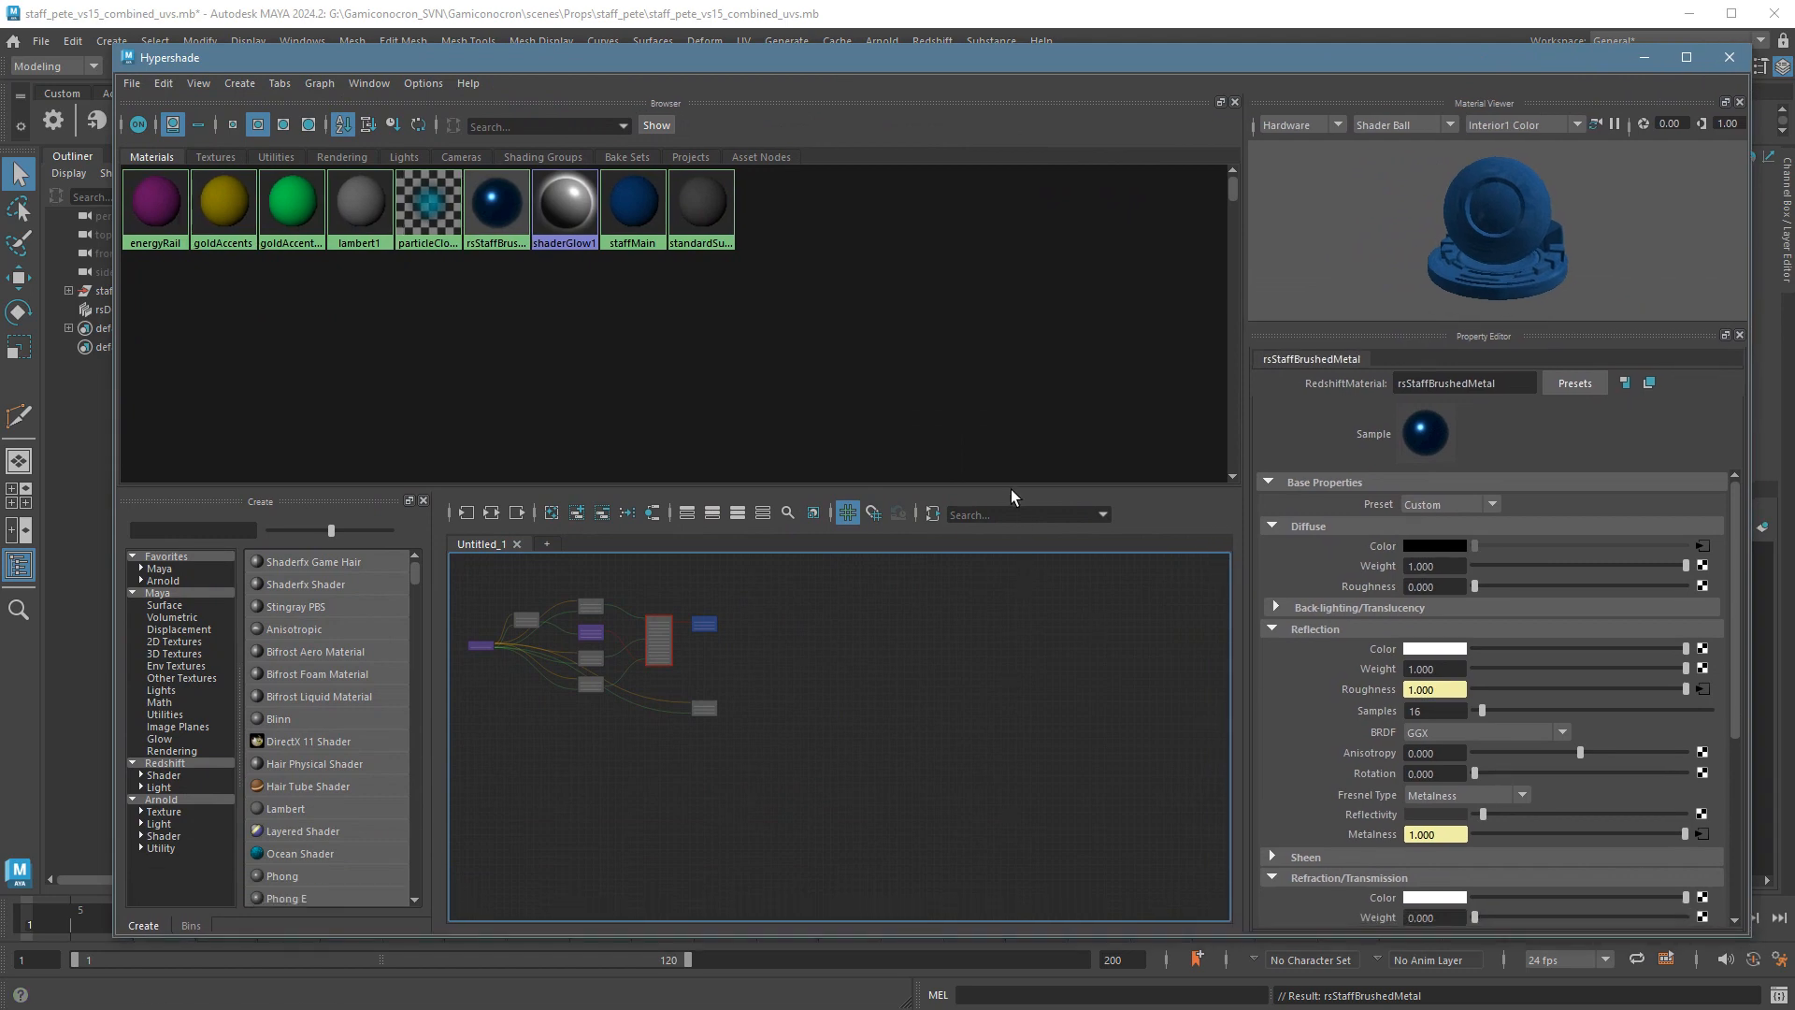
pyautogui.moveTo(1011, 490); pyautogui.dragTo(1010, 318)
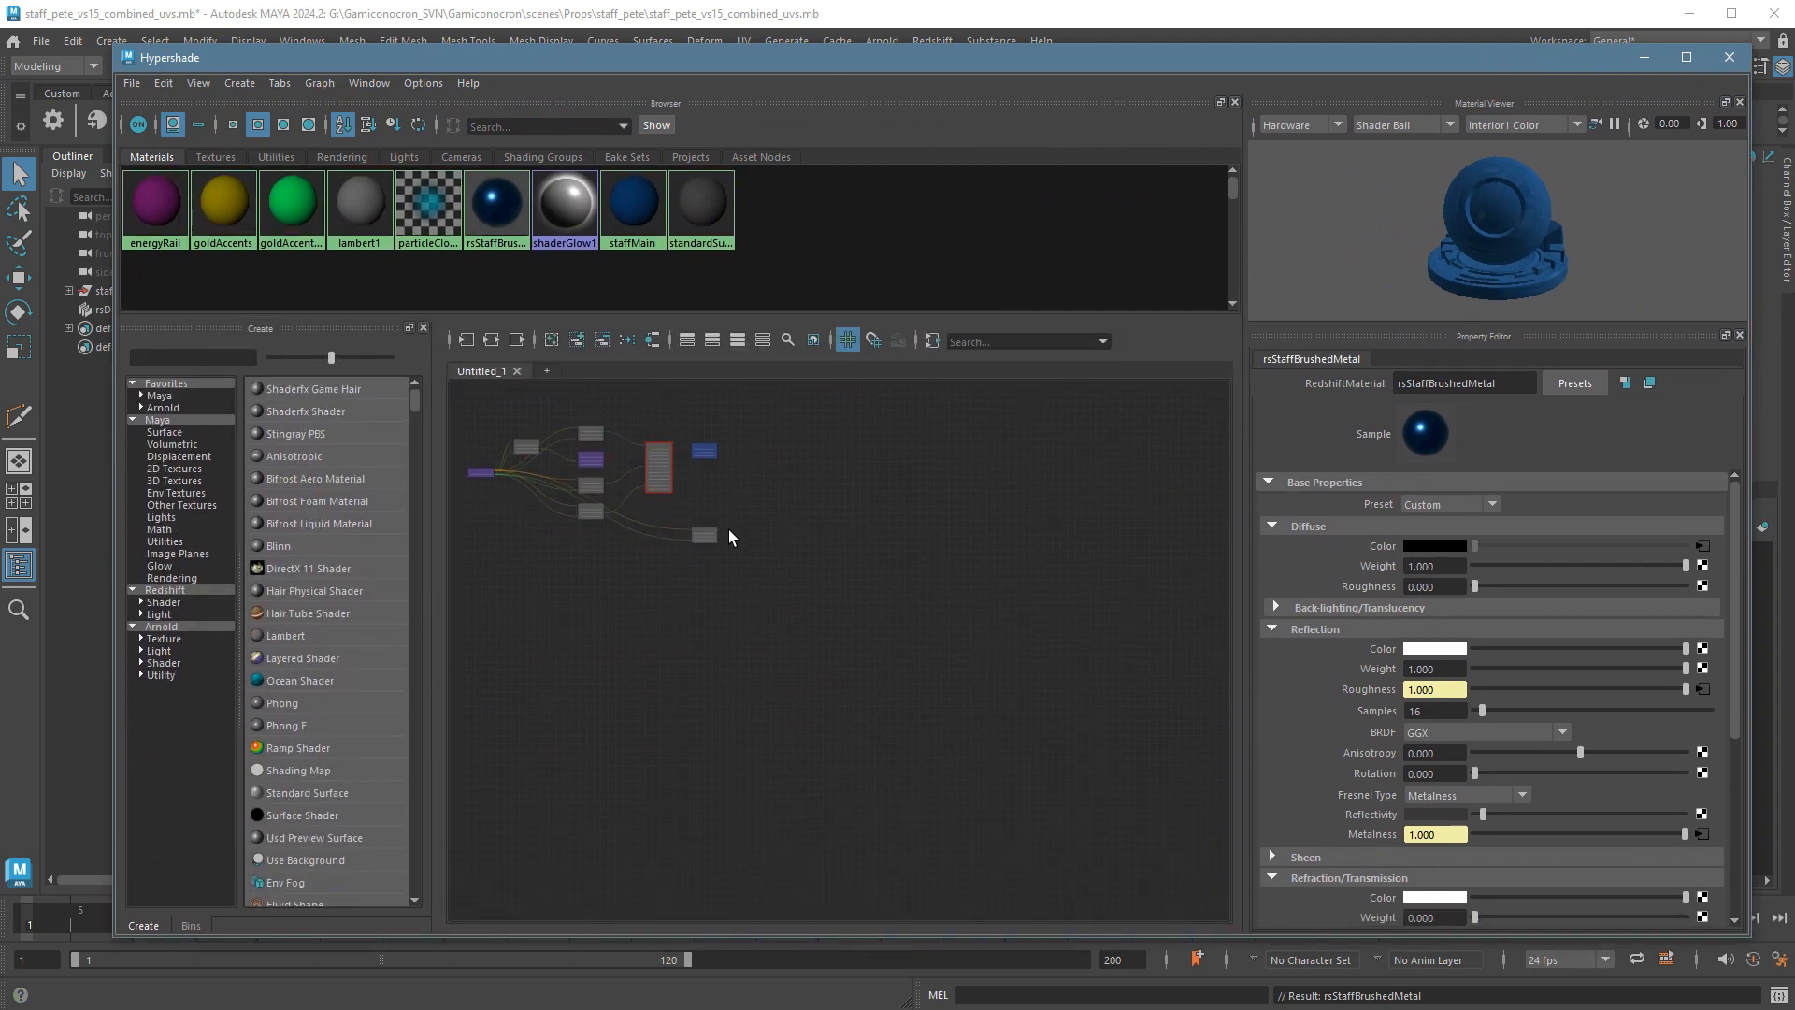
pyautogui.press('a')
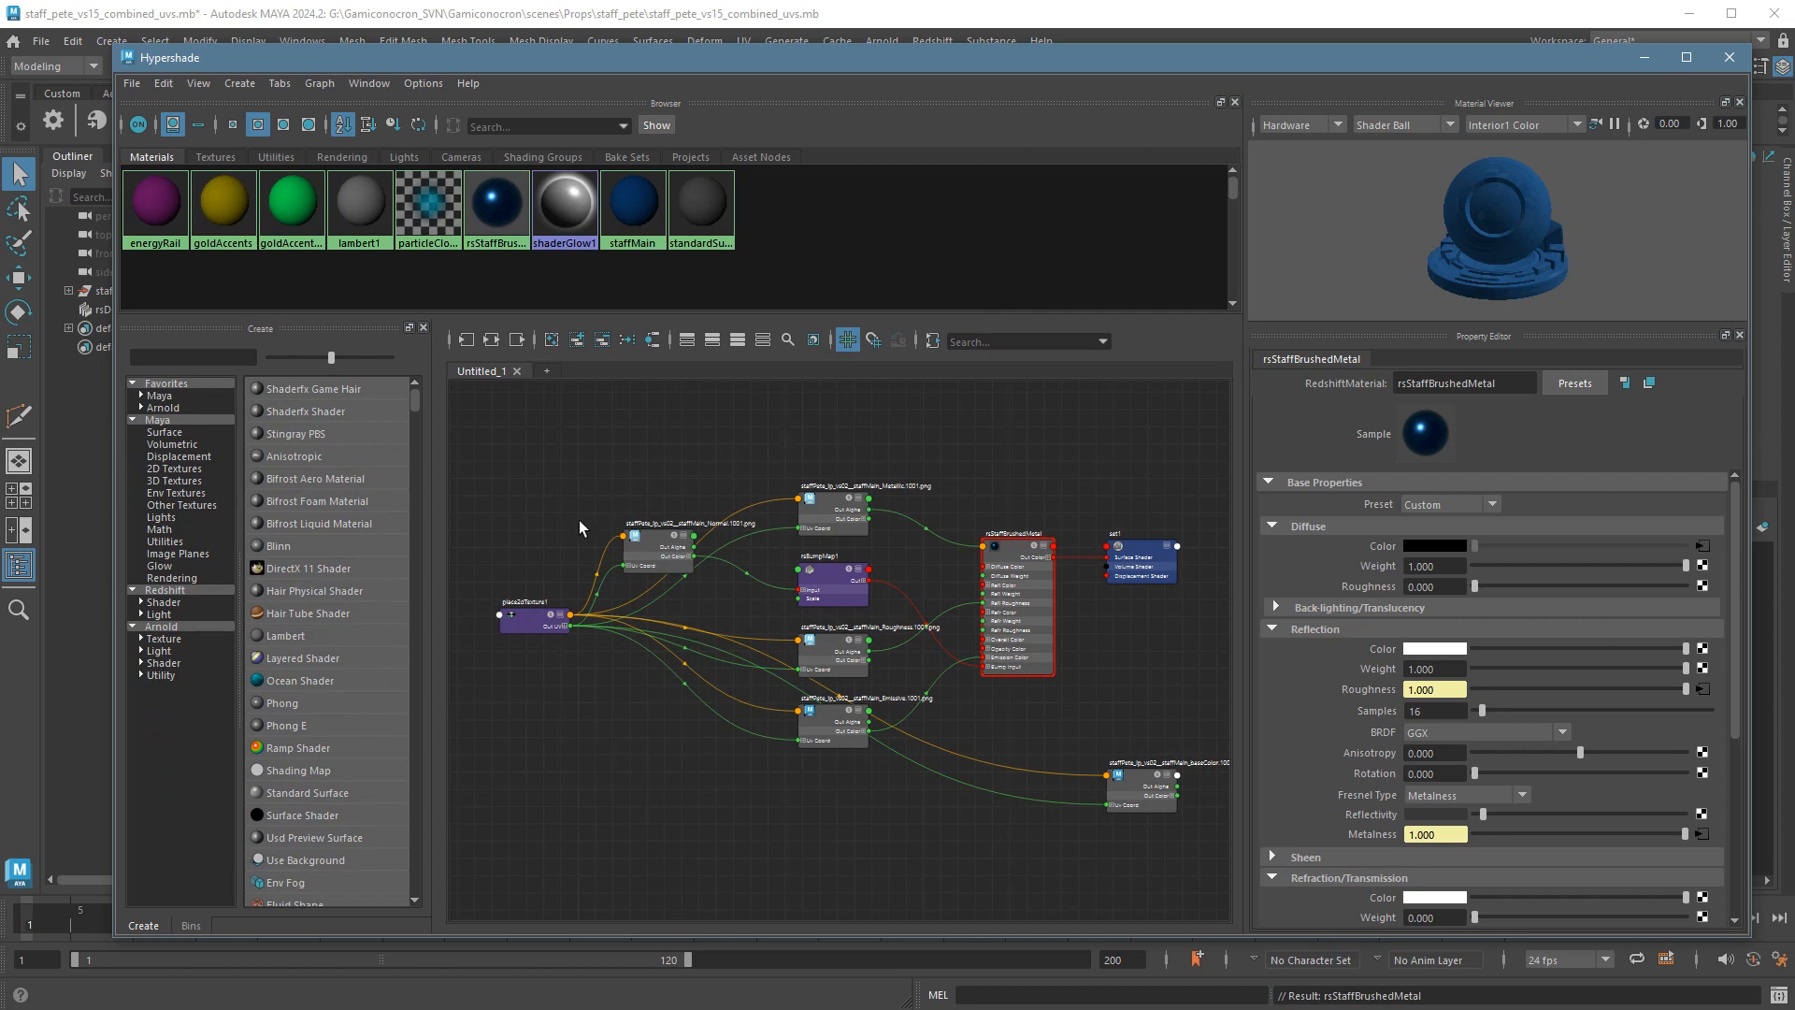
# Examine the network's place2dTexture1 node and the staffMain Normal file node.
pyautogui.click(551, 633)
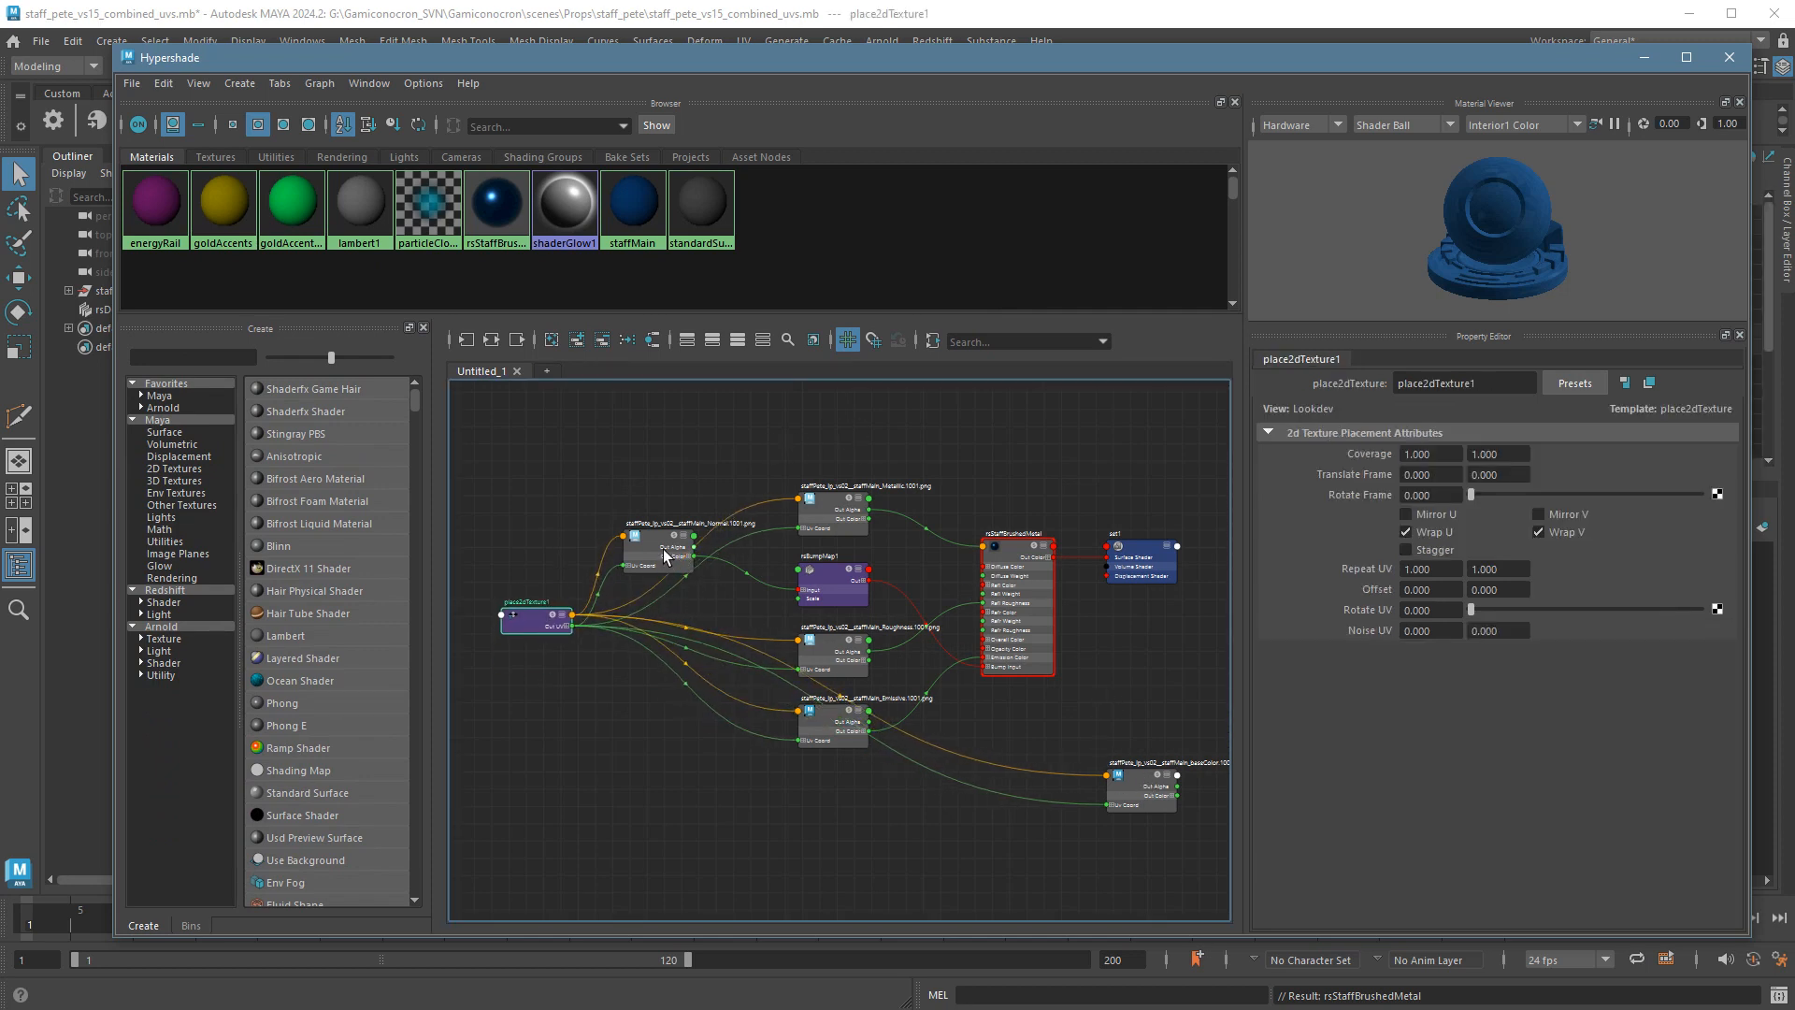
pyautogui.moveTo(664, 557); pyautogui.dragTo(664, 544)
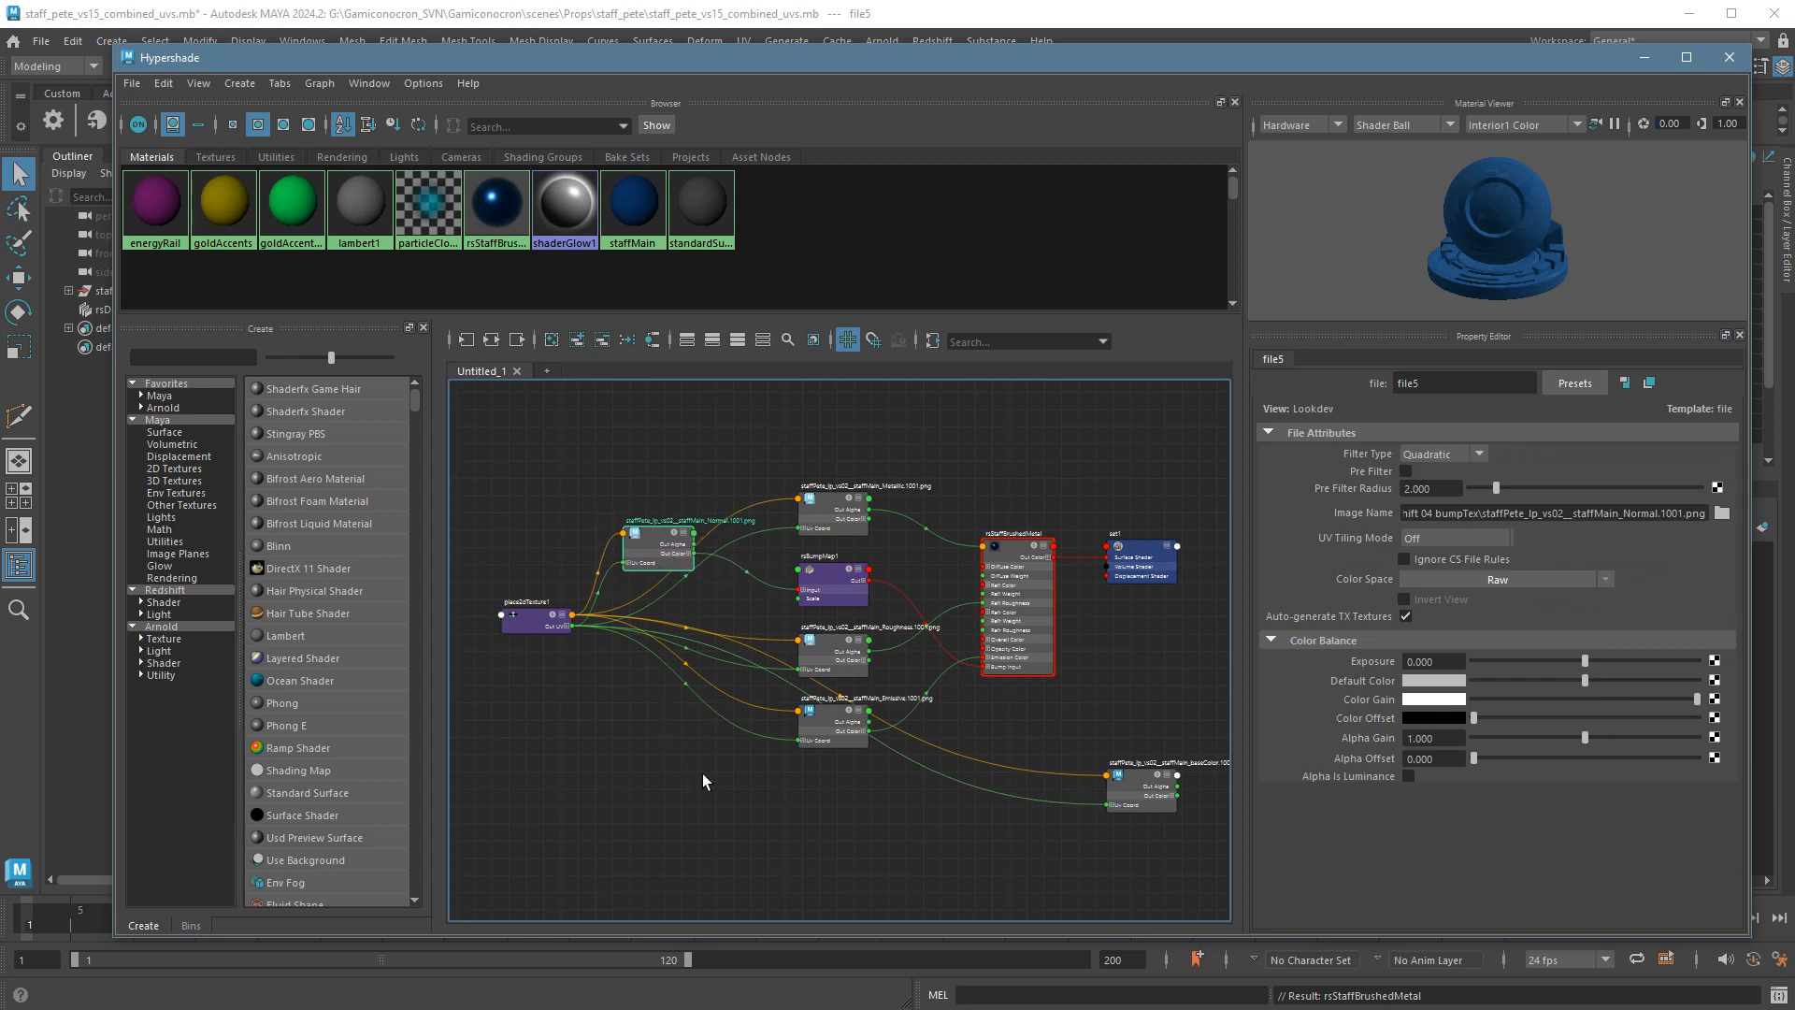
pyautogui.click(574, 653)
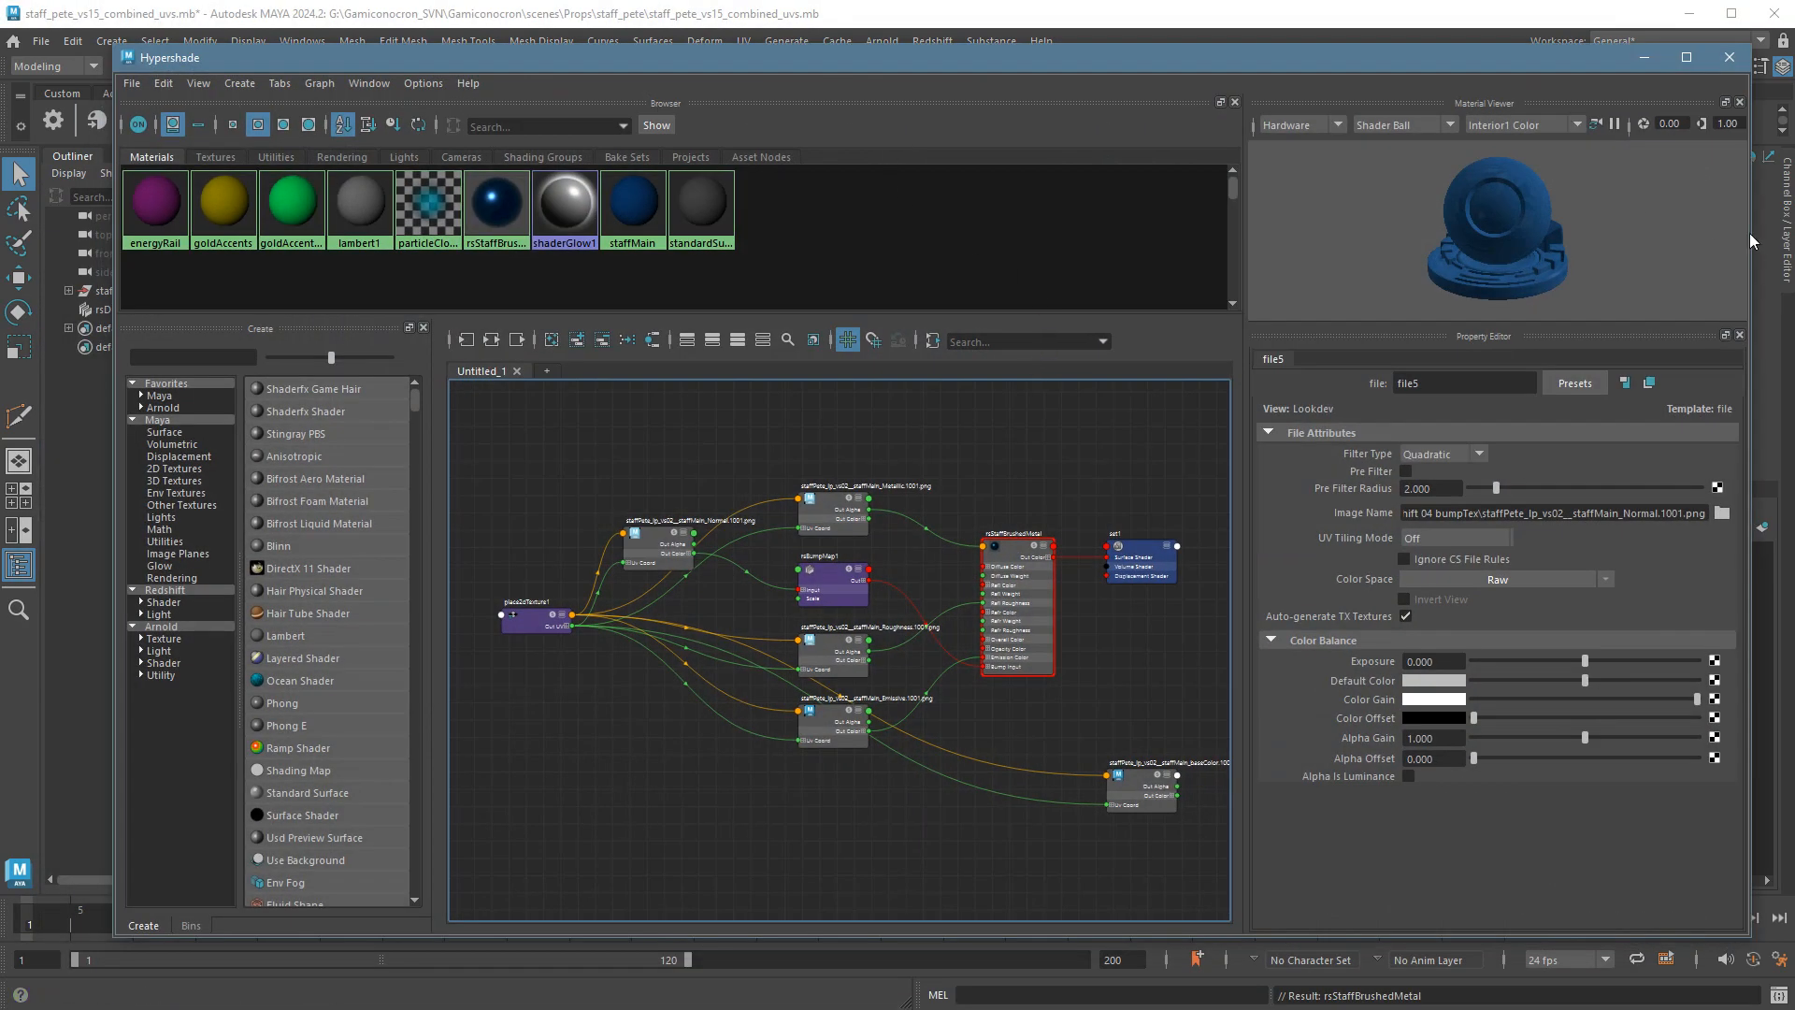
# Narrow the Hypershade window and heighten its material browser so all materials and the staff in the viewport are visible.
pyautogui.moveTo(1762, 236); pyautogui.dragTo(859, 257)
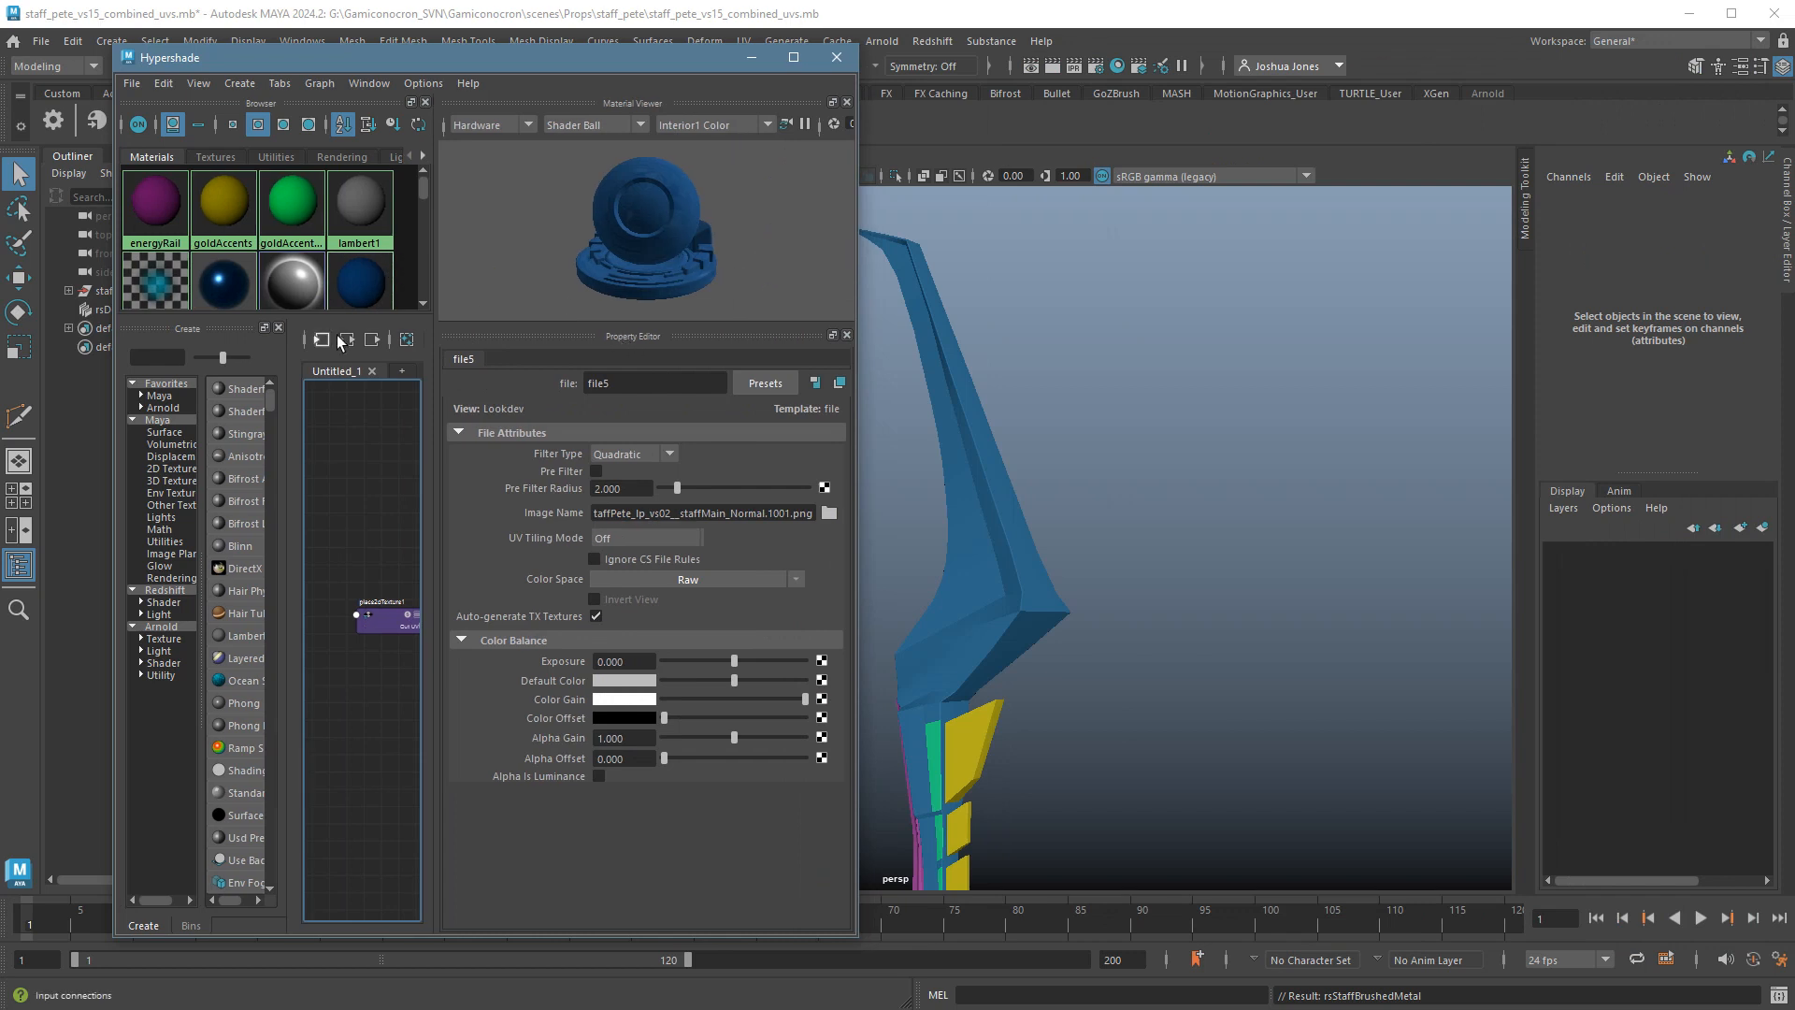
pyautogui.moveTo(280, 319); pyautogui.dragTo(280, 471)
pyautogui.keyDown('alt'); pyautogui.moveTo(1136, 537); pyautogui.dragTo(1077, 535, button='right'); pyautogui.keyUp('alt')
pyautogui.keyDown('alt'); pyautogui.moveTo(1077, 535); pyautogui.dragTo(1171, 433, button='middle'); pyautogui.keyUp('alt')
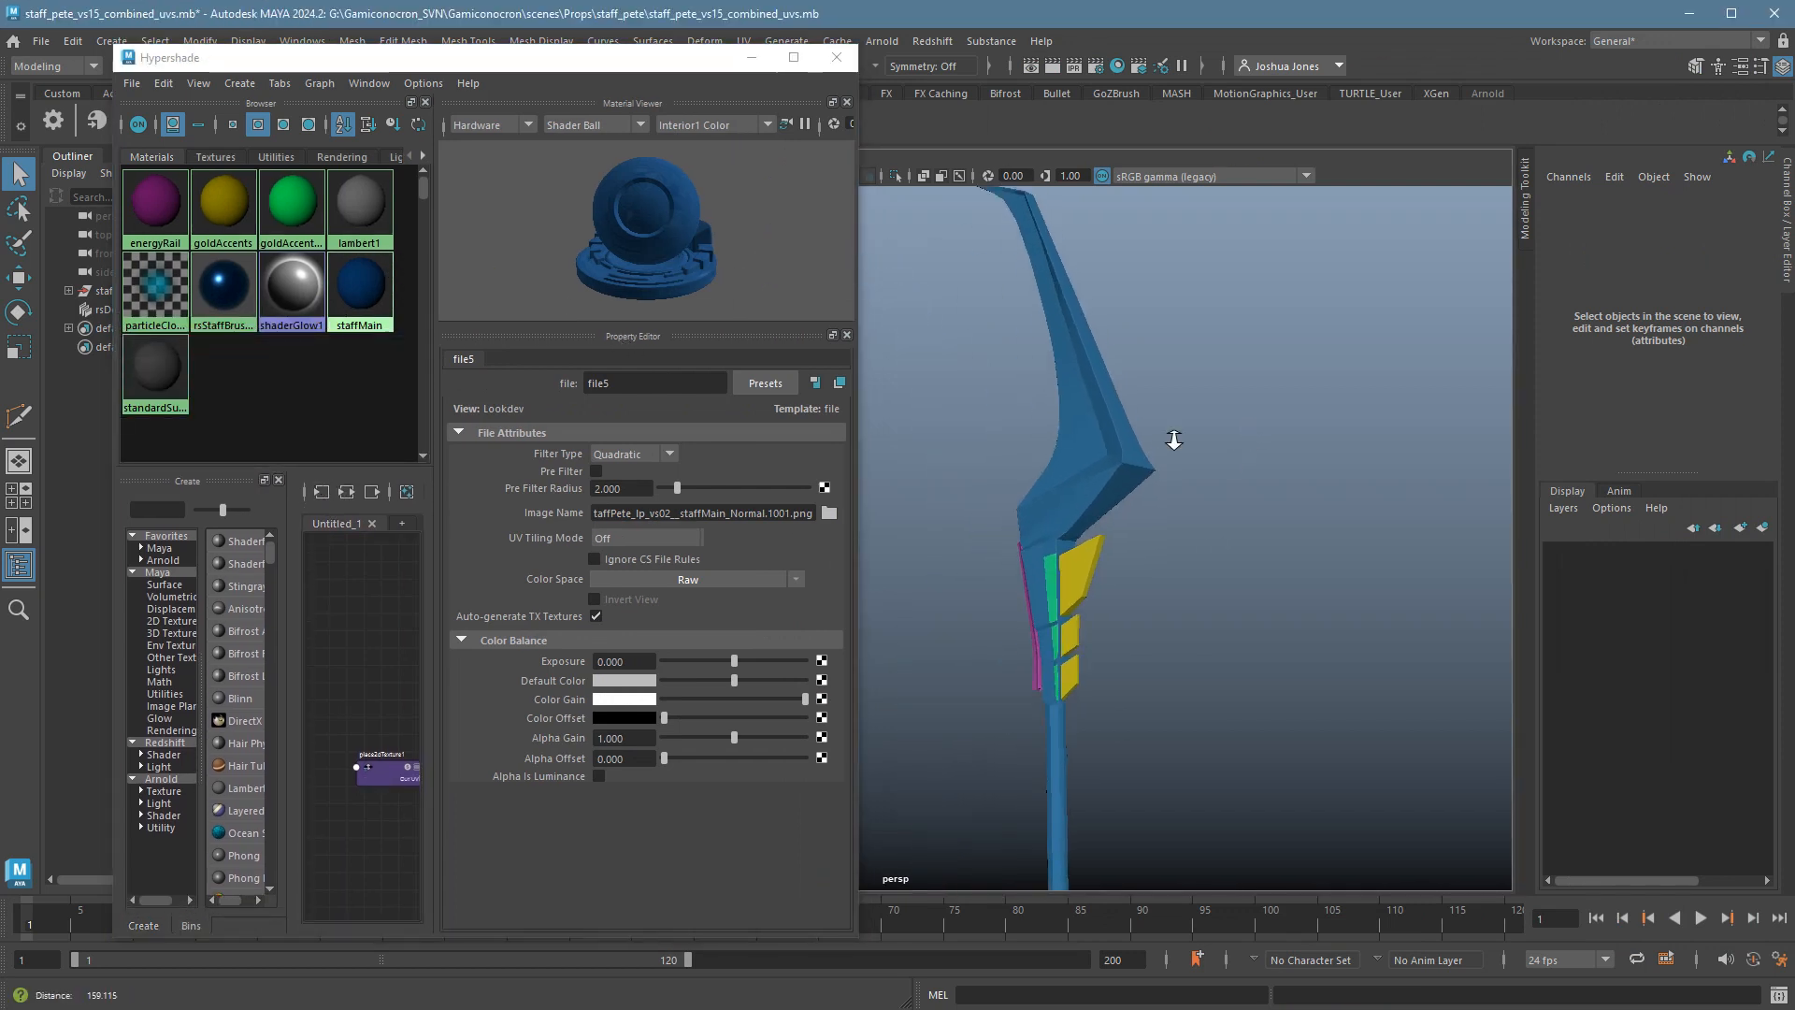
pyautogui.keyDown('alt'); pyautogui.moveTo(1171, 433); pyautogui.dragTo(1072, 417, button='right'); pyautogui.keyUp('alt')
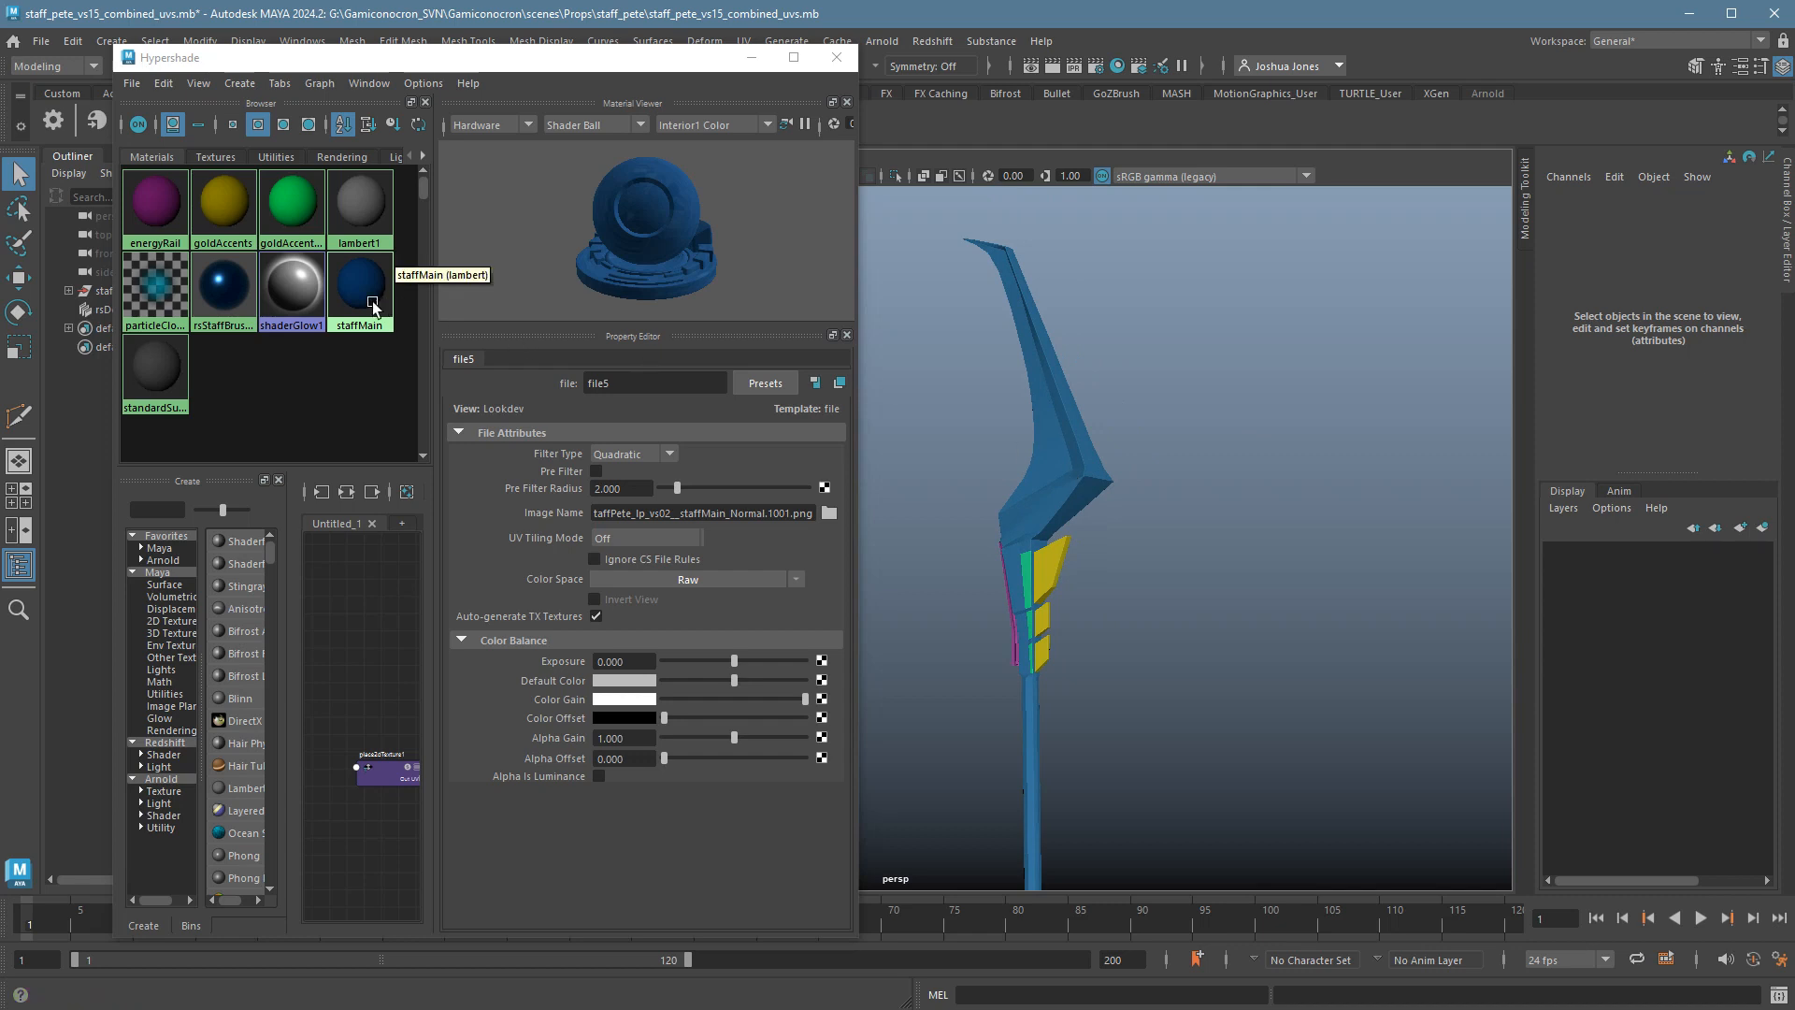
# Select the faces that use the staffMain material, assign rsStaffBrushedMetal to them, and clear the selection.
pyautogui.rightClick(358, 292)
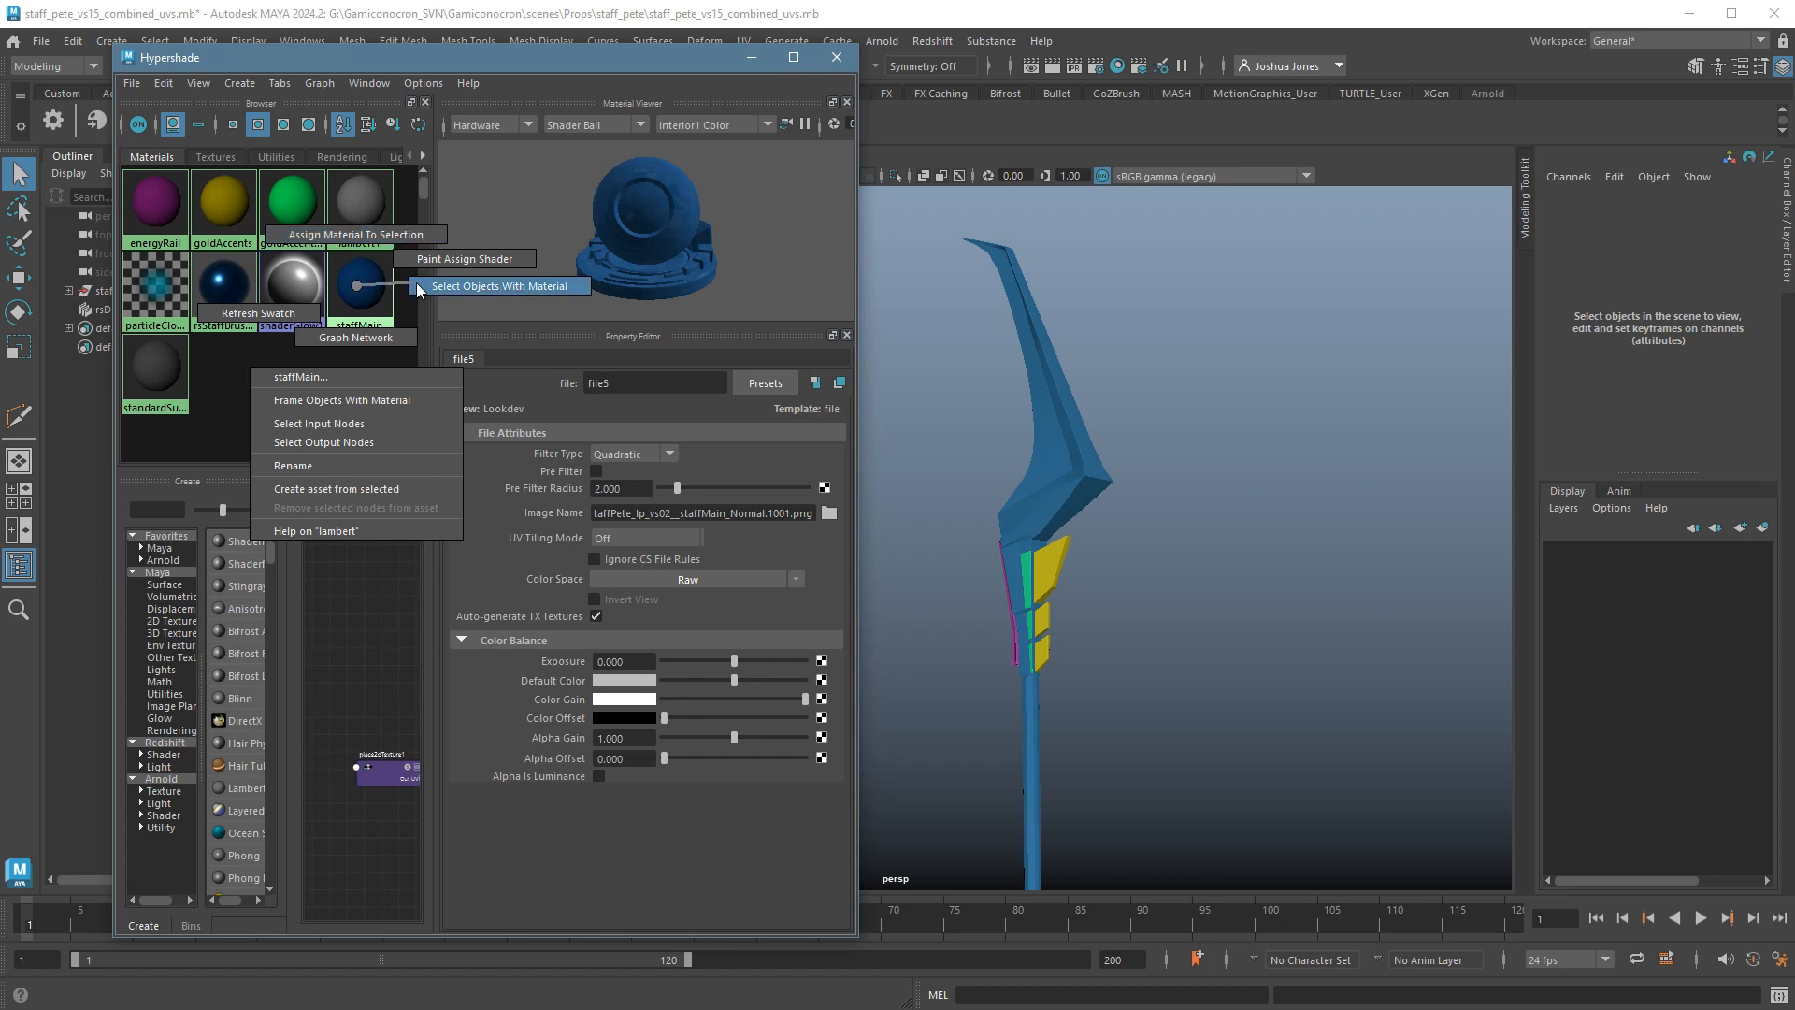
pyautogui.moveTo(417, 283); pyautogui.dragTo(421, 285, button='right')
pyautogui.keyDown('alt'); pyautogui.moveTo(1309, 647); pyautogui.dragTo(945, 630, button='right'); pyautogui.keyUp('alt')
pyautogui.keyDown('alt'); pyautogui.moveTo(1117, 632); pyautogui.dragTo(1204, 385, button='middle'); pyautogui.keyUp('alt')
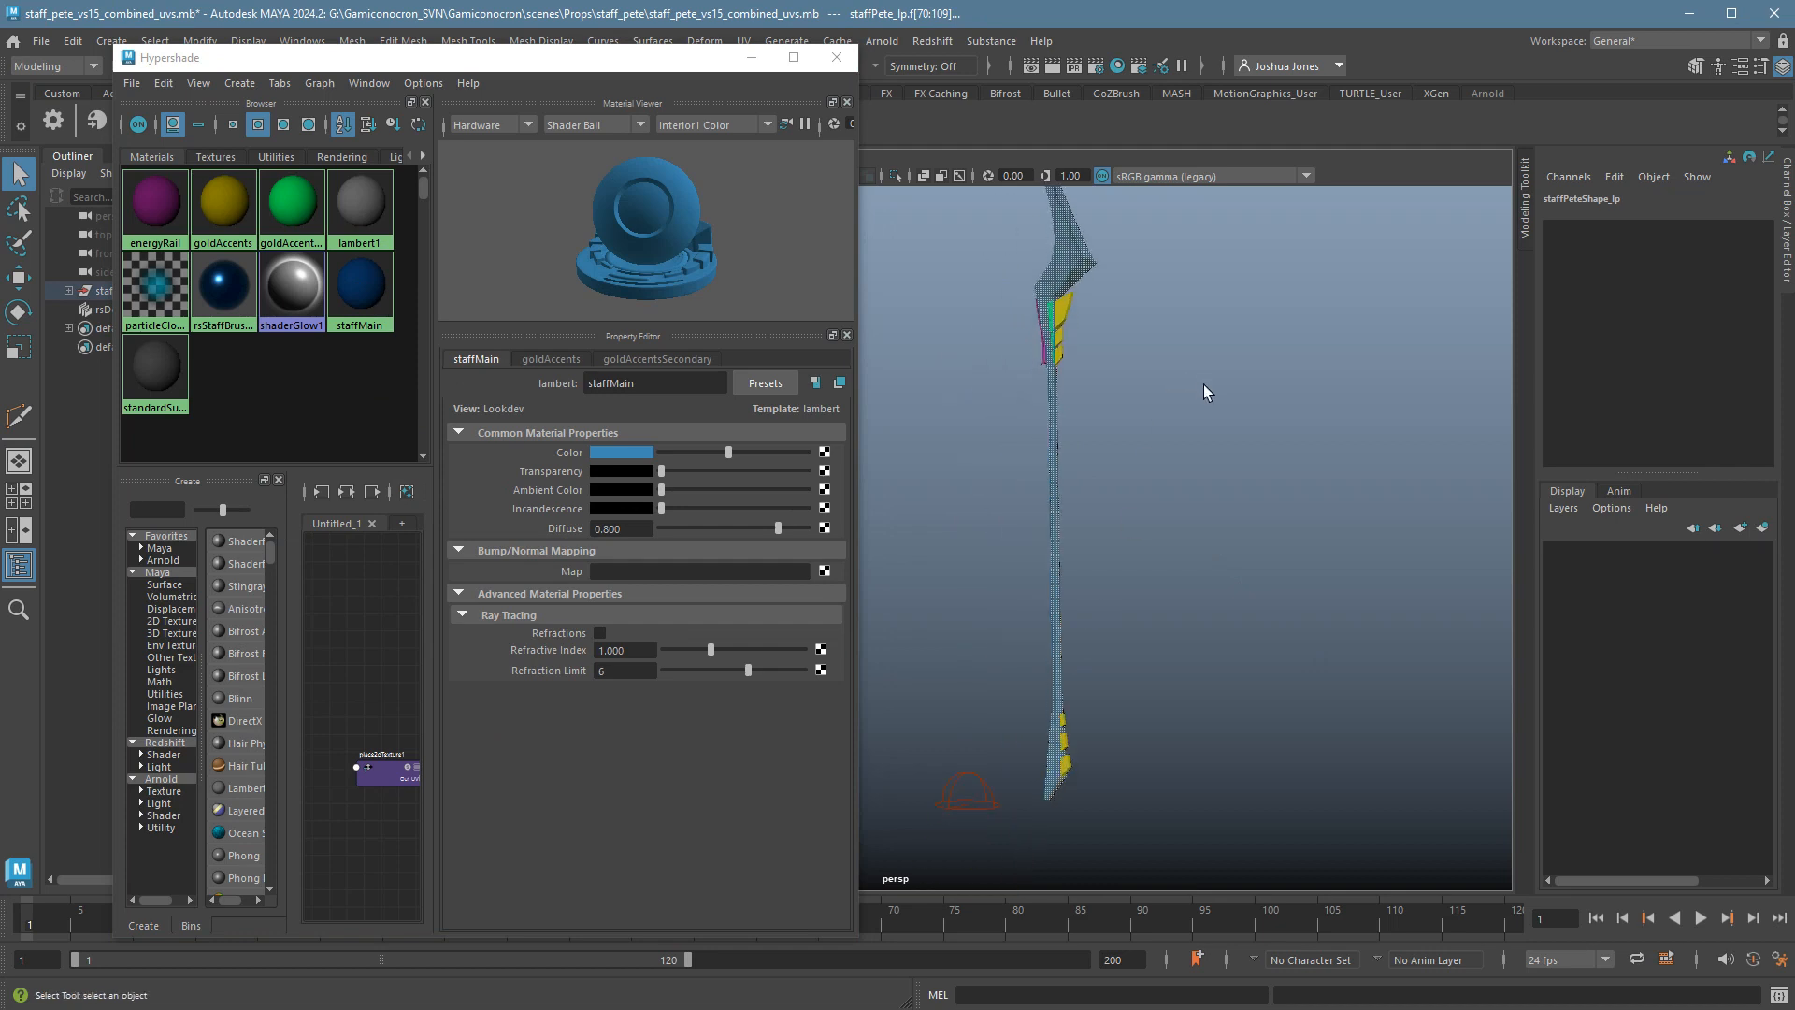
pyautogui.keyDown('alt'); pyautogui.moveTo(1204, 384); pyautogui.dragTo(1204, 468, button='right'); pyautogui.keyUp('alt')
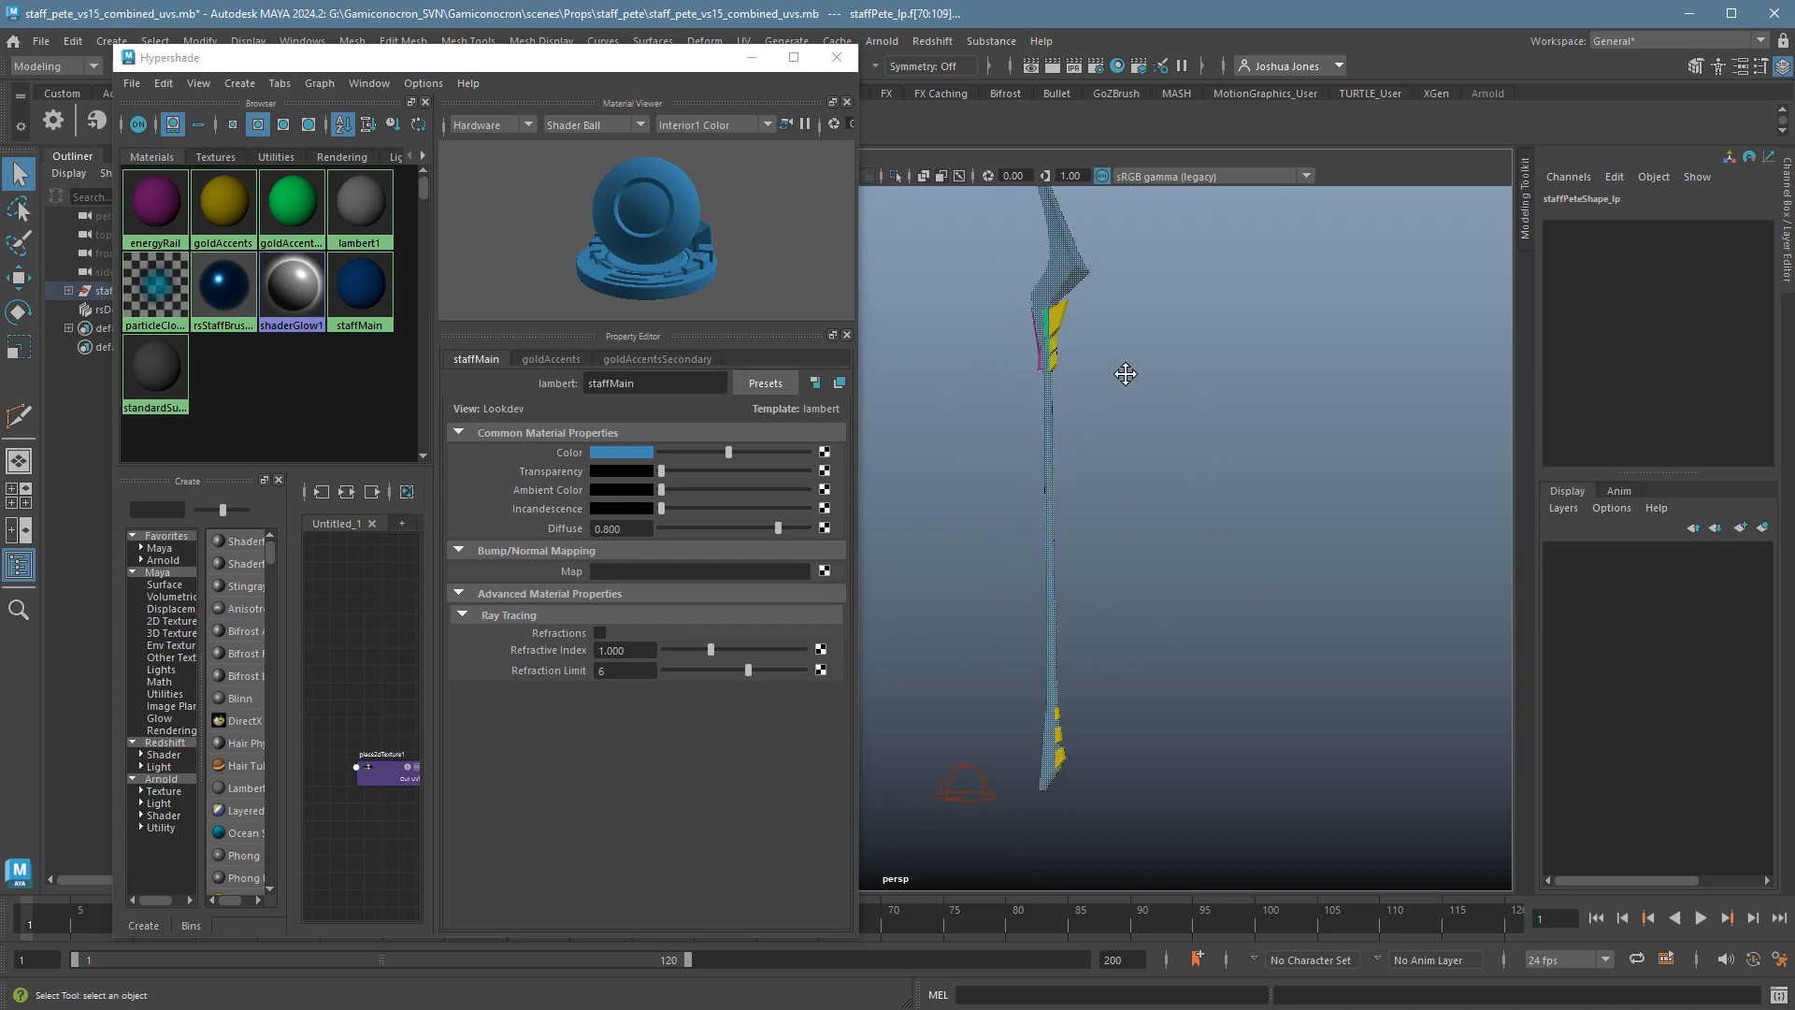
pyautogui.keyDown('alt'); pyautogui.moveTo(1126, 374); pyautogui.dragTo(1142, 510, button='middle'); pyautogui.keyUp('alt')
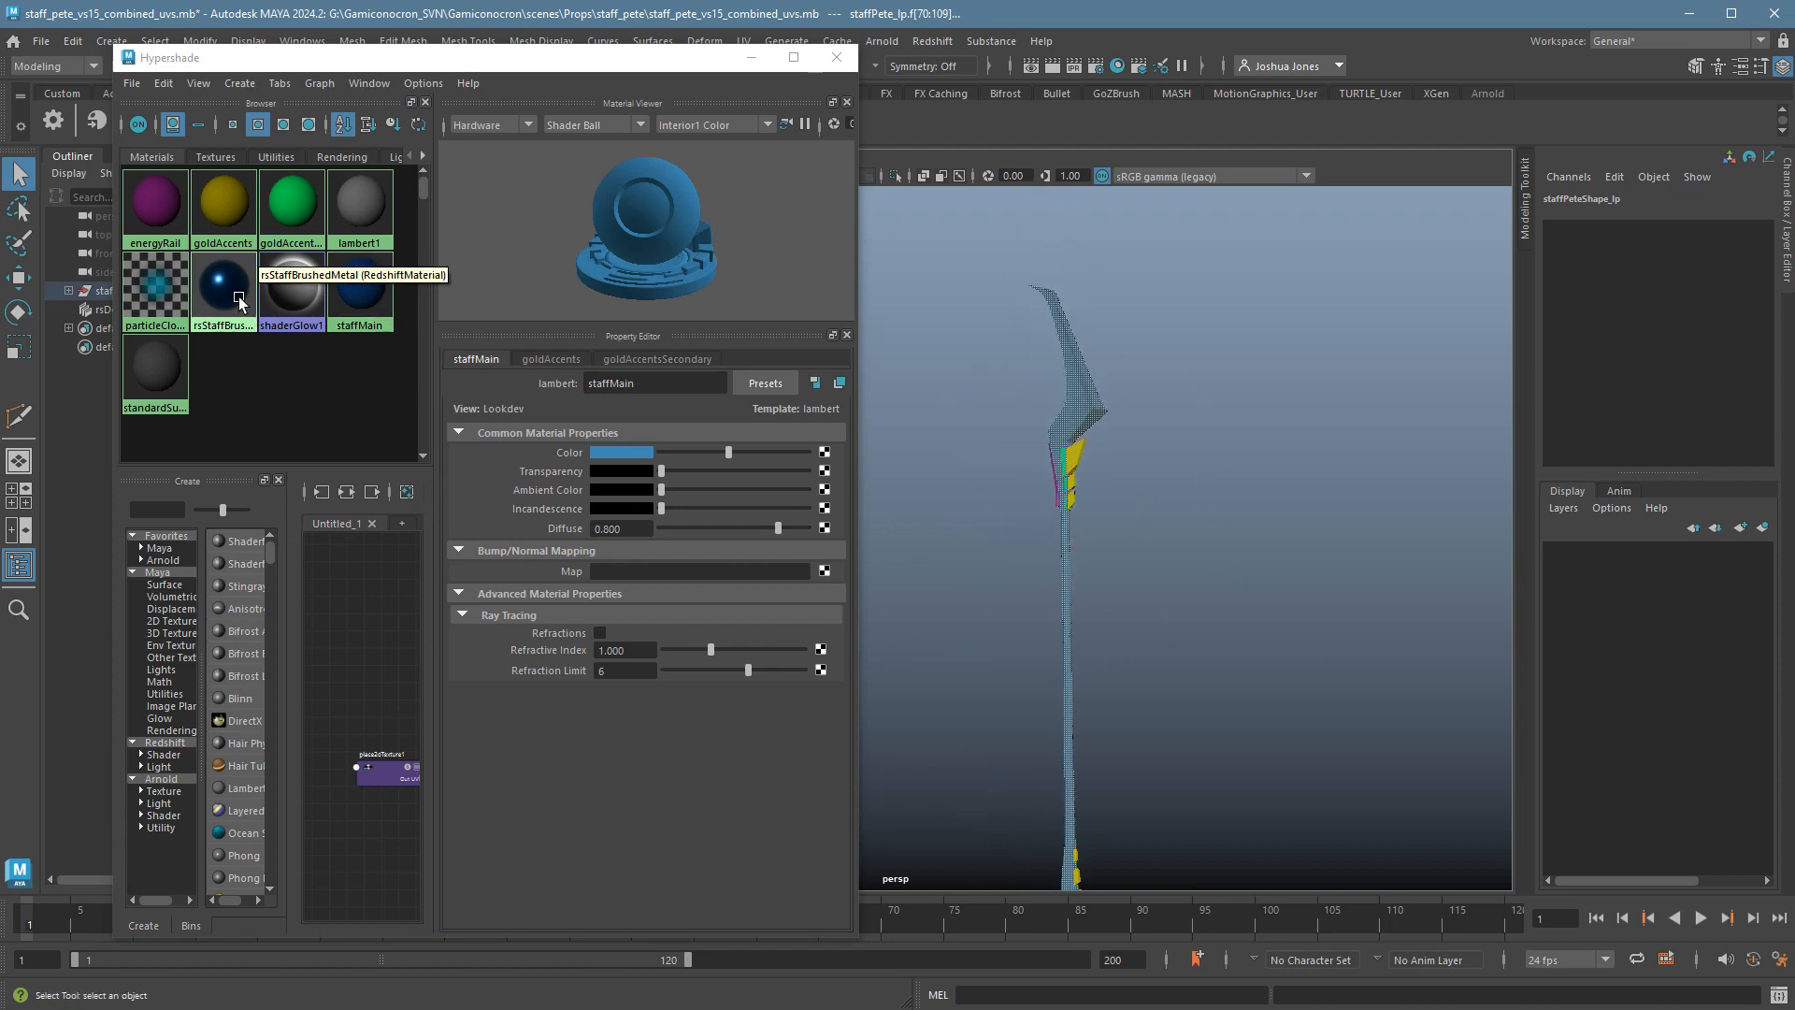
pyautogui.moveTo(240, 302); pyautogui.dragTo(221, 245, button='right')
pyautogui.click(1435, 564)
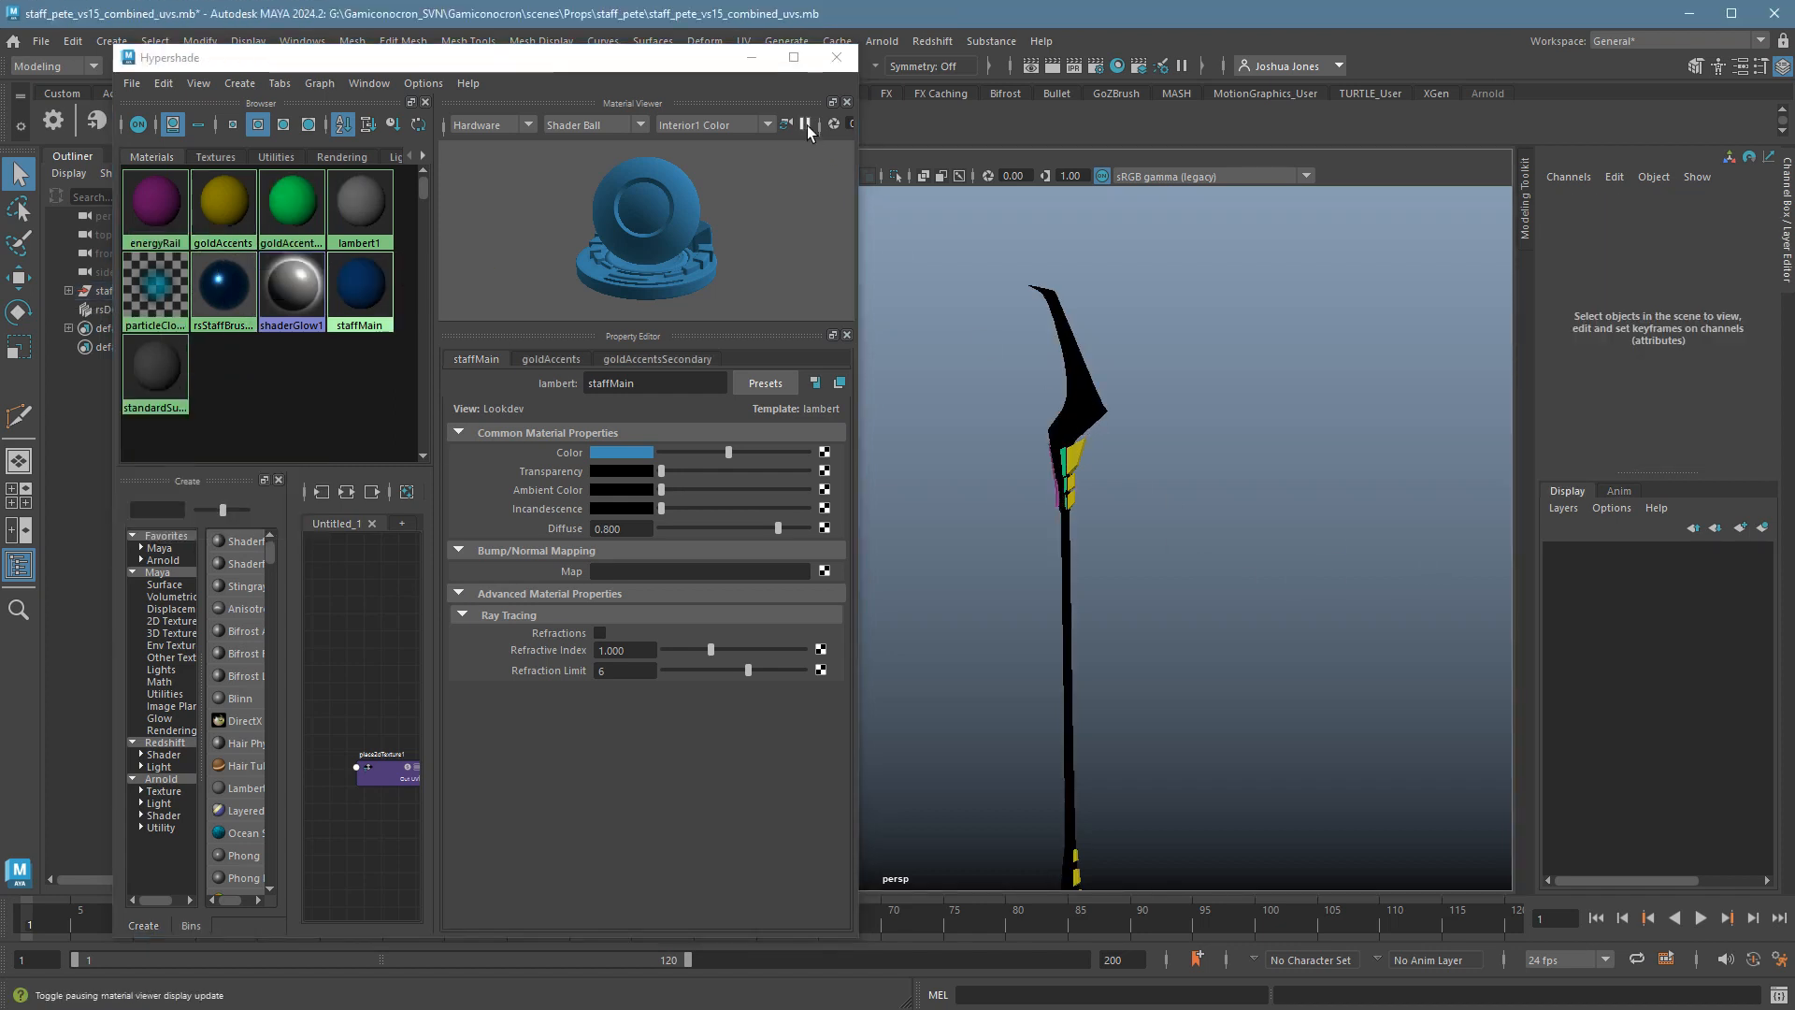
# Minimize the Hypershade and start a Redshift IPR render of the staff's upper blade, with the Render View beside the viewport.
pyautogui.click(749, 62)
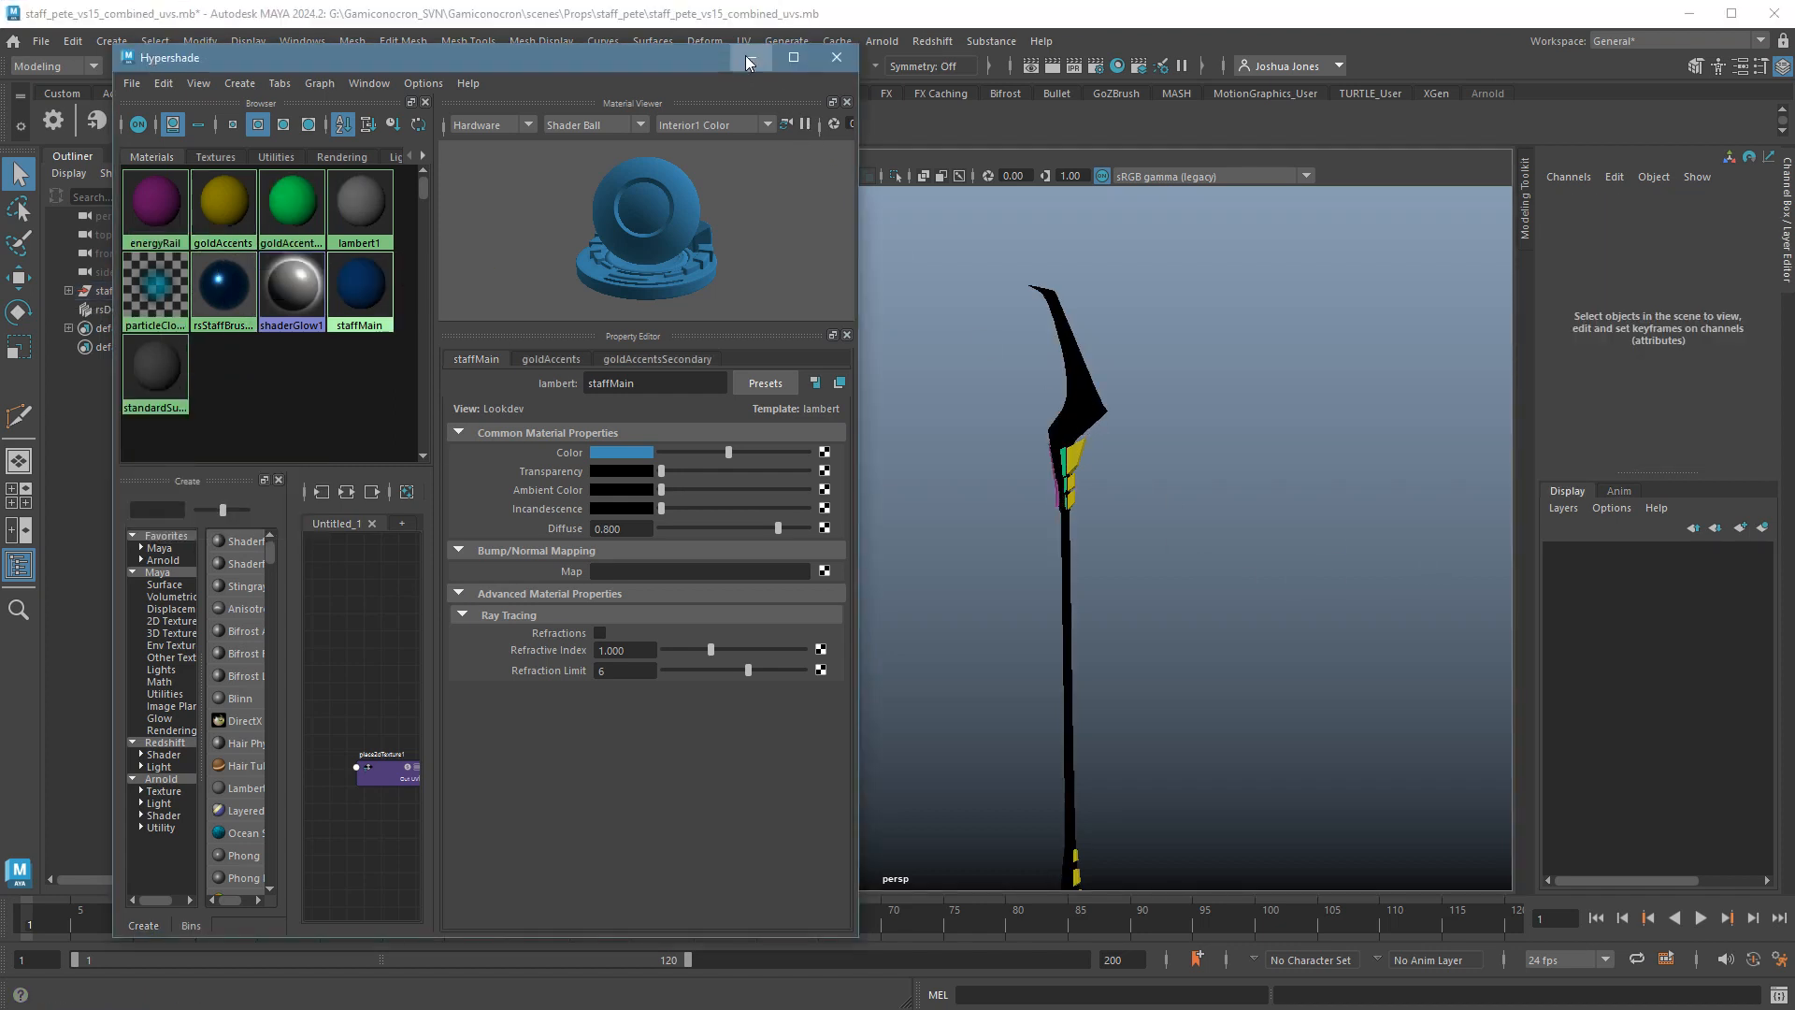
pyautogui.click(749, 62)
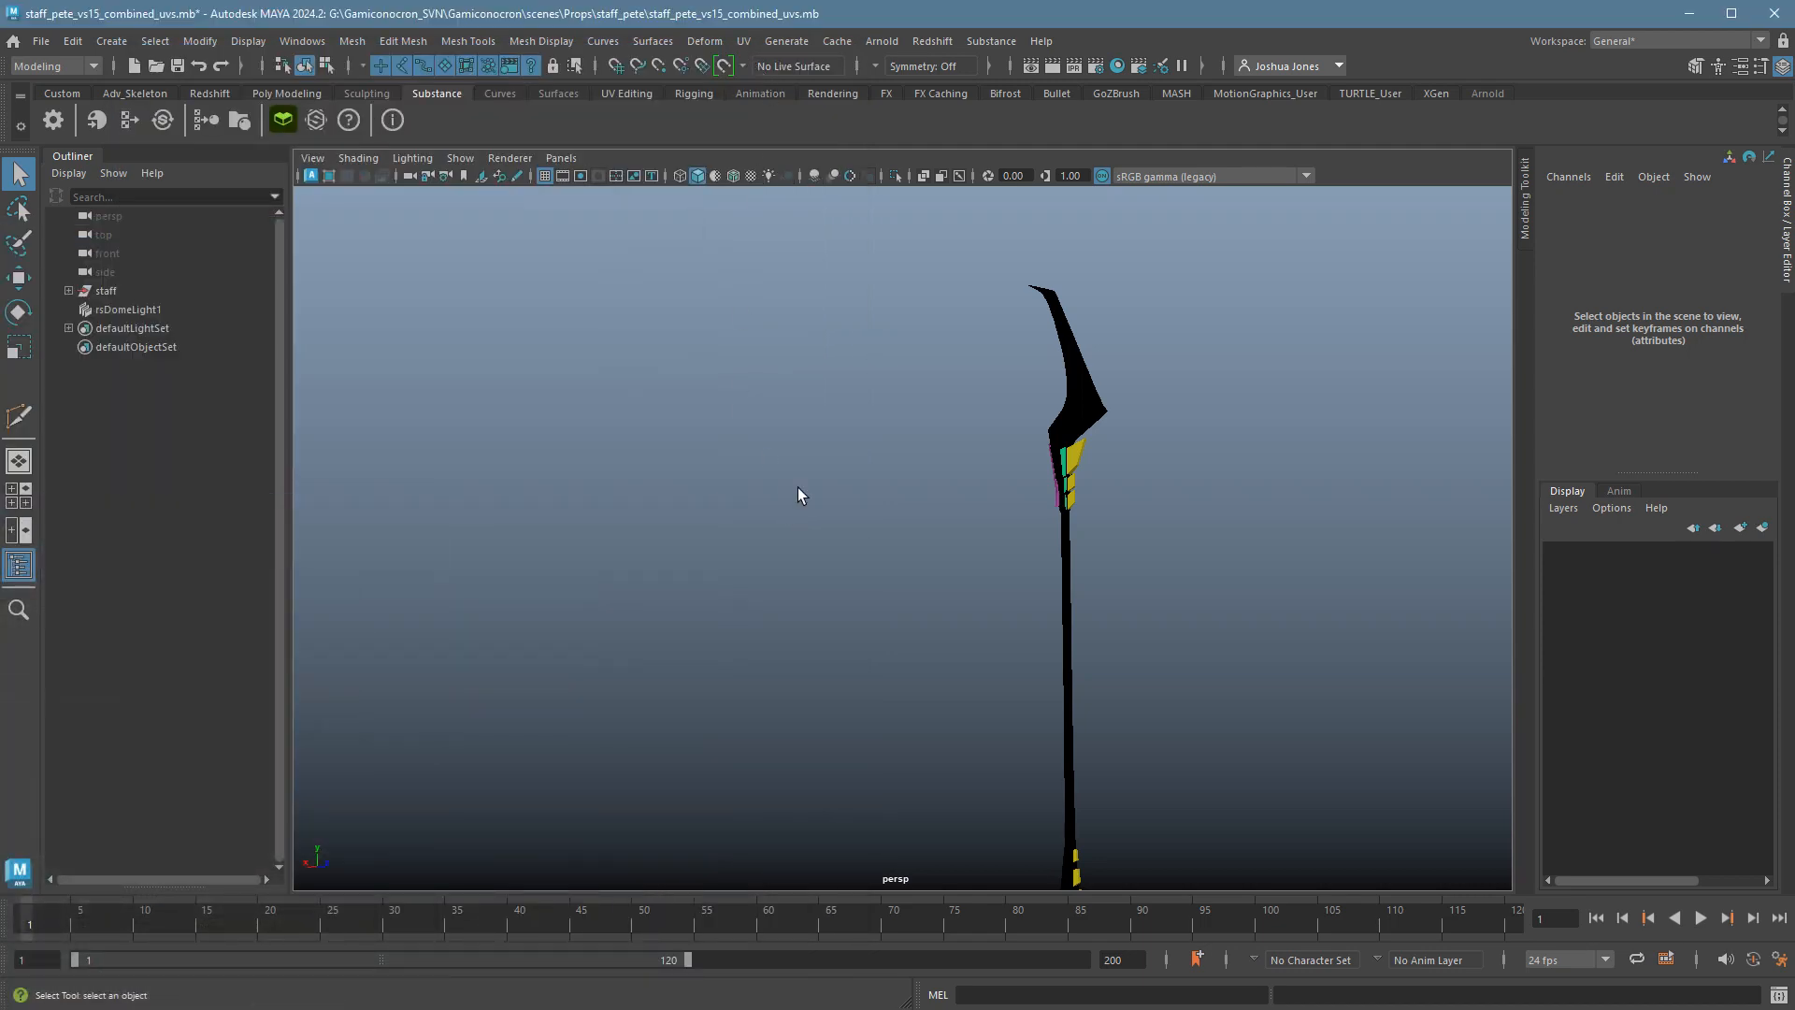
pyautogui.keyDown('alt'); pyautogui.moveTo(935, 484); pyautogui.dragTo(1301, 550, button='right'); pyautogui.keyUp('alt')
pyautogui.keyDown('alt'); pyautogui.moveTo(1302, 550); pyautogui.dragTo(970, 822, button='middle'); pyautogui.keyUp('alt')
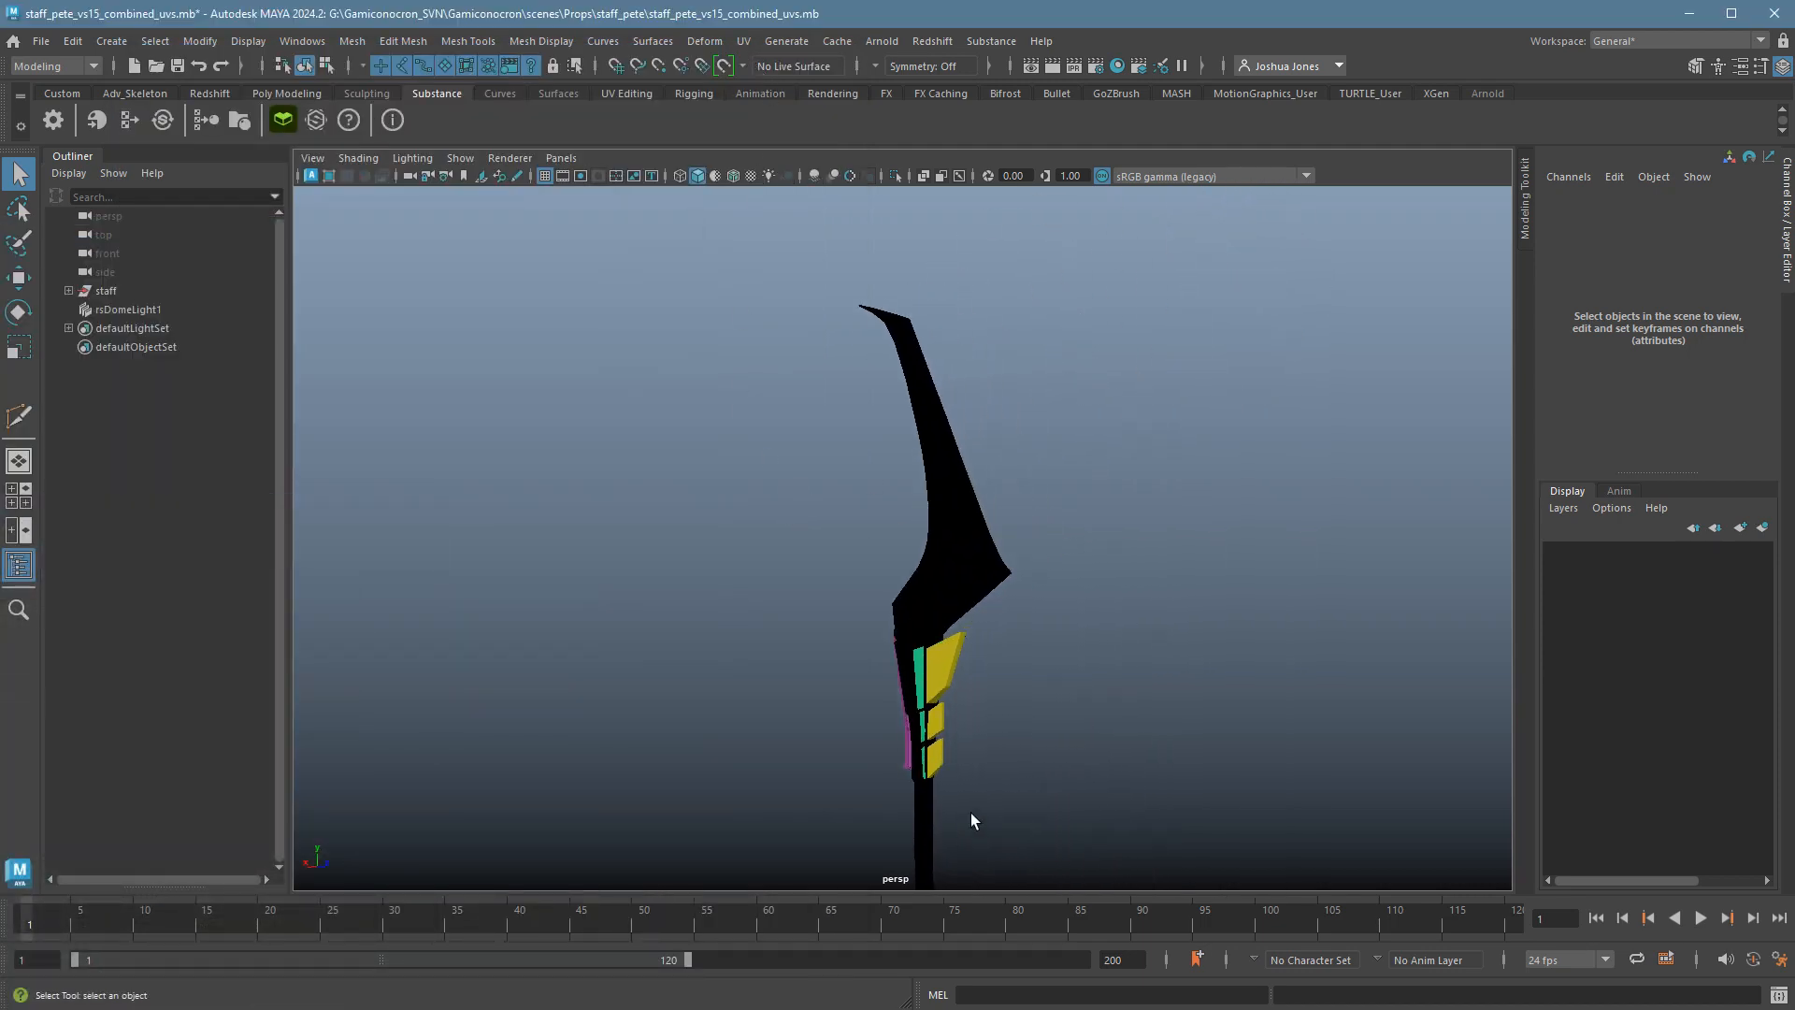
pyautogui.keyDown('alt'); pyautogui.moveTo(970, 822); pyautogui.dragTo(1254, 765, button='right'); pyautogui.keyUp('alt')
pyautogui.keyDown('alt'); pyautogui.moveTo(1178, 739); pyautogui.dragTo(1164, 801, button='middle'); pyautogui.keyUp('alt')
pyautogui.keyDown('alt'); pyautogui.moveTo(1164, 800); pyautogui.dragTo(1108, 748, button='right'); pyautogui.keyUp('alt')
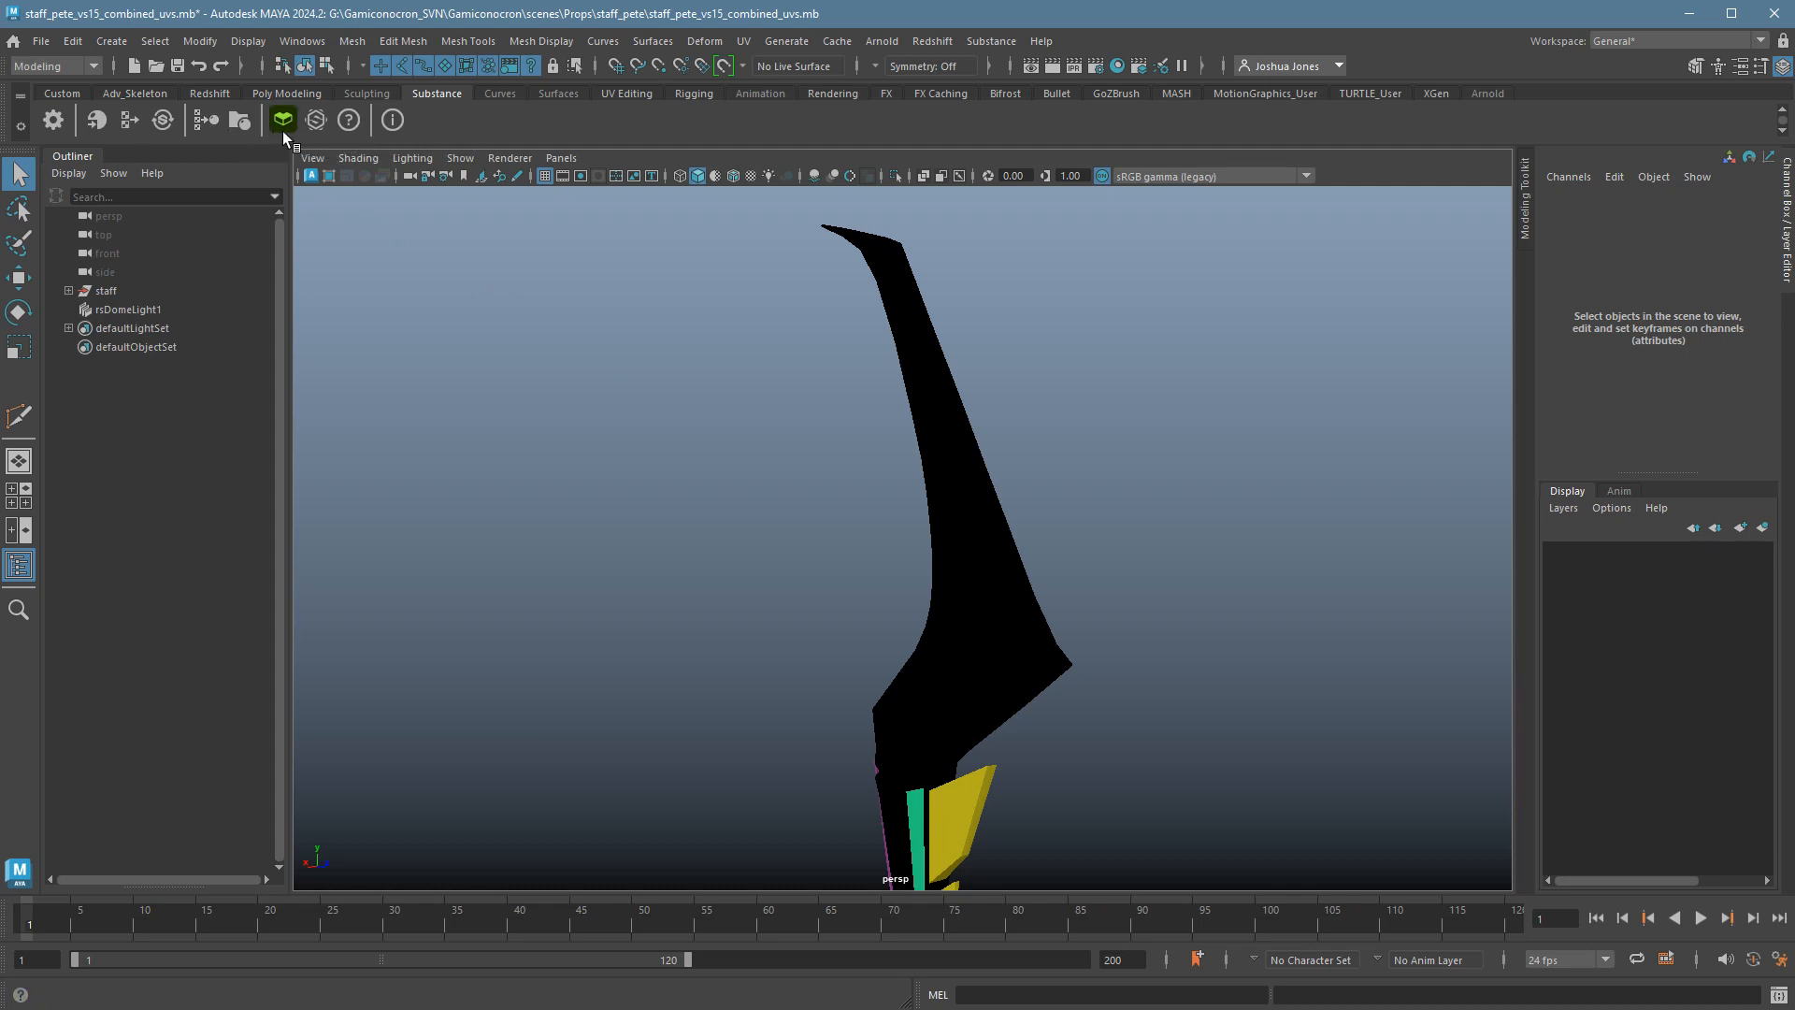
pyautogui.click(209, 93)
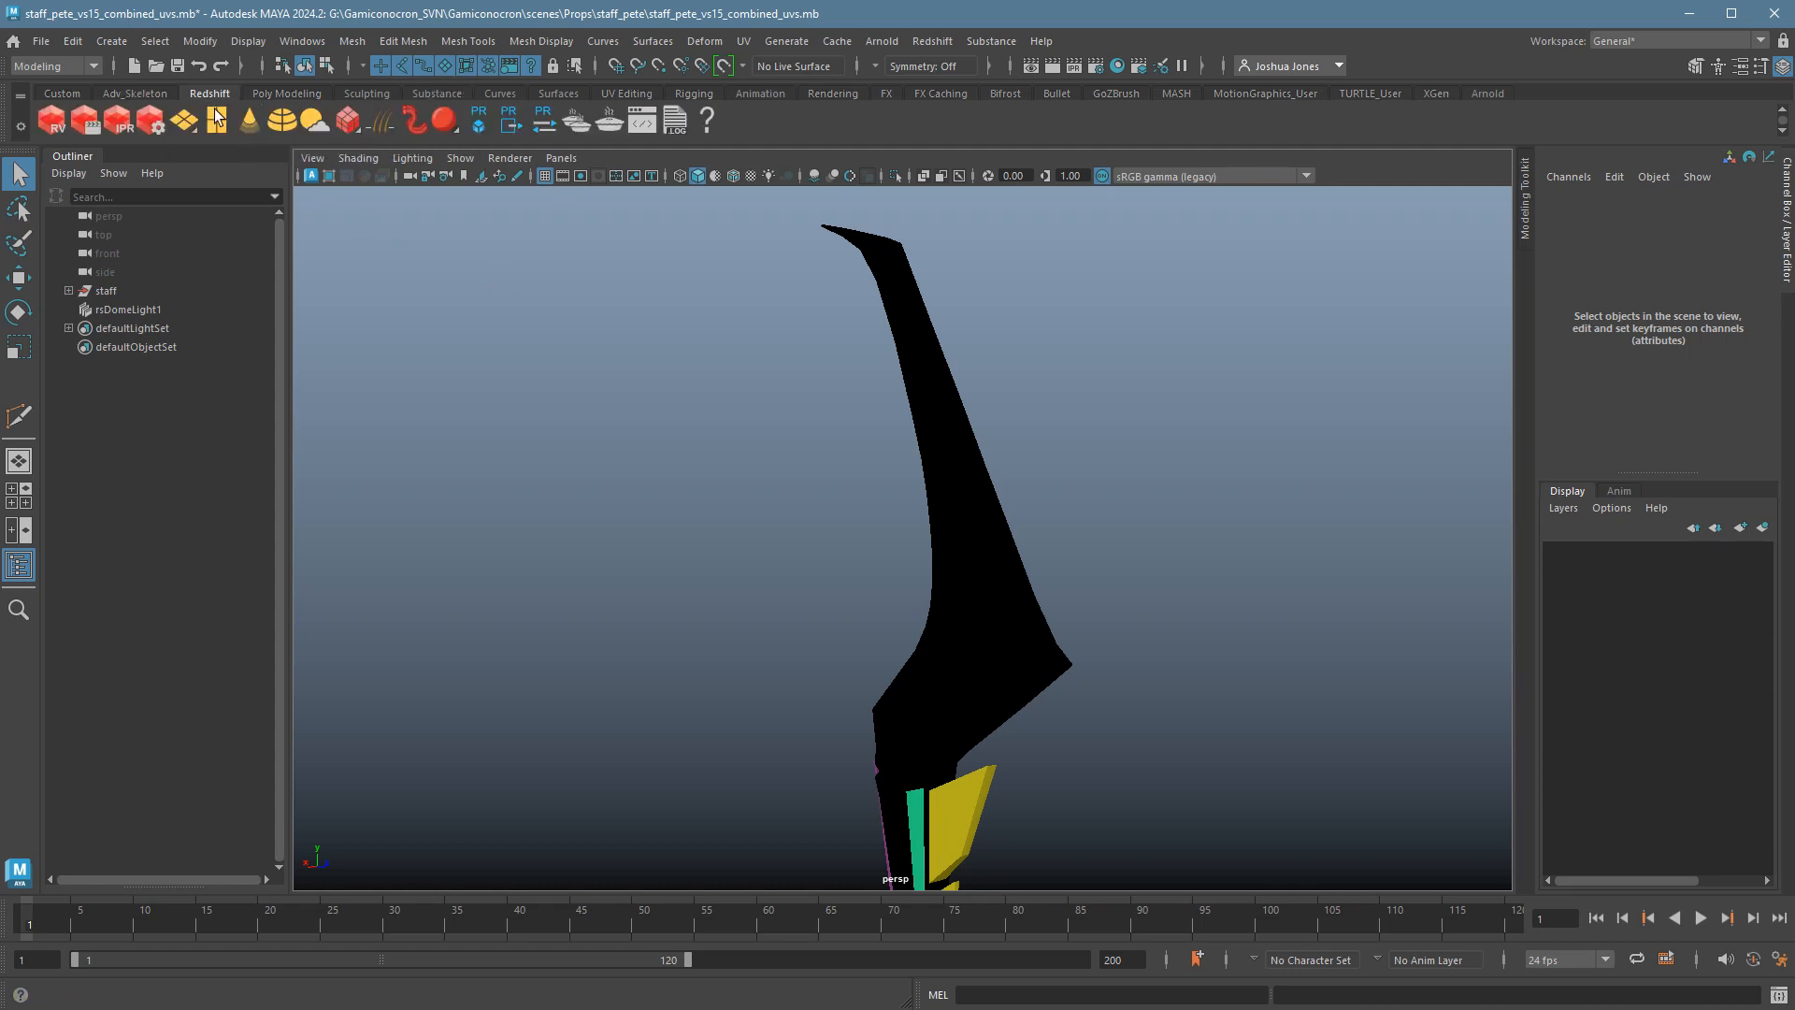
pyautogui.click(130, 129)
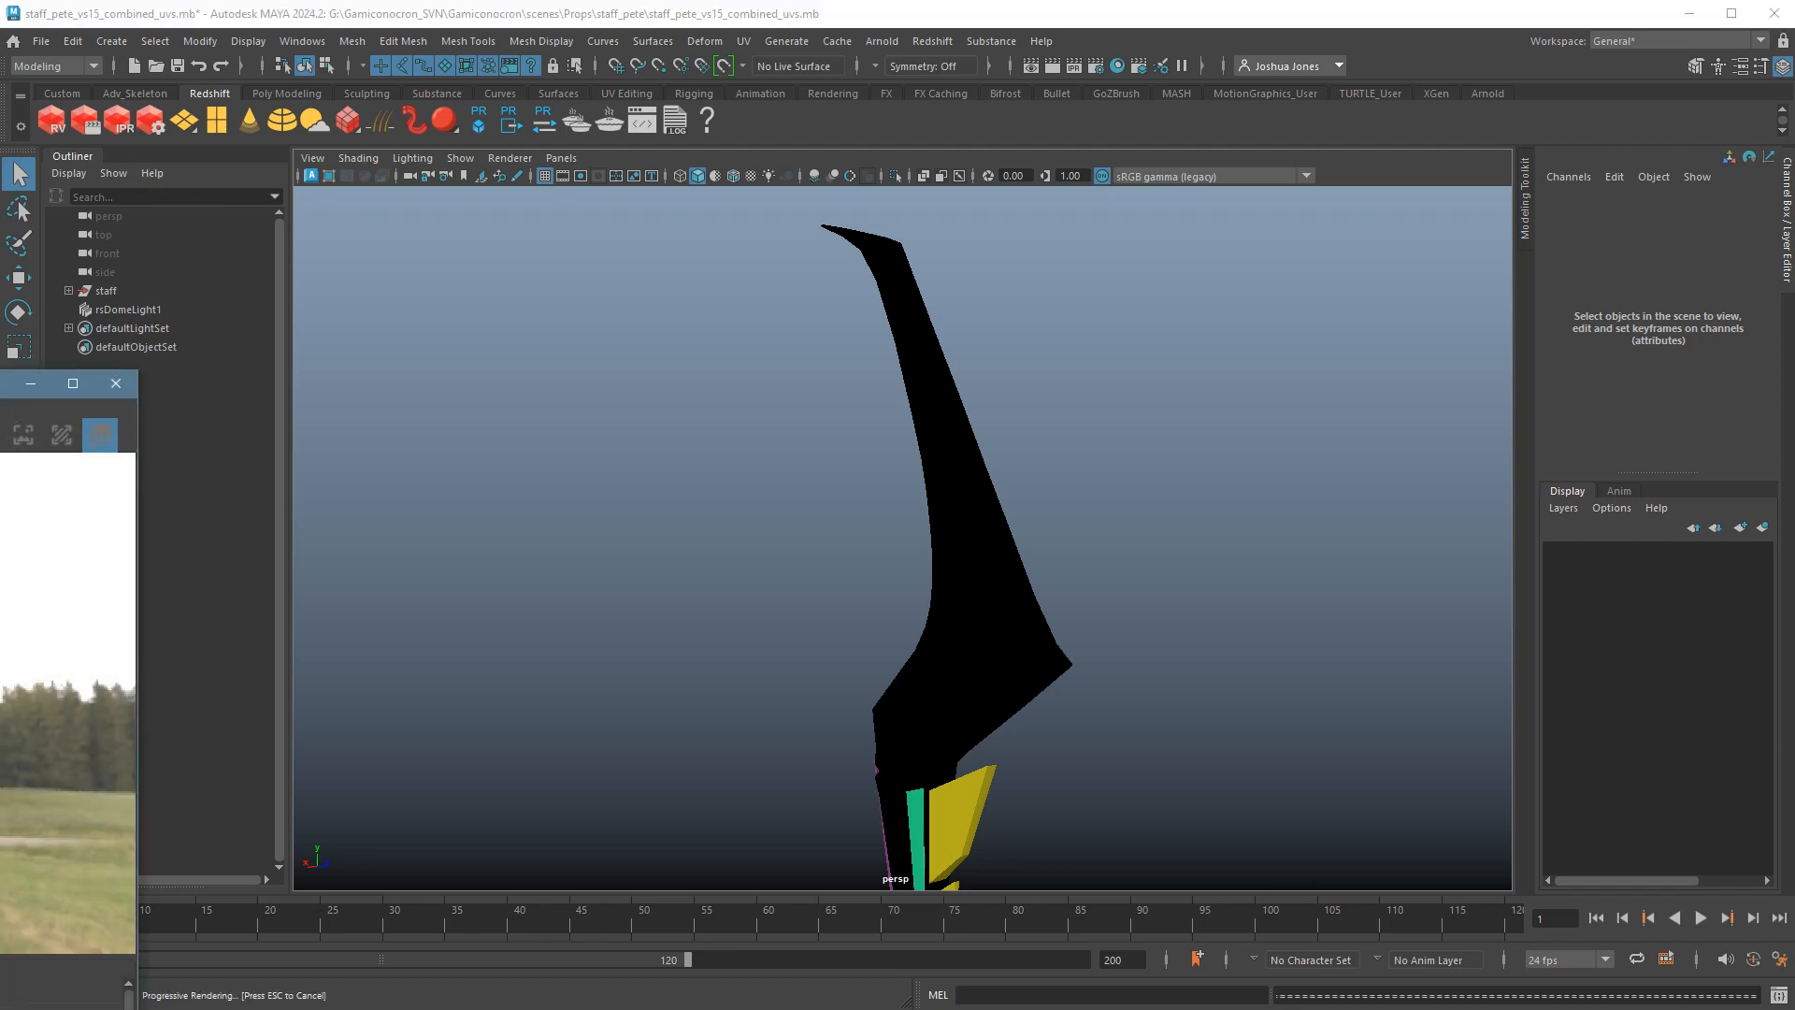
pyautogui.moveTo(0, 385); pyautogui.dragTo(551, 183)
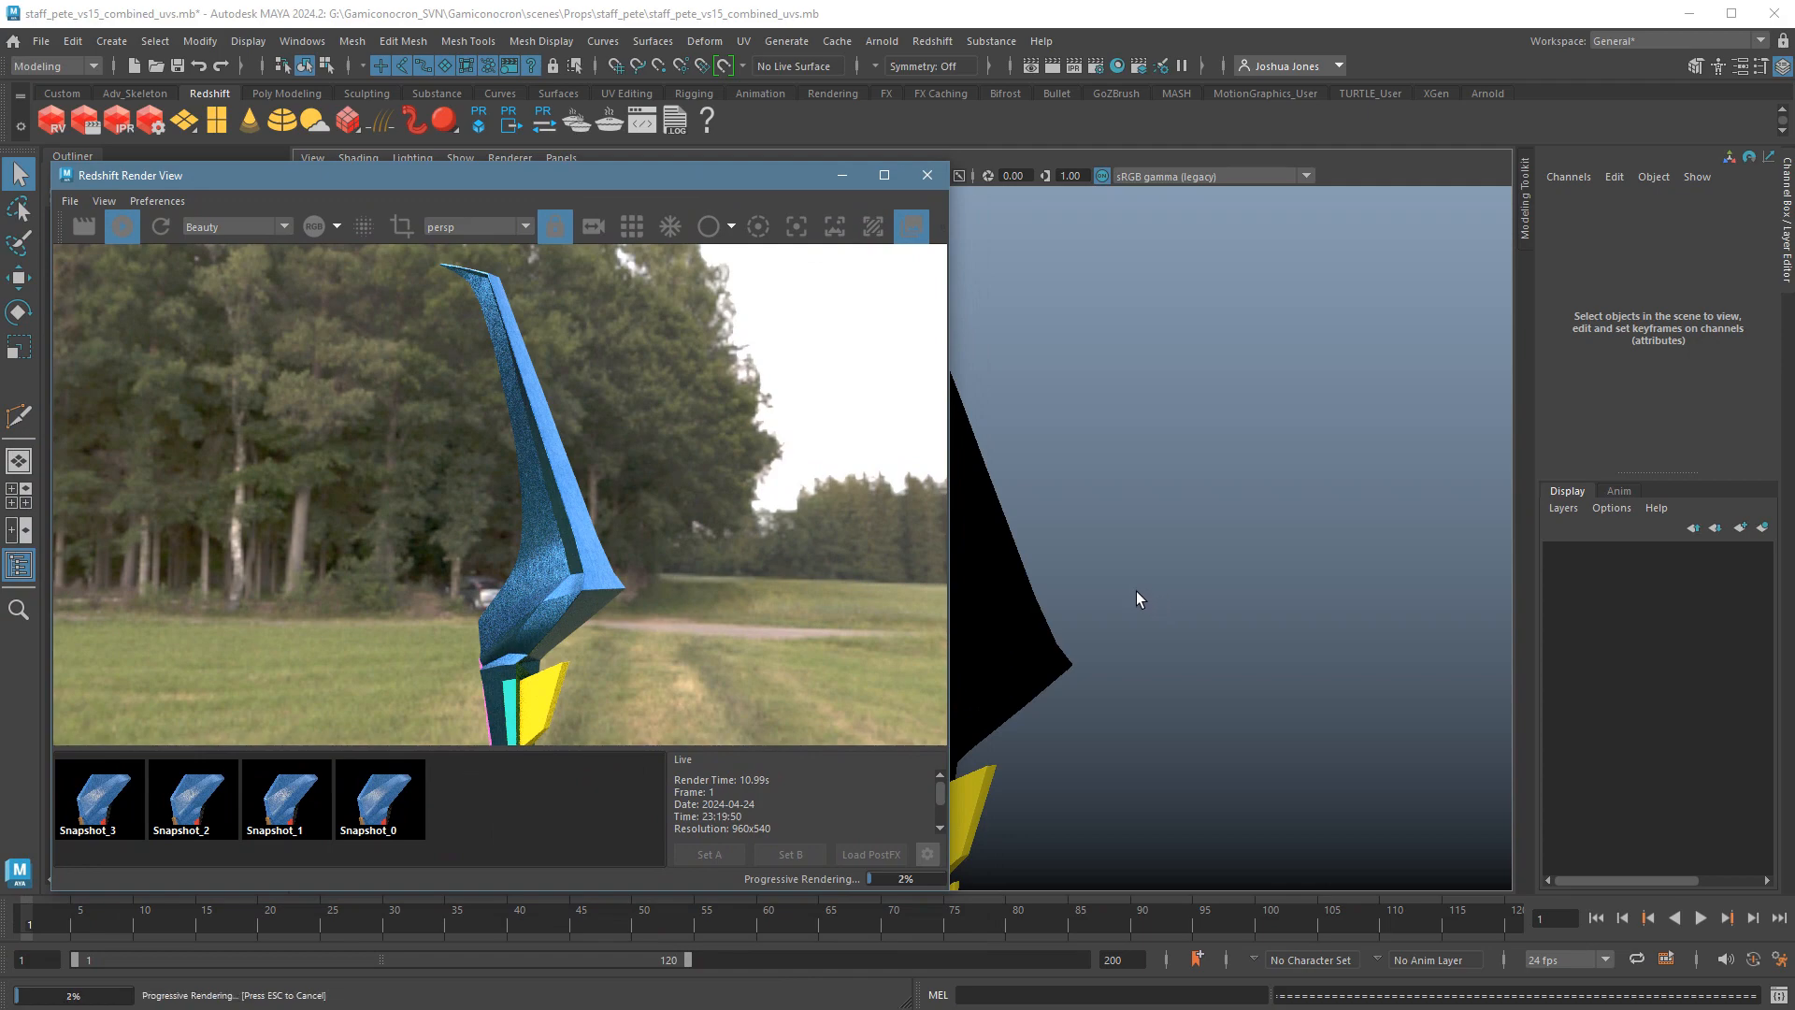
pyautogui.keyDown('alt'); pyautogui.moveTo(1124, 592); pyautogui.dragTo(982, 626); pyautogui.keyUp('alt')
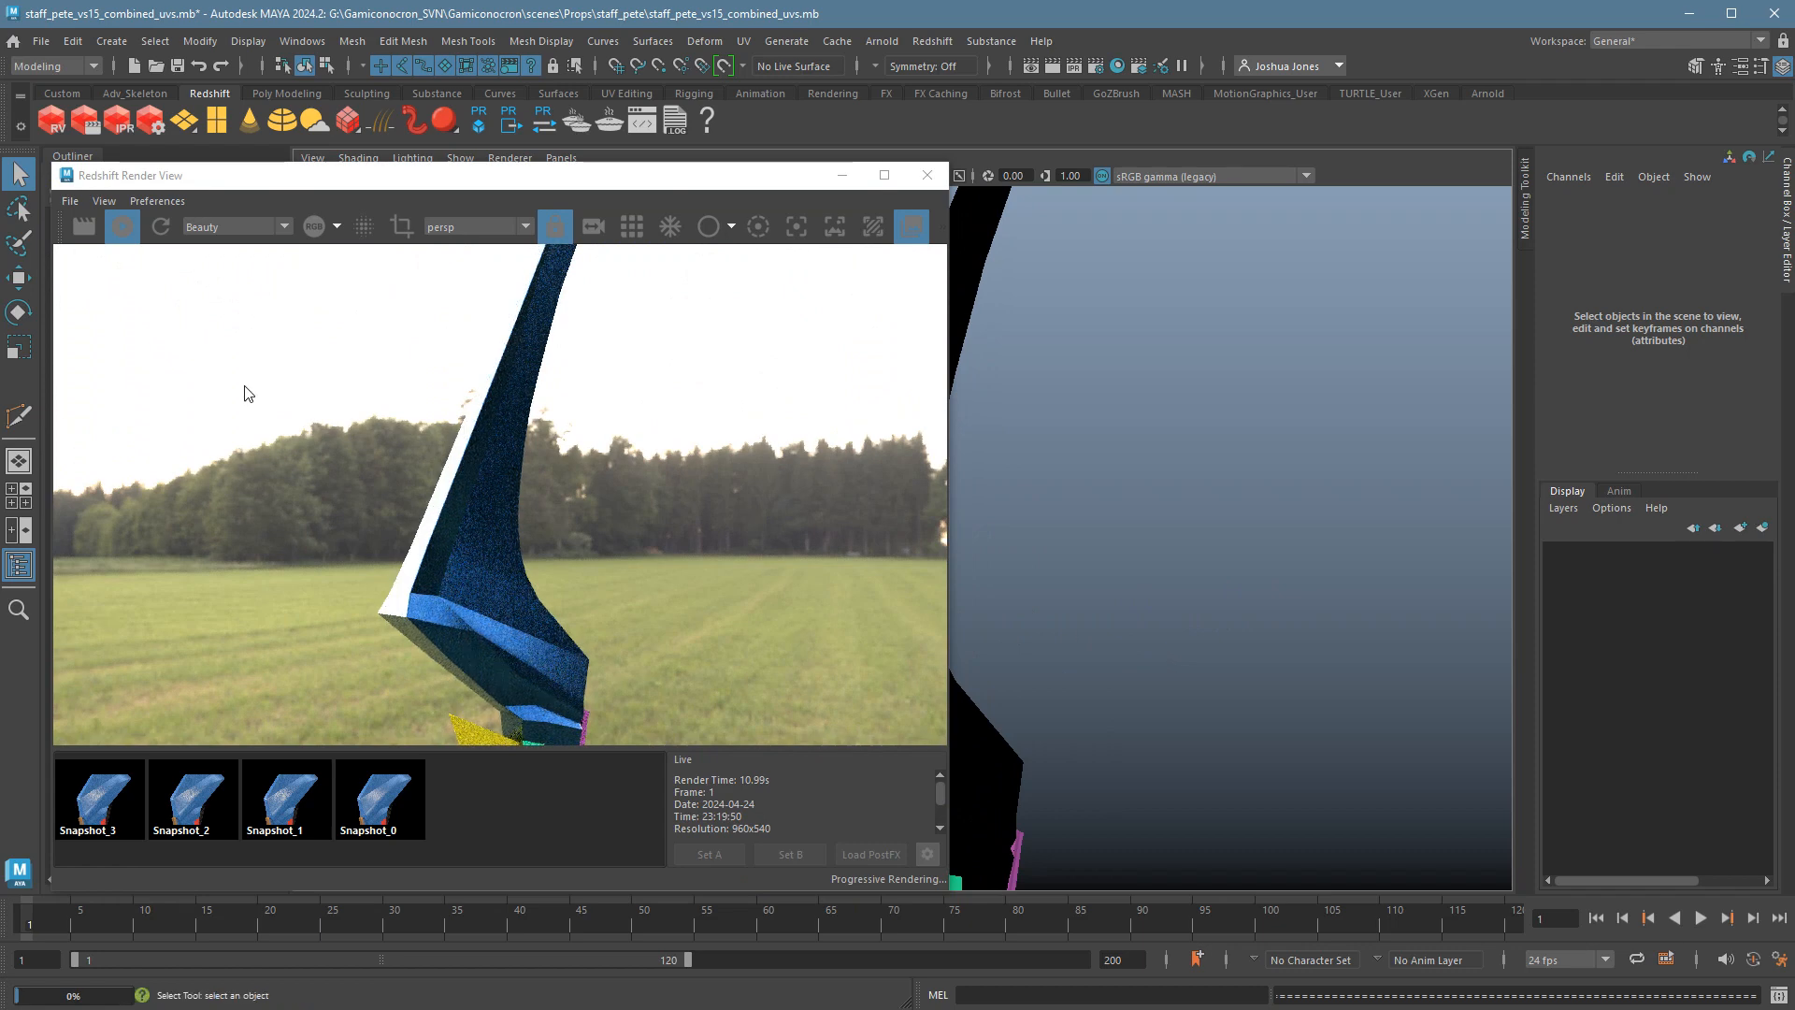
# Turn off the Background option in the environment settings of rsDomeLight1 and close its attributes.
pyautogui.moveTo(266, 187); pyautogui.dragTo(429, 215)
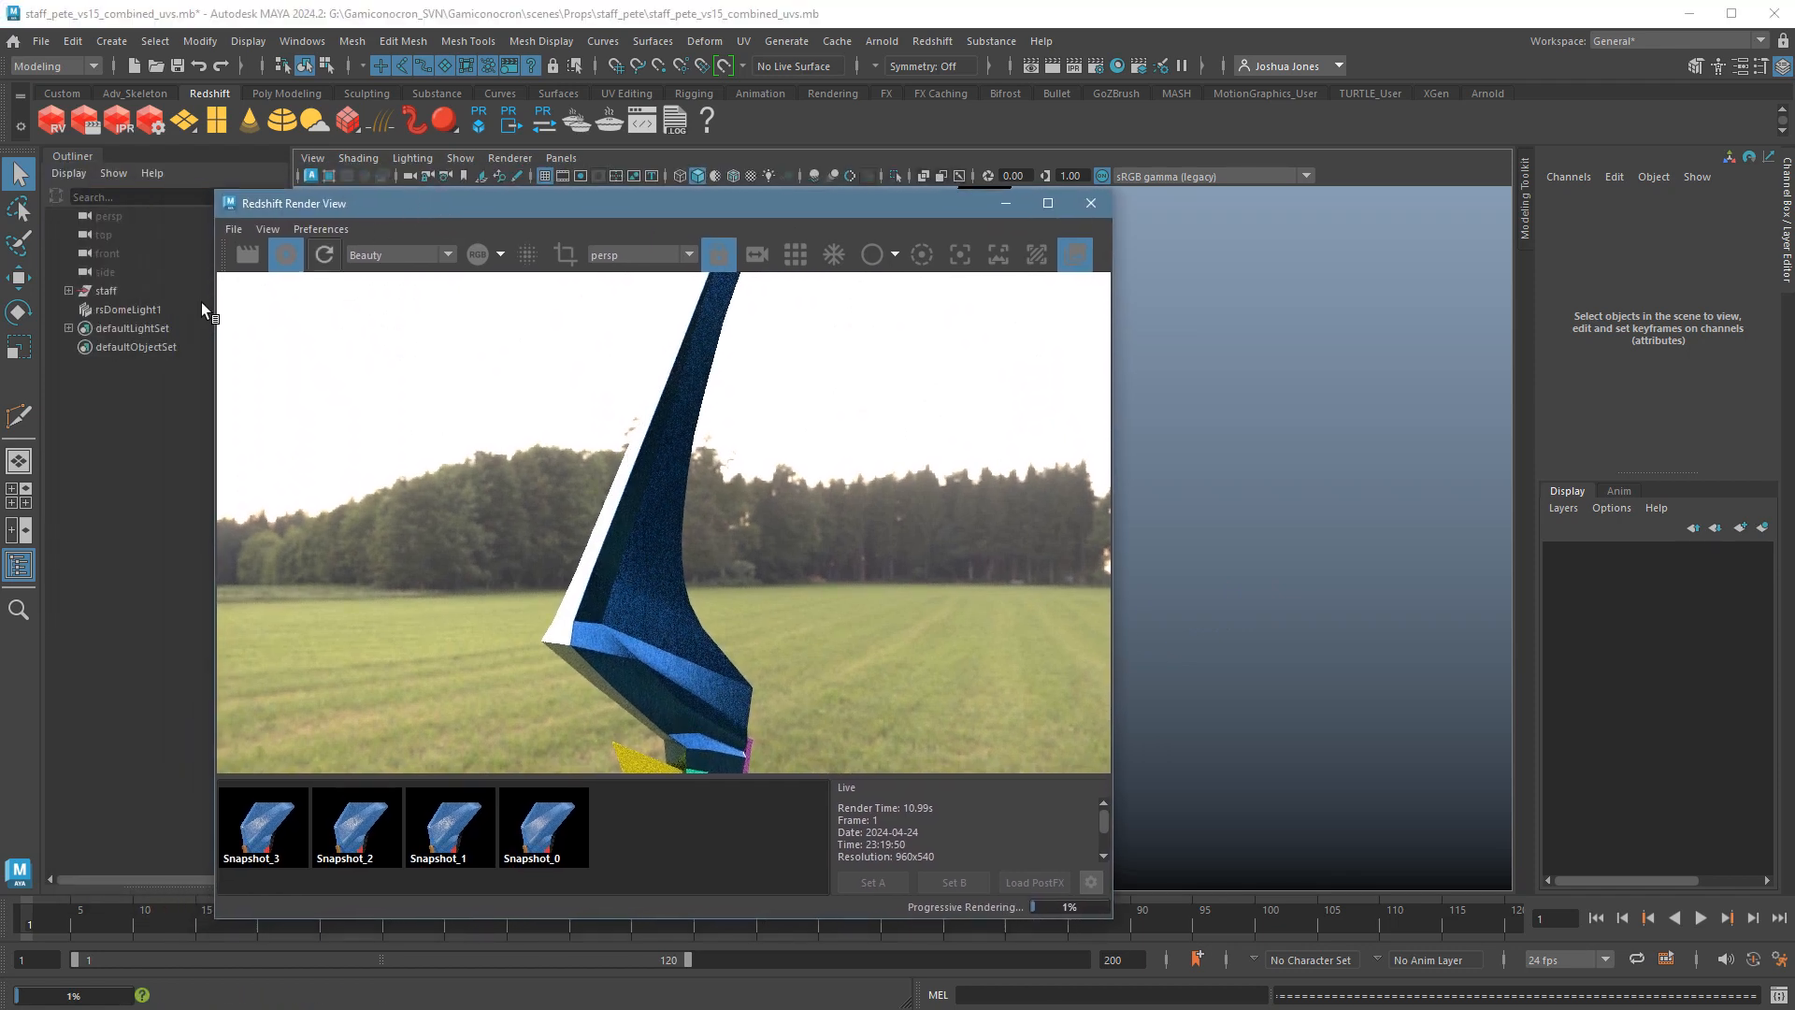
pyautogui.click(122, 314)
pyautogui.hotkey('ctrl', 'a')
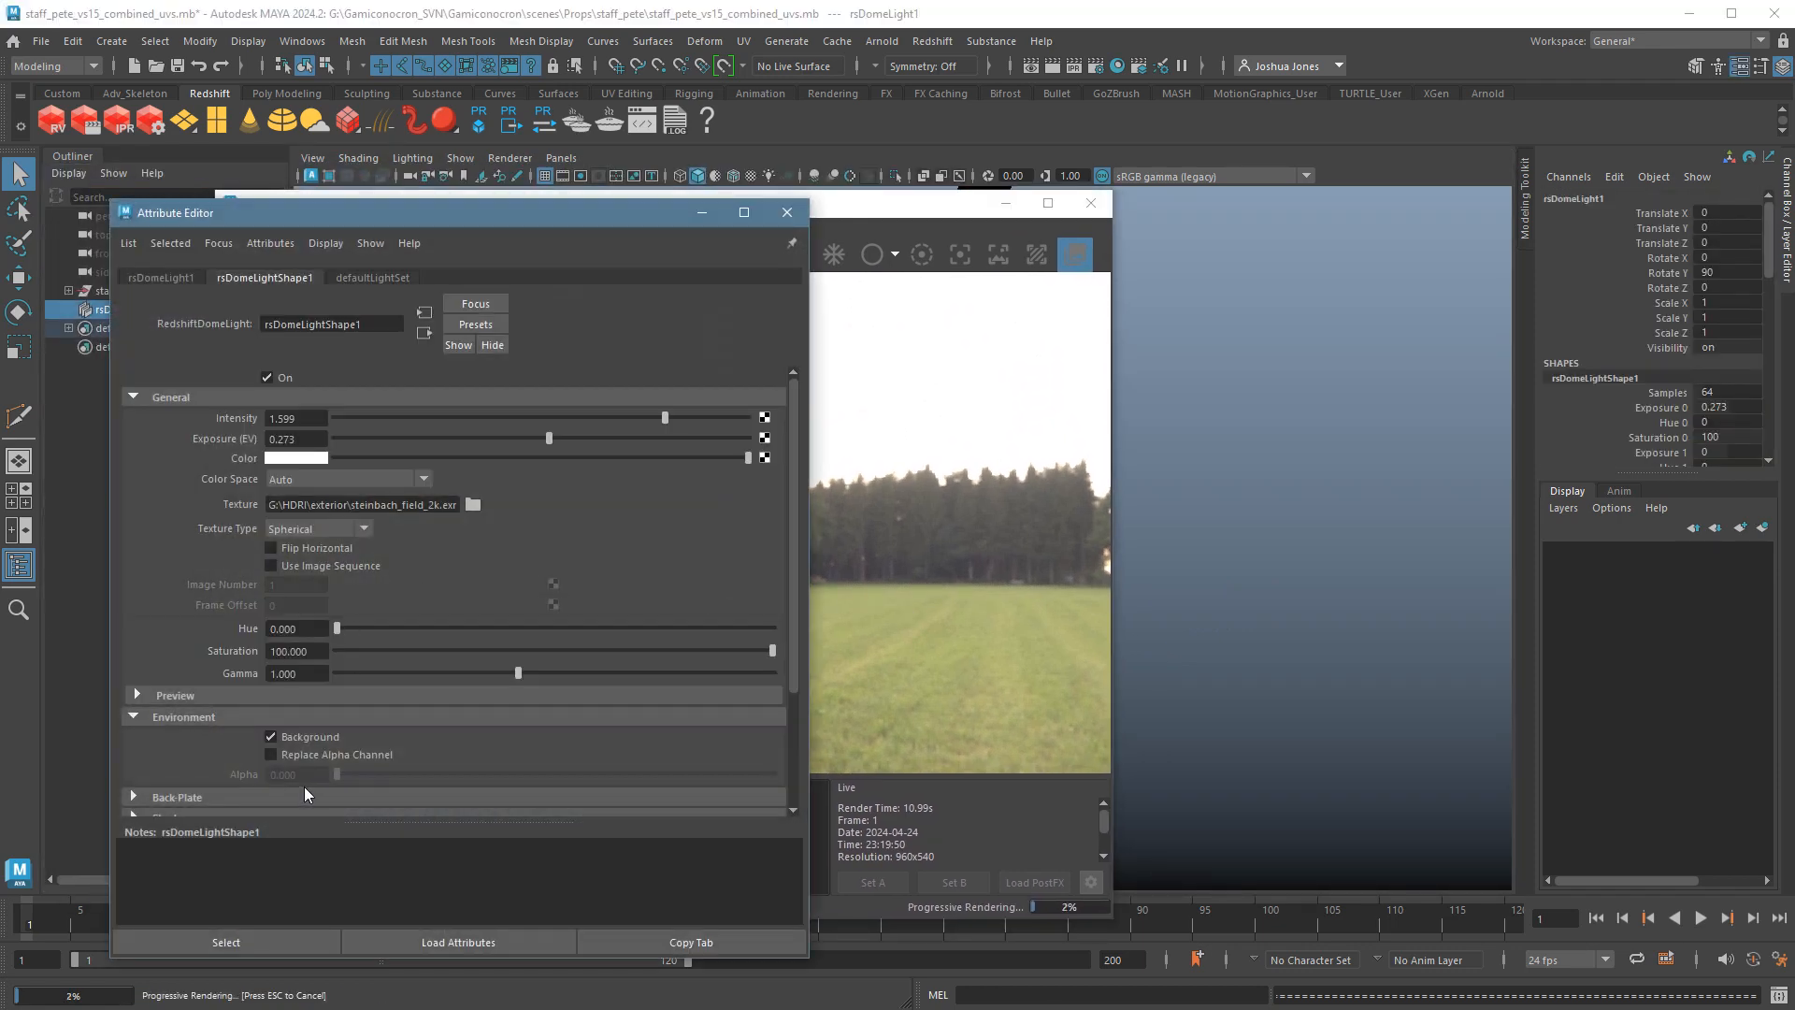
pyautogui.click(280, 736)
pyautogui.click(787, 213)
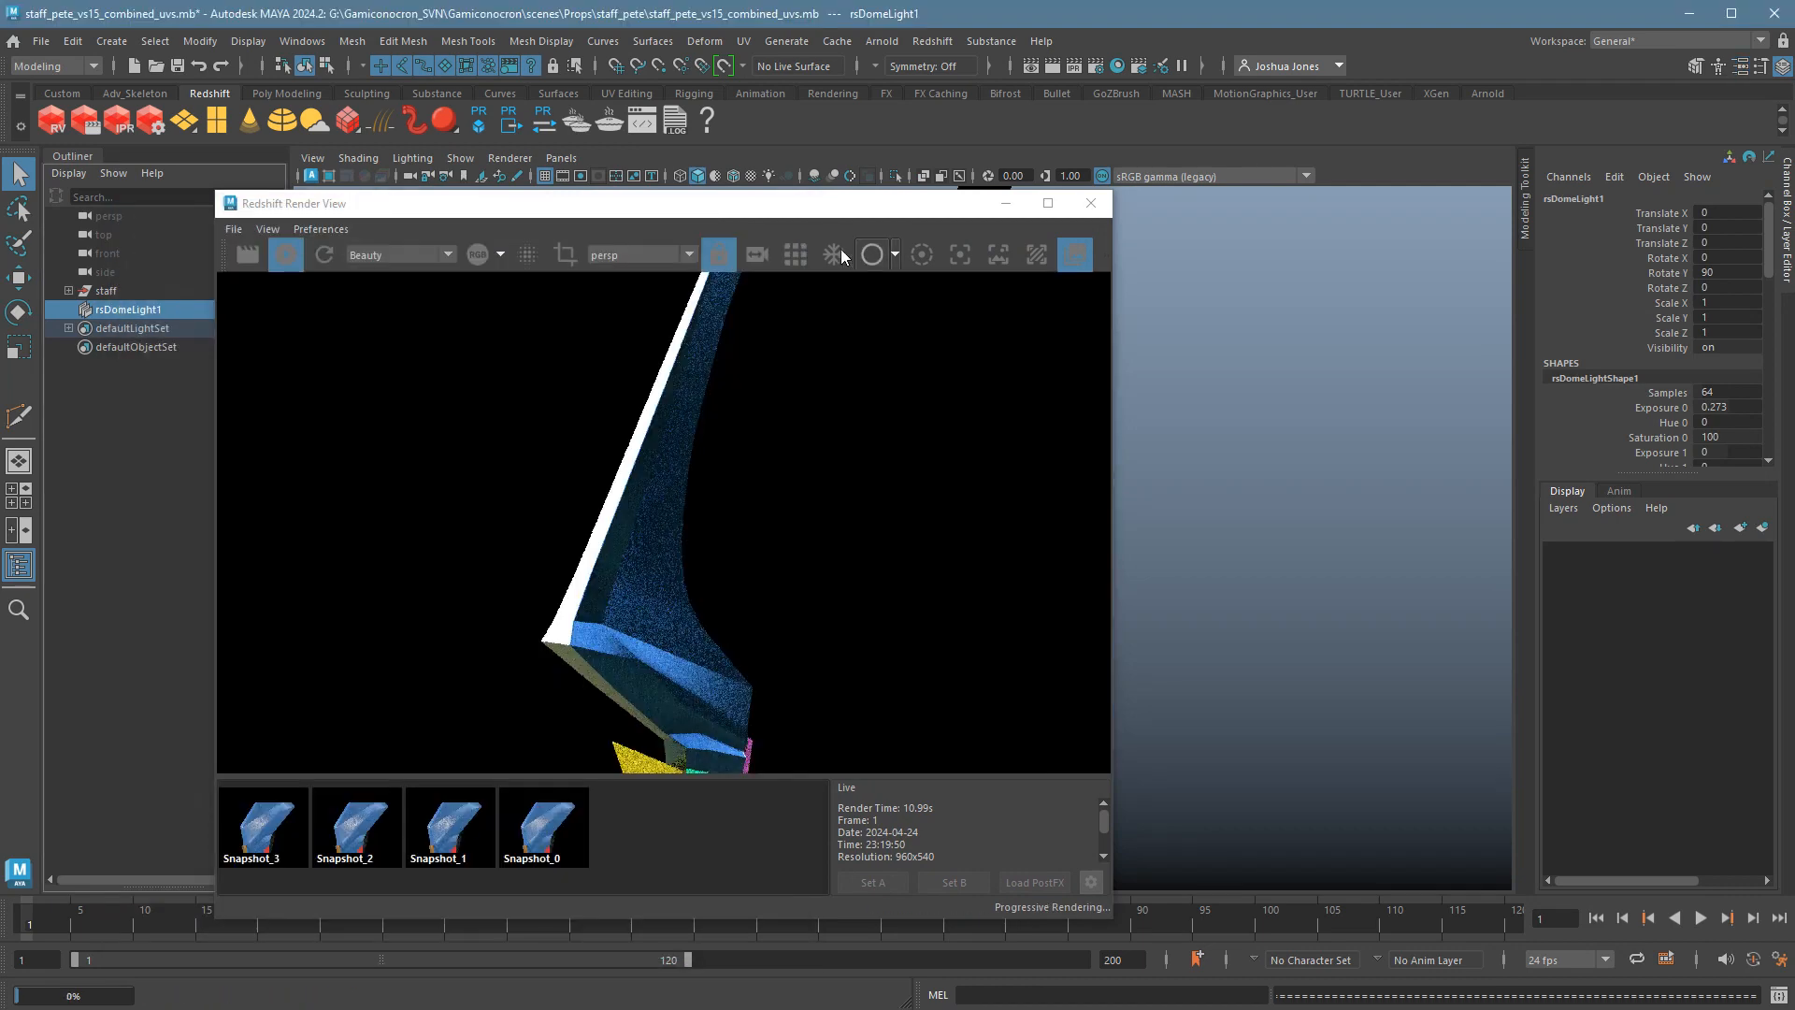
# Move the Redshift Render View aside and inspect the rendered blade's brushed metal from another angle.
pyautogui.moveTo(805, 606)
pyautogui.mouseDown(button='middle')
pyautogui.moveTo(666, 610)
pyautogui.moveTo(805, 604)
pyautogui.mouseUp(button='middle')
pyautogui.moveTo(754, 210); pyautogui.dragTo(424, 276)
pyautogui.keyDown('alt'); pyautogui.moveTo(1010, 629); pyautogui.dragTo(1134, 689); pyautogui.keyUp('alt')
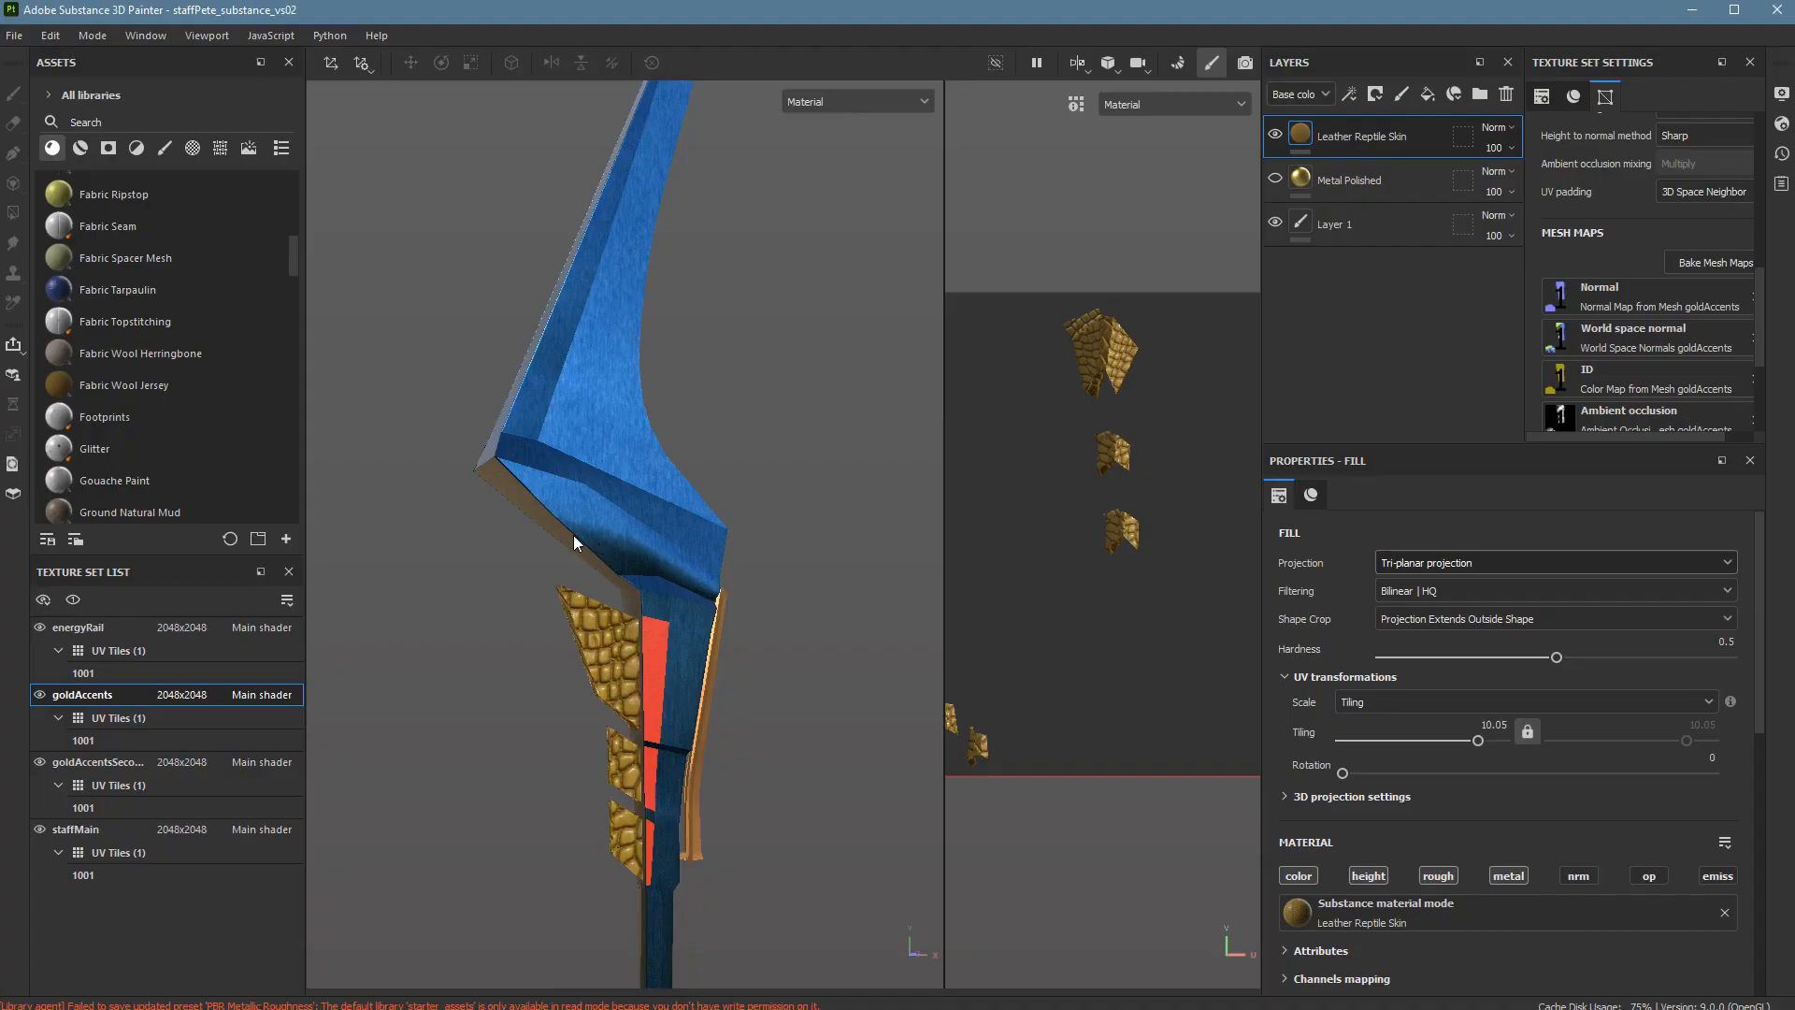
# Examine the blade in Substance Painter from its other side under rotated environment lighting, and switch back to Maya.
pyautogui.keyDown('alt'); pyautogui.moveTo(574, 542); pyautogui.dragTo(622, 562); pyautogui.keyUp('alt')
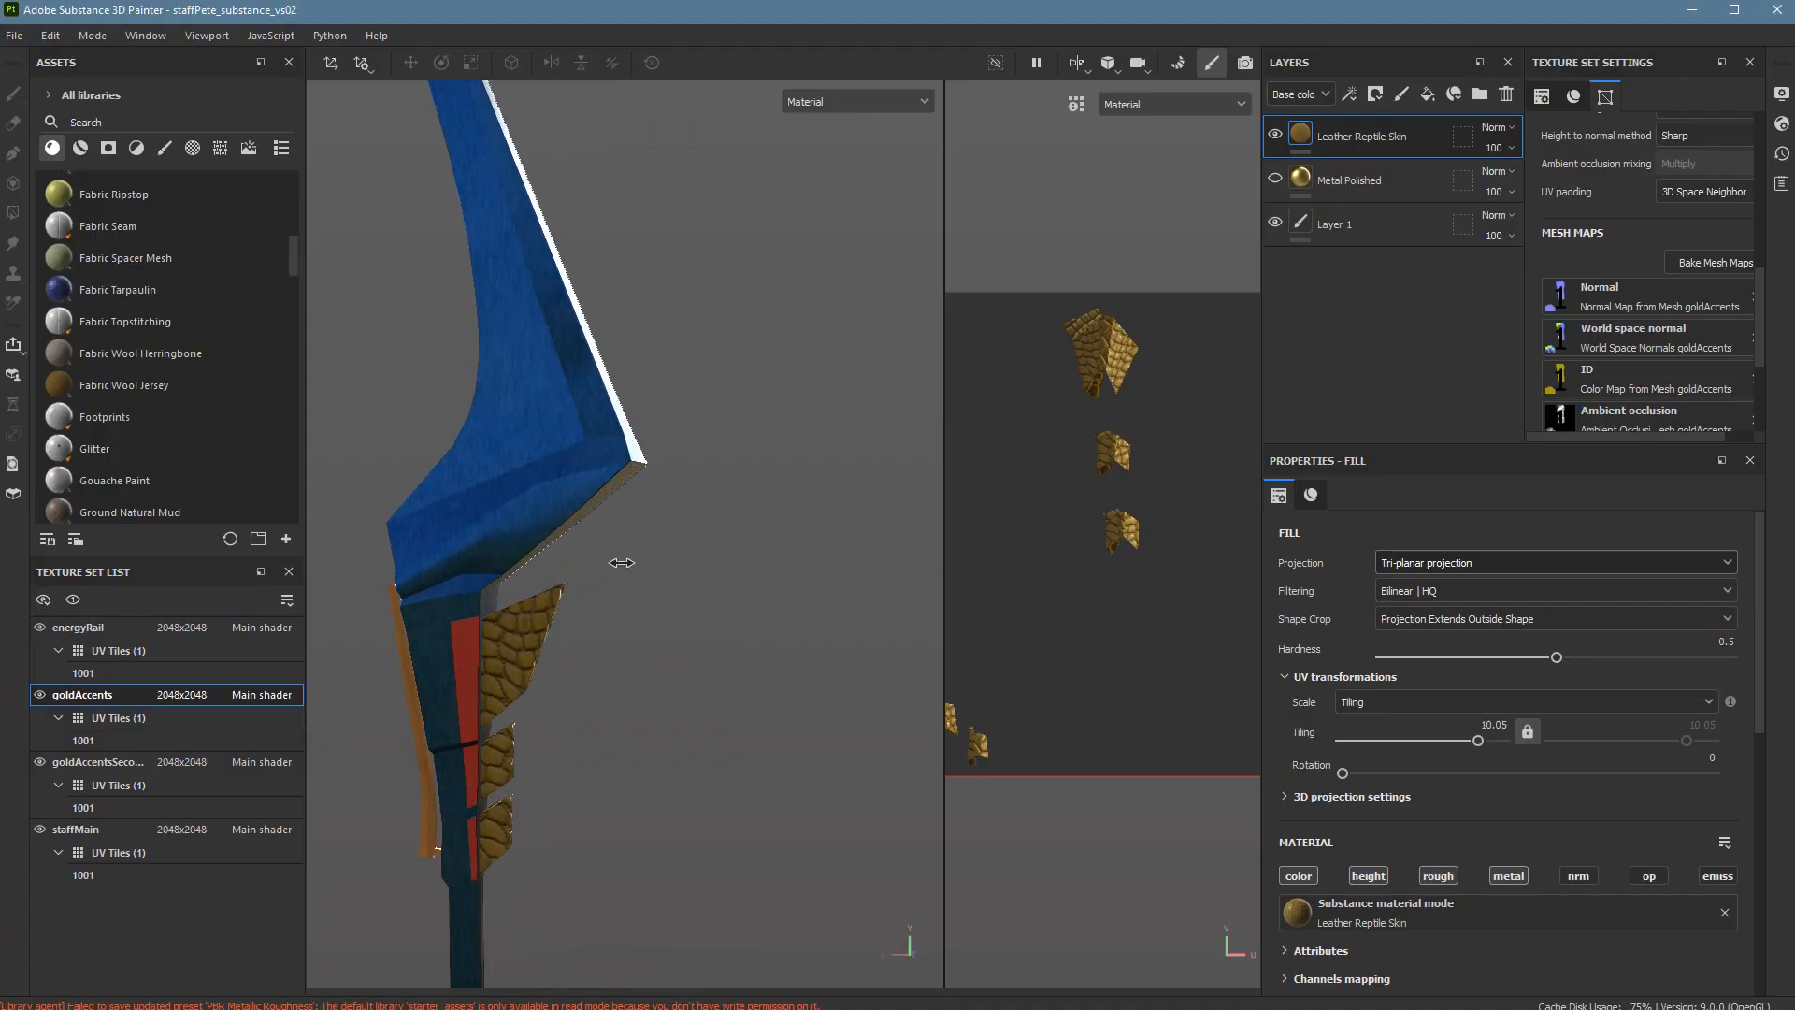
pyautogui.moveTo(621, 562)
pyautogui.keyDown('shift'); pyautogui.mouseDown(button='right')
pyautogui.moveTo(692, 570)
pyautogui.moveTo(700, 598)
pyautogui.moveTo(624, 520)
pyautogui.moveTo(692, 572)
pyautogui.moveTo(638, 584)
pyautogui.mouseUp(button='right'); pyautogui.keyUp('shift')
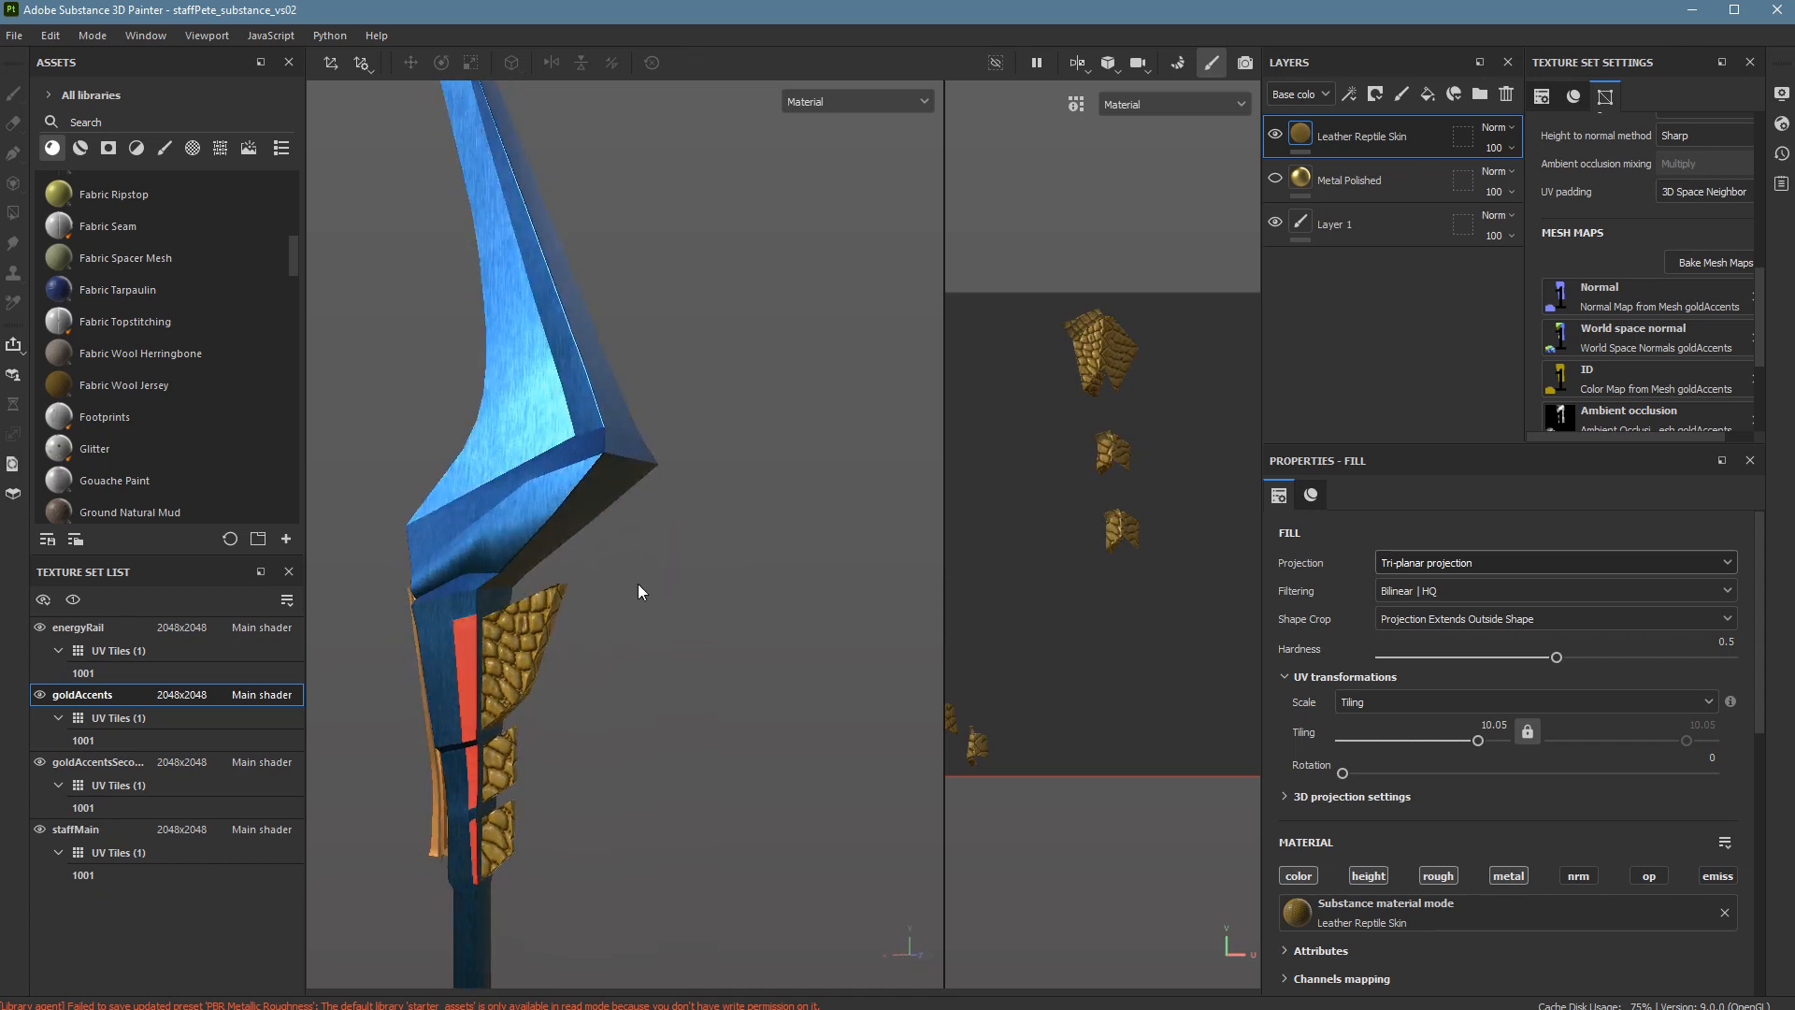
pyautogui.click(1690, 11)
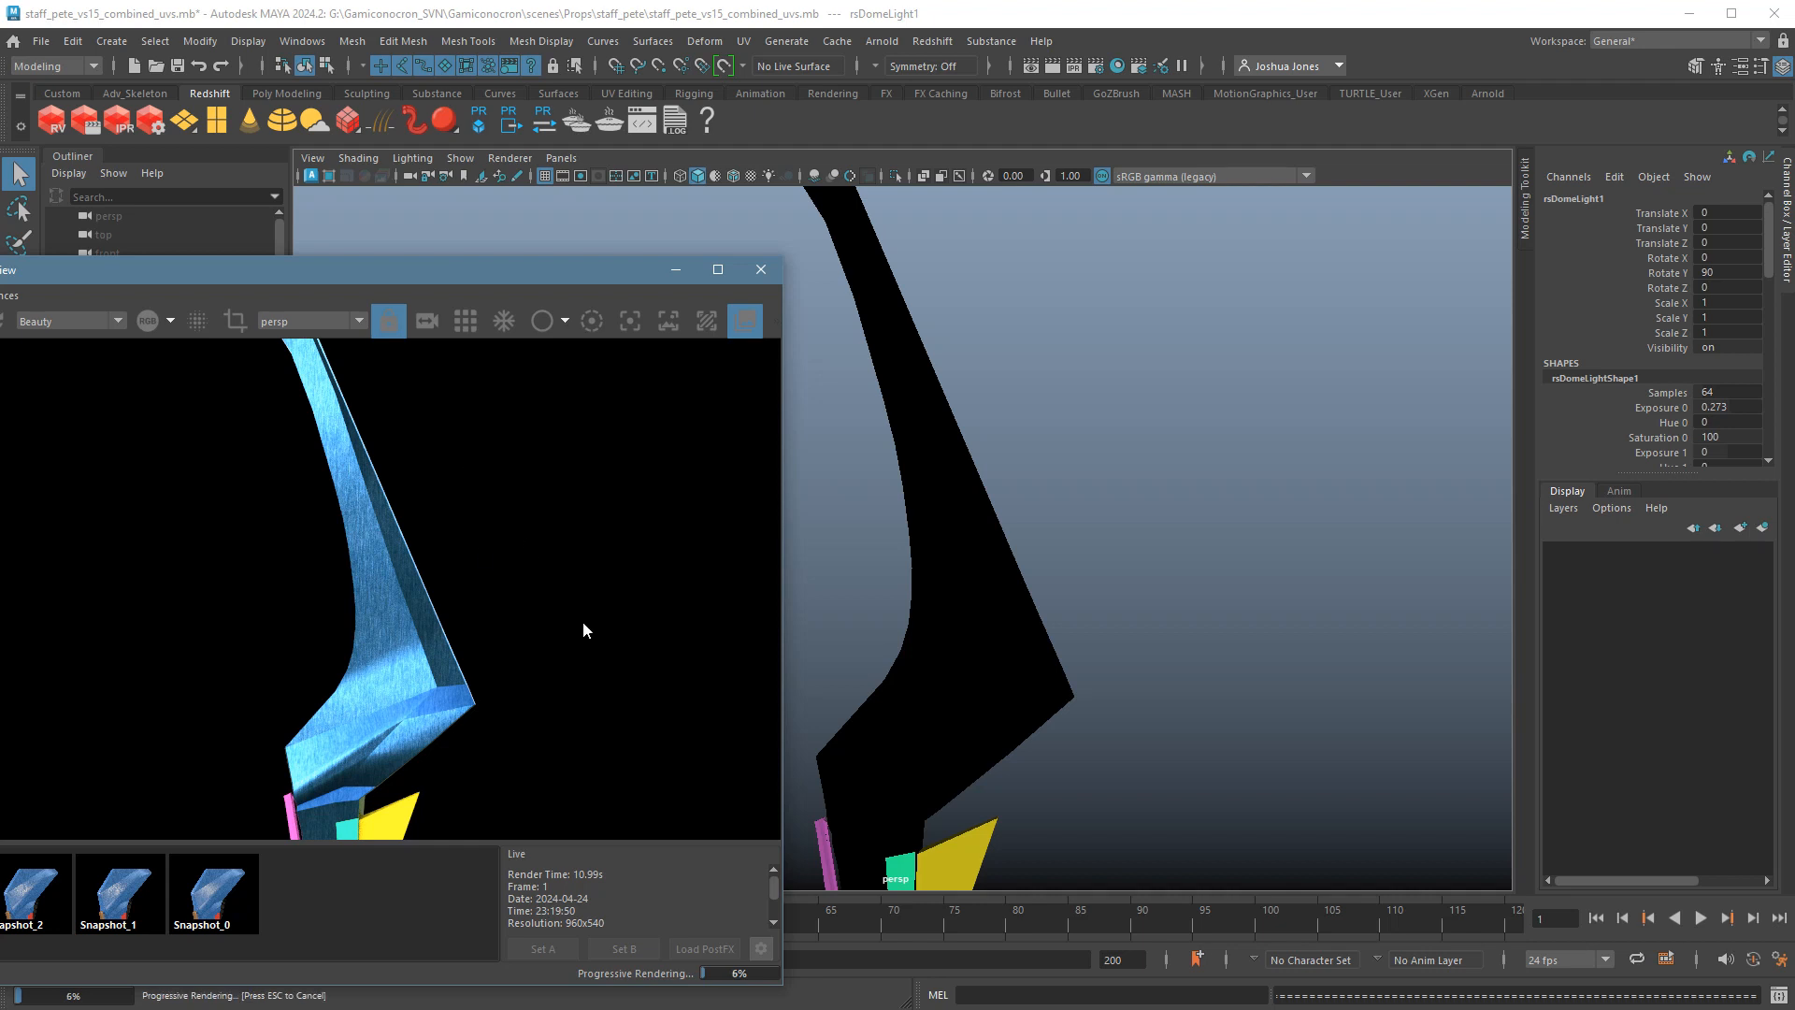
# Deselect the dome light and close the Redshift Render View to end the IPR render.
pyautogui.click(1069, 548)
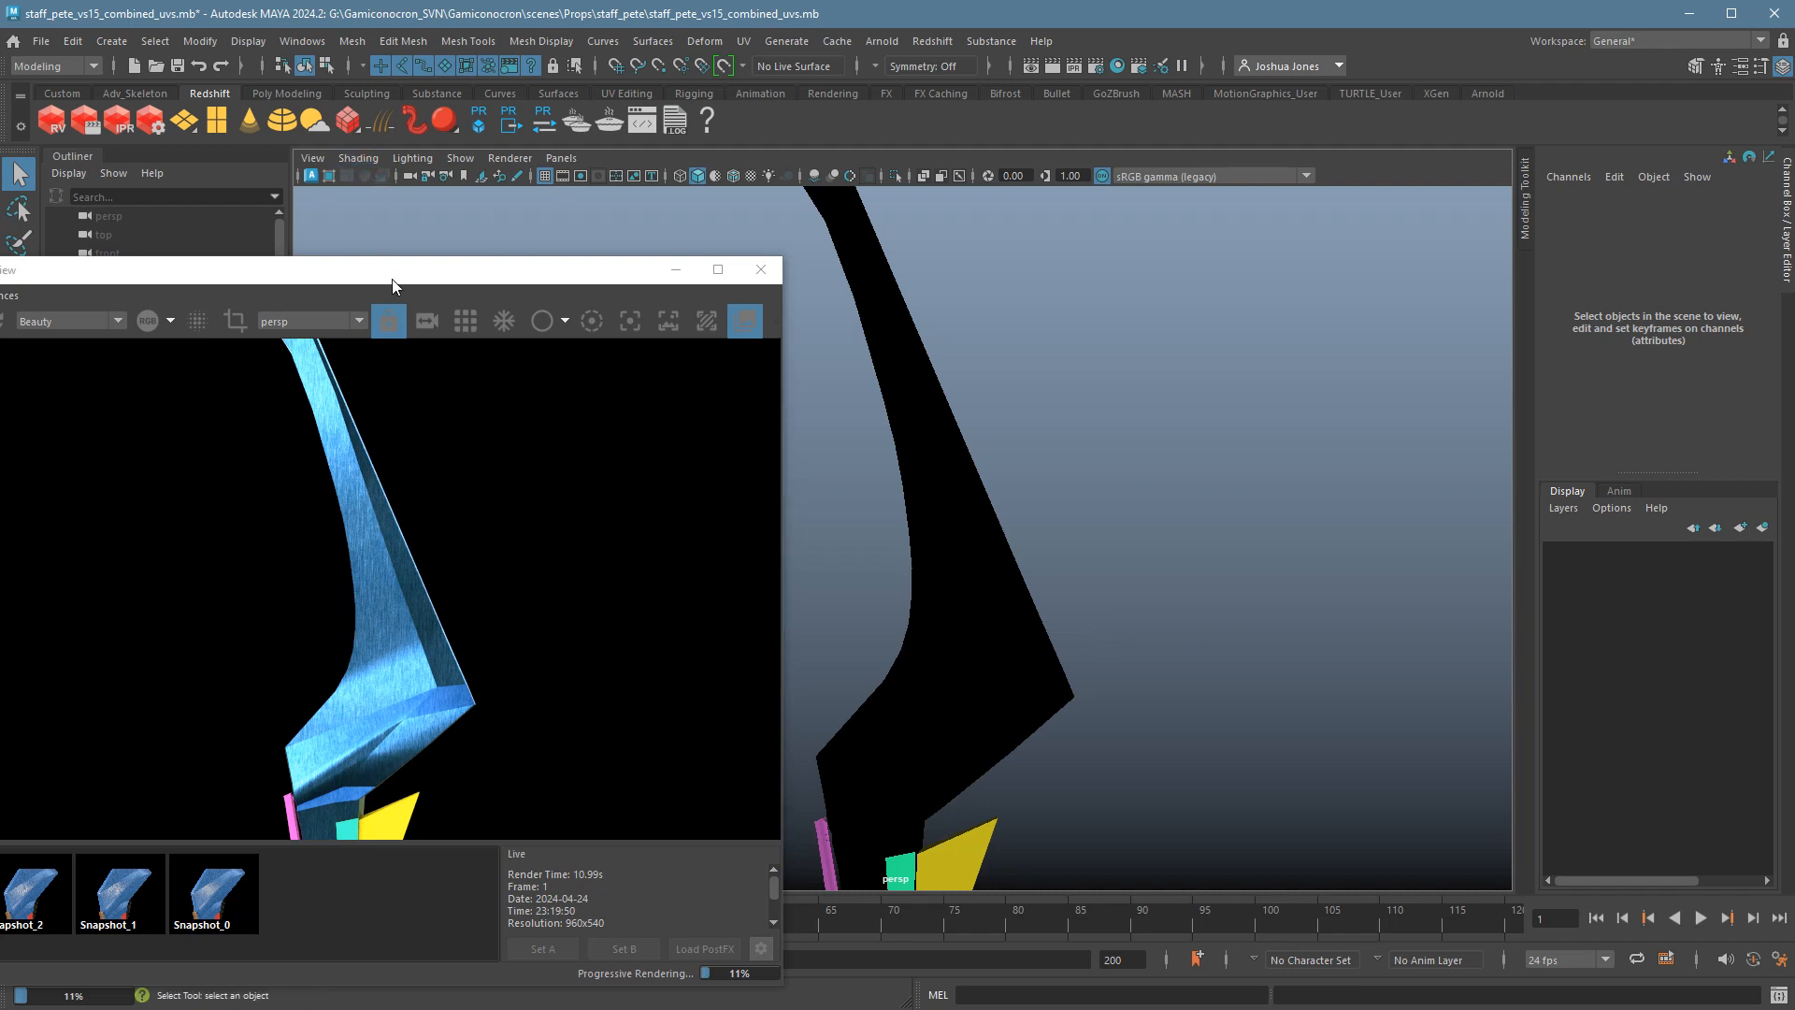
pyautogui.moveTo(391, 279); pyautogui.dragTo(490, 255)
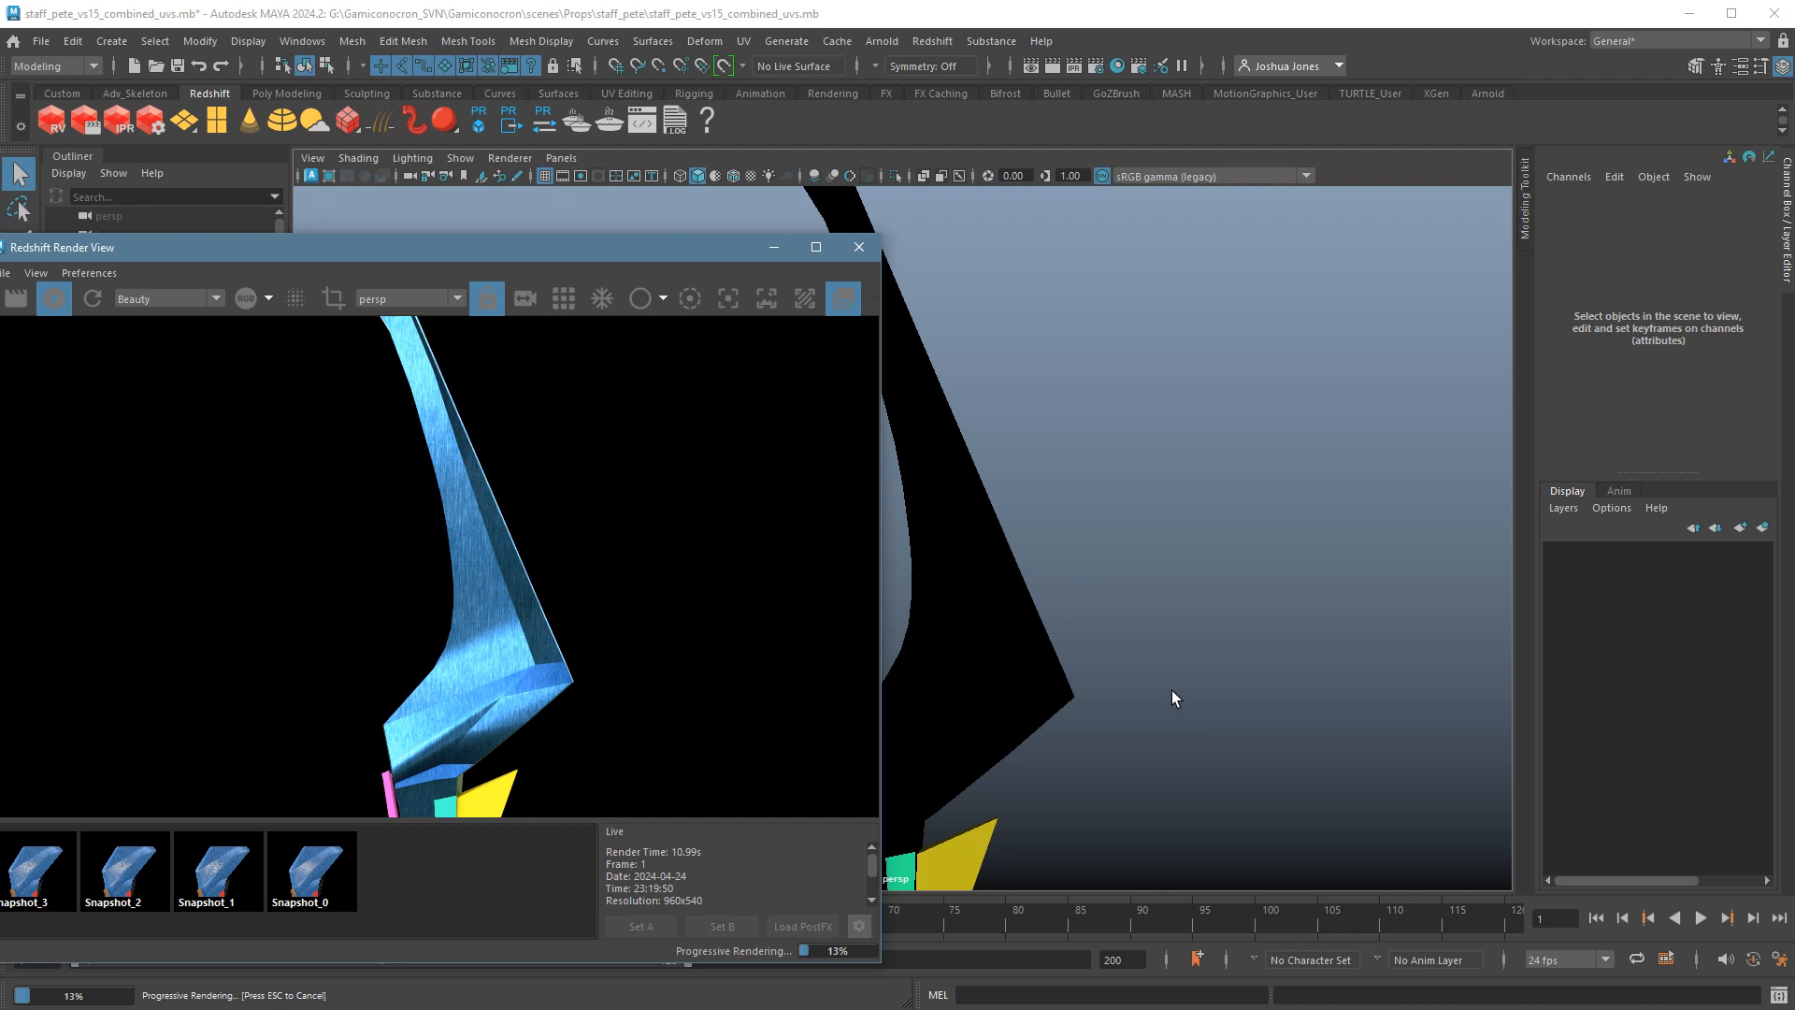
pyautogui.click(859, 247)
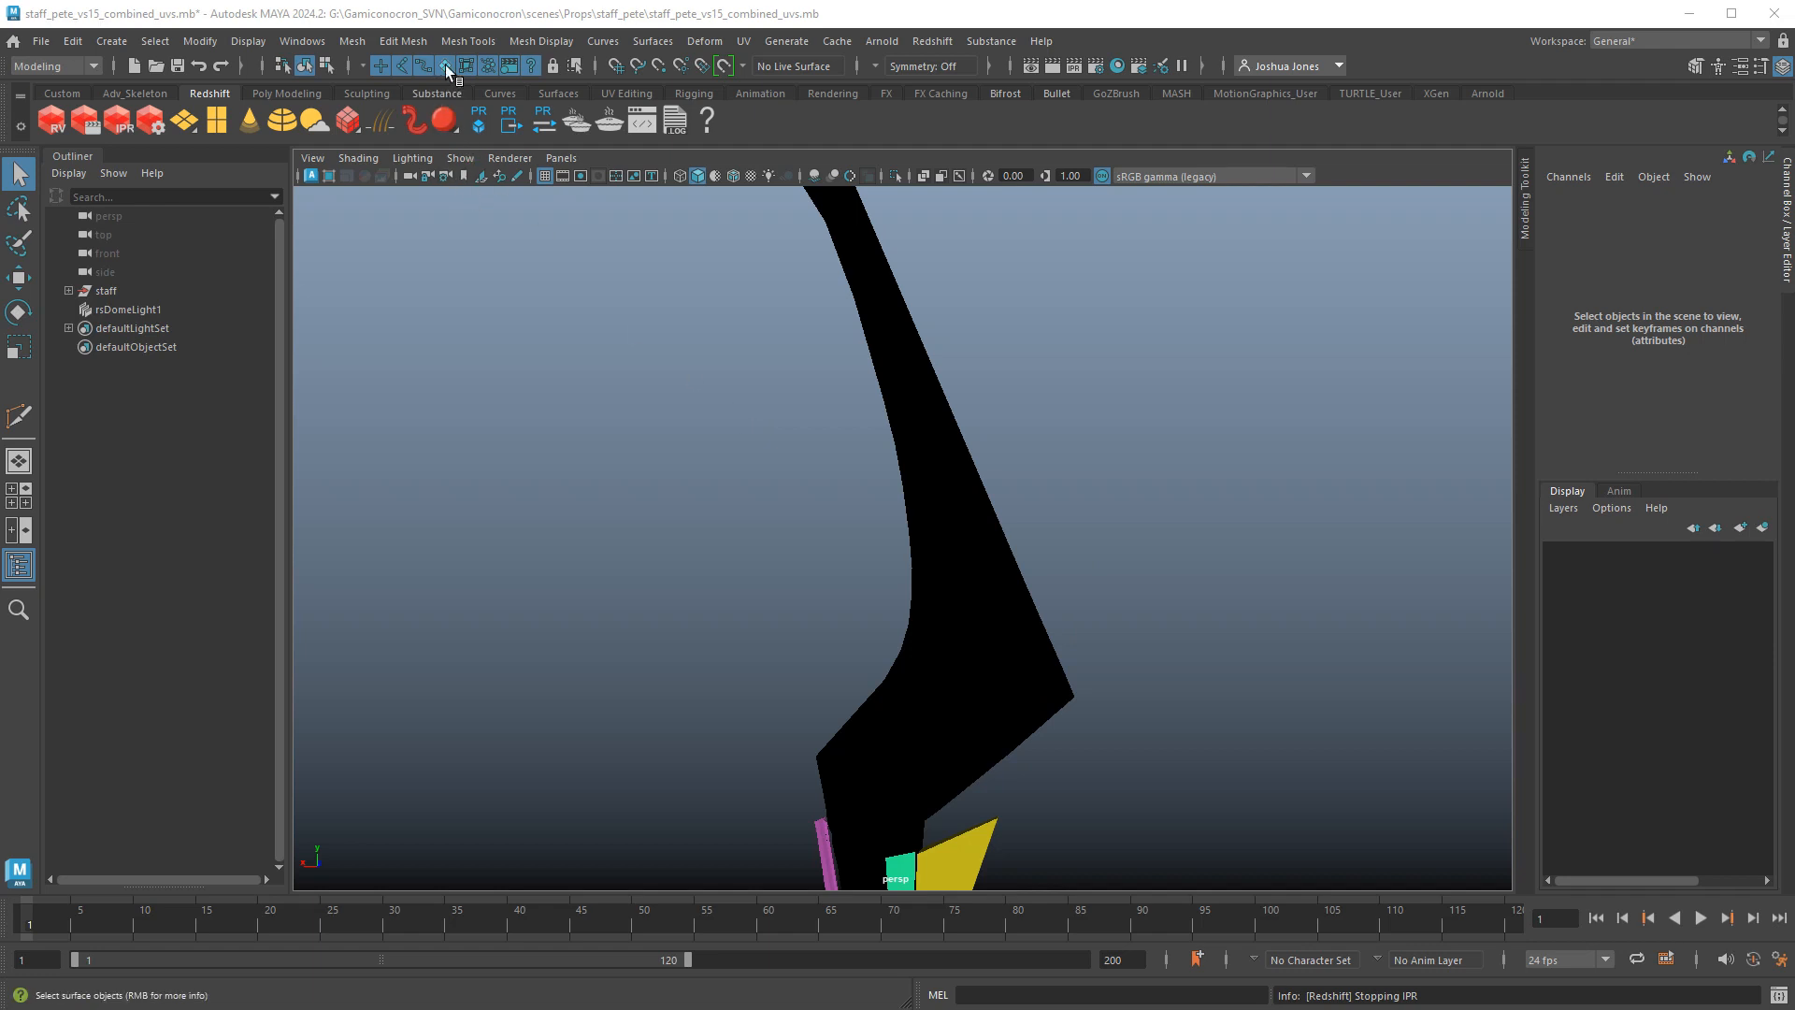
pyautogui.click(440, 18)
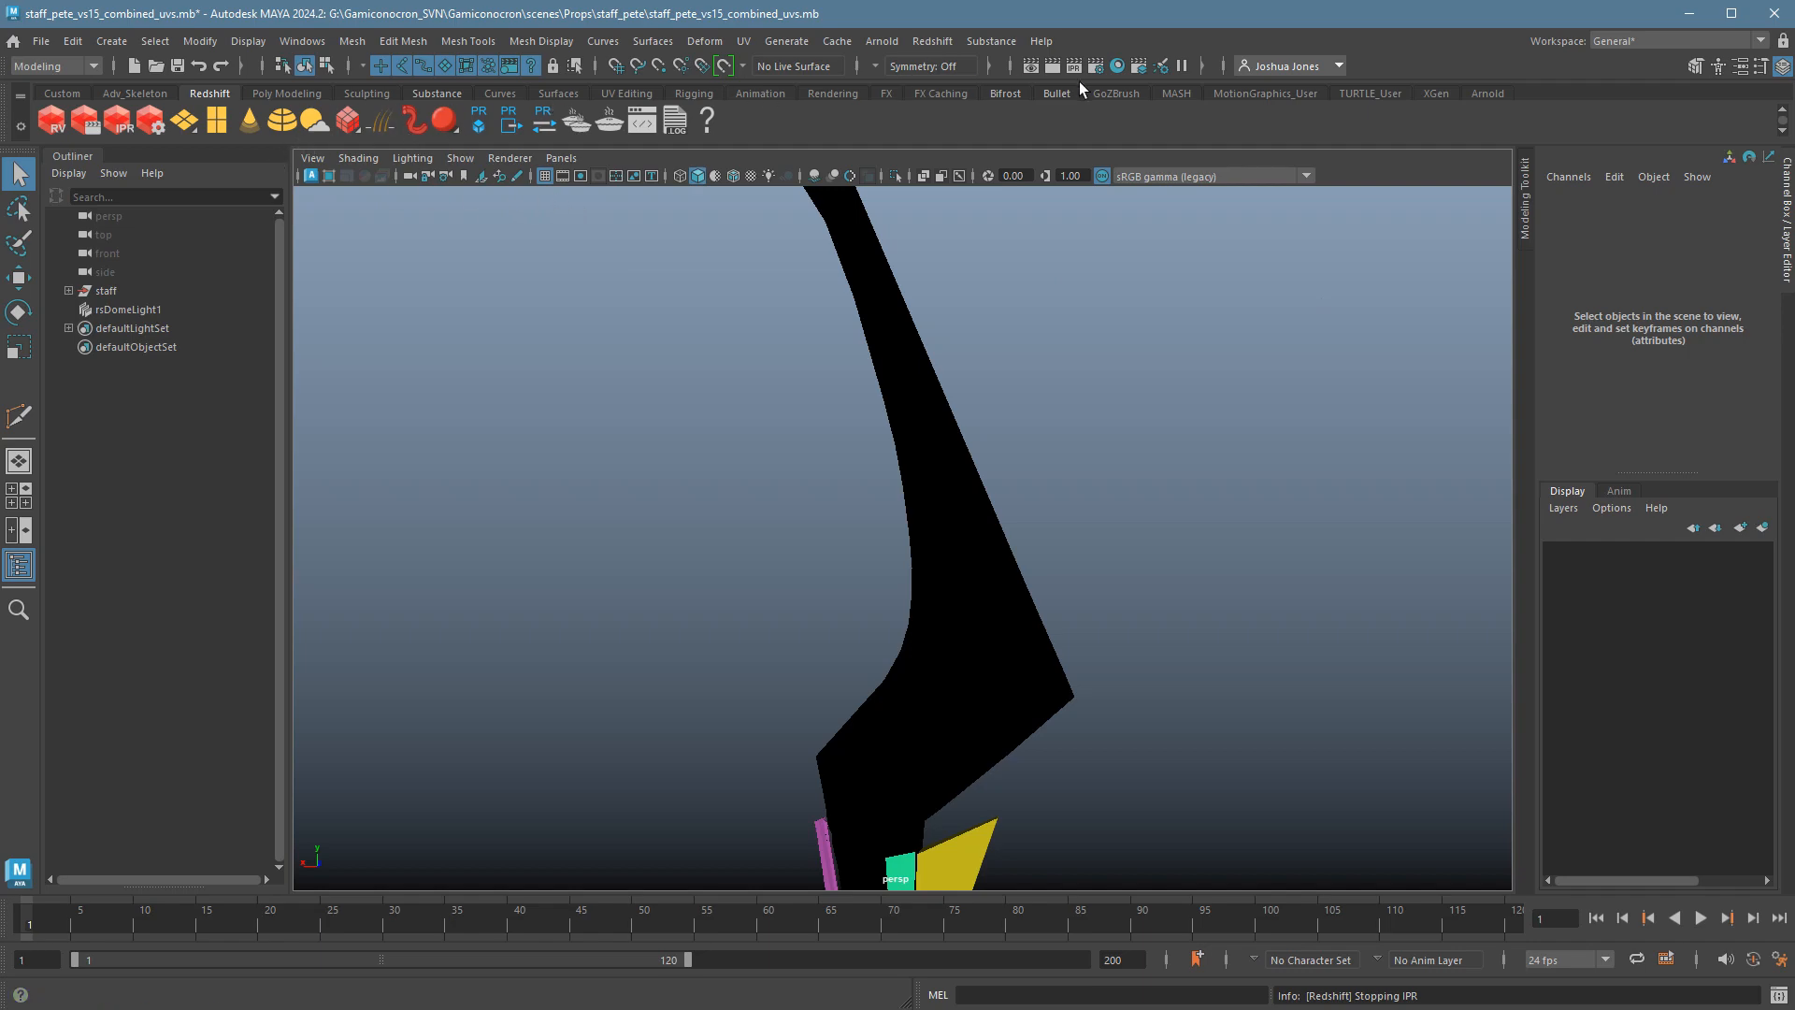
# Open the Hypershade and enlarge its window and node graph area to show the rsStaffBrushedMetal network.
pyautogui.click(1132, 67)
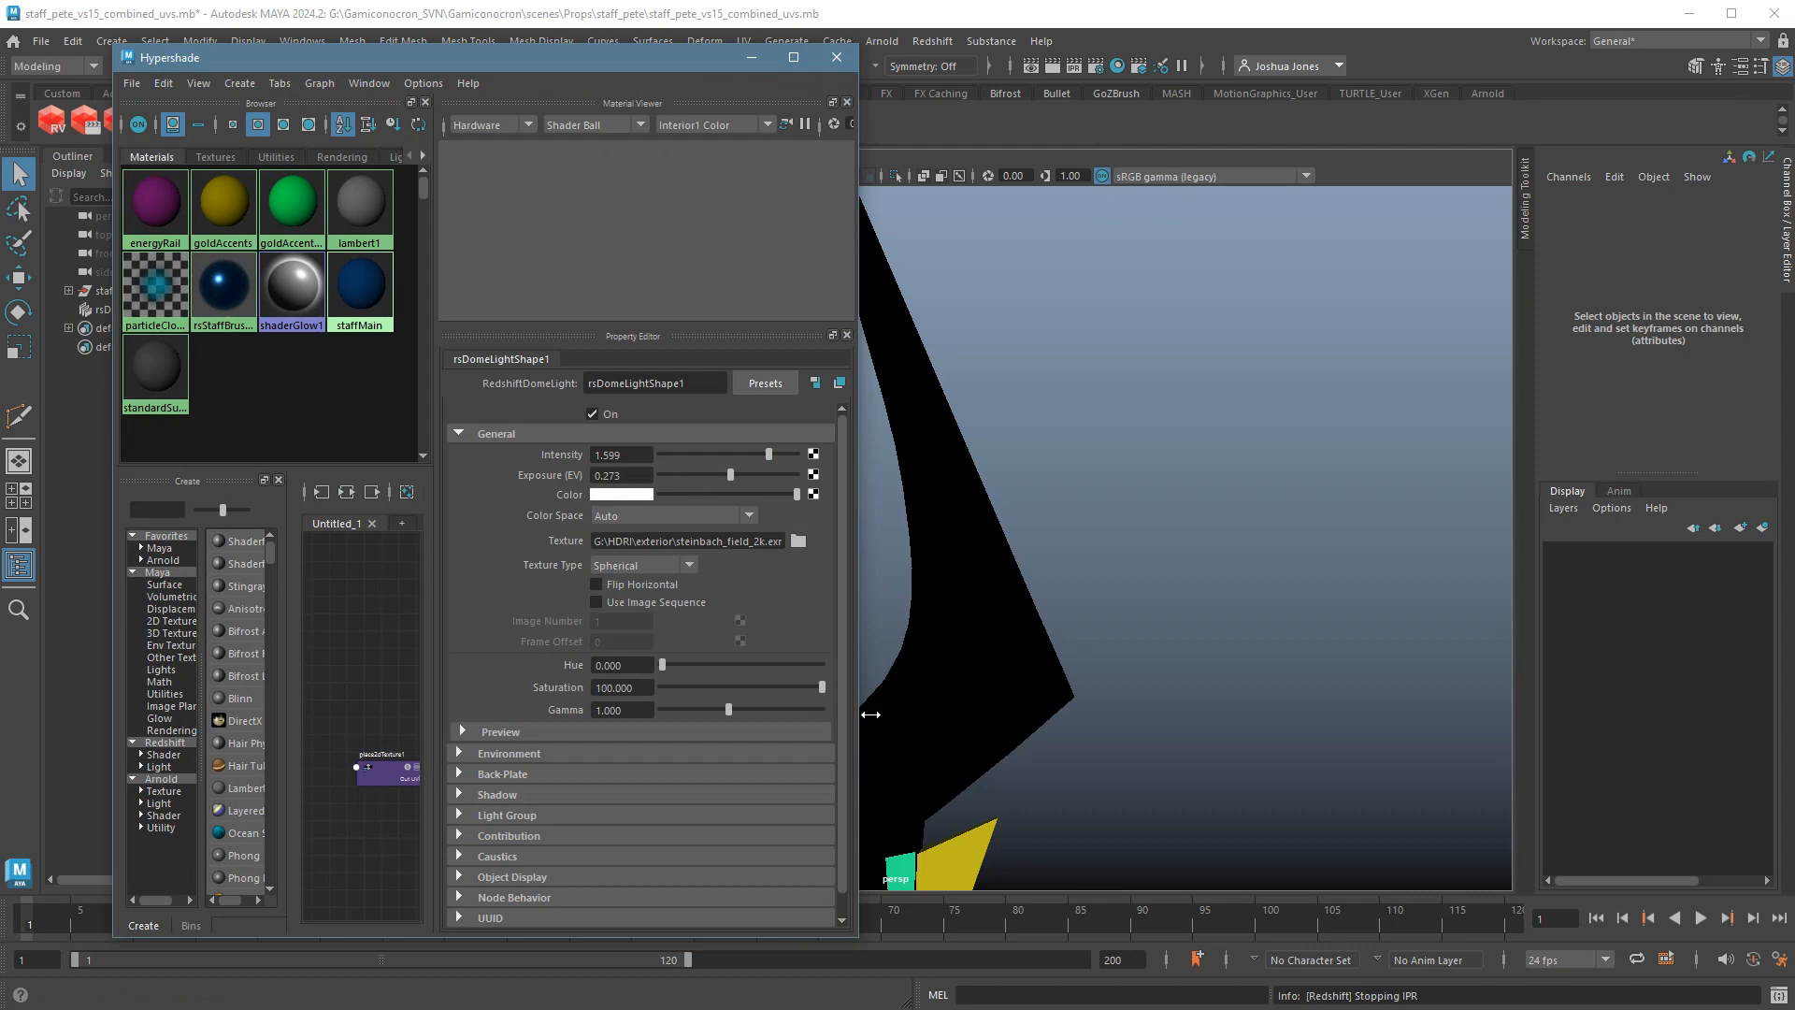
pyautogui.moveTo(871, 715); pyautogui.dragTo(1683, 715)
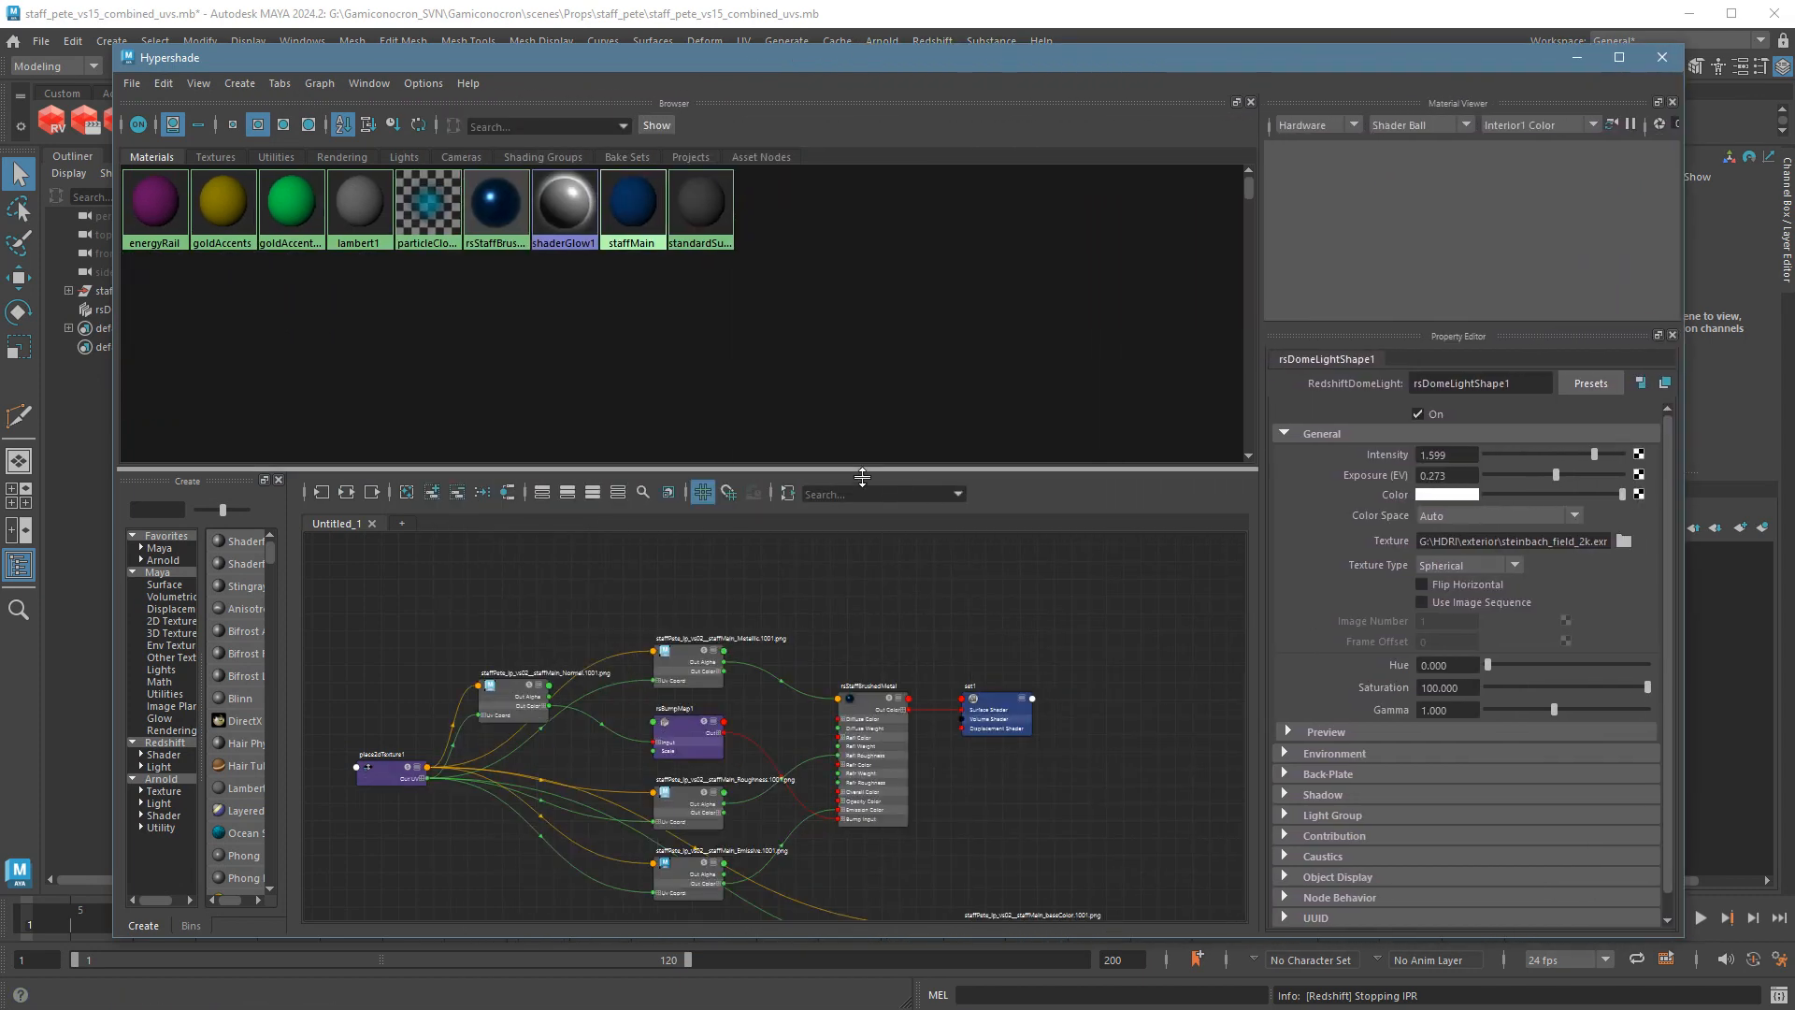
pyautogui.moveTo(862, 476); pyautogui.dragTo(861, 317)
pyautogui.scroll(2, 770, 591)
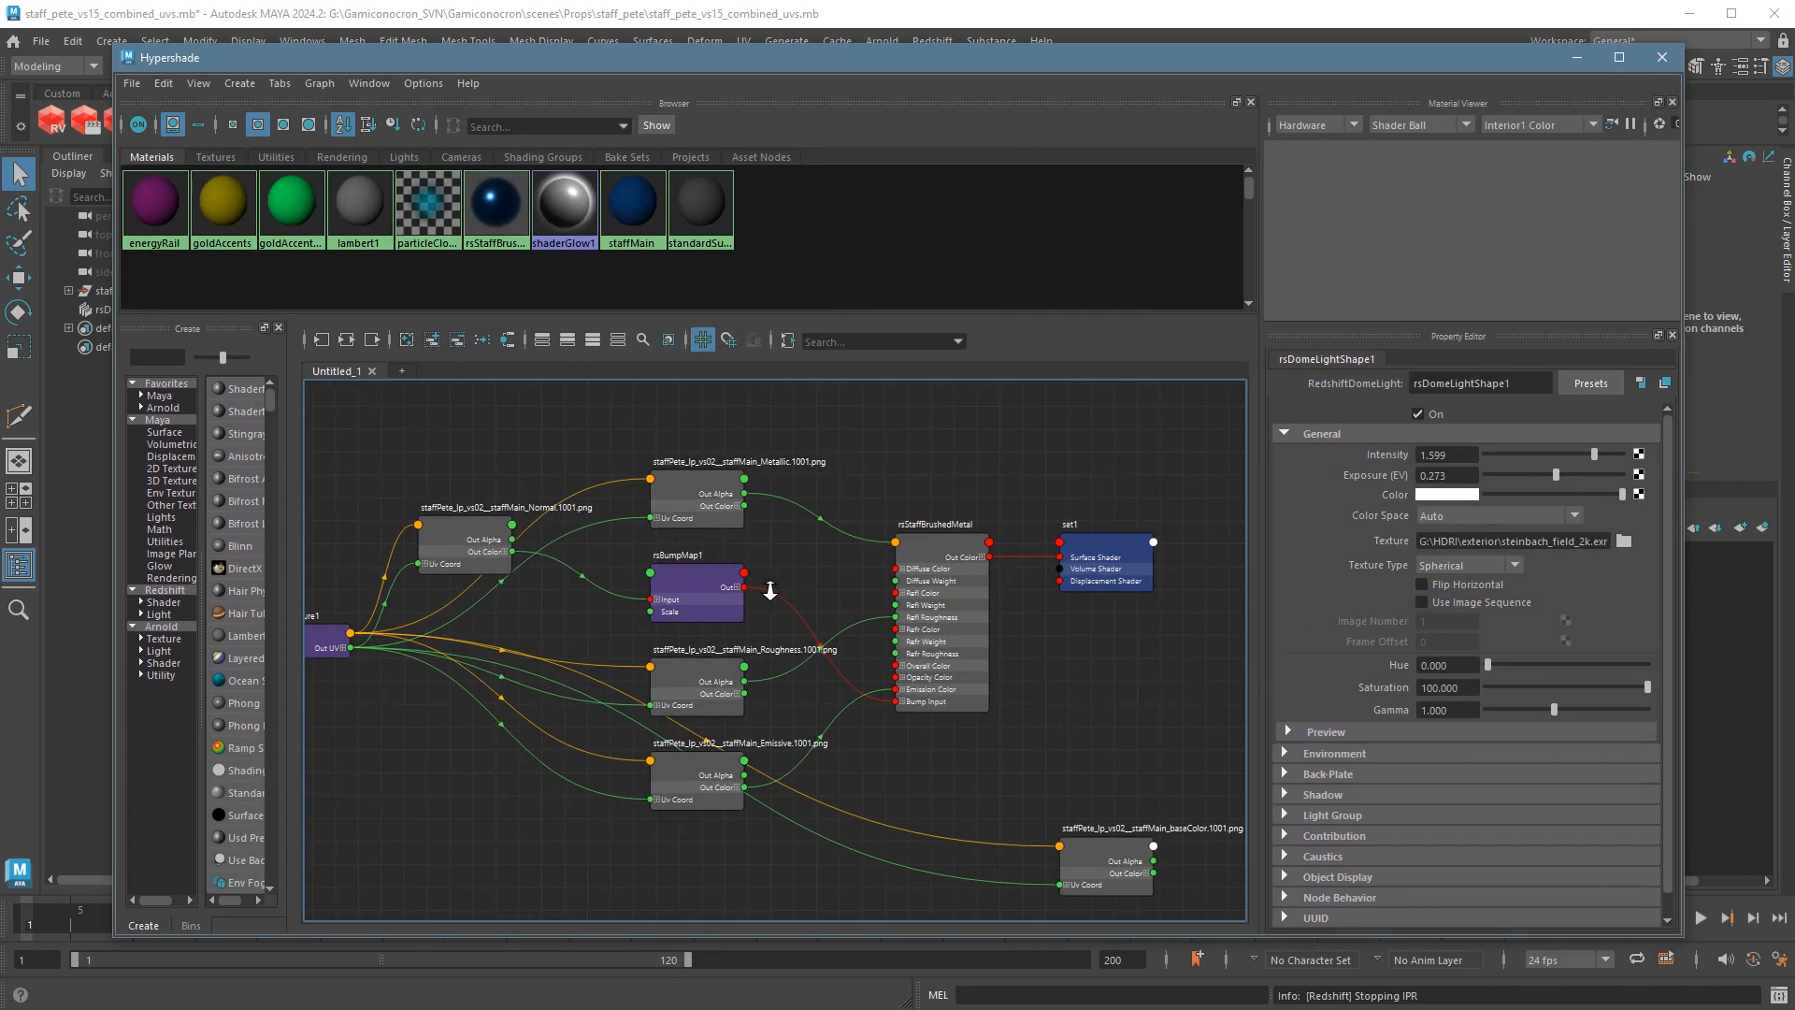
pyautogui.keyDown('alt'); pyautogui.moveTo(770, 591); pyautogui.dragTo(894, 605, button='right'); pyautogui.keyUp('alt')
pyautogui.keyDown('alt'); pyautogui.moveTo(893, 671); pyautogui.dragTo(670, 732, button='middle'); pyautogui.keyUp('alt')
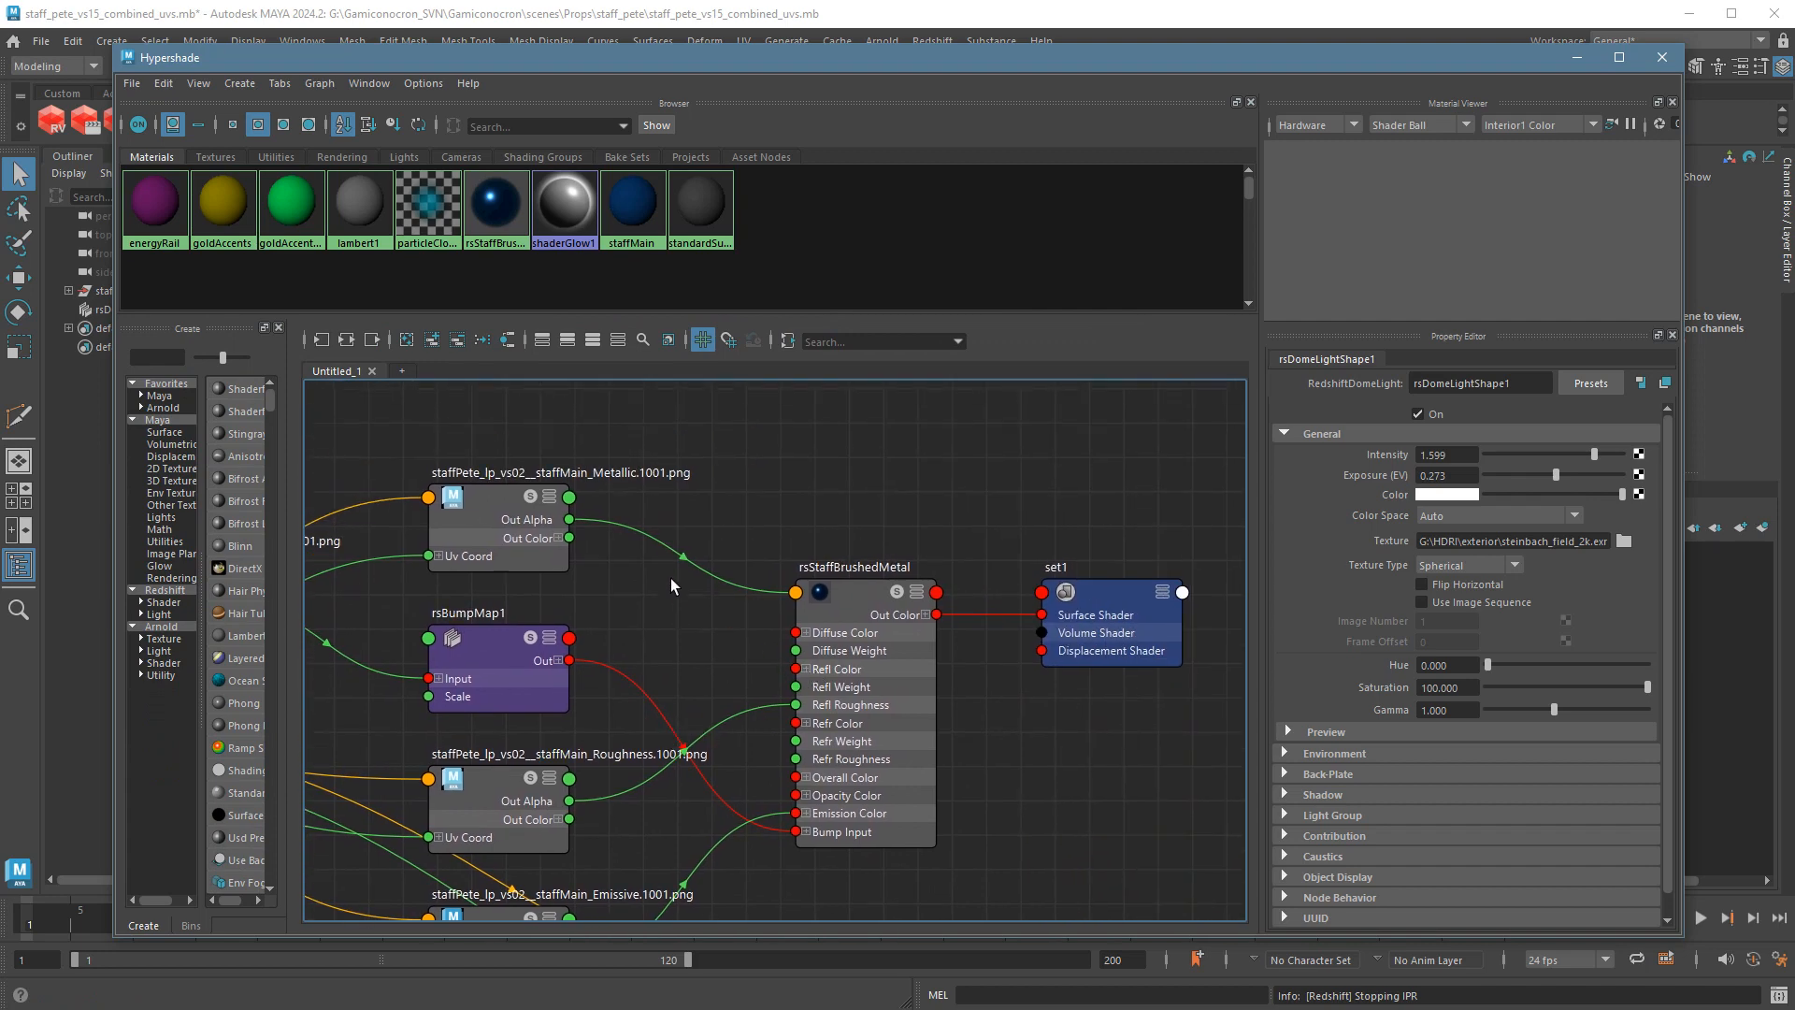
pyautogui.keyDown('alt'); pyautogui.moveTo(910, 715); pyautogui.dragTo(882, 711, button='right'); pyautogui.keyUp('alt')
pyautogui.keyDown('alt'); pyautogui.moveTo(885, 712); pyautogui.dragTo(812, 666, button='middle'); pyautogui.keyUp('alt')
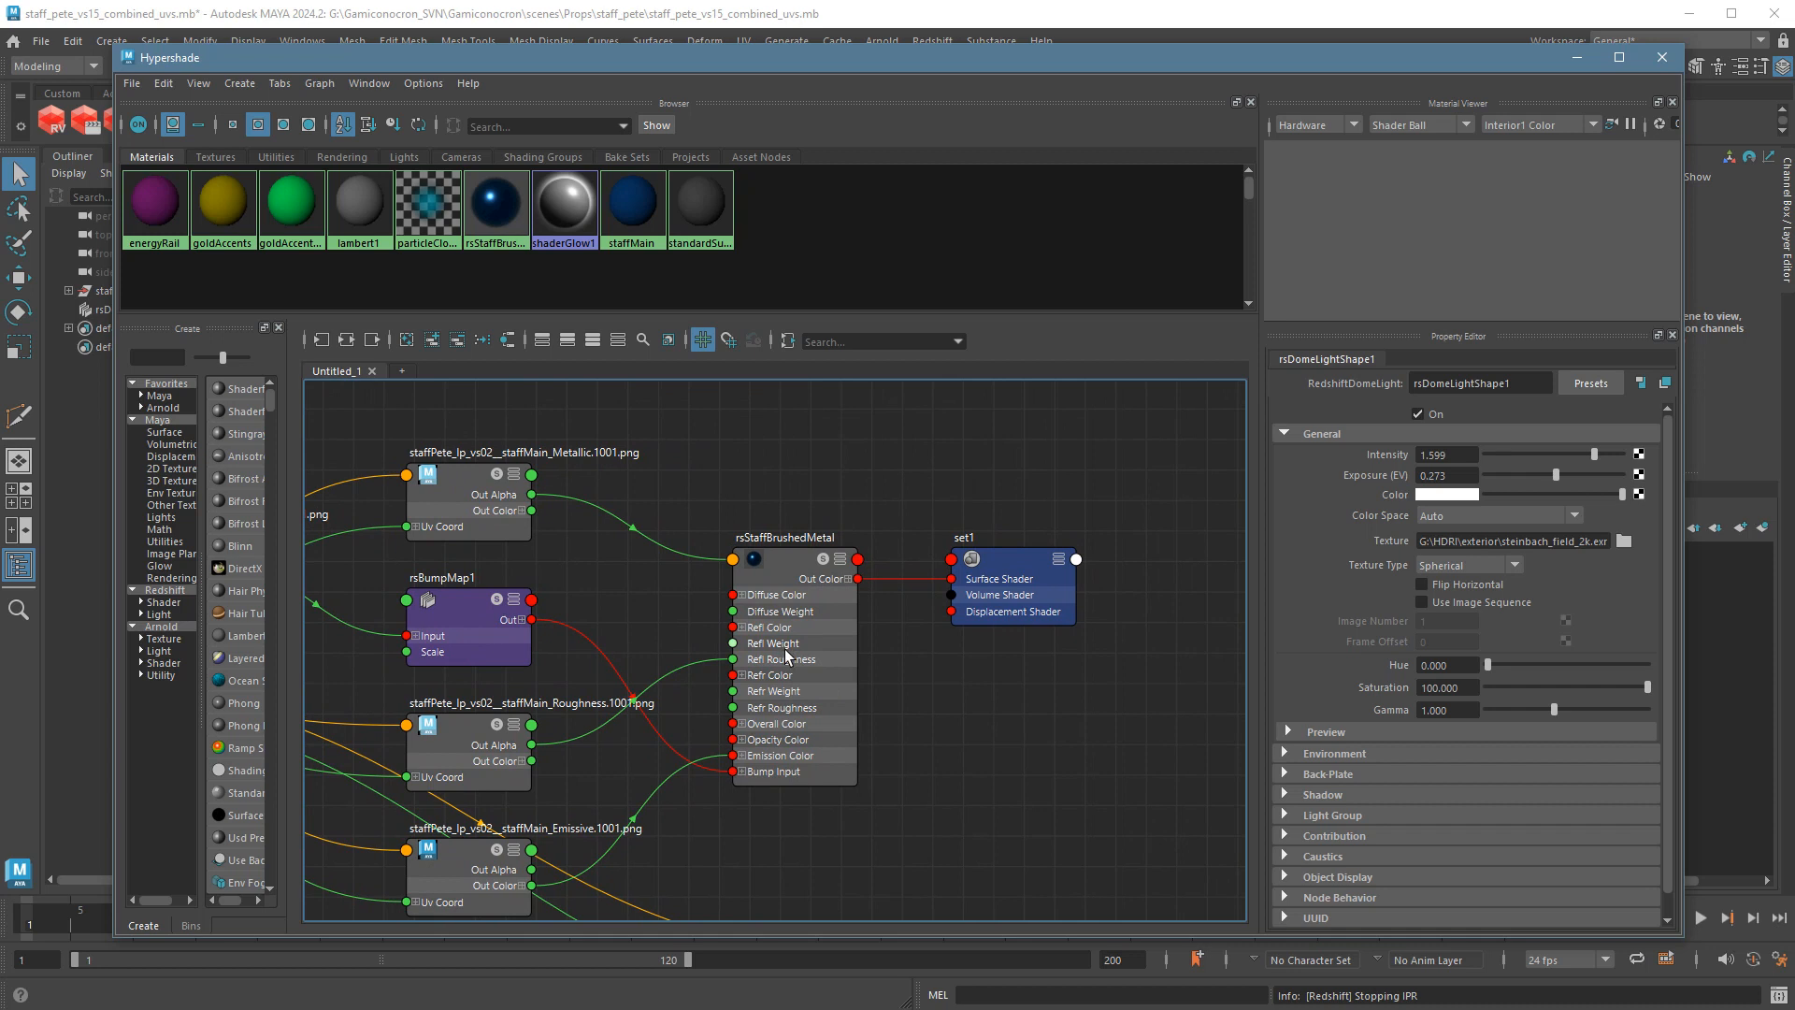
# Inspect the attributes of rsStaffBrushedMetal and open the node feeding its diffuse color.
pyautogui.click(798, 647)
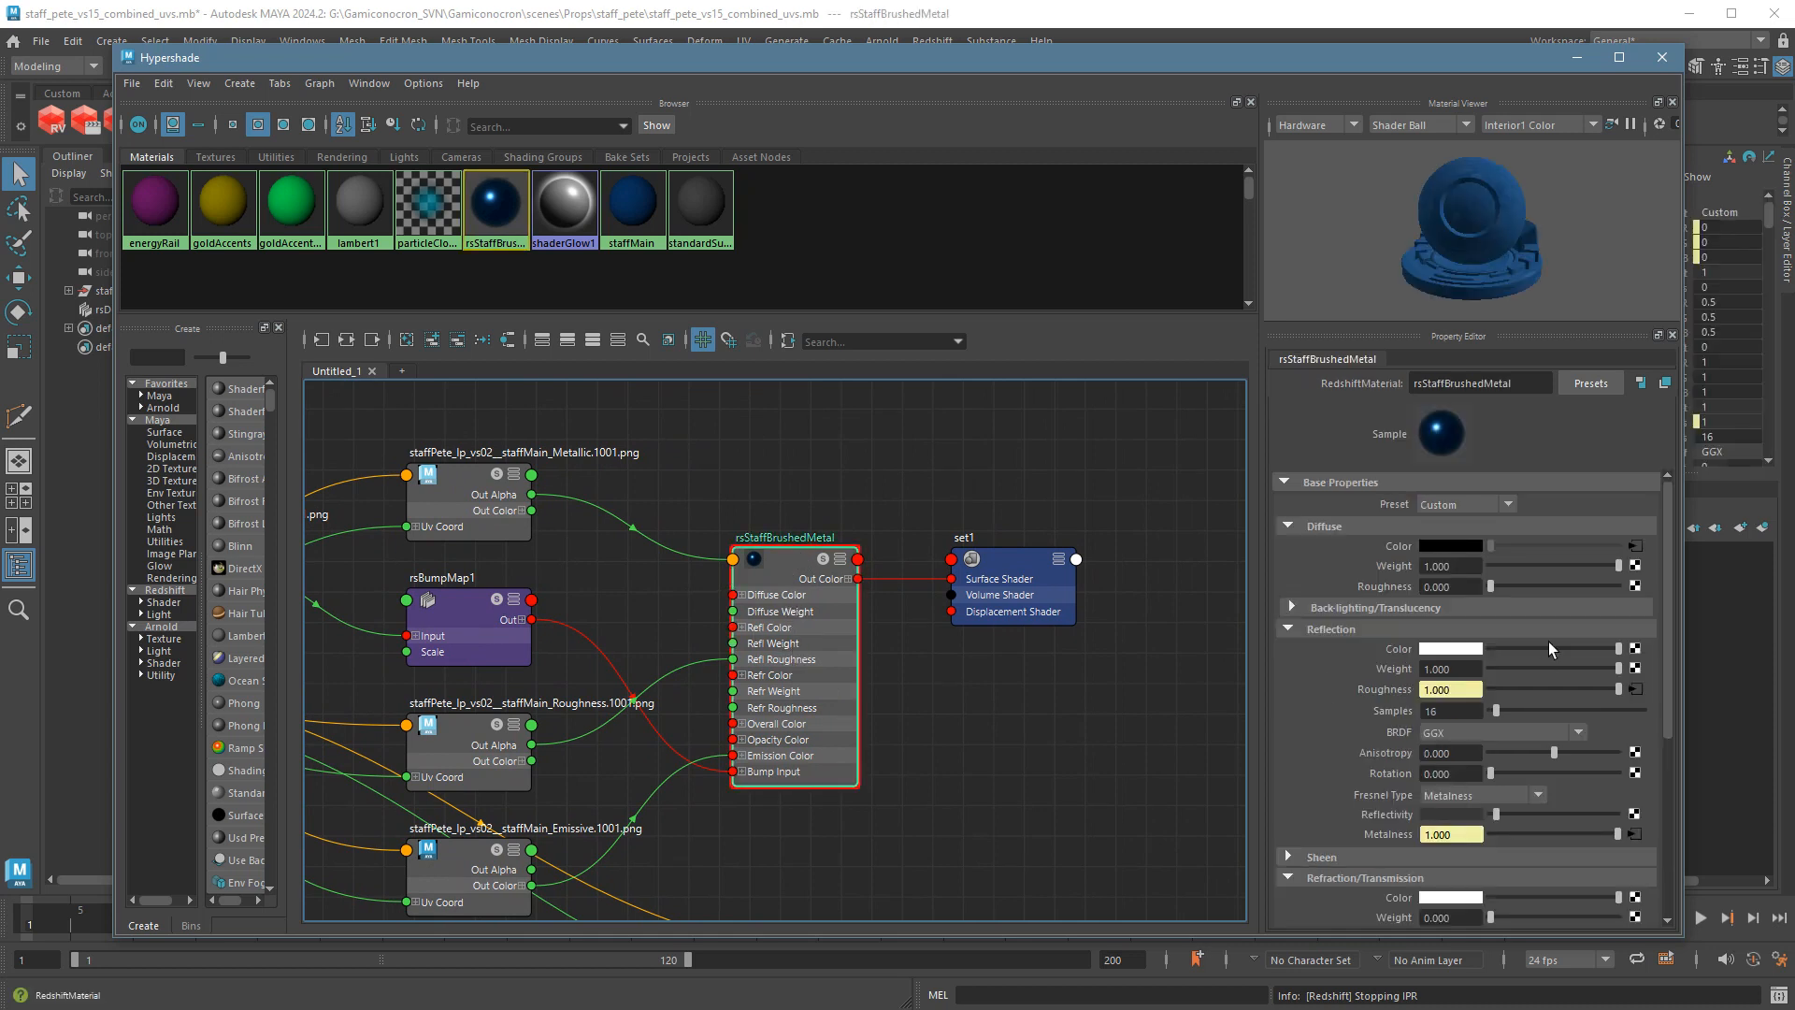
pyautogui.click(746, 596)
pyautogui.click(744, 596)
pyautogui.click(1636, 546)
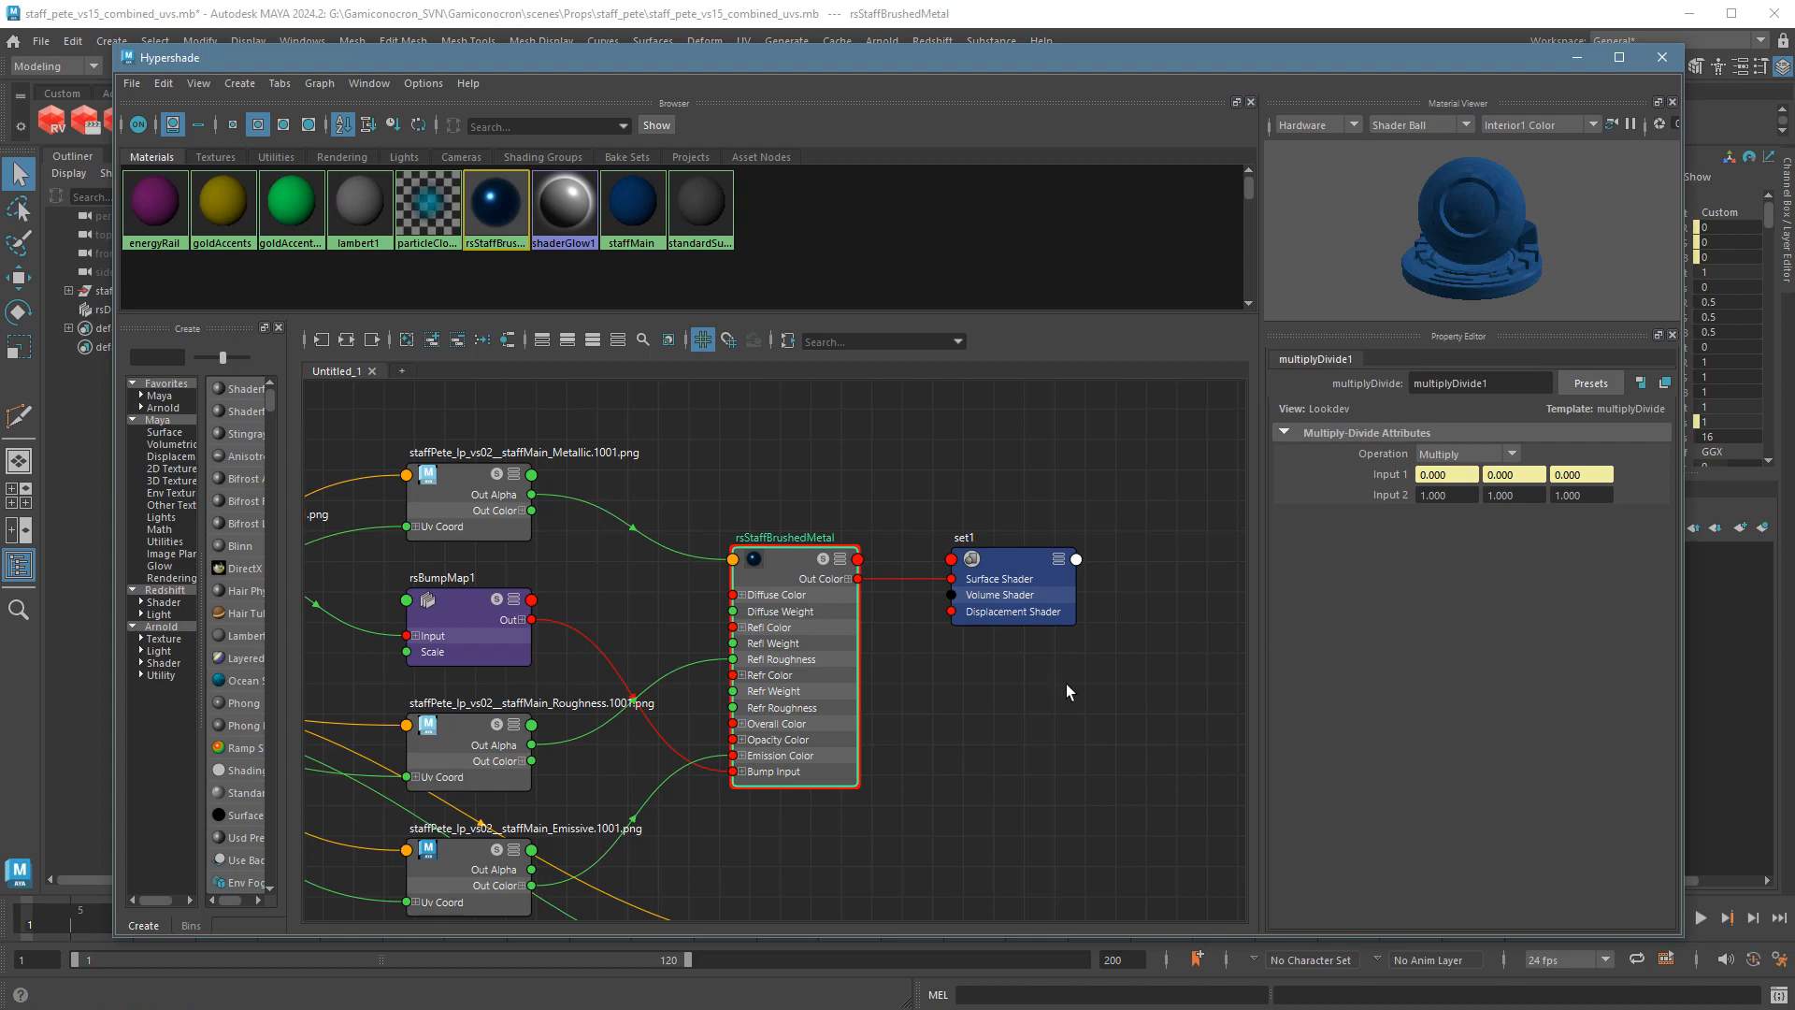
# Move the staffMain_baseColor file node beneath the other texture nodes in the graph.
pyautogui.keyDown('alt'); pyautogui.moveTo(1067, 684); pyautogui.dragTo(990, 693, button='right'); pyautogui.keyUp('alt')
pyautogui.keyDown('alt'); pyautogui.moveTo(1018, 667); pyautogui.dragTo(1036, 620, button='middle'); pyautogui.keyUp('alt')
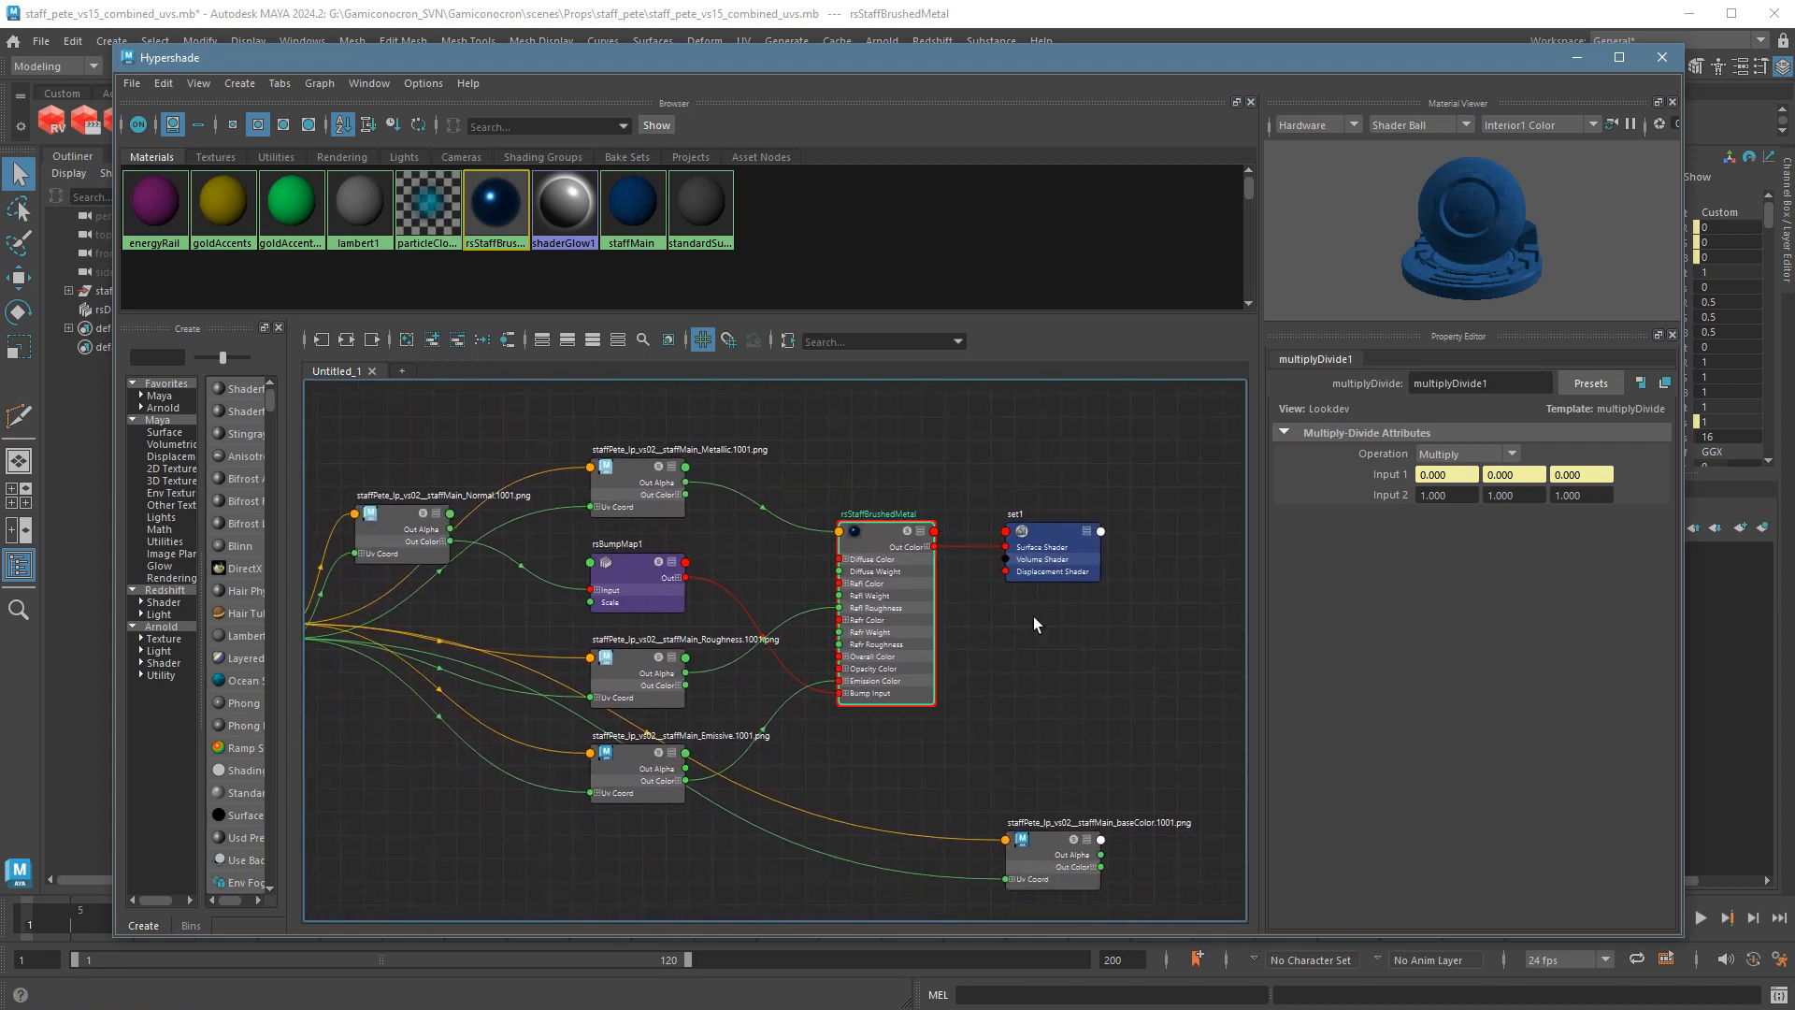
pyautogui.moveTo(1066, 878); pyautogui.dragTo(524, 872)
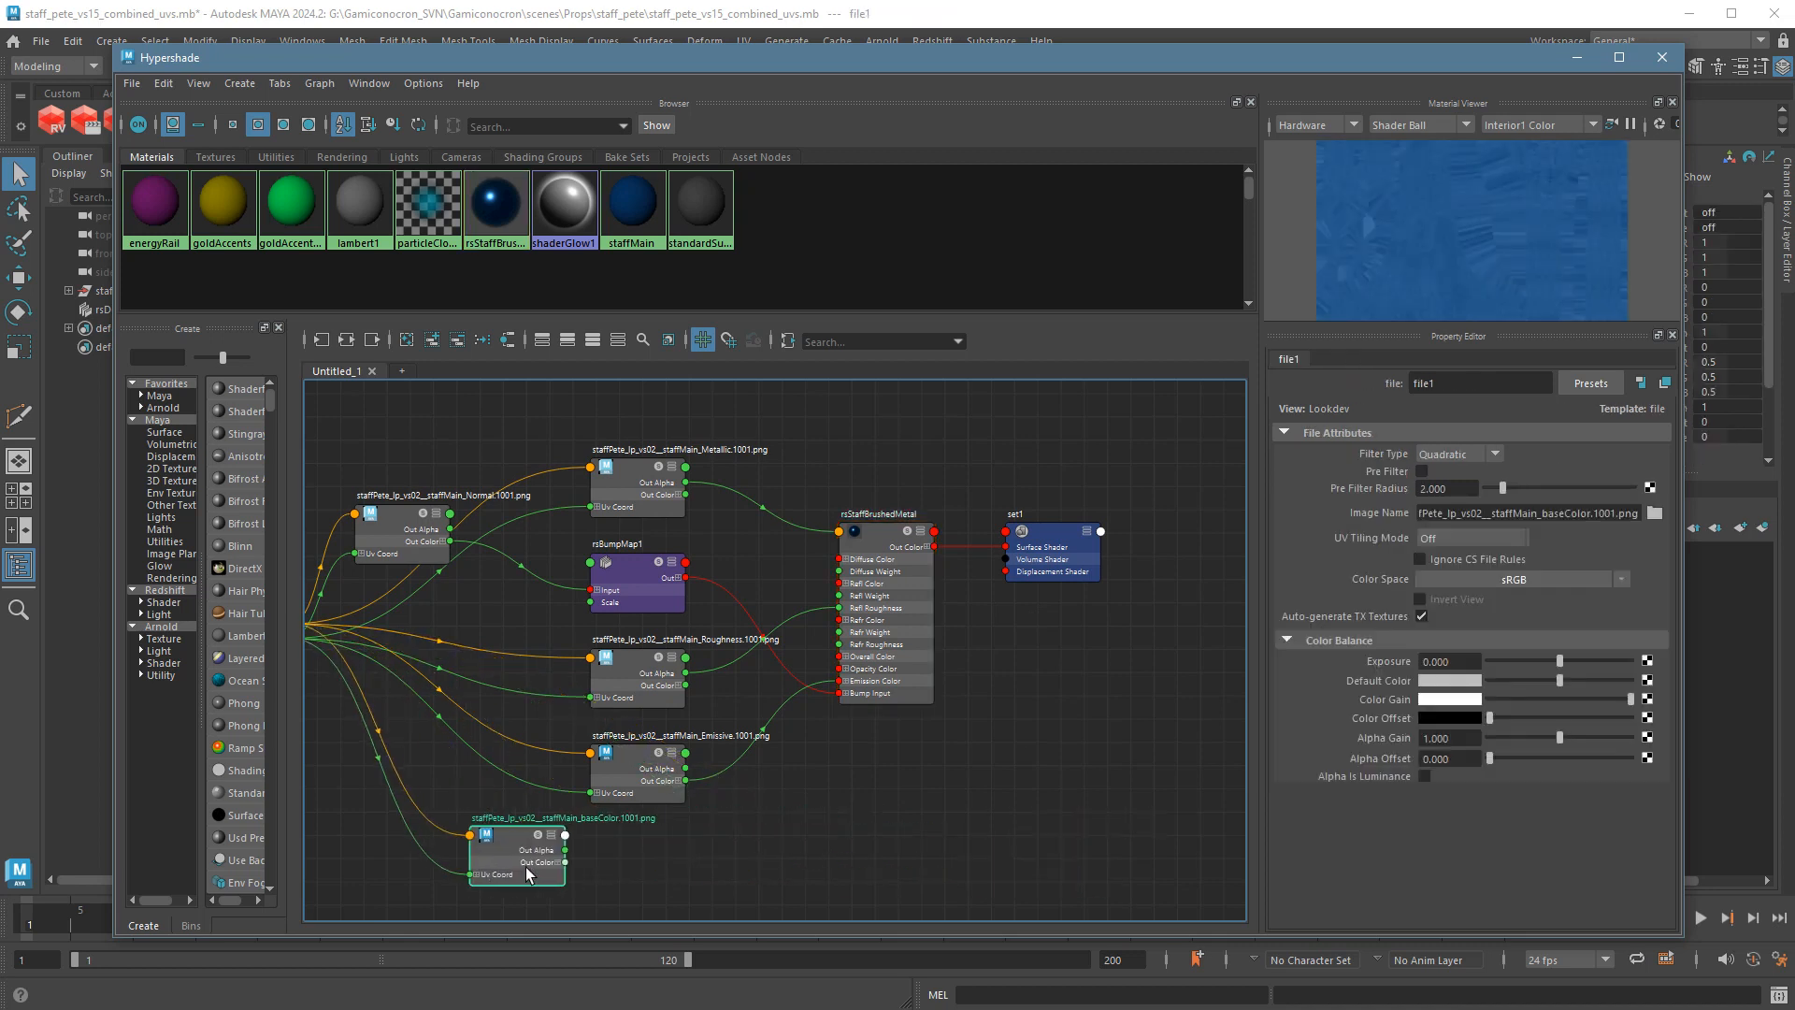
pyautogui.keyDown('alt'); pyautogui.moveTo(771, 845); pyautogui.dragTo(1012, 816, button='middle'); pyautogui.keyUp('alt')
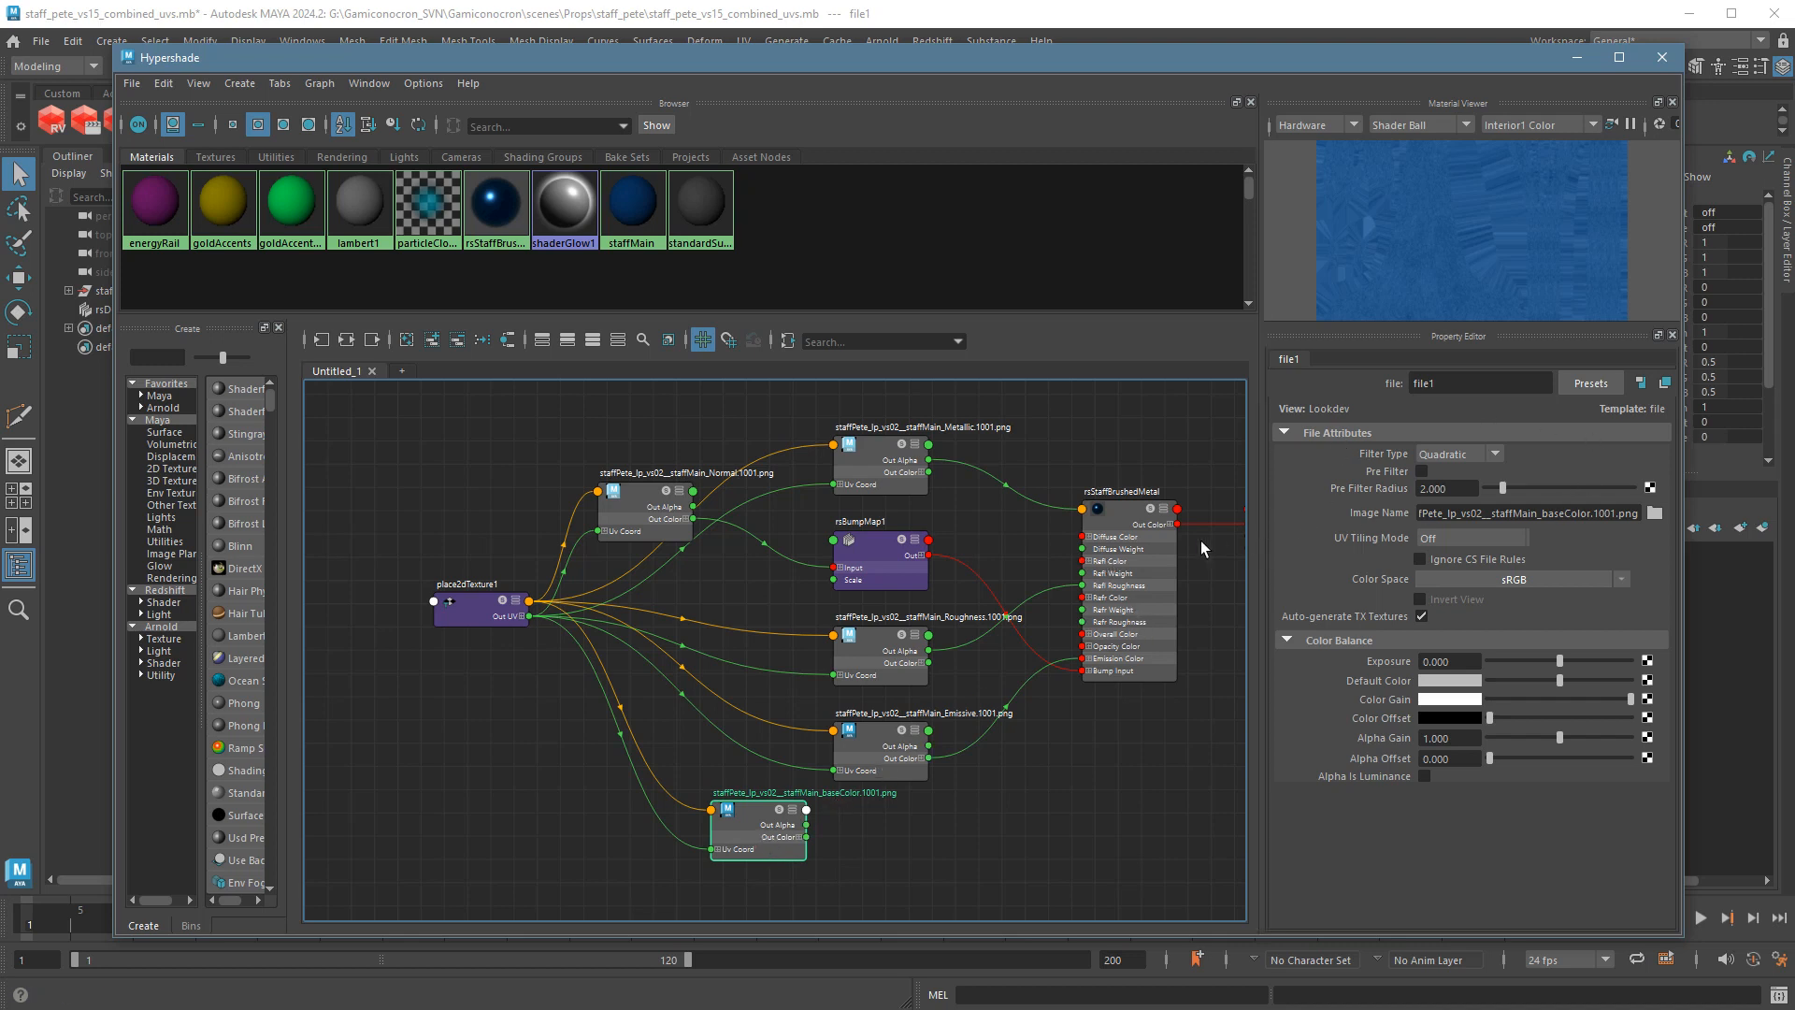
# Graph the input and output connections of the staffMain_baseColor file node, and those of rsStaffBrushedMetal.
pyautogui.click(348, 343)
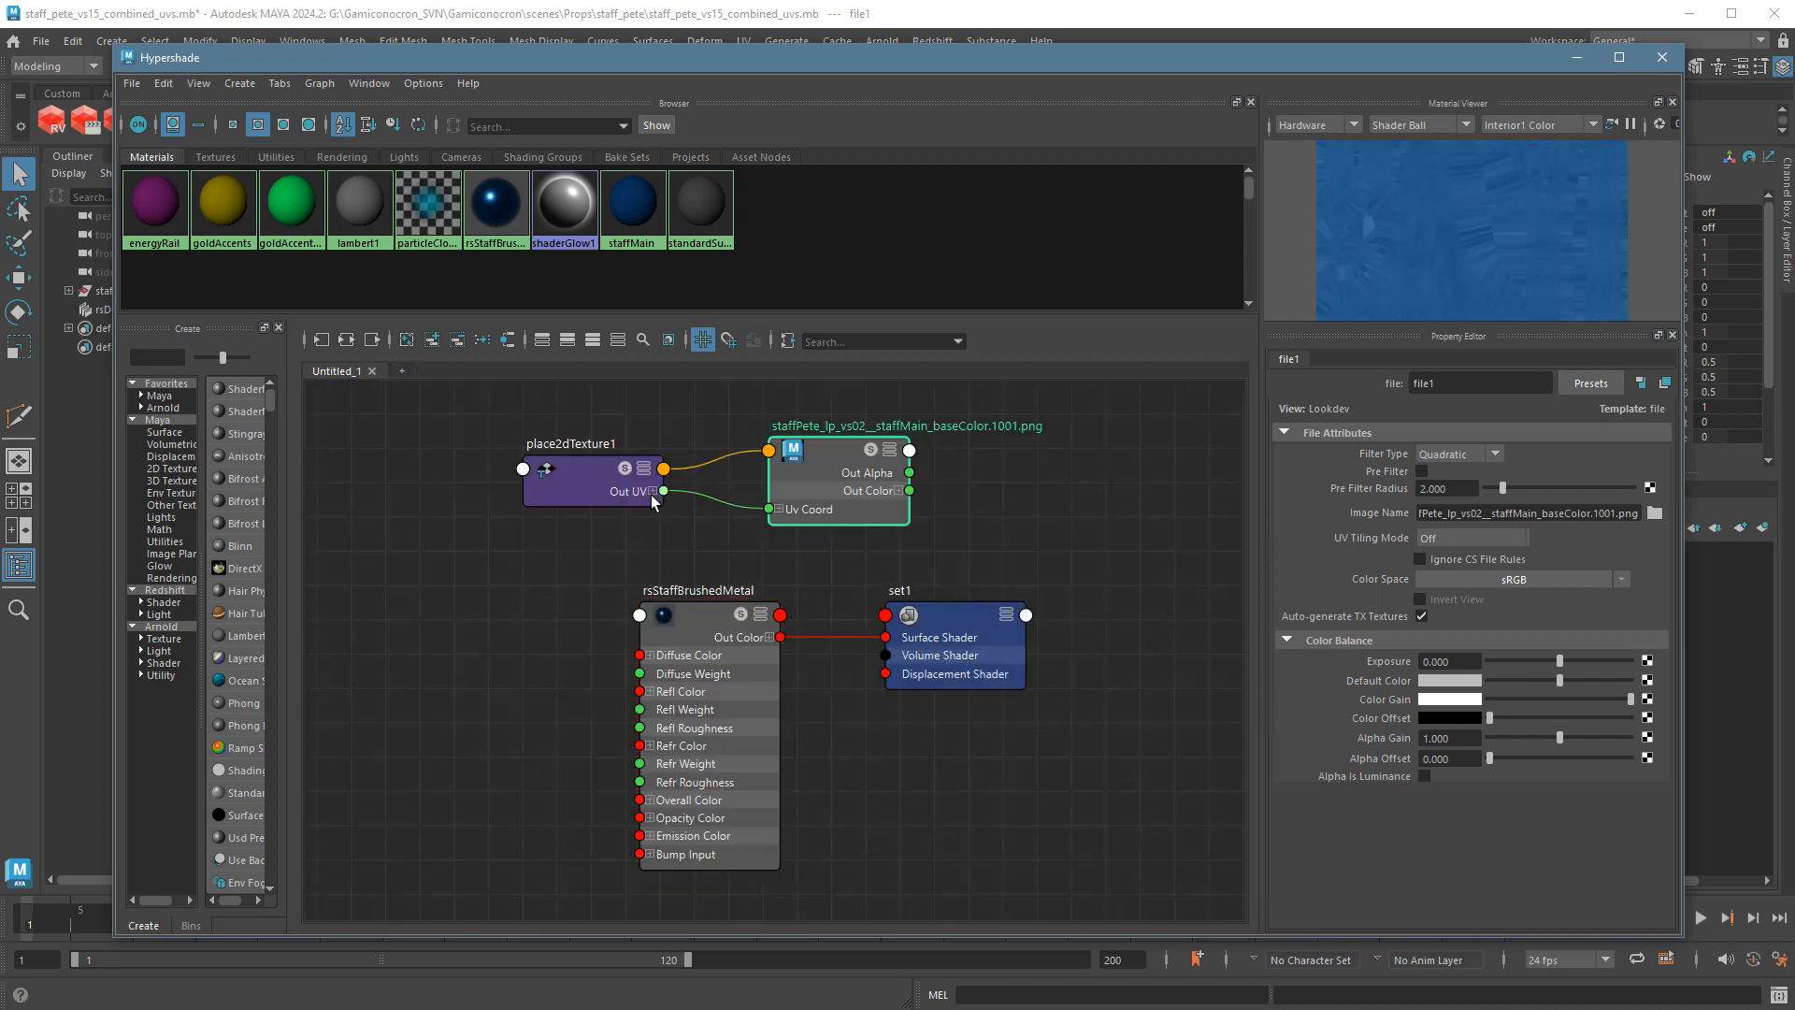
pyautogui.moveTo(604, 490); pyautogui.dragTo(615, 490)
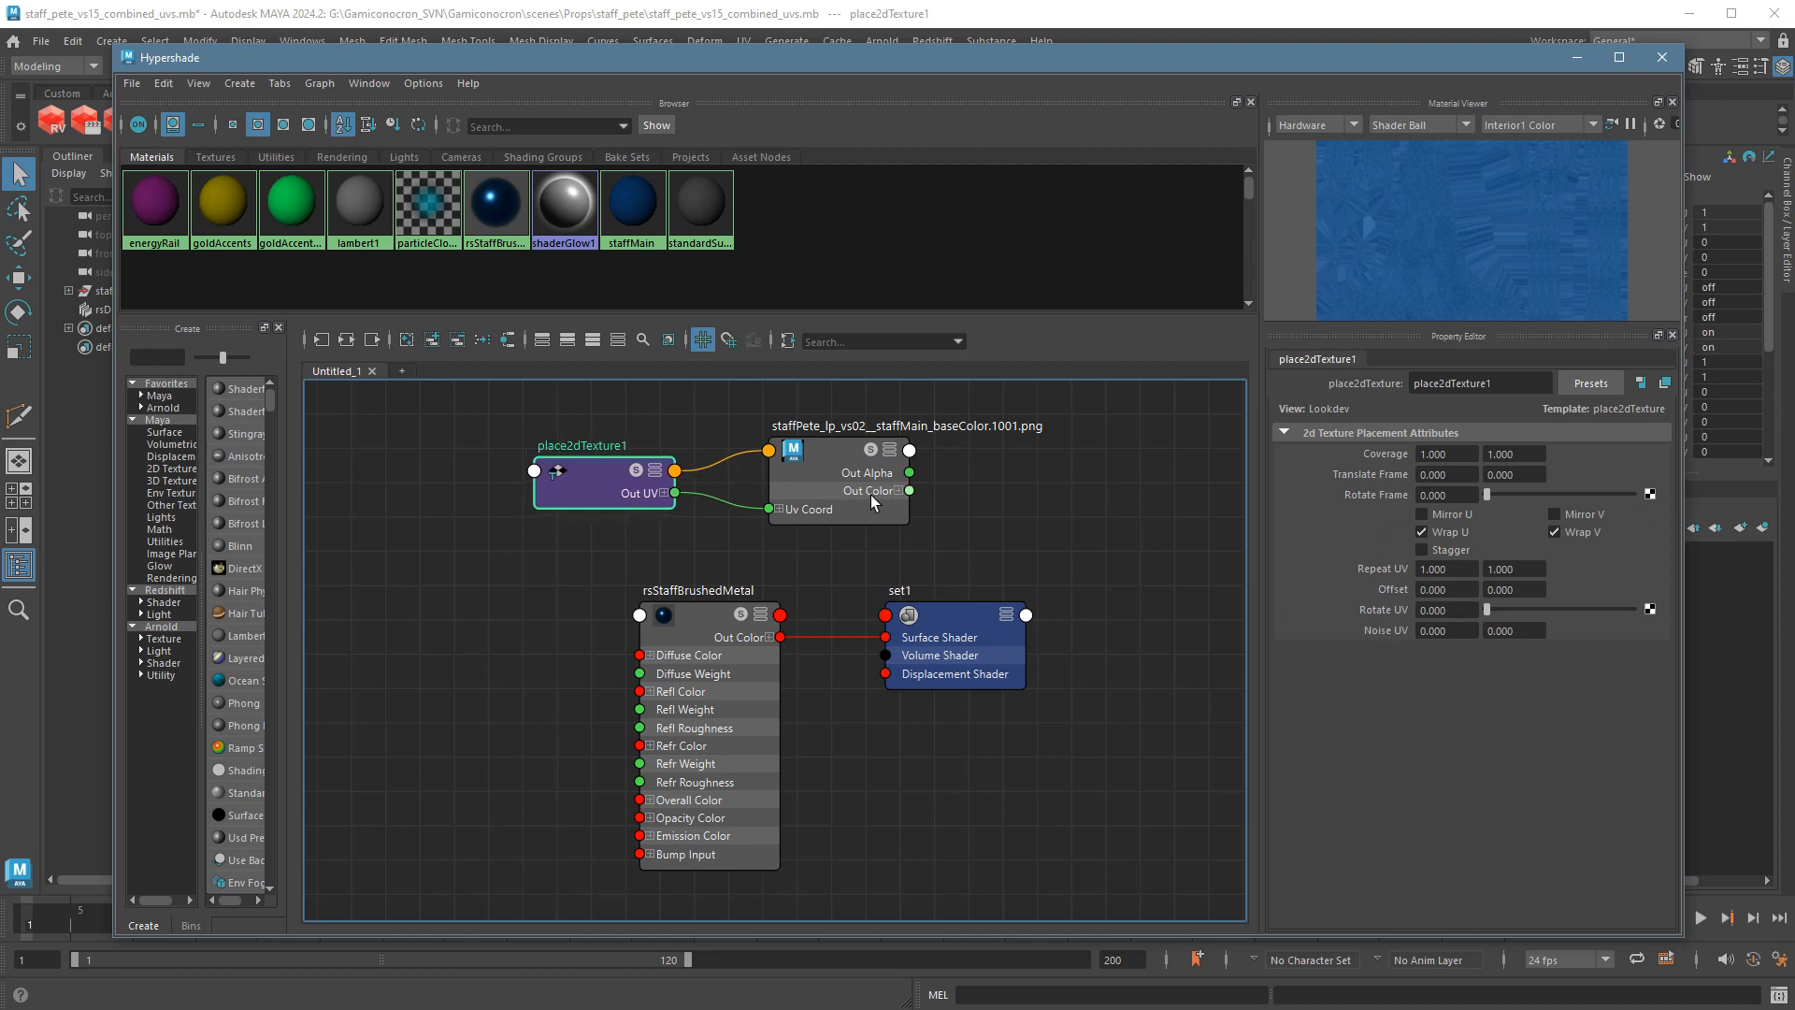
pyautogui.moveTo(836, 484); pyautogui.dragTo(840, 475)
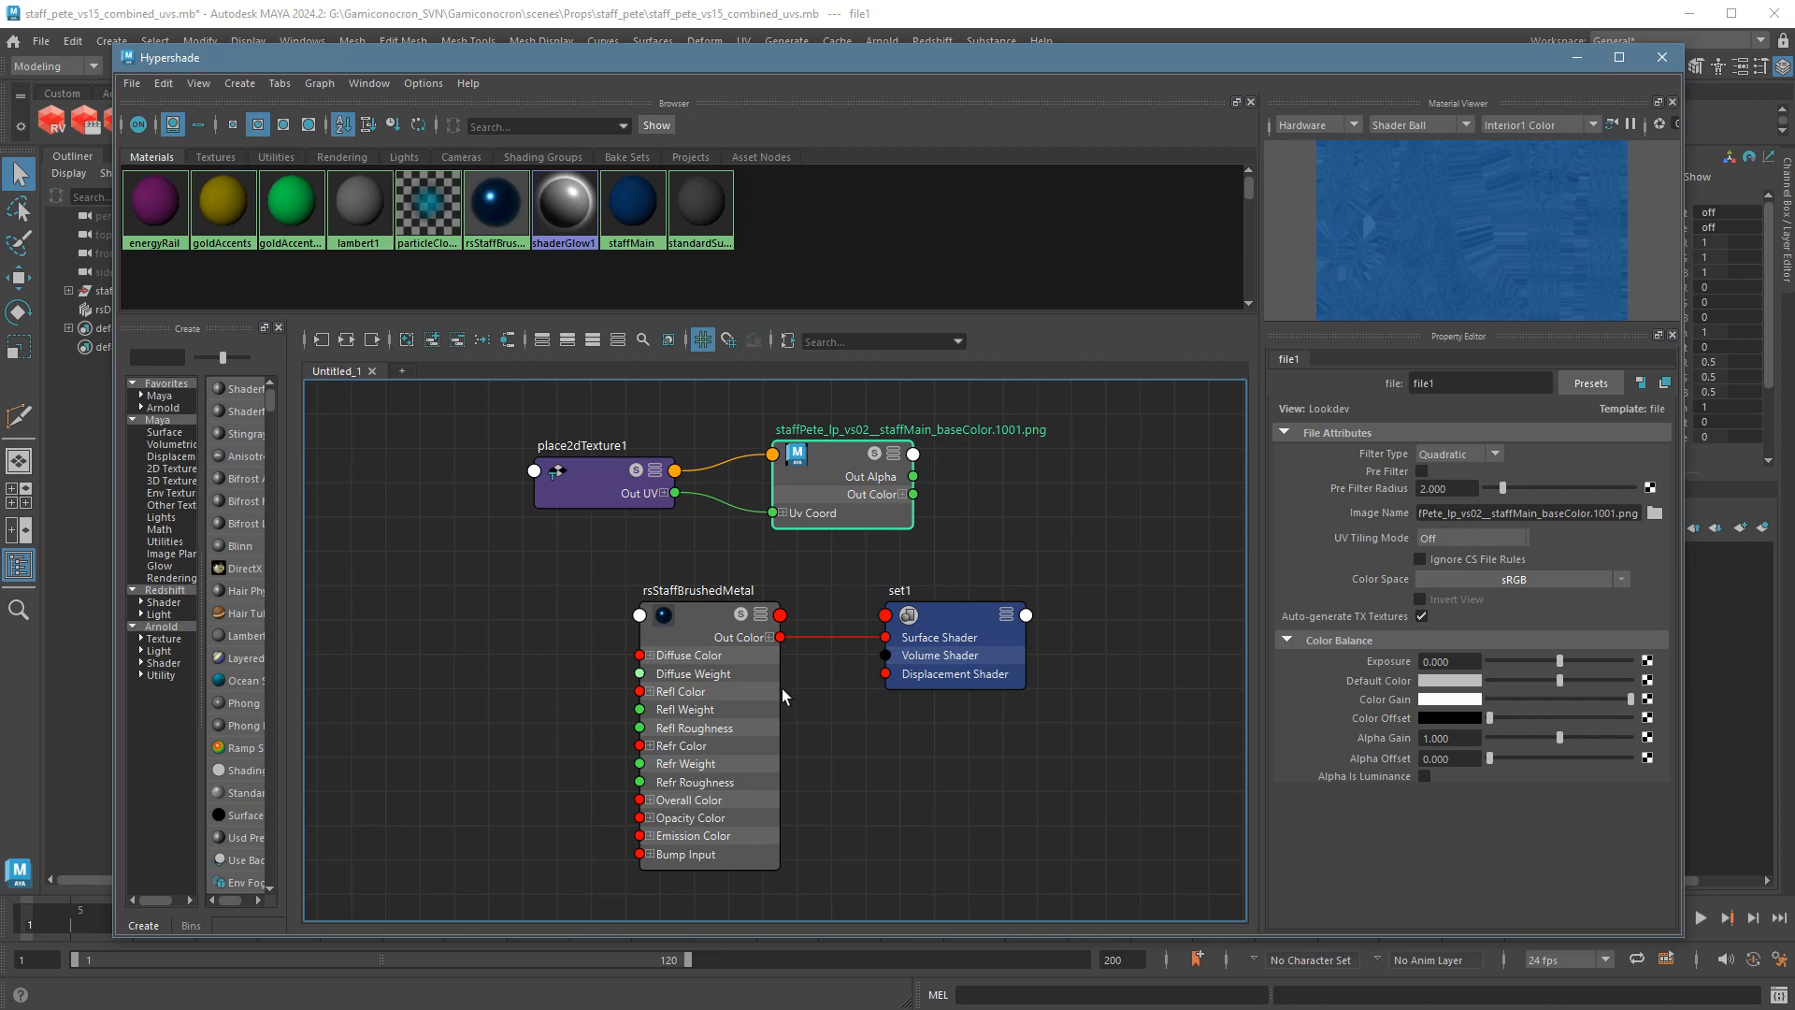
pyautogui.click(754, 694)
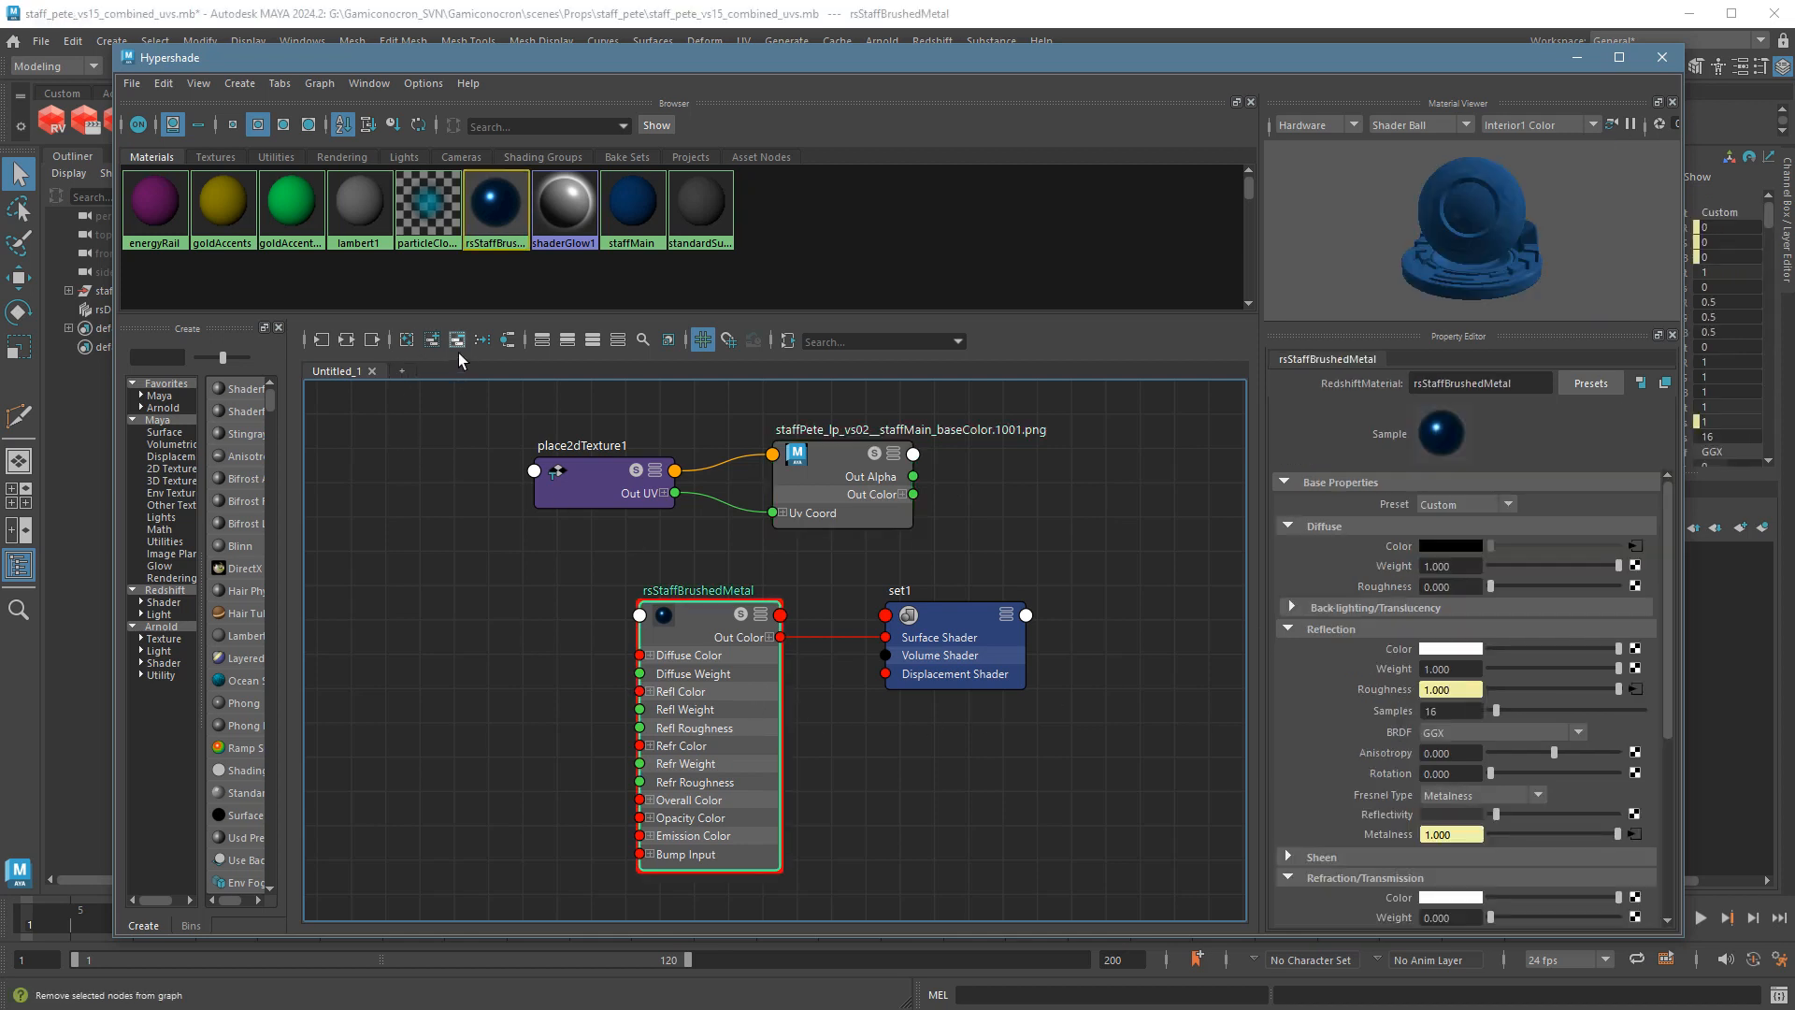
pyautogui.click(359, 340)
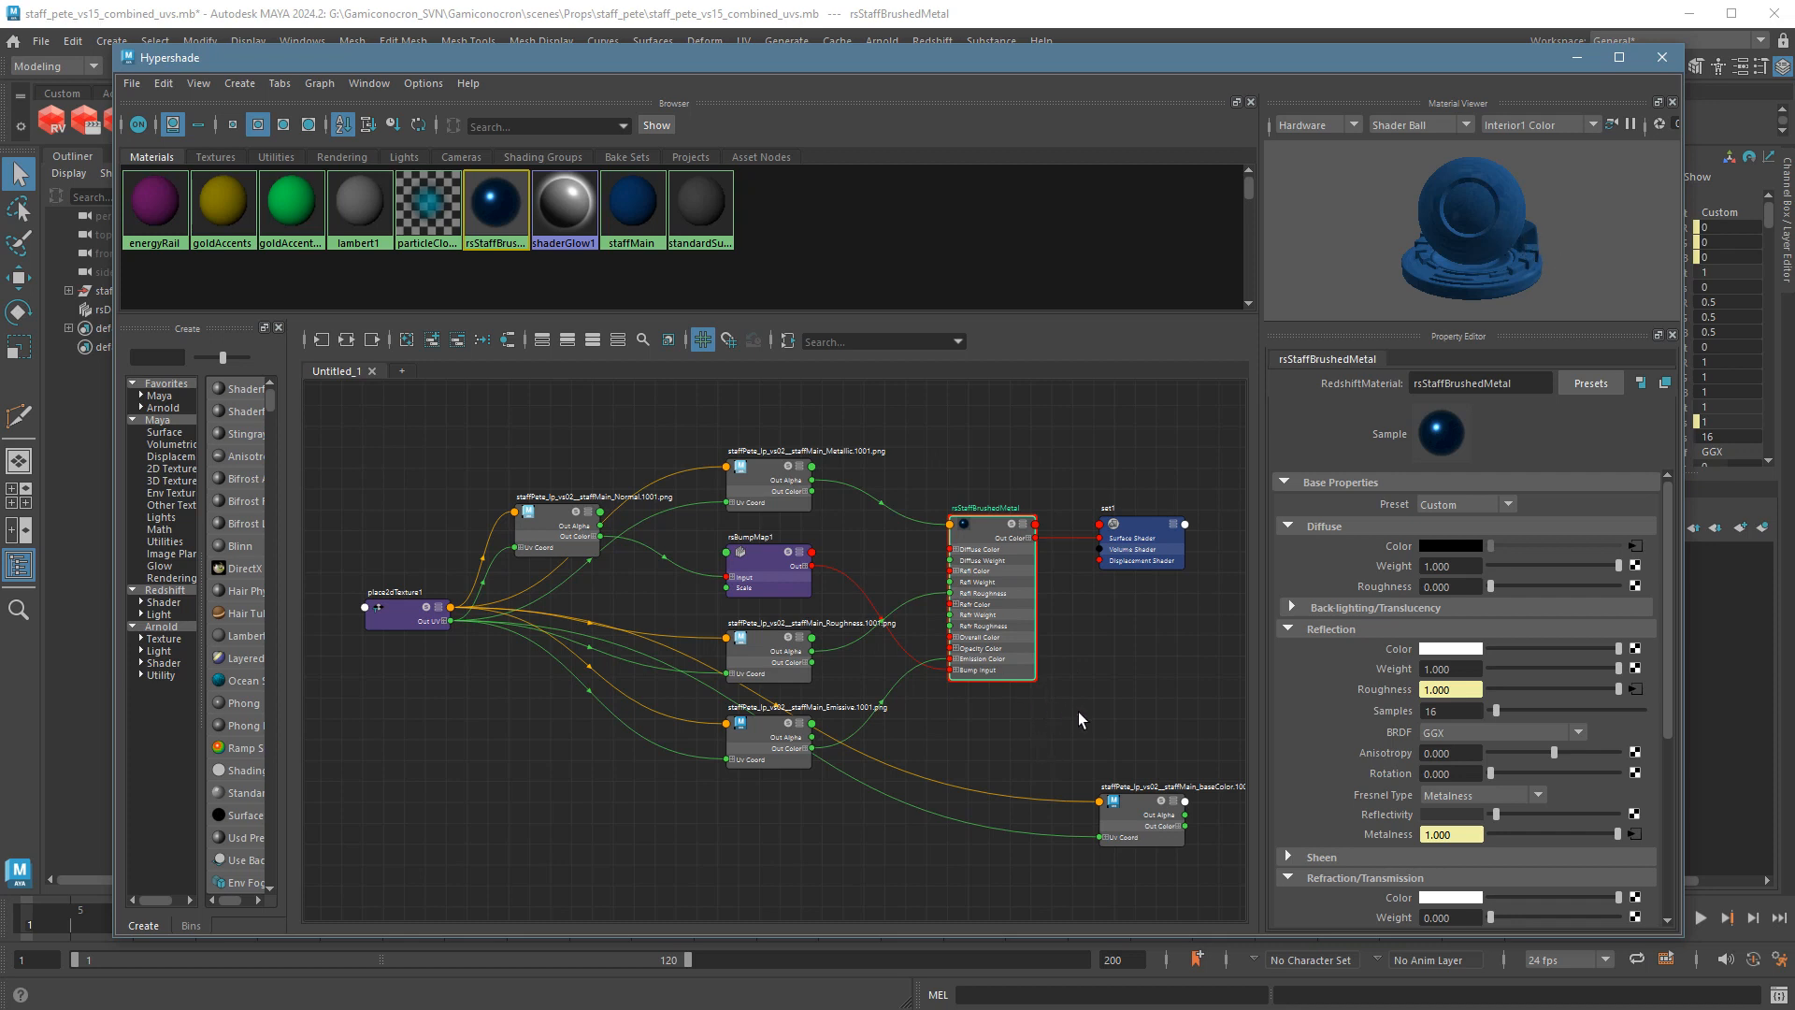
# Graph the connections of the set1 shading group and inspect its displacement node and Height texture.
pyautogui.click(1154, 553)
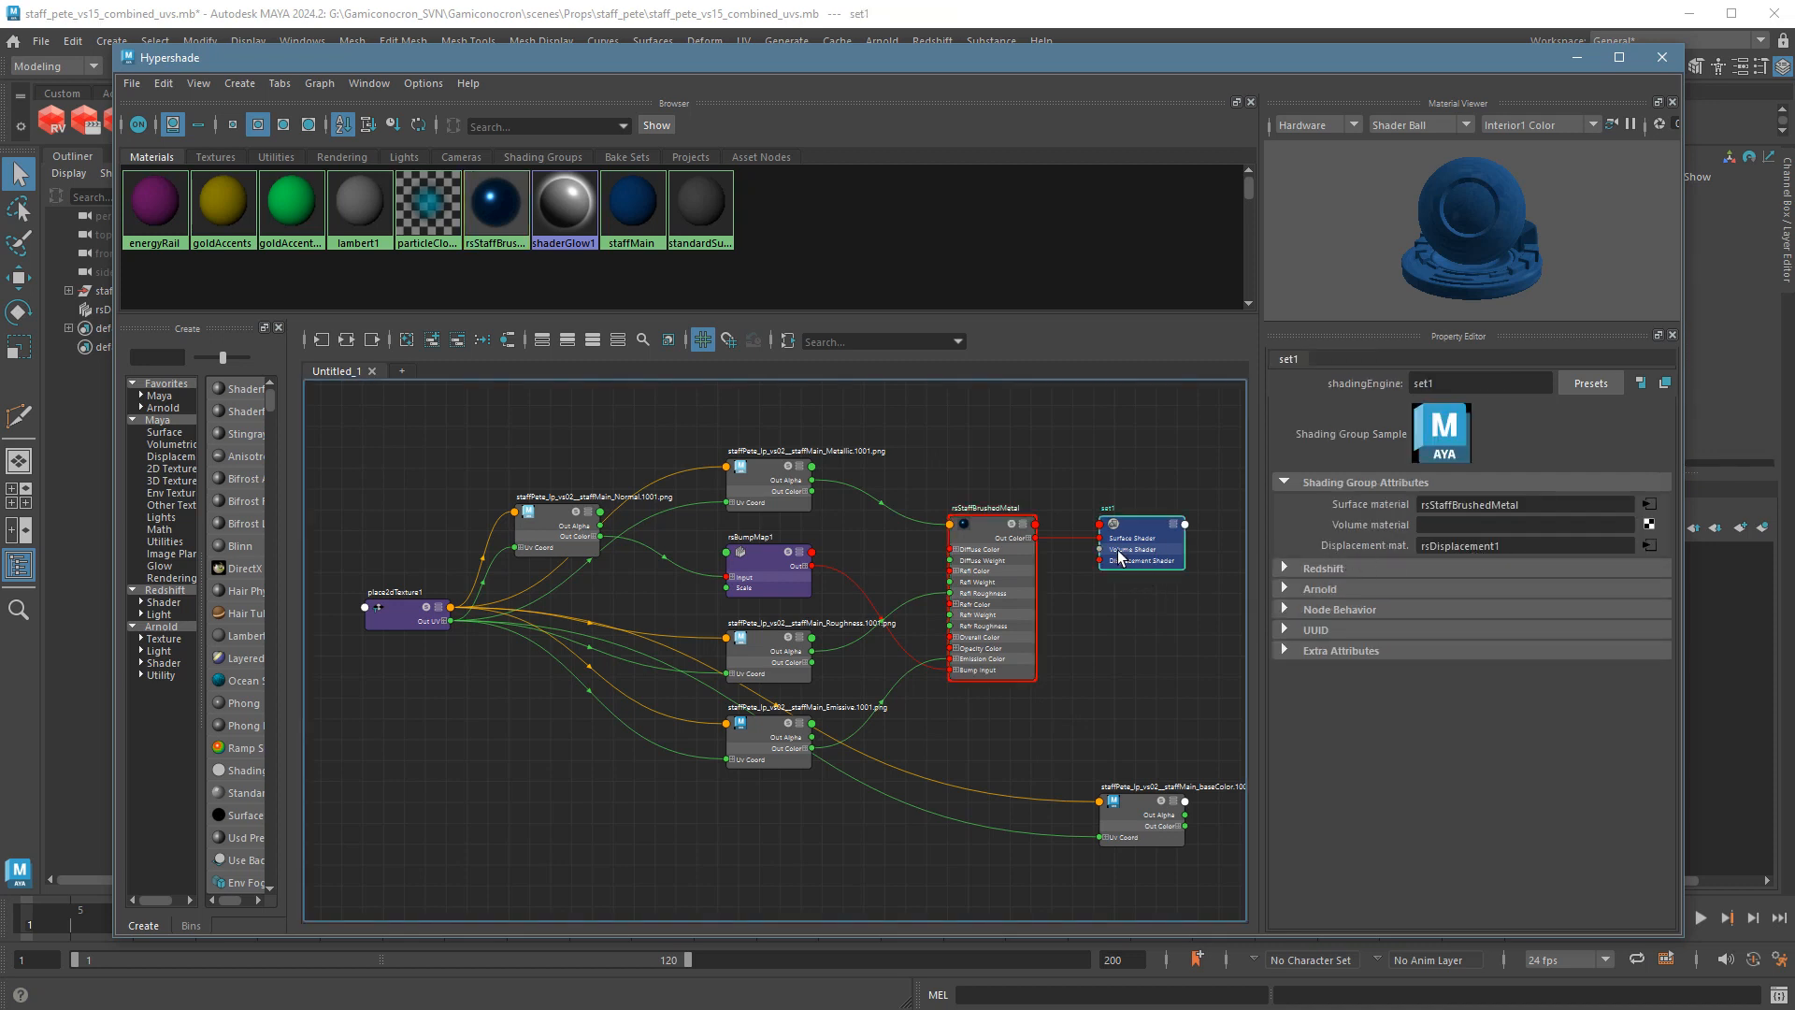
pyautogui.click(348, 343)
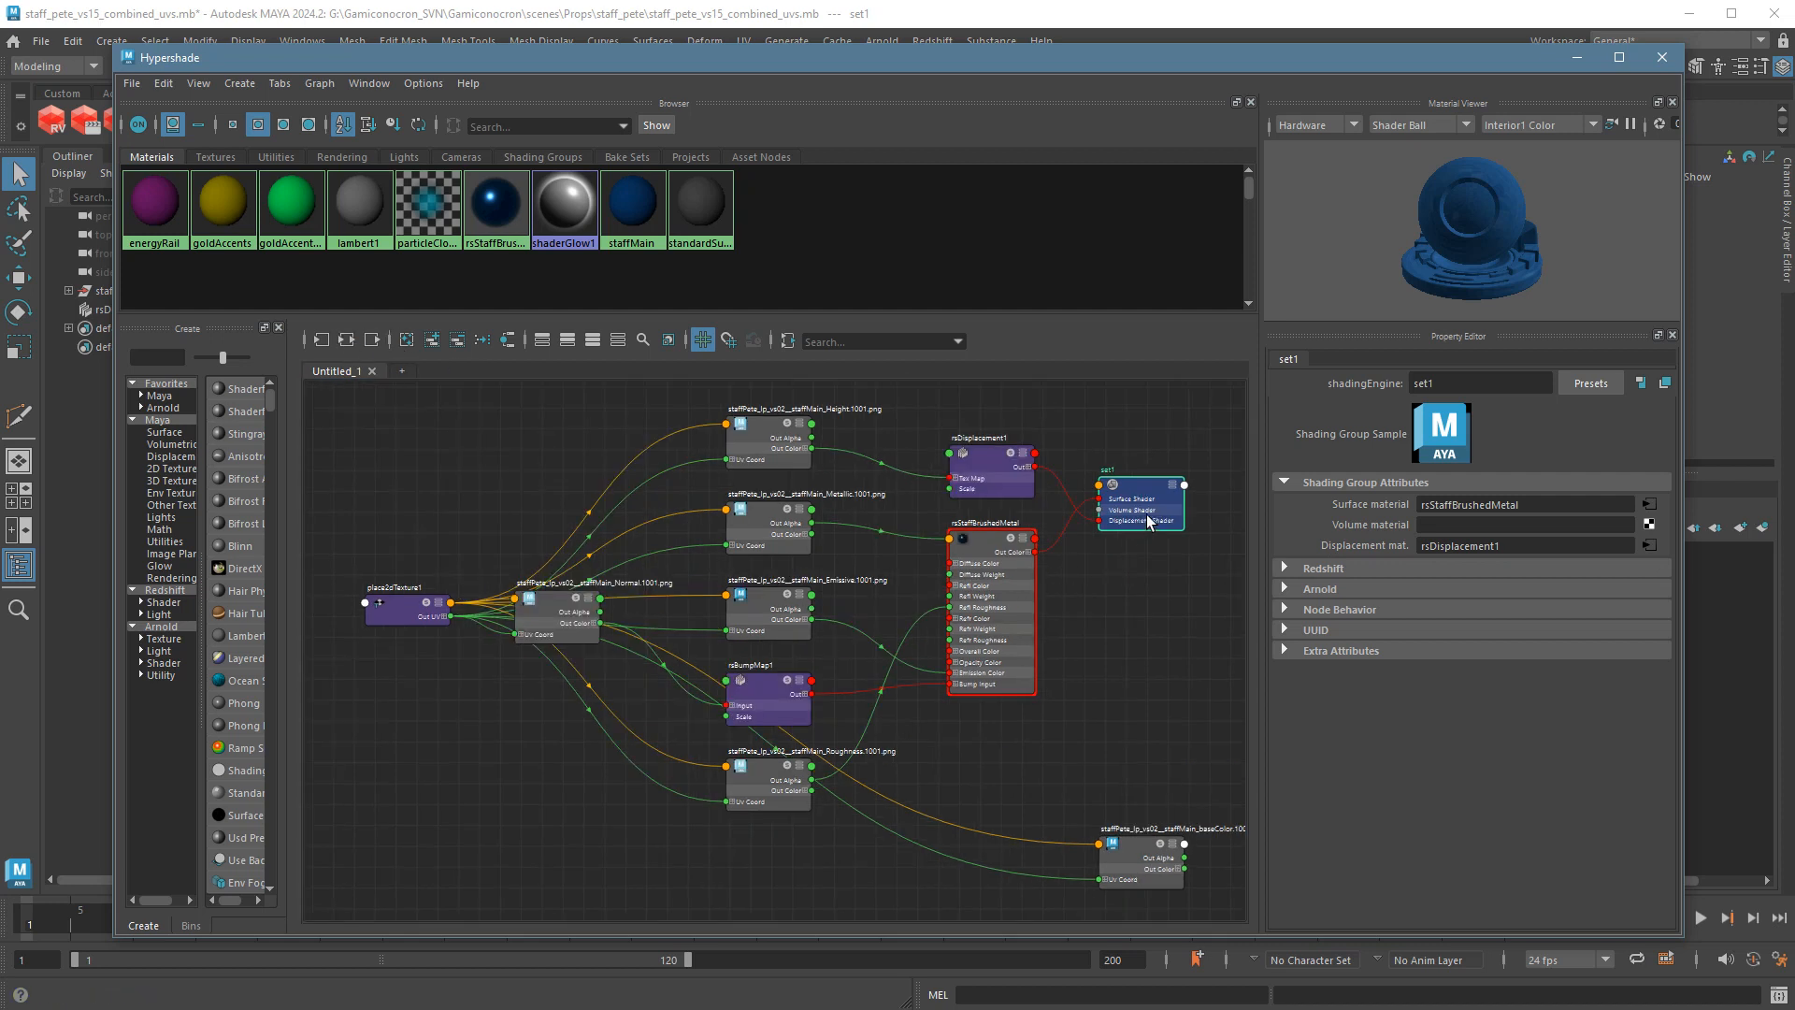
pyautogui.moveTo(1150, 521); pyautogui.dragTo(1143, 522)
pyautogui.moveTo(994, 489); pyautogui.dragTo(978, 465)
pyautogui.click(779, 458)
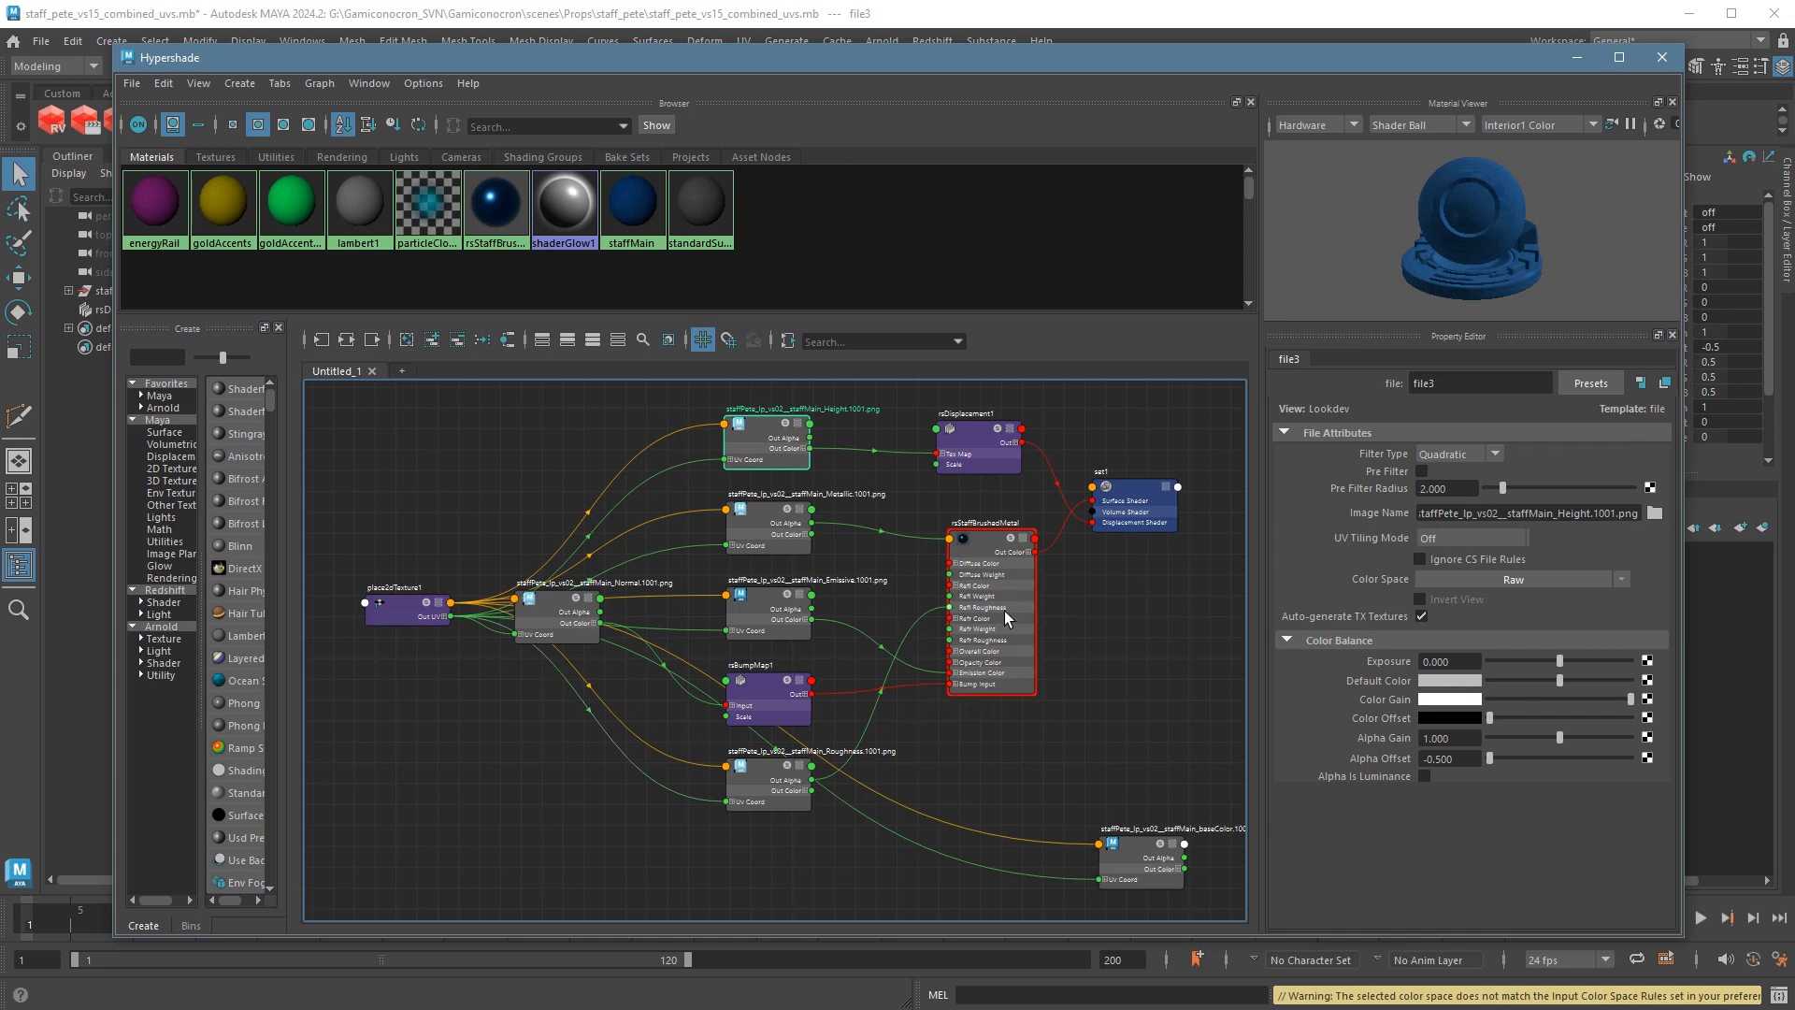
# Reselect rsStaffBrushedMetal and check the multiplyDivide1 node connected to its diffuse color.
pyautogui.click(1136, 649)
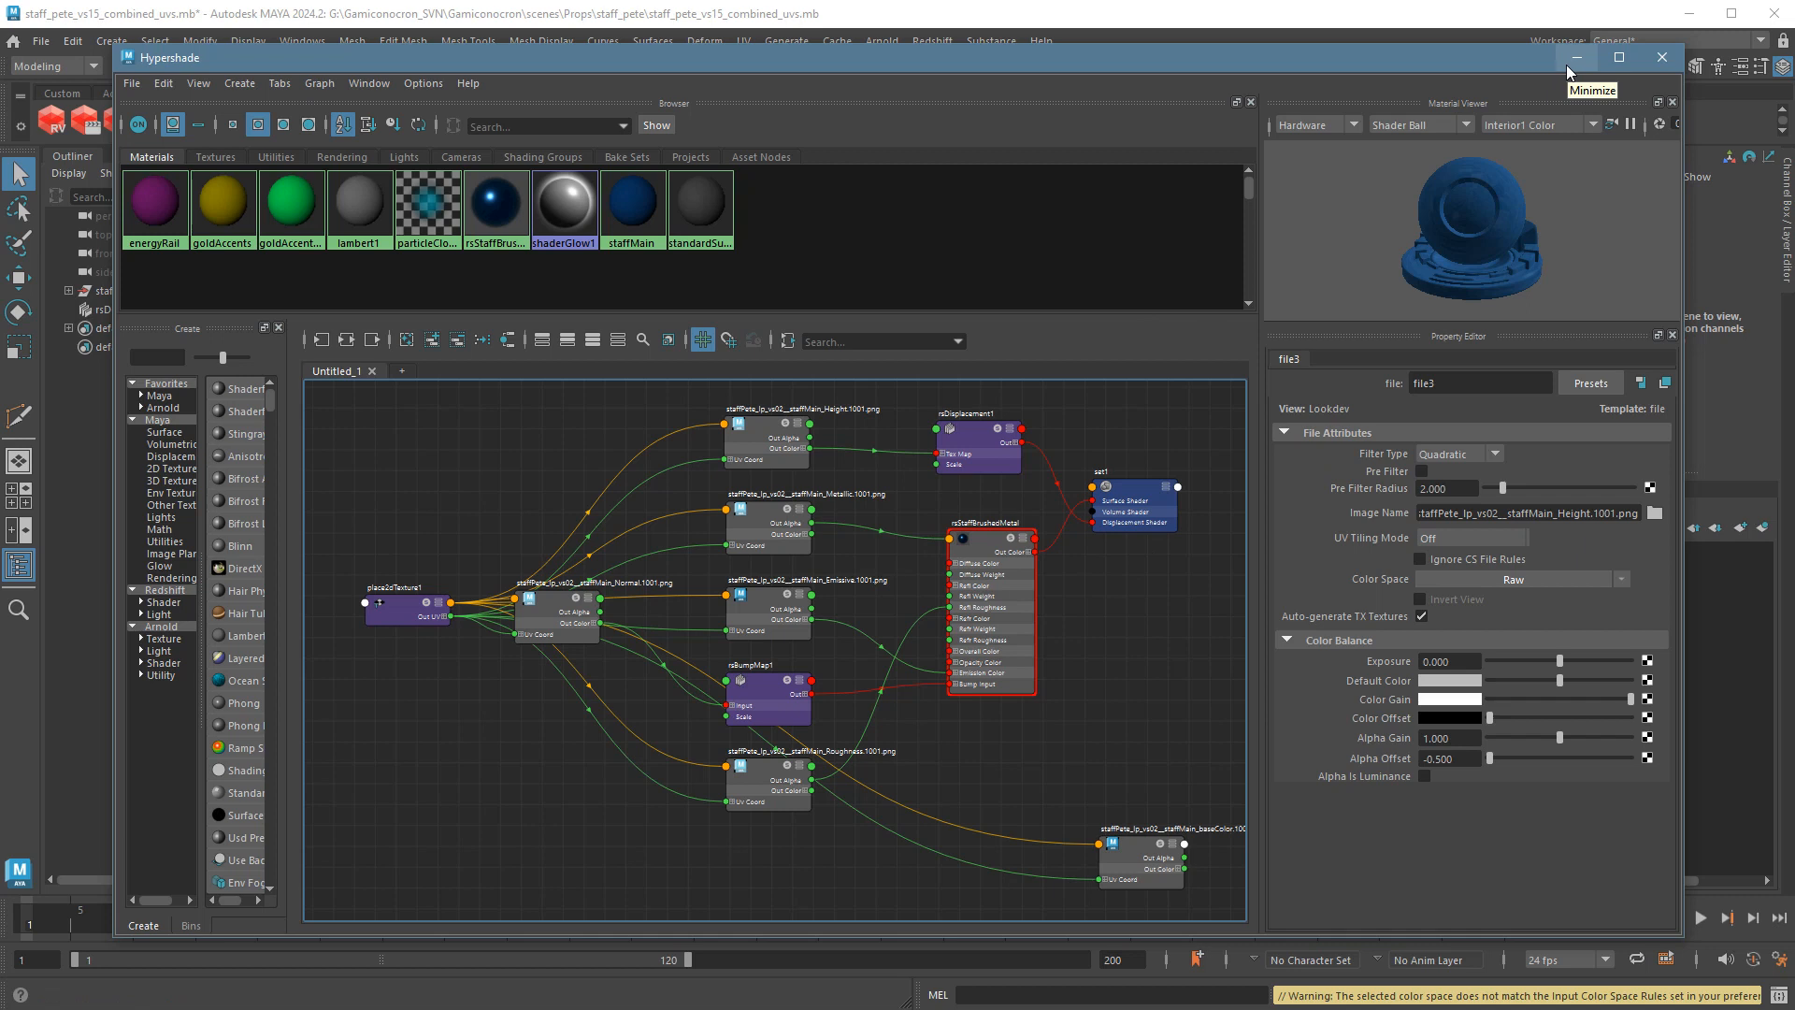
pyautogui.click(1015, 632)
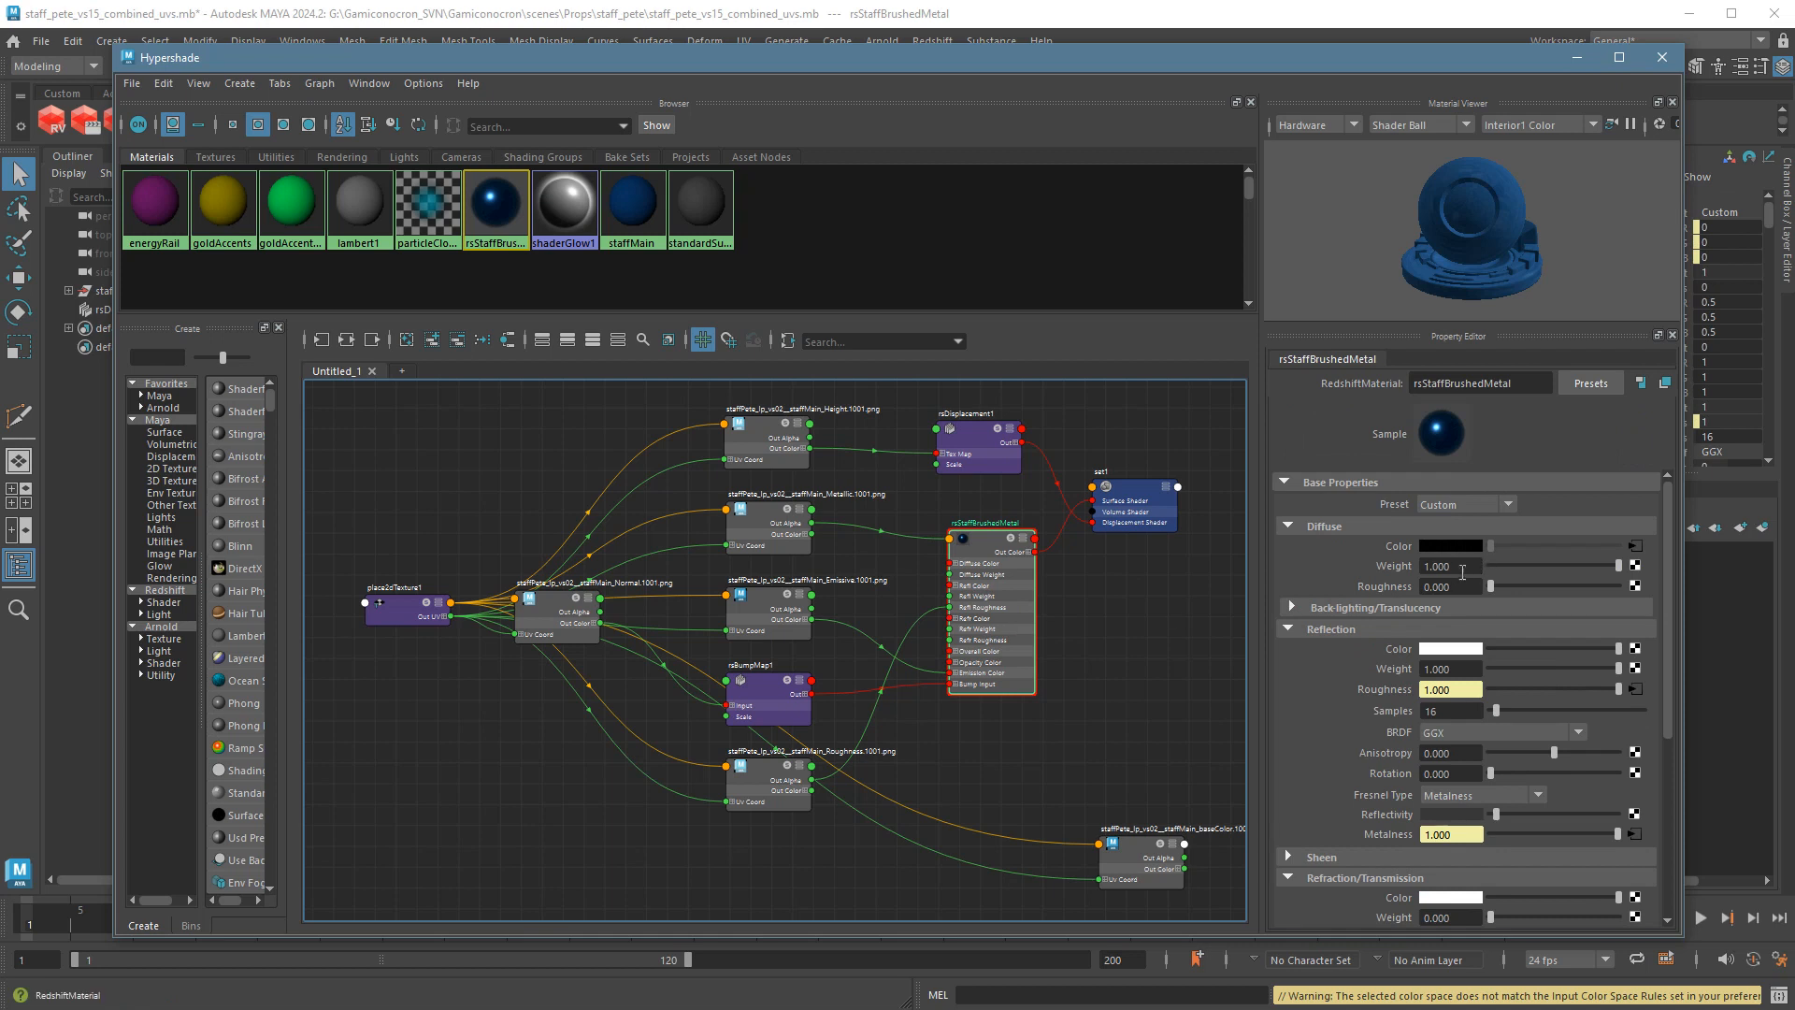
pyautogui.click(1639, 548)
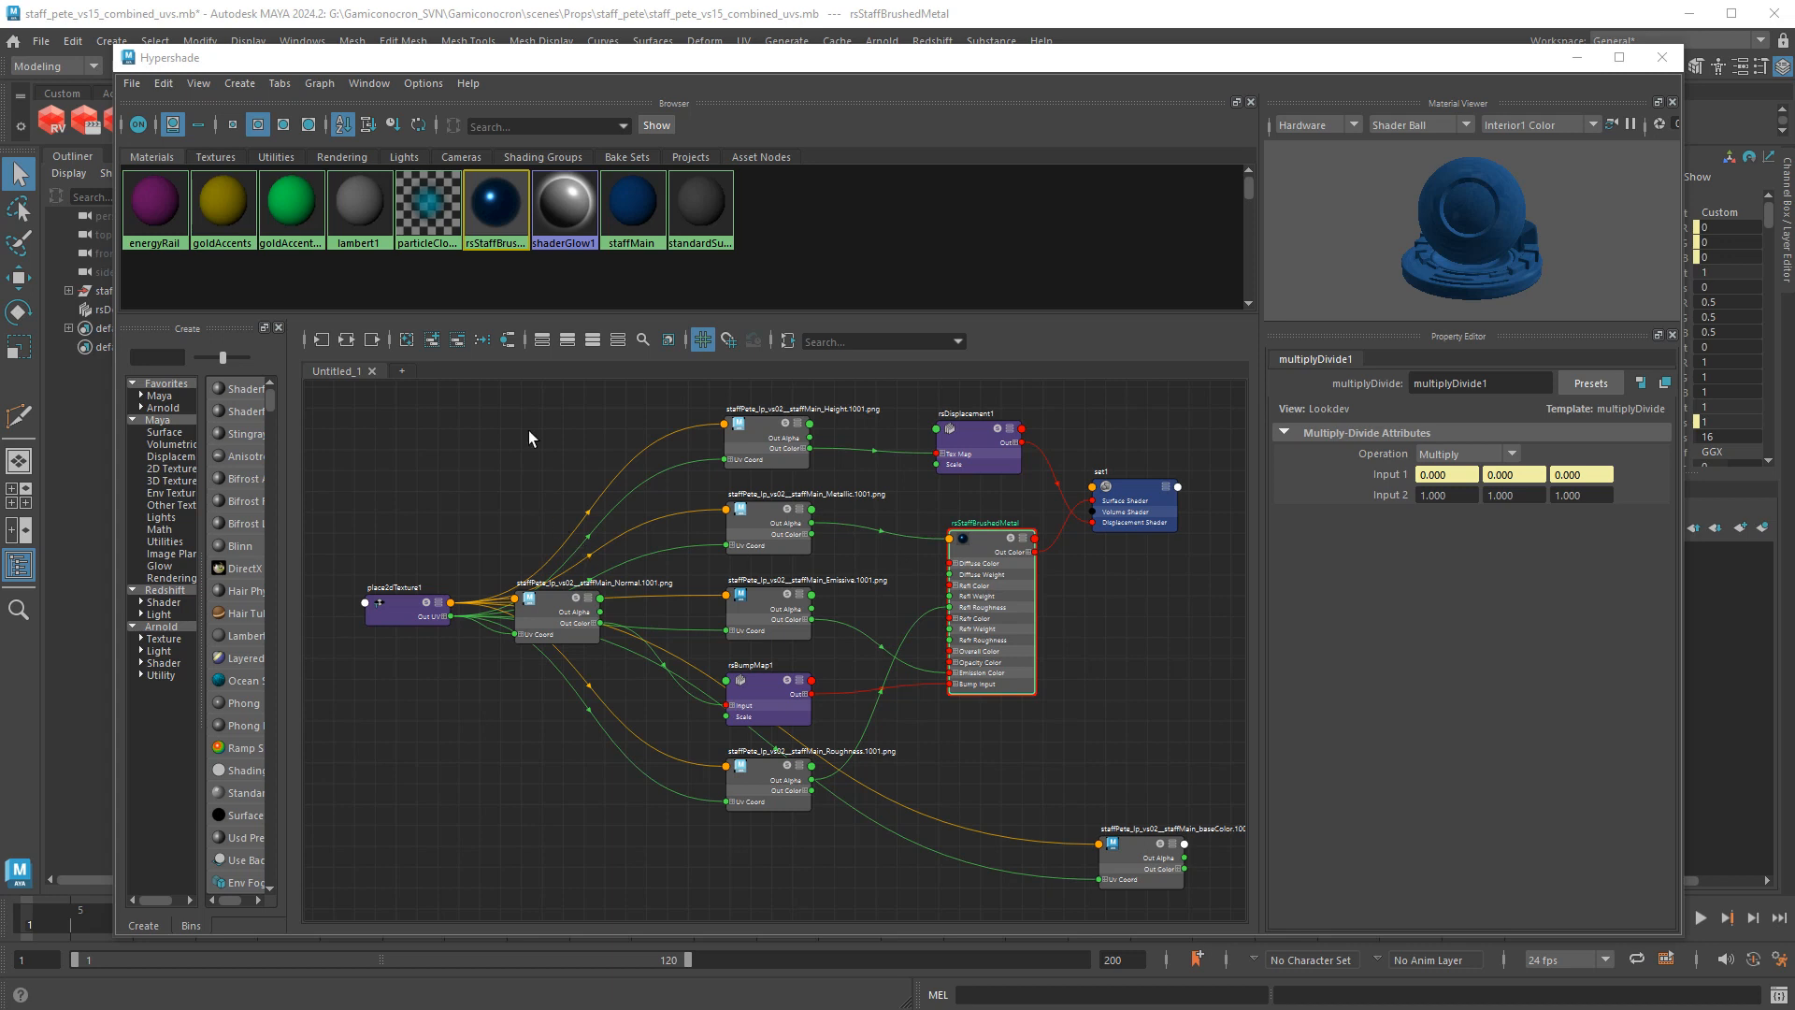
# Rename the rsStaffBrushedMetal material to rsStaffBrushedMetal_auto.
pyautogui.click(512, 215)
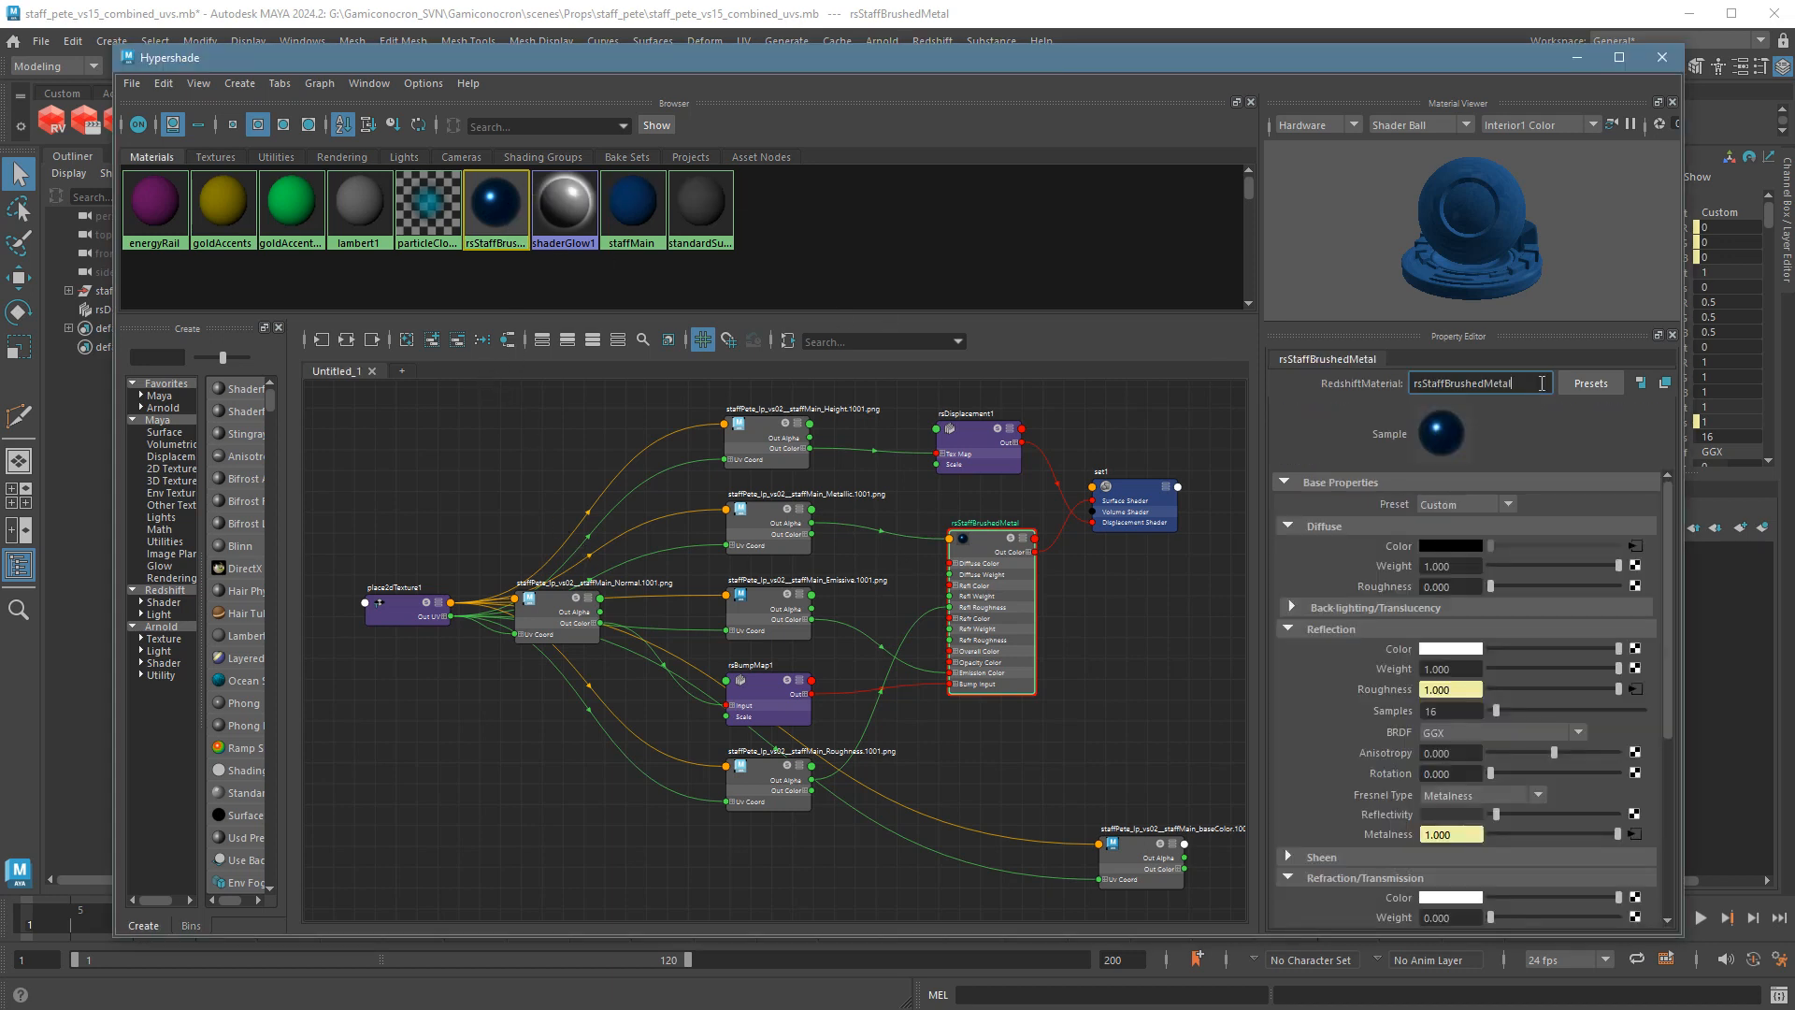
pyautogui.write('uto')
pyautogui.press('Return')
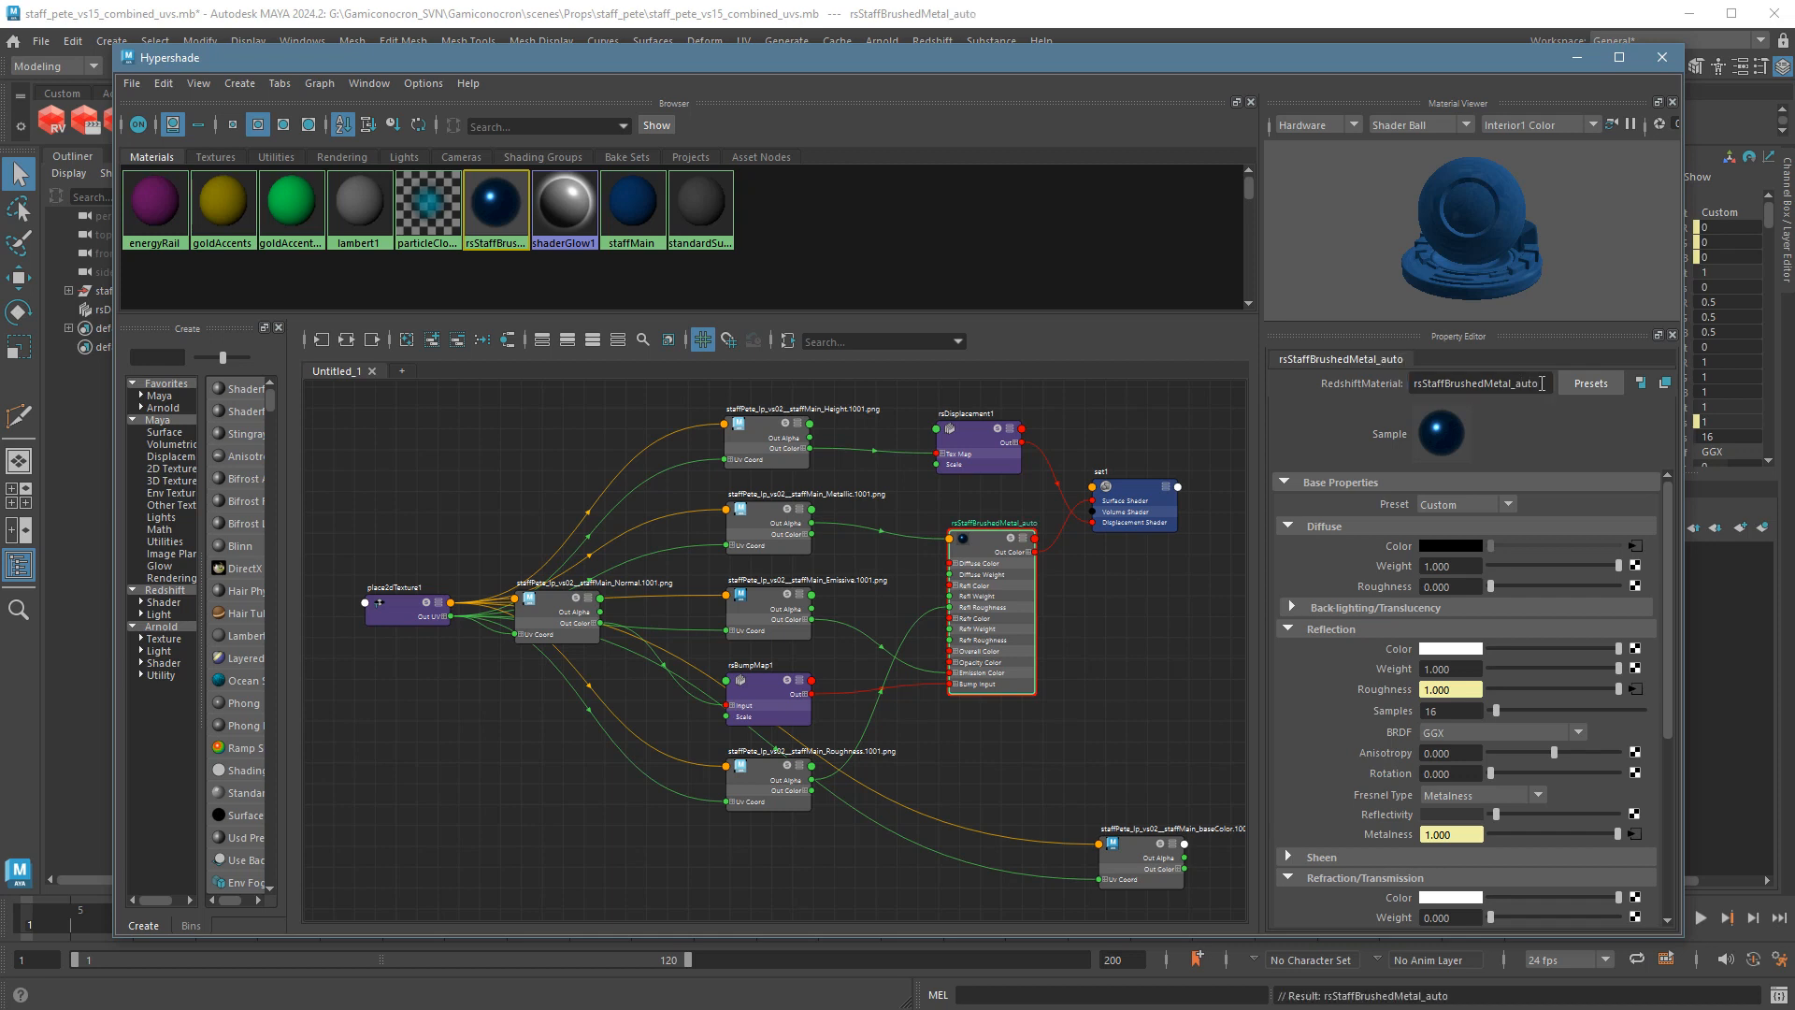
# Clear all nodes from the Hypershade graph and widen the list of node types that can be created.
pyautogui.click(397, 510)
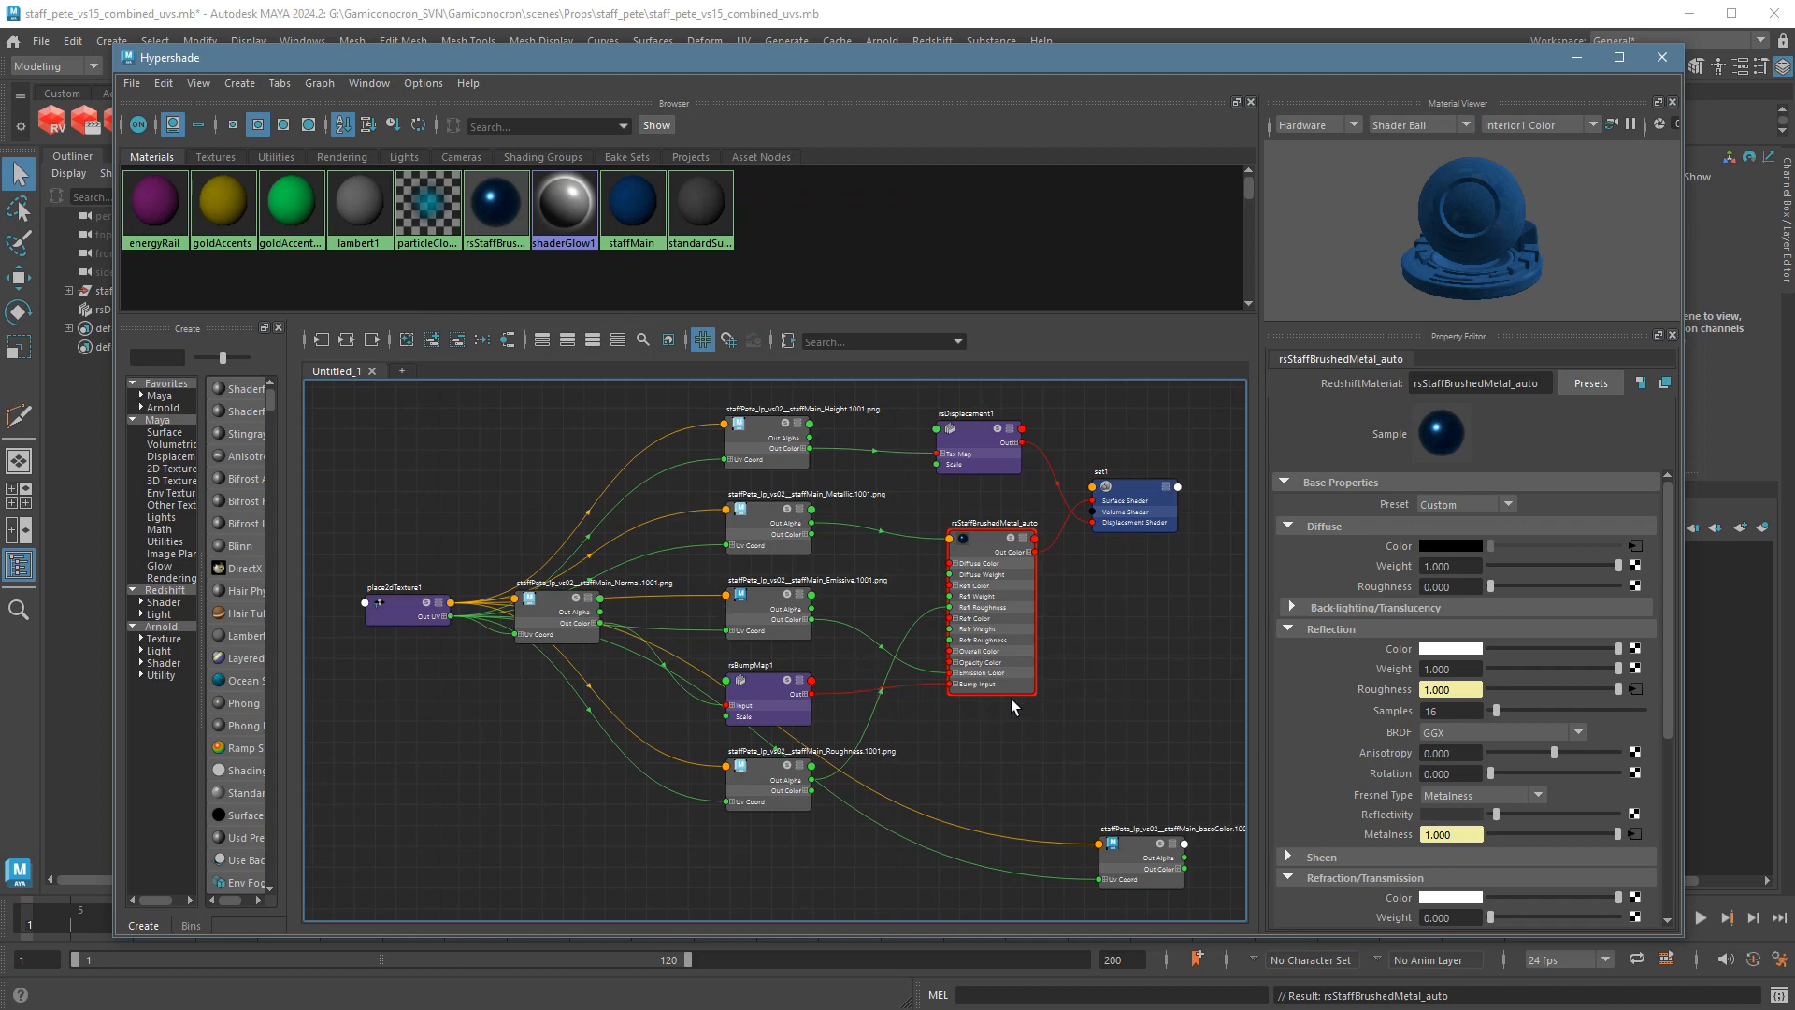
pyautogui.moveTo(1014, 697)
pyautogui.keyDown('alt'); pyautogui.mouseDown(button='right')
pyautogui.moveTo(988, 701)
pyautogui.moveTo(1018, 691)
pyautogui.mouseUp(button='right'); pyautogui.keyUp('alt')
pyautogui.keyDown('alt'); pyautogui.moveTo(1088, 698); pyautogui.dragTo(1074, 726, button='middle'); pyautogui.keyUp('alt')
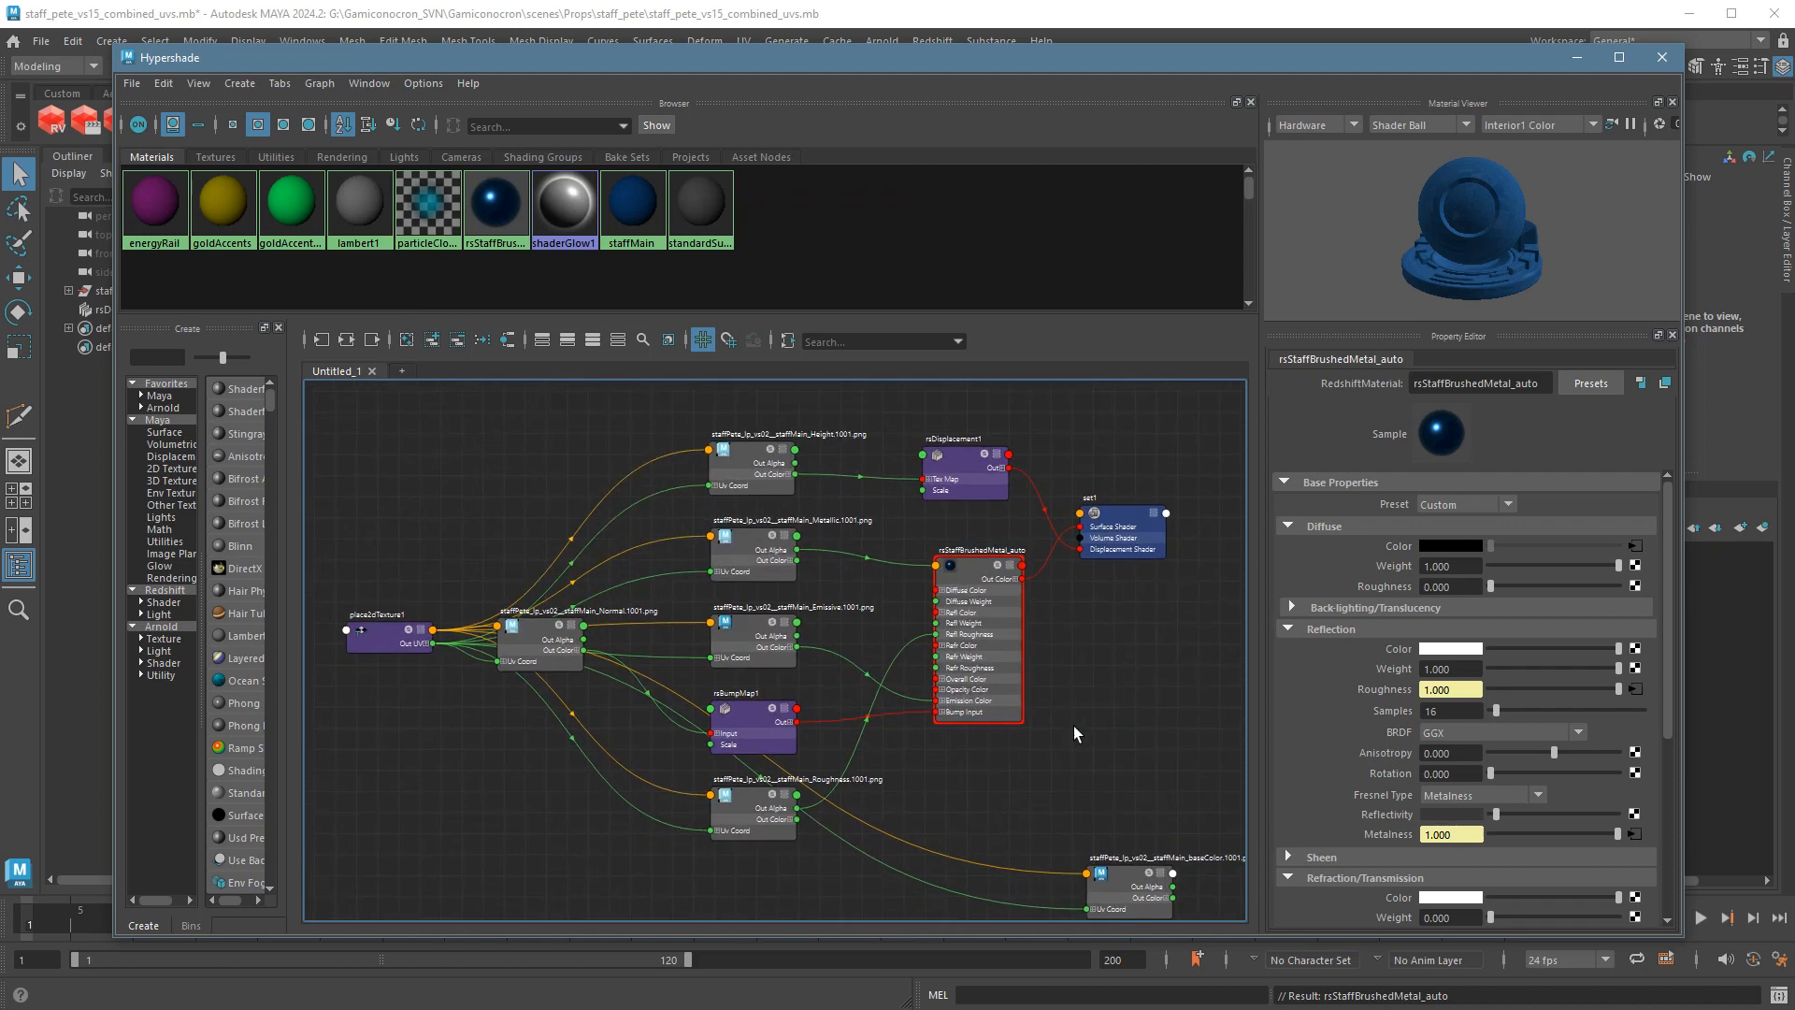
pyautogui.keyDown('alt'); pyautogui.moveTo(1034, 721); pyautogui.dragTo(998, 701, button='right'); pyautogui.keyUp('alt')
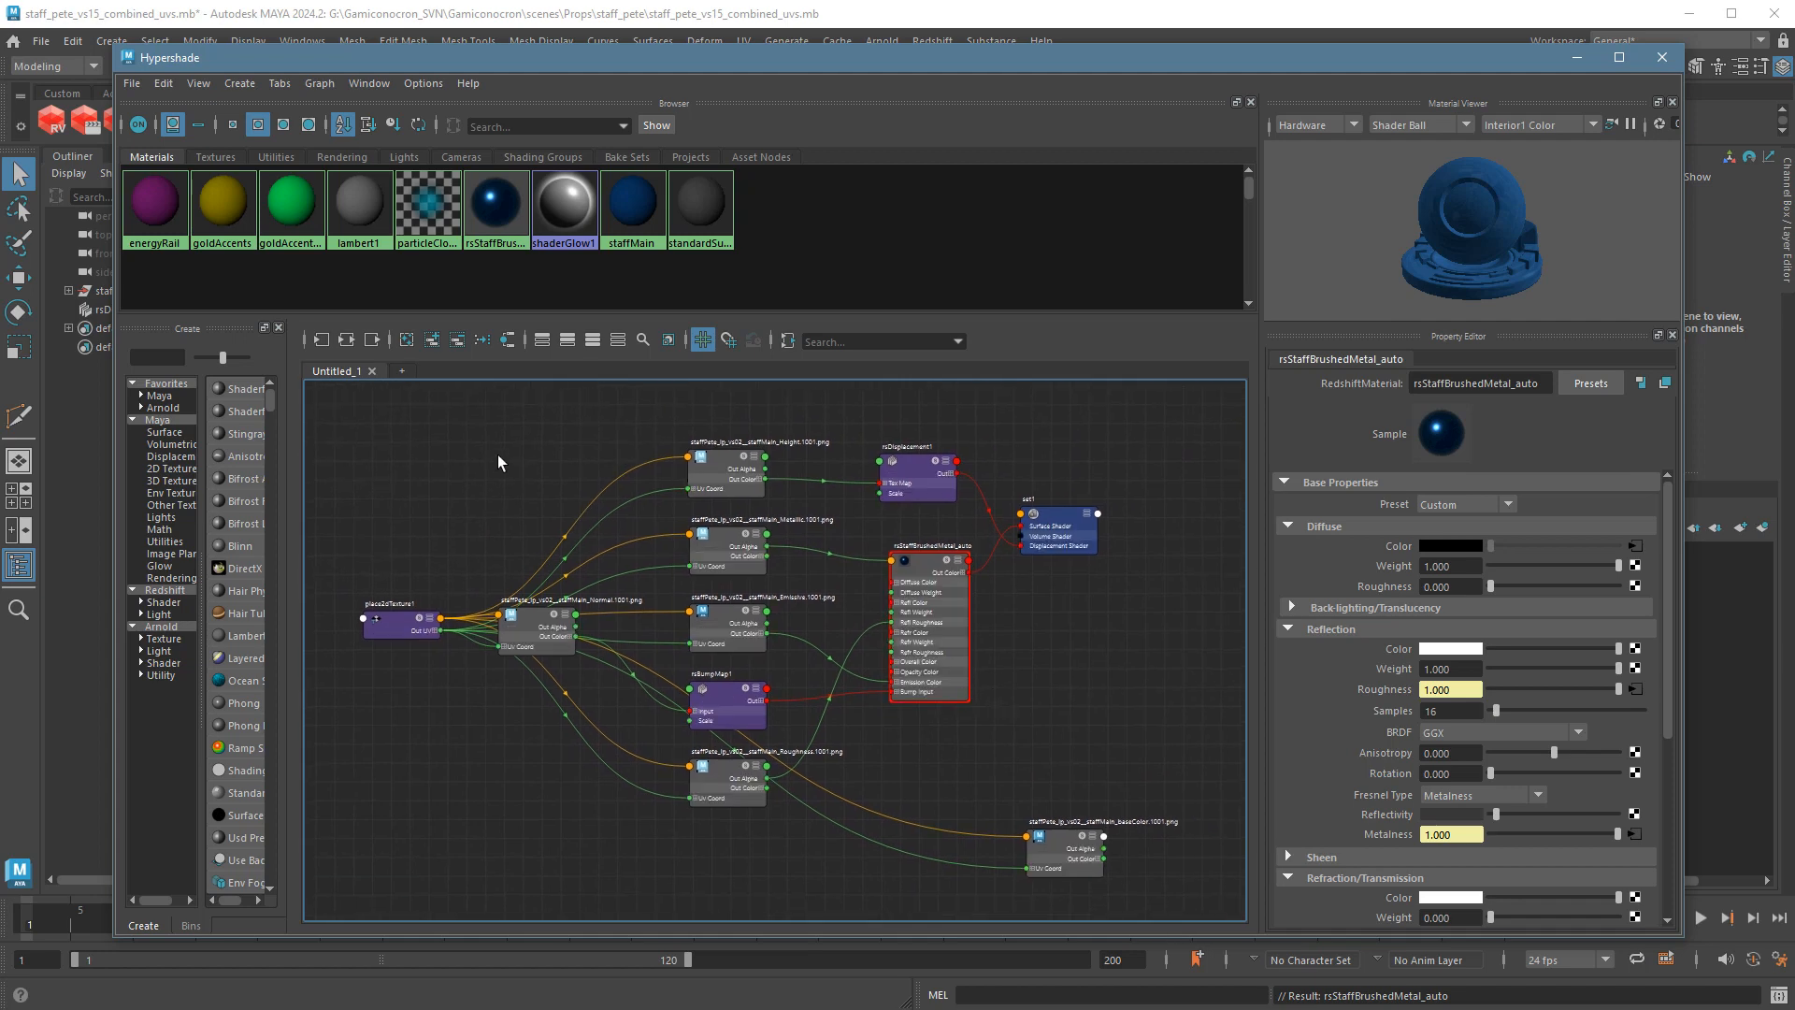
pyautogui.click(407, 340)
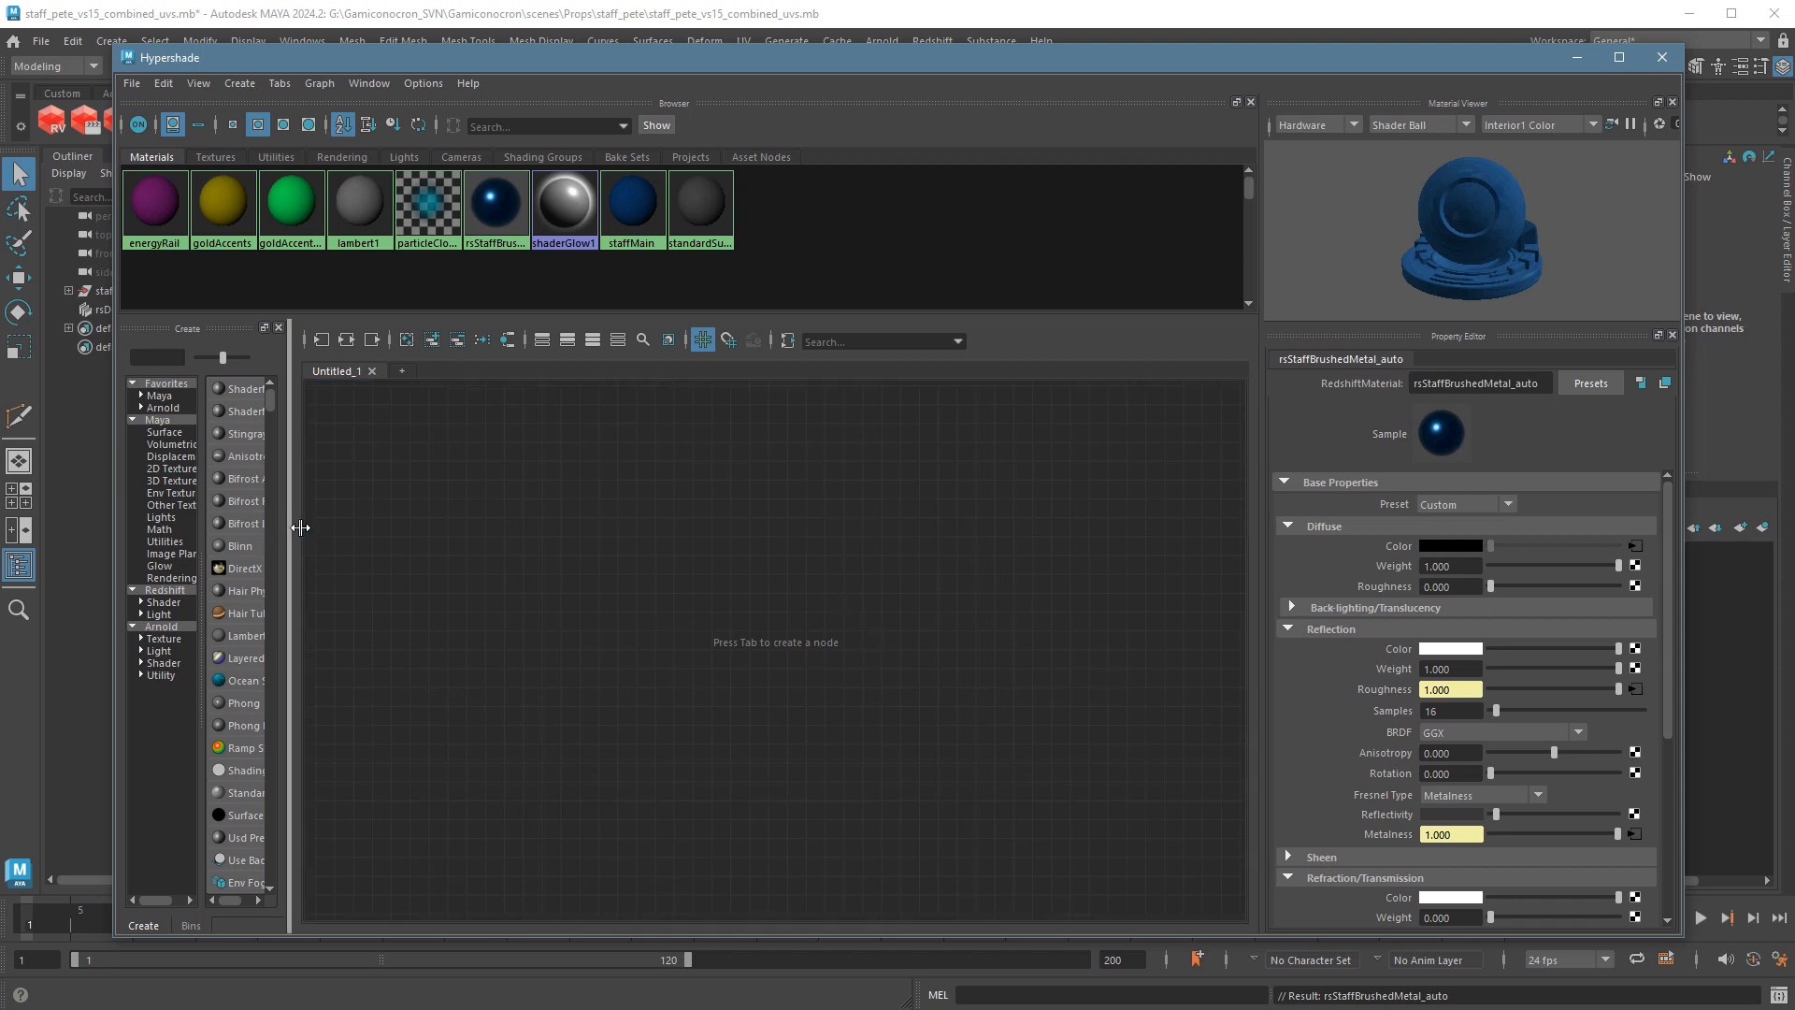
pyautogui.moveTo(290, 525); pyautogui.dragTo(438, 539)
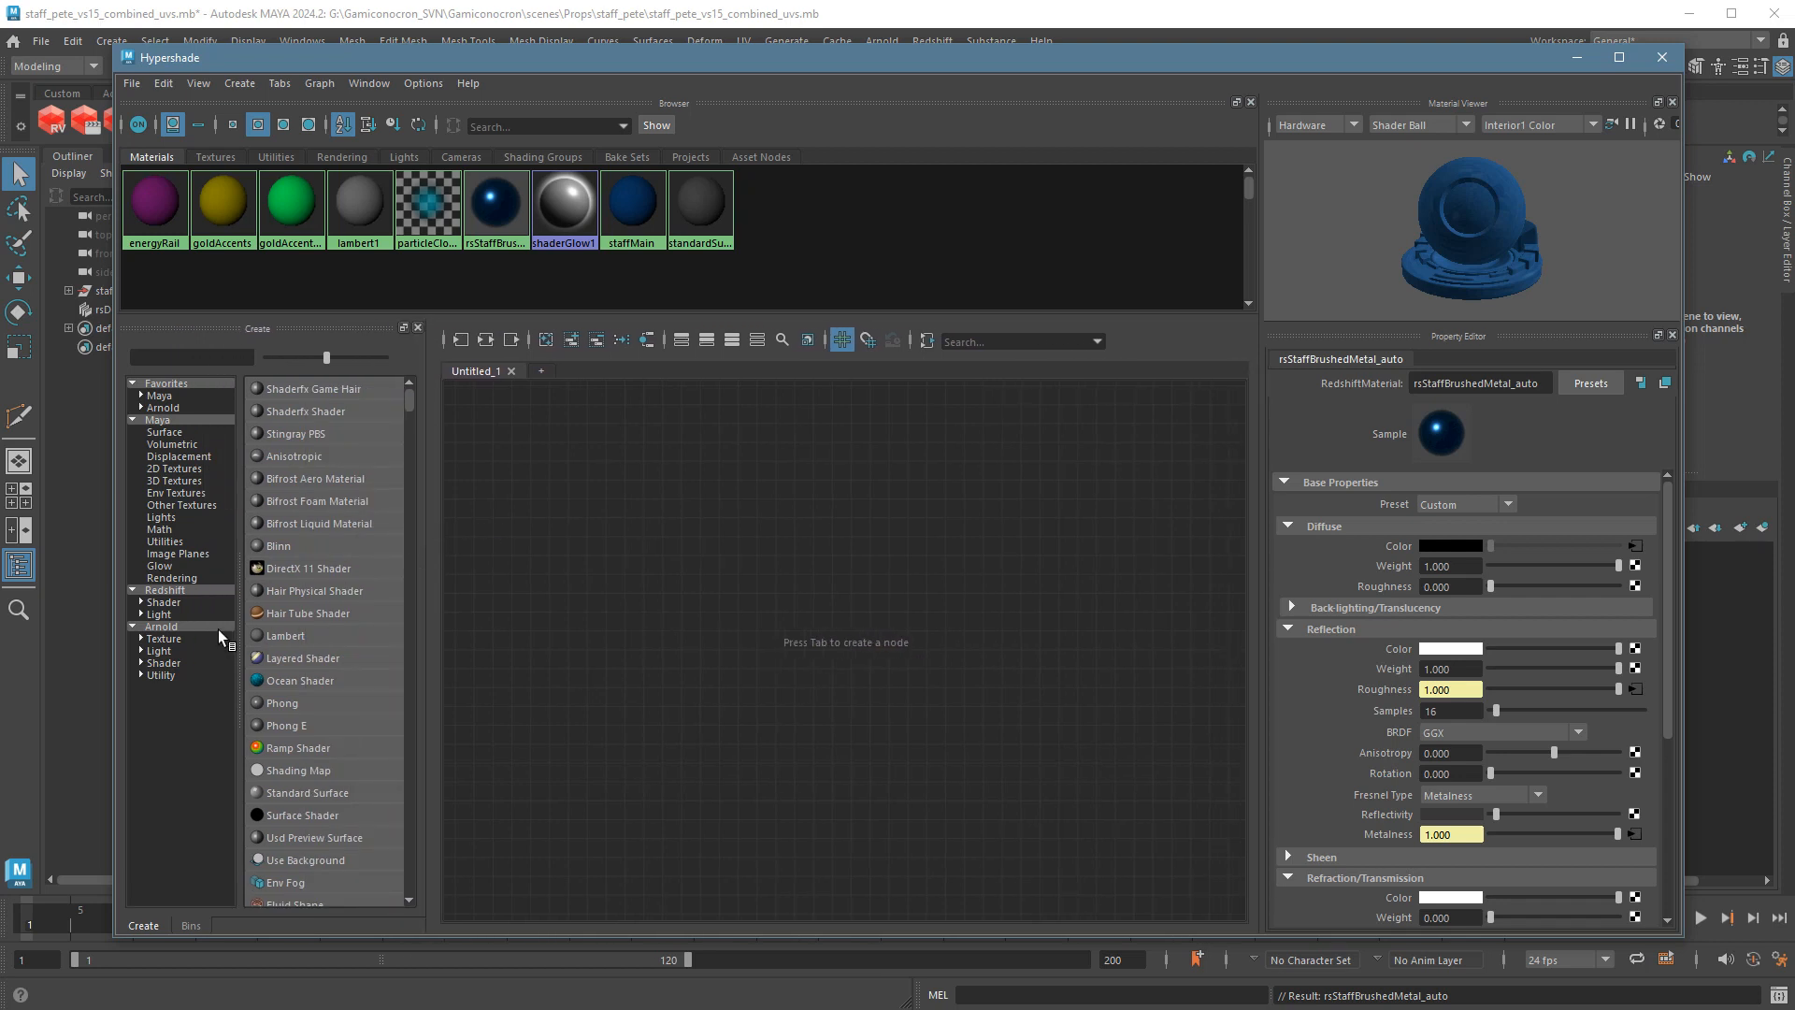
# Browse the available Redshift shader nodes, then narrow the node list to give the graph more room.
pyautogui.click(165, 602)
pyautogui.scroll(-5, 329, 463)
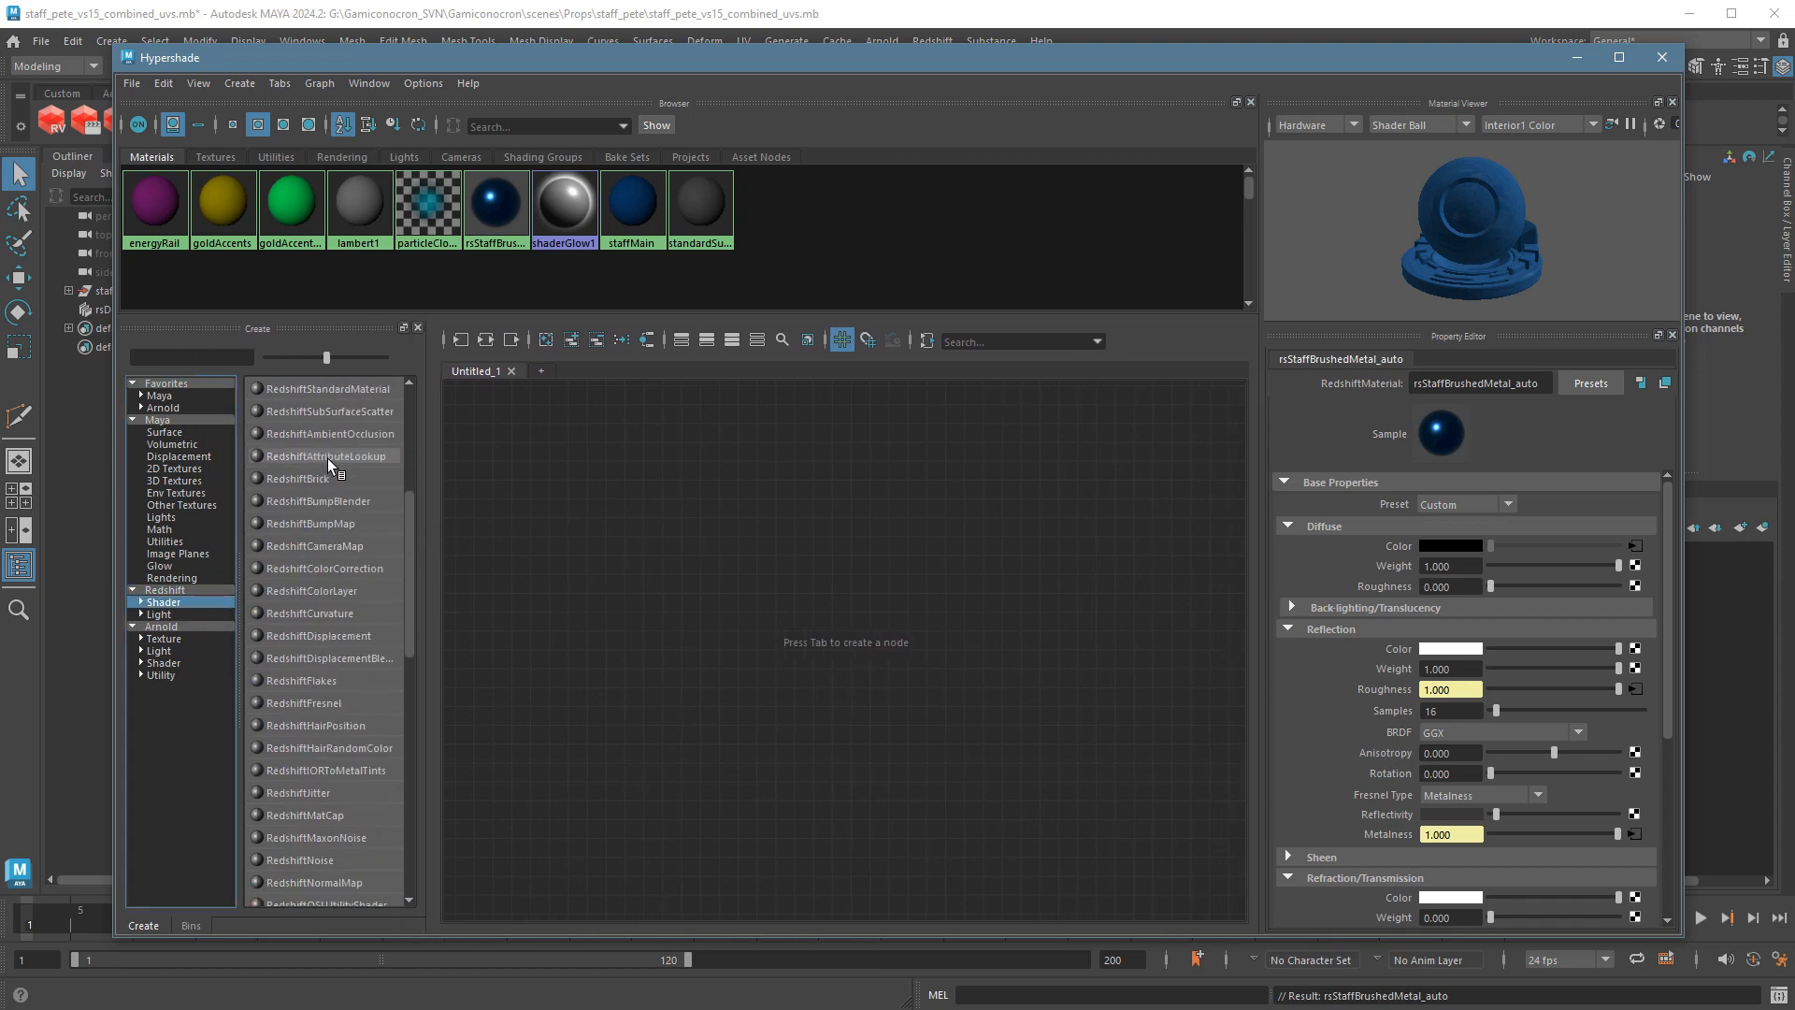
pyautogui.scroll(-10, 327, 458)
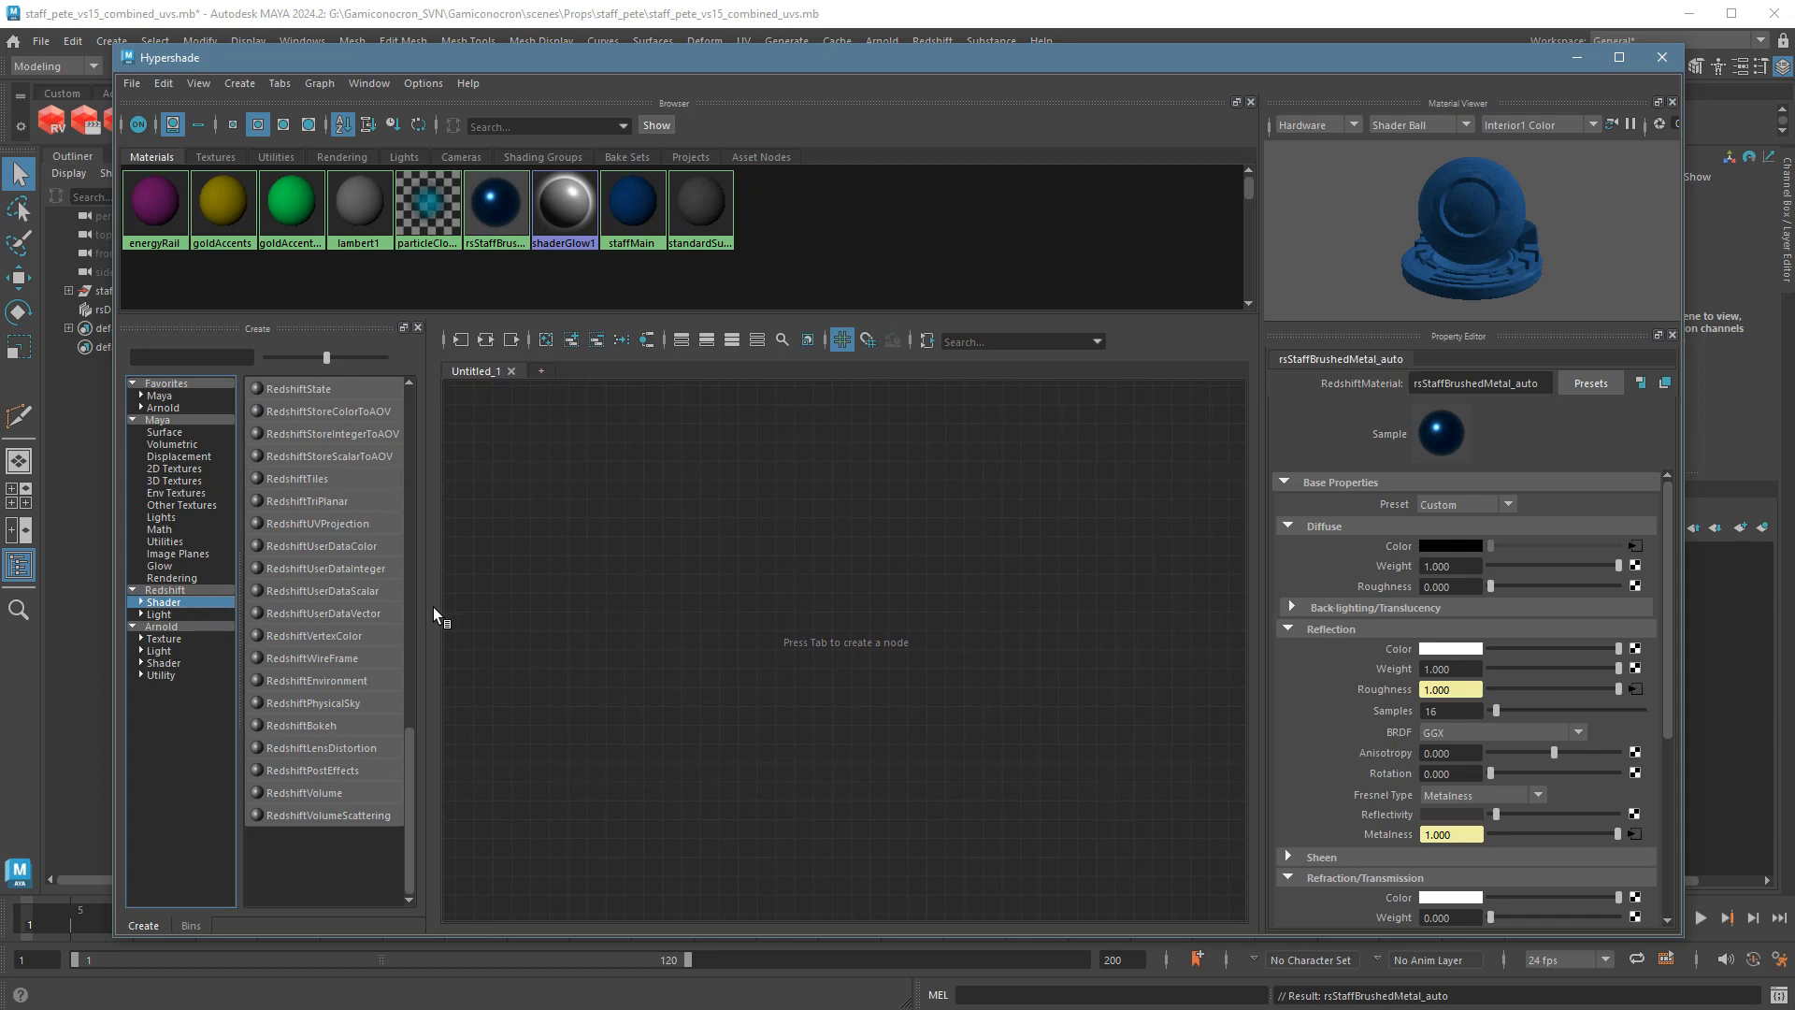
pyautogui.moveTo(432, 612); pyautogui.dragTo(363, 617)
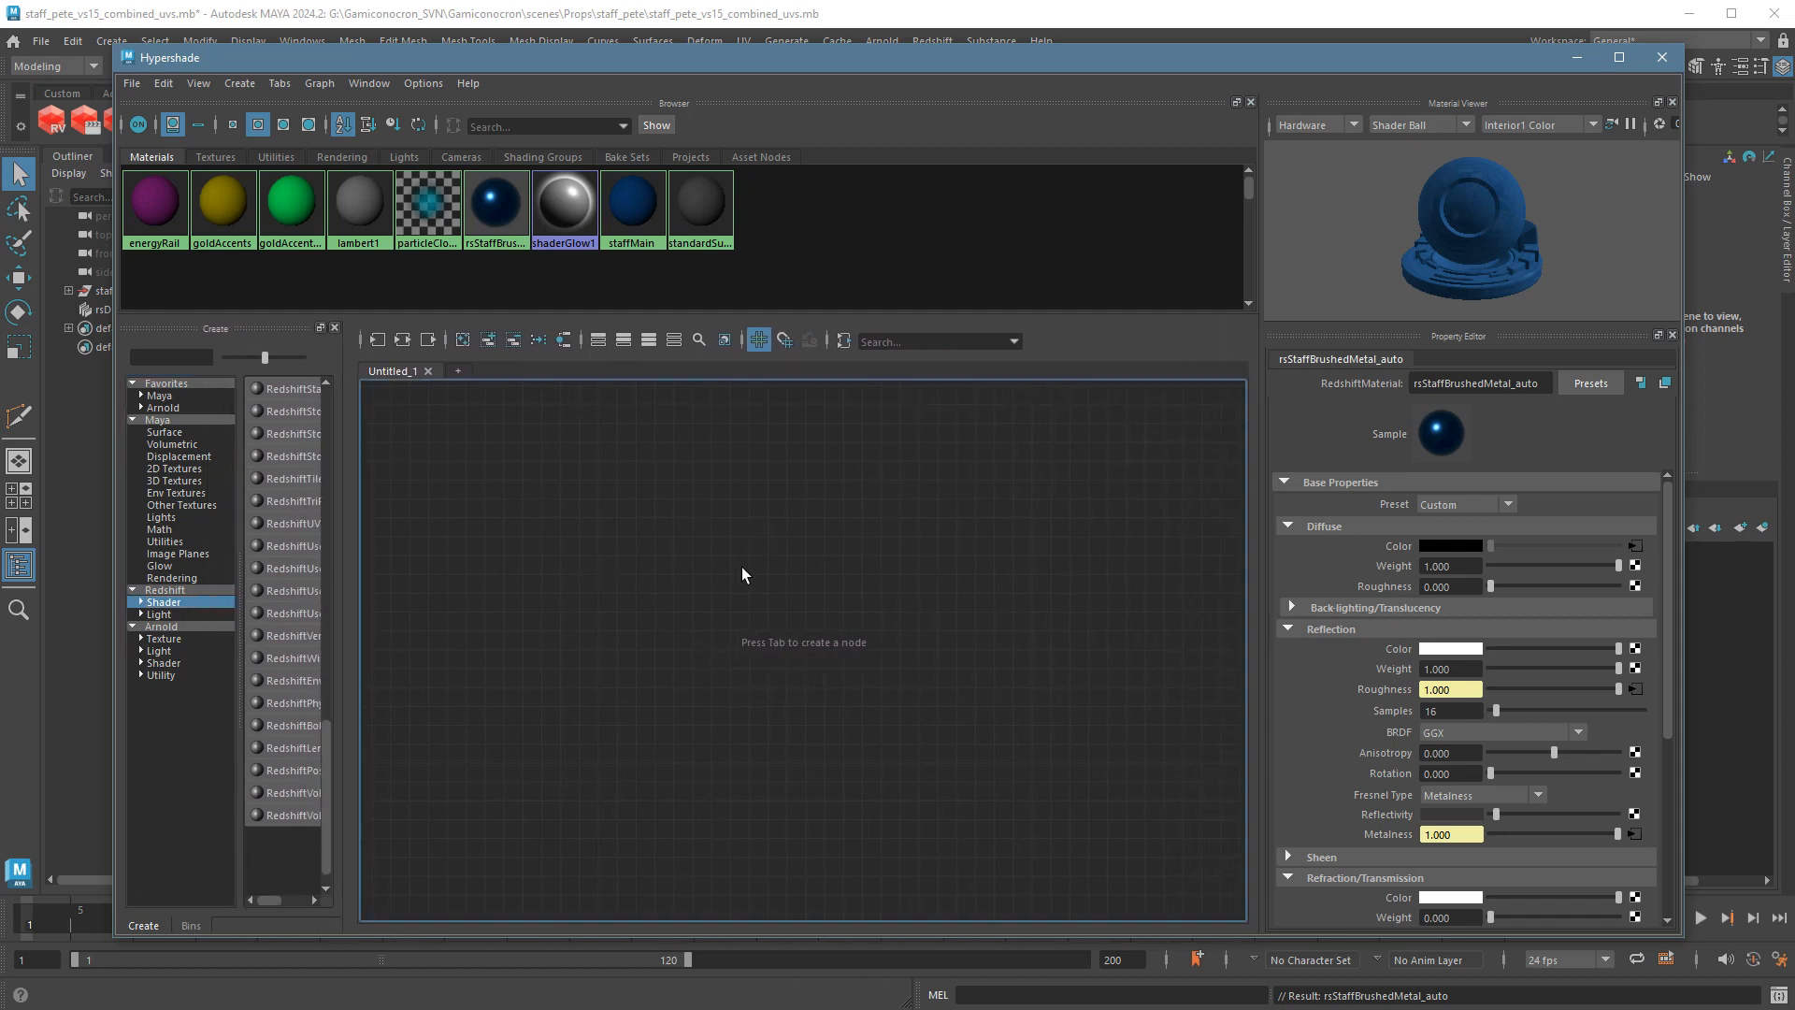
# Create a RedshiftStandardMaterial node in the empty Hypershade graph.
pyautogui.press('Tab')
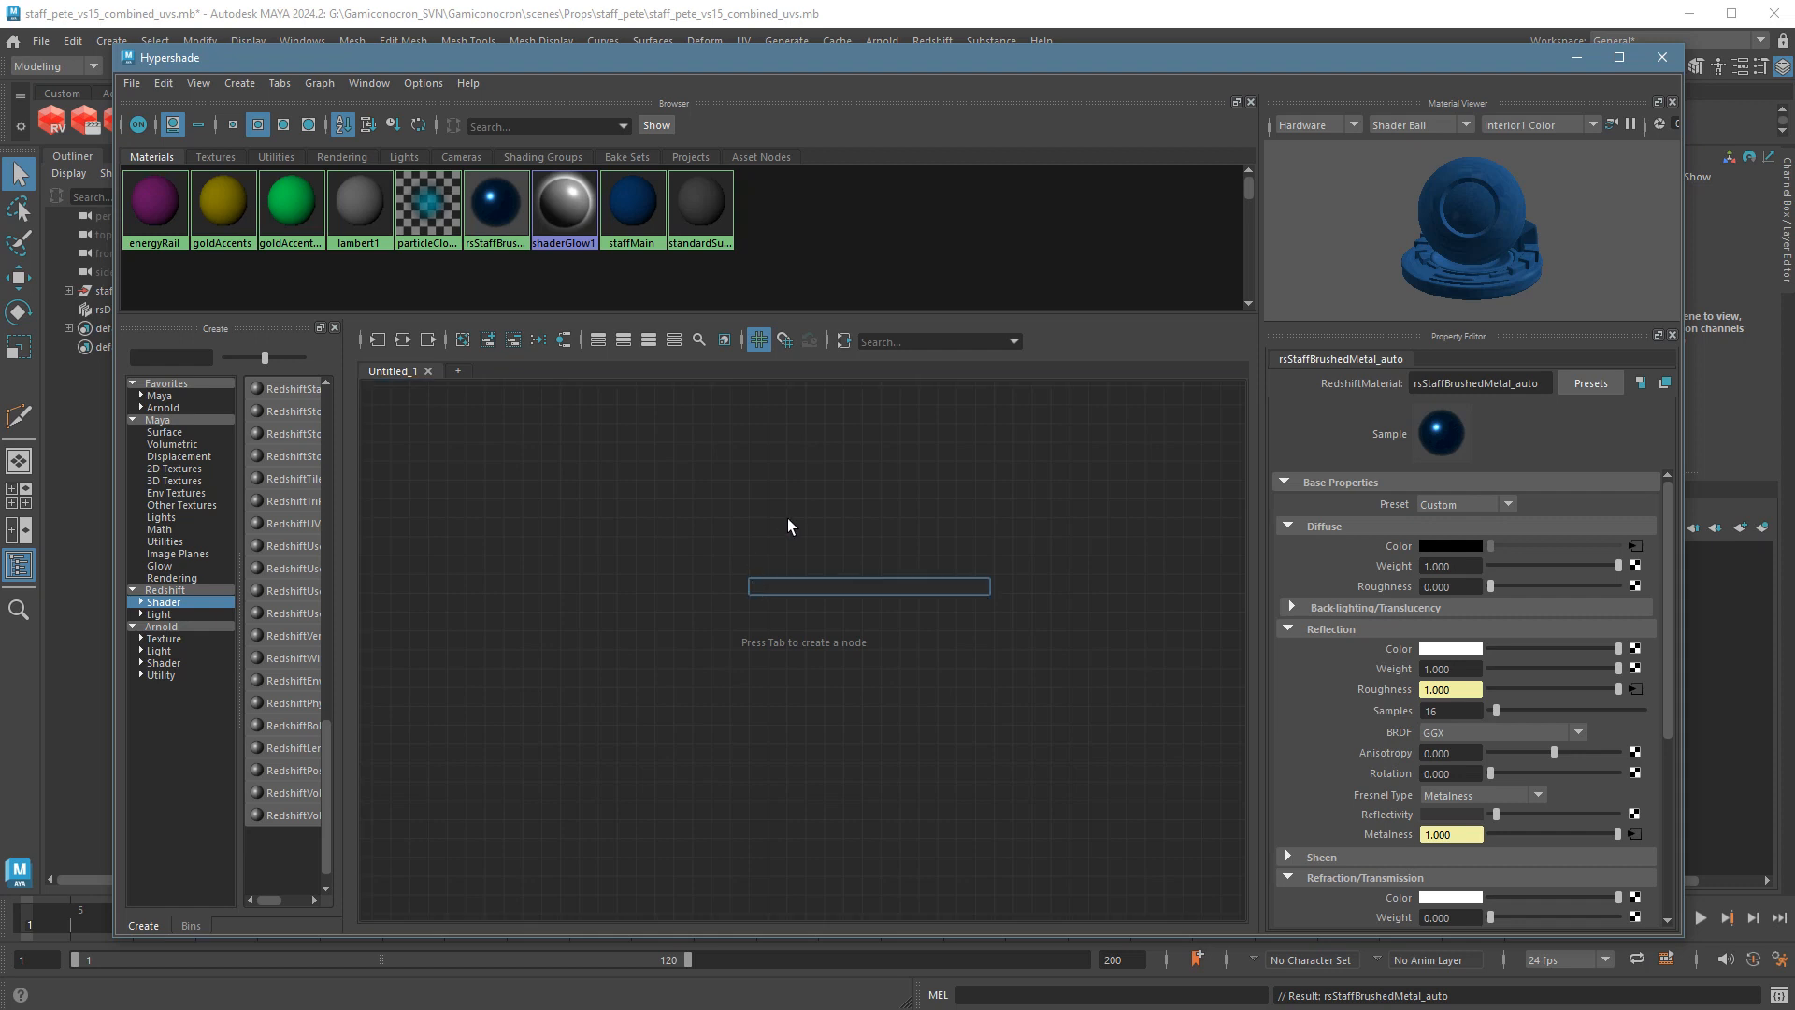
pyautogui.write('redshift')
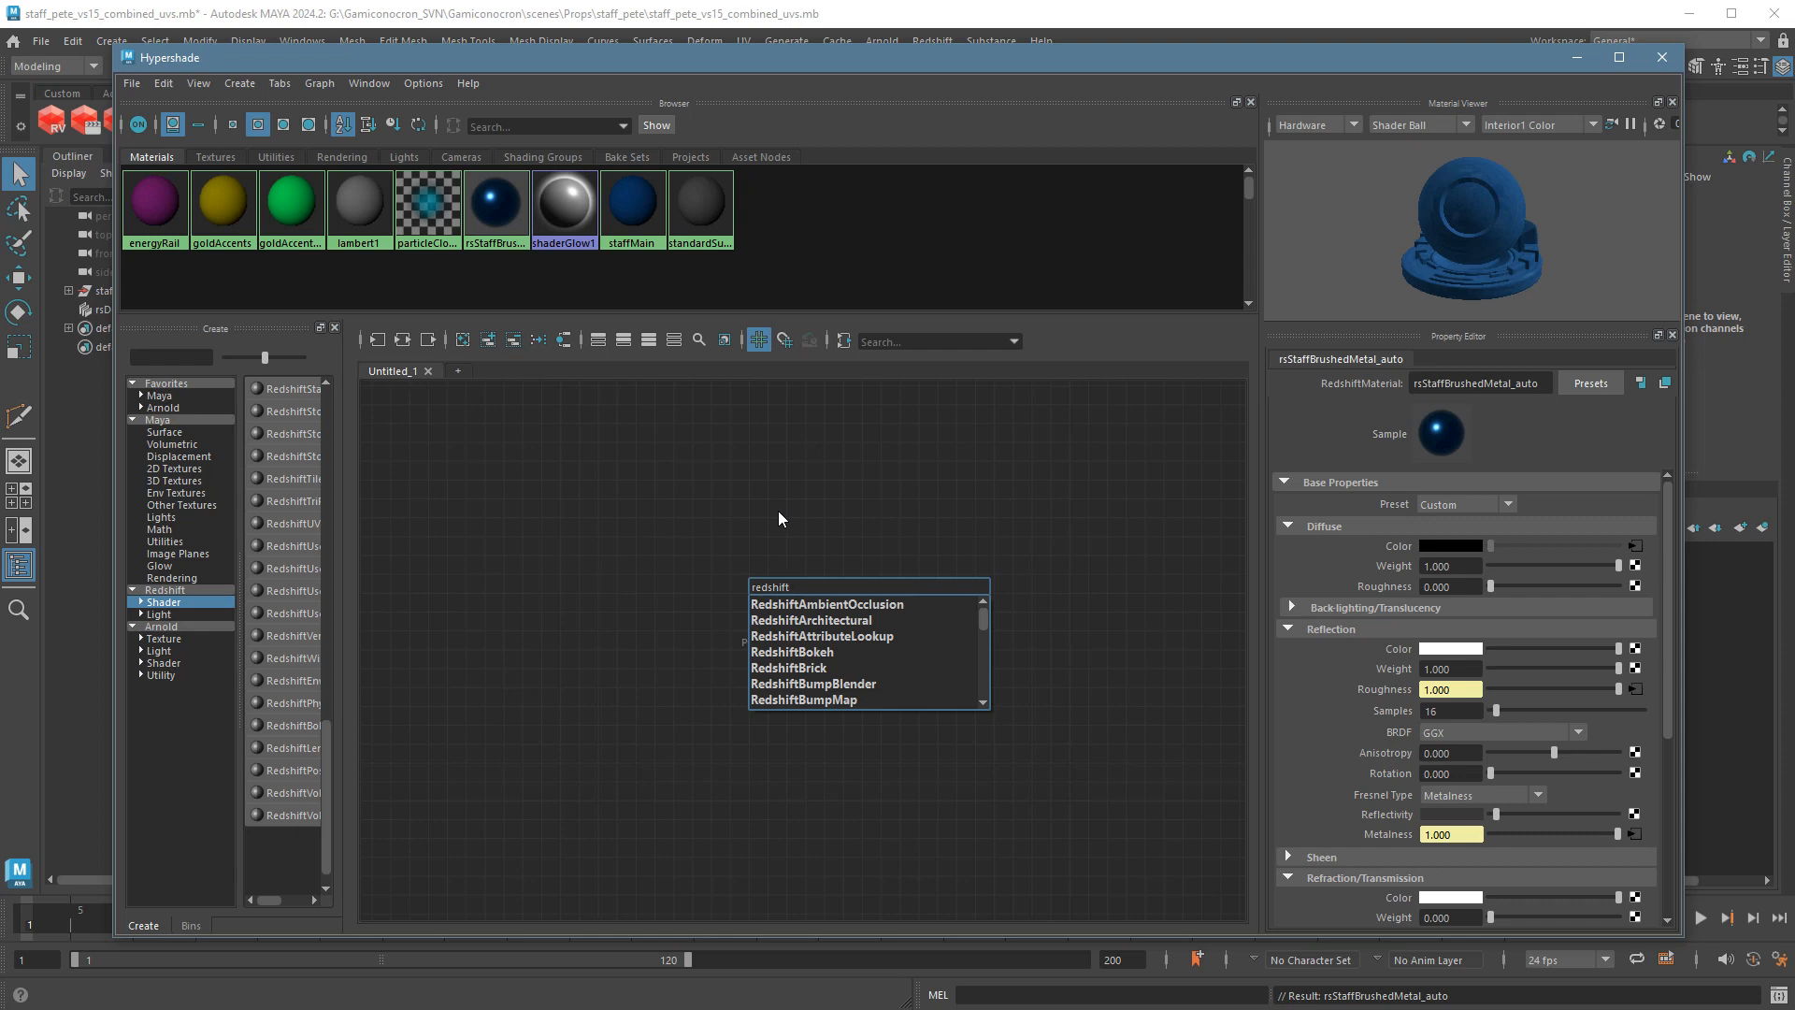
pyautogui.write('st')
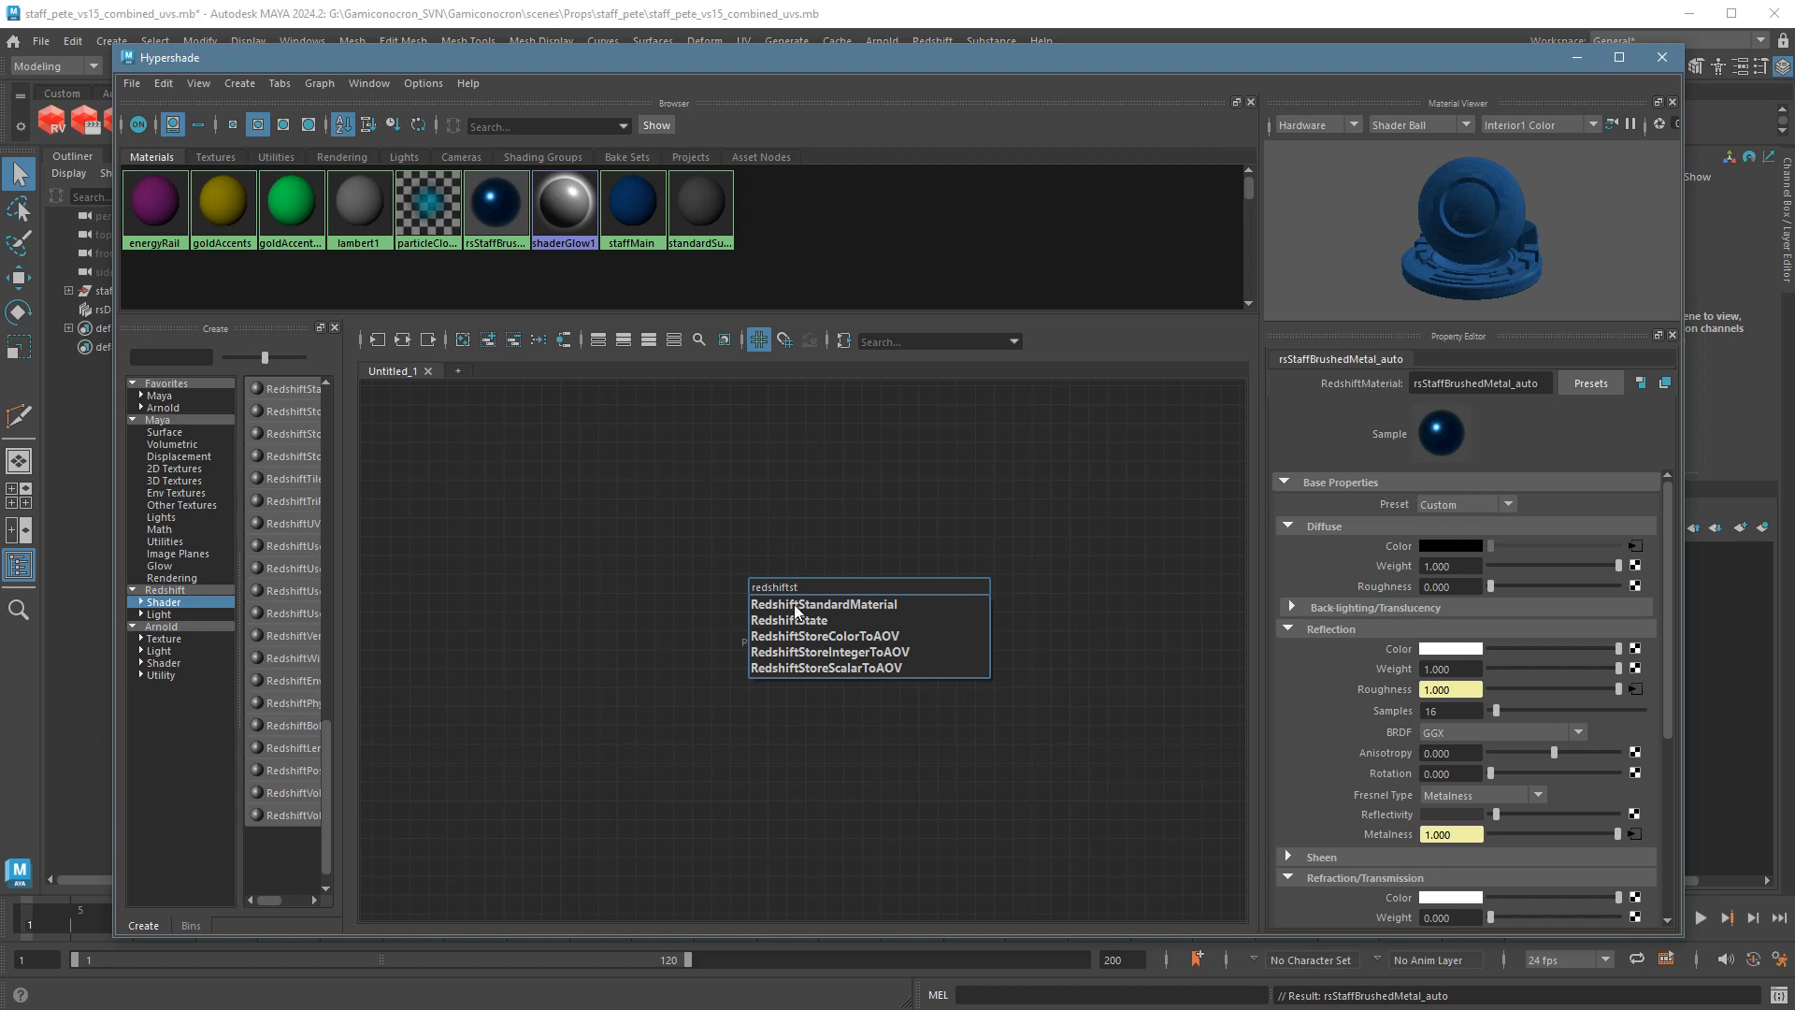
pyautogui.click(841, 604)
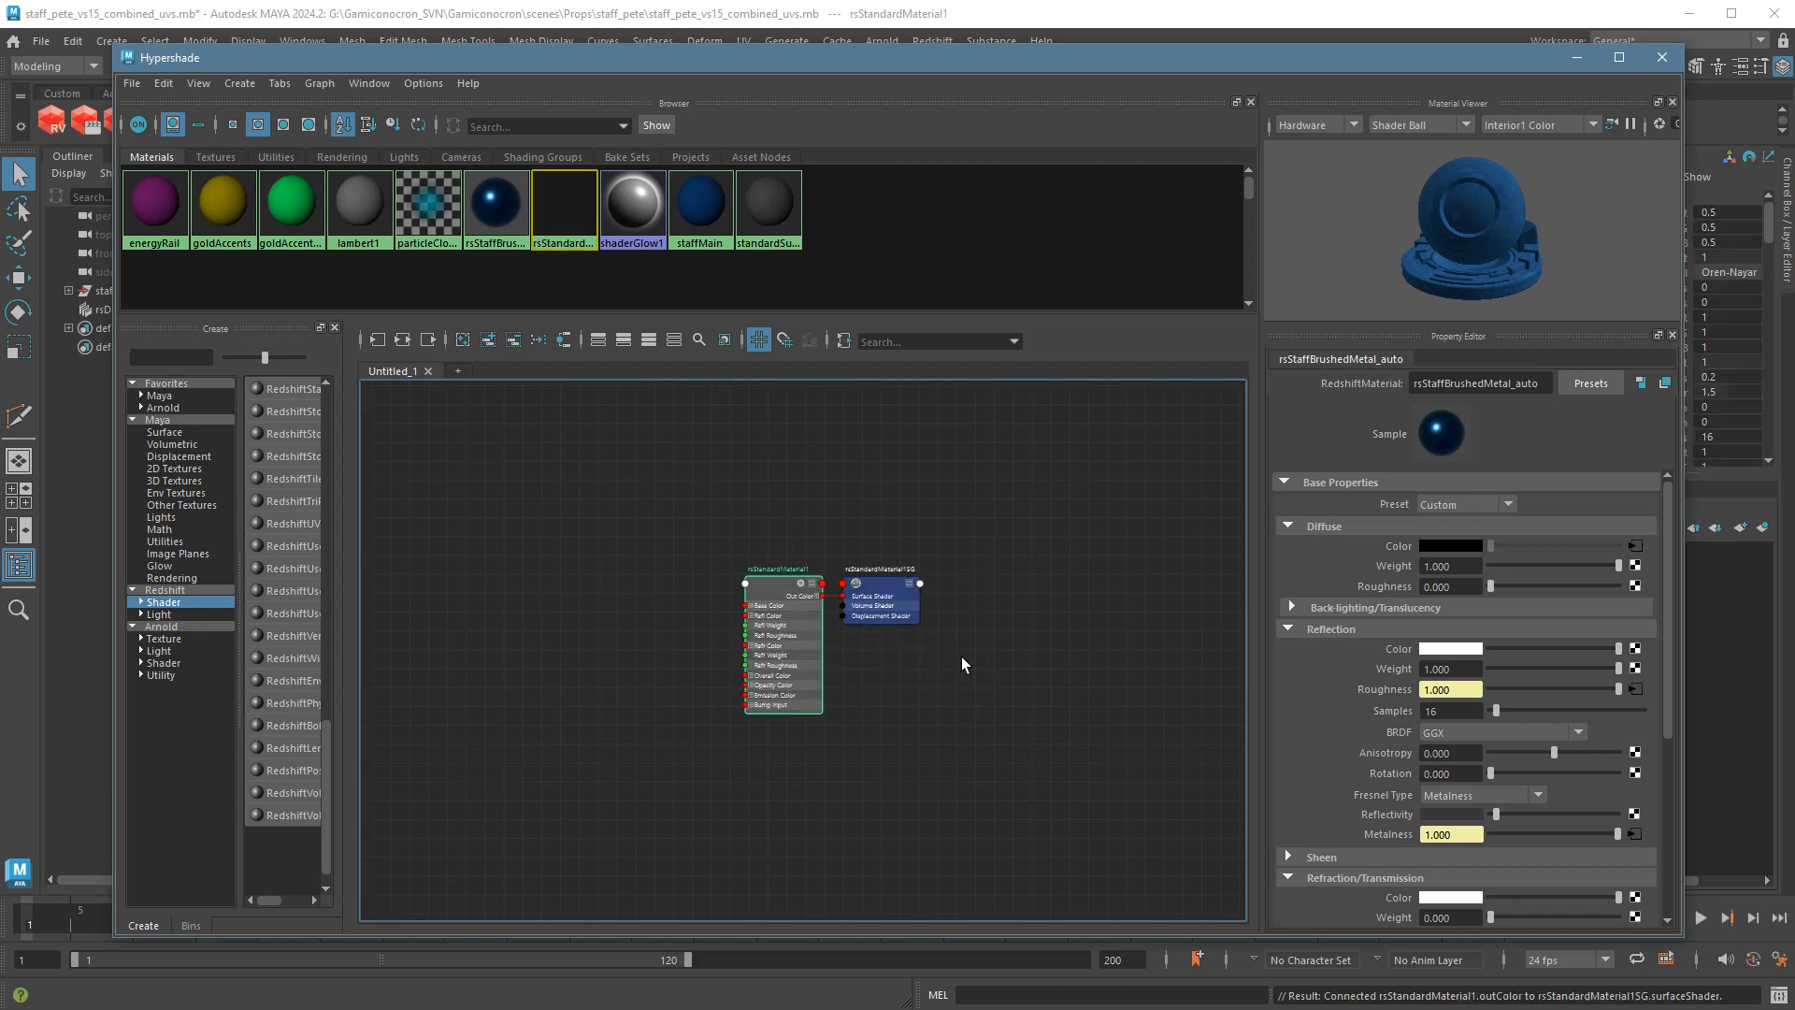
pyautogui.scroll(6, 804, 640)
pyautogui.scroll(-3, 804, 640)
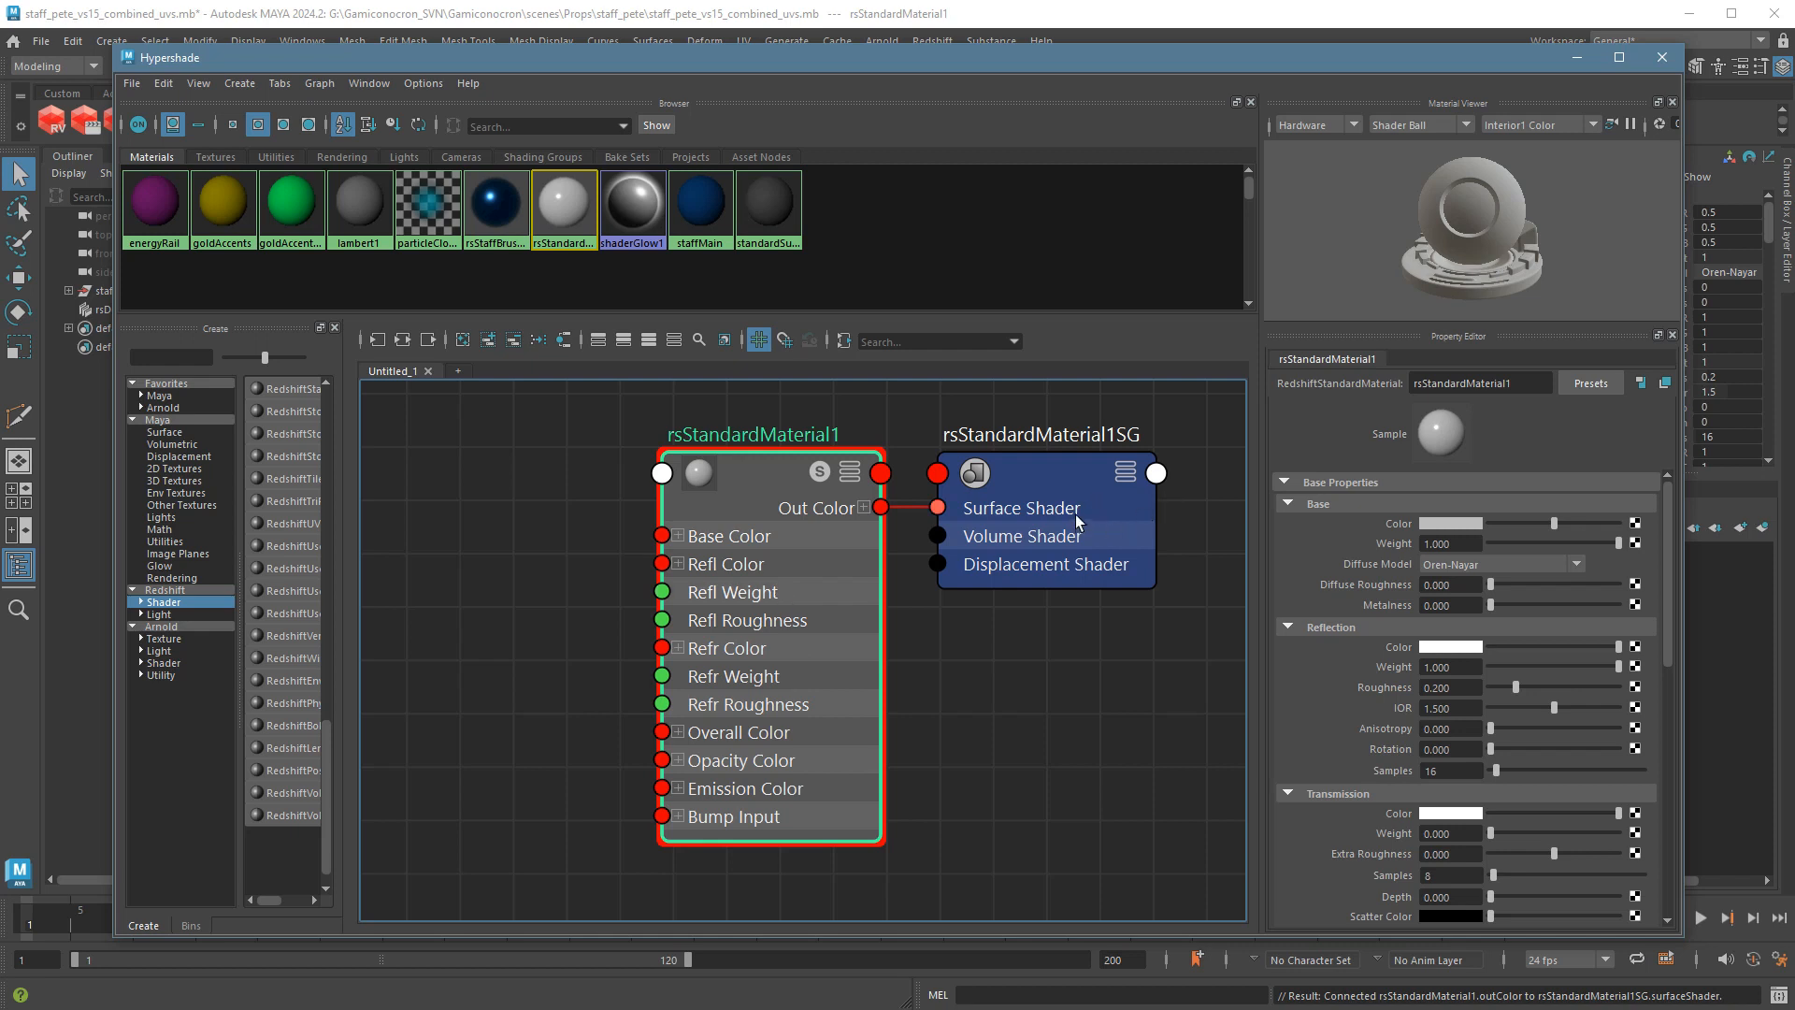
# Inspect the new standard material's shading group and the material's own attributes.
pyautogui.moveTo(1055, 542); pyautogui.dragTo(1061, 549)
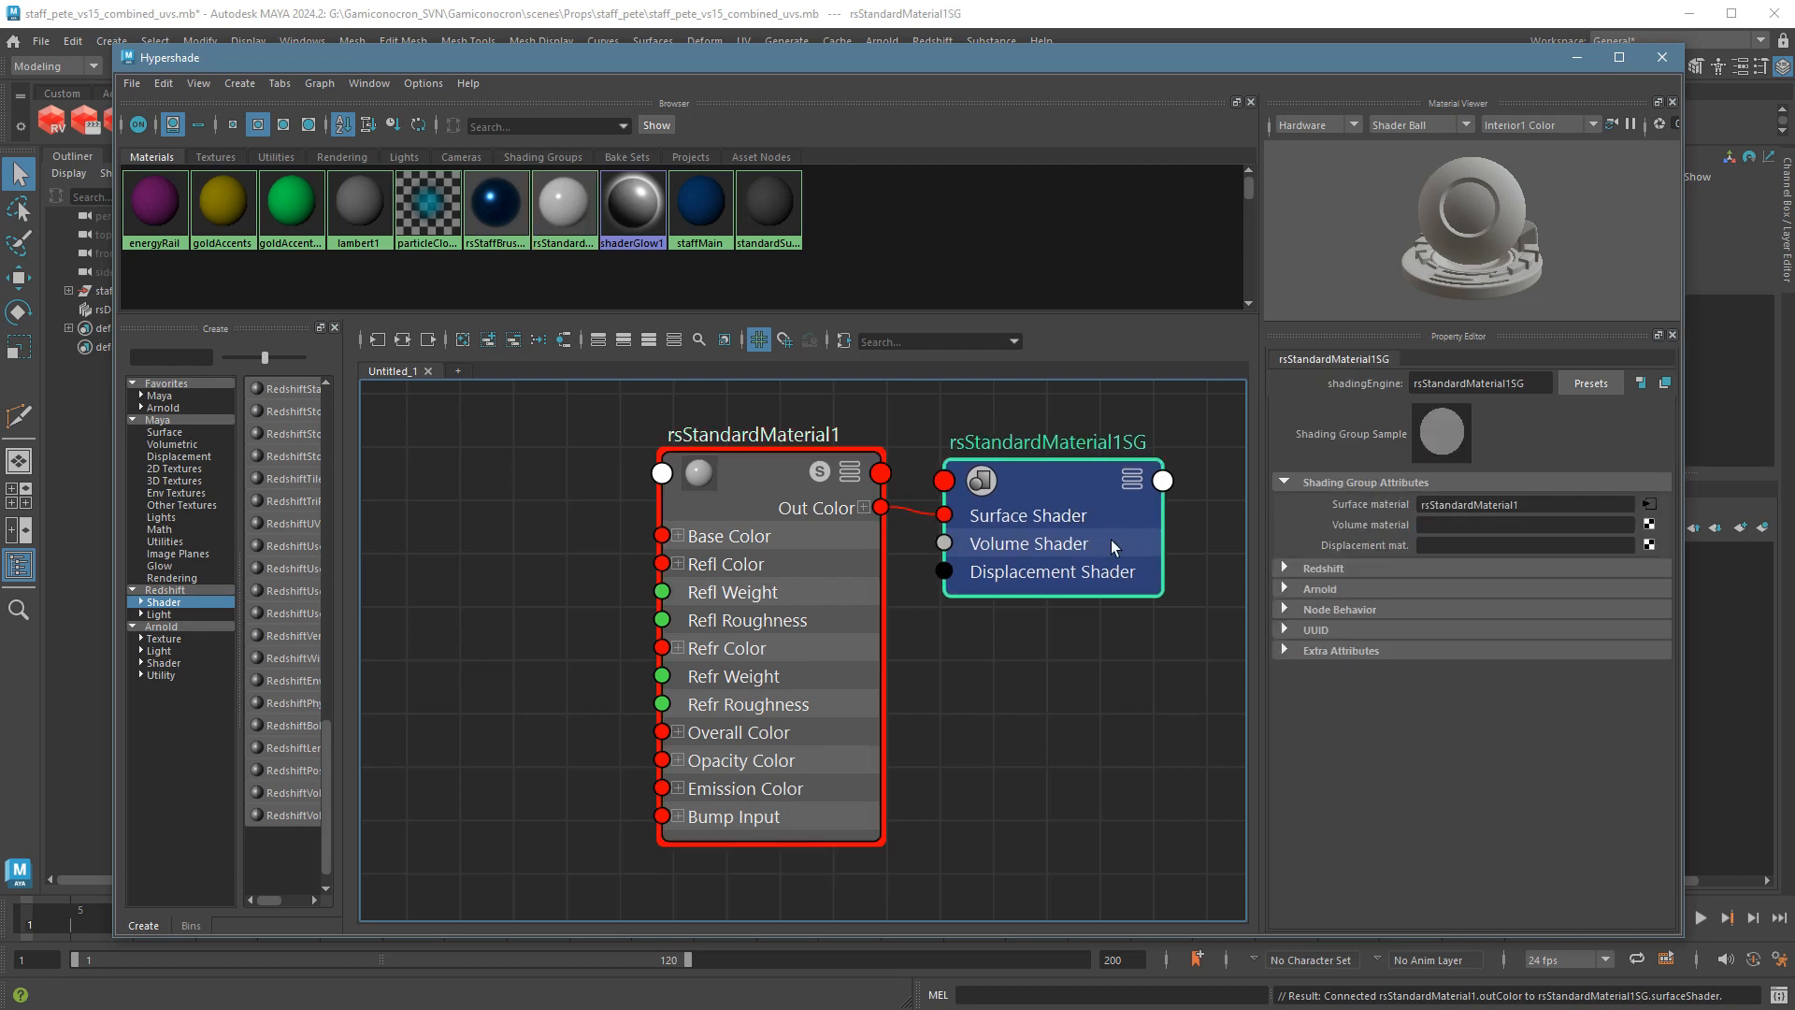
pyautogui.moveTo(1070, 523); pyautogui.dragTo(1074, 515)
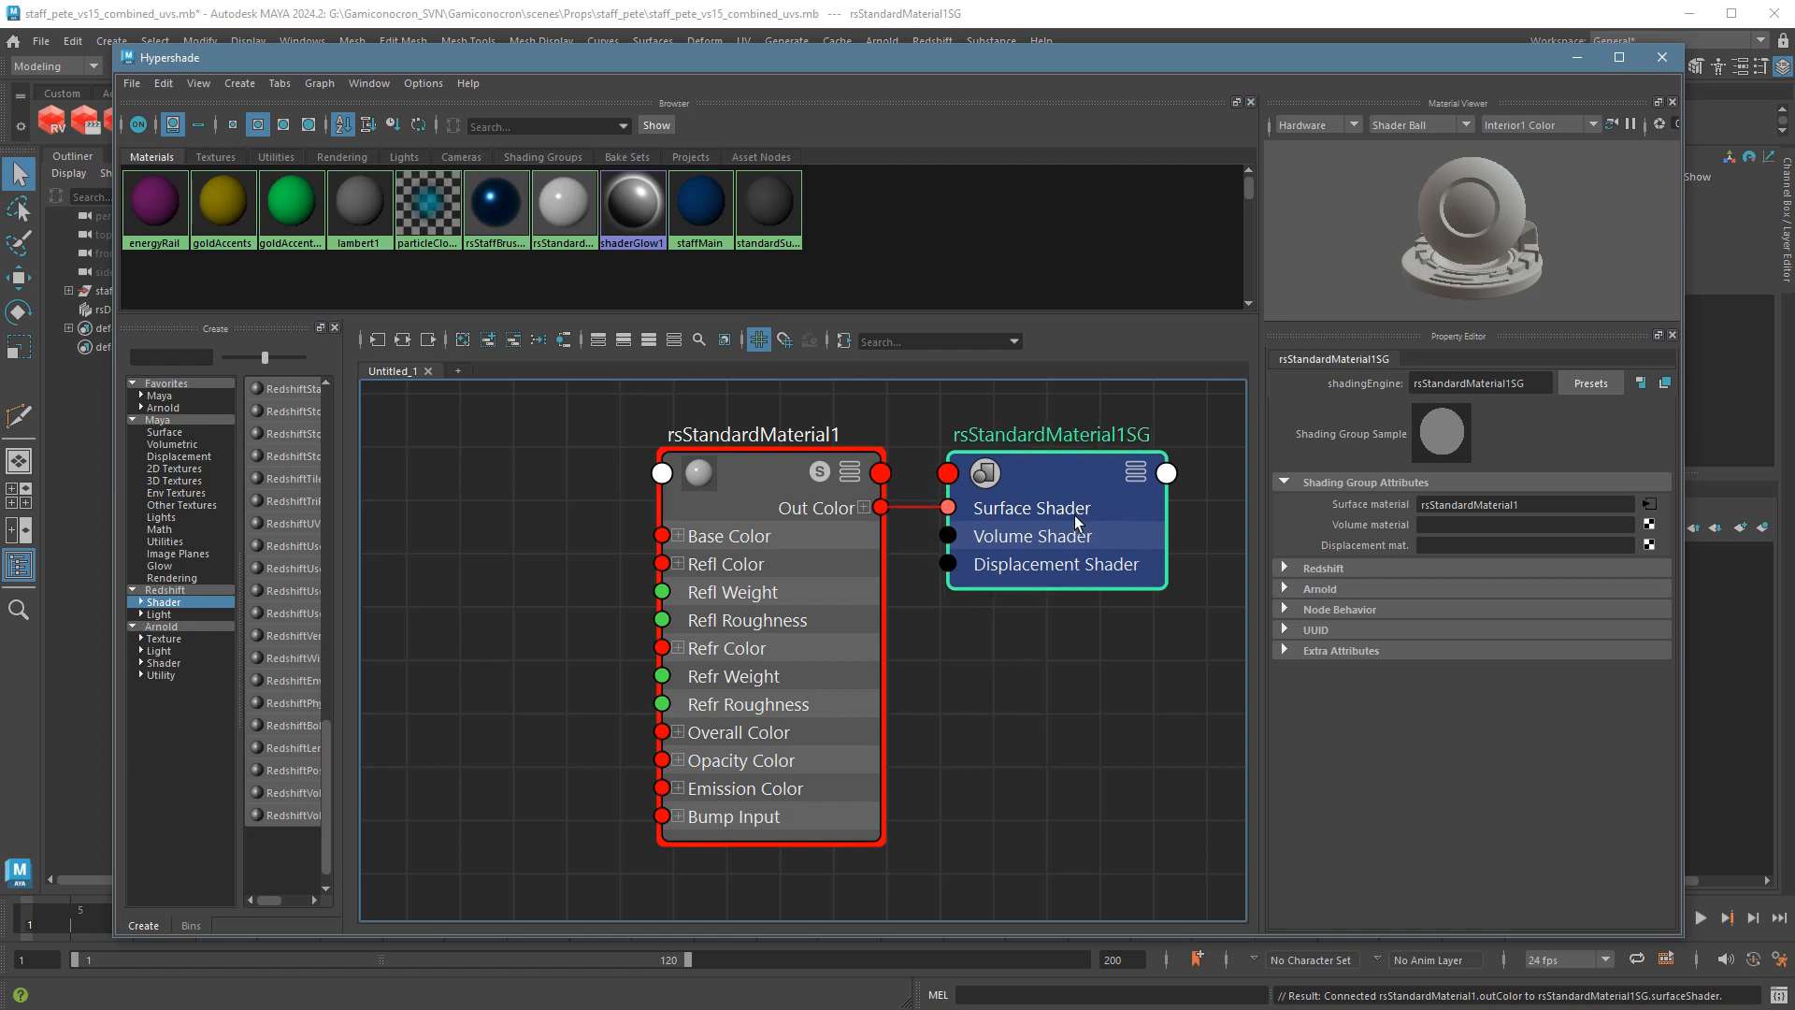
pyautogui.click(830, 584)
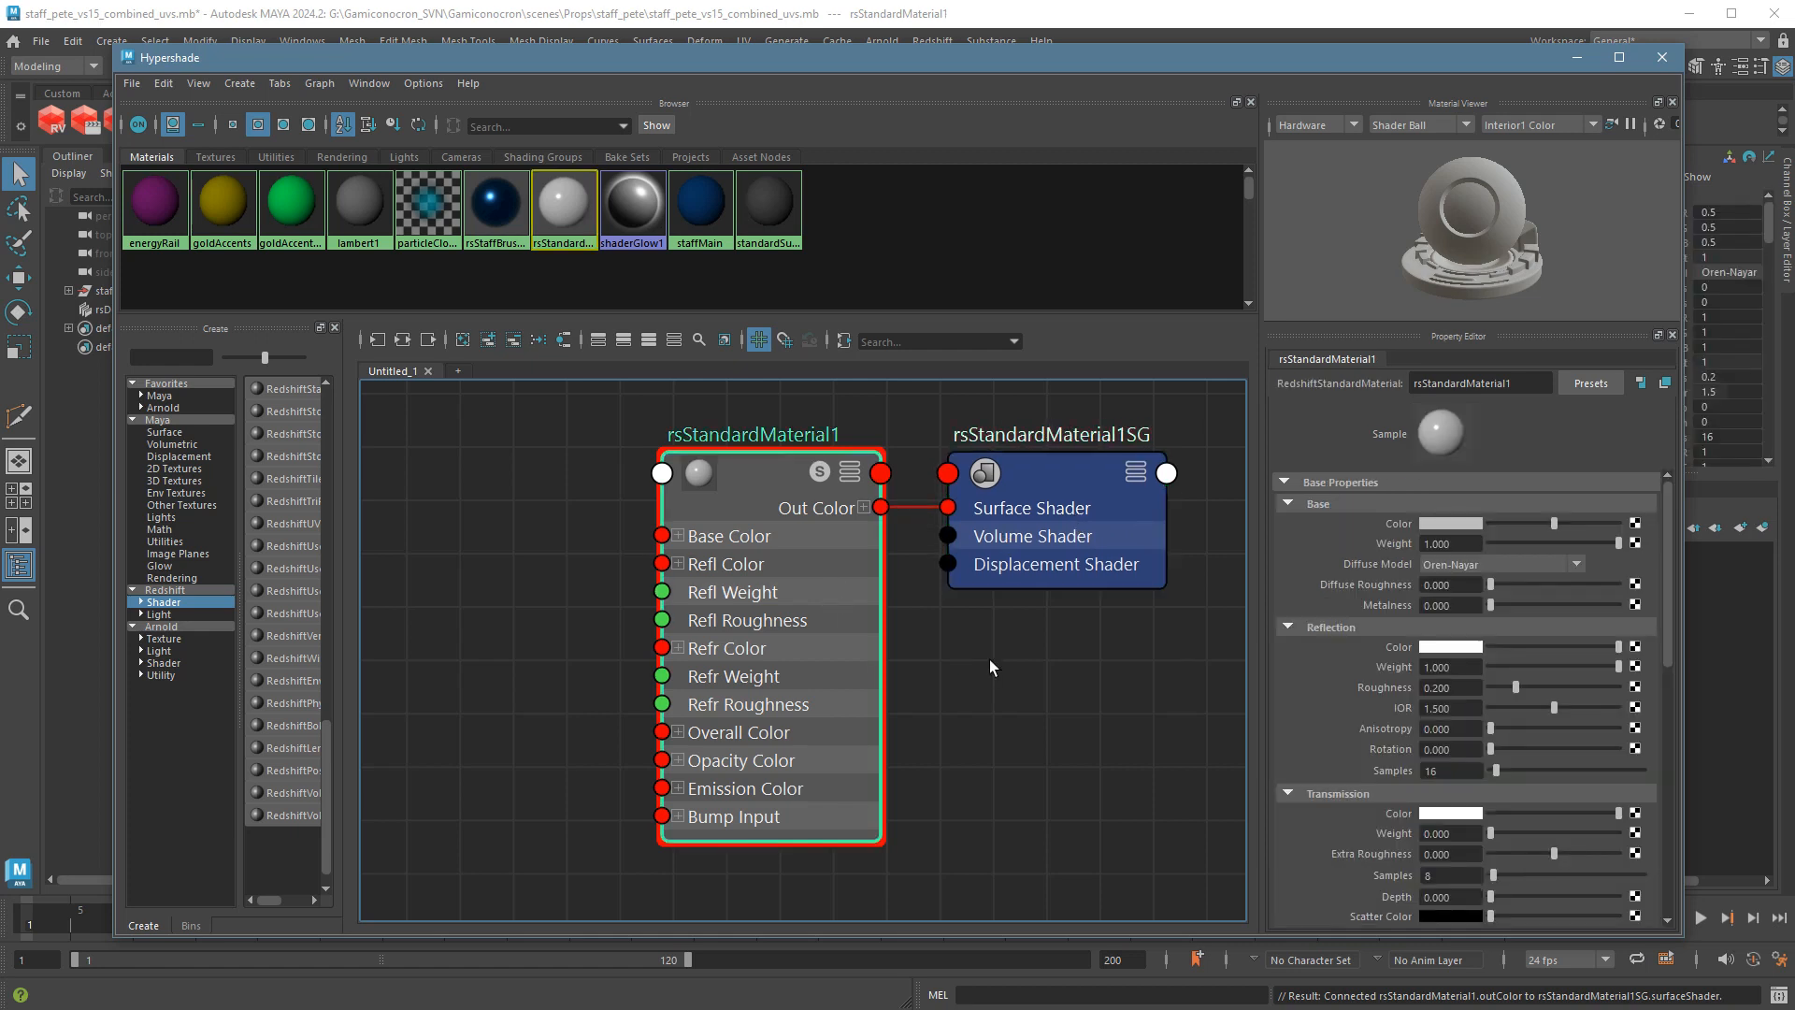
# Move the standard material and its shading group together to the right, freeing graph space for texture nodes.
pyautogui.scroll(-1, 990, 659)
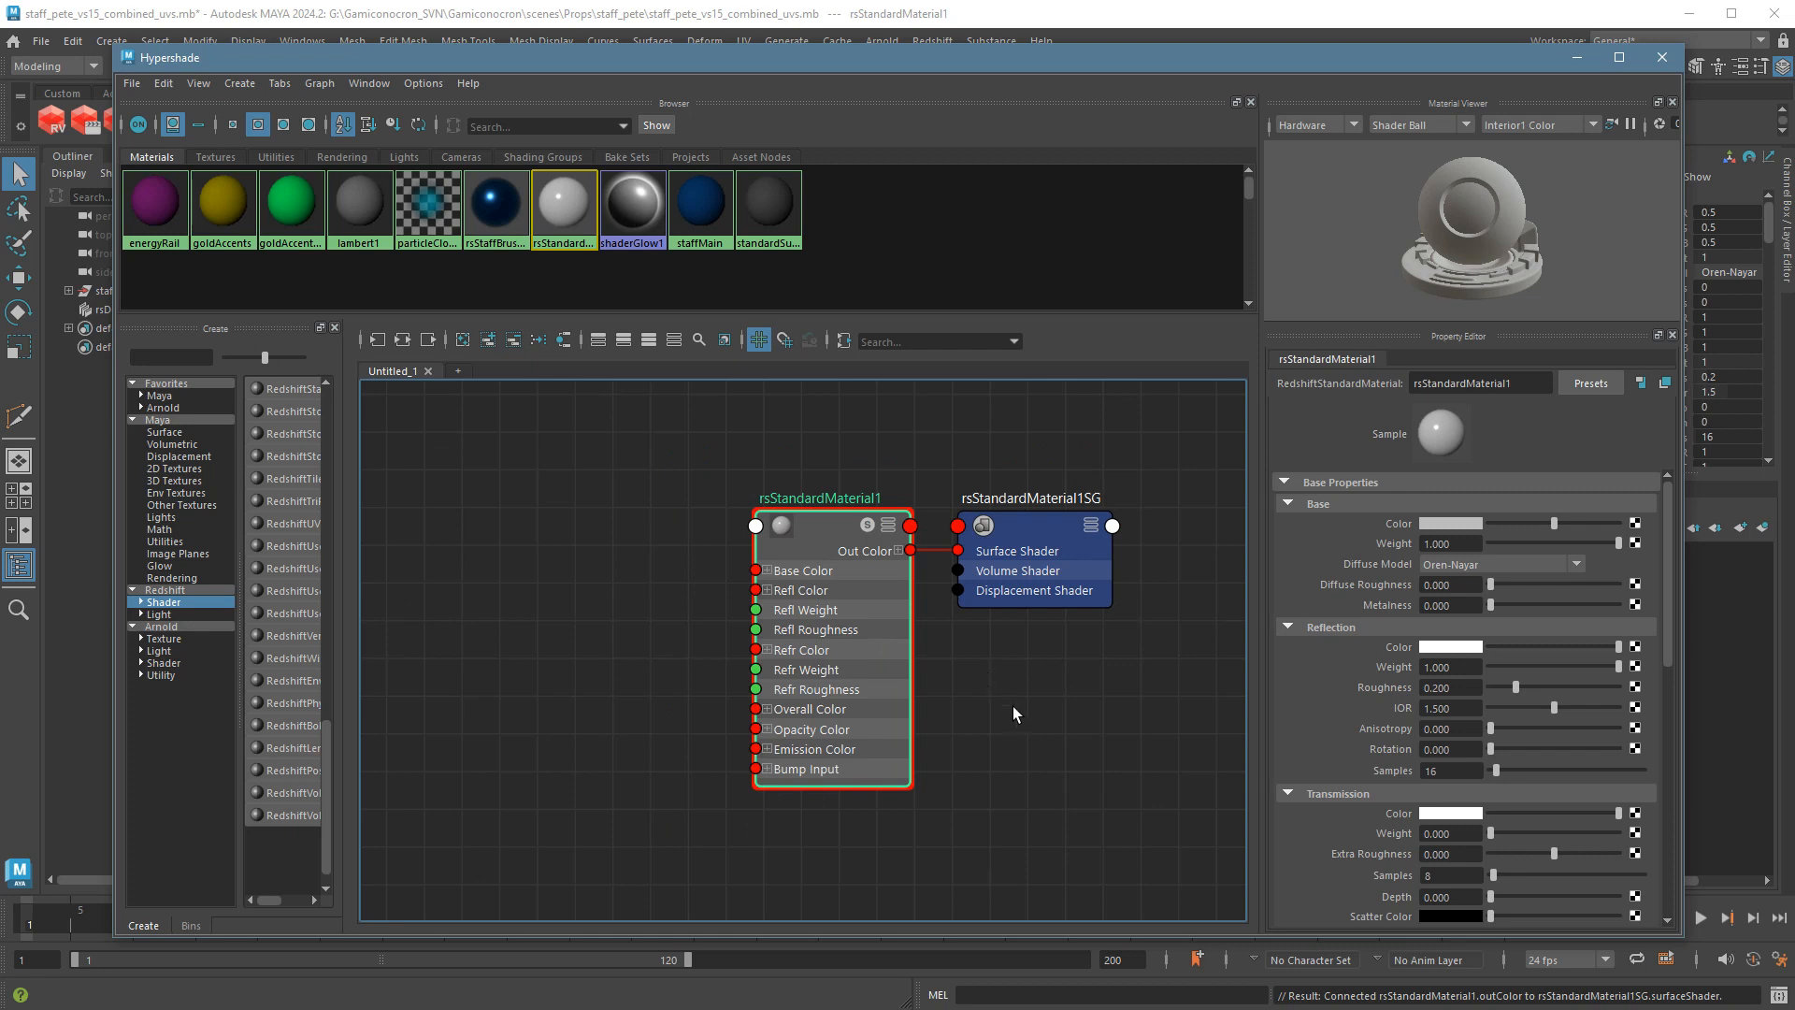
pyautogui.scroll(-2, 1001, 709)
pyautogui.keyDown('alt'); pyautogui.moveTo(999, 708); pyautogui.dragTo(895, 664, button='middle'); pyautogui.keyUp('alt')
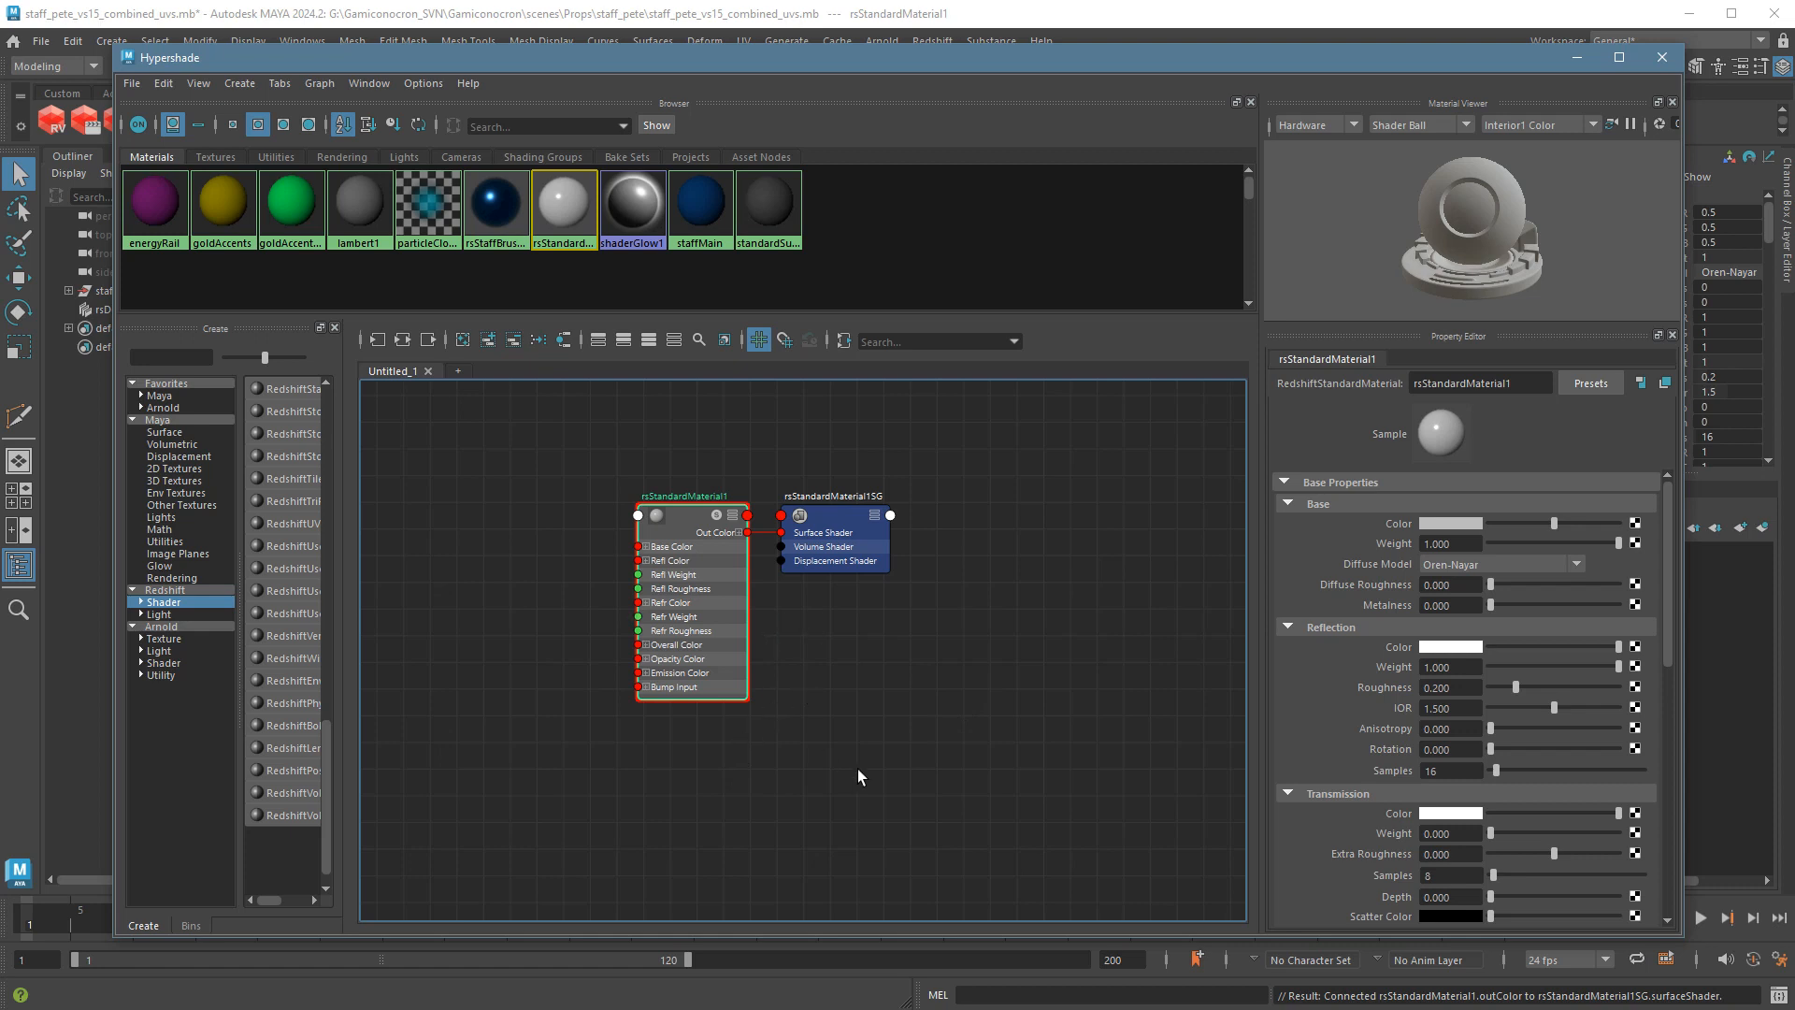
pyautogui.moveTo(861, 776); pyautogui.dragTo(587, 520)
pyautogui.moveTo(664, 605); pyautogui.dragTo(902, 608)
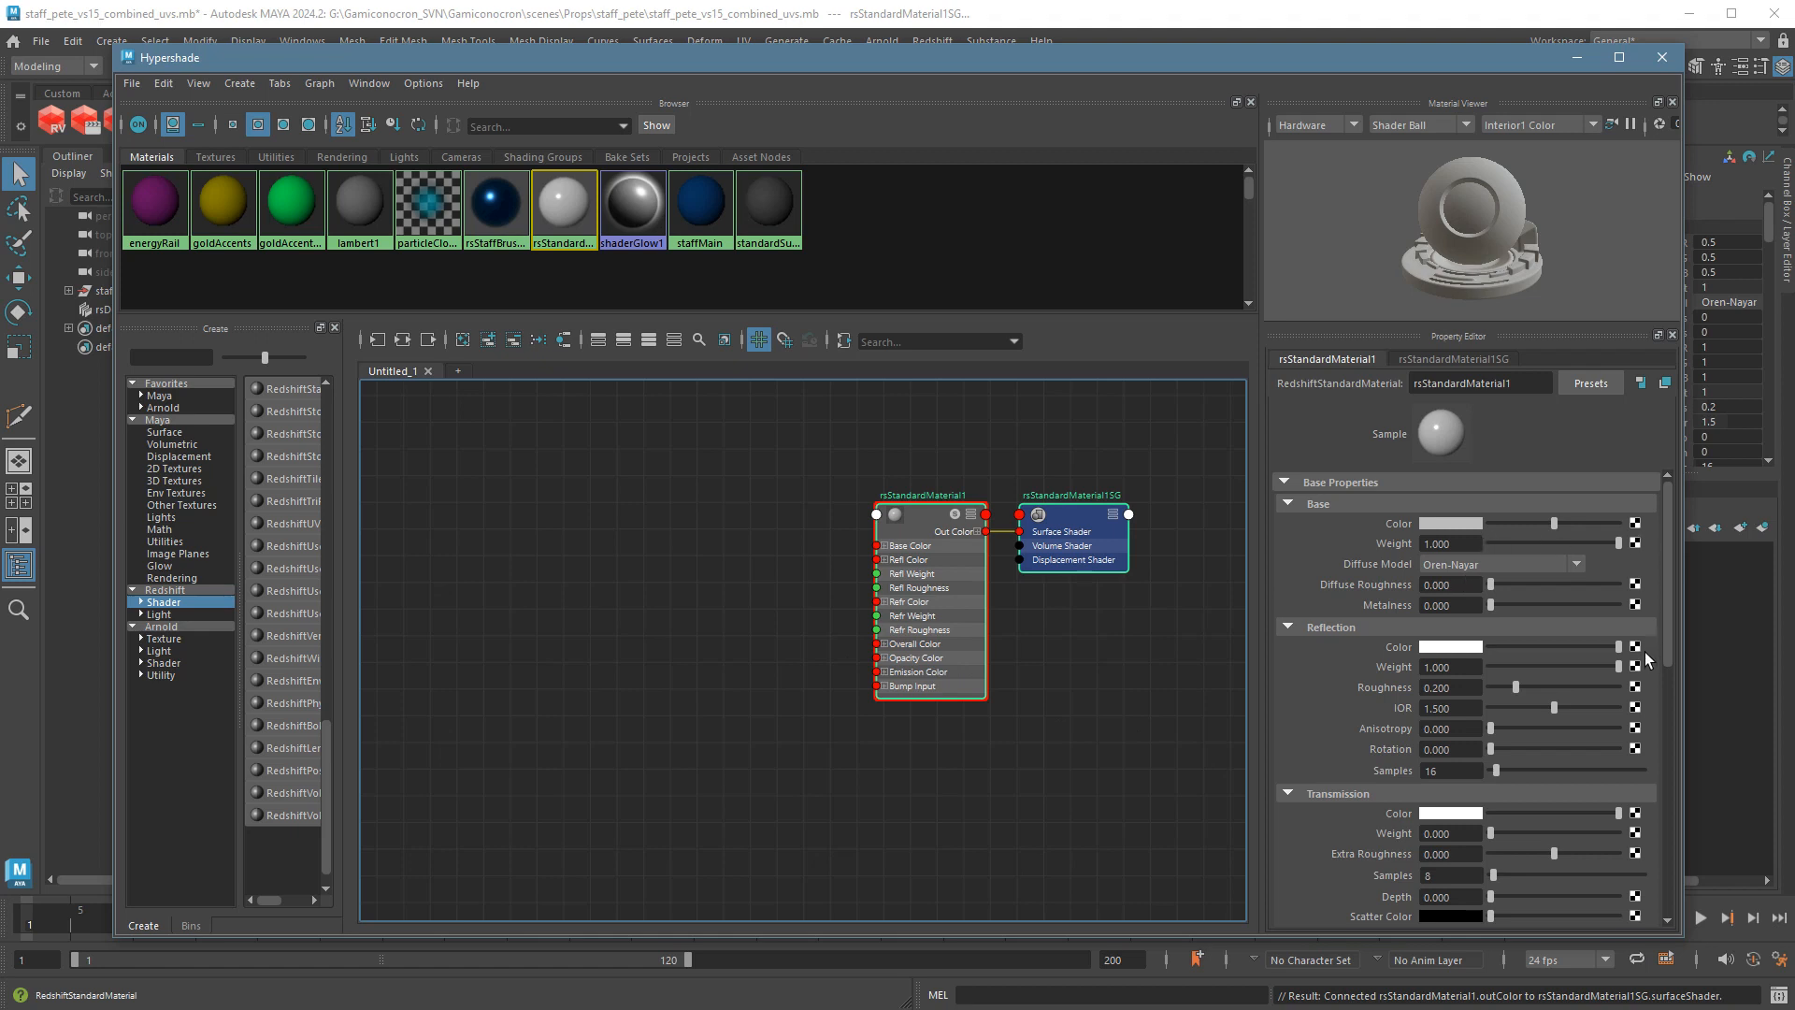
pyautogui.click(733, 676)
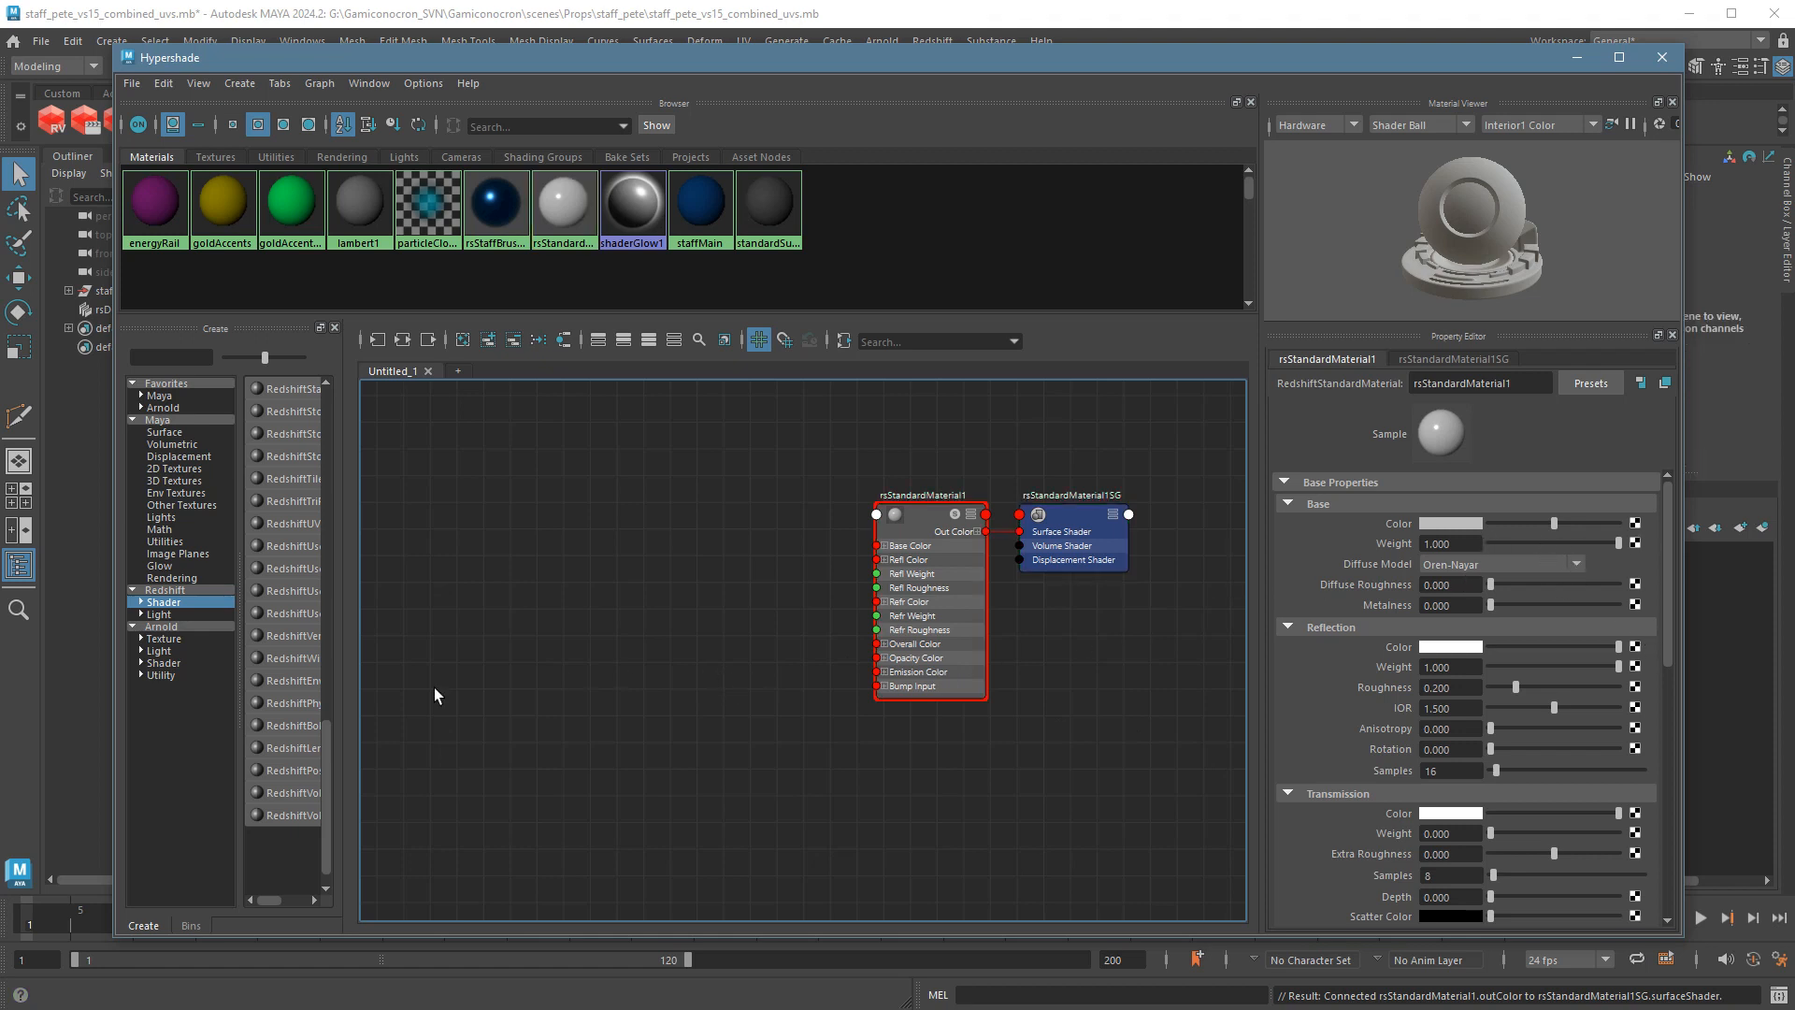
# Switch to File Explorer, open the sourceimages/Pete Staff/Redshift 04 bumpTex folder, and position its window so the Hypershade graph stays accessible.
pyautogui.click(227, 1009)
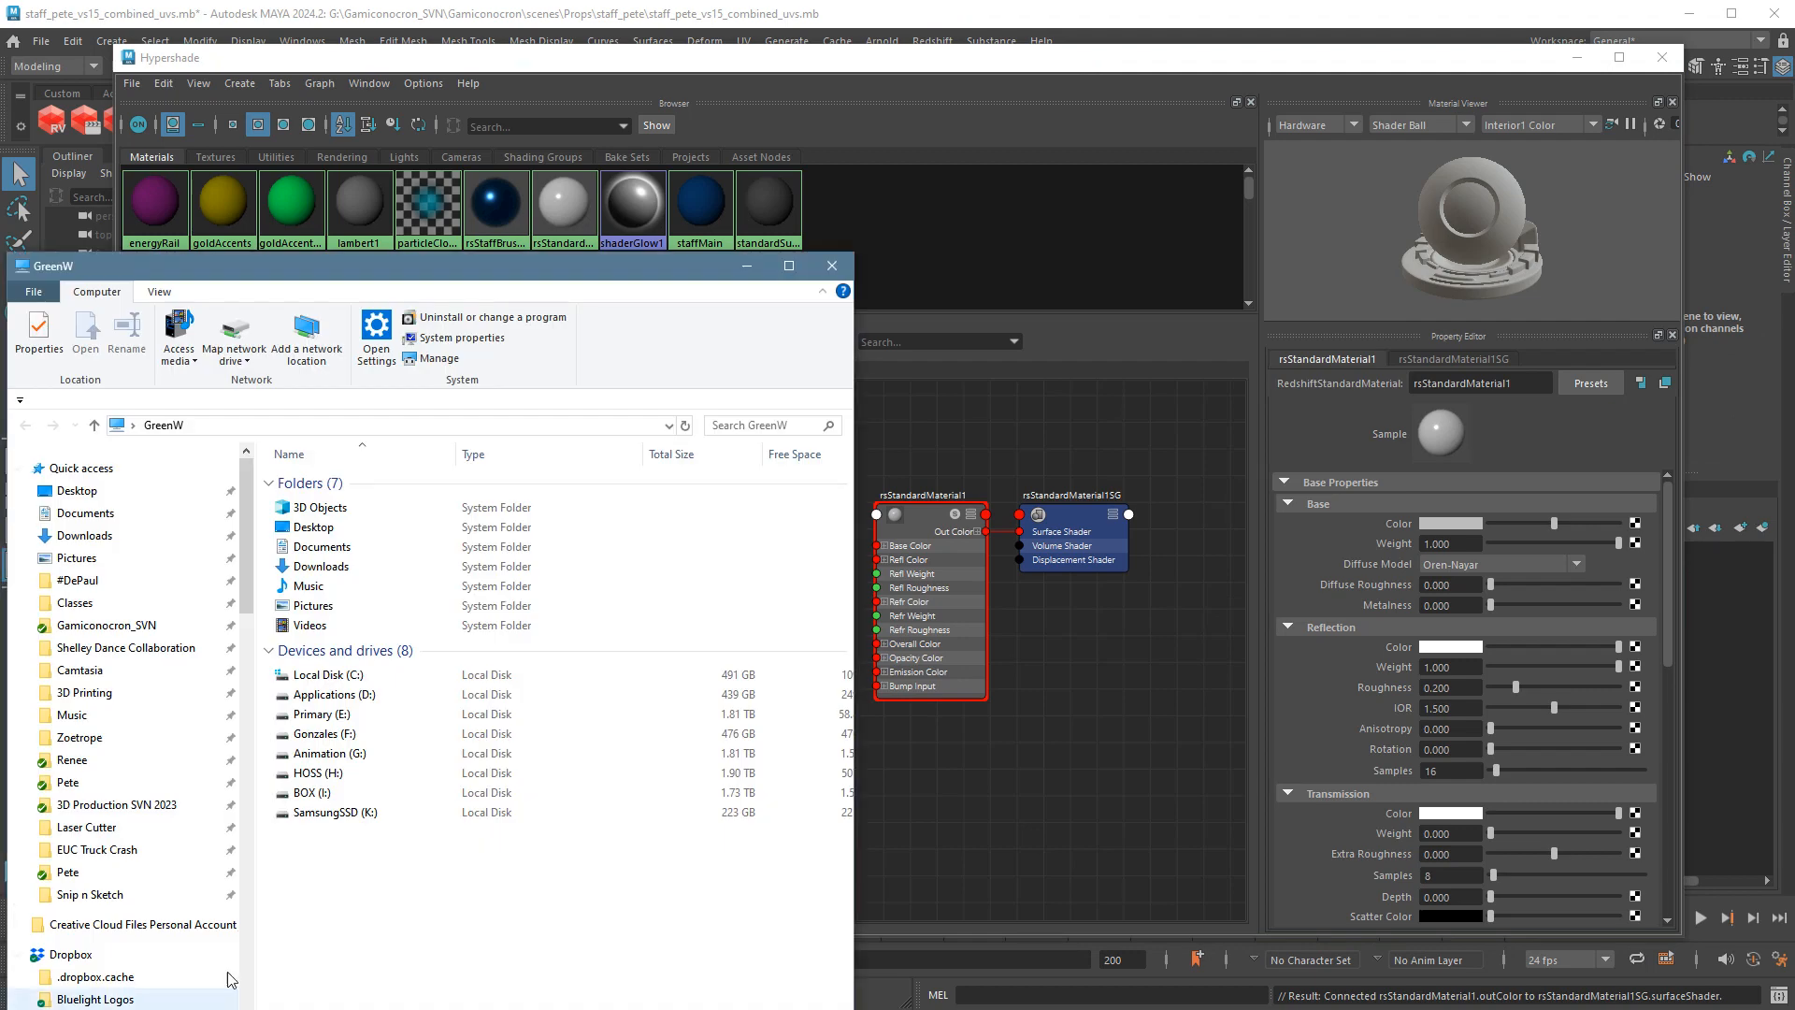
pyautogui.moveTo(422, 276); pyautogui.dragTo(321, 262)
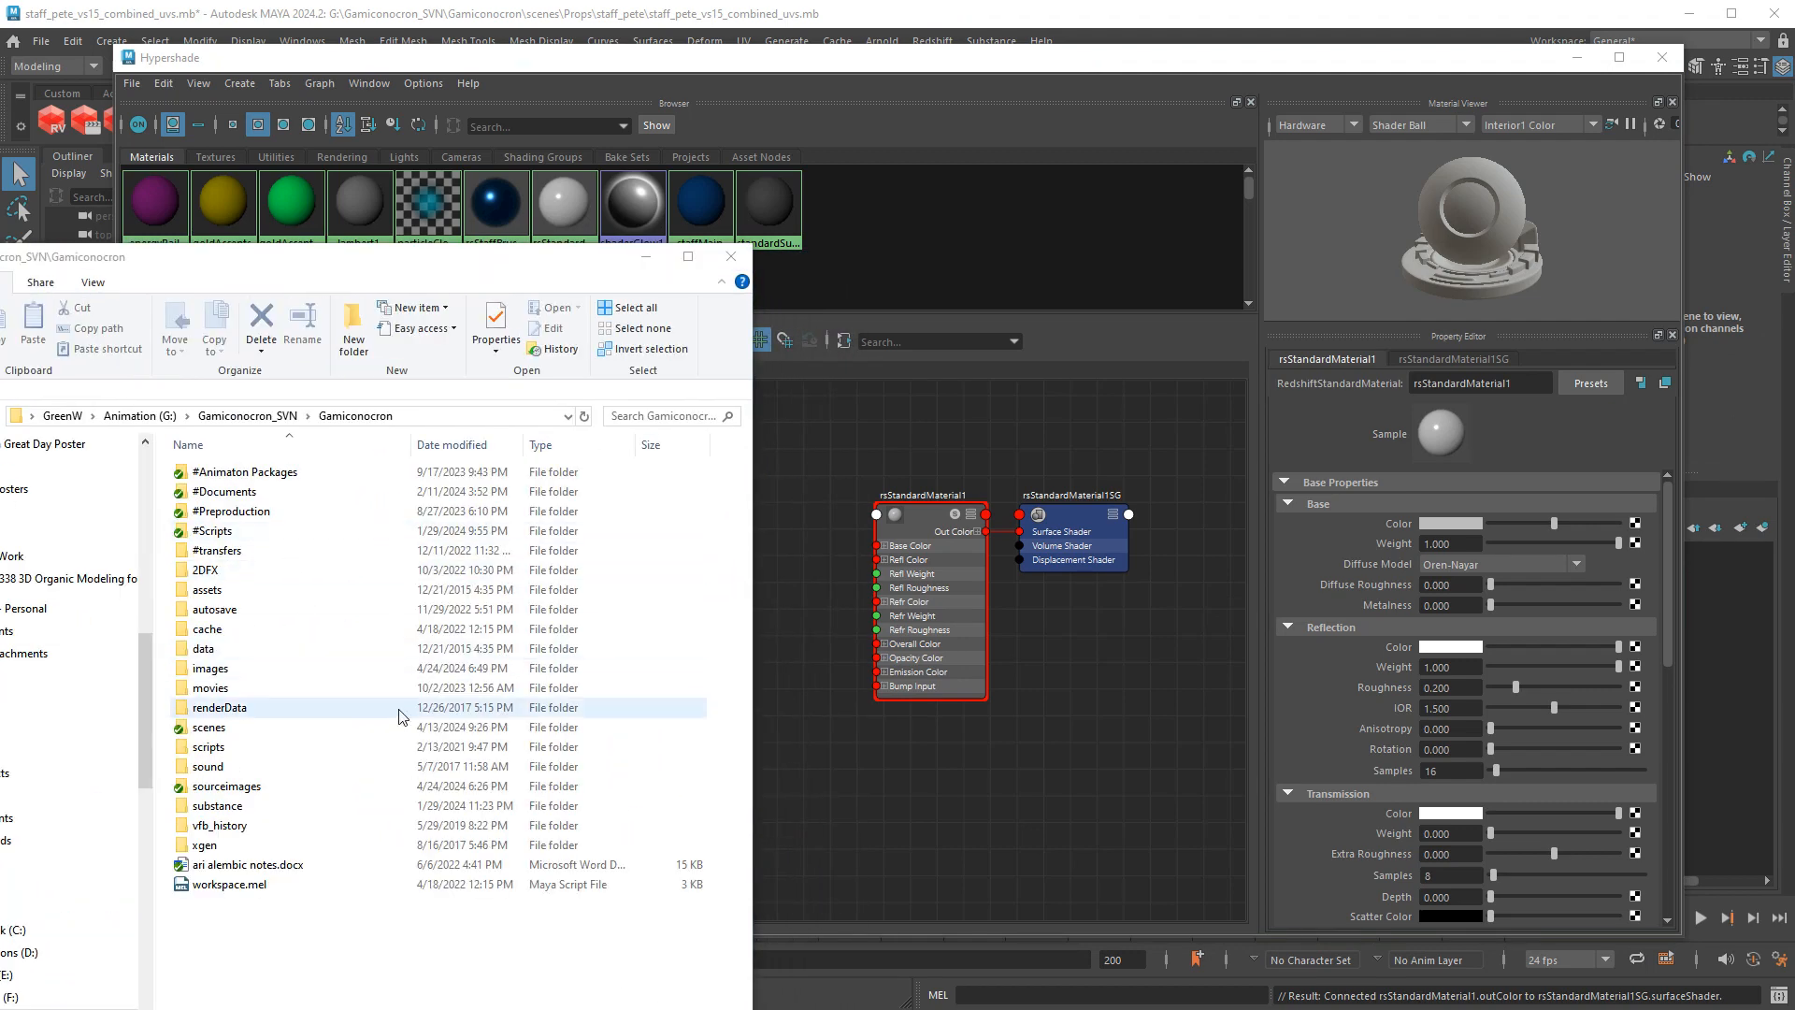
pyautogui.doubleClick(208, 788)
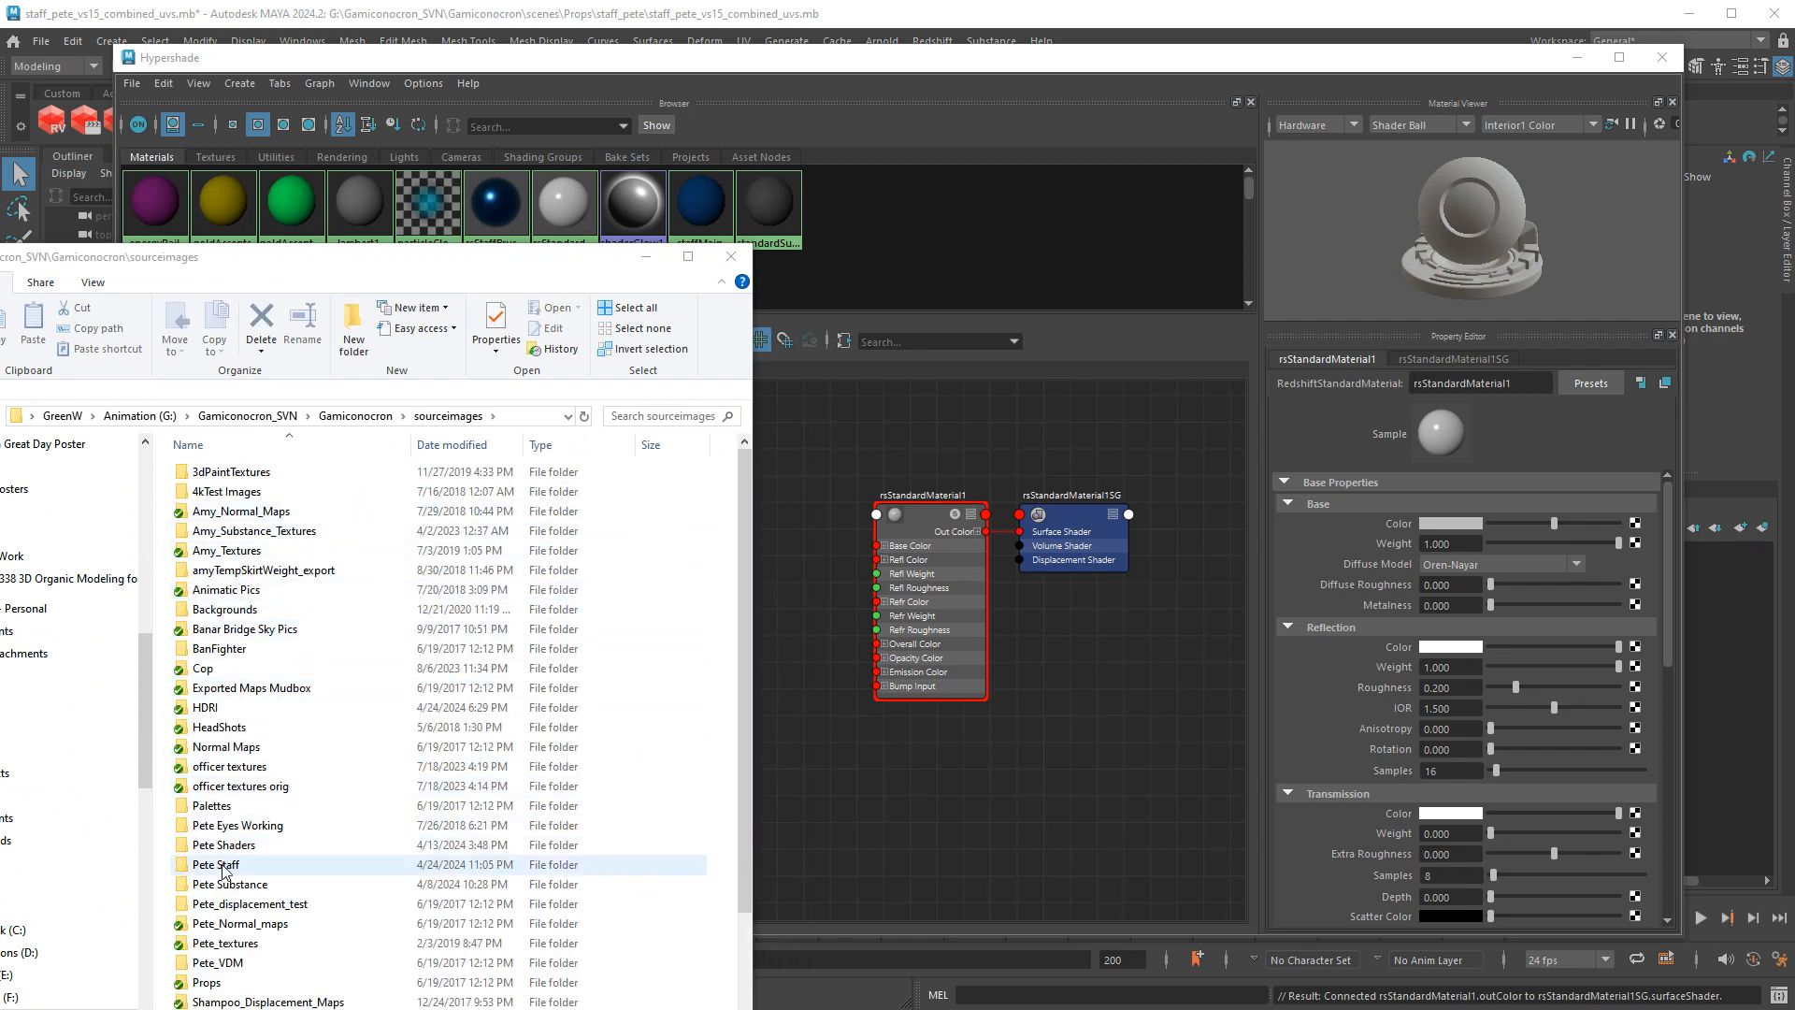
pyautogui.doubleClick(221, 868)
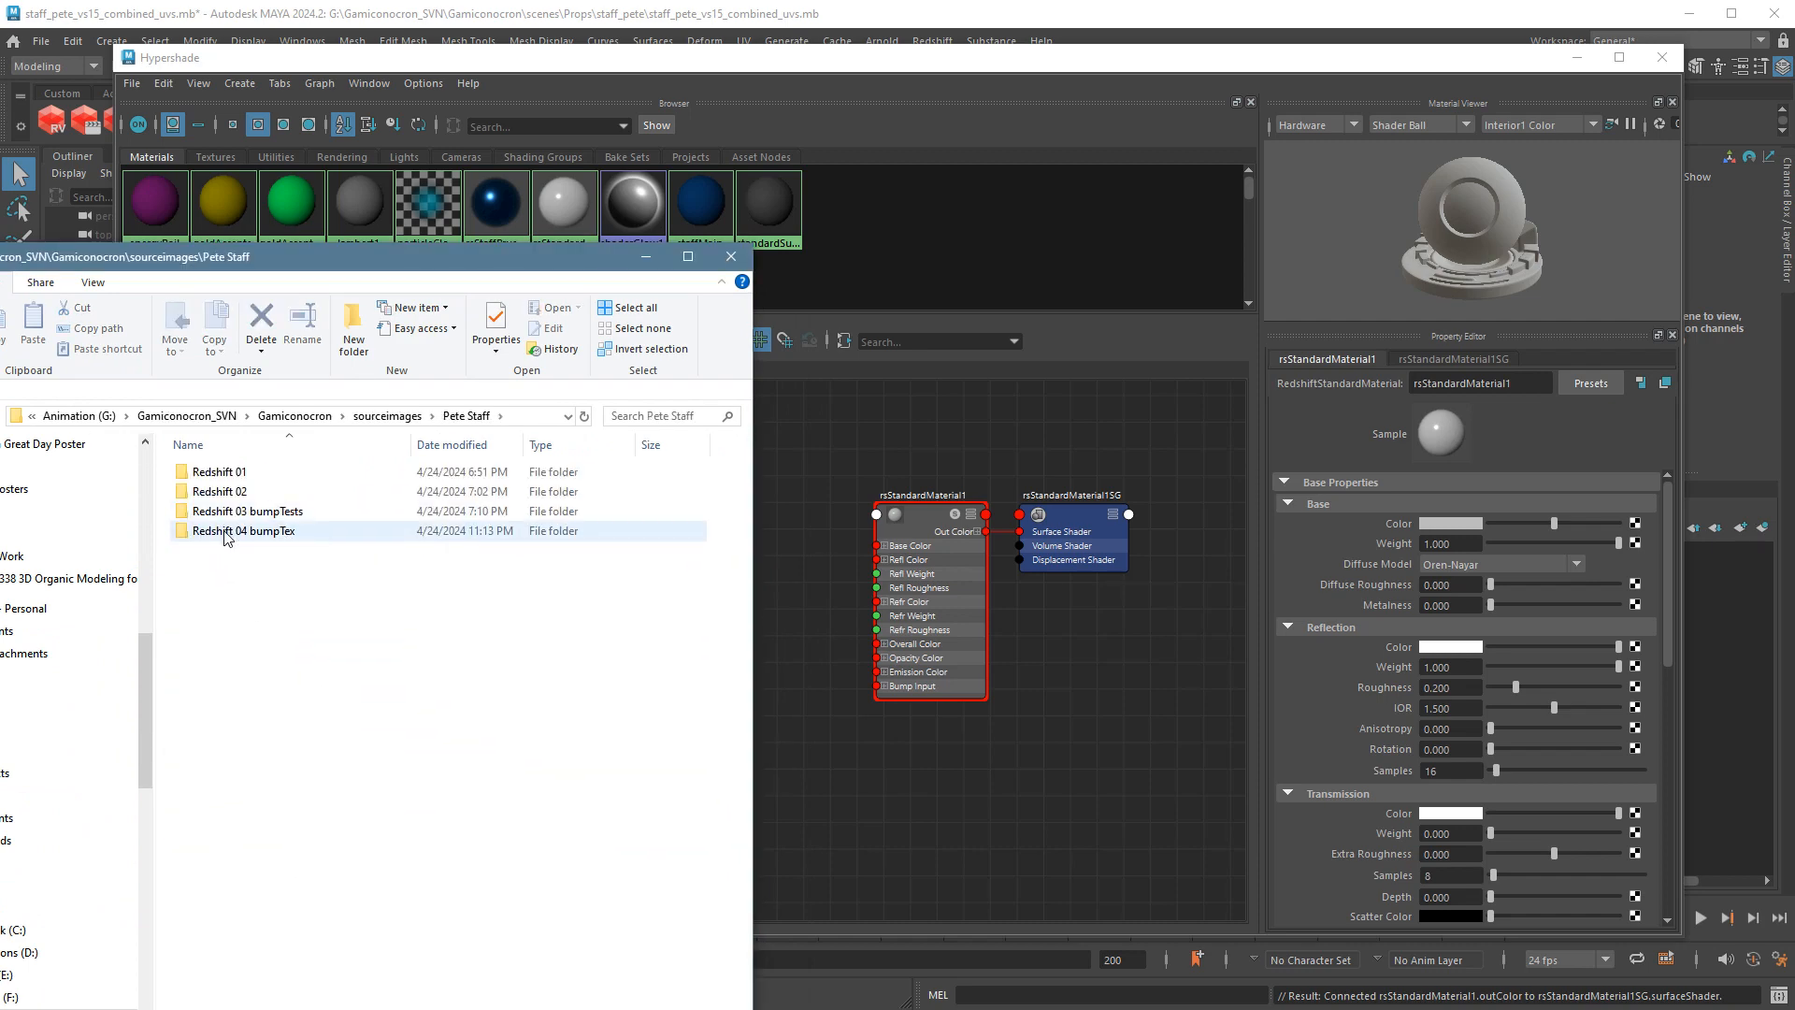
pyautogui.doubleClick(224, 530)
pyautogui.moveTo(362, 283); pyautogui.dragTo(354, 263)
pyautogui.moveTo(329, 425); pyautogui.dragTo(480, 426)
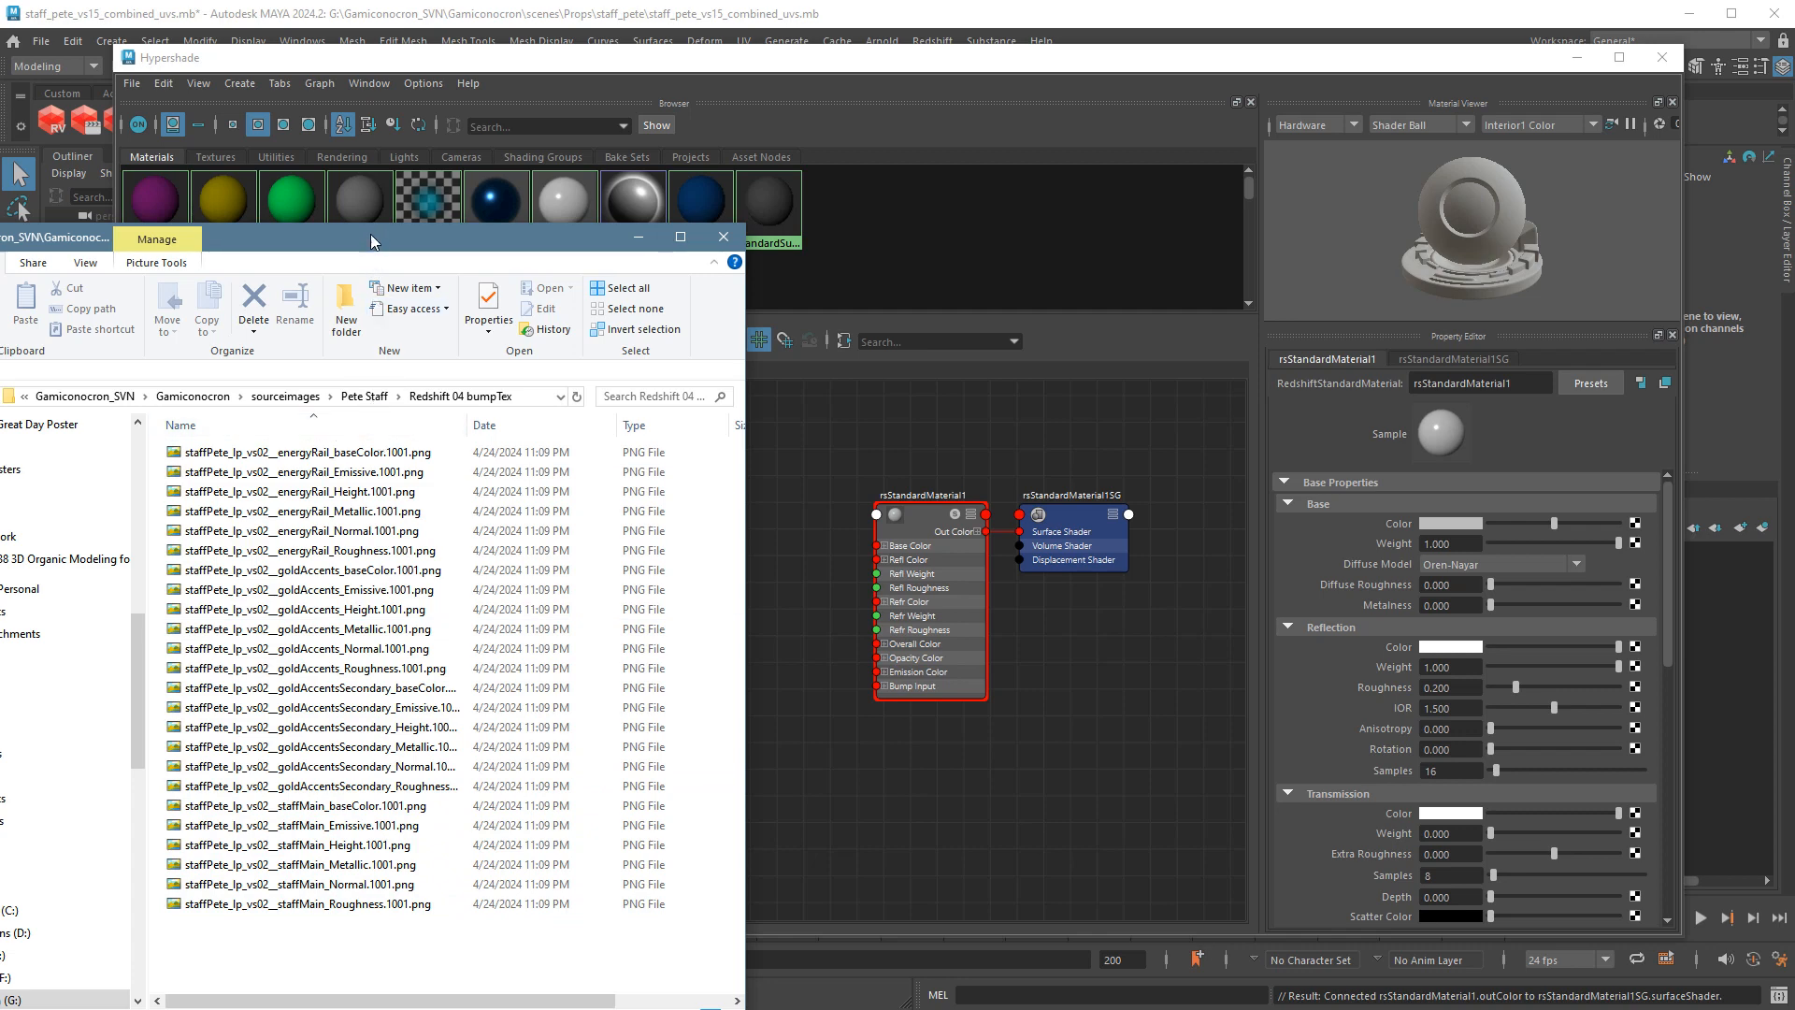
pyautogui.moveTo(368, 239); pyautogui.dragTo(146, 151)
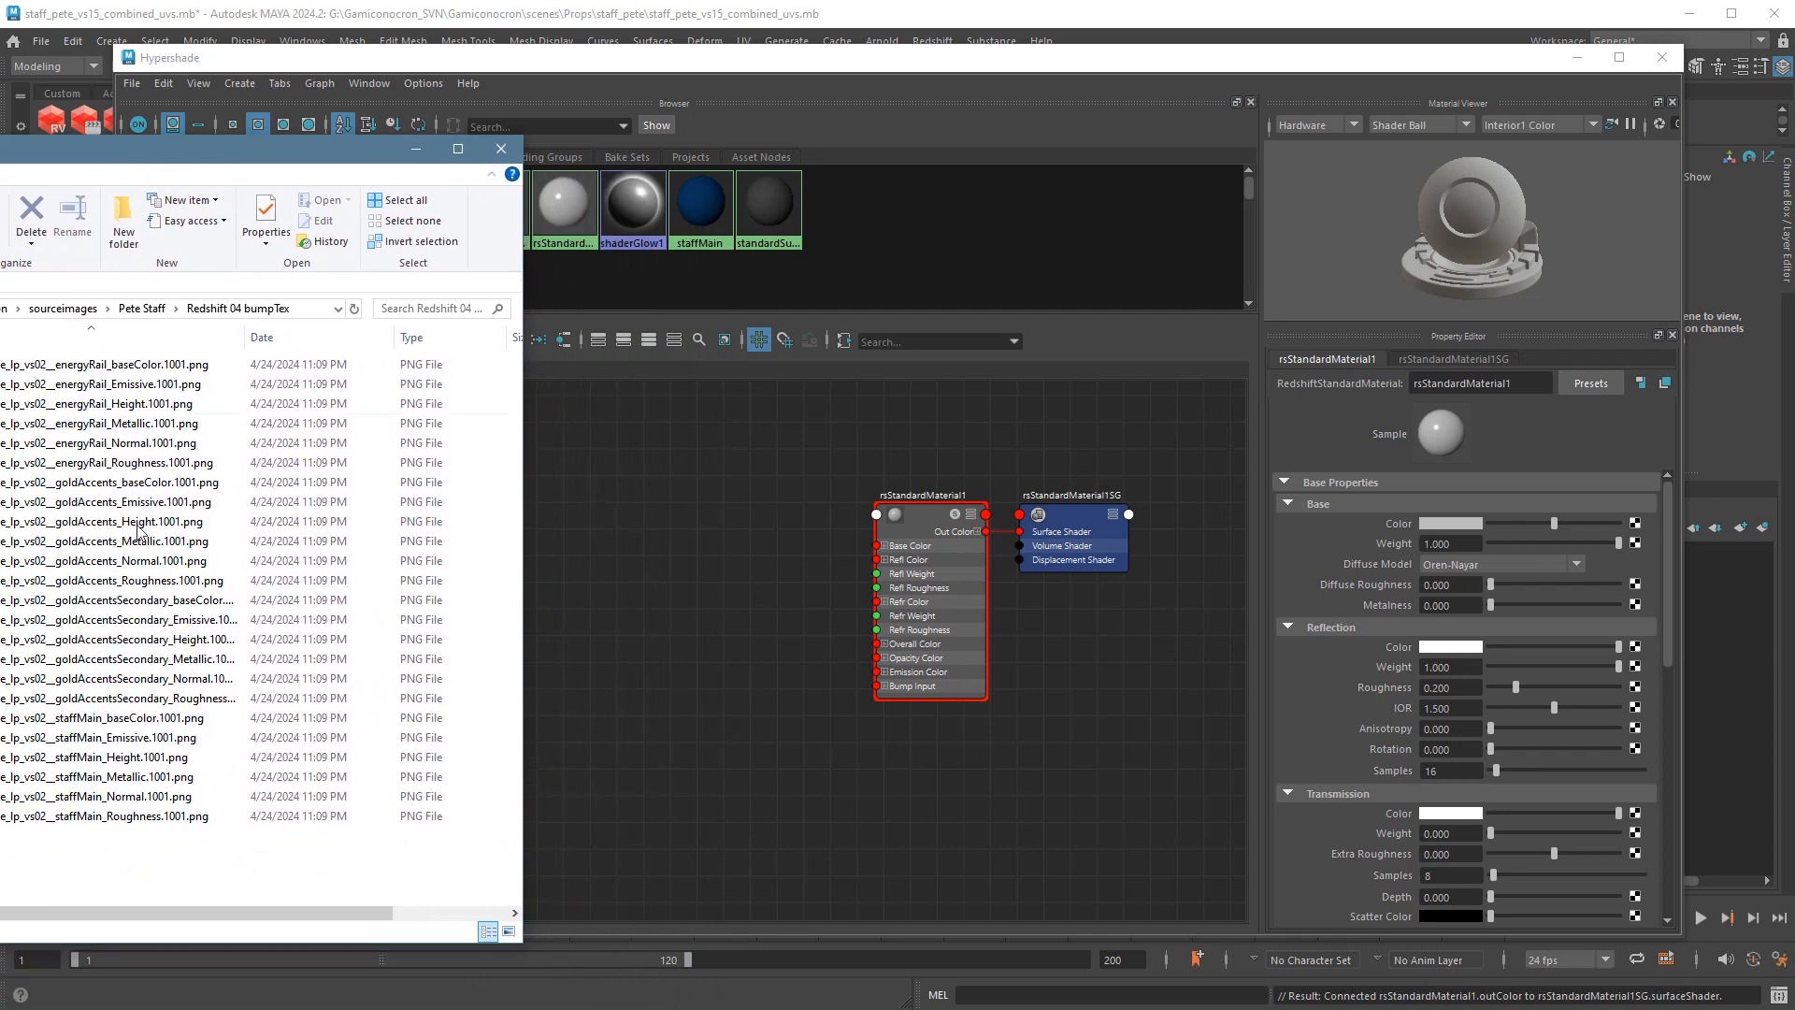
# Import the six staffMain textures, from baseColor to Roughness, into the Hypershade graph and minimize the file browser.
pyautogui.click(119, 722)
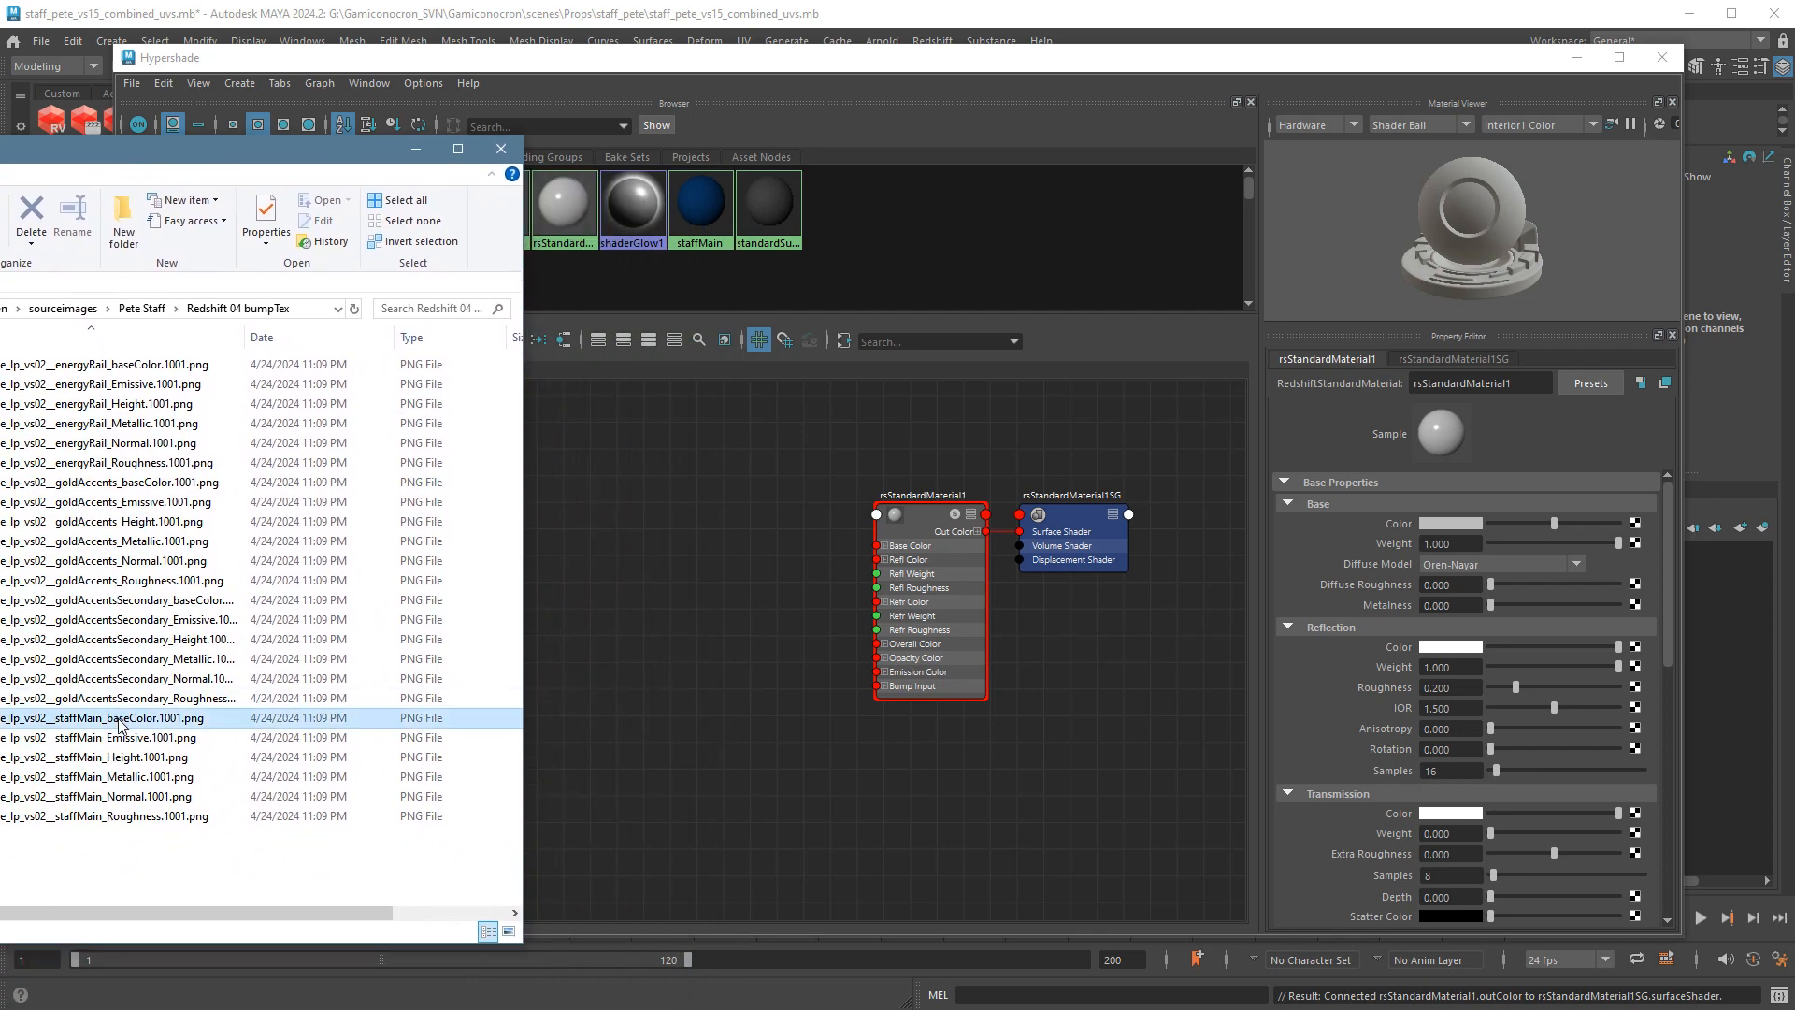
pyautogui.keyDown('shift'); pyautogui.click(136, 818); pyautogui.keyUp('shift')
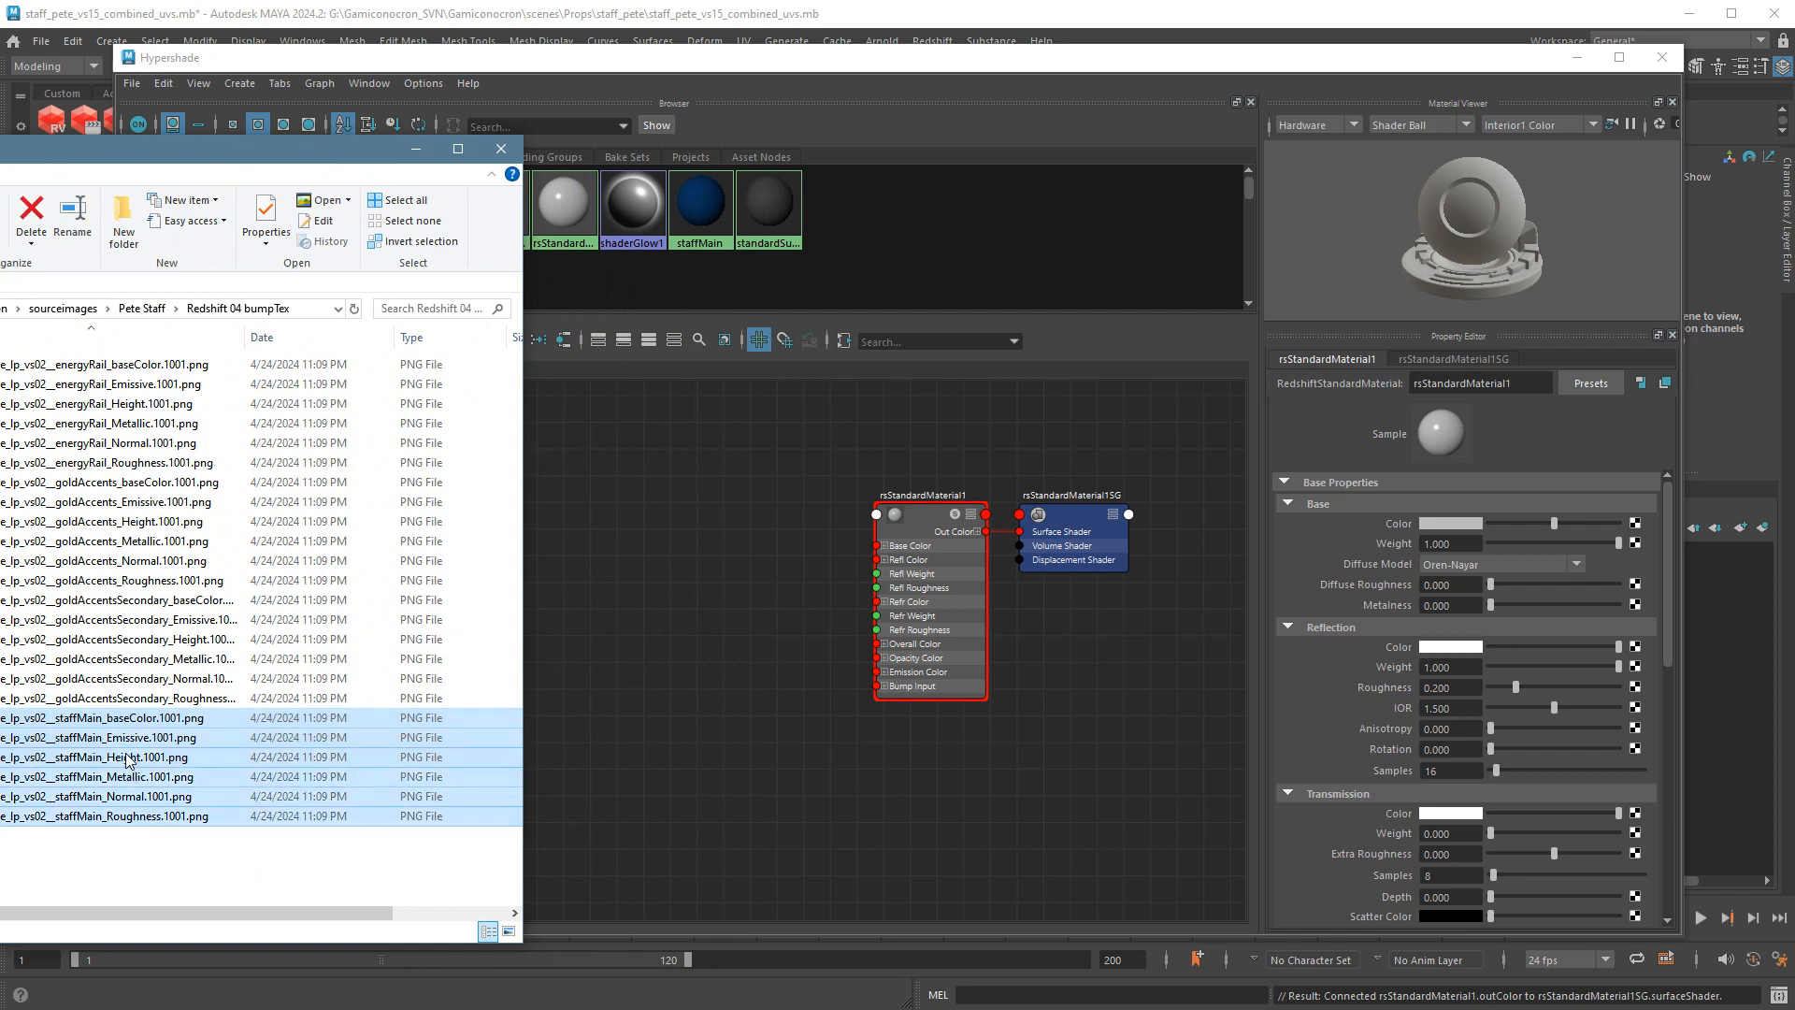
pyautogui.moveTo(114, 760); pyautogui.dragTo(636, 787)
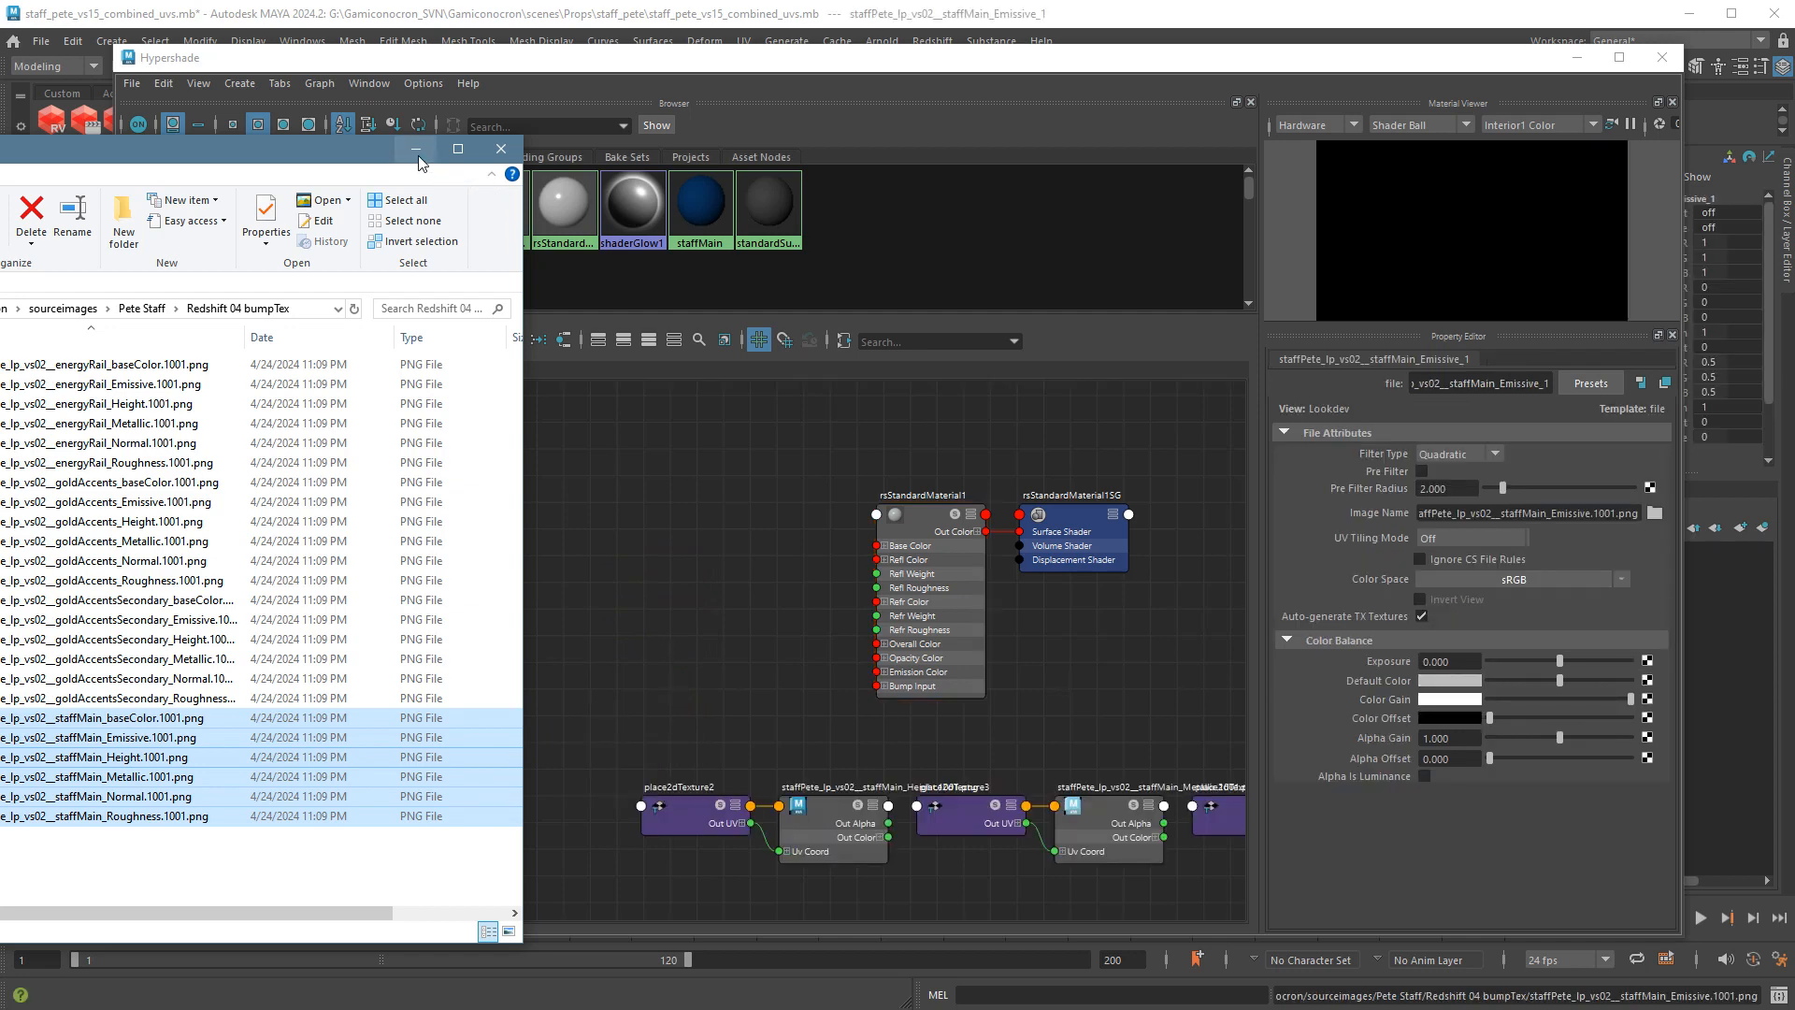
pyautogui.click(416, 149)
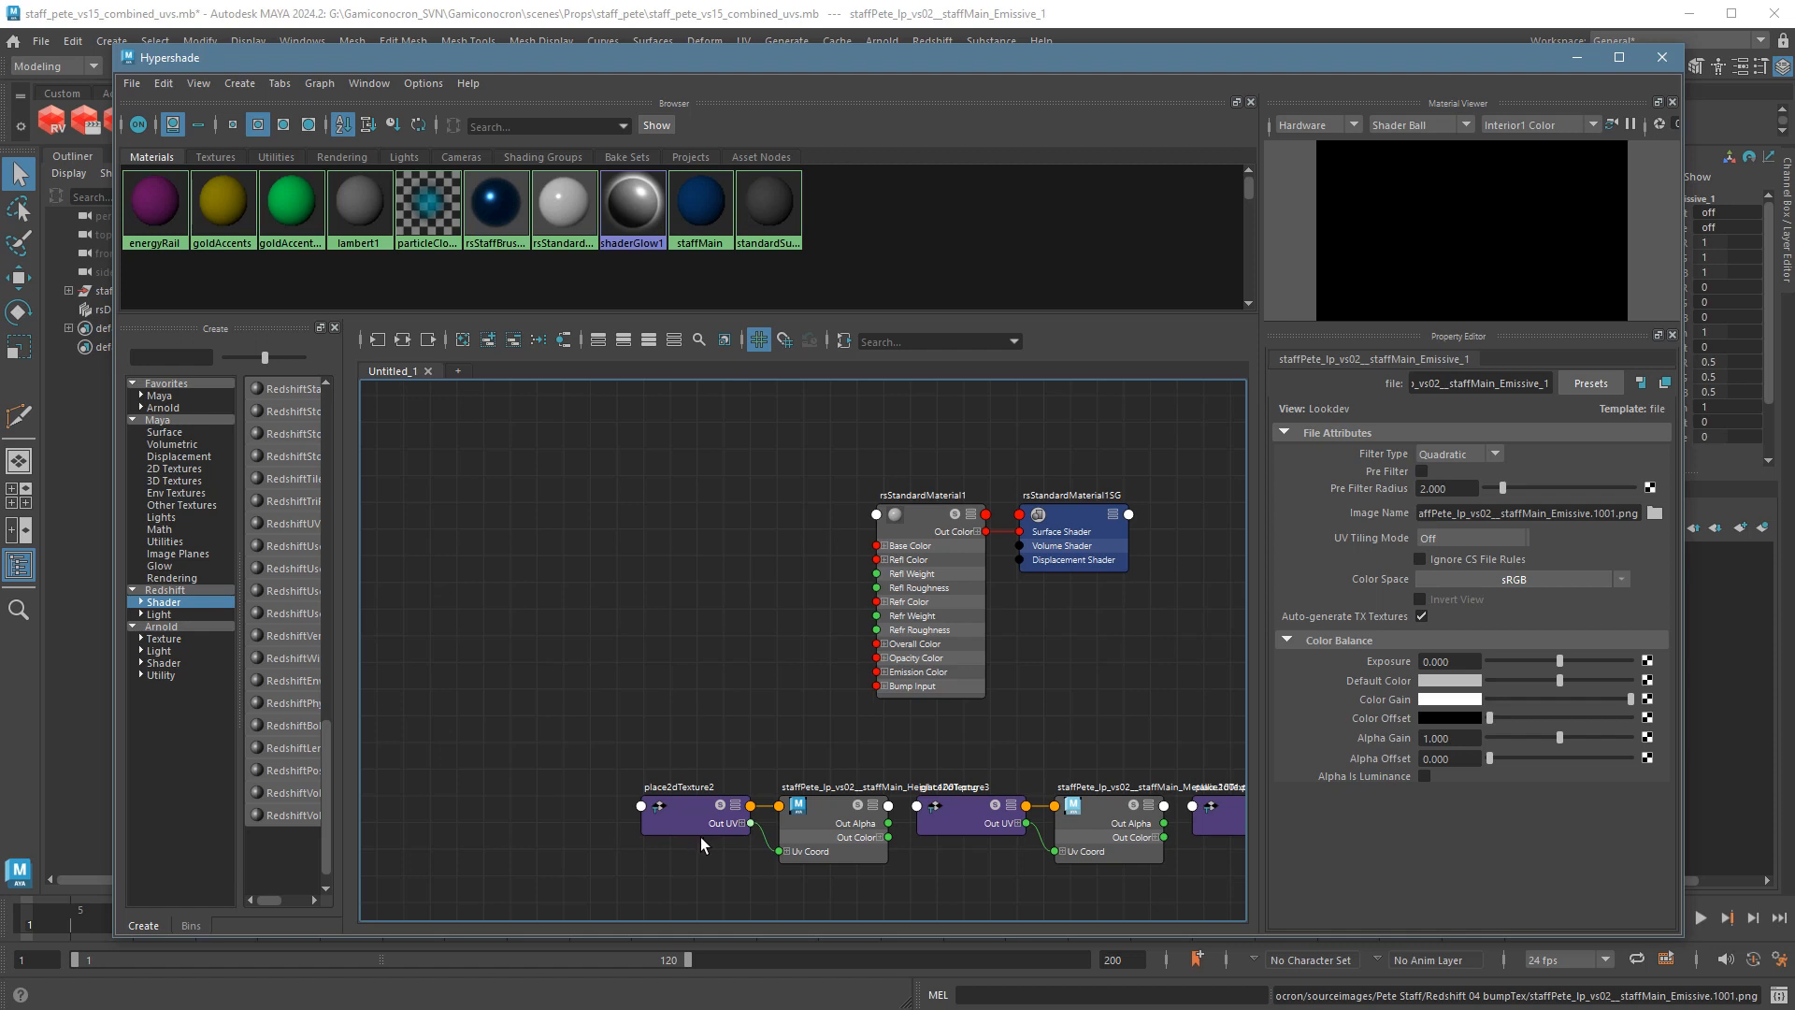
# Move the Height and Metallic texture nodes with their placement nodes left of the standard material, with Metallic above Height.
pyautogui.click(859, 844)
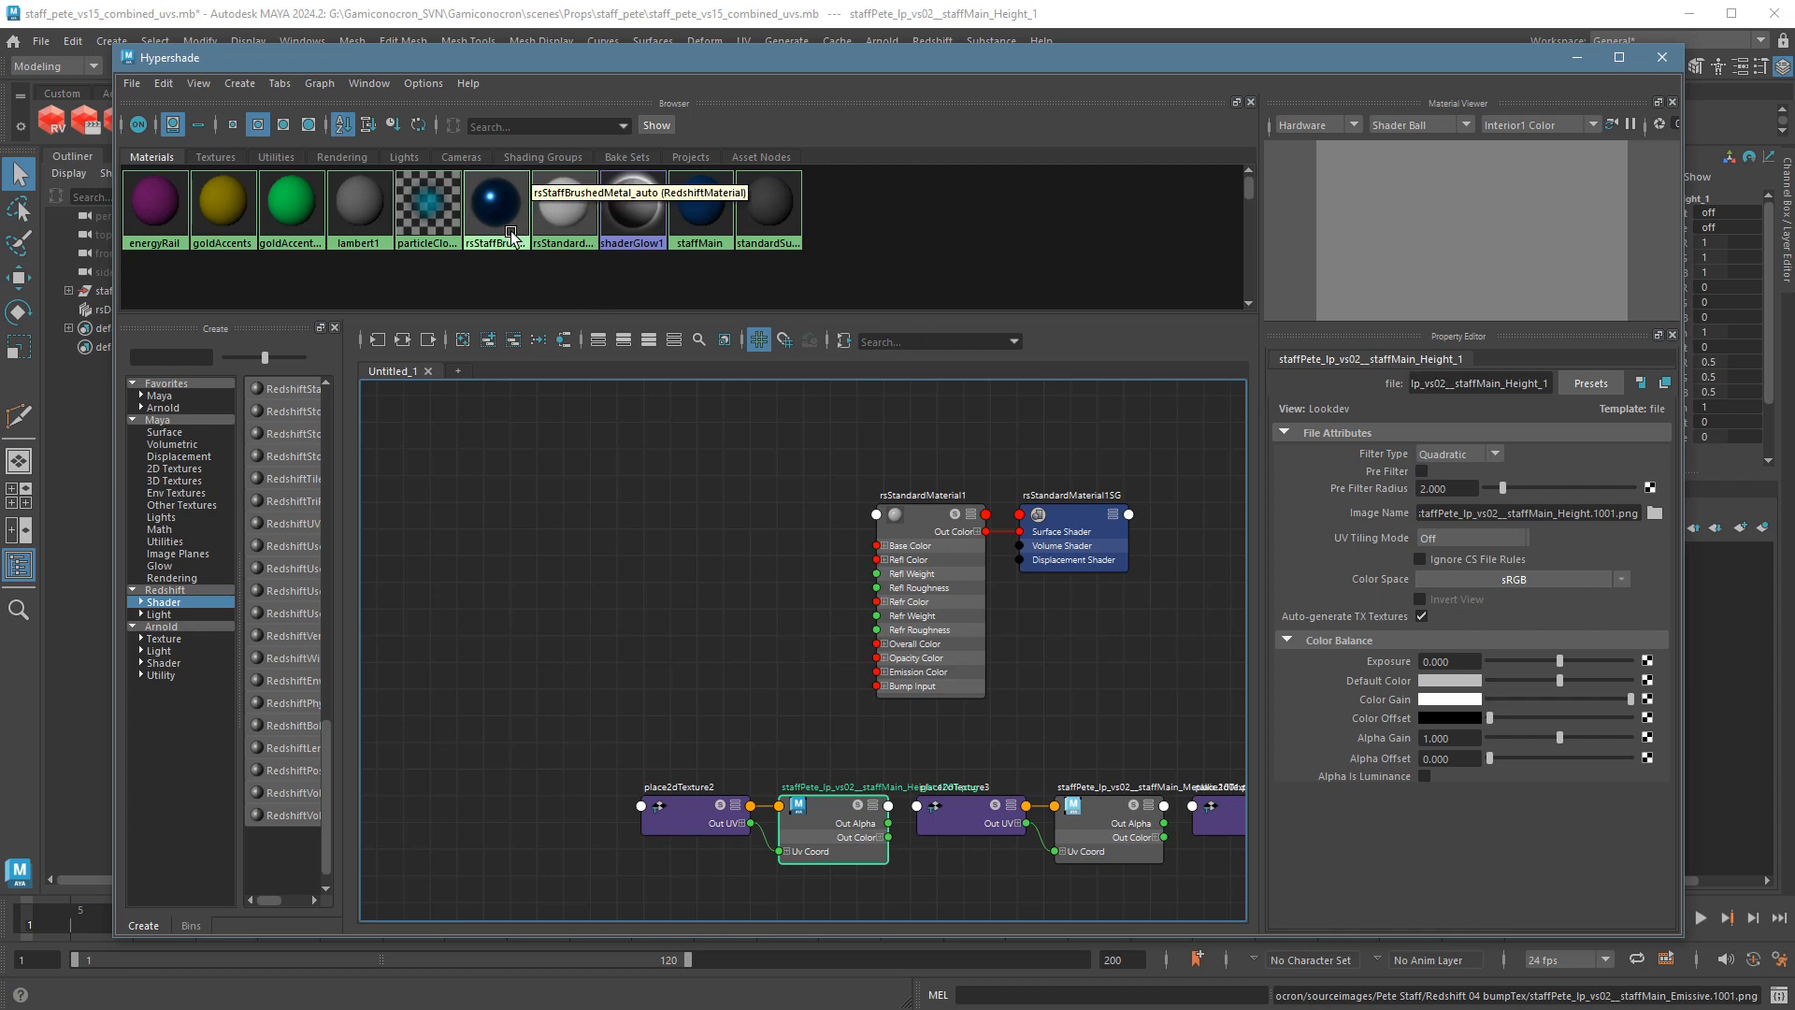
pyautogui.moveTo(581, 709); pyautogui.dragTo(673, 613)
pyautogui.click(677, 603)
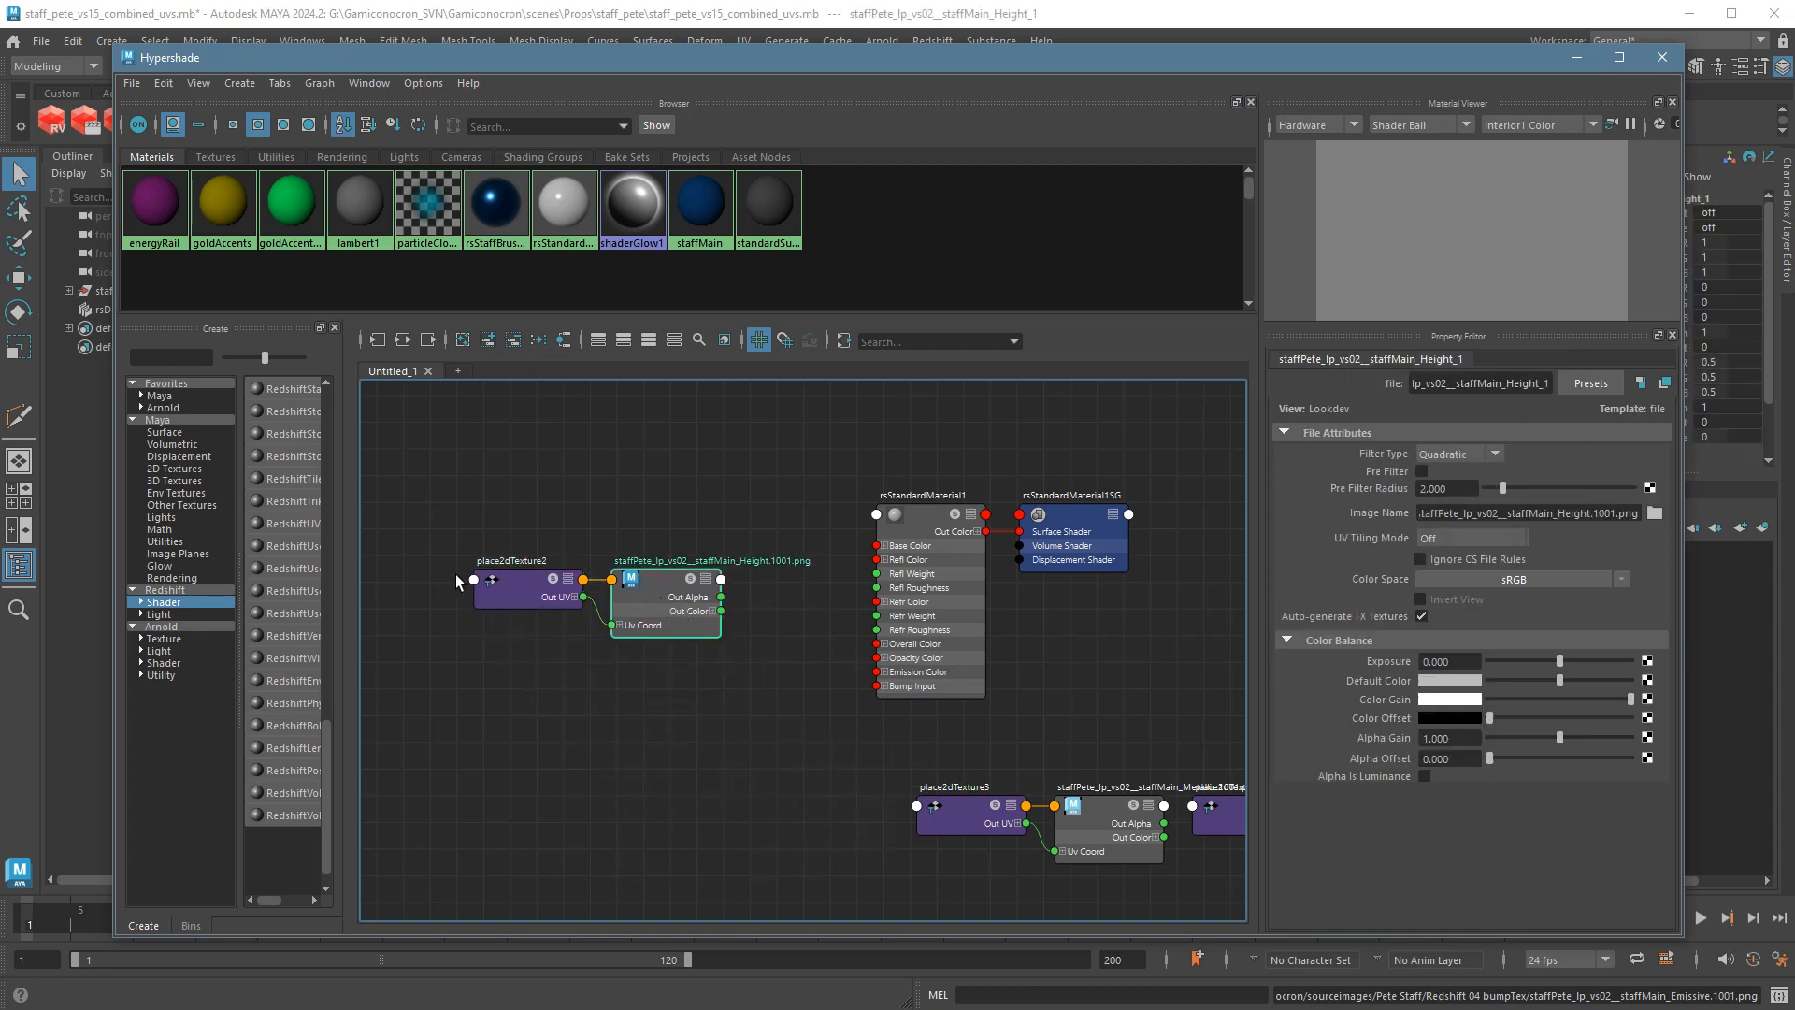
pyautogui.moveTo(413, 525); pyautogui.dragTo(595, 637)
pyautogui.moveTo(518, 517); pyautogui.dragTo(662, 744)
pyautogui.moveTo(931, 774); pyautogui.dragTo(698, 619)
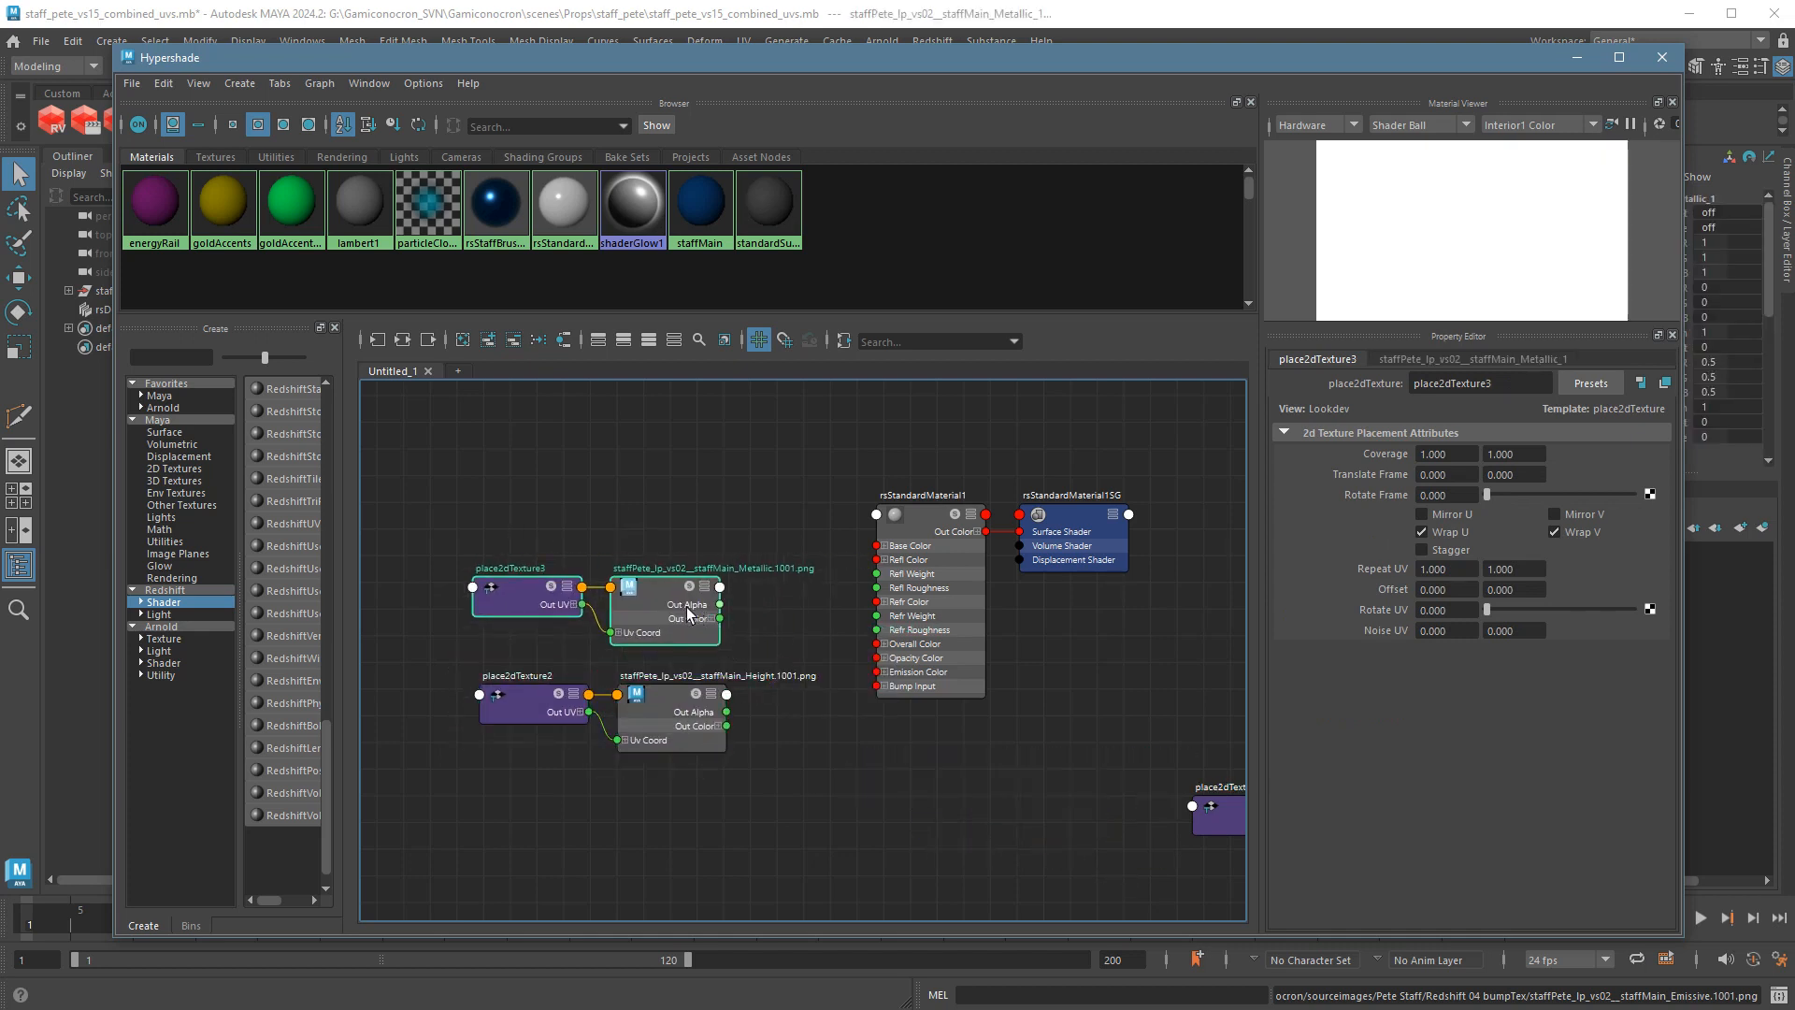
# Move the Normal texture node and its placement node above the Metallic pair.
pyautogui.click(1070, 822)
pyautogui.keyDown('alt'); pyautogui.moveTo(1070, 821); pyautogui.dragTo(896, 805, button='middle'); pyautogui.keyUp('alt')
pyautogui.keyDown('alt'); pyautogui.moveTo(973, 806); pyautogui.dragTo(912, 802, button='right'); pyautogui.keyUp('alt')
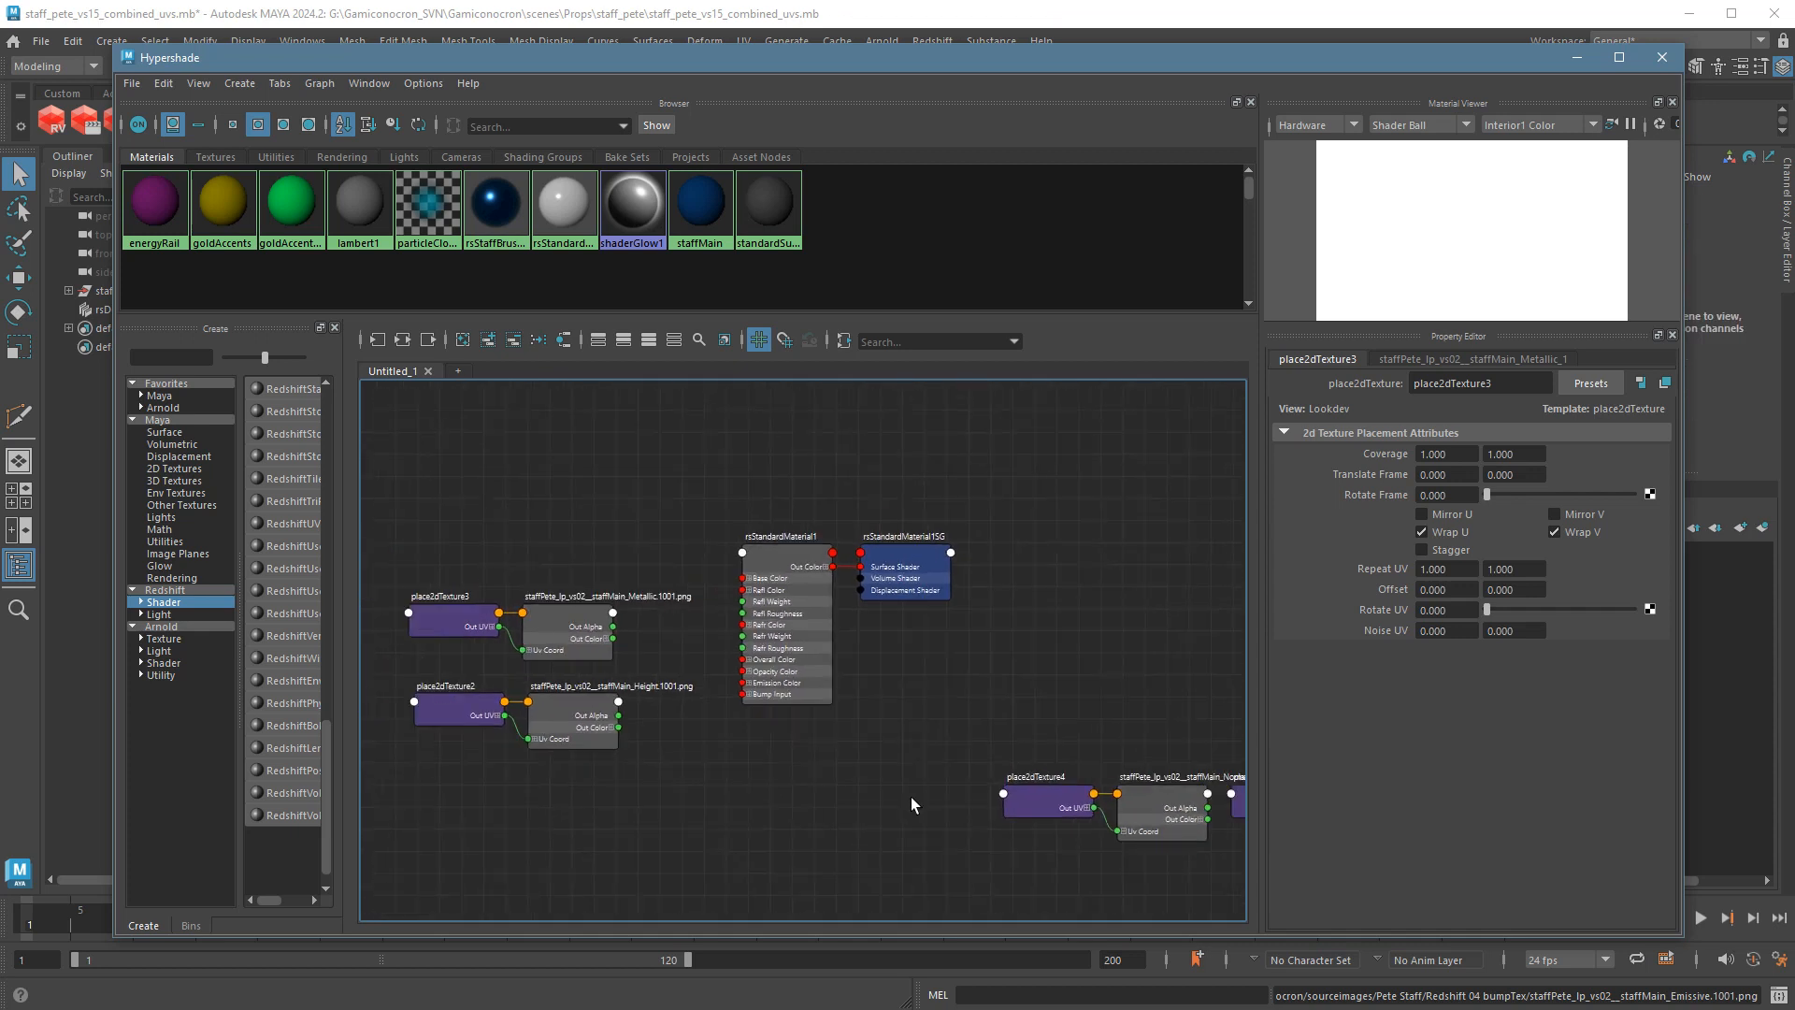
pyautogui.moveTo(998, 777); pyautogui.dragTo(568, 561)
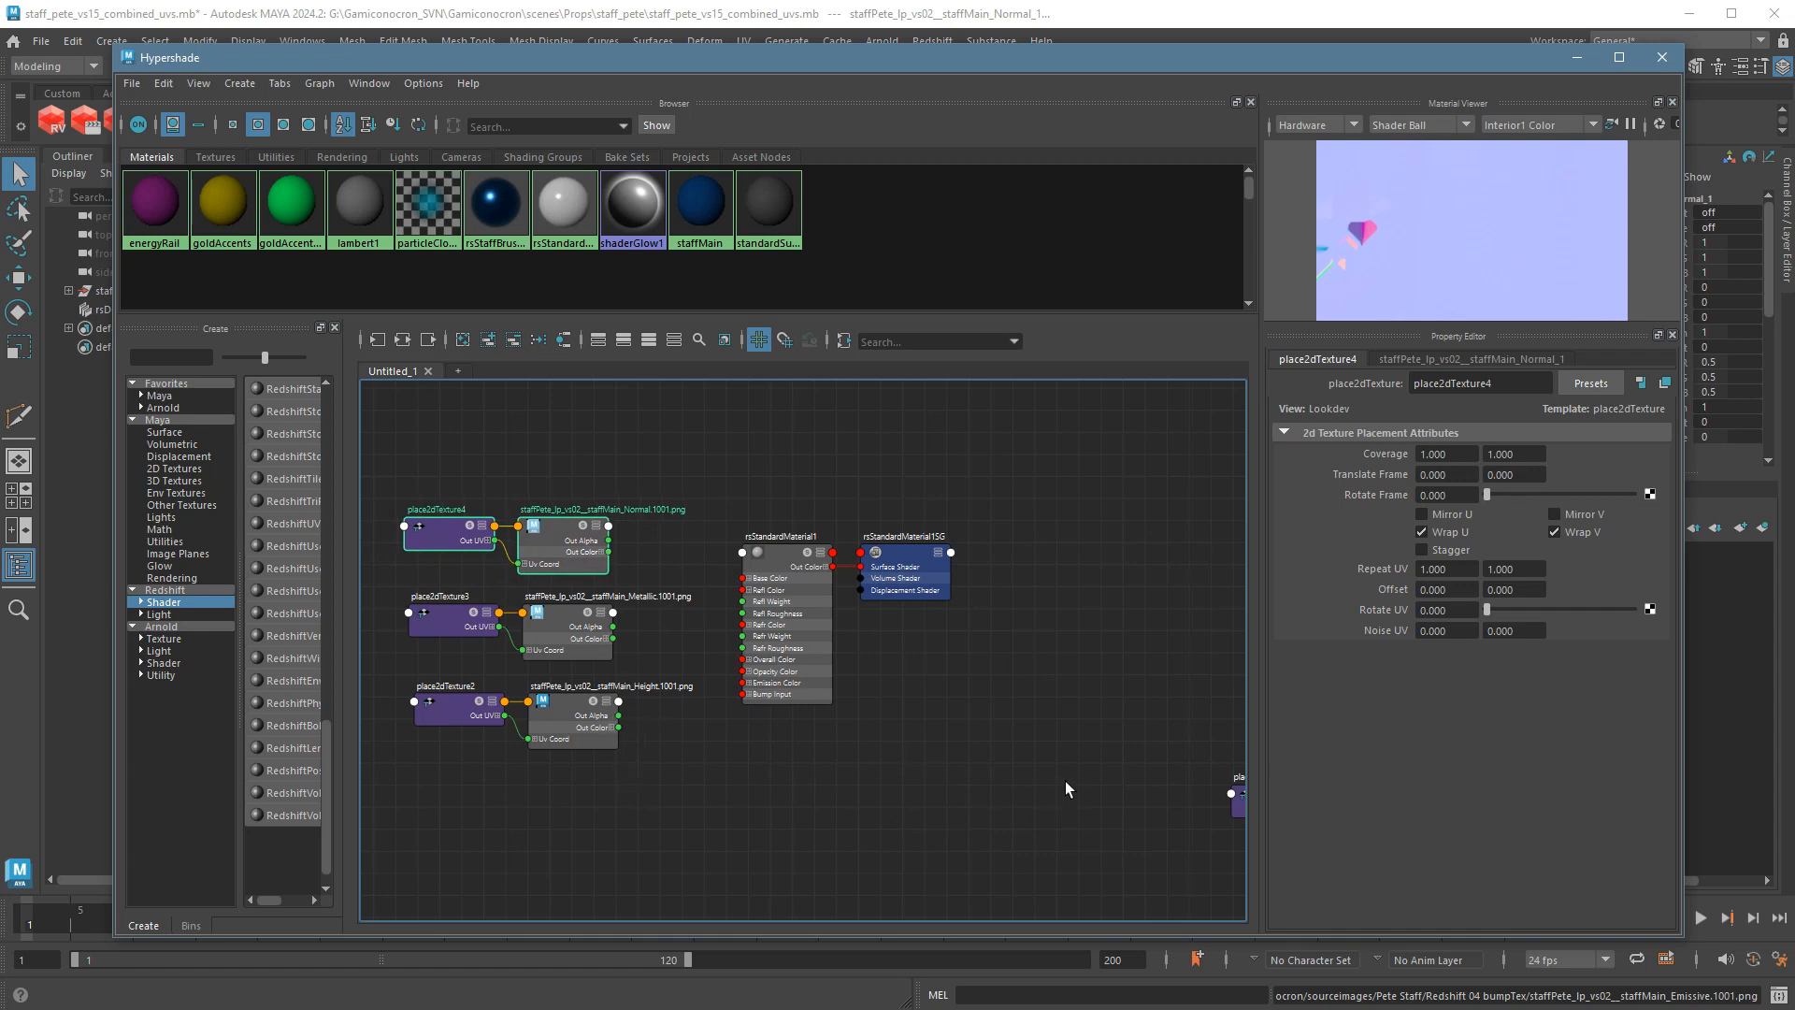
# Move the Roughness texture node and its placement node below the Height pair.
pyautogui.keyDown('alt'); pyautogui.moveTo(1066, 782); pyautogui.dragTo(878, 698, button='middle'); pyautogui.keyUp('alt')
pyautogui.moveTo(871, 688); pyautogui.dragTo(815, 787)
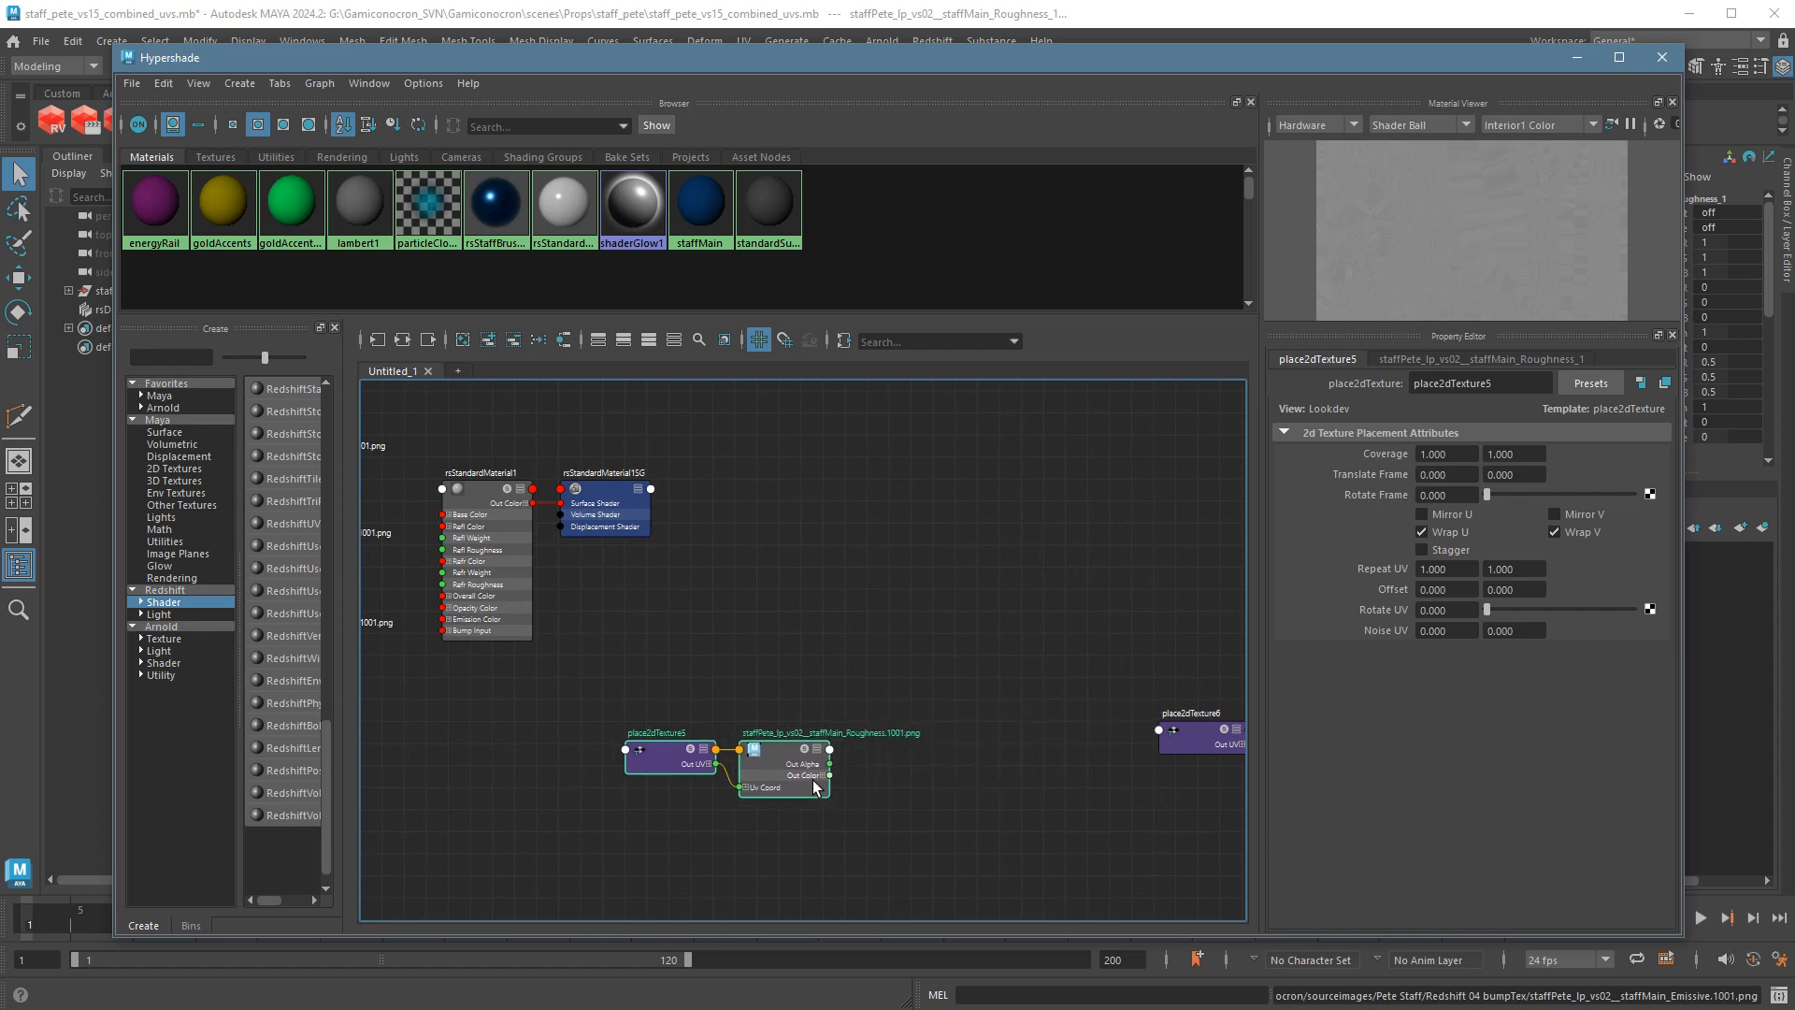
pyautogui.keyDown('alt'); pyautogui.moveTo(789, 644); pyautogui.dragTo(1170, 654, button='middle'); pyautogui.keyUp('alt')
pyautogui.moveTo(1180, 762); pyautogui.dragTo(679, 759)
# Move the baseColor and Emissive texture nodes with their placement nodes above the Normal pair.
pyautogui.keyDown('alt'); pyautogui.moveTo(1119, 754); pyautogui.dragTo(593, 765, button='middle'); pyautogui.keyUp('alt')
pyautogui.keyDown('alt'); pyautogui.moveTo(920, 769); pyautogui.dragTo(523, 750, button='middle'); pyautogui.keyUp('alt')
pyautogui.moveTo(563, 615); pyautogui.dragTo(1160, 818)
pyautogui.keyDown('alt'); pyautogui.moveTo(664, 621); pyautogui.dragTo(907, 567, button='middle'); pyautogui.keyUp('alt')
pyautogui.keyDown('alt'); pyautogui.moveTo(921, 570); pyautogui.dragTo(565, 590, button='right'); pyautogui.keyUp('alt')
pyautogui.keyDown('alt'); pyautogui.moveTo(915, 653); pyautogui.dragTo(1075, 732, button='right'); pyautogui.keyUp('alt')
pyautogui.moveTo(1075, 732)
pyautogui.keyDown('alt'); pyautogui.mouseDown(button='middle')
pyautogui.moveTo(515, 571)
pyautogui.moveTo(1009, 775)
pyautogui.mouseUp(button='middle'); pyautogui.keyUp('alt')
pyautogui.keyDown('alt'); pyautogui.moveTo(1009, 775); pyautogui.dragTo(946, 651, button='right'); pyautogui.keyUp('alt')
pyautogui.moveTo(924, 634); pyautogui.dragTo(1197, 737)
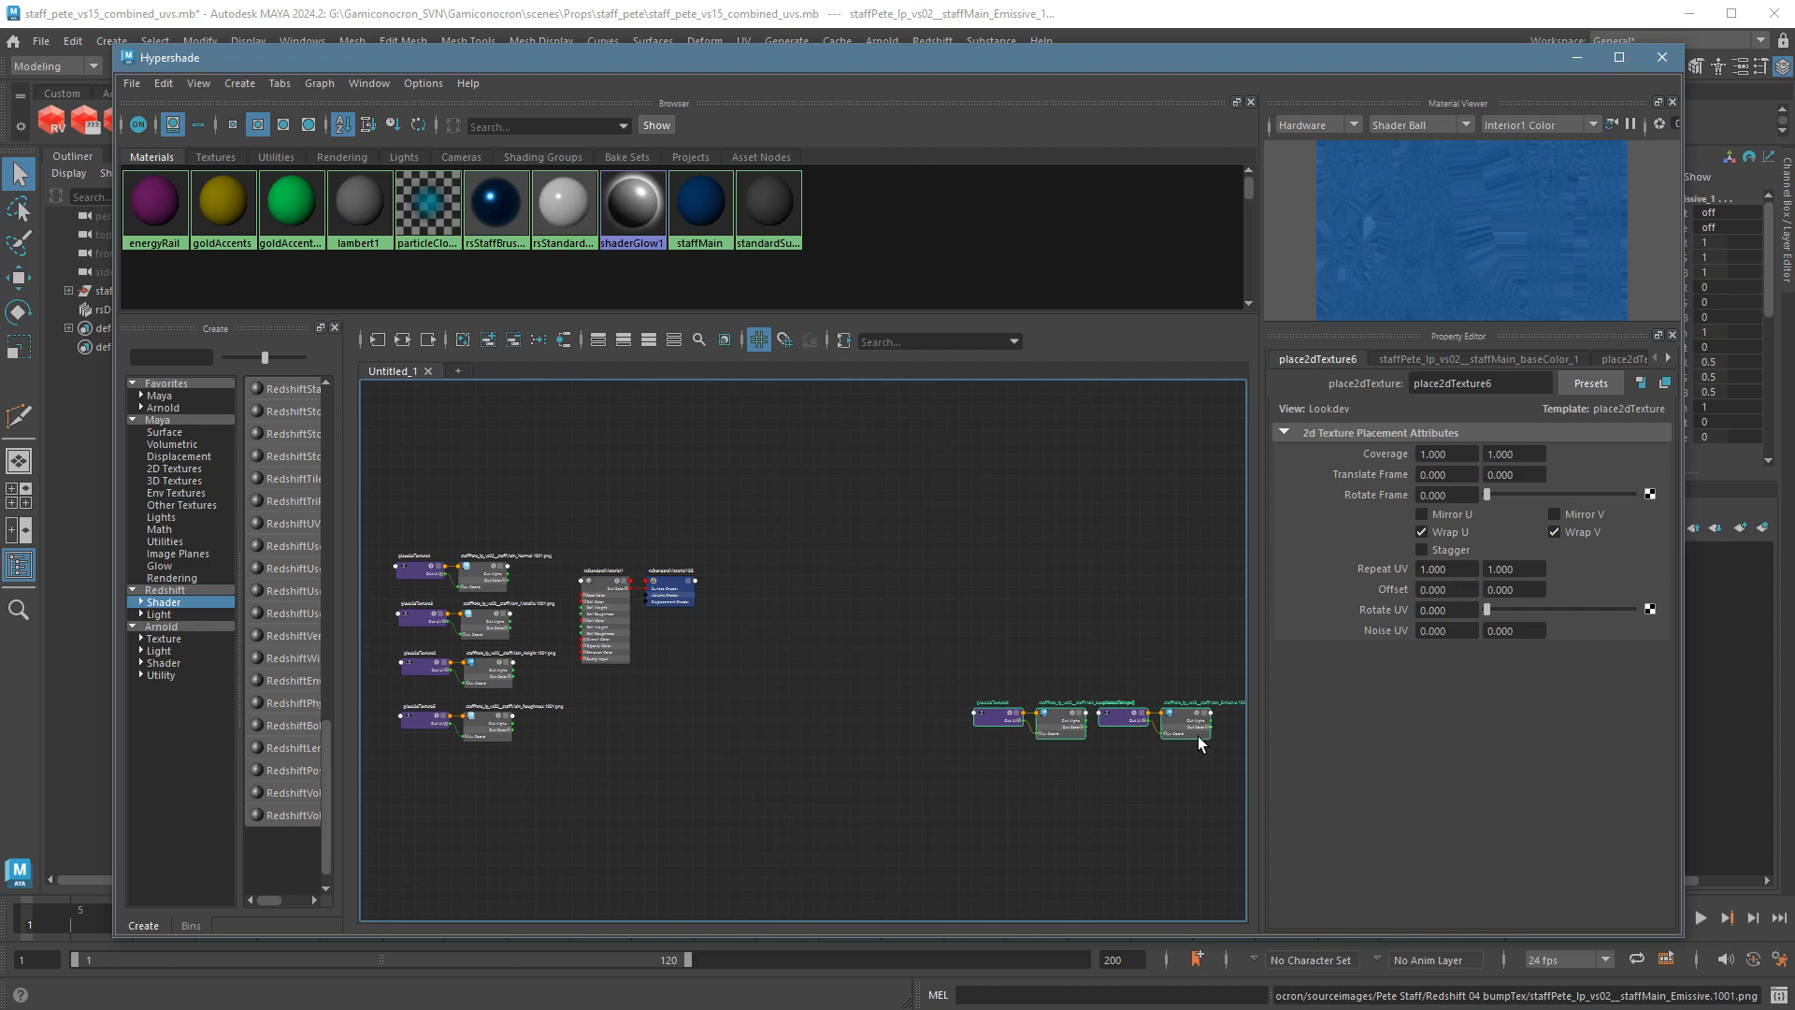
pyautogui.moveTo(1073, 731); pyautogui.dragTo(493, 525)
pyautogui.press('f')
pyautogui.keyDown('alt'); pyautogui.moveTo(1083, 724); pyautogui.dragTo(830, 666, button='right'); pyautogui.keyUp('alt')
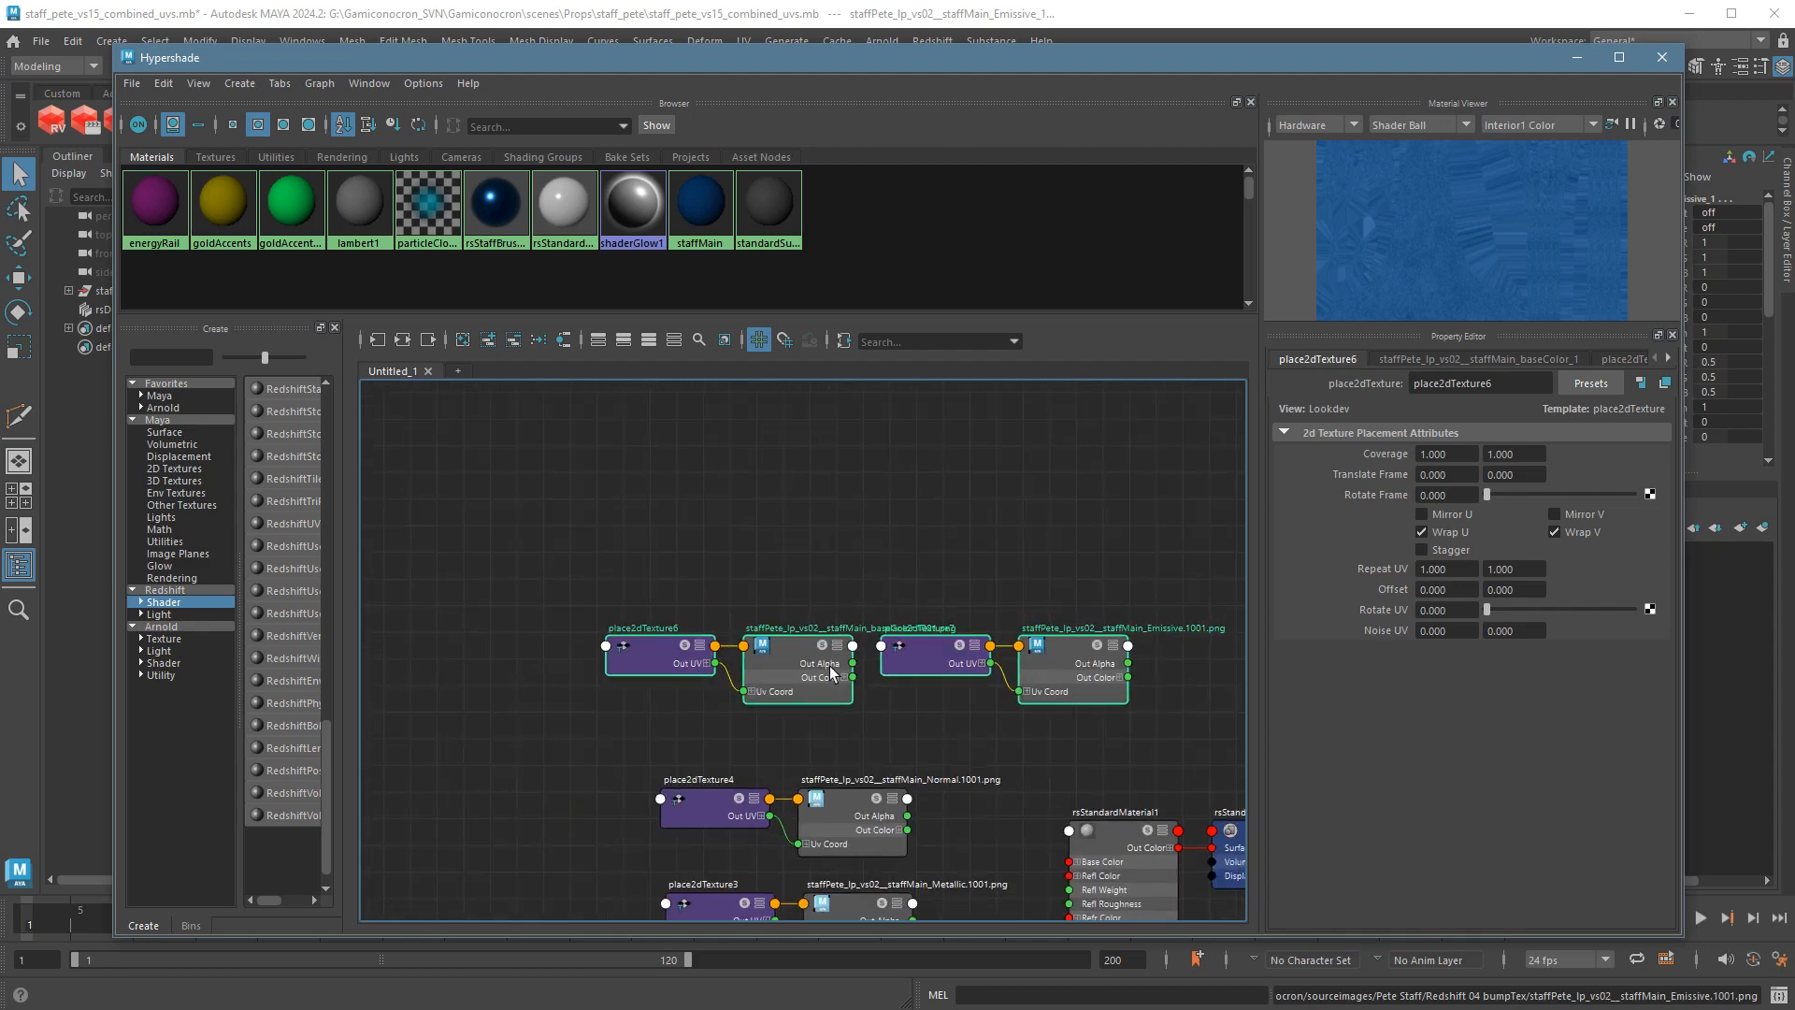
# Separate the baseColor texture and its placement node from the Emissive pair, moving them up and to the left.
pyautogui.moveTo(594, 554); pyautogui.dragTo(852, 711)
pyautogui.moveTo(817, 681); pyautogui.dragTo(749, 630)
pyautogui.click(827, 687)
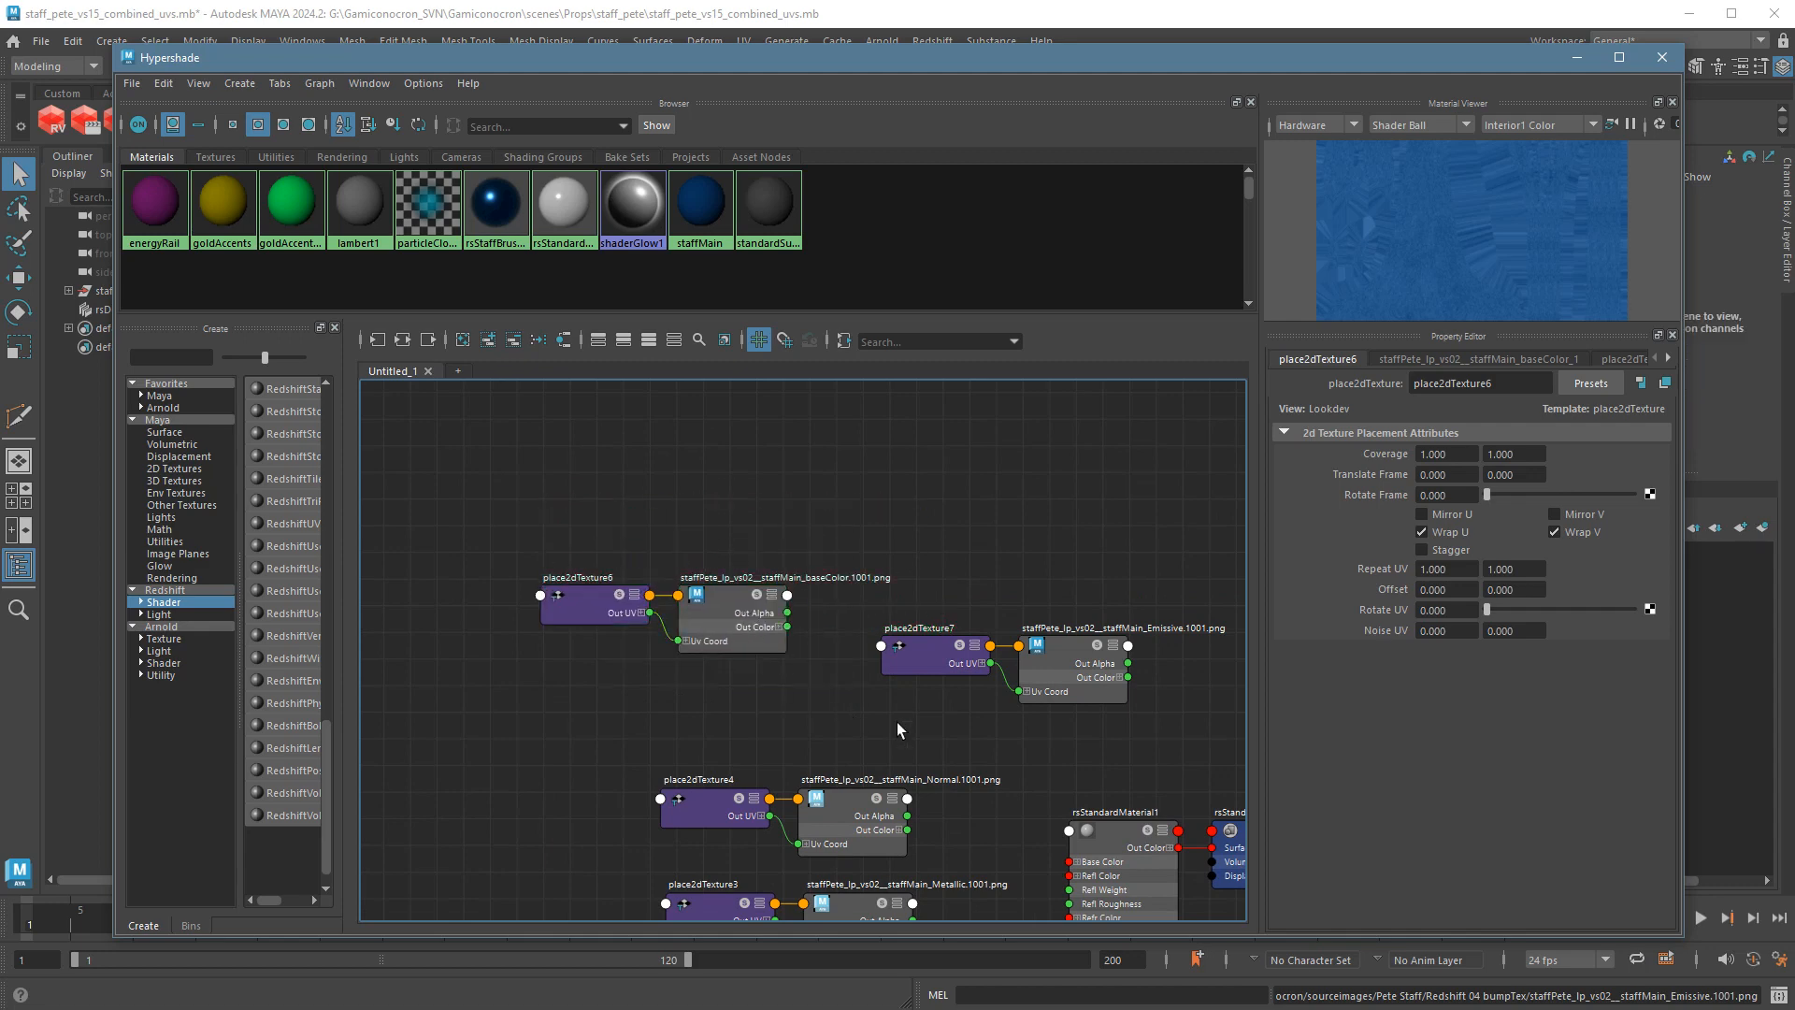
pyautogui.scroll(-2, 1066, 744)
pyautogui.scroll(-2, 1066, 746)
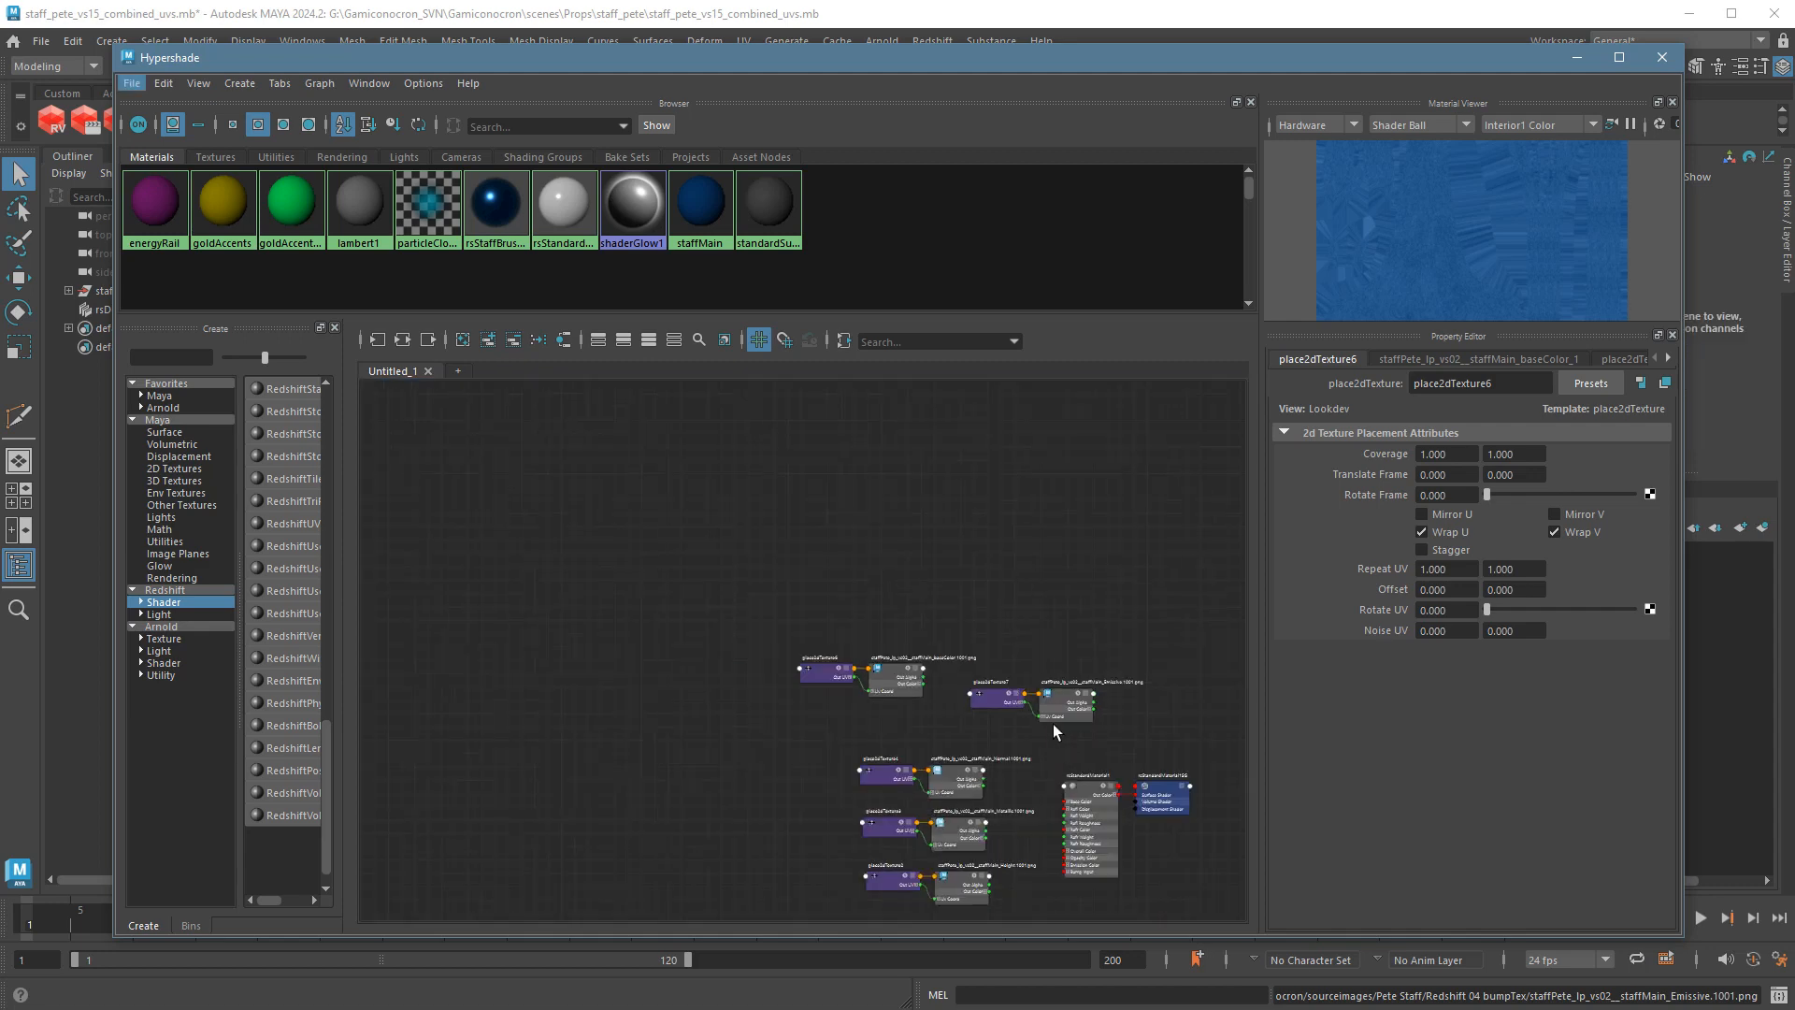
# Align the baseColor texture and its placement node with the column of the Normal pair, above it.
pyautogui.keyDown('alt'); pyautogui.moveTo(1053, 723); pyautogui.dragTo(990, 654, button='middle'); pyautogui.keyUp('alt')
pyautogui.scroll(3, 990, 662)
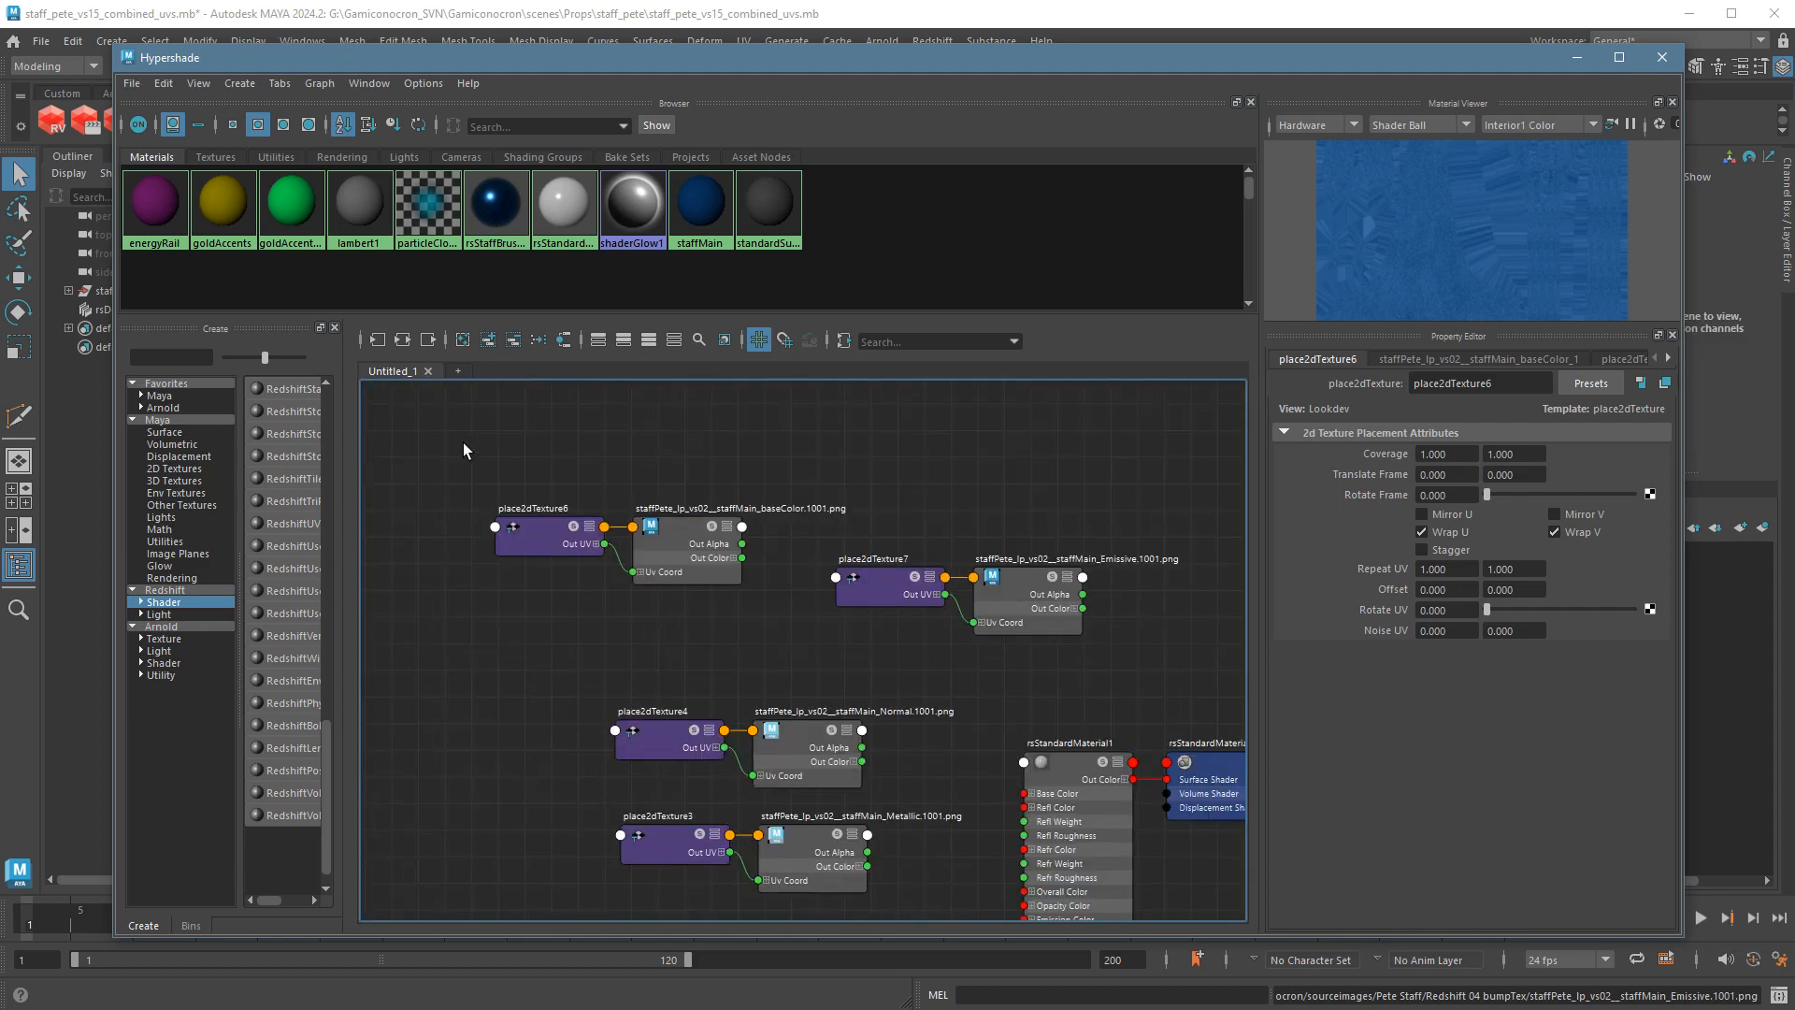
pyautogui.moveTo(463, 441); pyautogui.dragTo(806, 512)
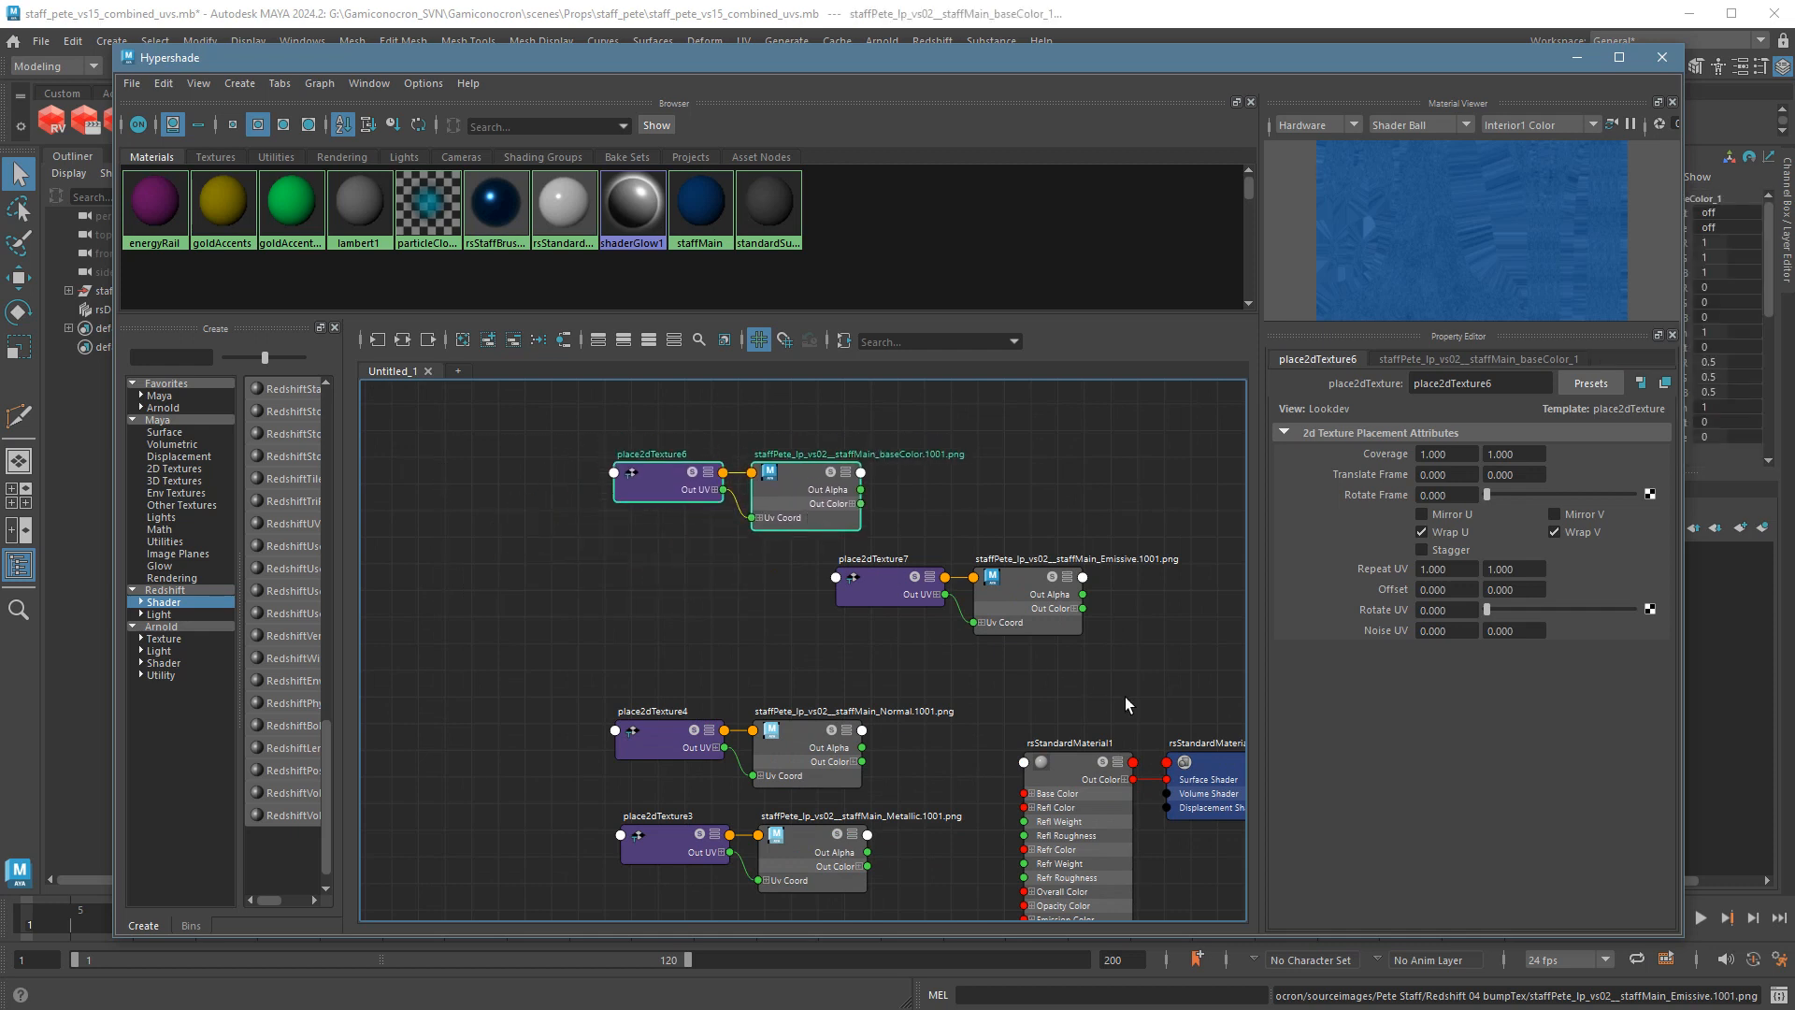
# Delete the Emissive texture node together with its placement node.
pyautogui.moveTo(1125, 698); pyautogui.dragTo(856, 606)
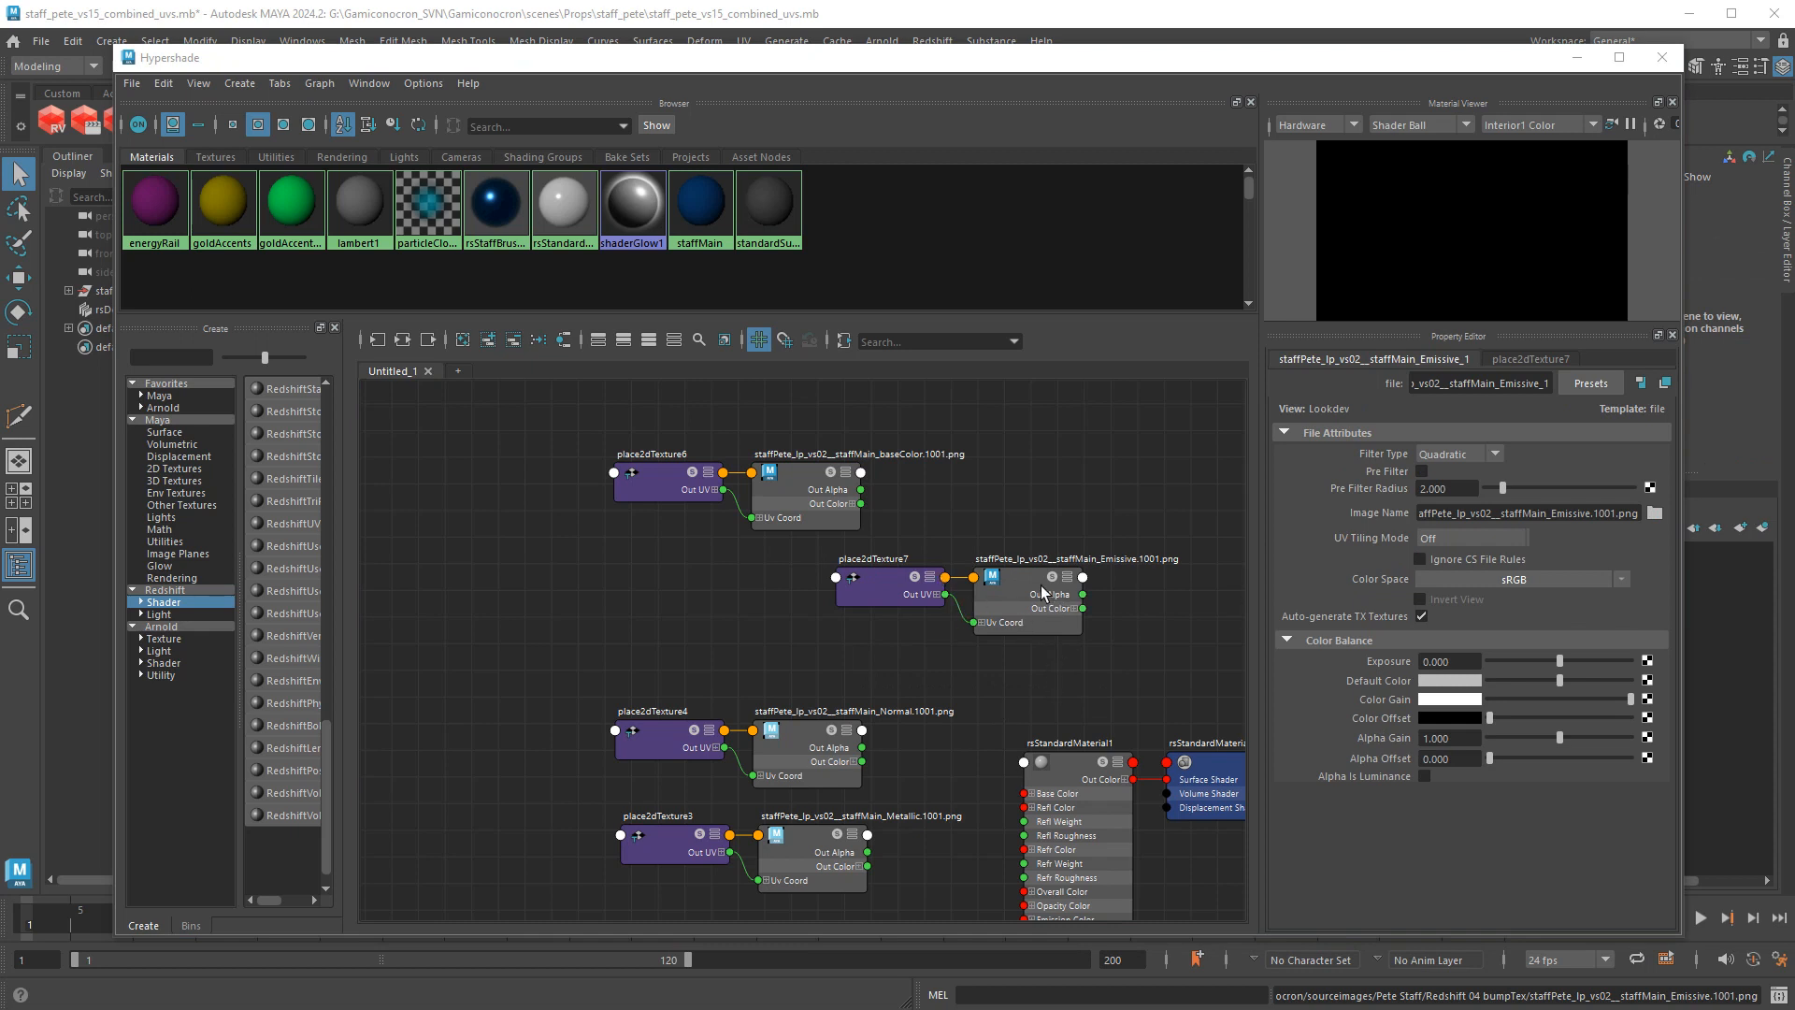
pyautogui.moveTo(1139, 661); pyautogui.dragTo(872, 603)
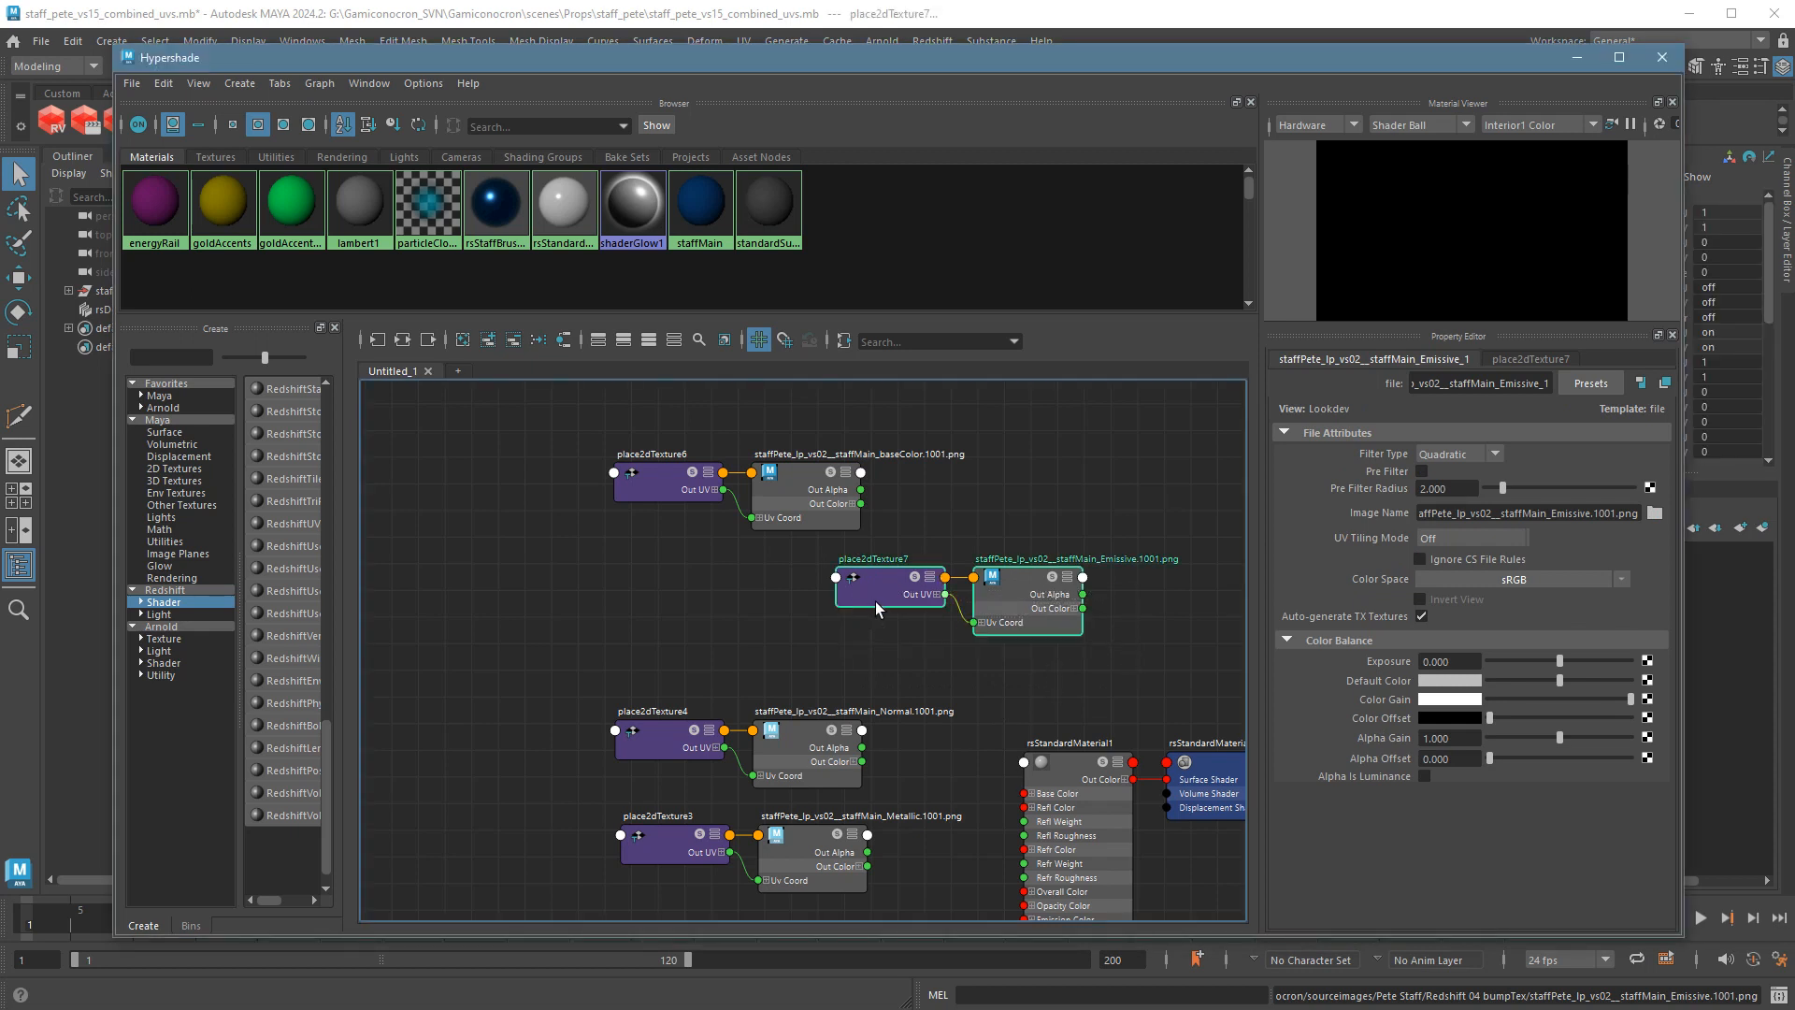
pyautogui.press('Delete')
# Move the Roughness texture and its placement node directly below the baseColor pair.
pyautogui.moveTo(602, 462); pyautogui.dragTo(806, 506)
pyautogui.scroll(-3, 945, 604)
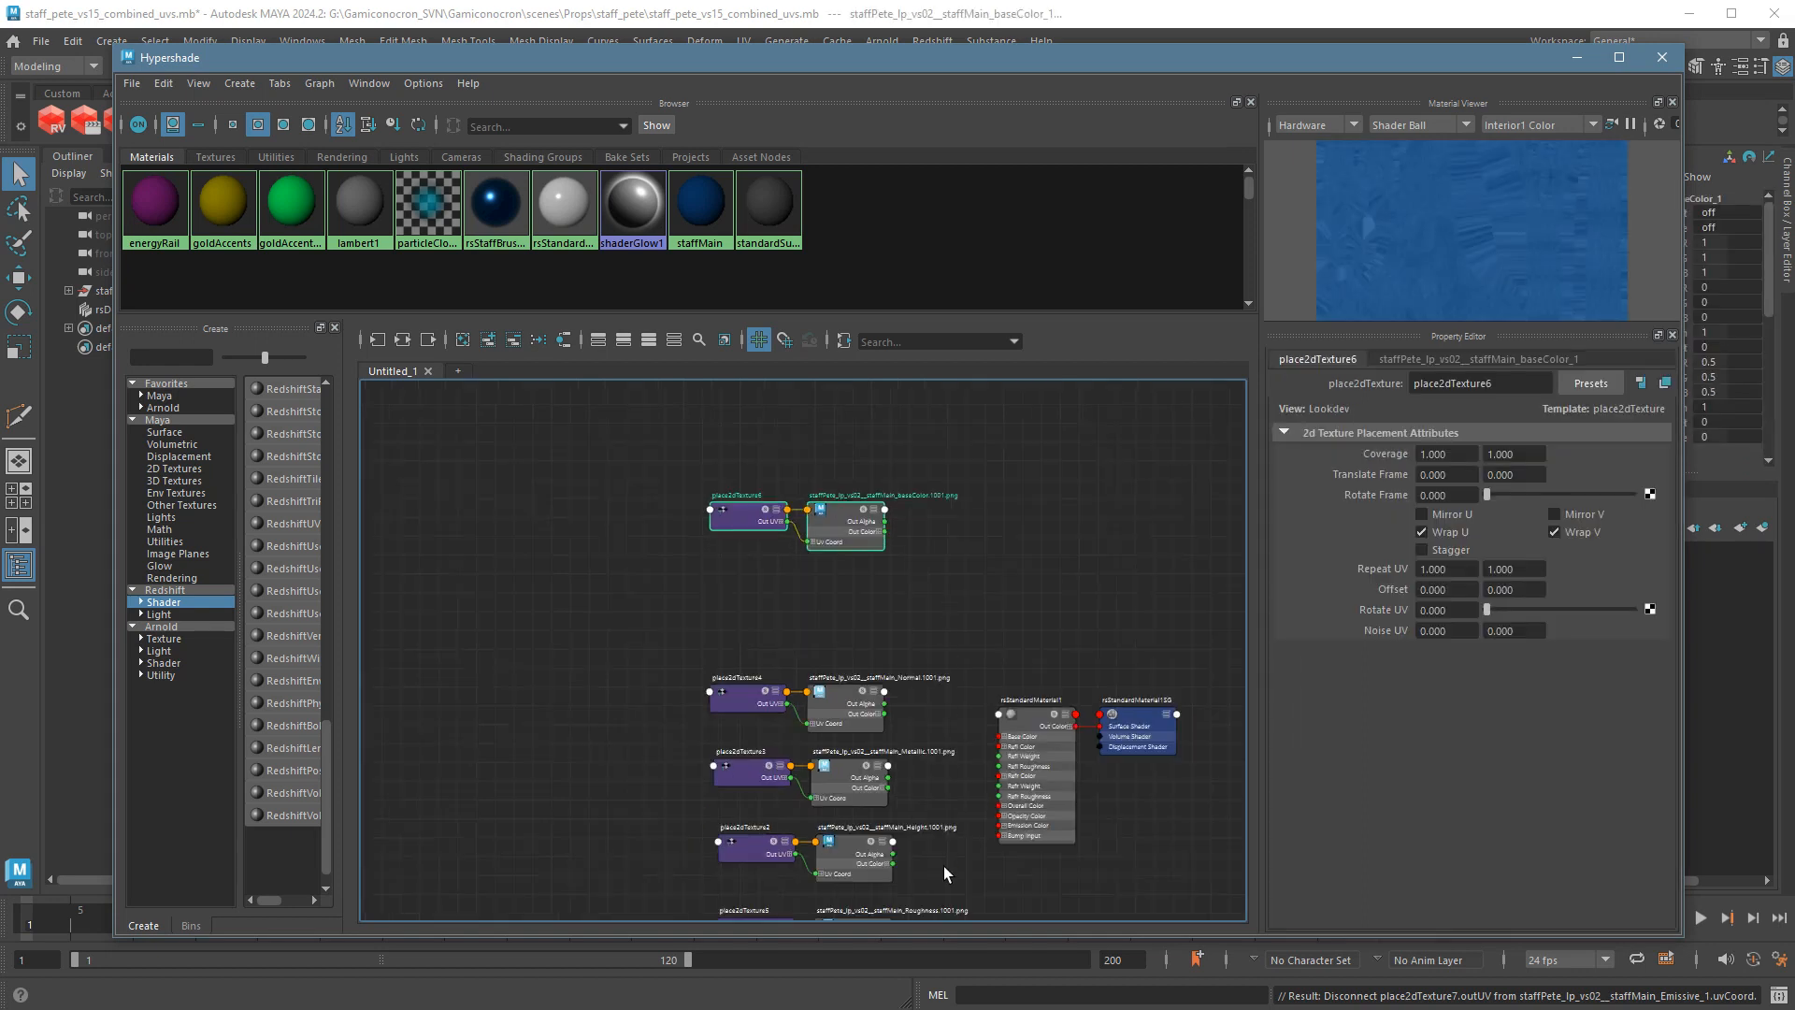
pyautogui.keyDown('alt'); pyautogui.moveTo(944, 864); pyautogui.dragTo(931, 796, button='middle'); pyautogui.keyUp('alt')
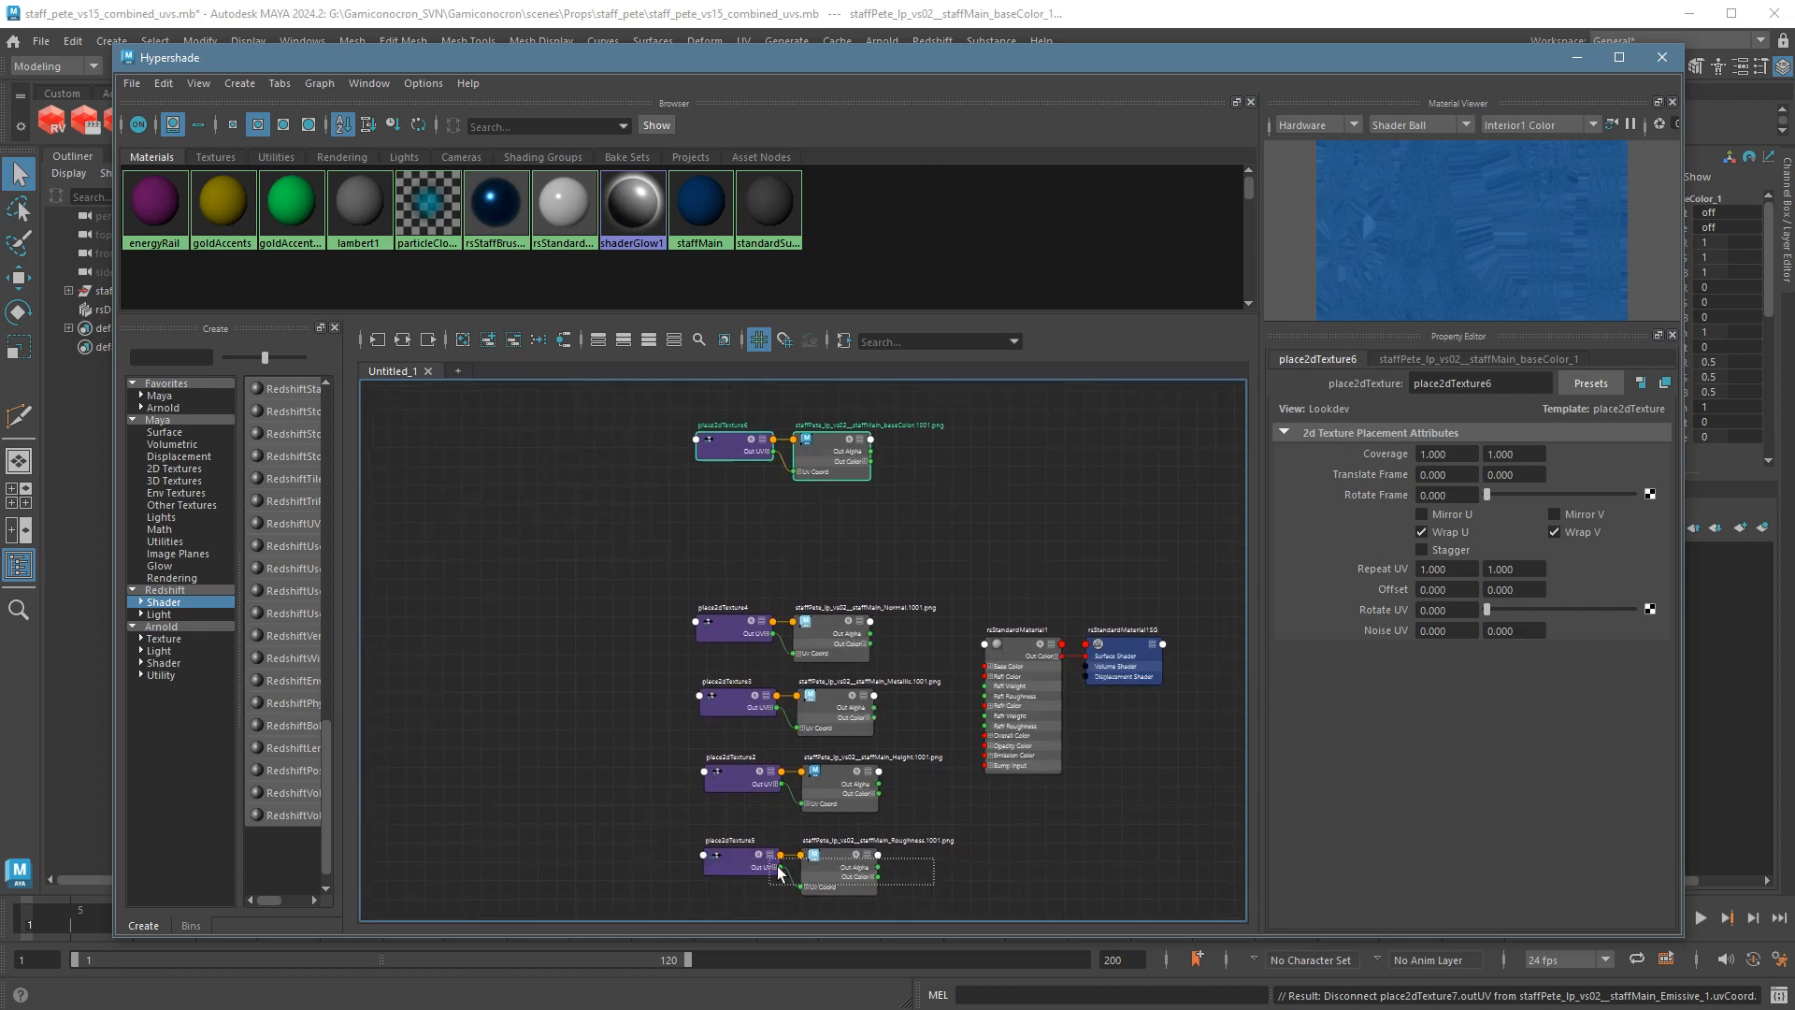
pyautogui.click(833, 881)
pyautogui.moveTo(832, 879); pyautogui.dragTo(837, 542)
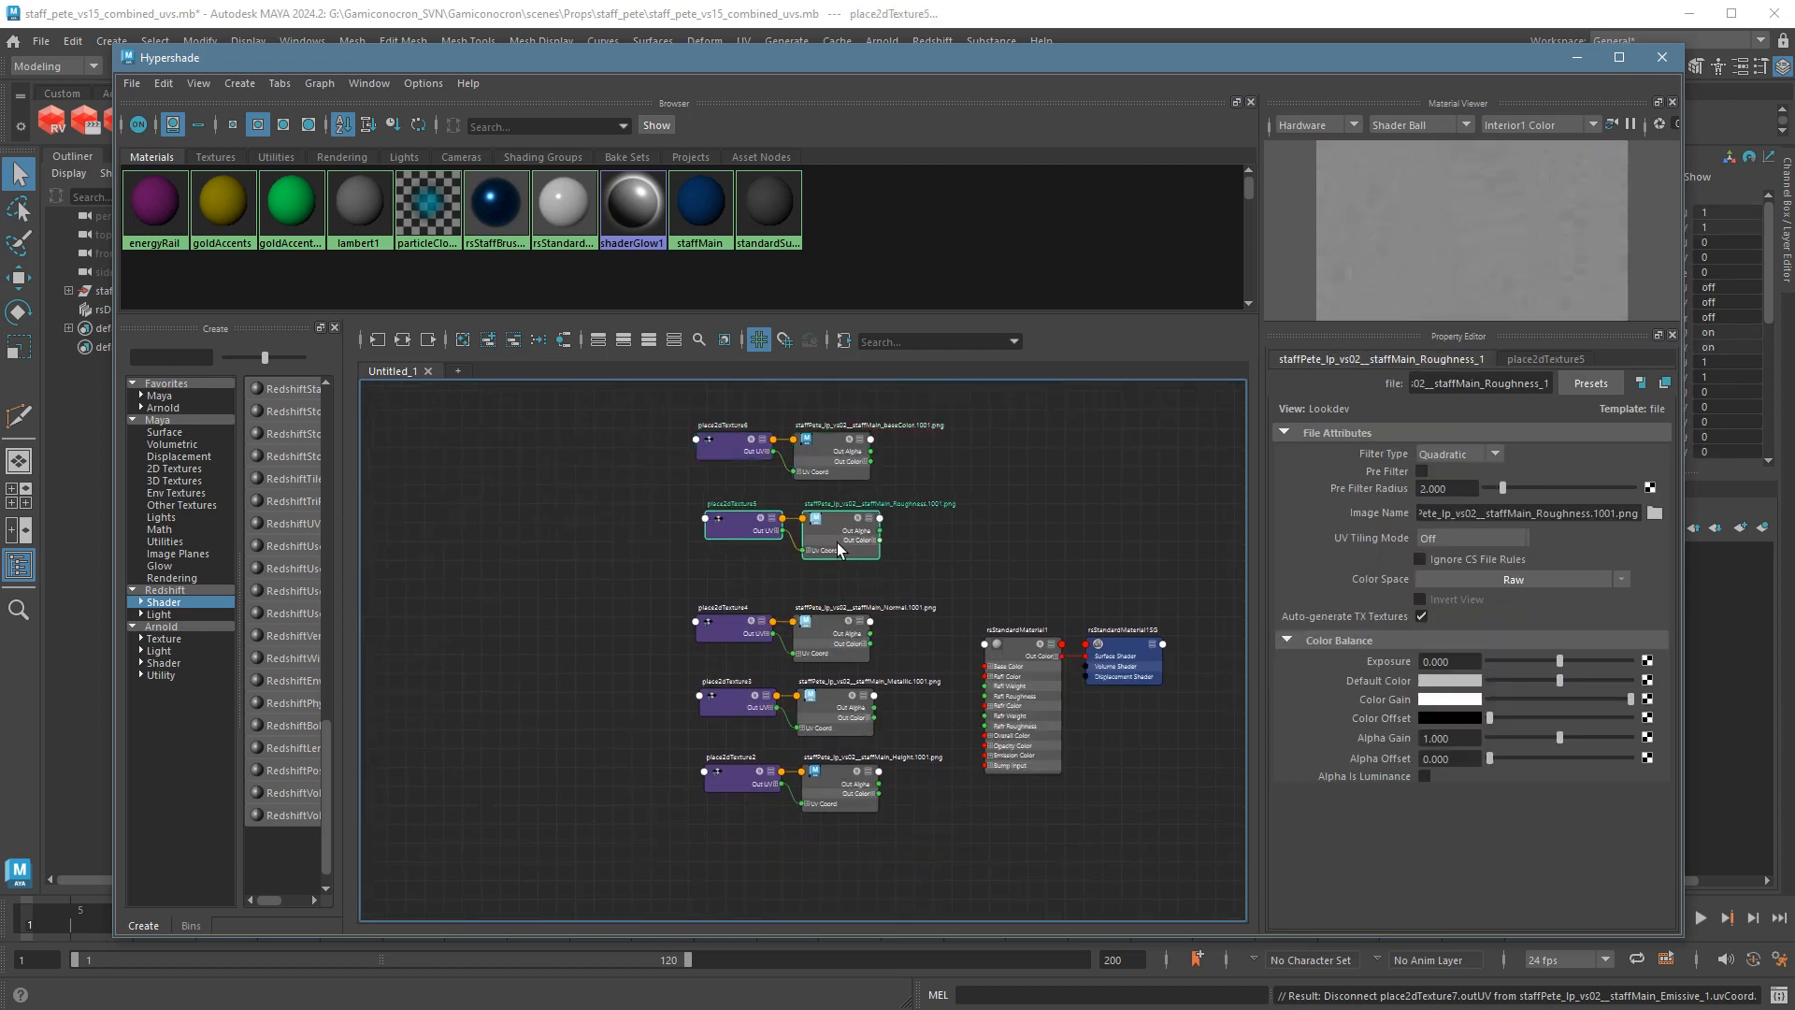
# Reorder the remaining texture pairs so Metallic sits below Roughness, followed by Normal and Height.
pyautogui.moveTo(909, 660); pyautogui.dragTo(867, 877)
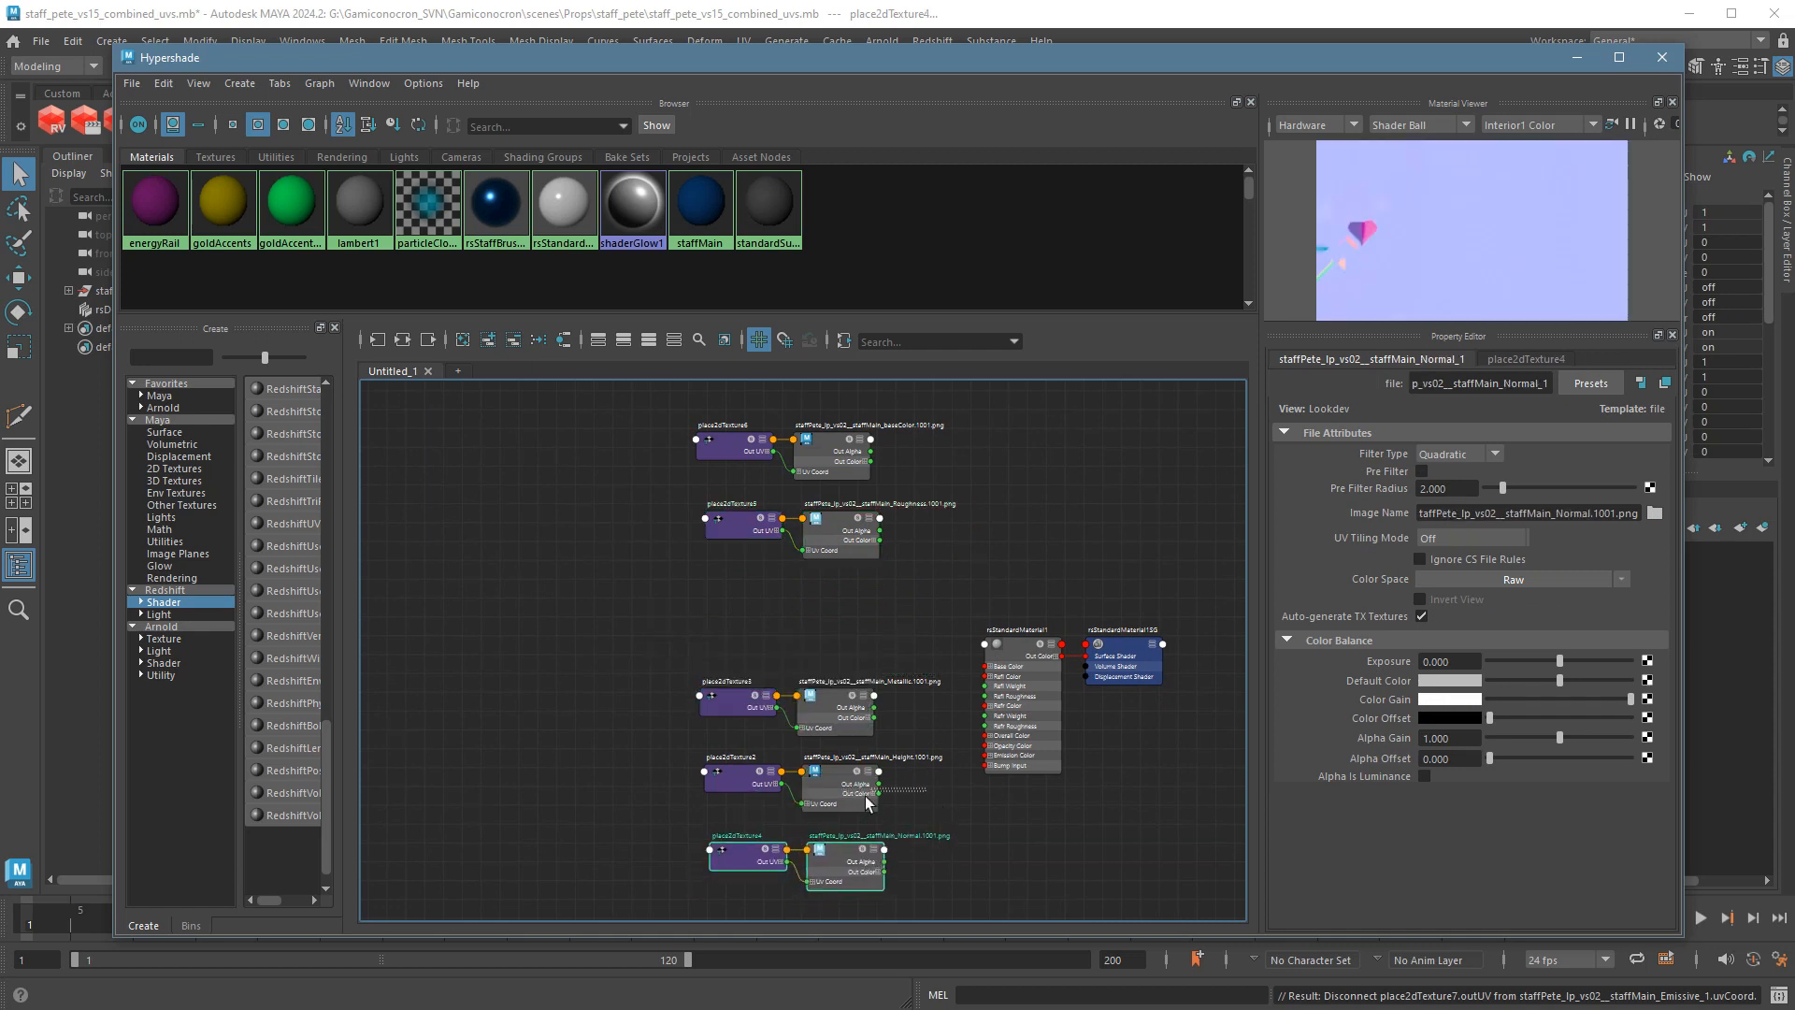
pyautogui.moveTo(866, 795); pyautogui.dragTo(698, 759)
pyautogui.moveTo(656, 651); pyautogui.dragTo(858, 633)
pyautogui.moveTo(704, 840); pyautogui.dragTo(865, 719)
# Move rsStandardMaterial1 and its shading group up beside the middle of the texture column.
pyautogui.moveTo(984, 598); pyautogui.dragTo(1107, 756)
pyautogui.moveTo(1057, 687); pyautogui.dragTo(1069, 547)
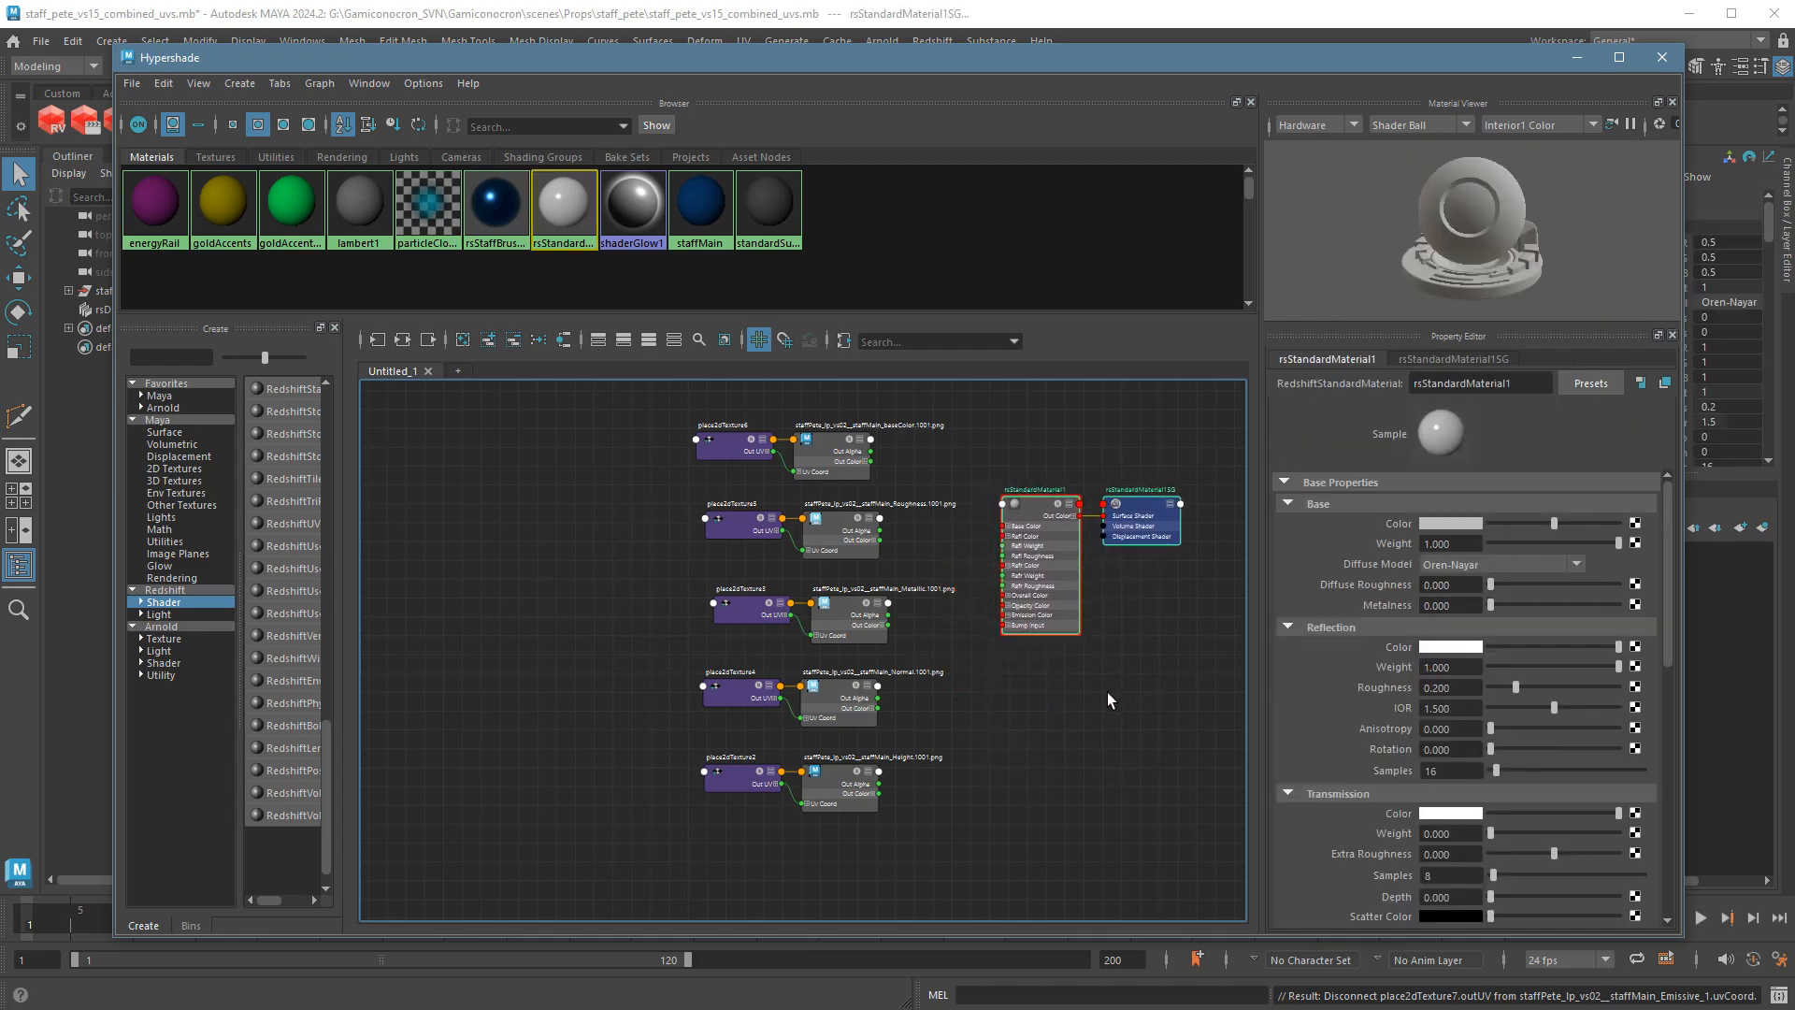
pyautogui.keyDown('alt'); pyautogui.moveTo(1107, 692); pyautogui.dragTo(996, 714, button='middle'); pyautogui.keyUp('alt')
pyautogui.scroll(1, 997, 714)
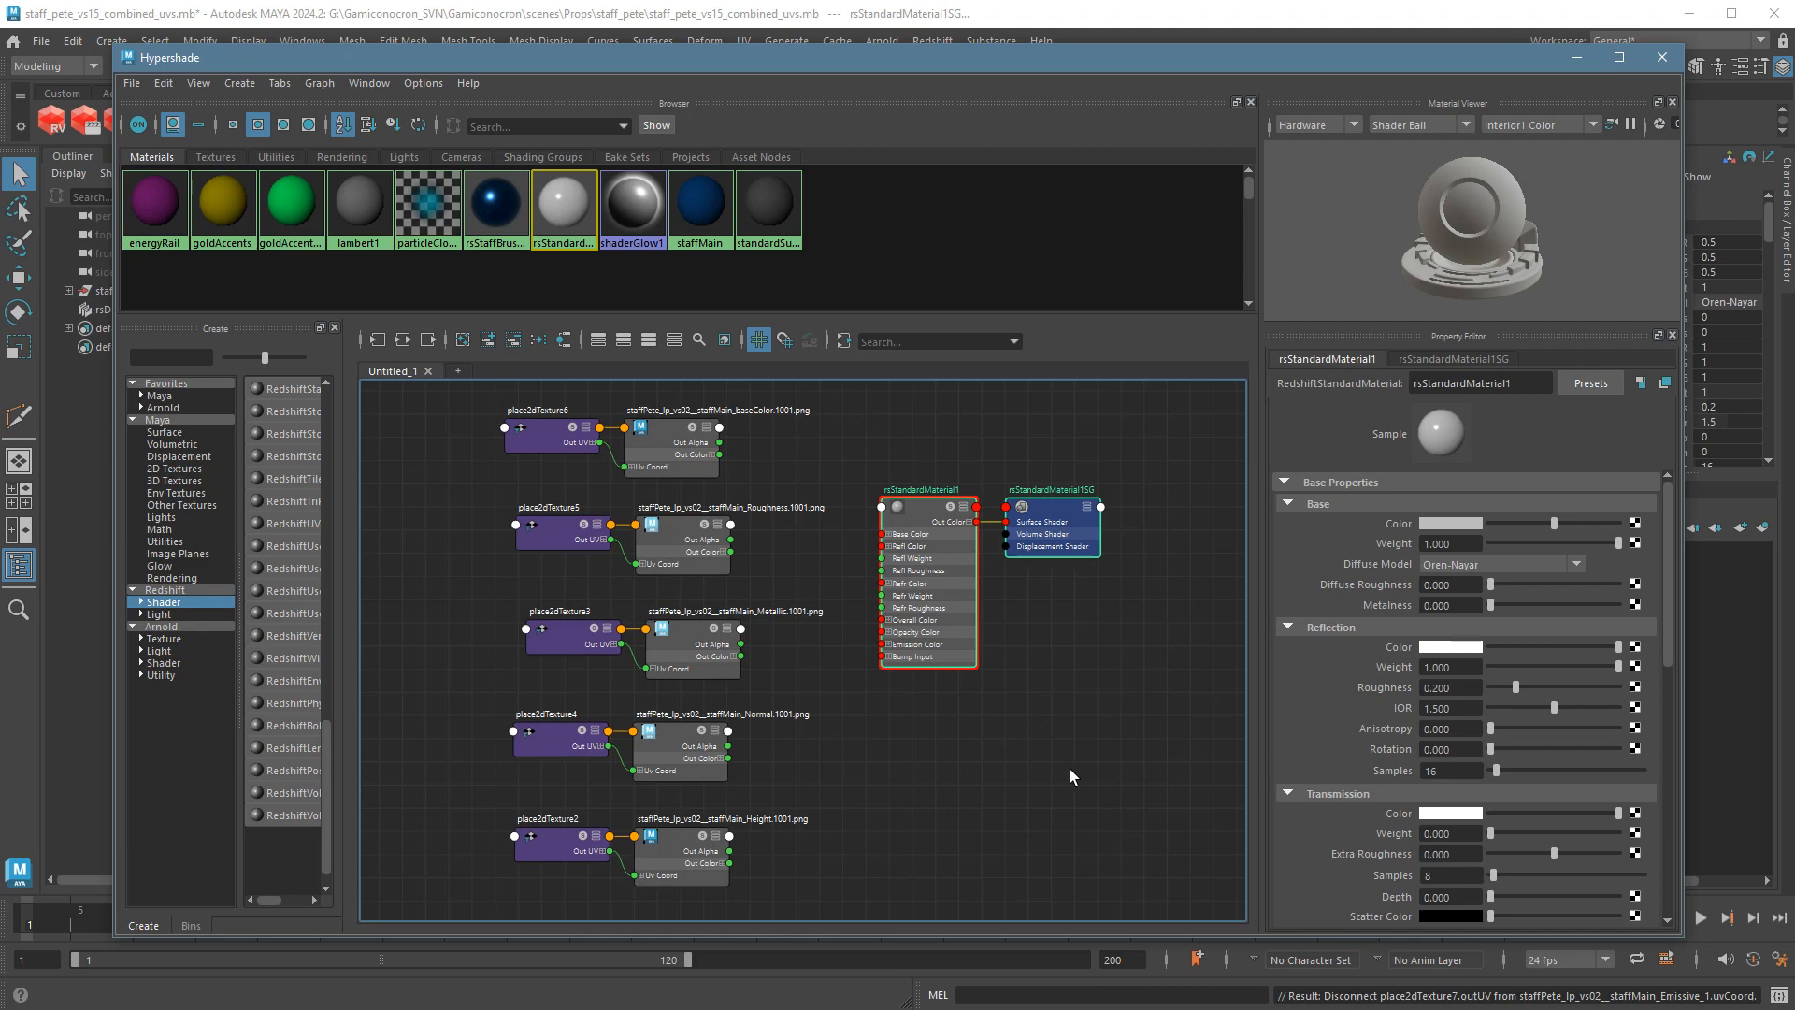
# Connect the baseColor texture's Out Color to the Base Color of rsStandardMaterial1.
pyautogui.scroll(2, 752, 692)
pyautogui.keyDown('alt'); pyautogui.moveTo(818, 672); pyautogui.dragTo(837, 793, button='middle'); pyautogui.keyUp('alt')
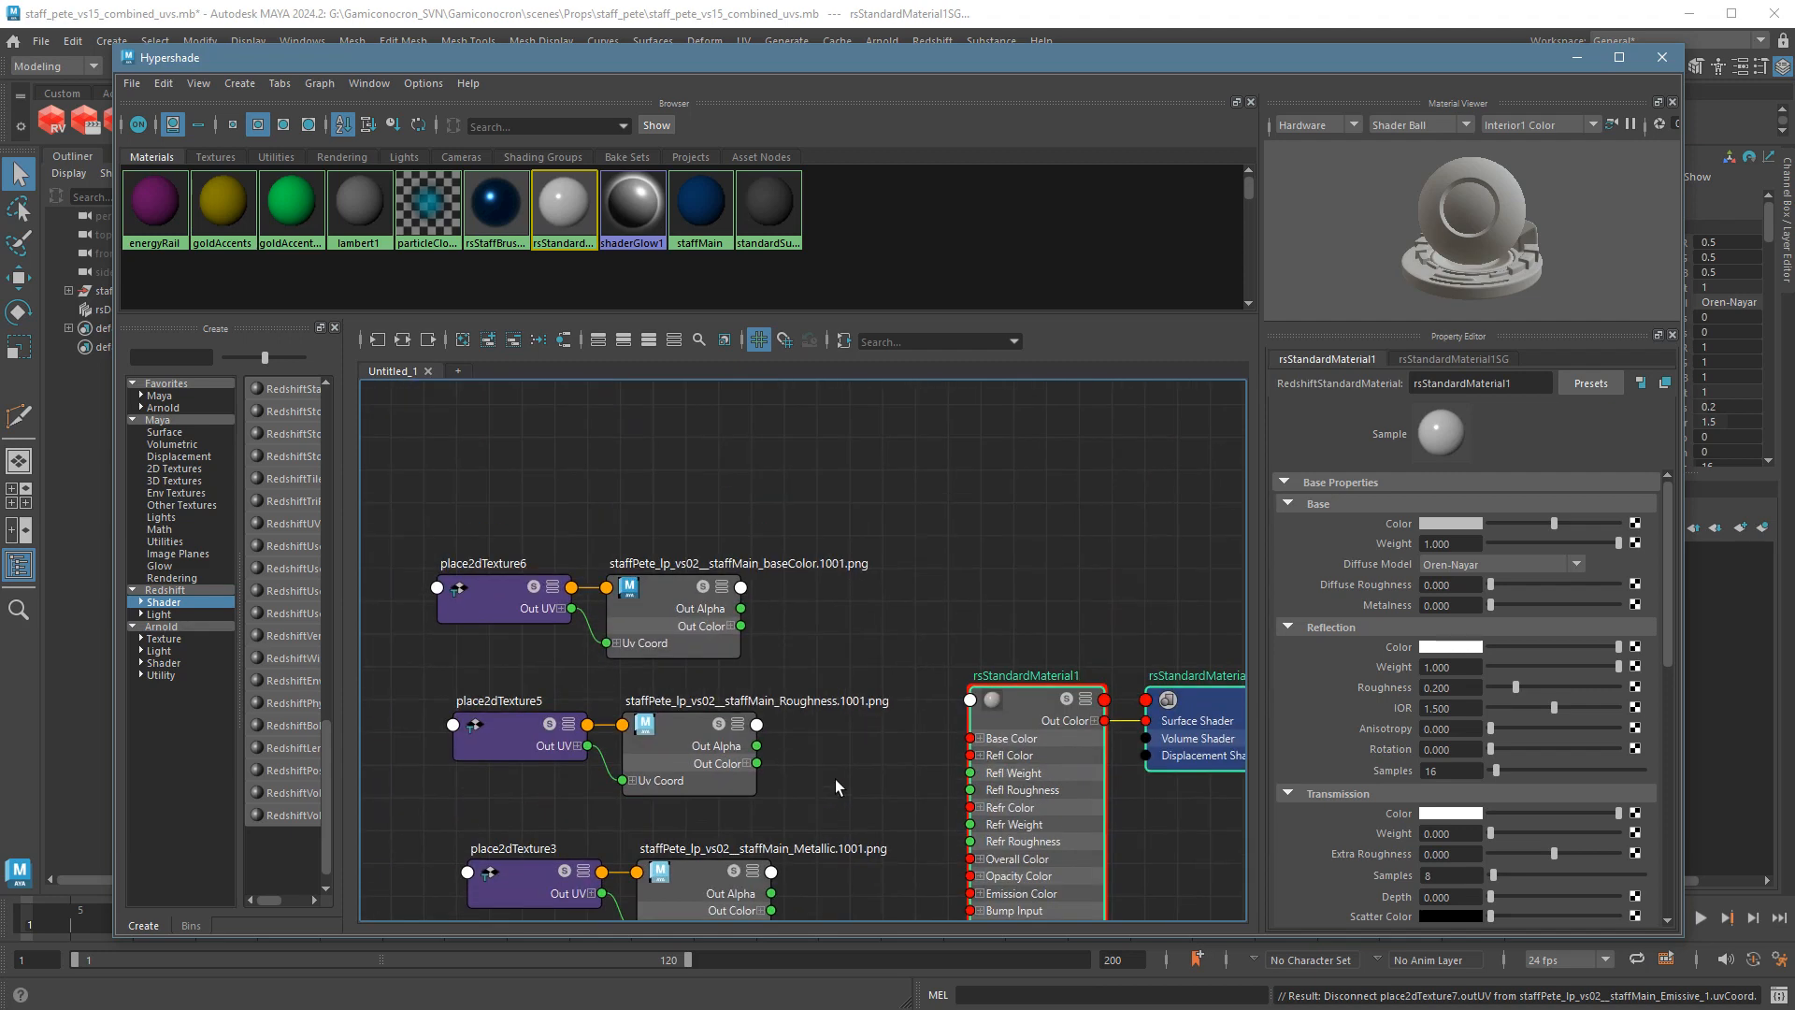
pyautogui.scroll(-1, 834, 778)
pyautogui.keyDown('alt'); pyautogui.moveTo(878, 671); pyautogui.dragTo(845, 595, button='middle'); pyautogui.keyUp('alt')
pyautogui.scroll(1, 847, 589)
pyautogui.click(1032, 774)
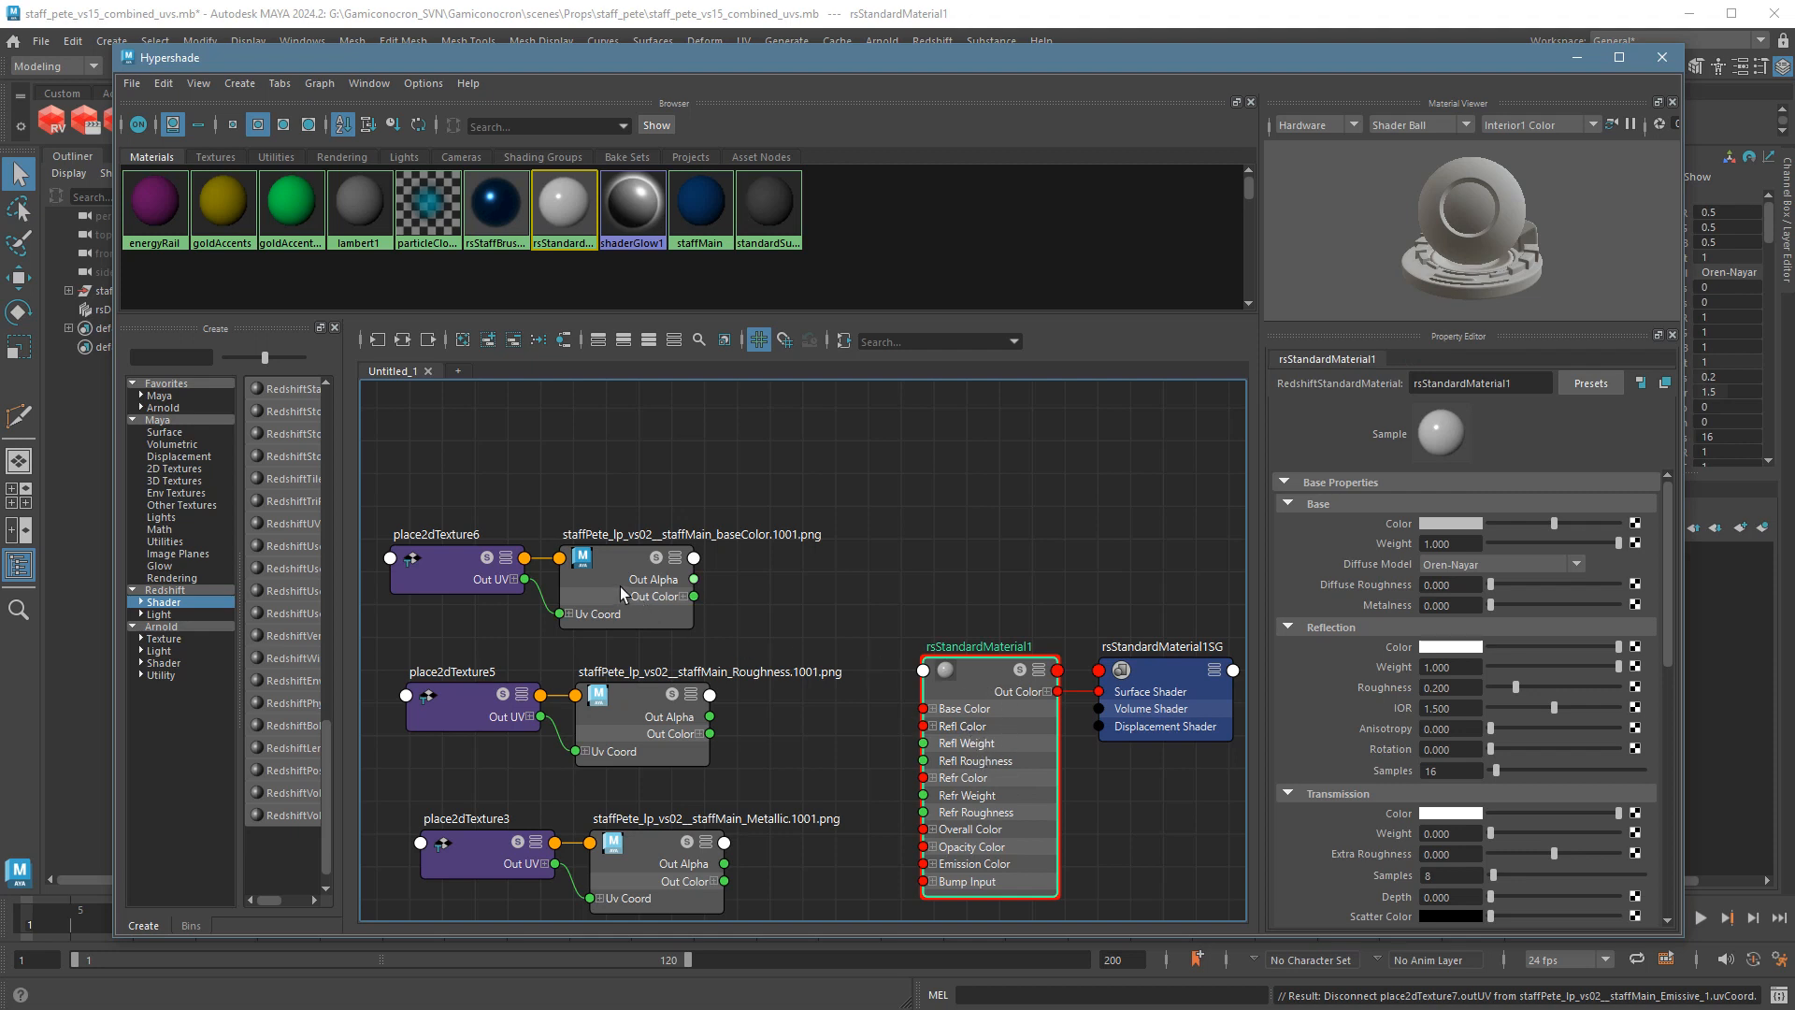
pyautogui.moveTo(1035, 549); pyautogui.dragTo(1362, 532, button='middle')
pyautogui.moveTo(1464, 521); pyautogui.dragTo(1464, 524, button='middle')
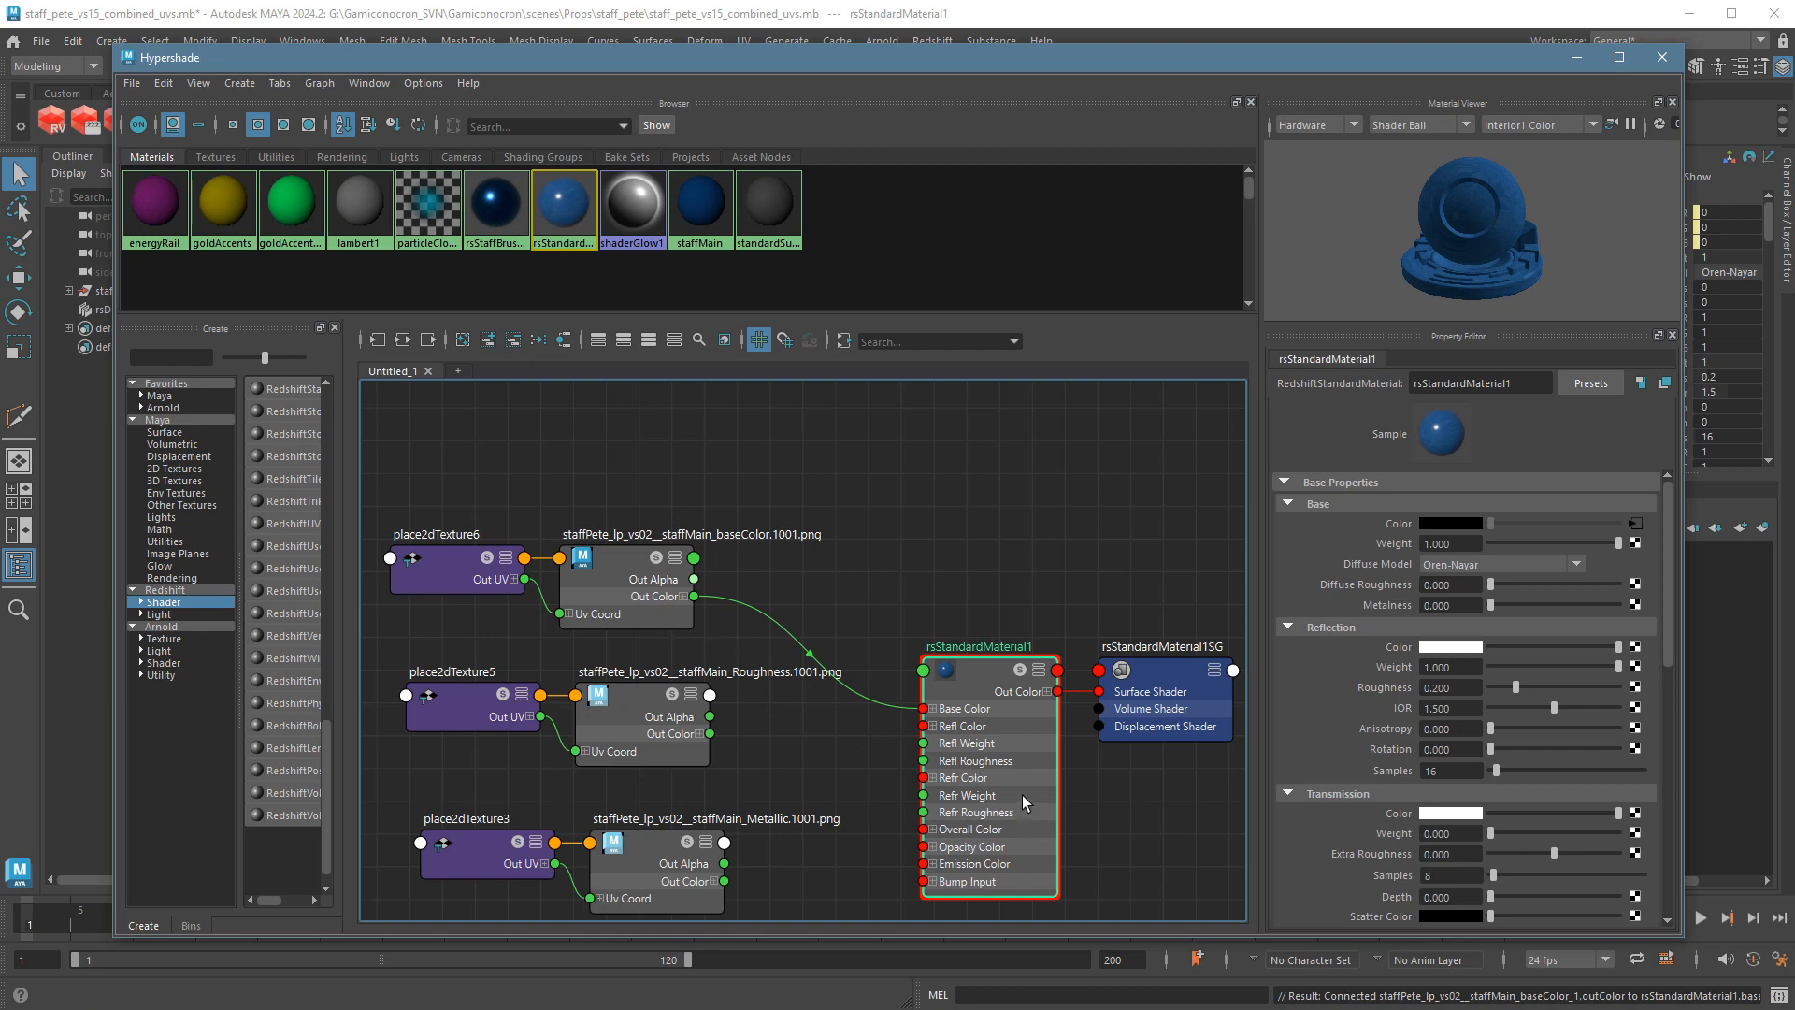
# Try connecting the Roughness texture's Out Alpha to the reflection roughness of rsStandardMaterial1, and remove that connection.
pyautogui.click(654, 731)
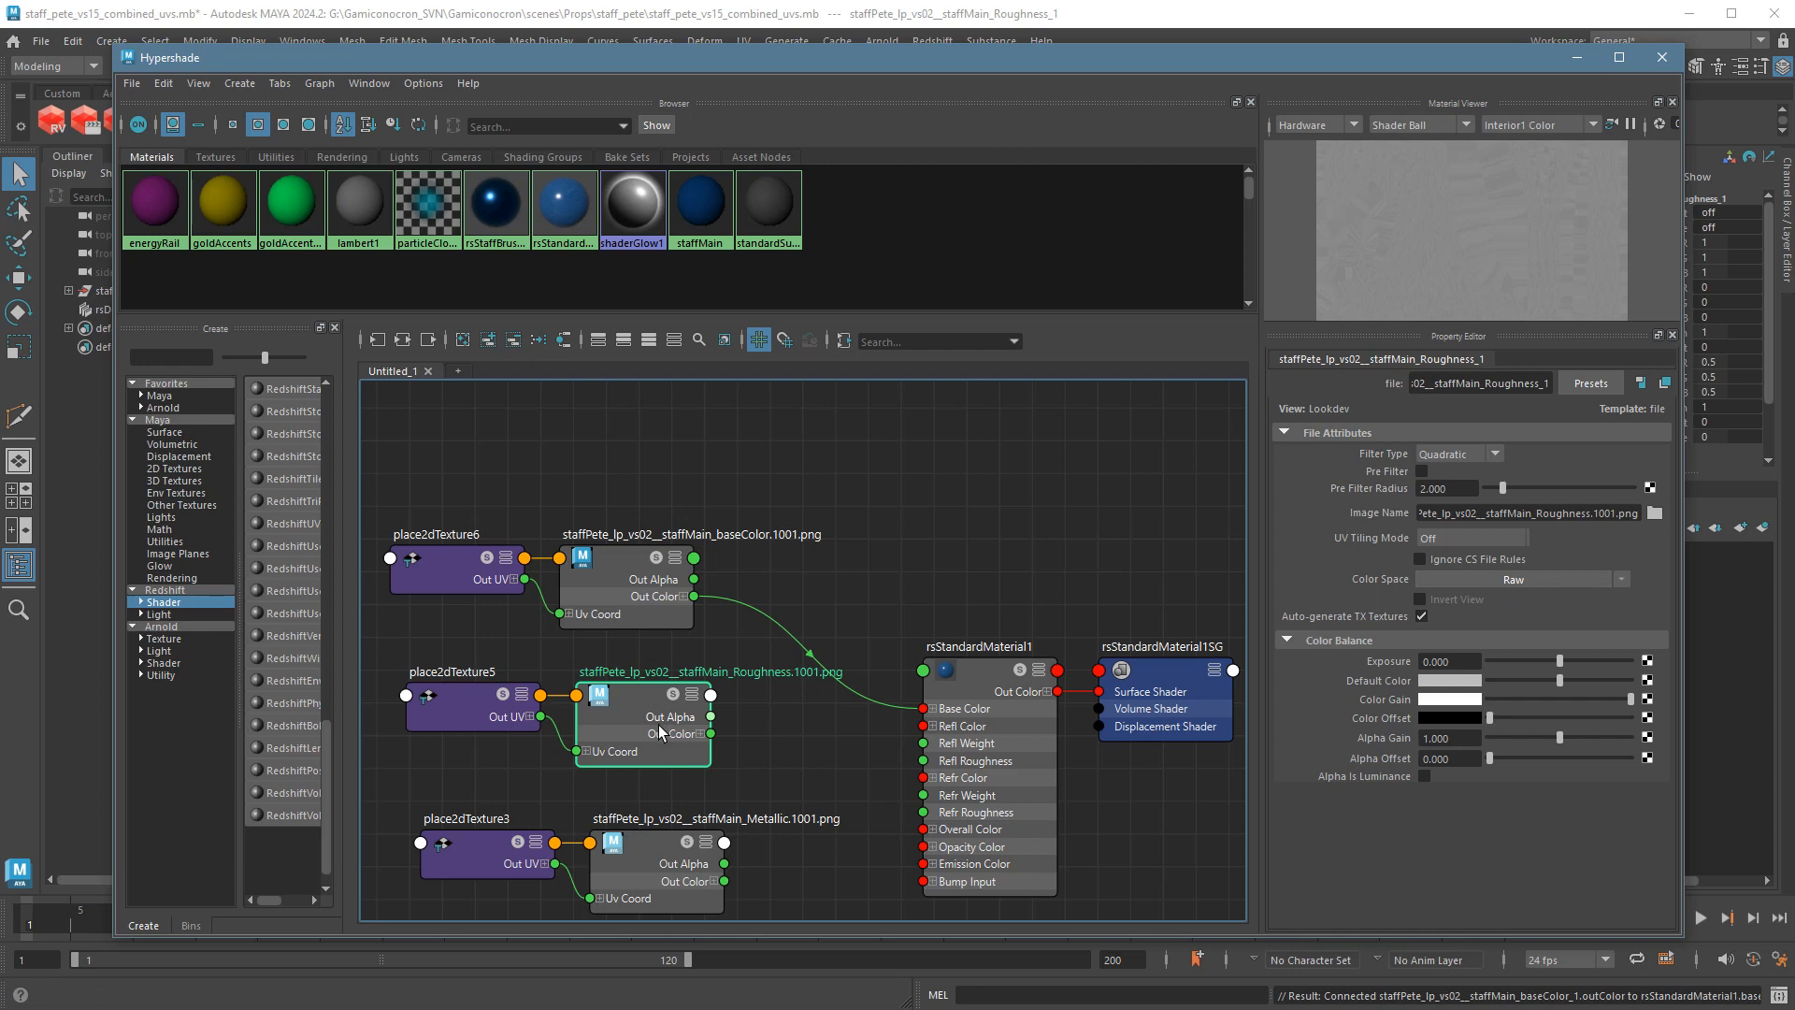
pyautogui.click(1024, 740)
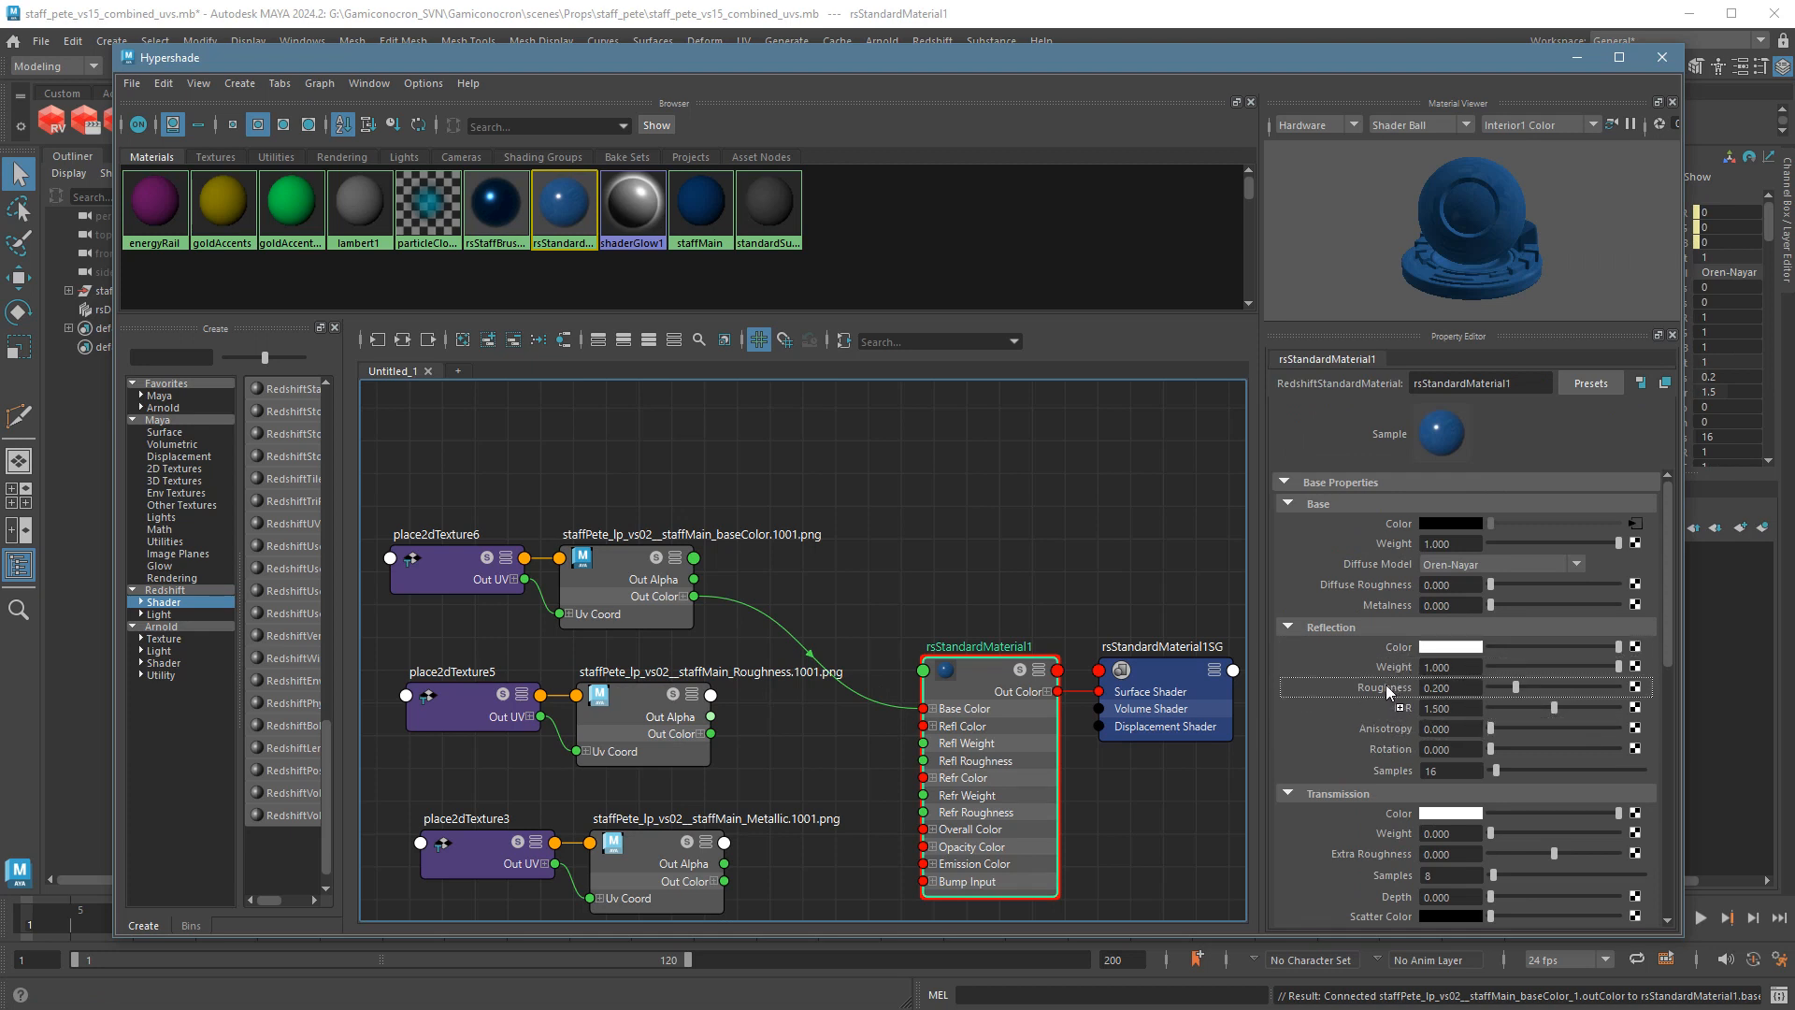
pyautogui.moveTo(1390, 684); pyautogui.dragTo(1390, 686)
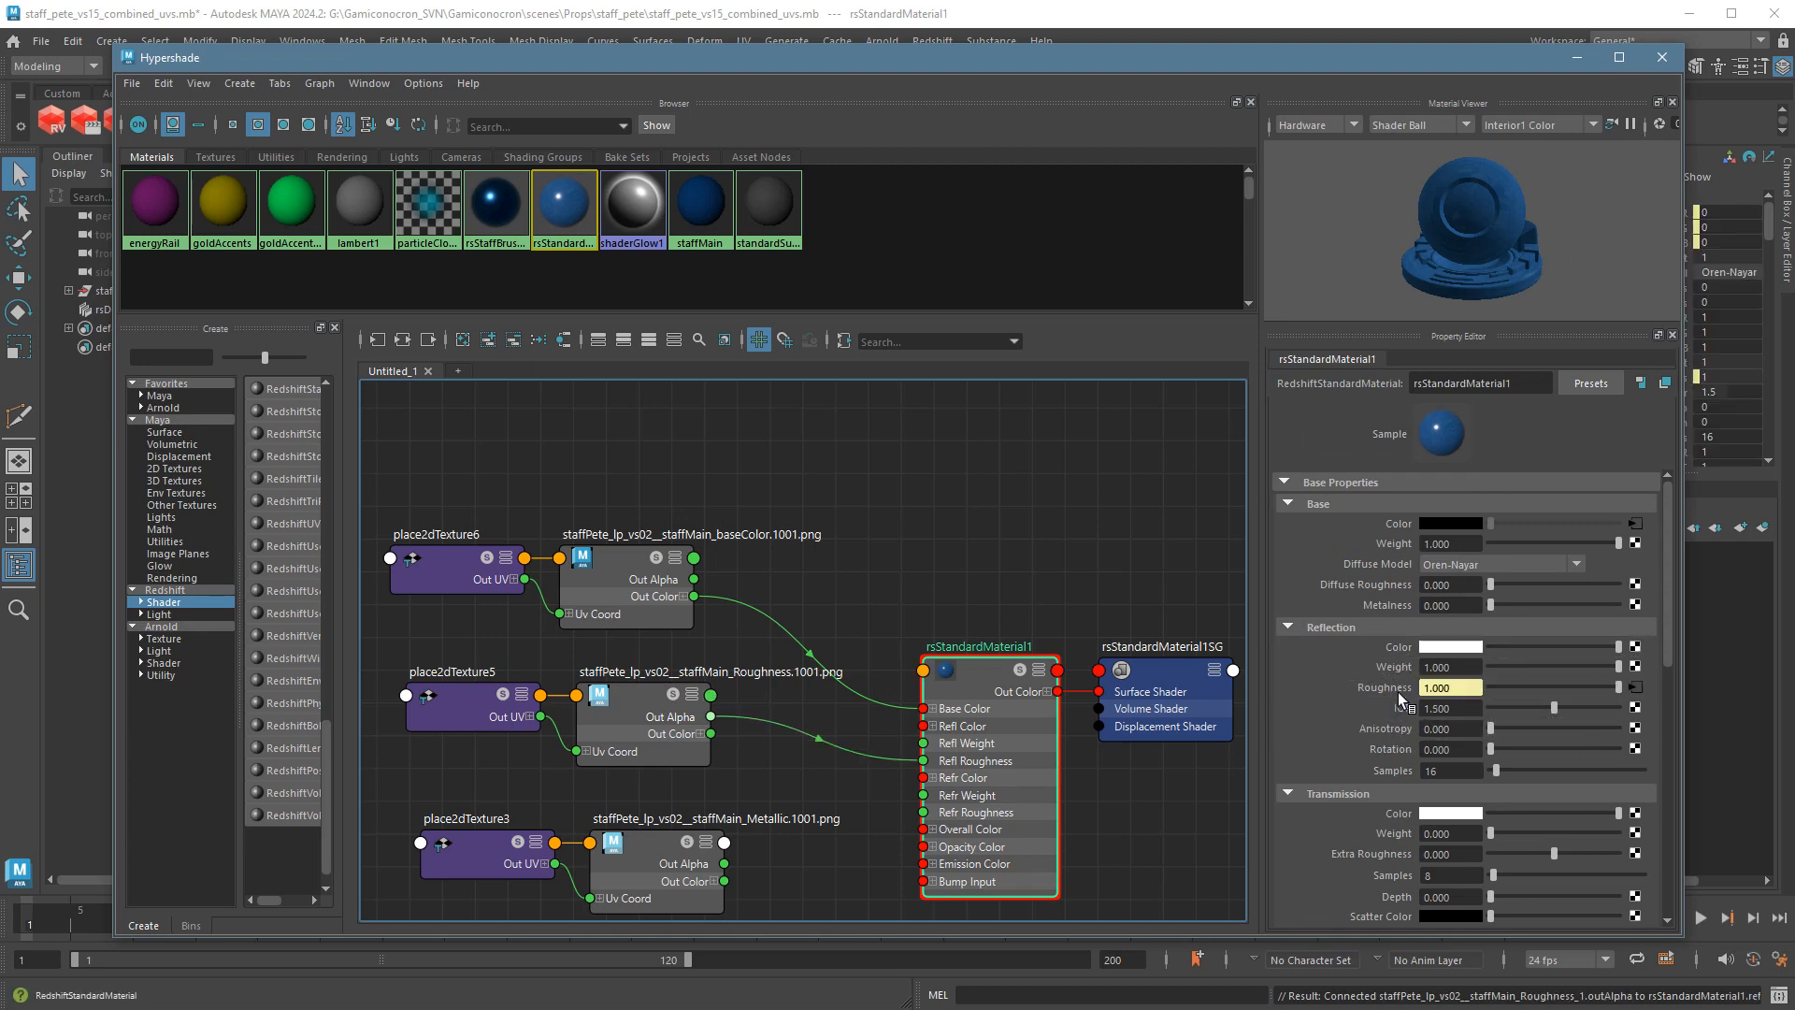
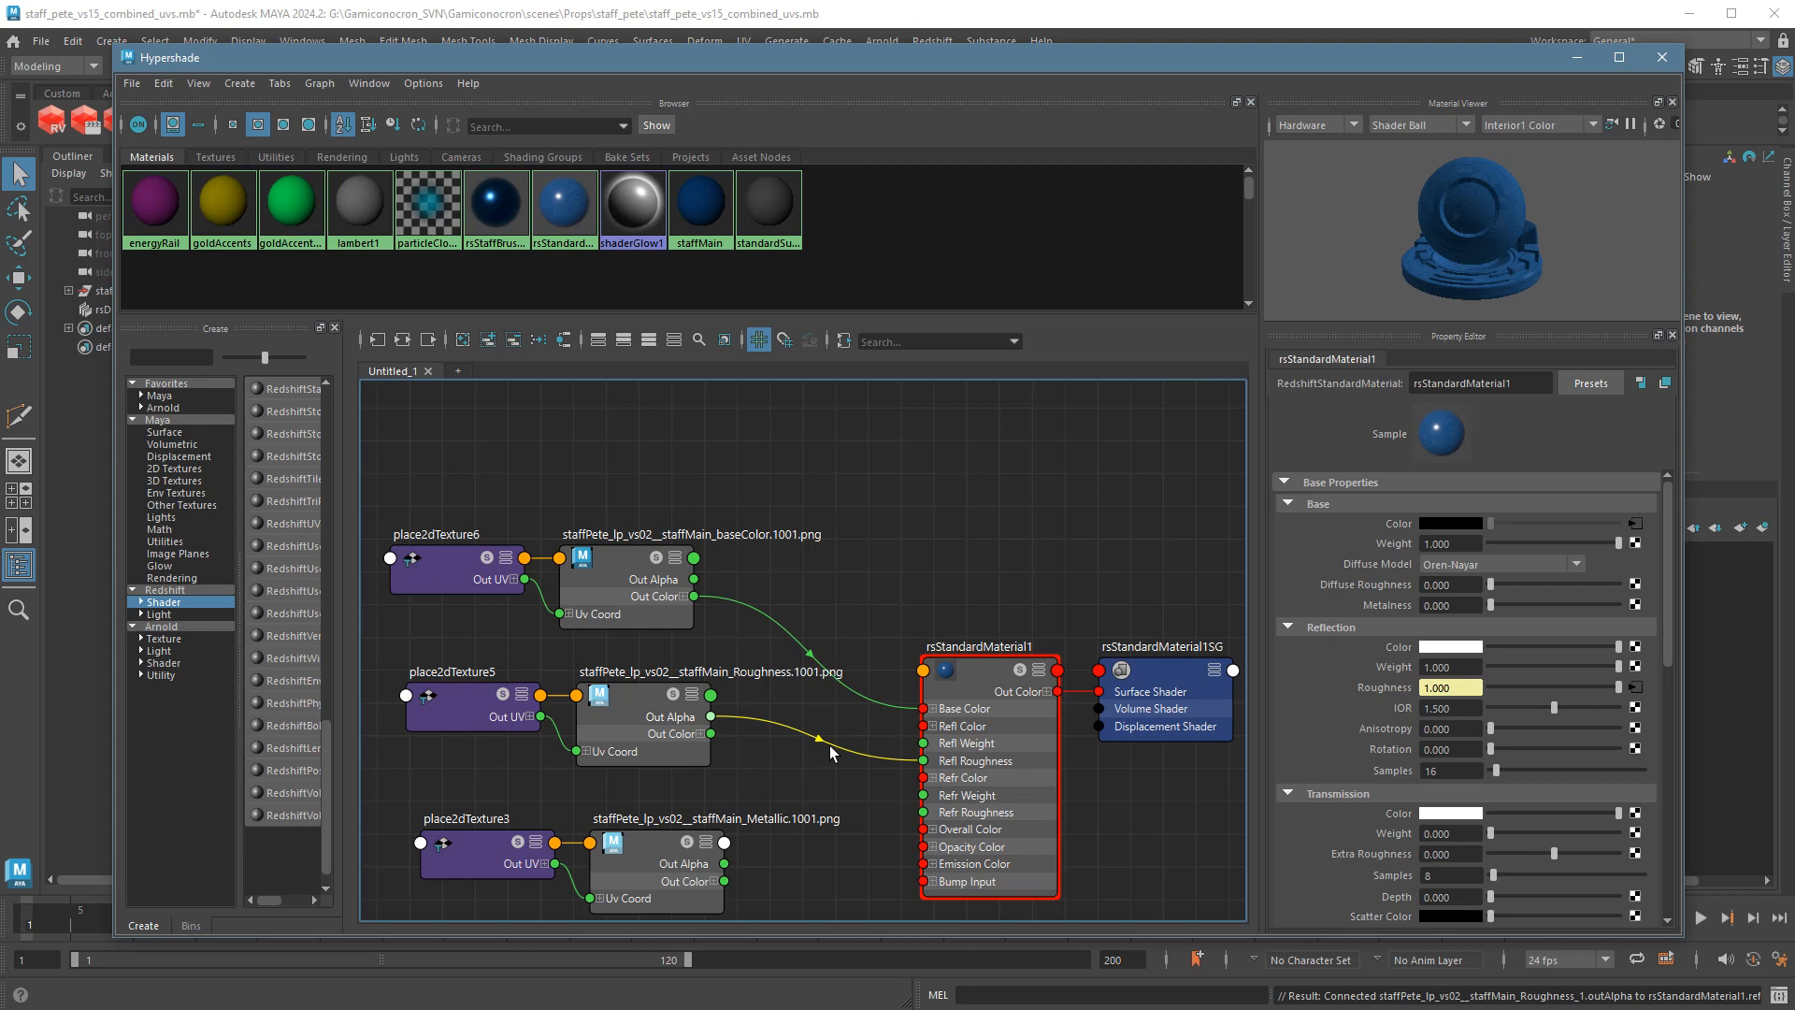
pyautogui.press('Delete')
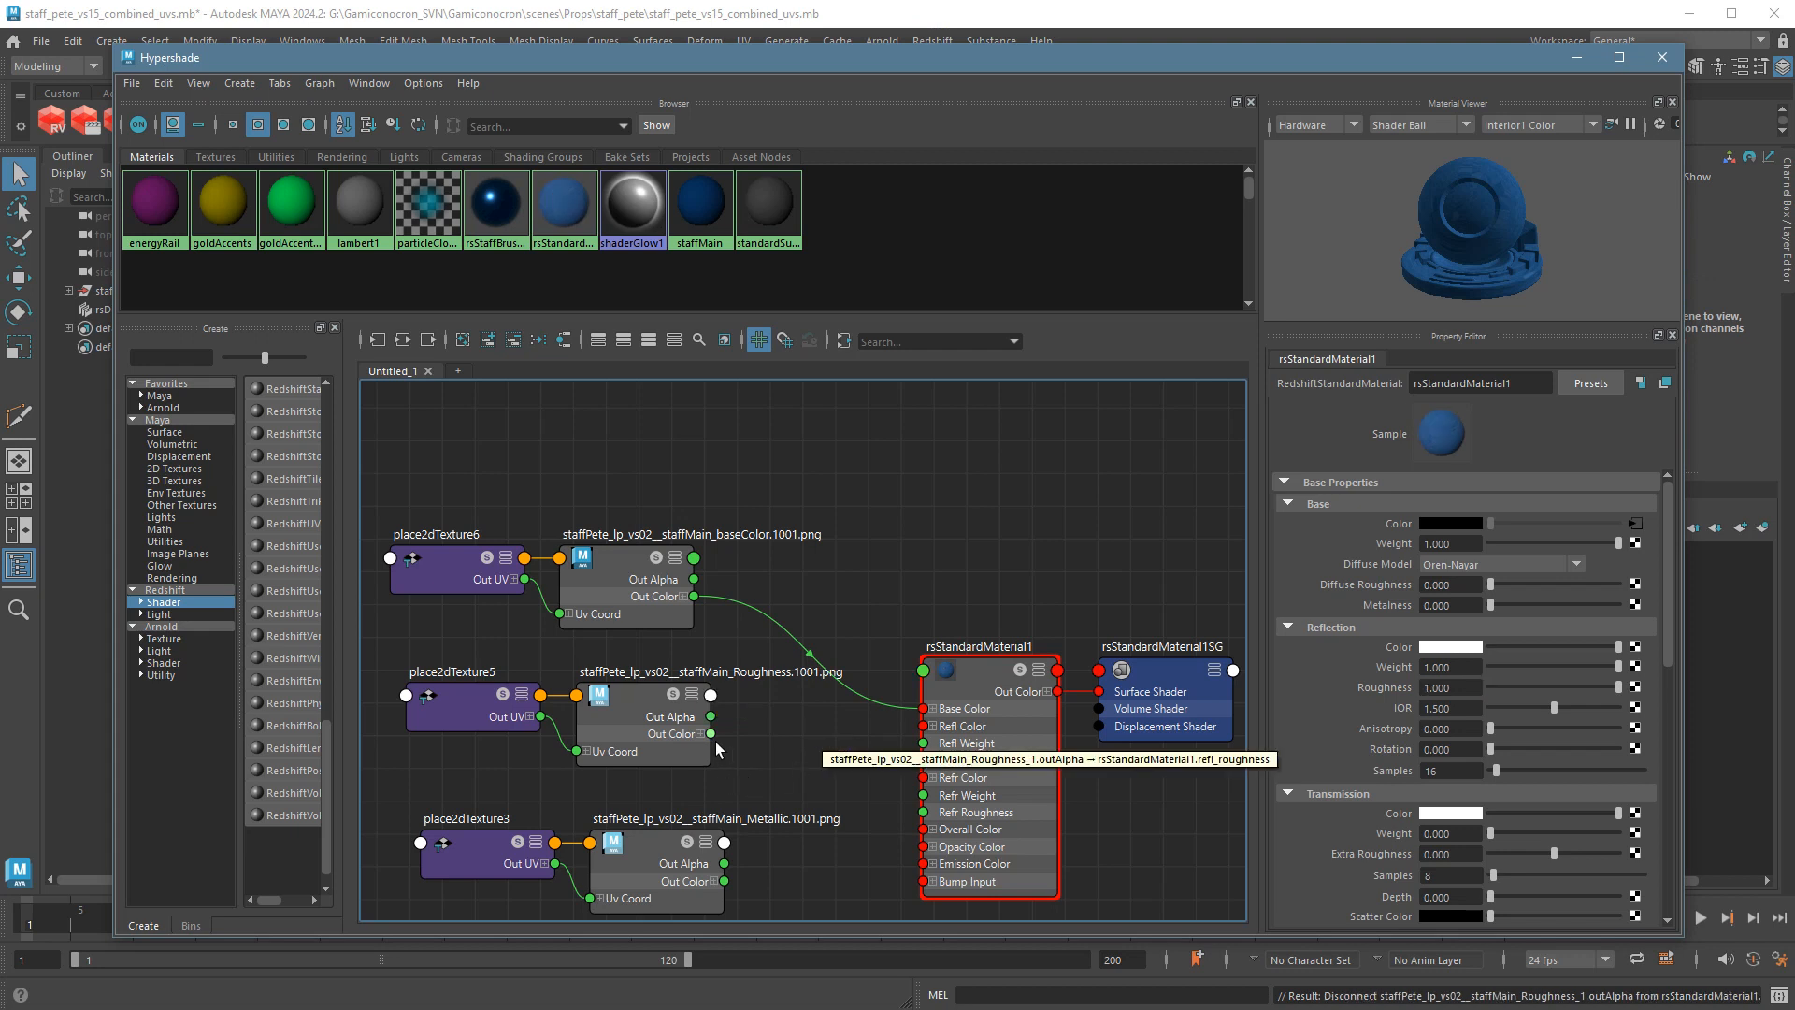
# Connect the Roughness texture's Out Color R to Refl Roughness of rsStandardMaterial1 and collapse the texture's color channels.
pyautogui.click(700, 734)
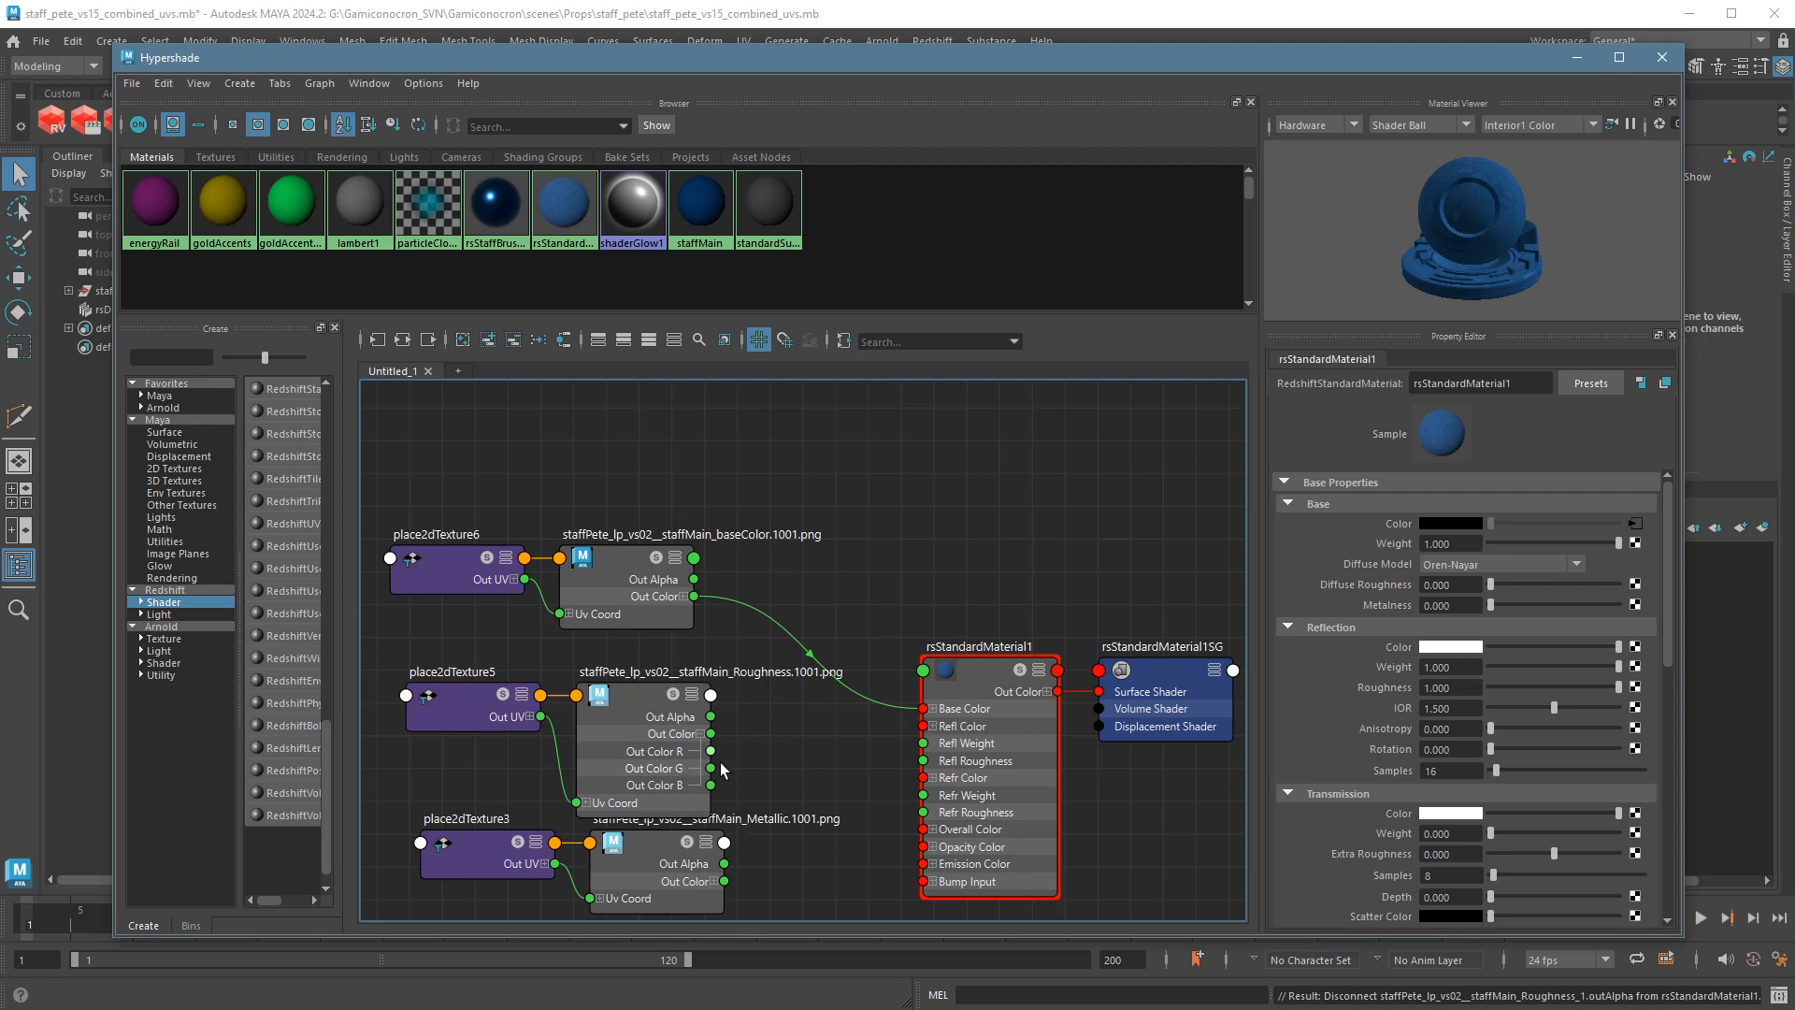
pyautogui.moveTo(710, 751); pyautogui.dragTo(936, 773)
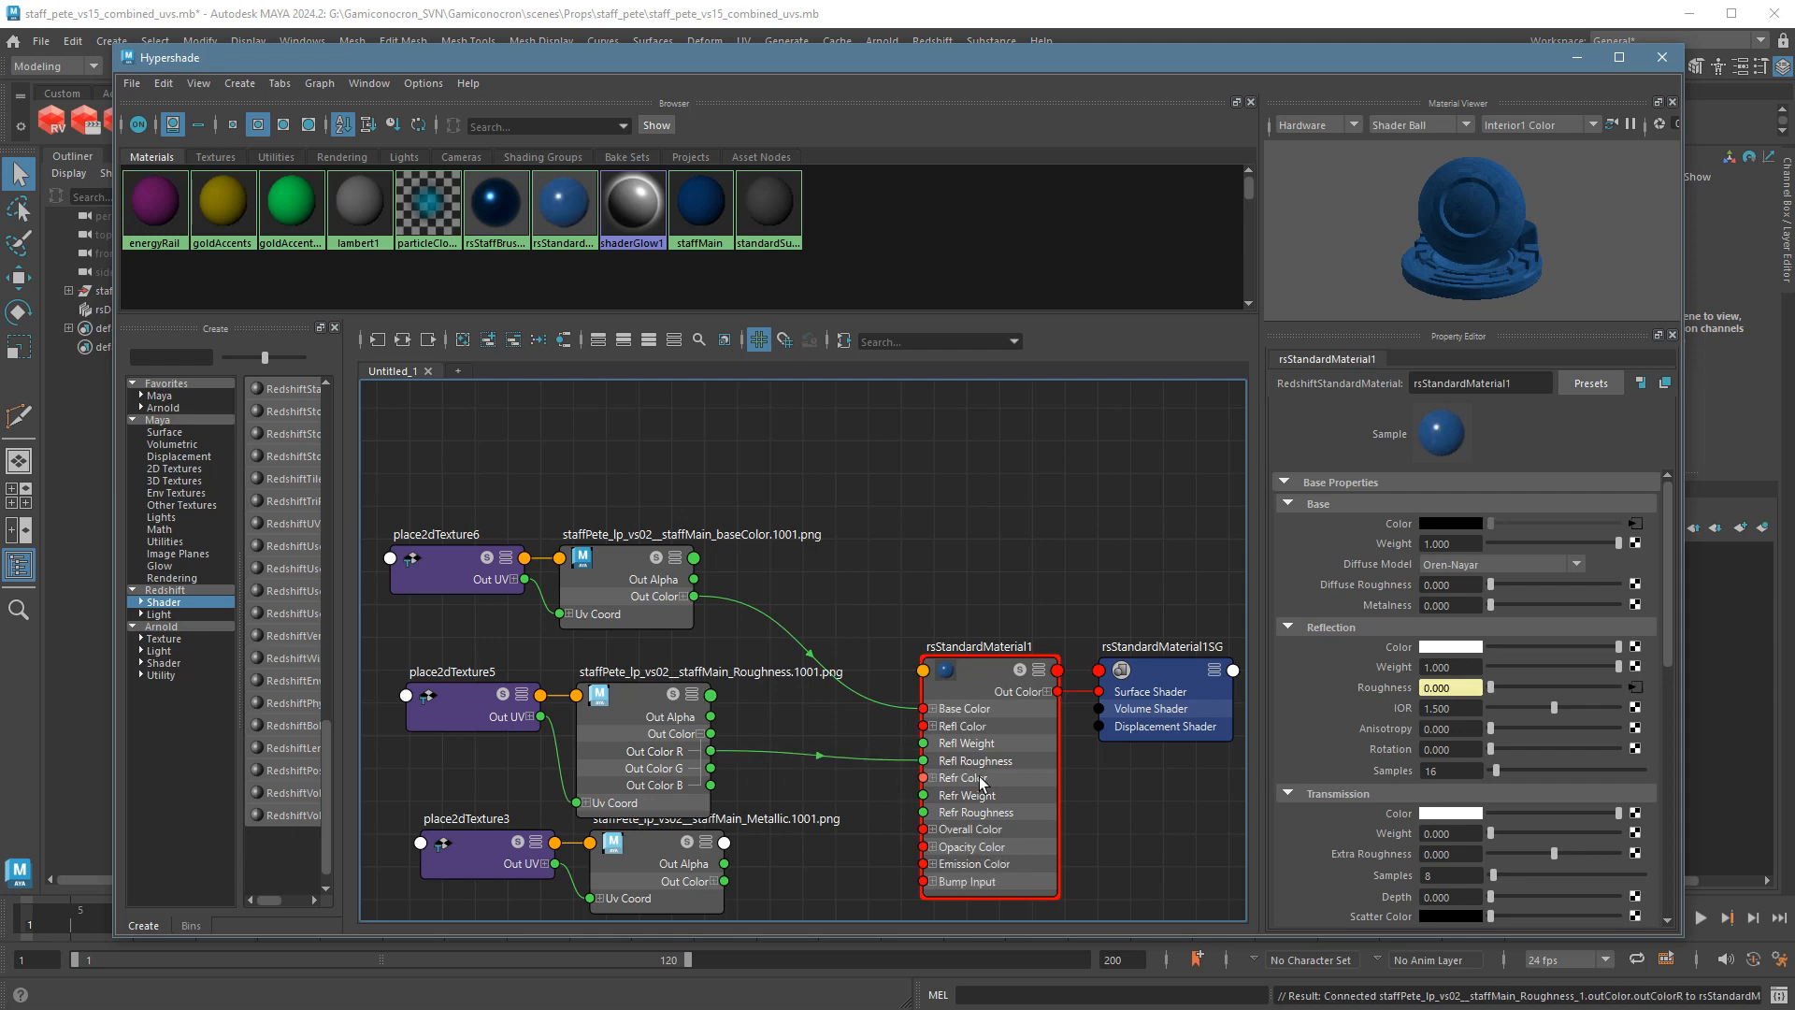
pyautogui.click(712, 734)
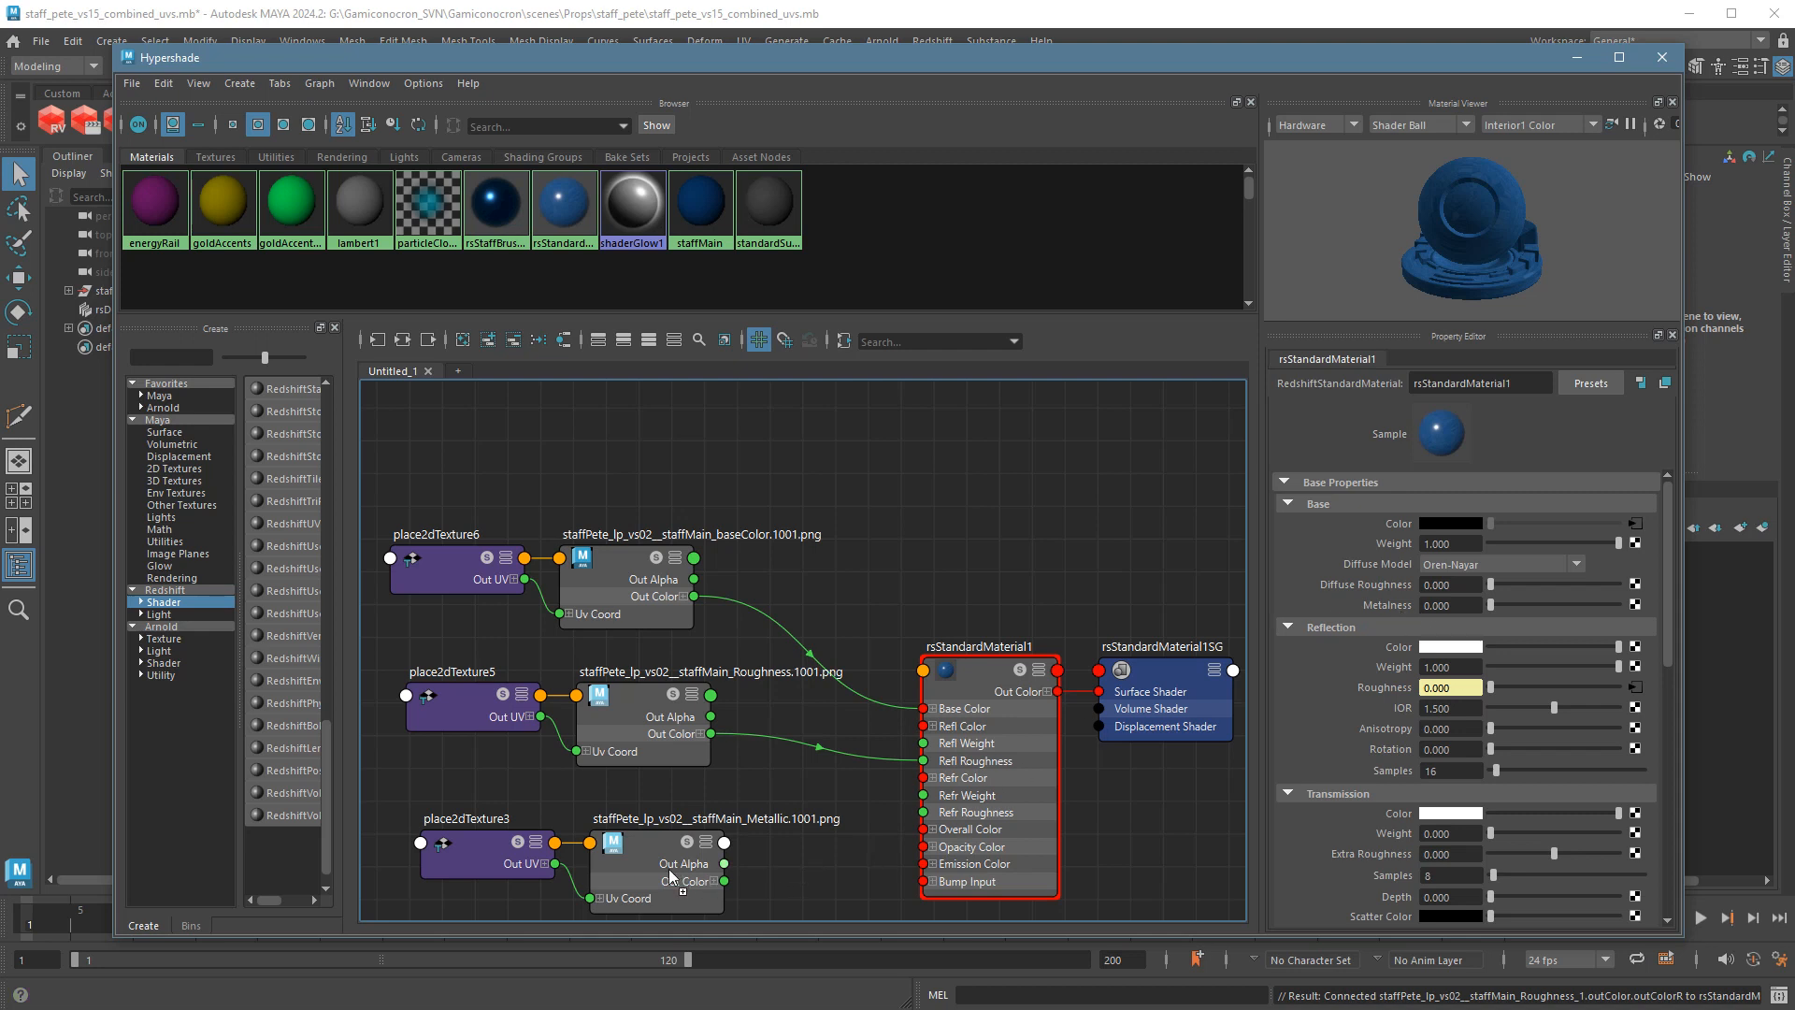
# Connect the Metallic texture's Out Alpha to the Metalness of rsStandardMaterial1 and select the Metallic node to show its attributes.
pyautogui.moveTo(725, 864); pyautogui.dragTo(1384, 606)
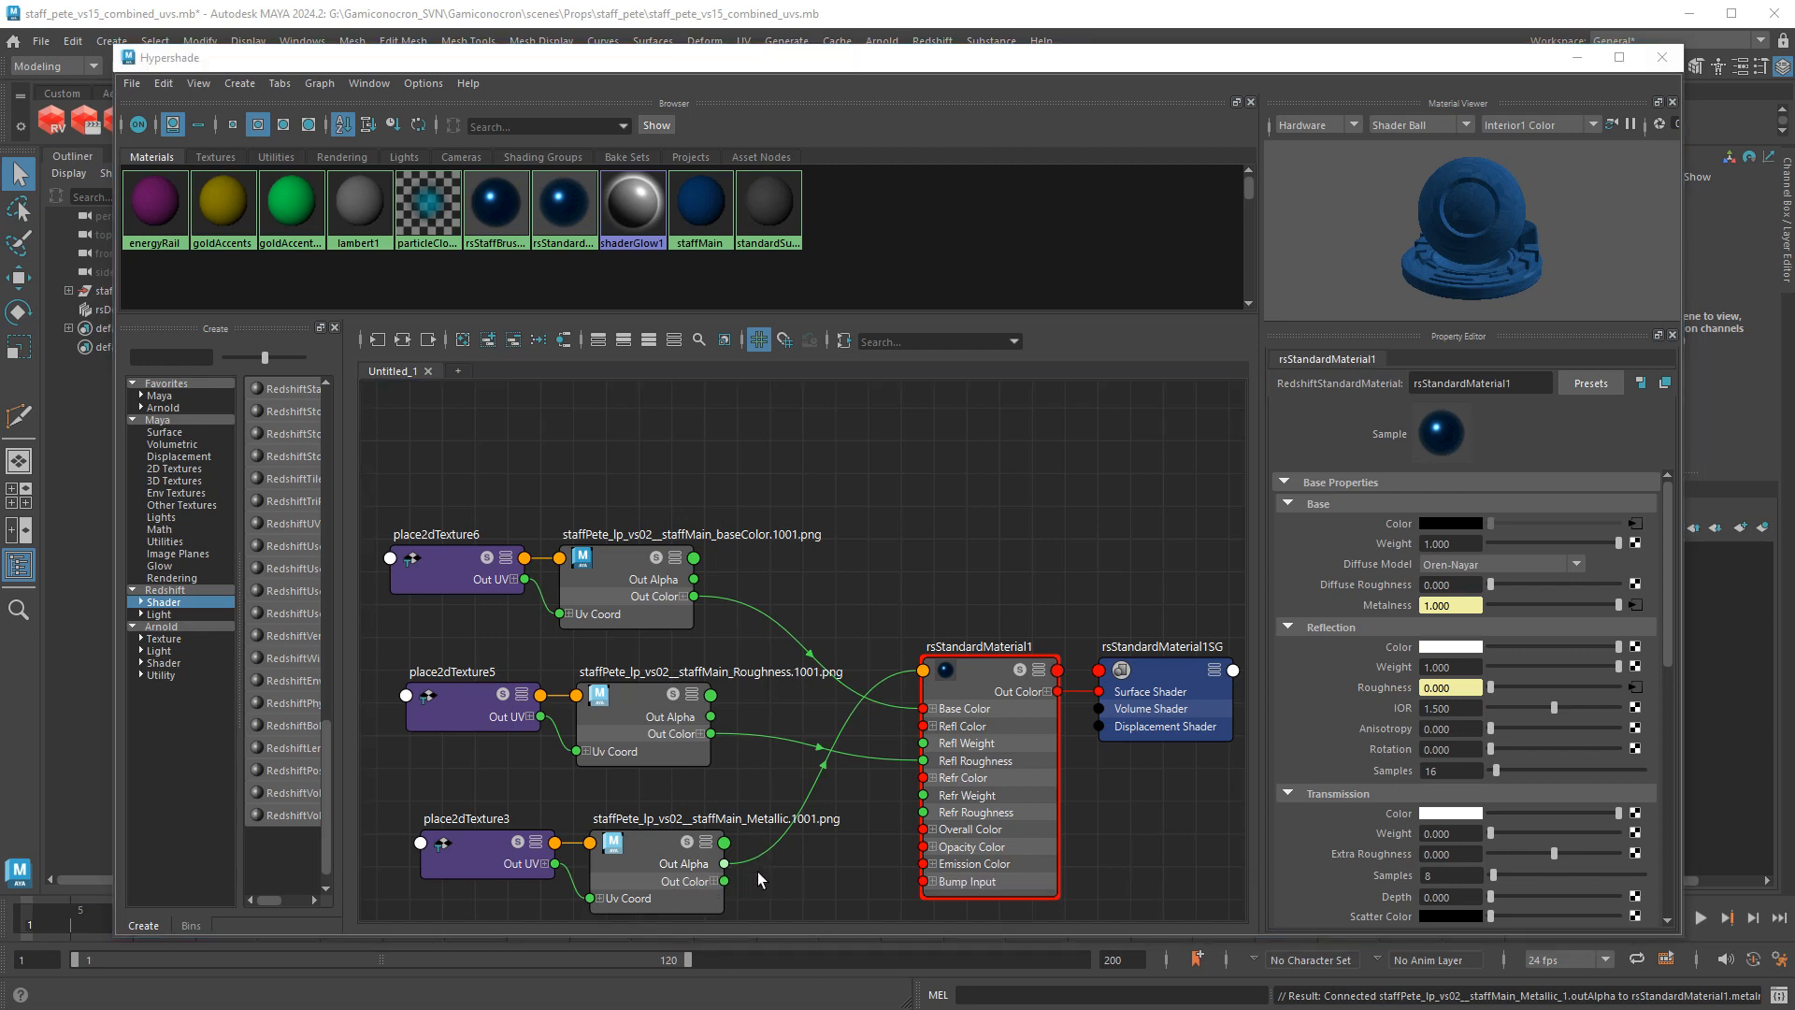
pyautogui.click(665, 872)
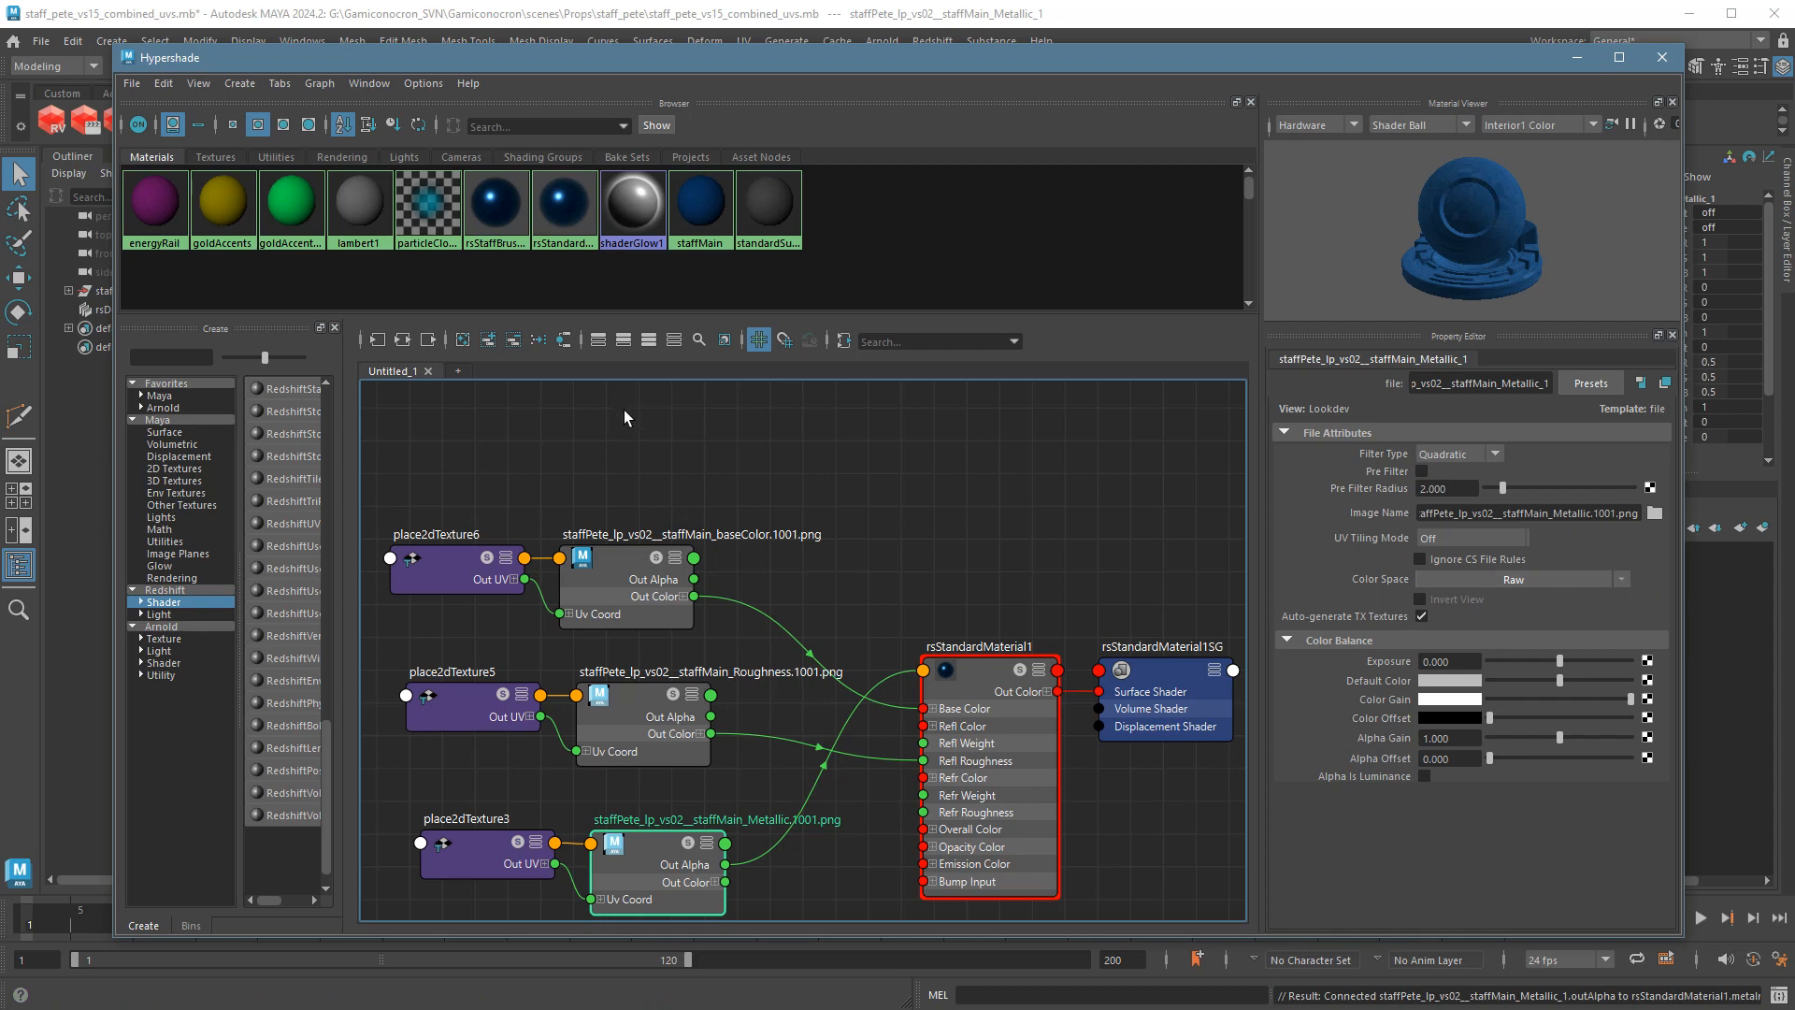
# Open the Color Management preferences and look through the input color space rules.
pyautogui.moveTo(700, 69); pyautogui.dragTo(694, 86)
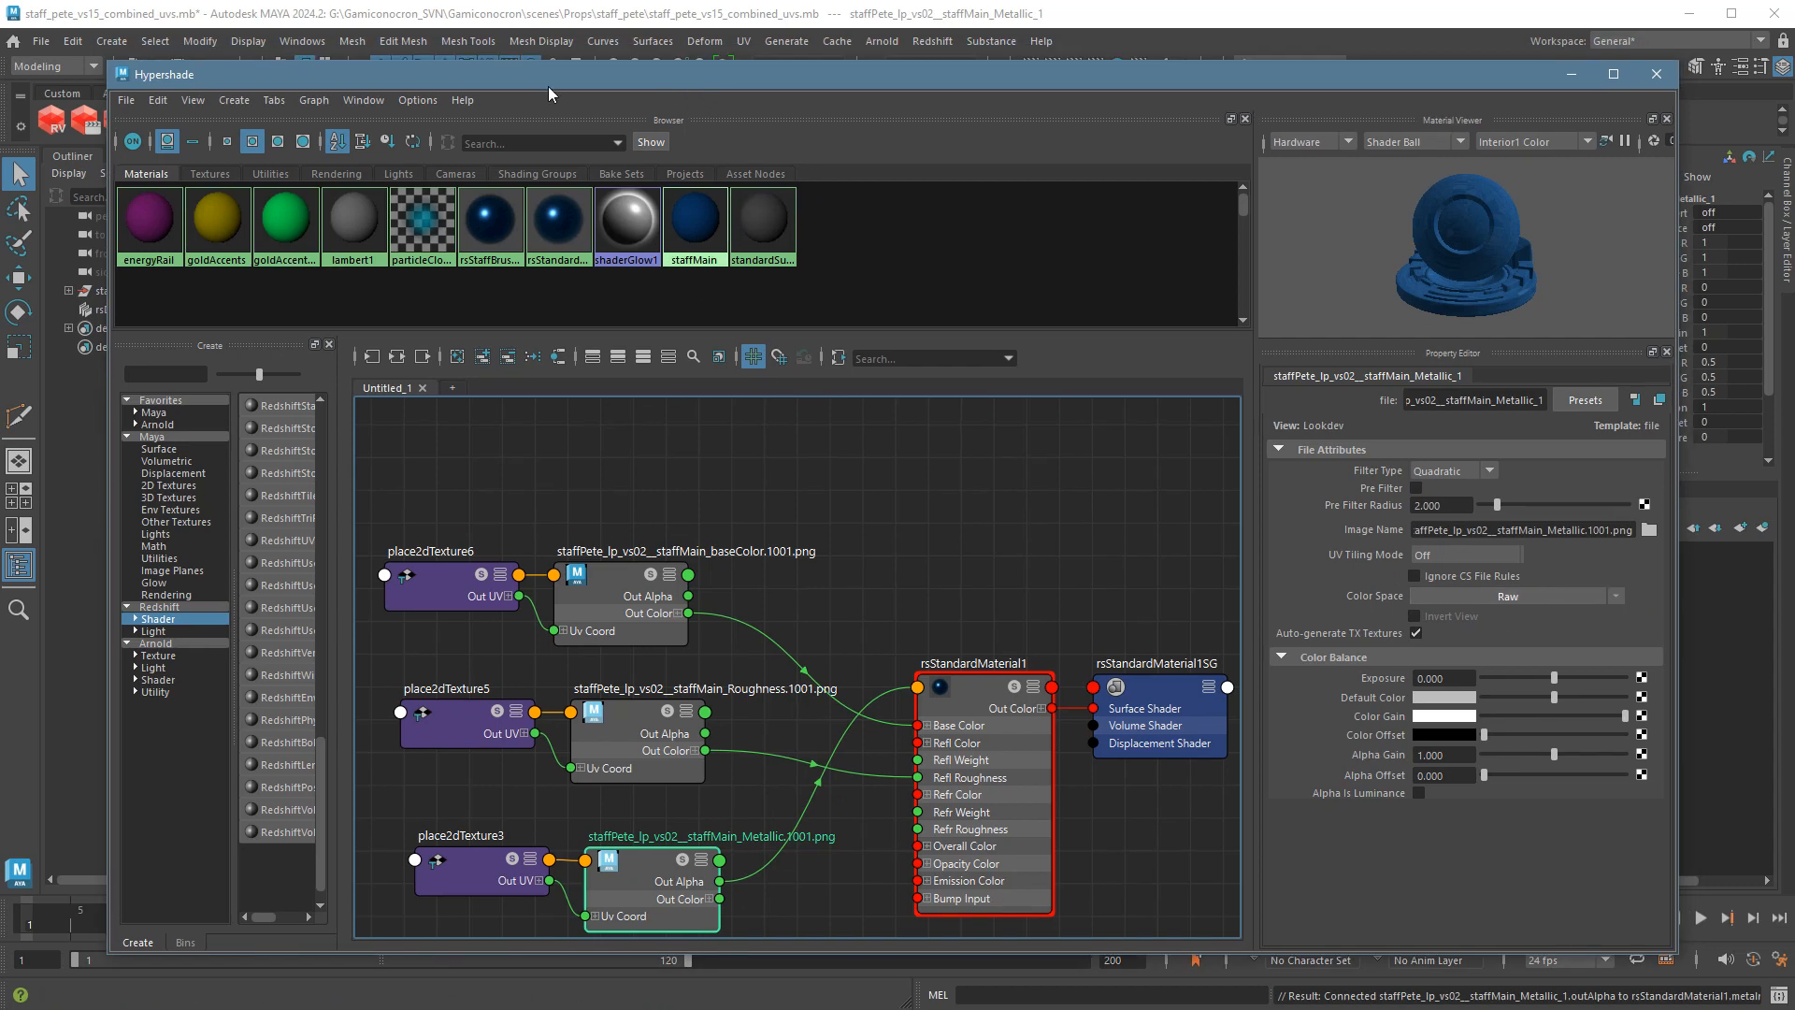
pyautogui.click(302, 41)
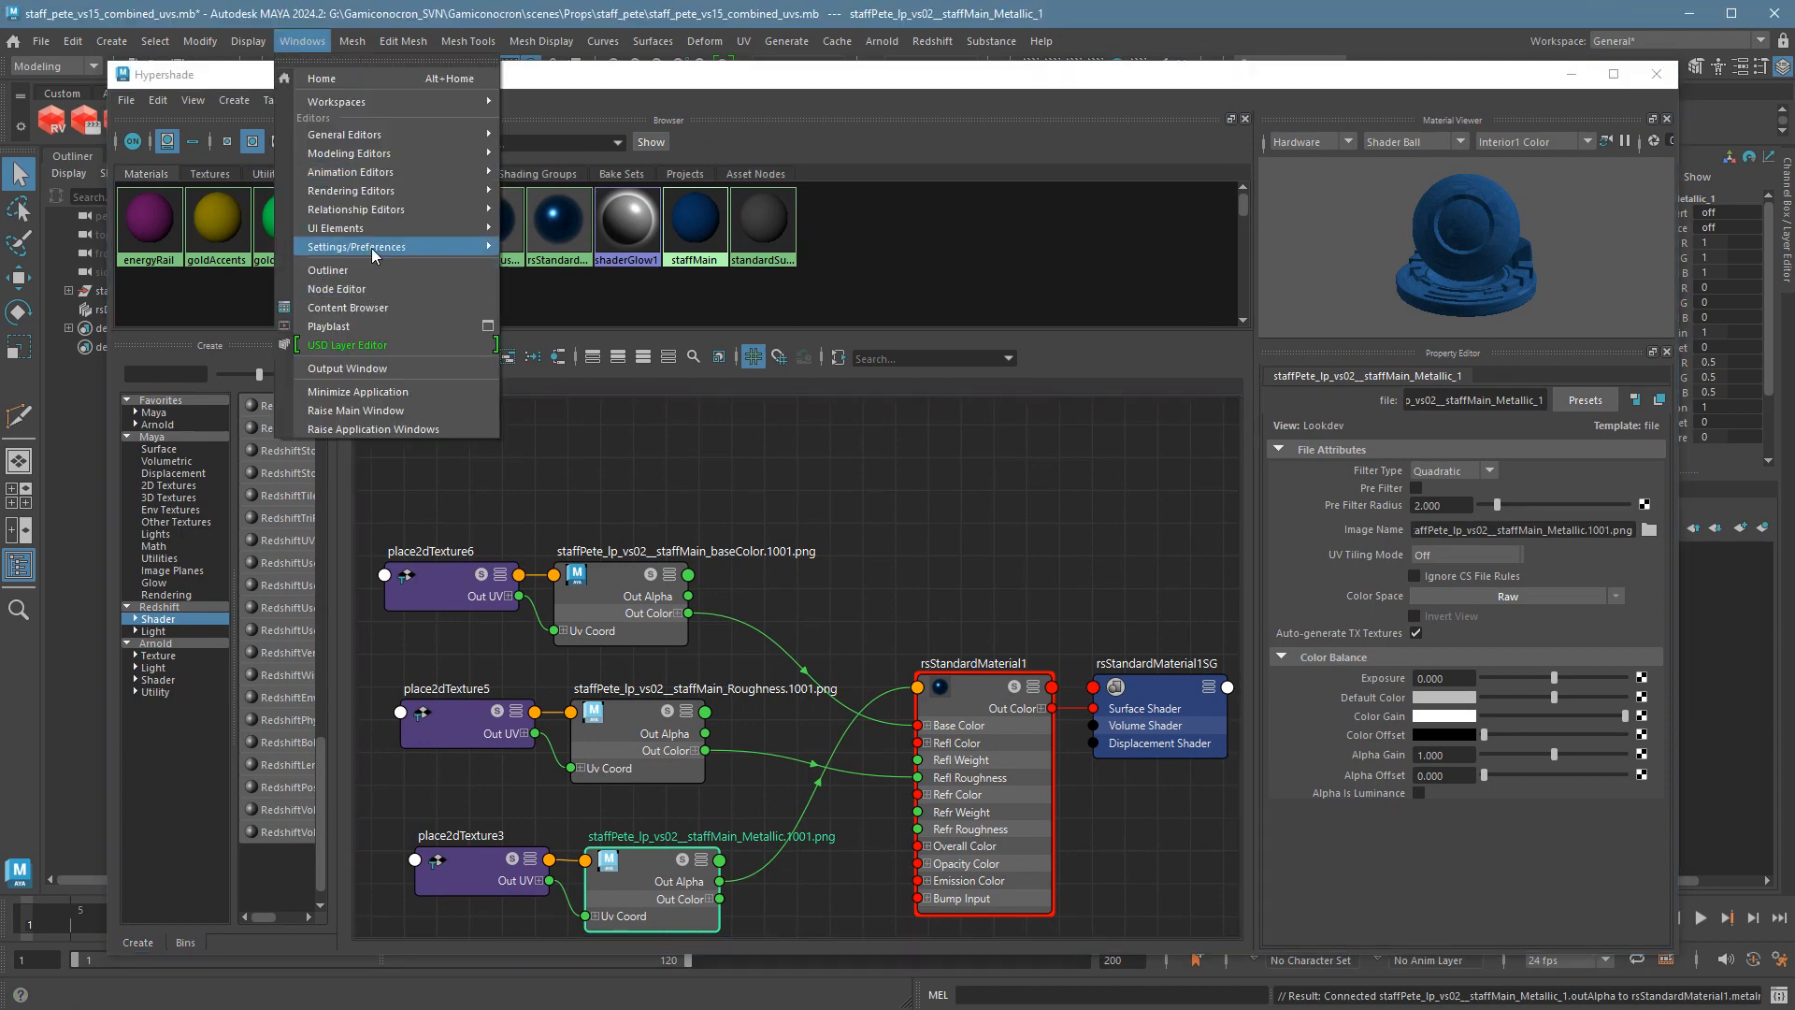
pyautogui.moveTo(374, 249)
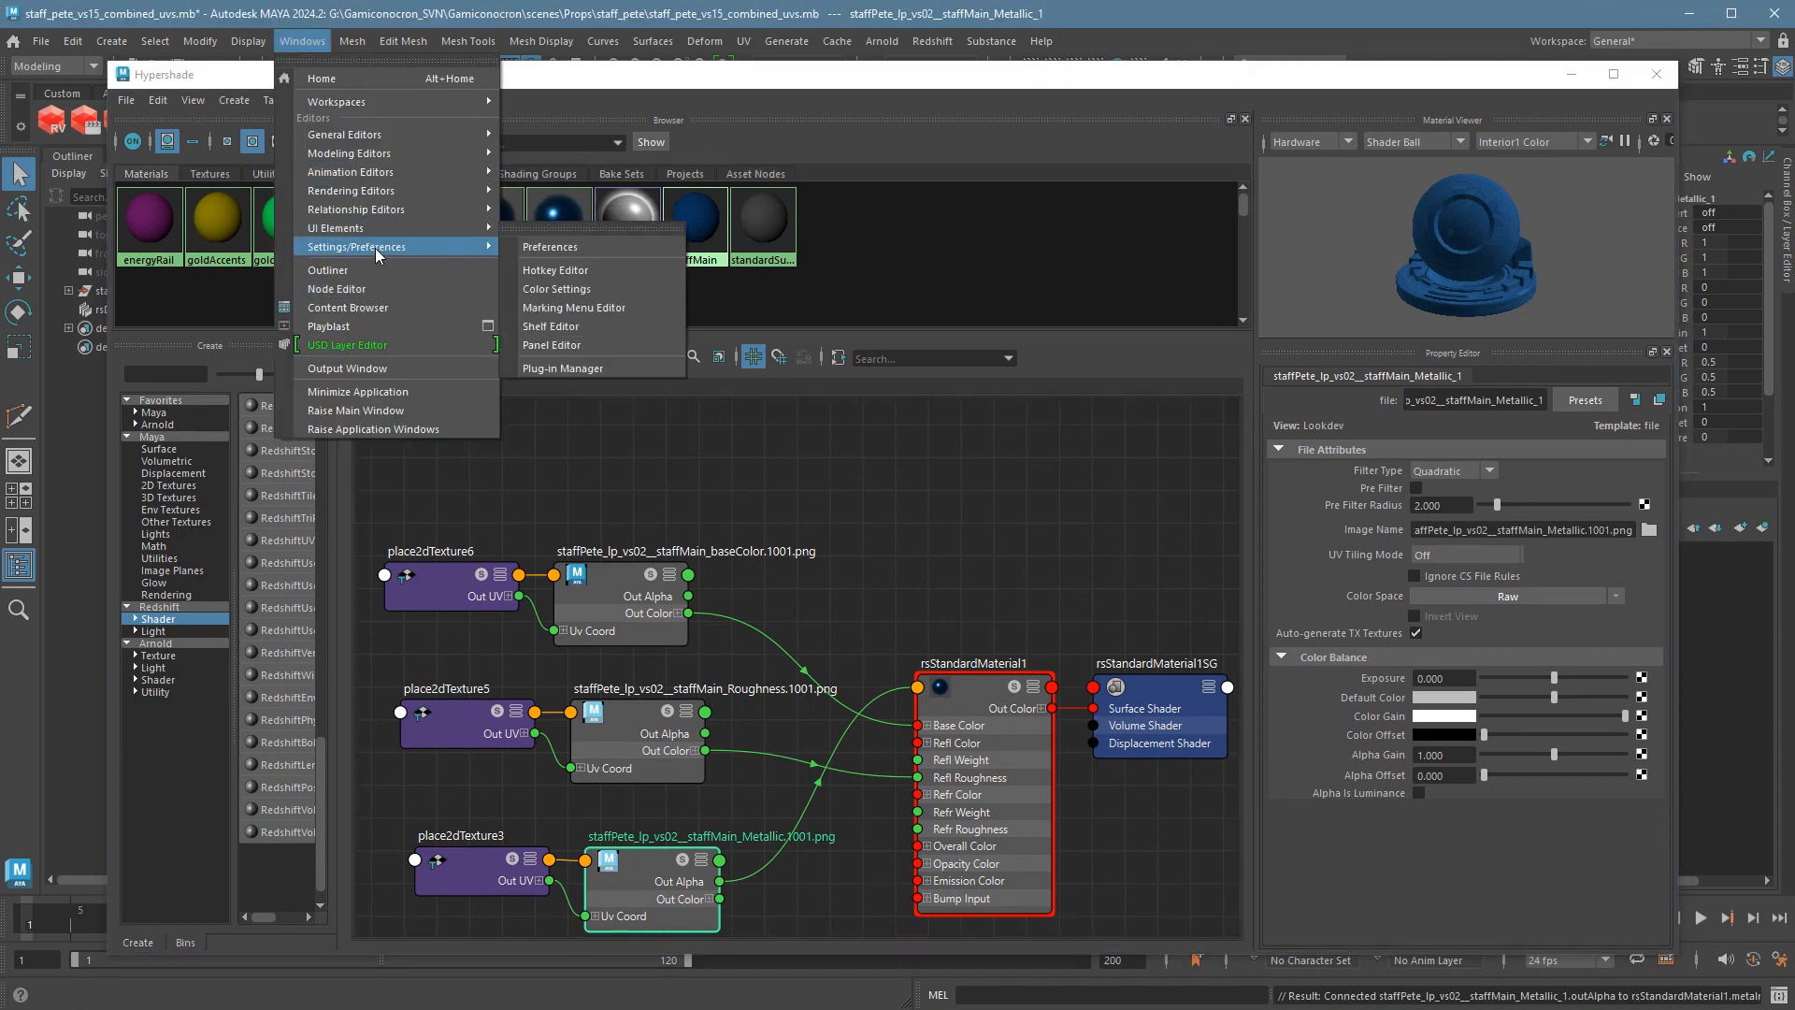
pyautogui.click(559, 244)
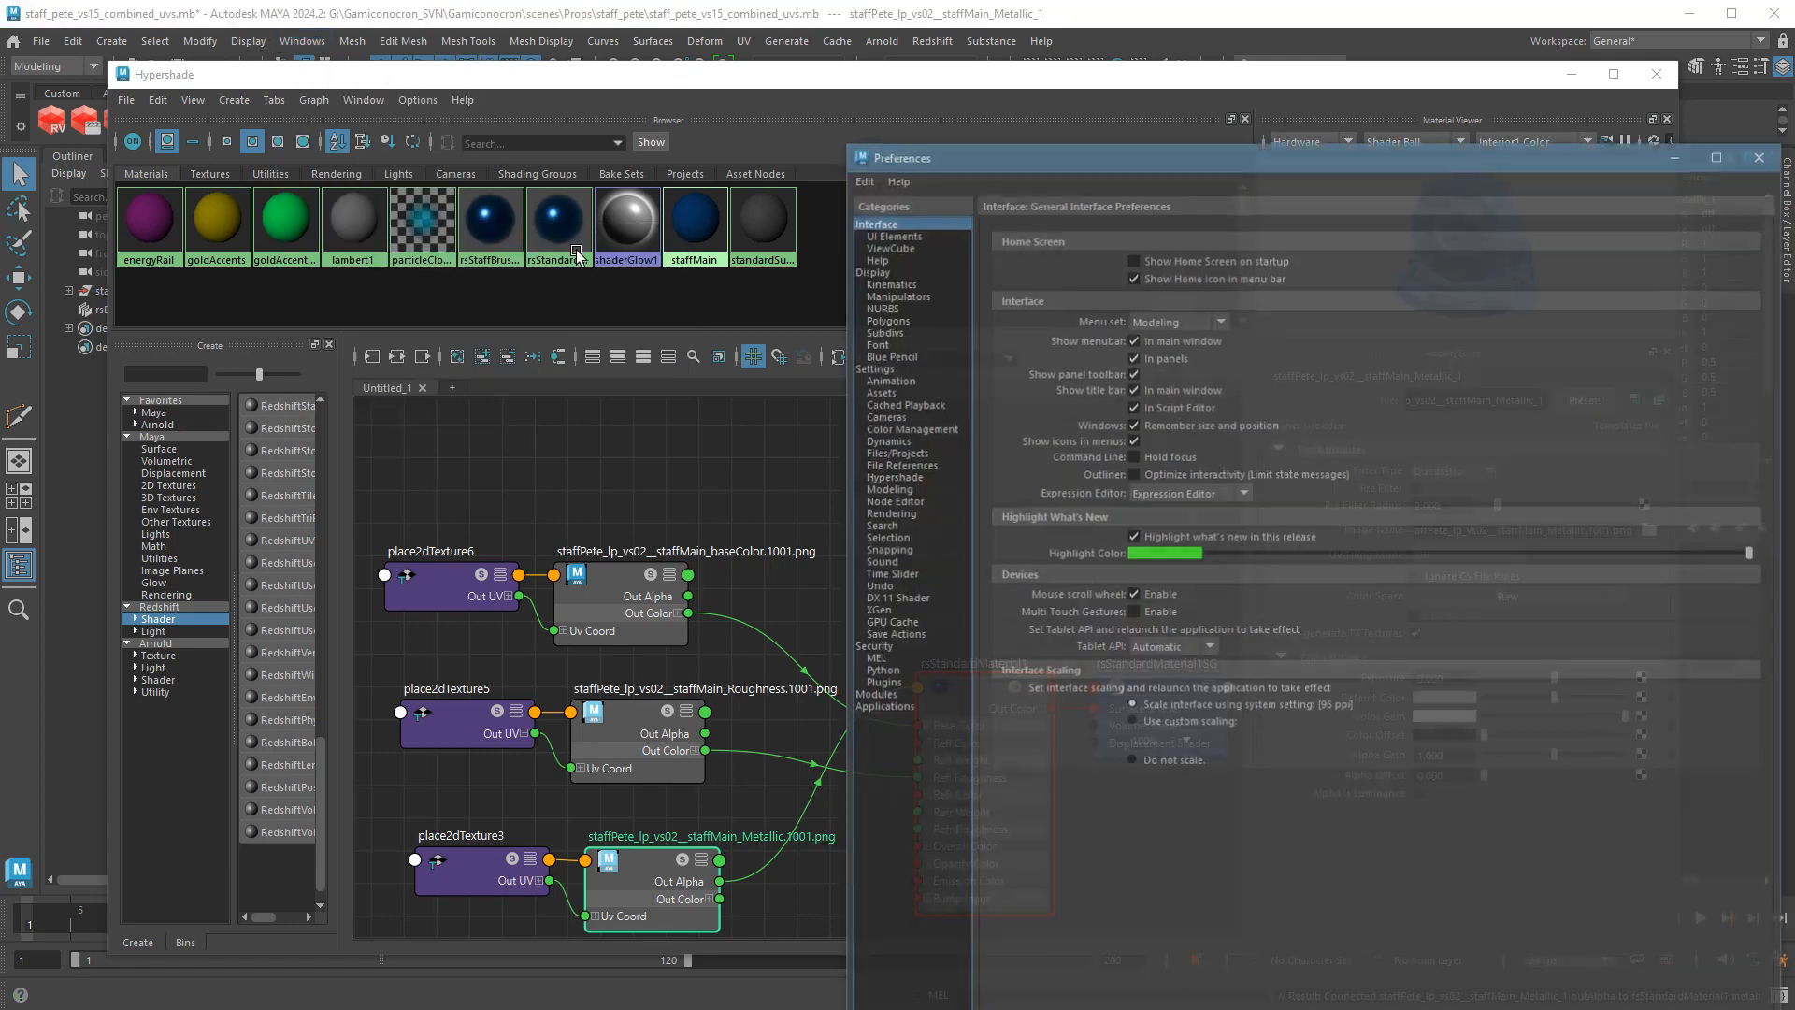
pyautogui.moveTo(984, 155); pyautogui.dragTo(836, 105)
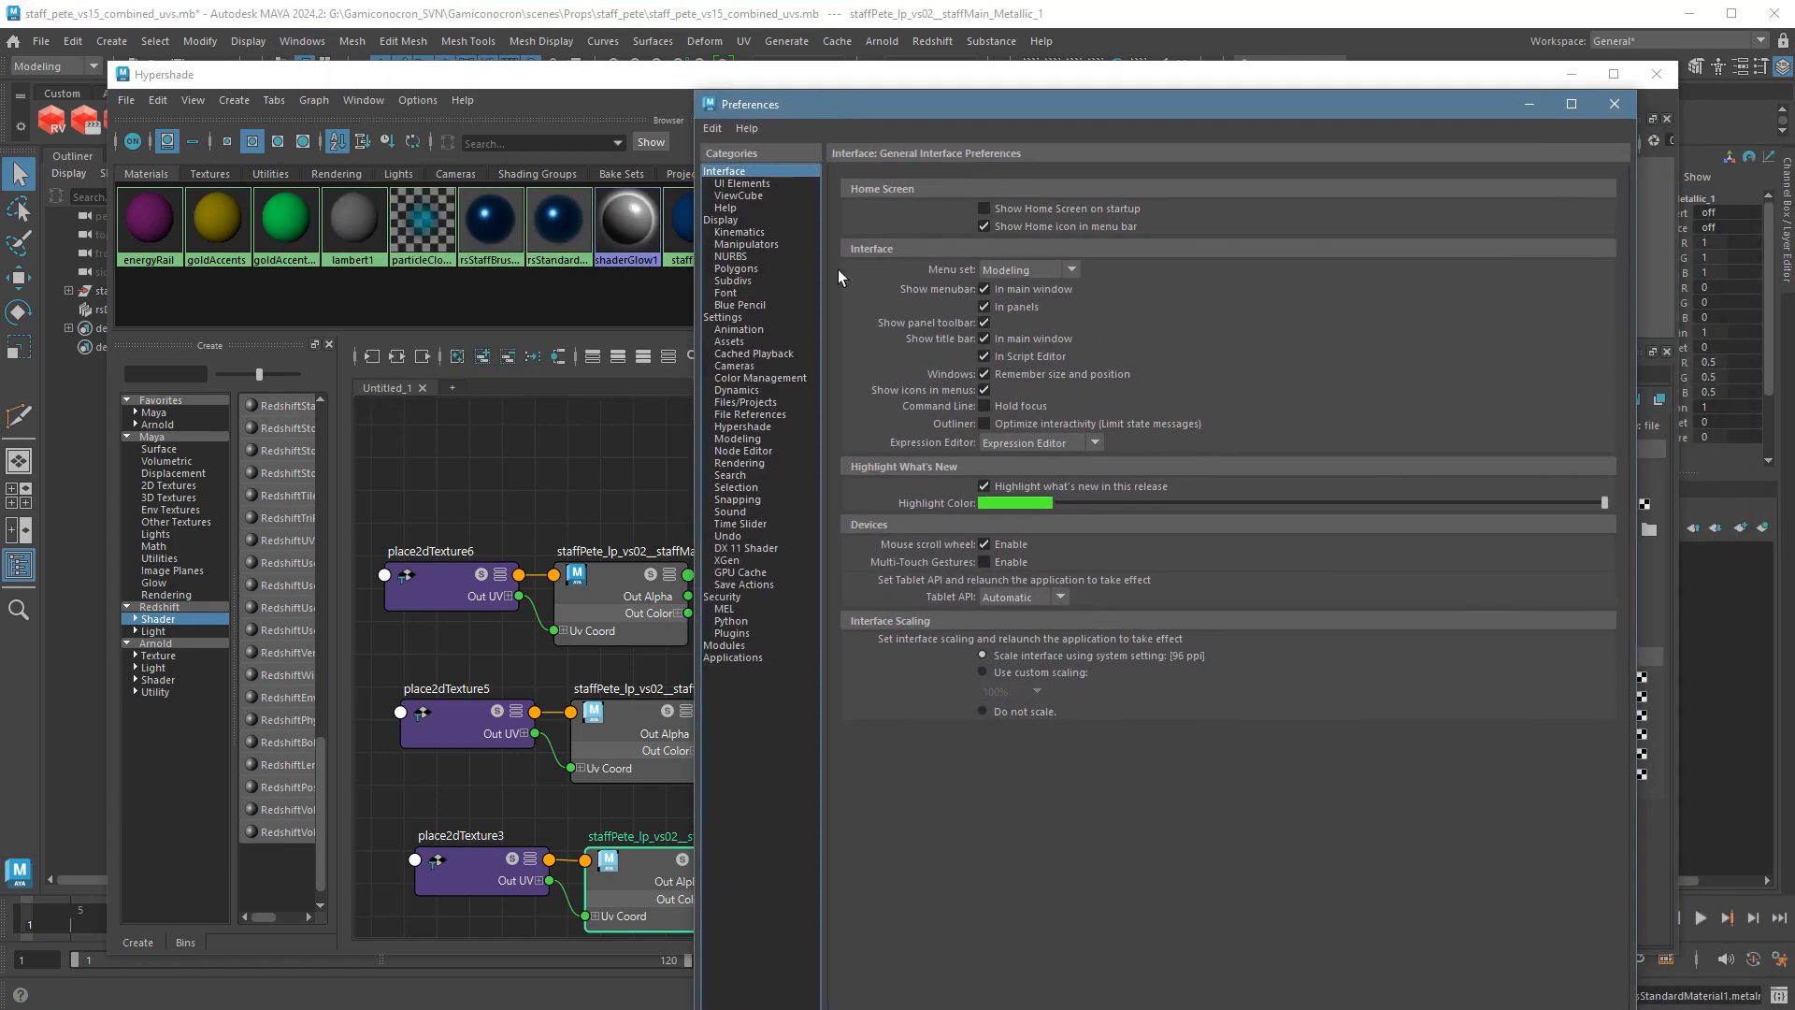
pyautogui.click(777, 380)
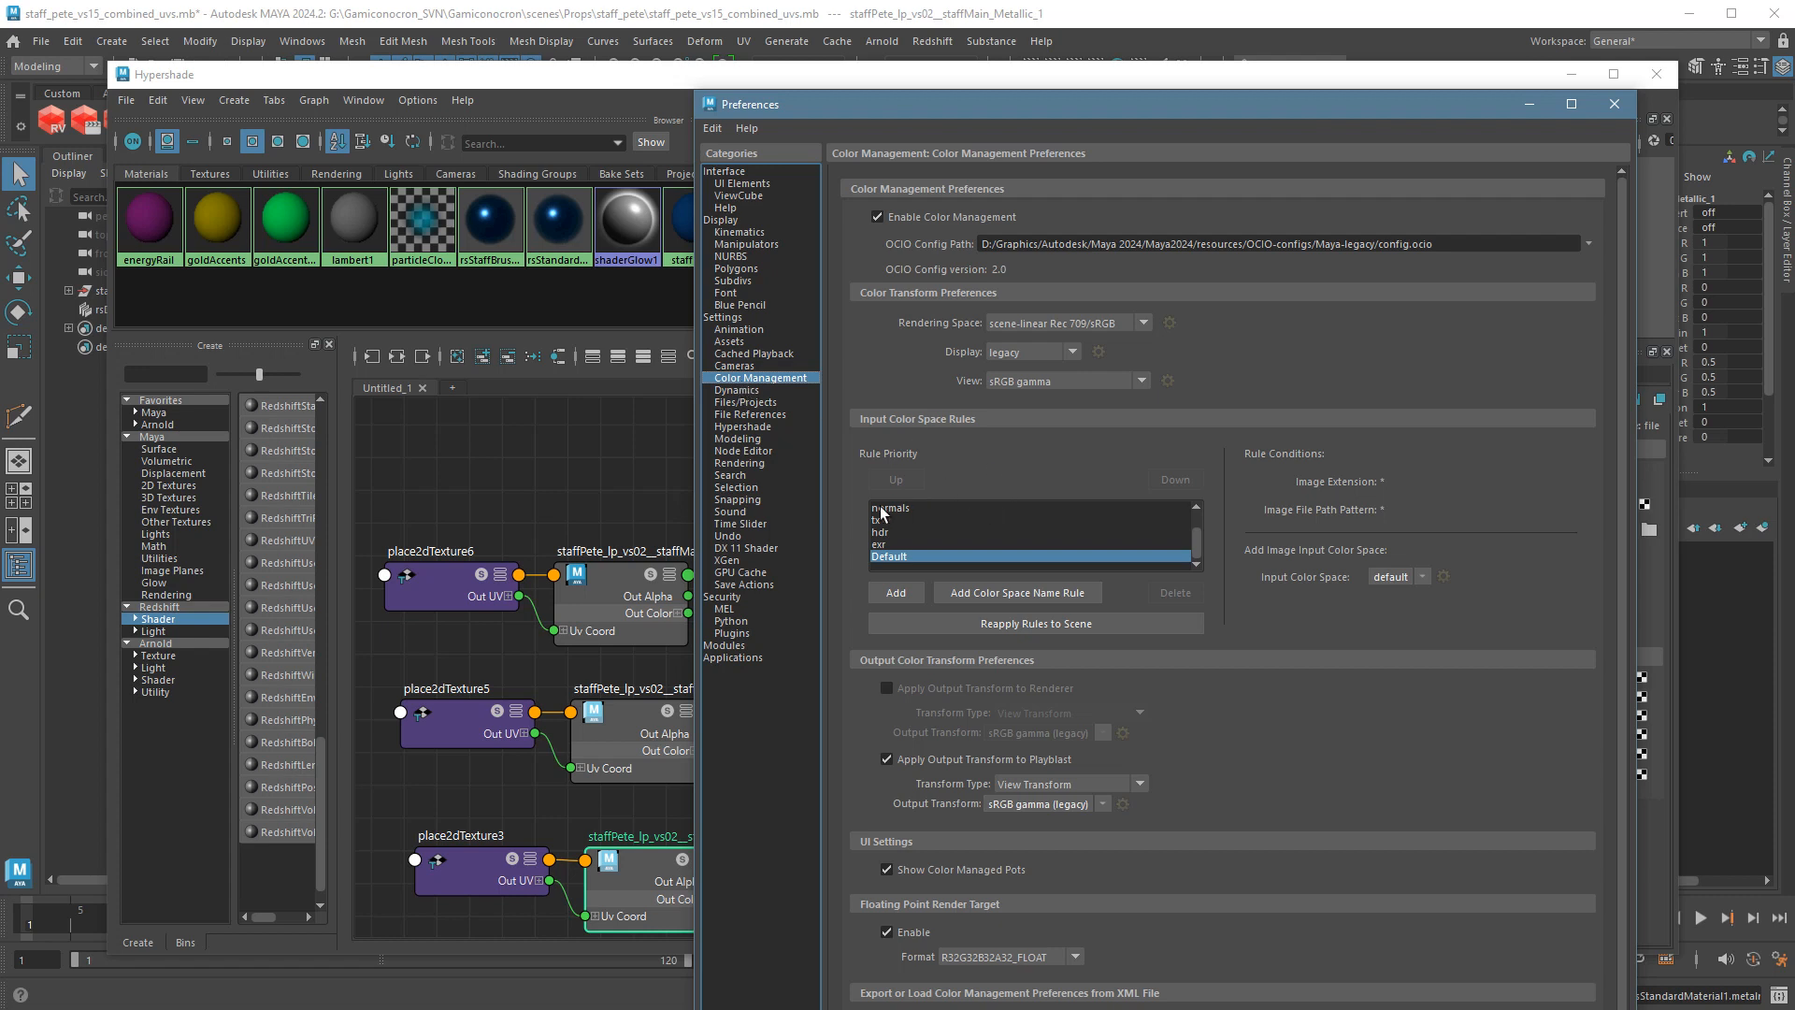
pyautogui.scroll(1, 1209, 514)
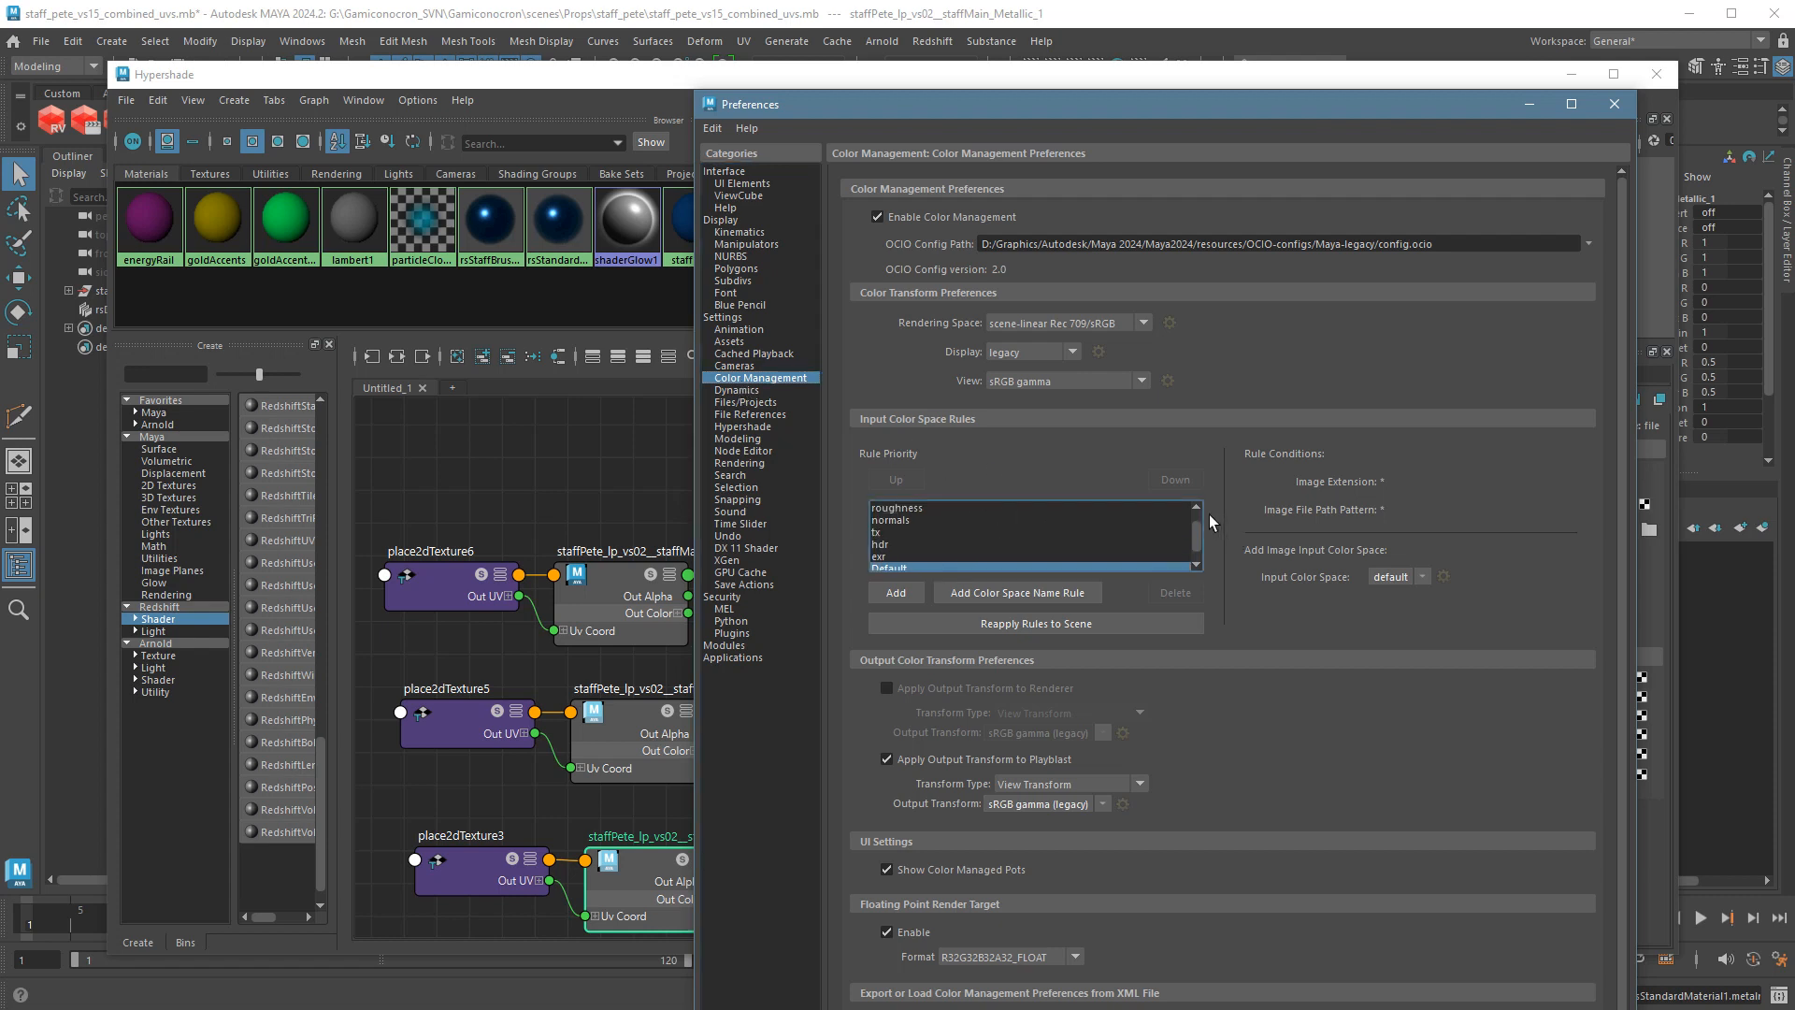
# Check the file path patterns and color spaces of the roughness, normals and metal rules, and close the preferences.
pyautogui.click(918, 522)
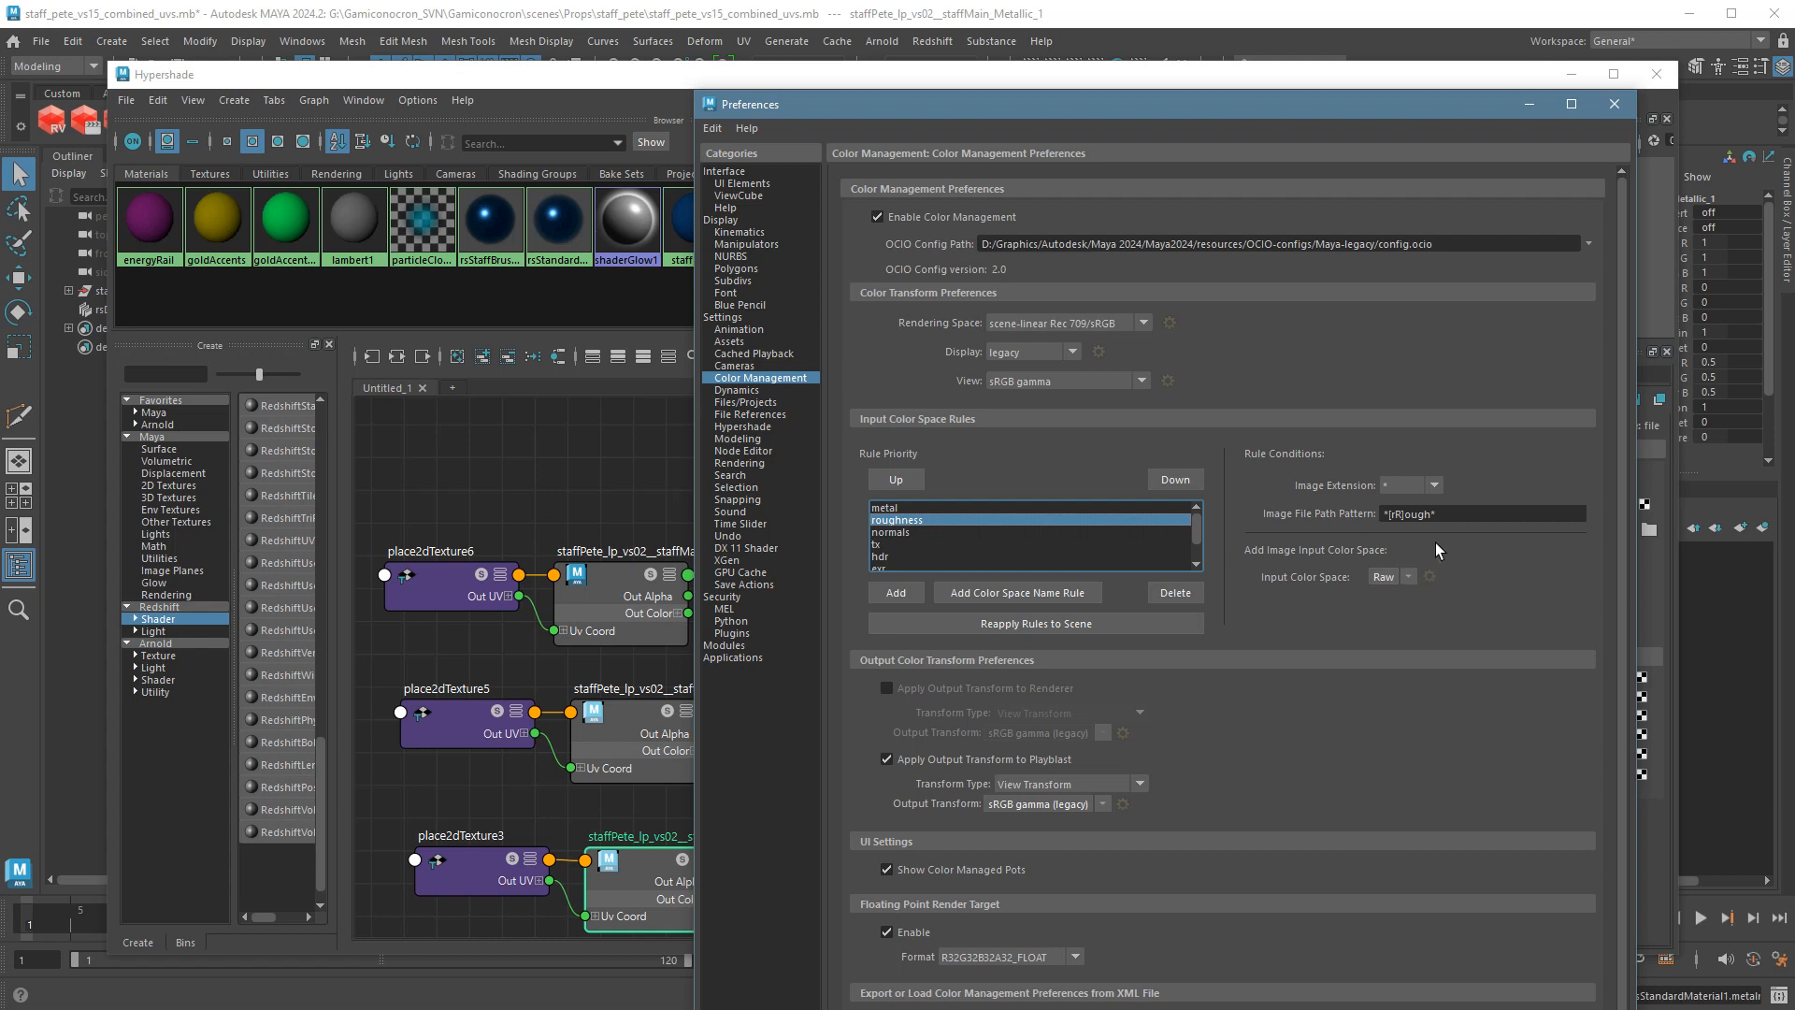
pyautogui.click(1450, 517)
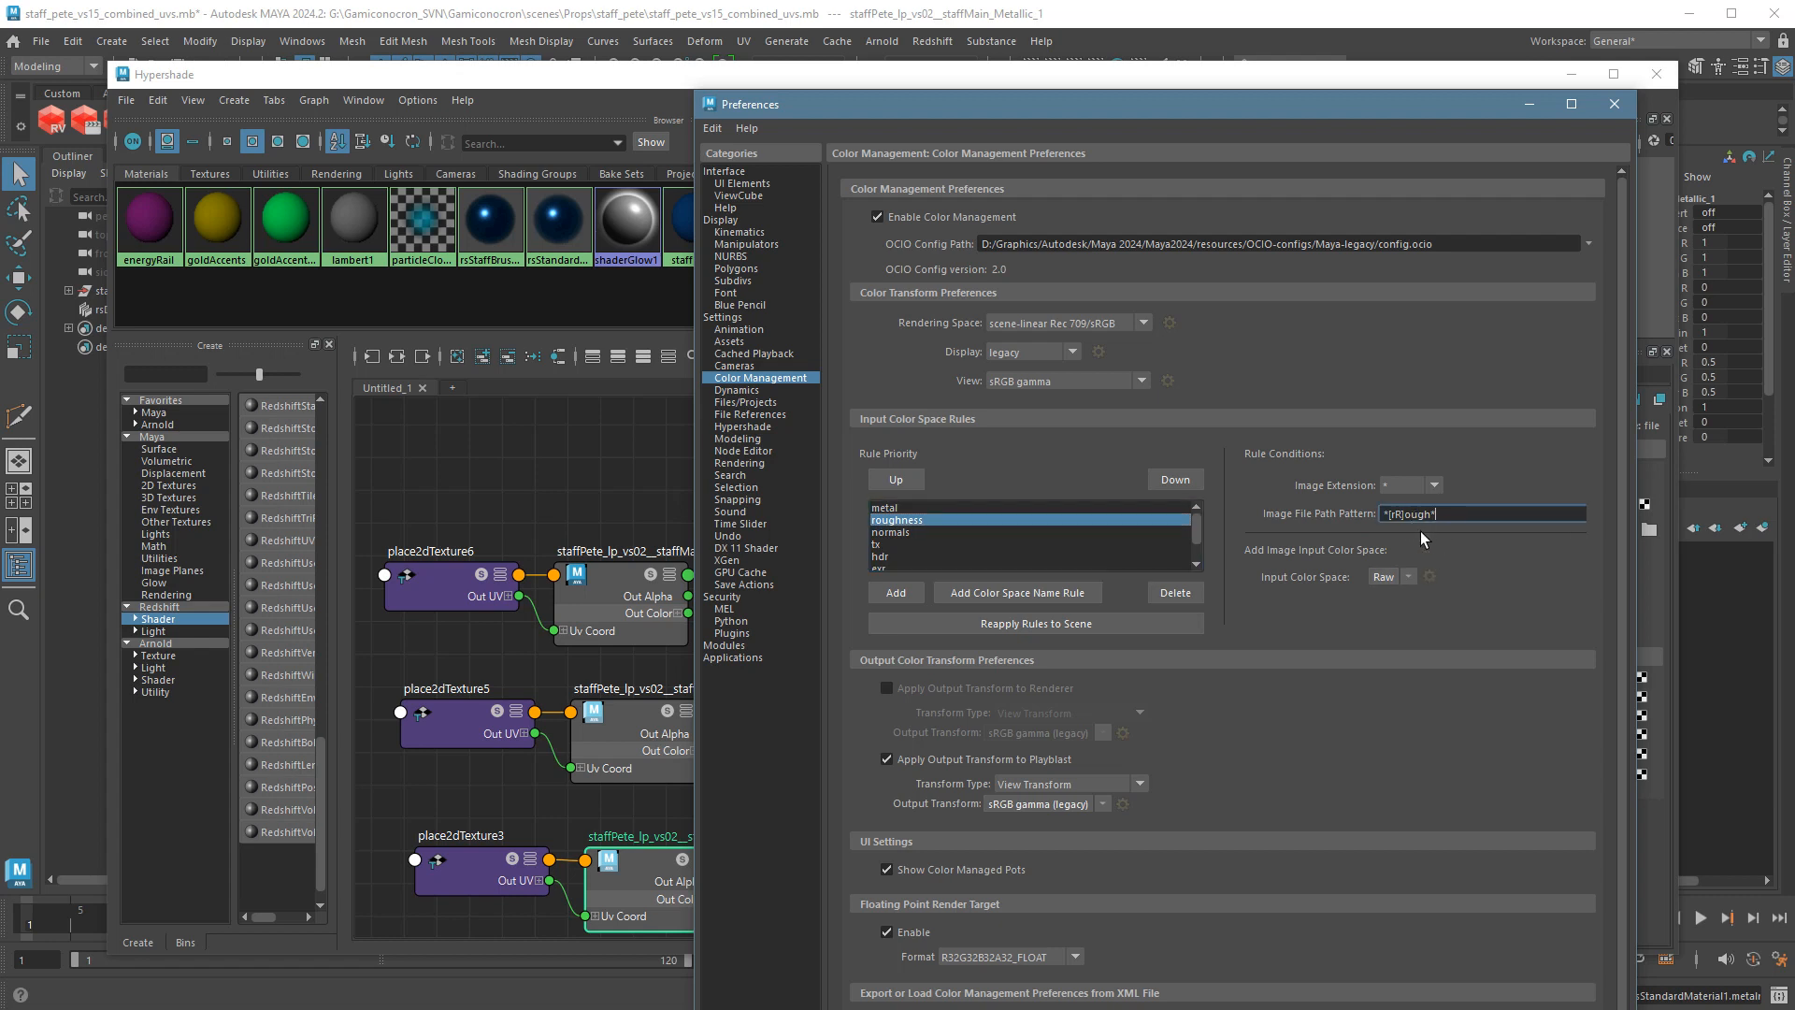
pyautogui.click(1408, 515)
pyautogui.click(915, 533)
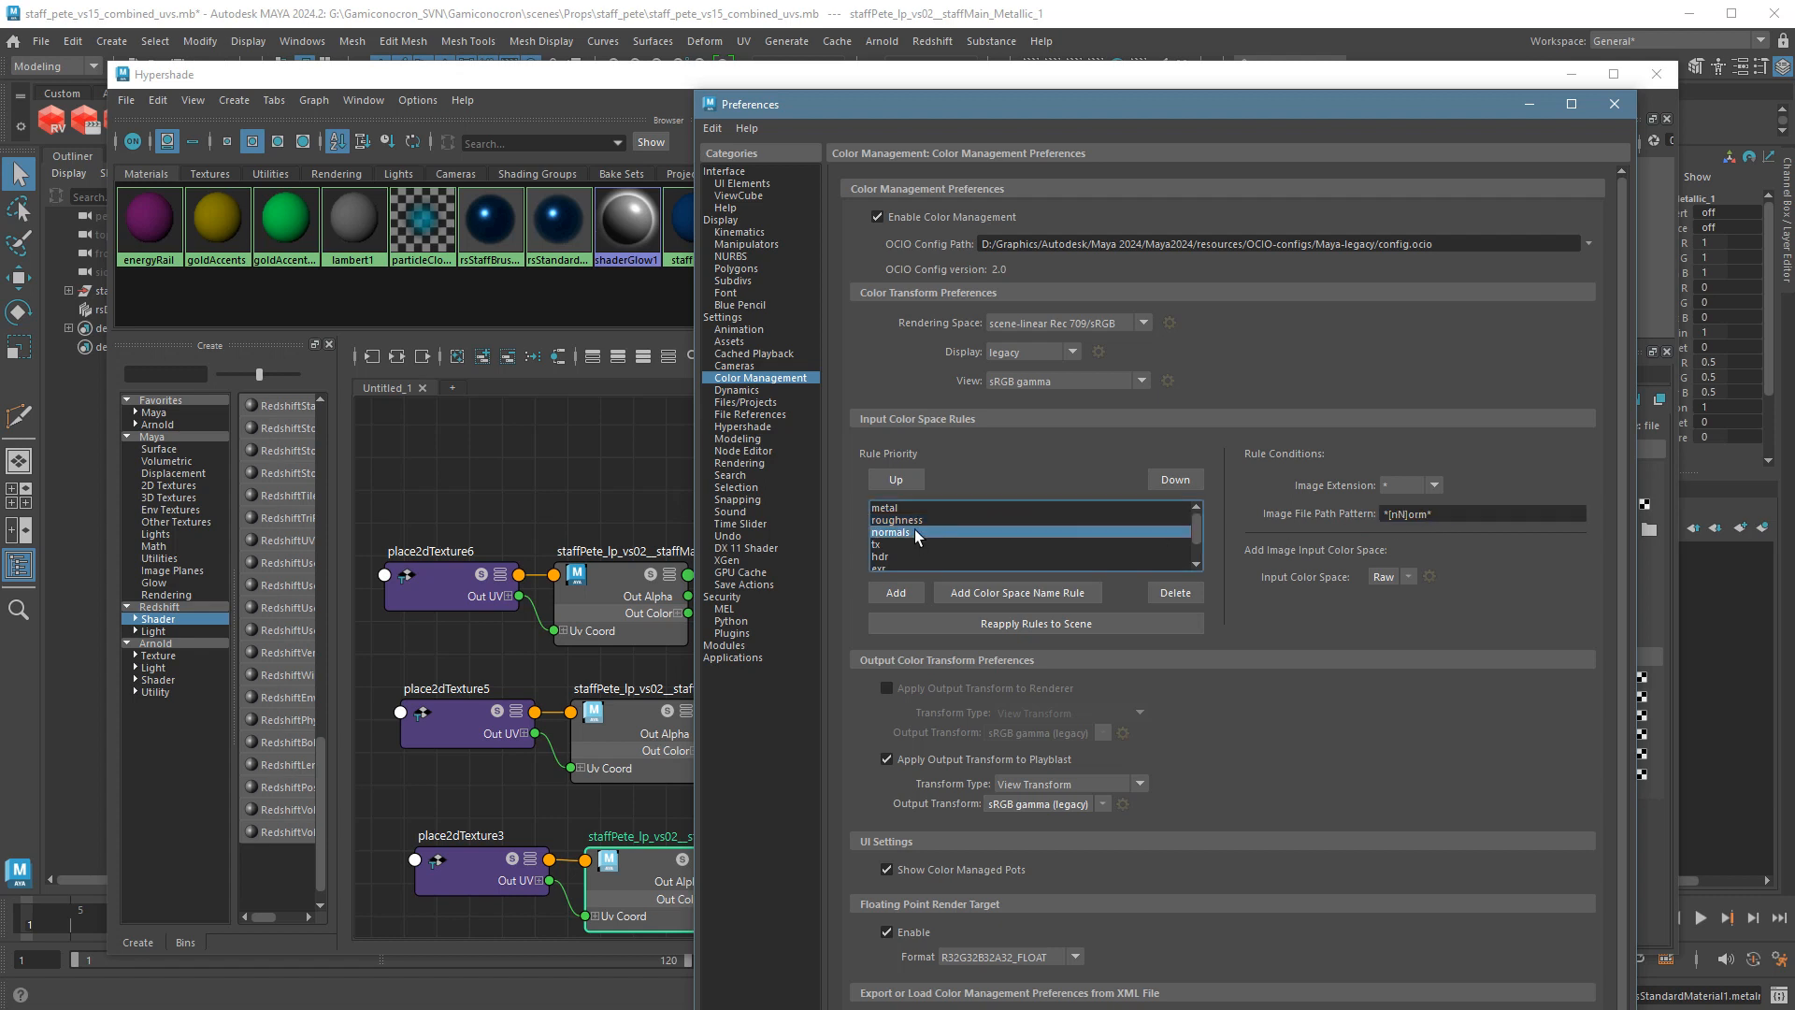
pyautogui.click(917, 511)
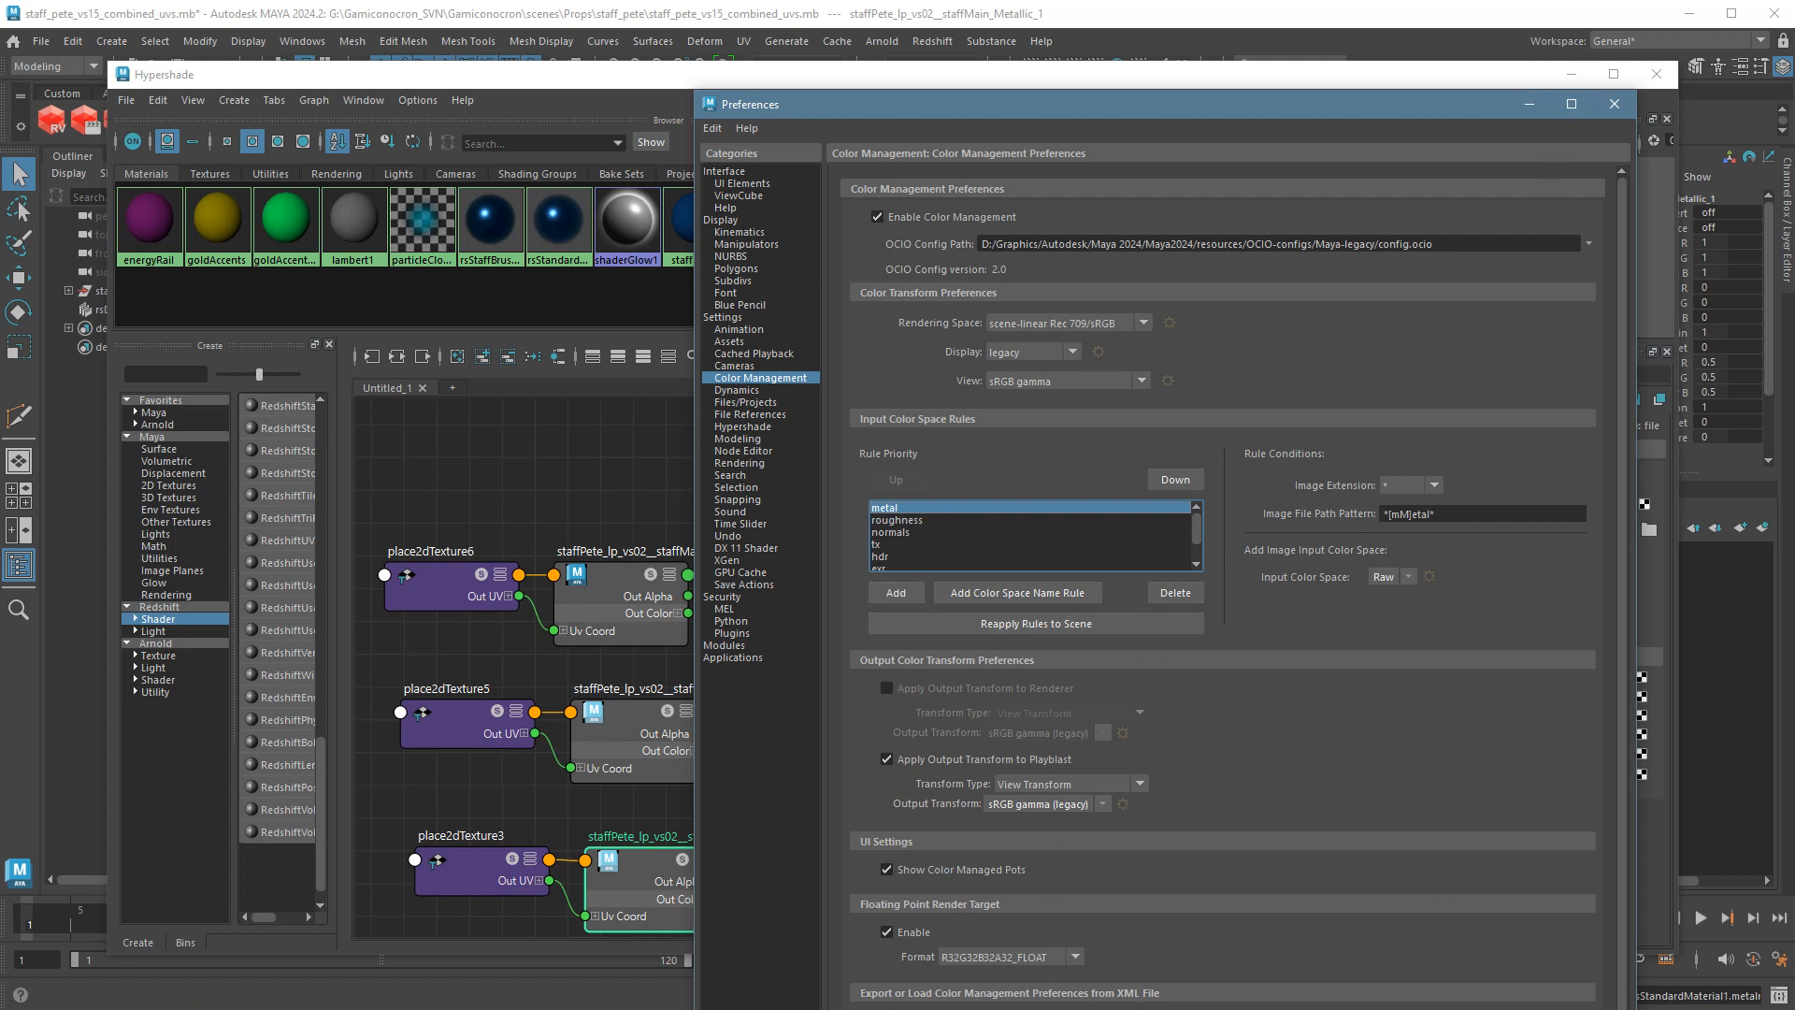
pyautogui.click(1615, 104)
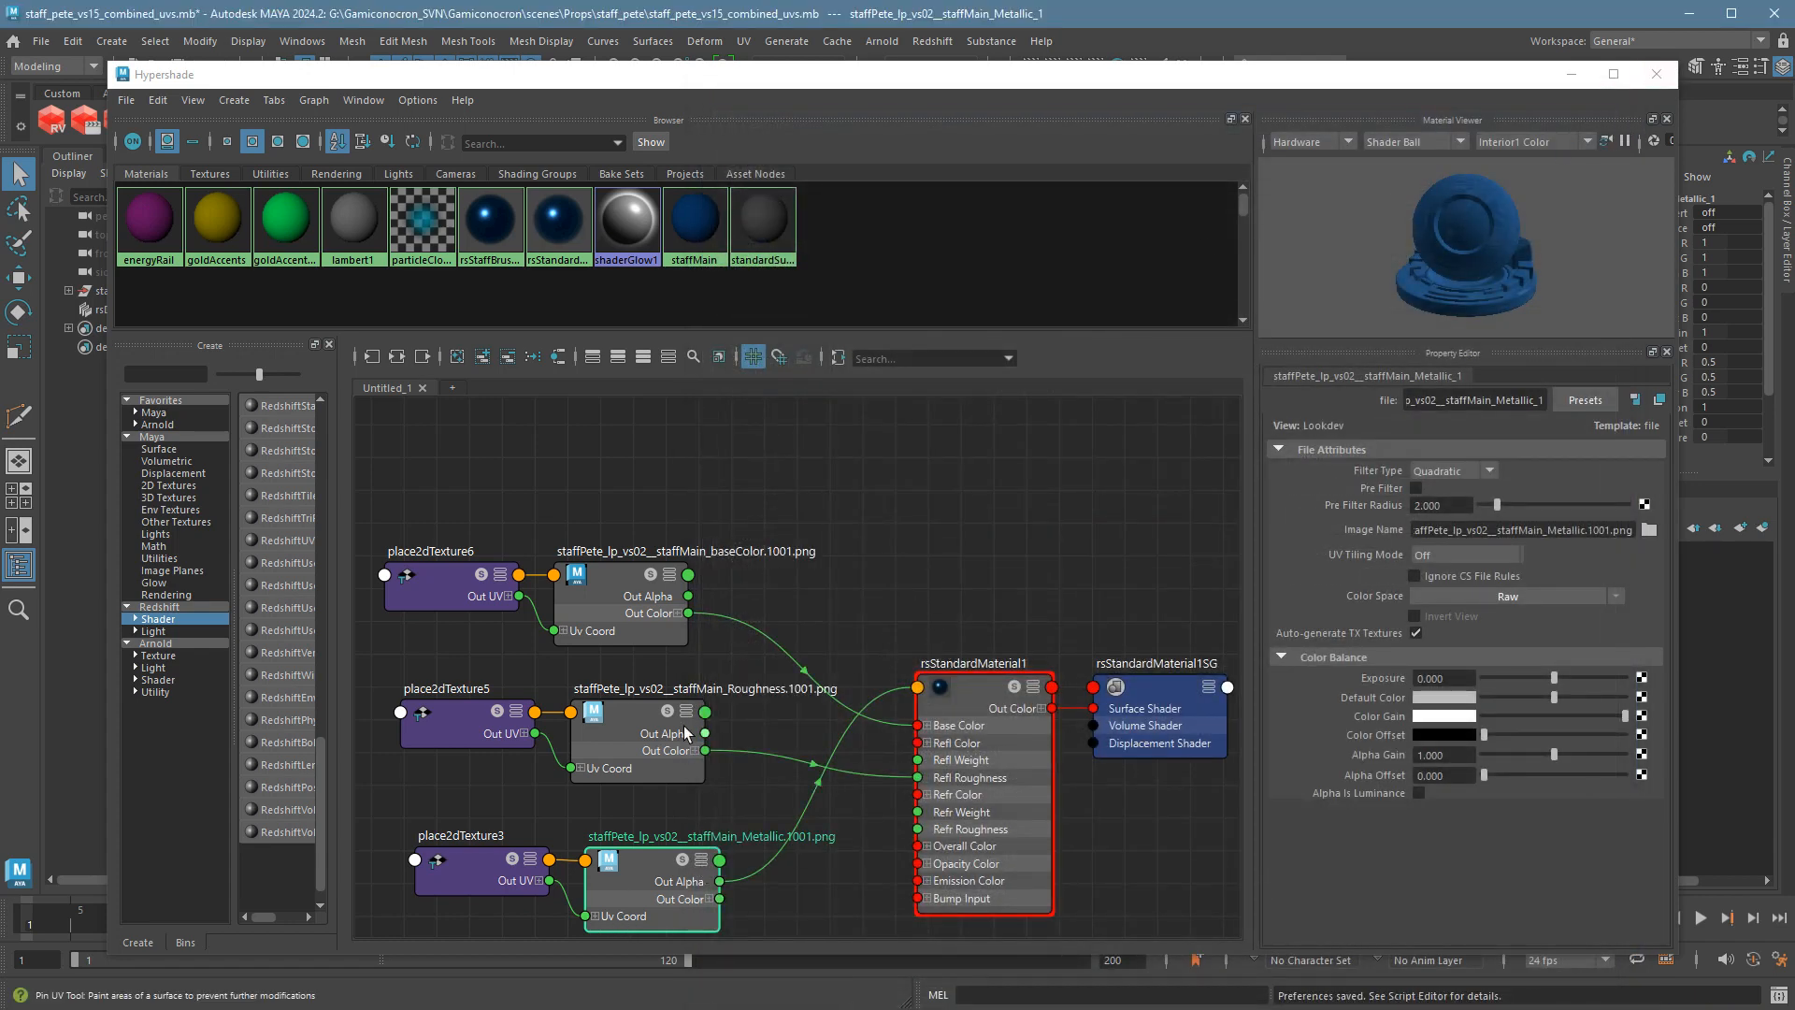
# Try connecting the Normal texture directly to the Geometry Bump Map of rsStandardMaterial1, and delete that connection.
pyautogui.keyDown('alt'); pyautogui.moveTo(849, 831); pyautogui.dragTo(825, 584, button='middle'); pyautogui.keyUp('alt')
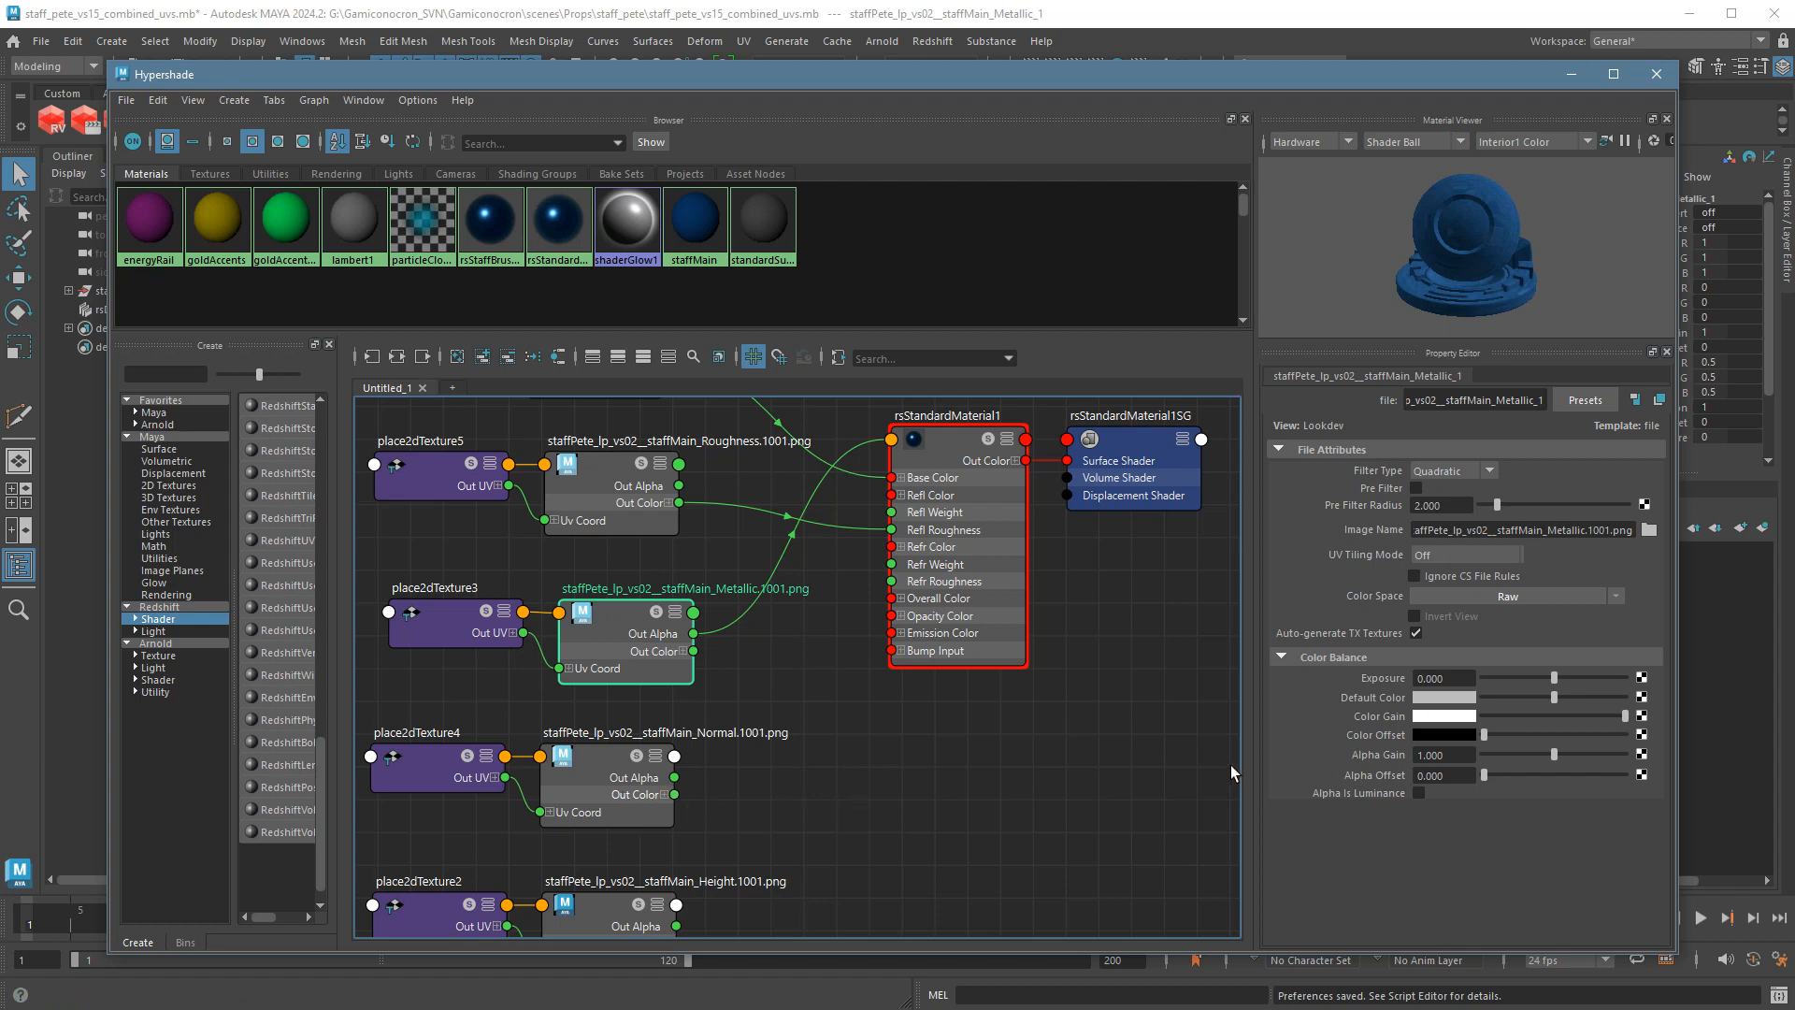
pyautogui.click(999, 541)
pyautogui.scroll(-5, 1501, 769)
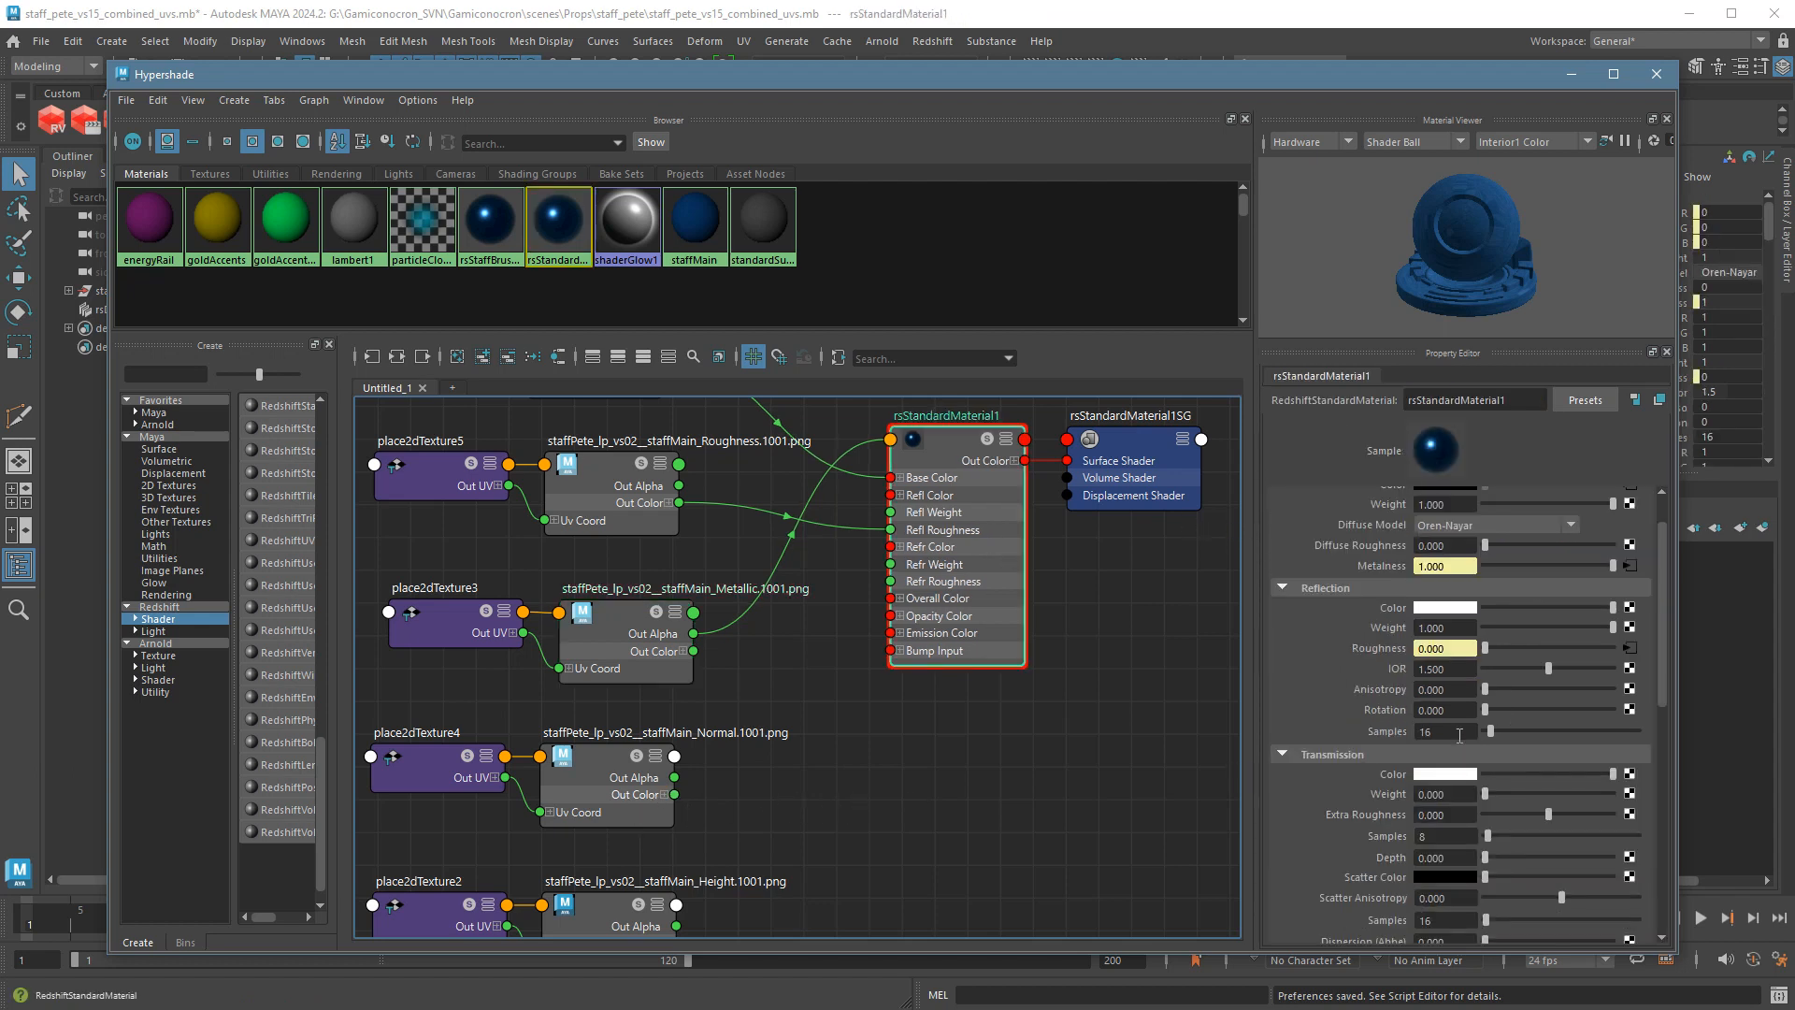
pyautogui.scroll(-4, 1363, 713)
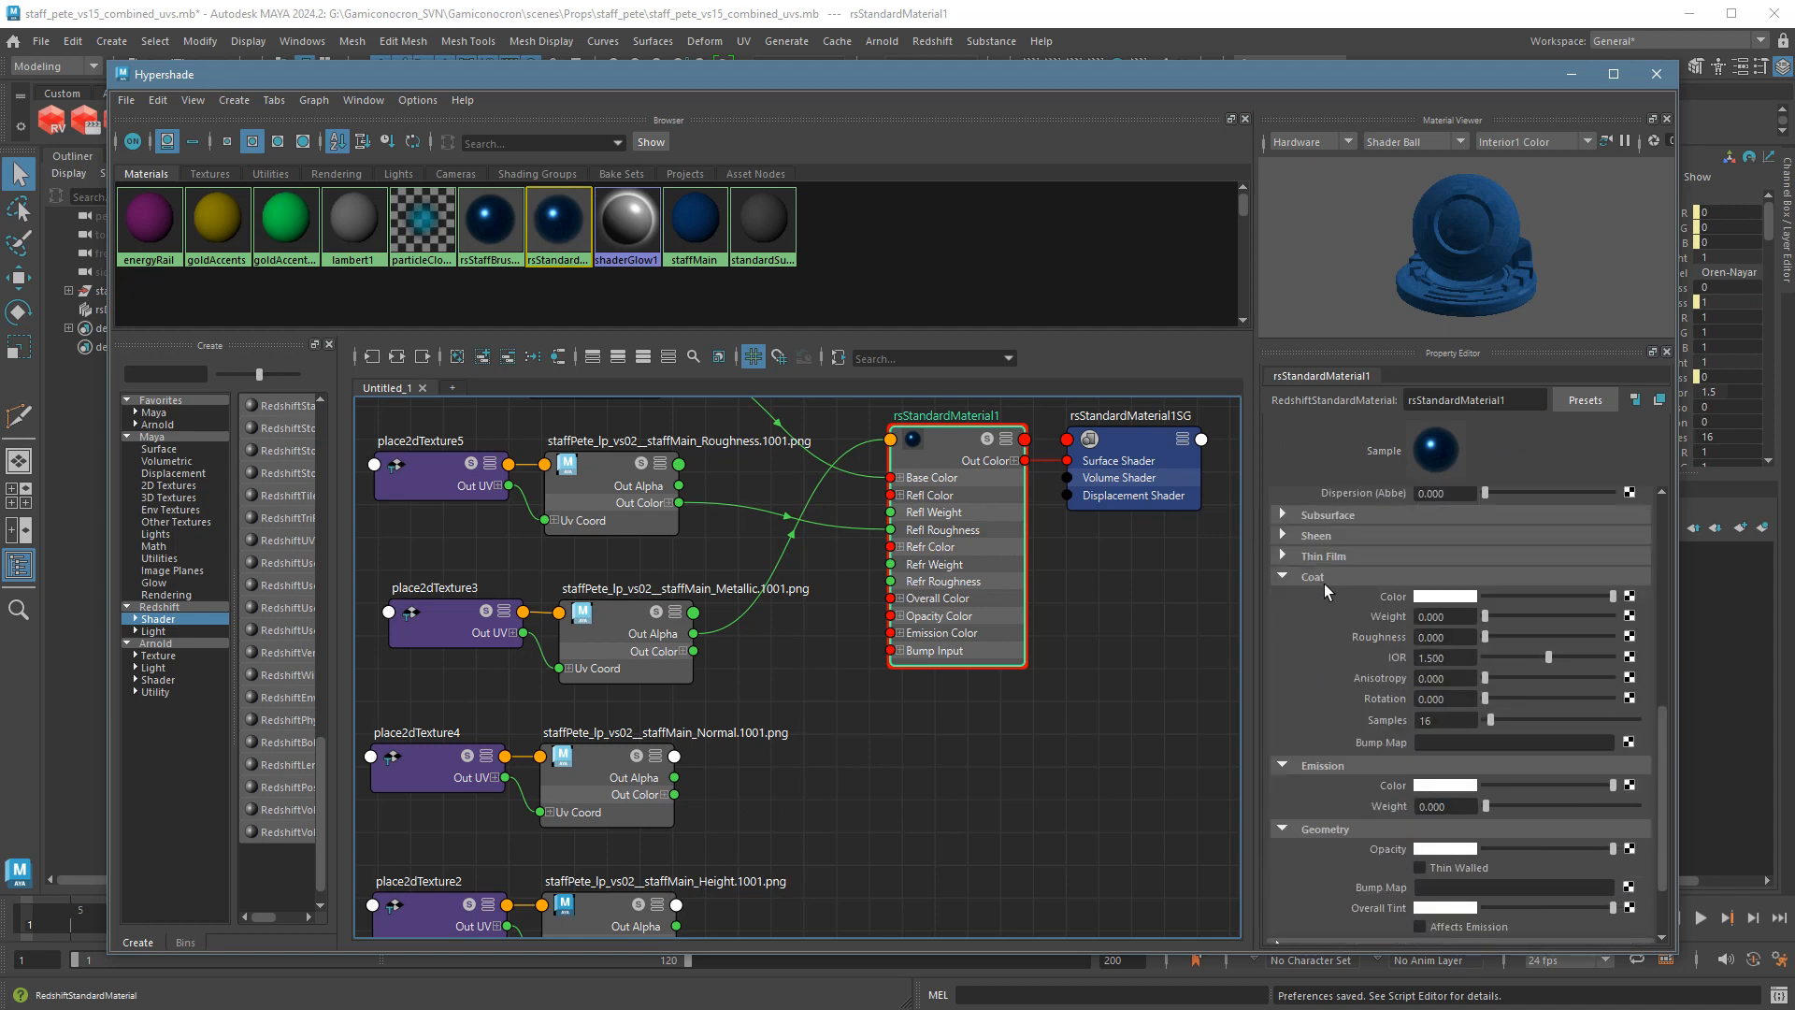
pyautogui.scroll(-1, 1384, 692)
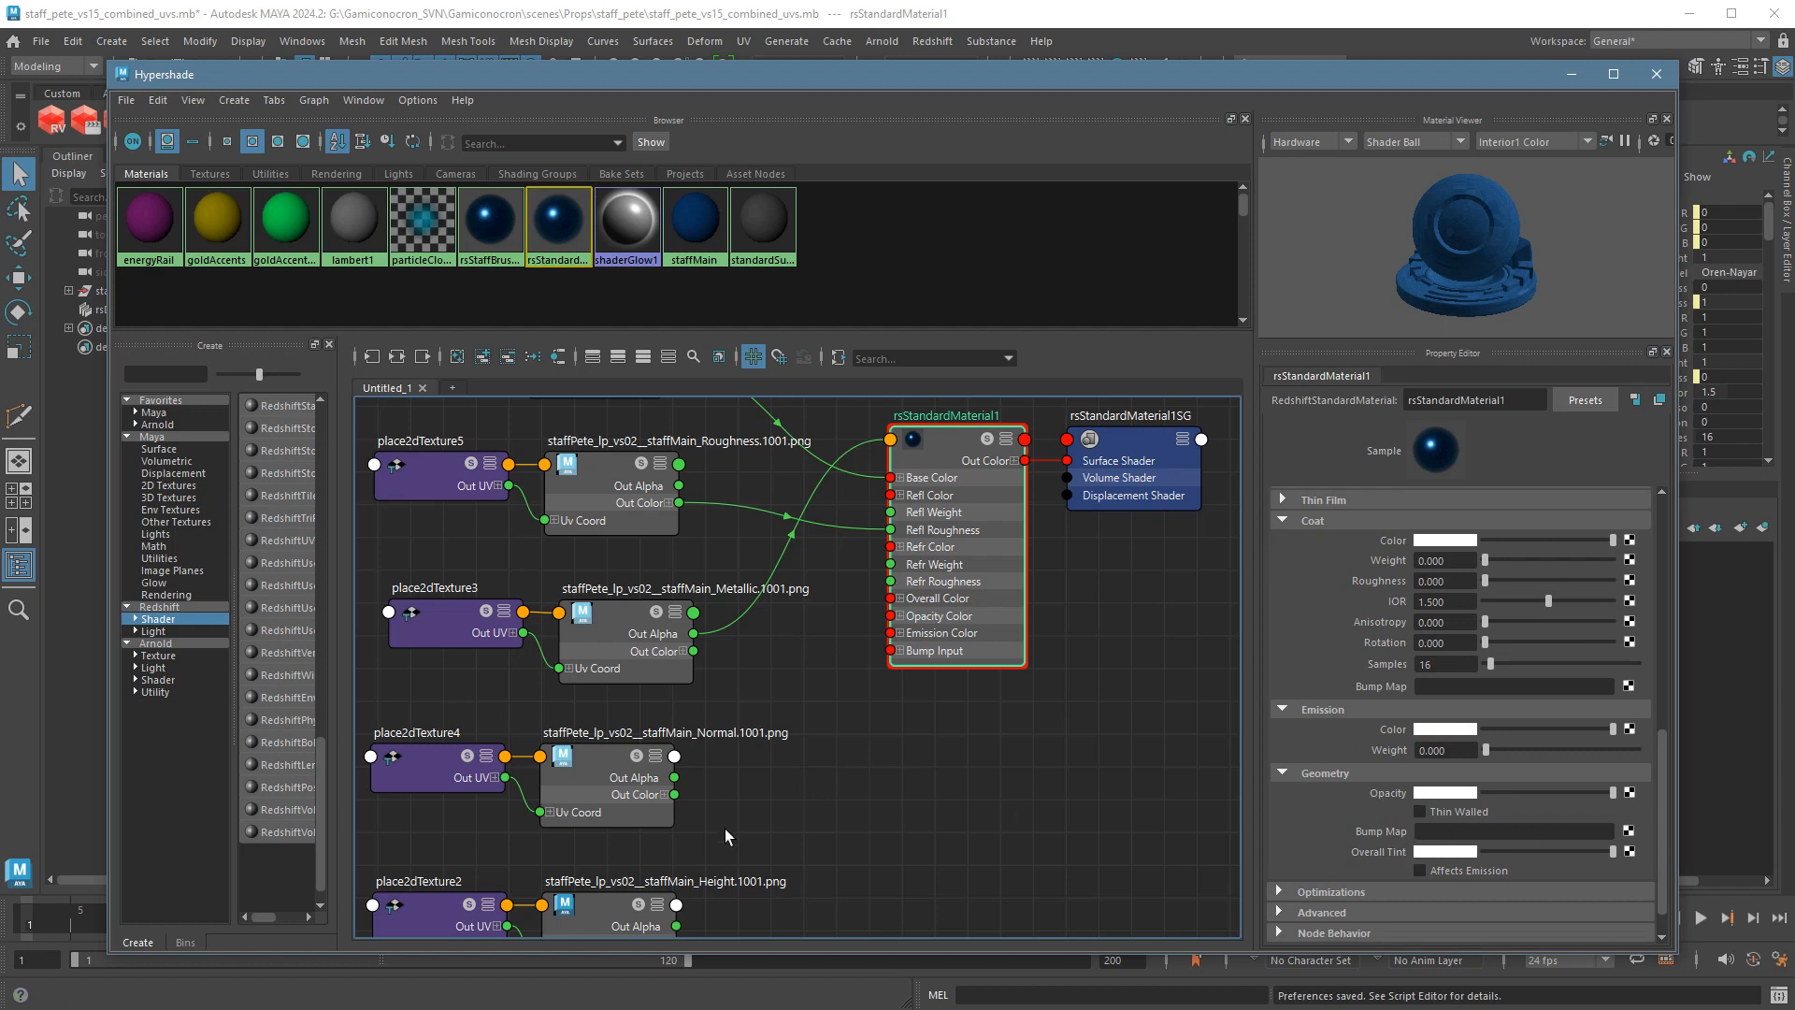
pyautogui.click(1304, 521)
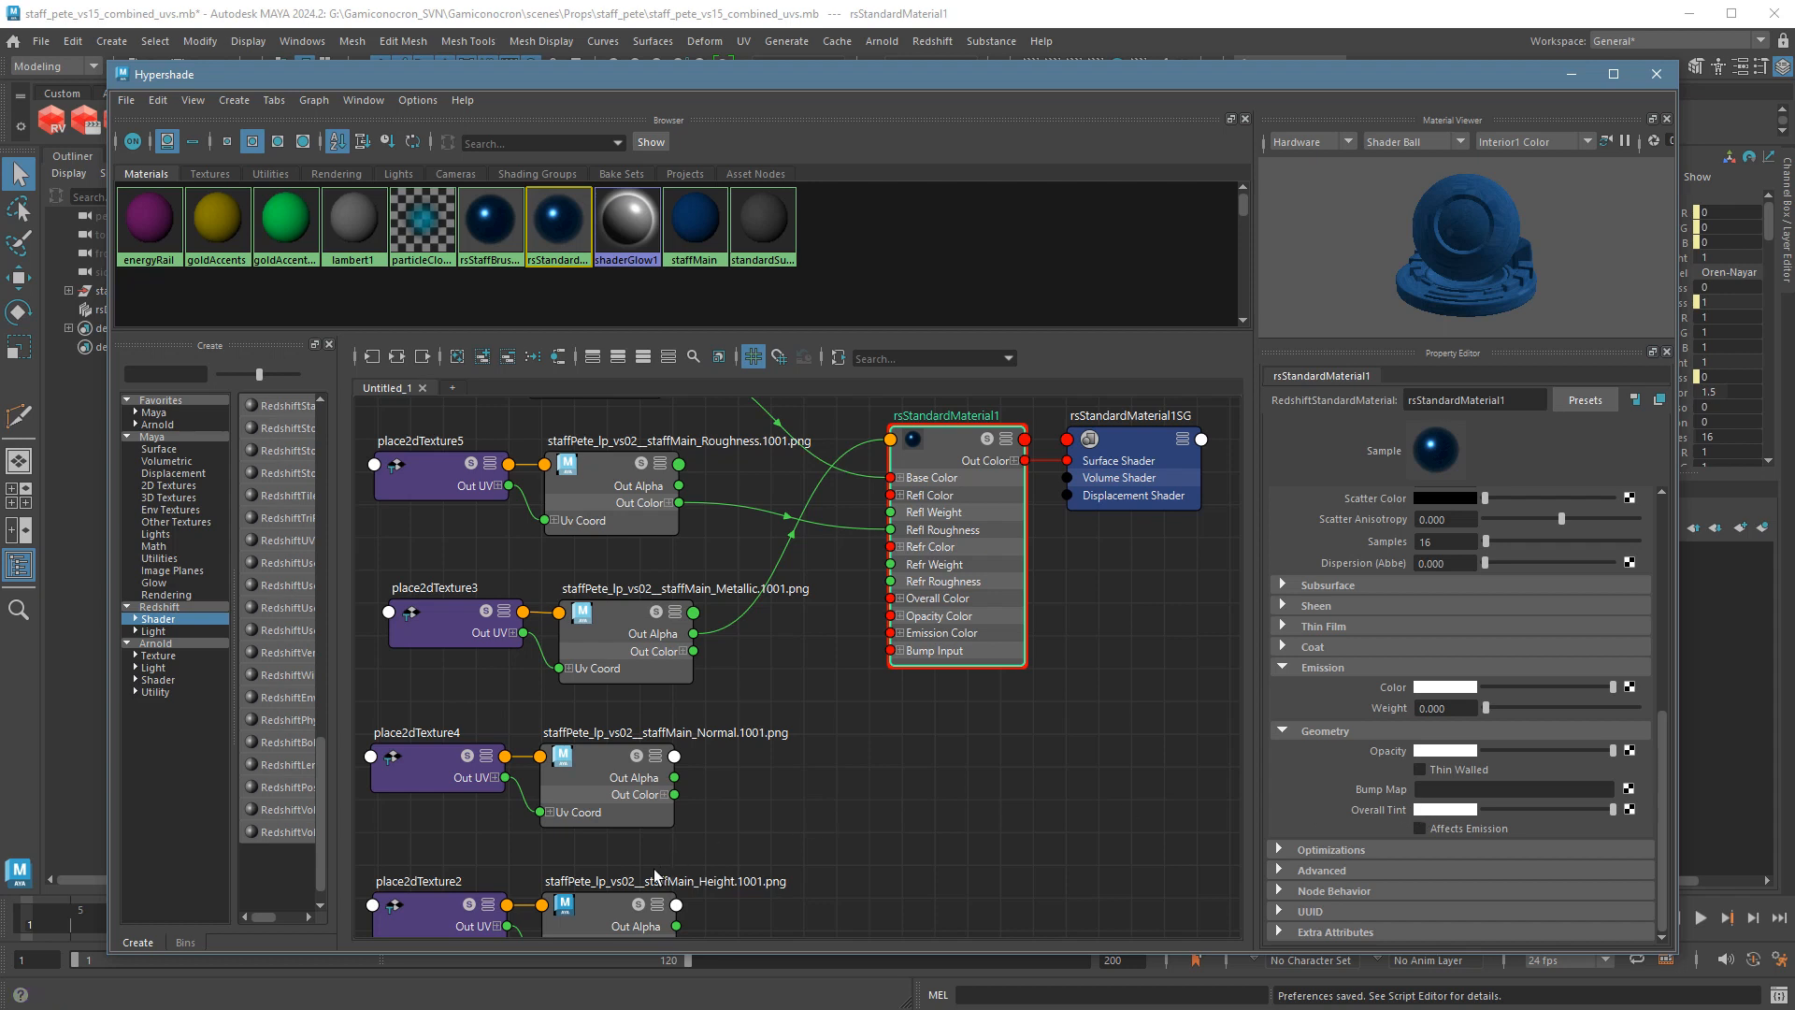
pyautogui.moveTo(955, 784); pyautogui.dragTo(1364, 793, button='middle')
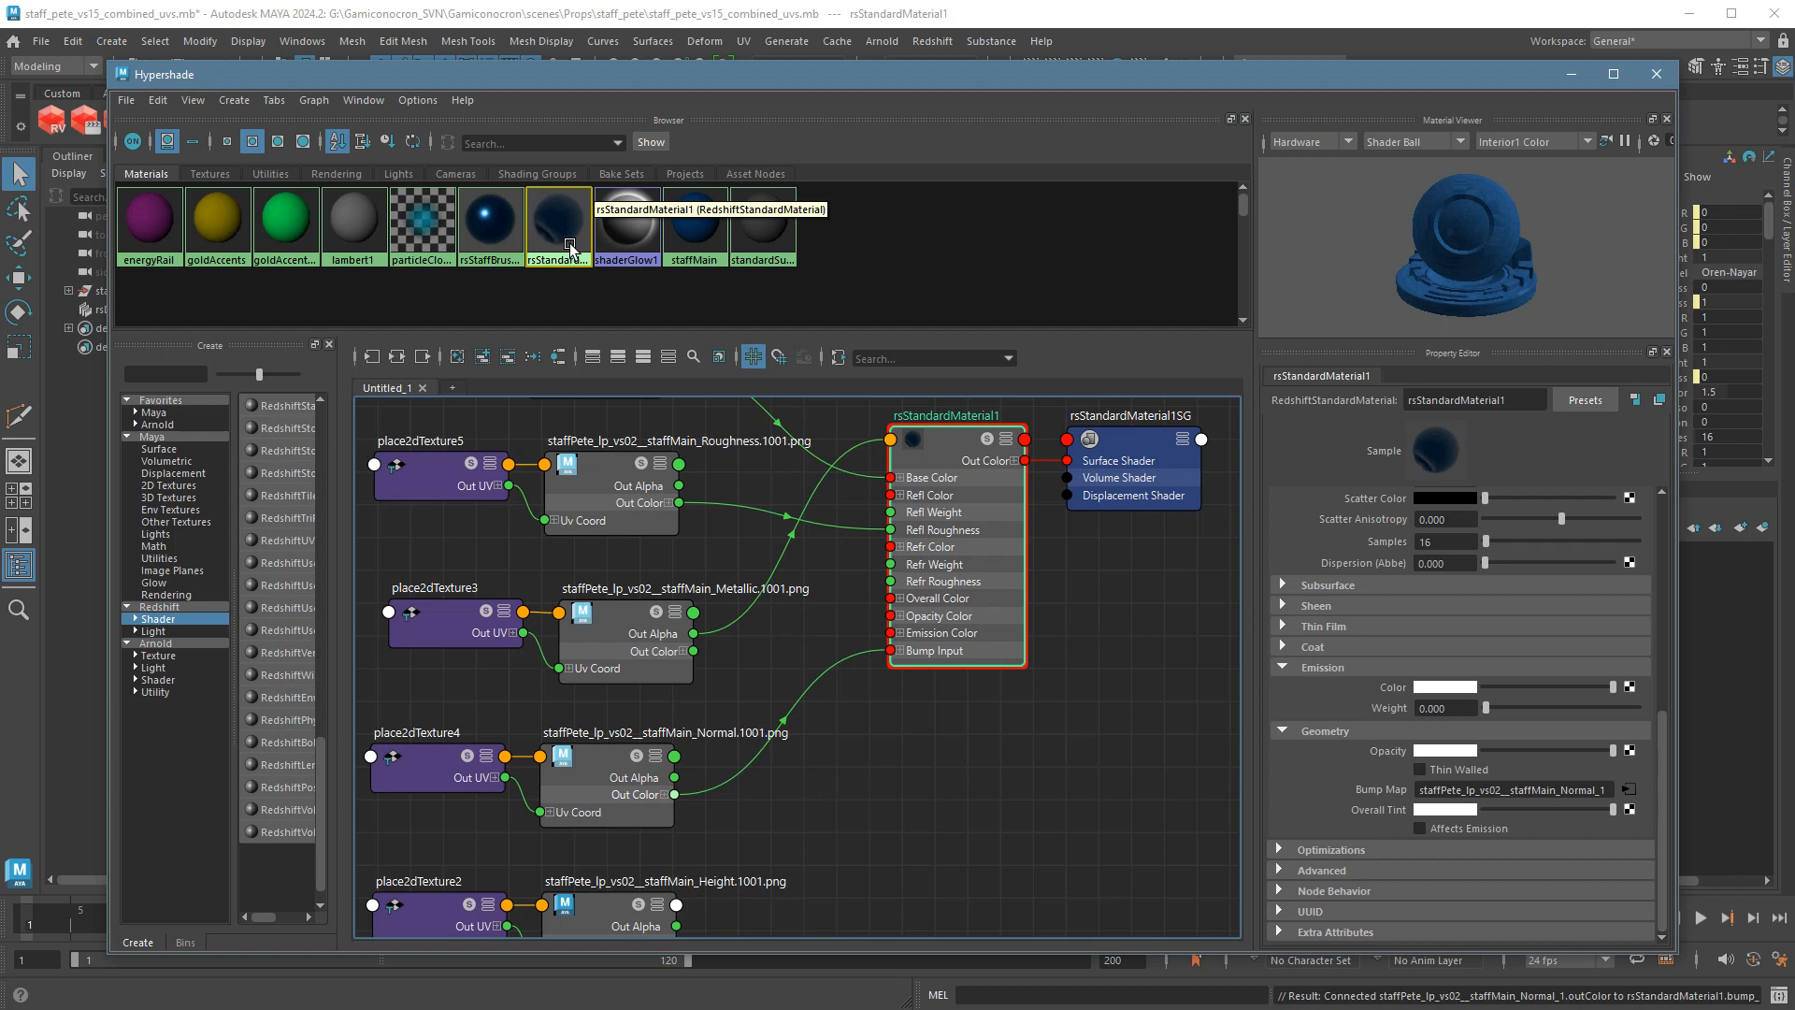
pyautogui.click(775, 754)
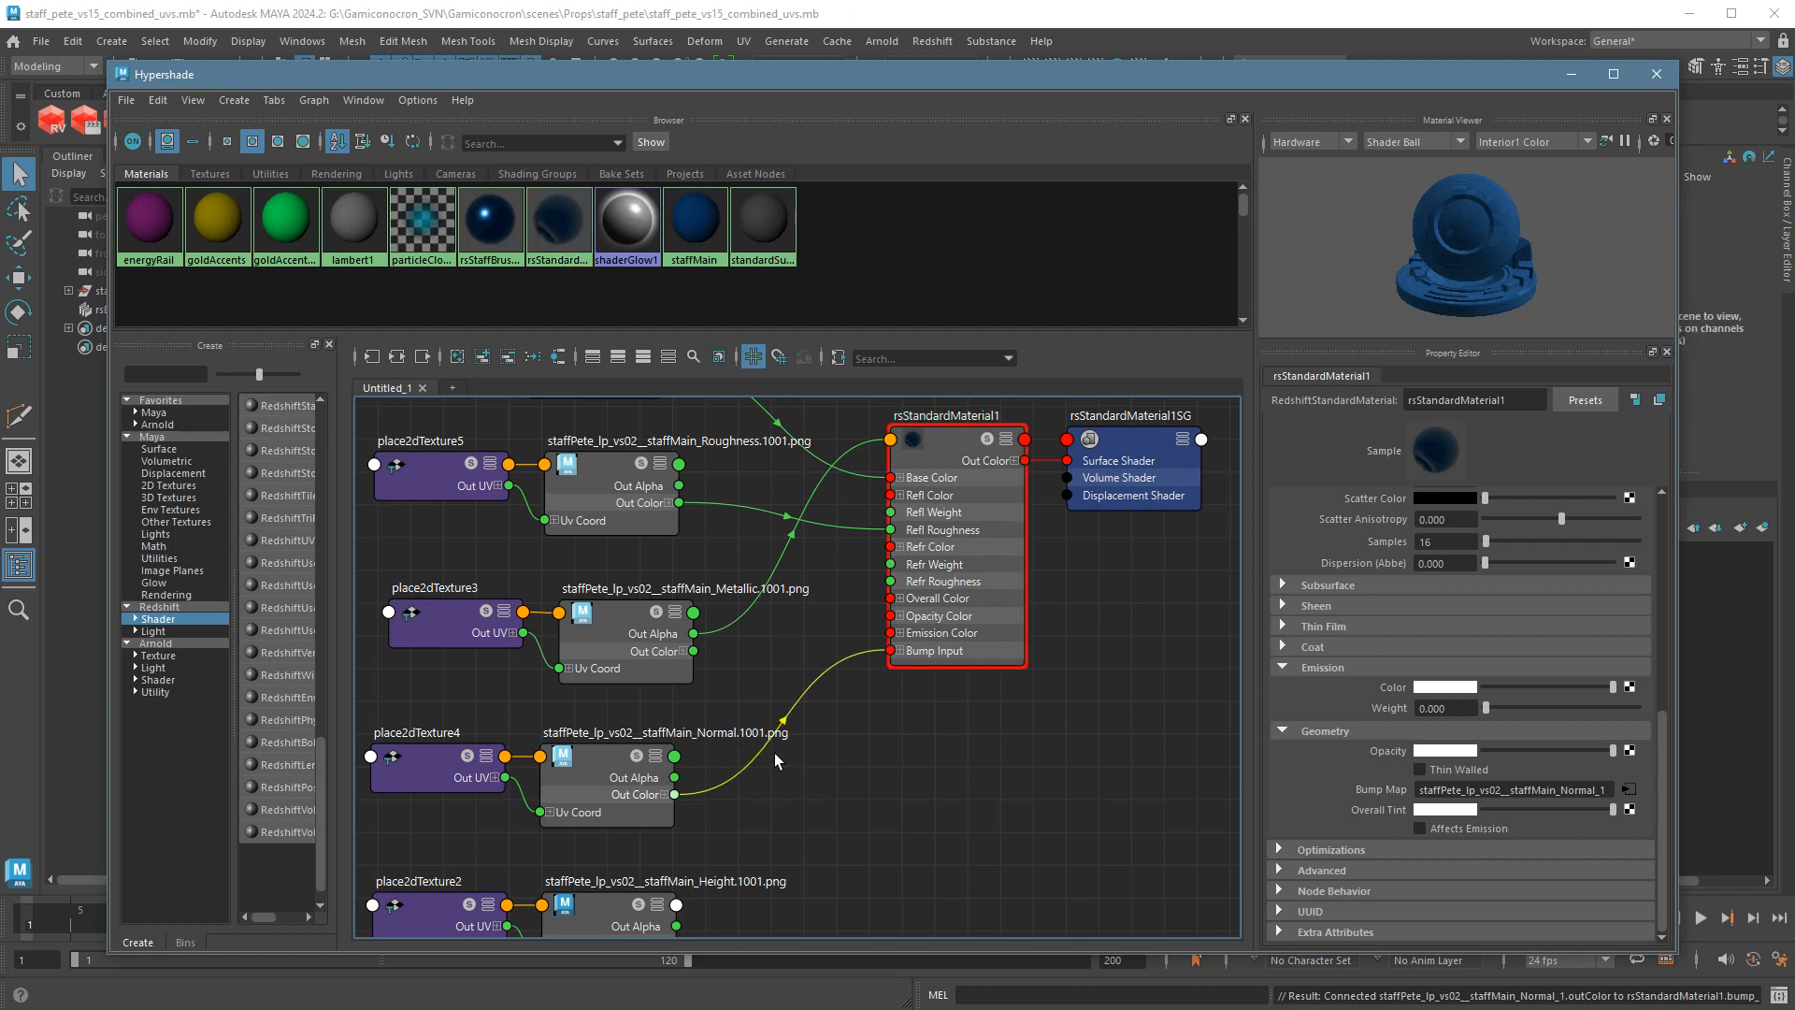
pyautogui.press('Delete')
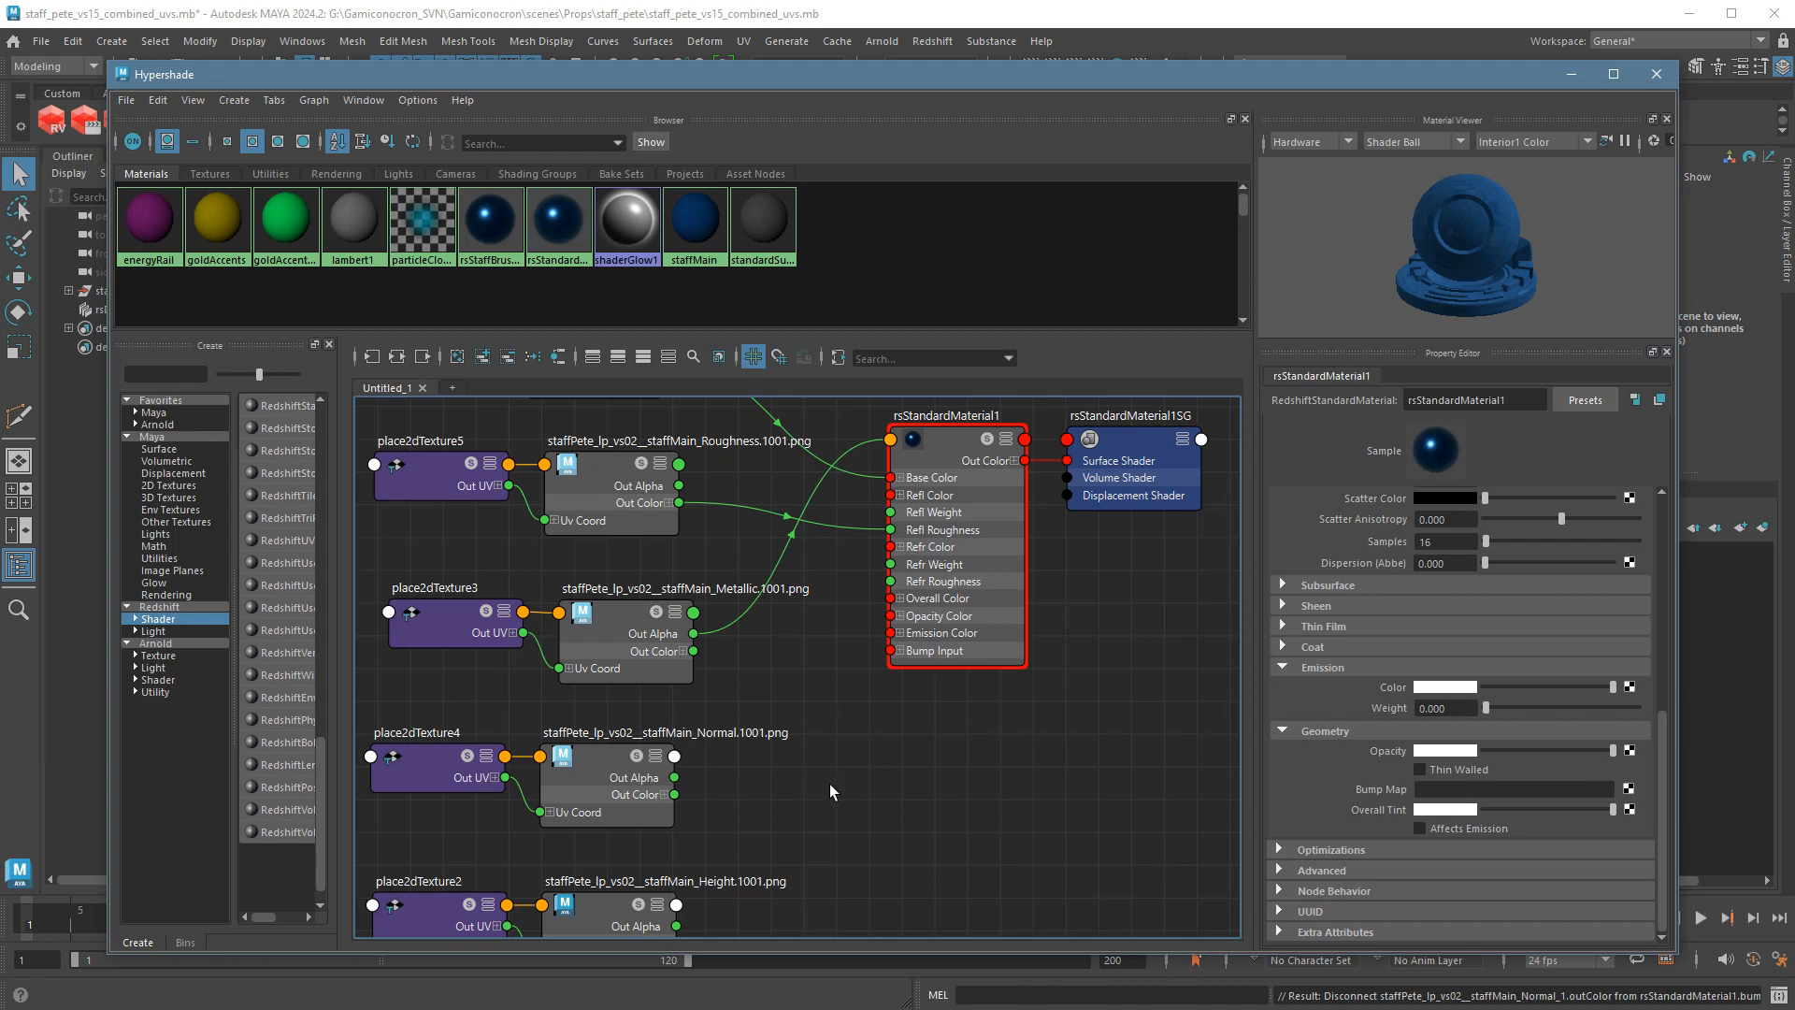
# Create a RedshiftBumpMap node beside the Normal texture and connect the texture's Out Color to the node's Input.
pyautogui.press('Tab')
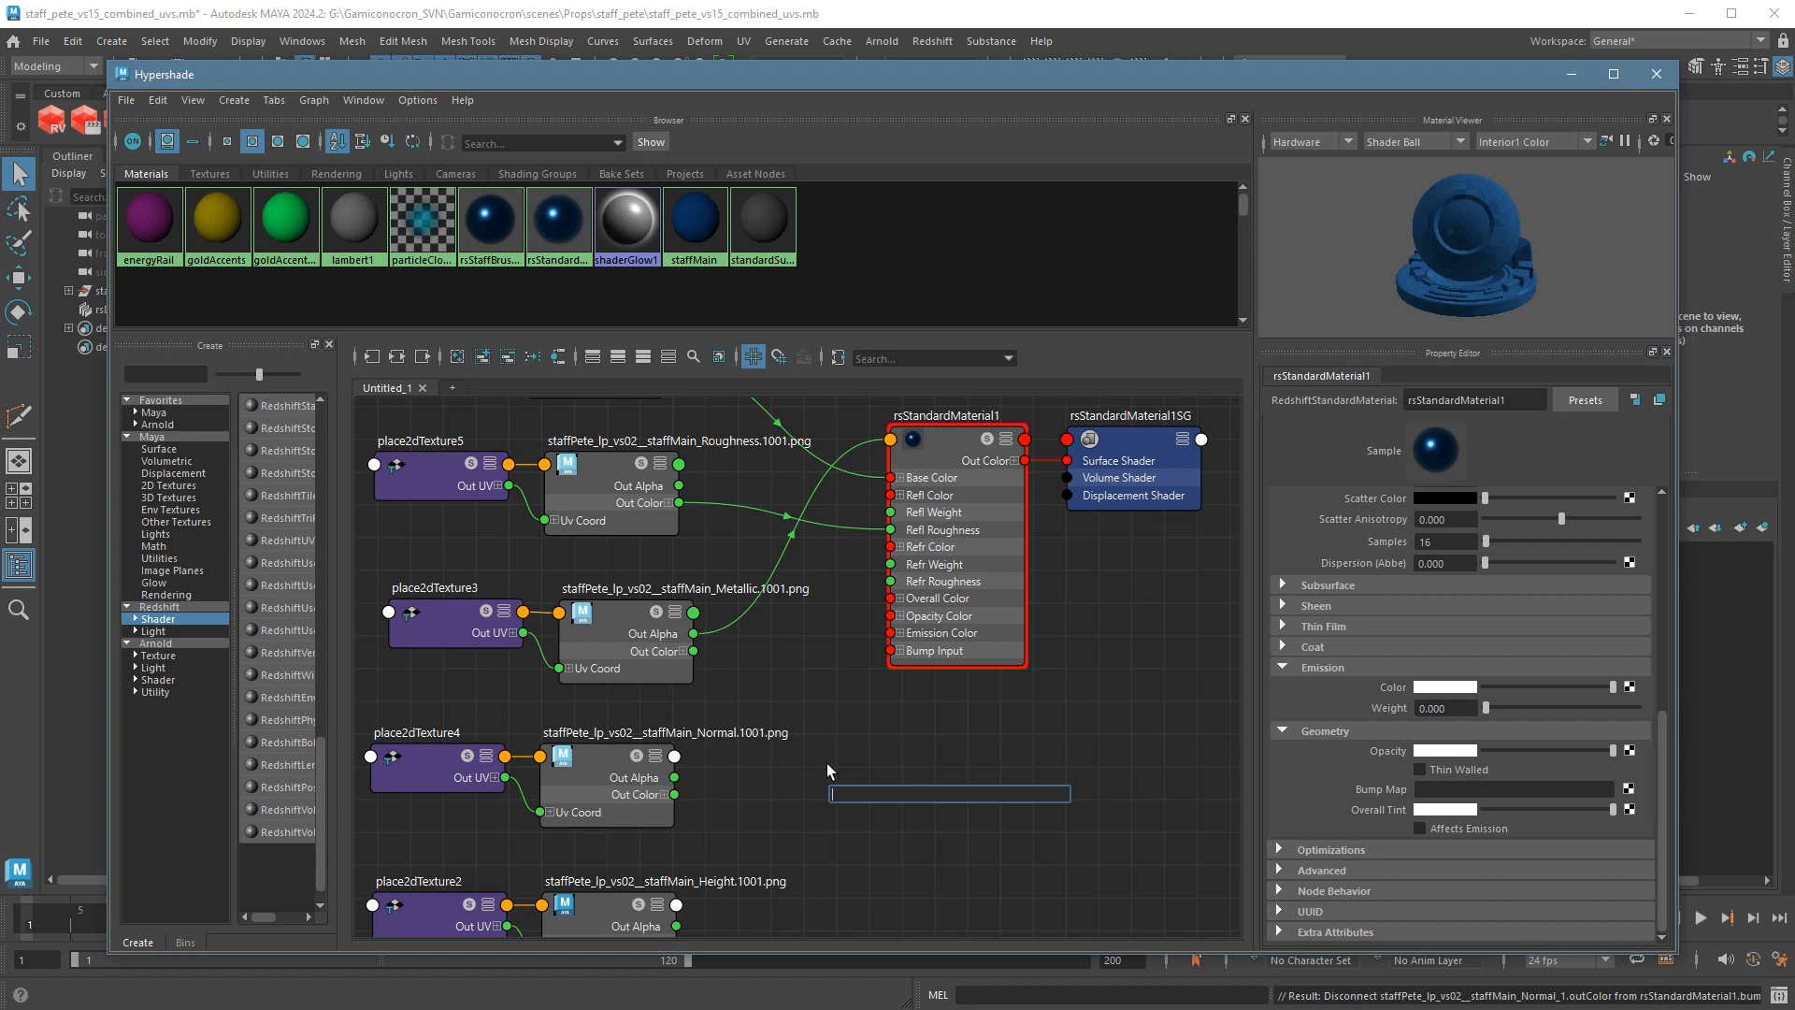
pyautogui.write('redshiftbump')
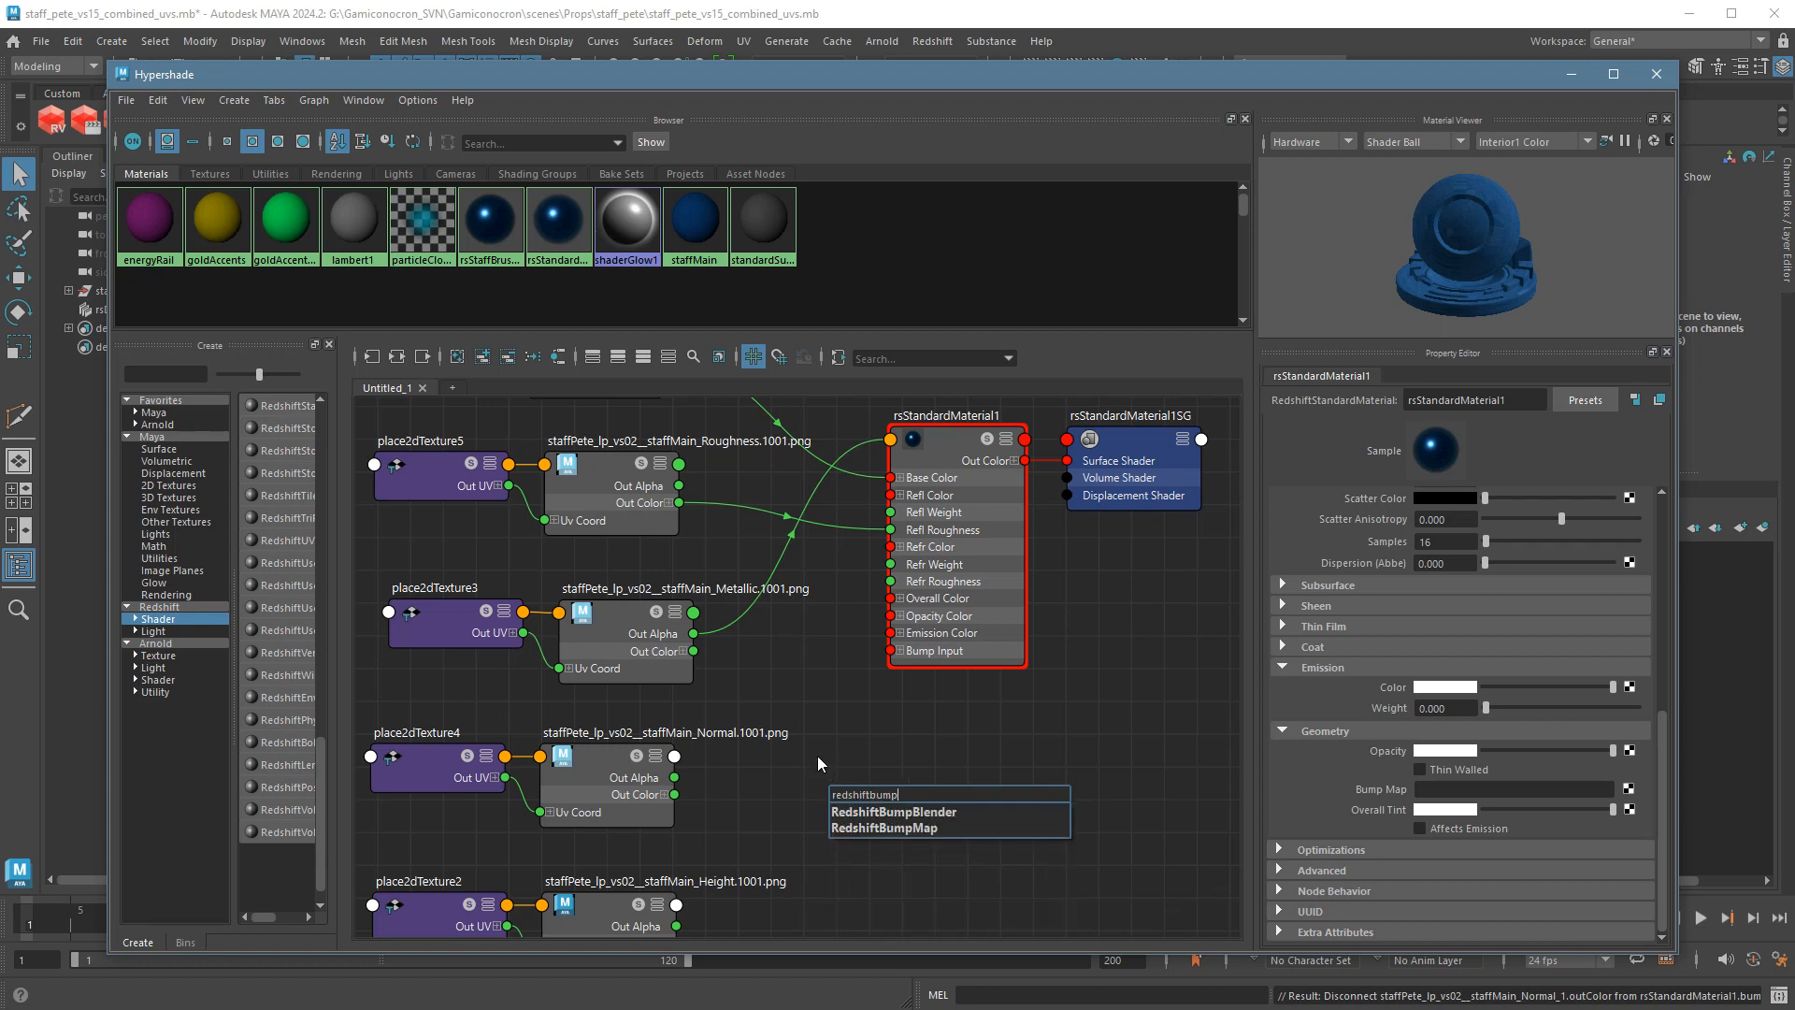
pyautogui.click(890, 827)
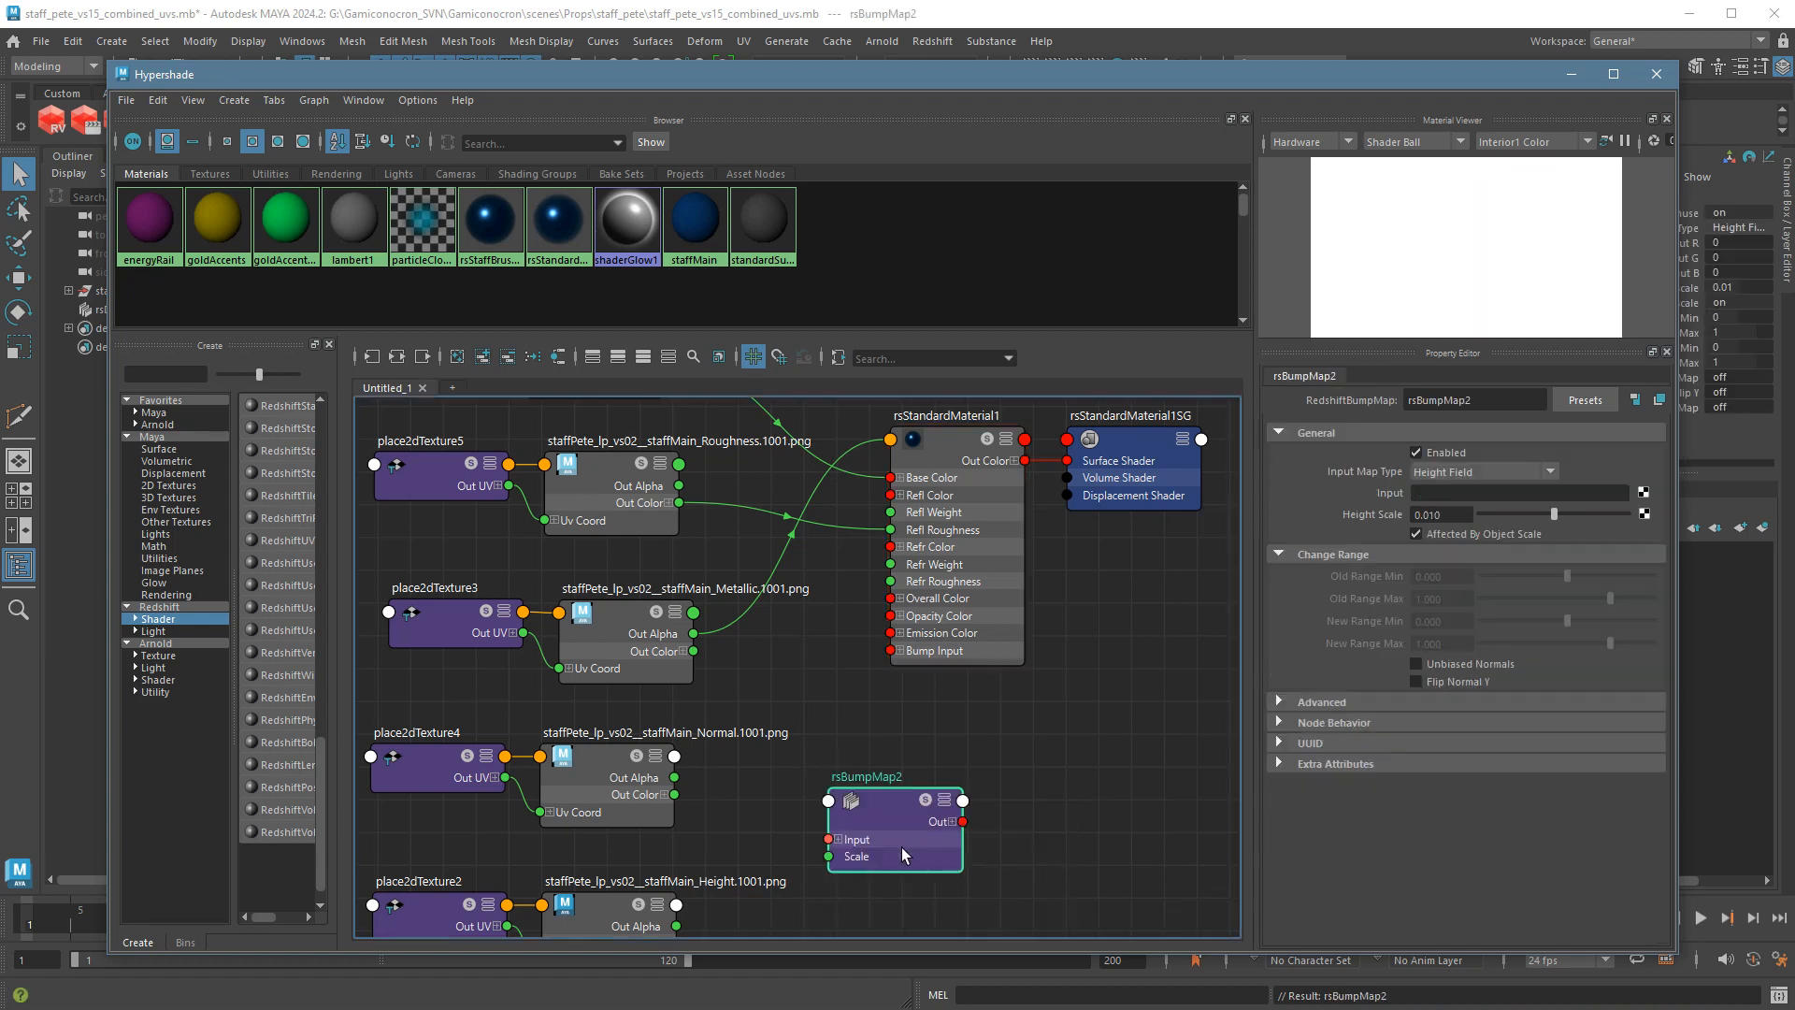
pyautogui.moveTo(905, 823); pyautogui.dragTo(823, 753)
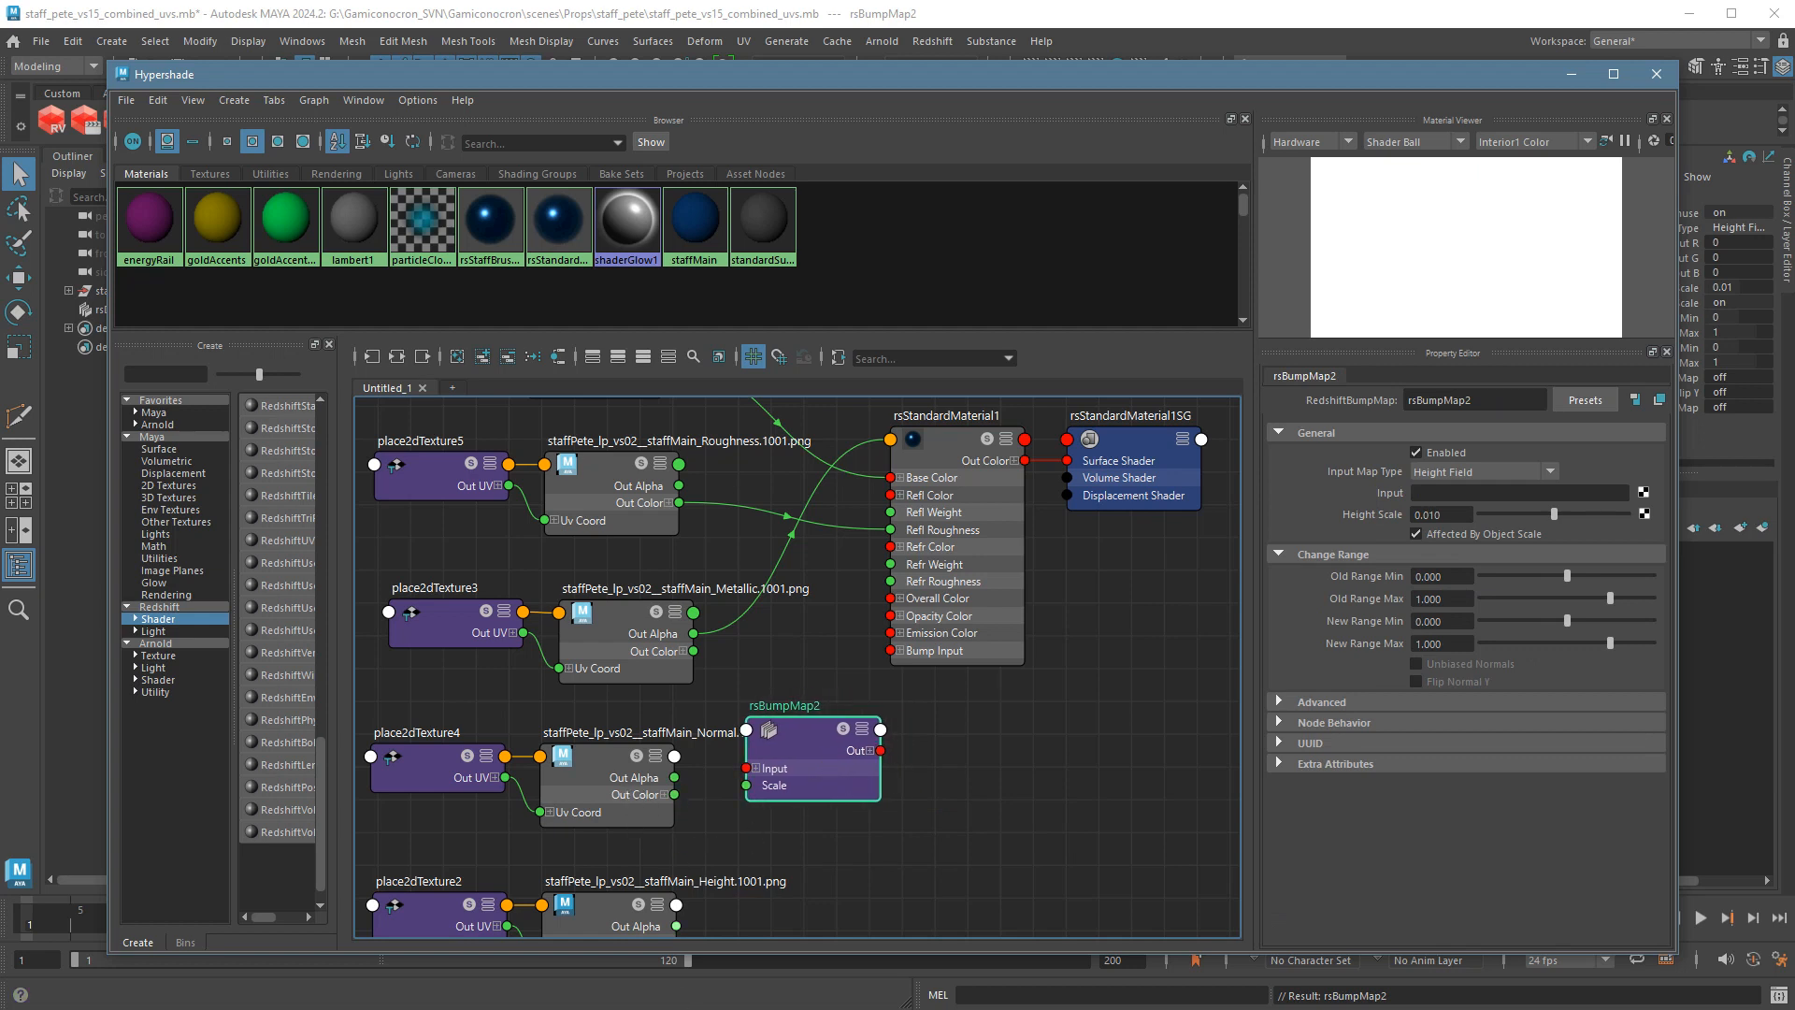
pyautogui.click(810, 739)
pyautogui.moveTo(674, 777); pyautogui.dragTo(751, 770)
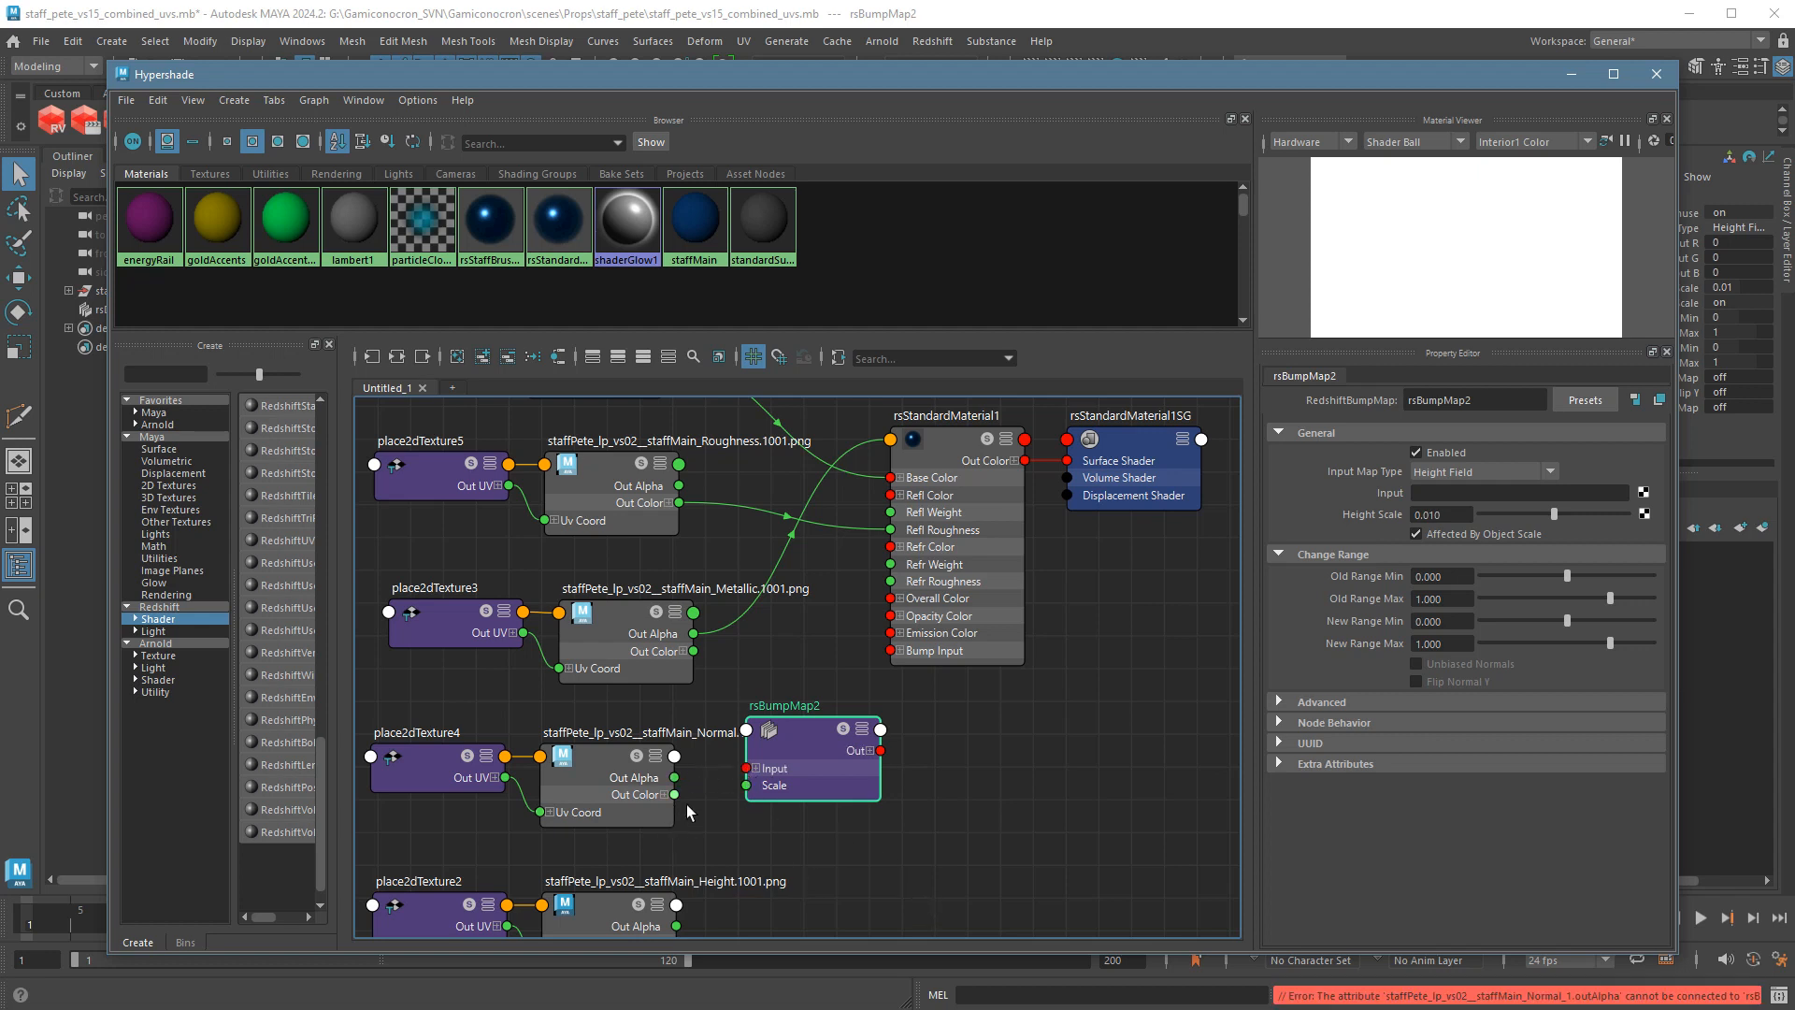
pyautogui.moveTo(675, 794); pyautogui.dragTo(746, 768)
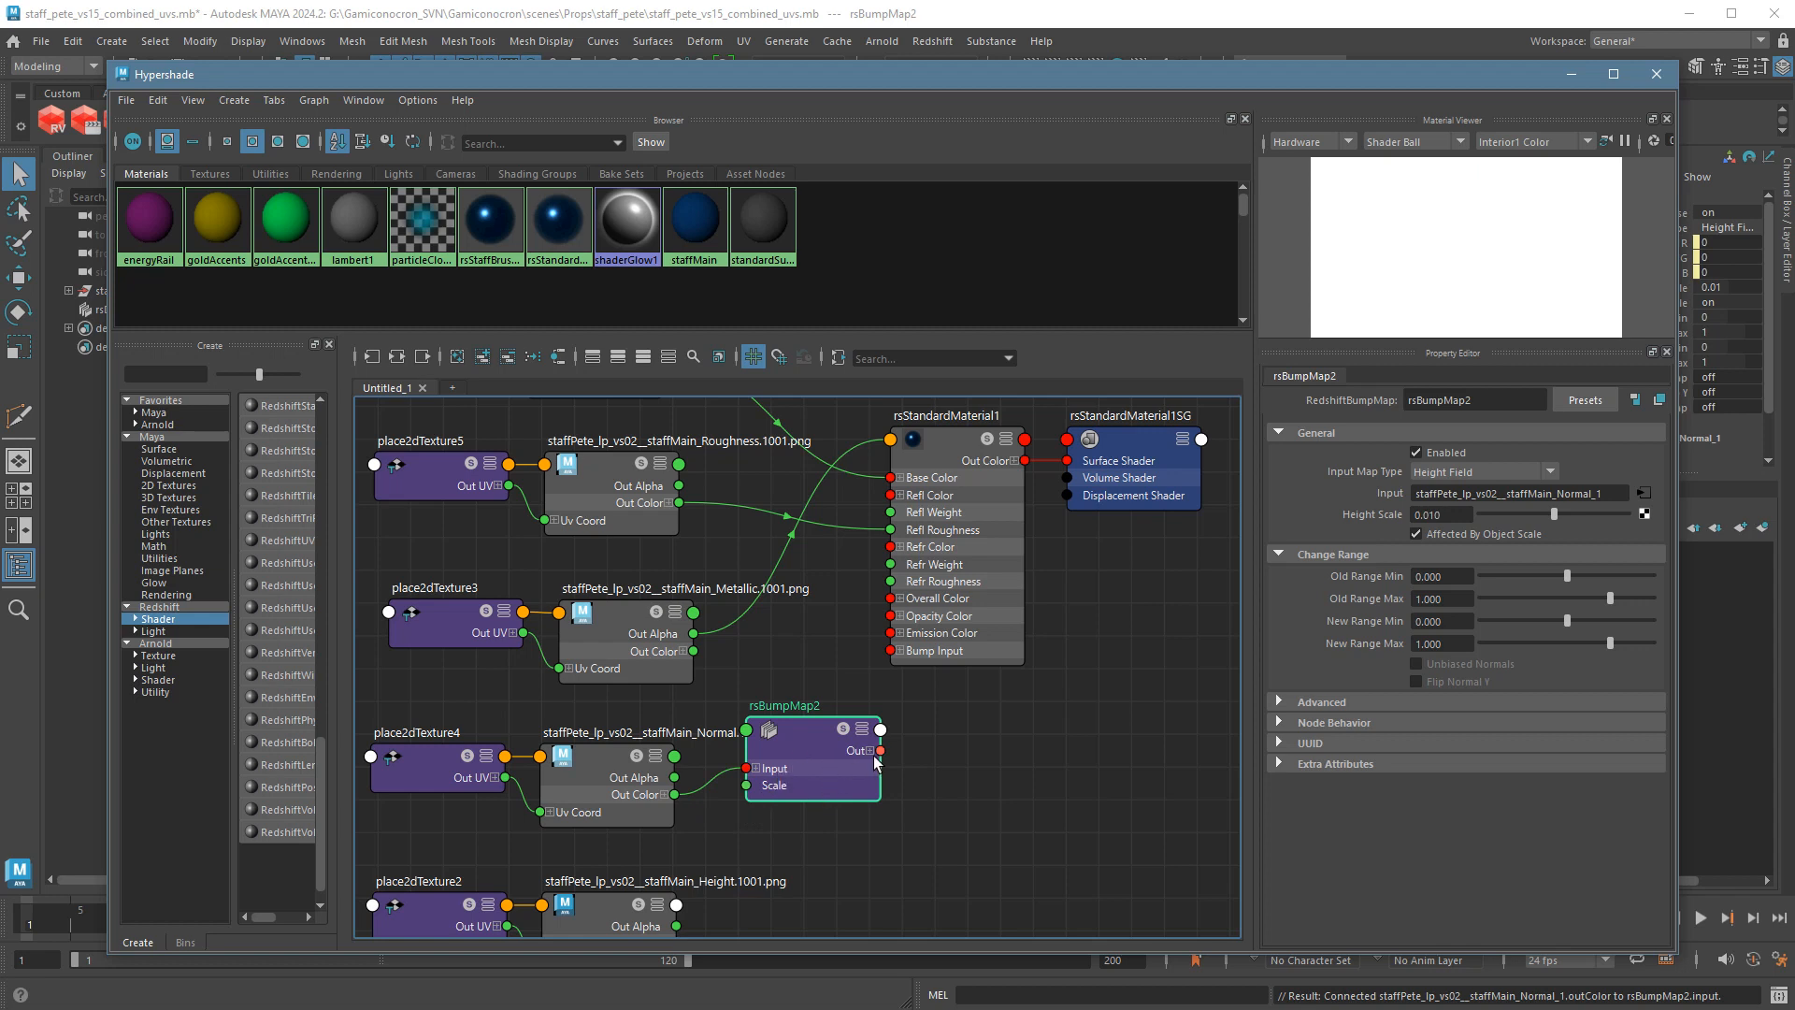
# Connect the bump map node's Out to Bump Input of rsStandardMaterial1 and move the shading group node below its current place.
pyautogui.moveTo(892, 659); pyautogui.dragTo(896, 656)
pyautogui.moveTo(827, 760); pyautogui.dragTo(796, 757)
pyautogui.click(984, 643)
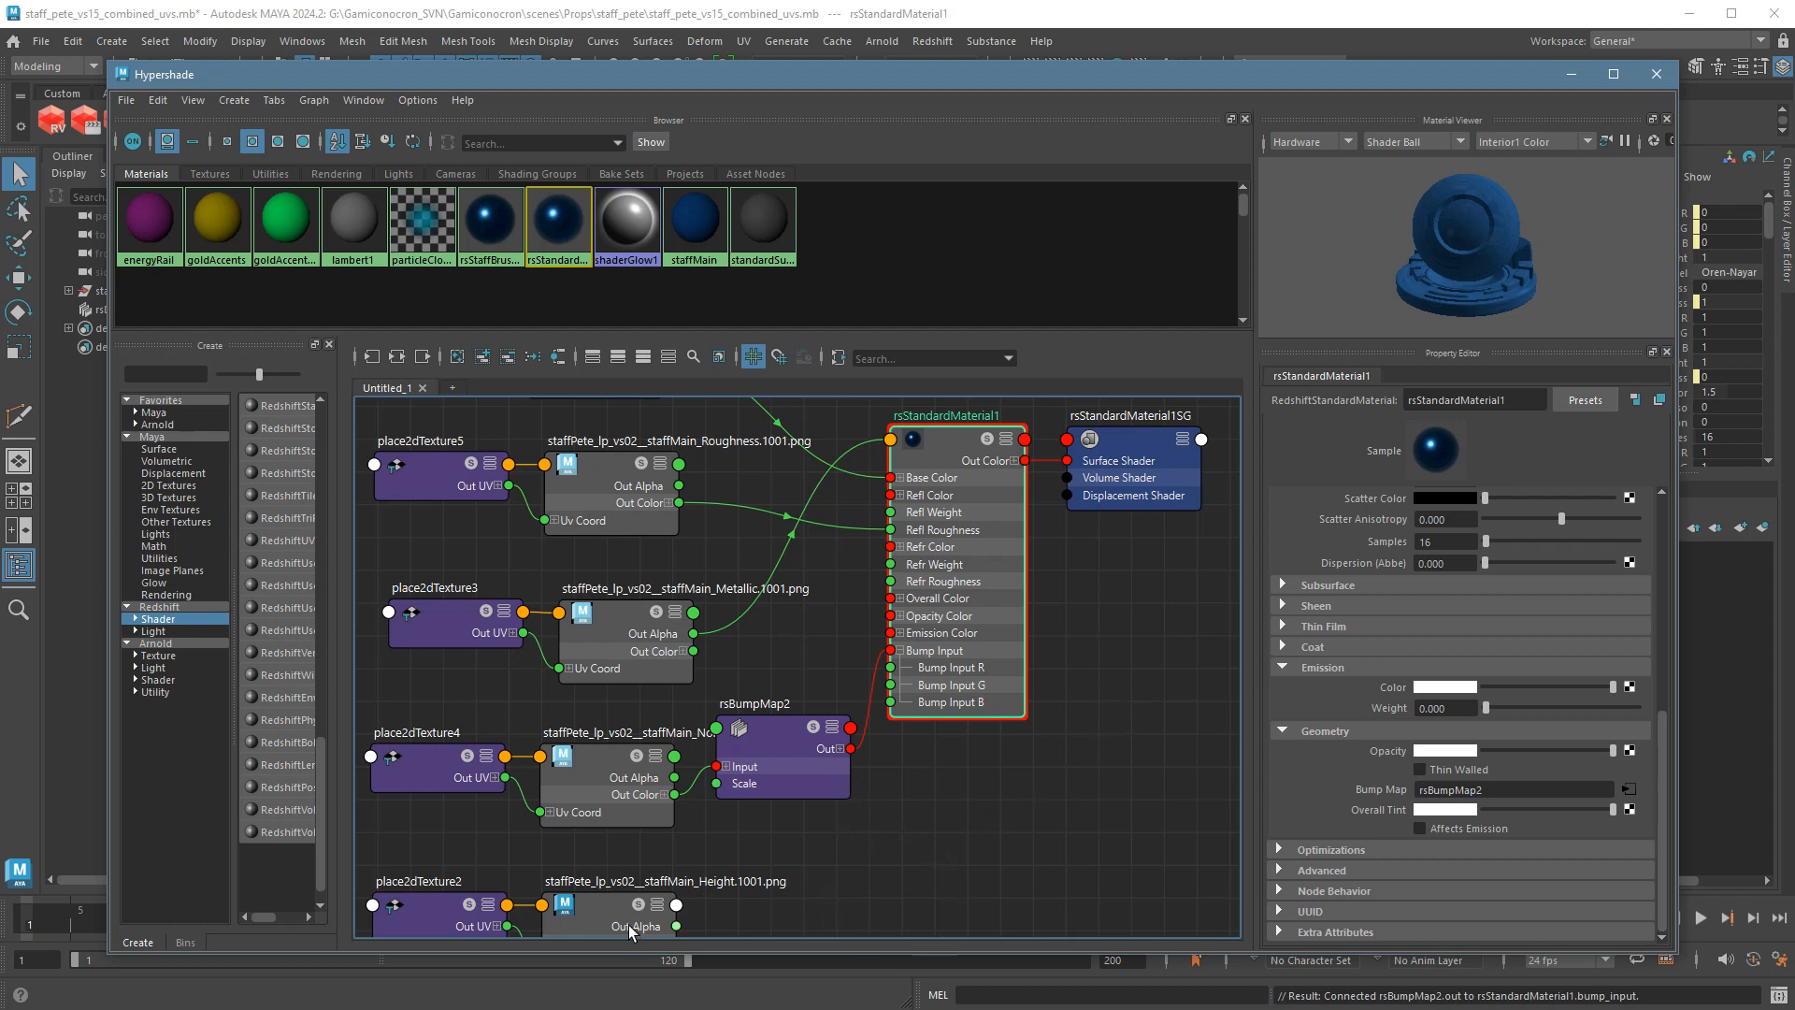
pyautogui.moveTo(1129, 504); pyautogui.dragTo(1158, 782)
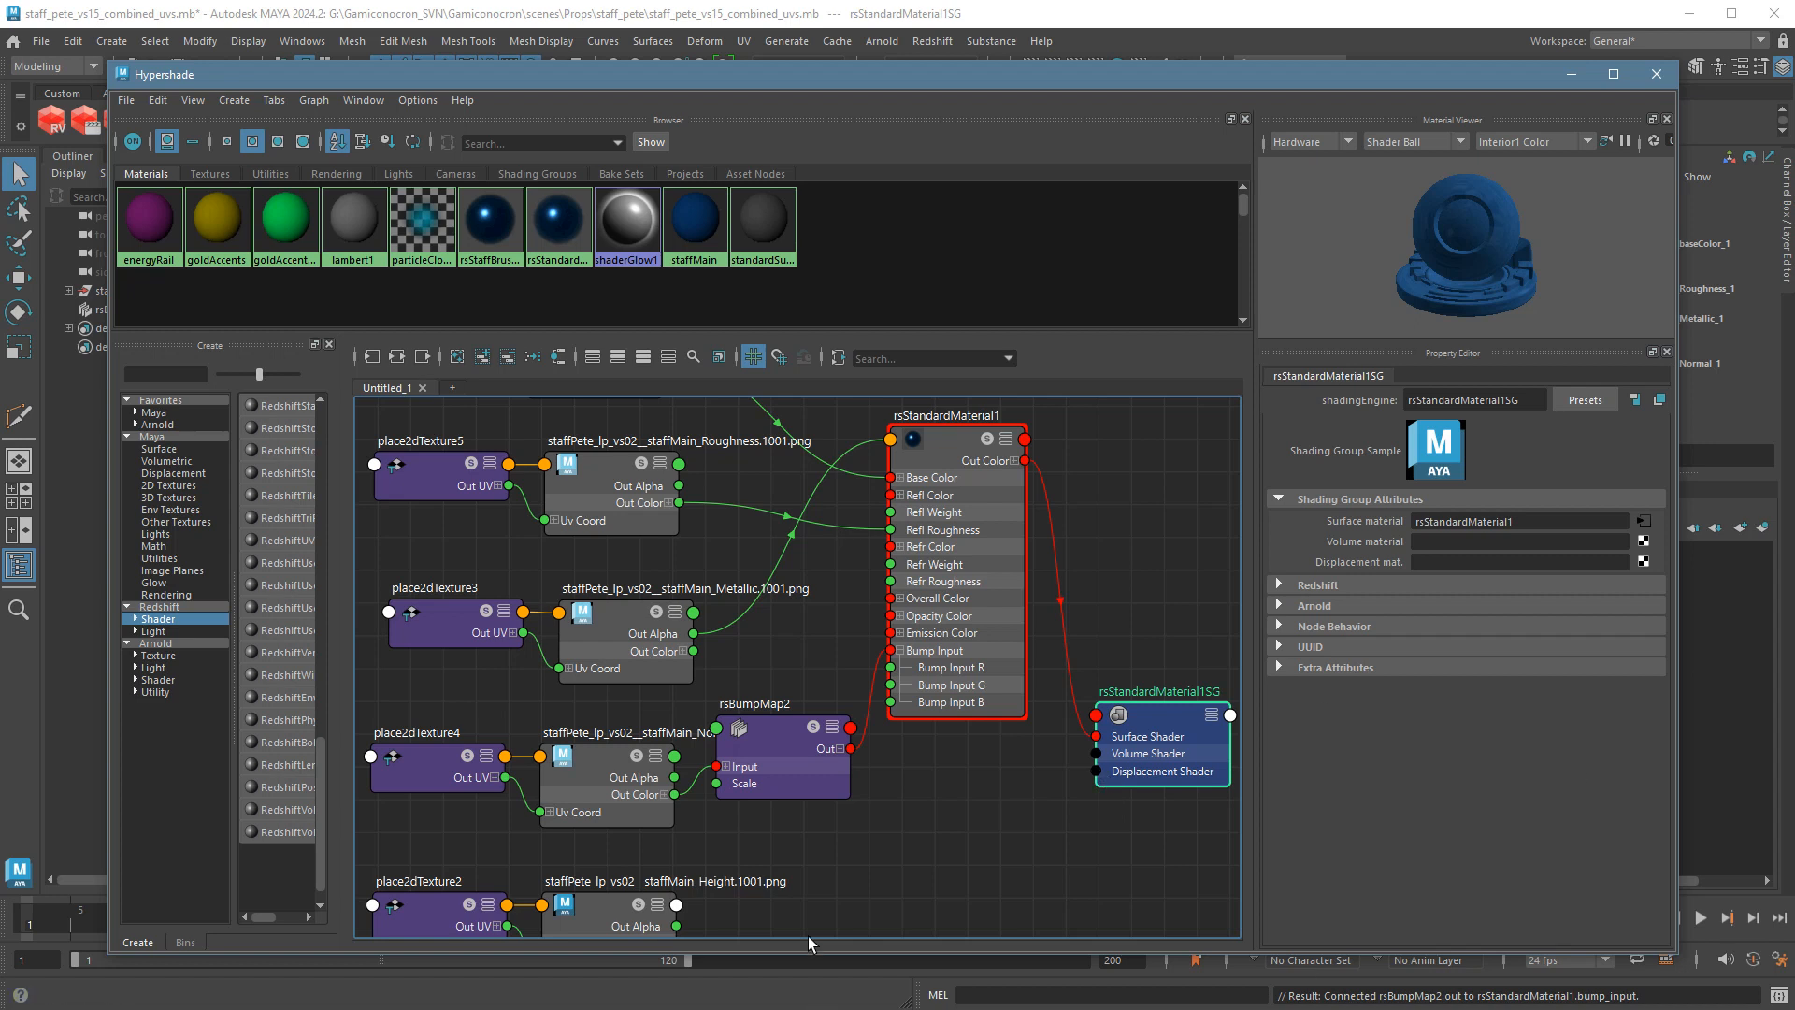
# Check the Normal texture's color space, and set rsBumpMap2 to Tangent-Space Normal input with a Height Scale of 1.
pyautogui.click(597, 793)
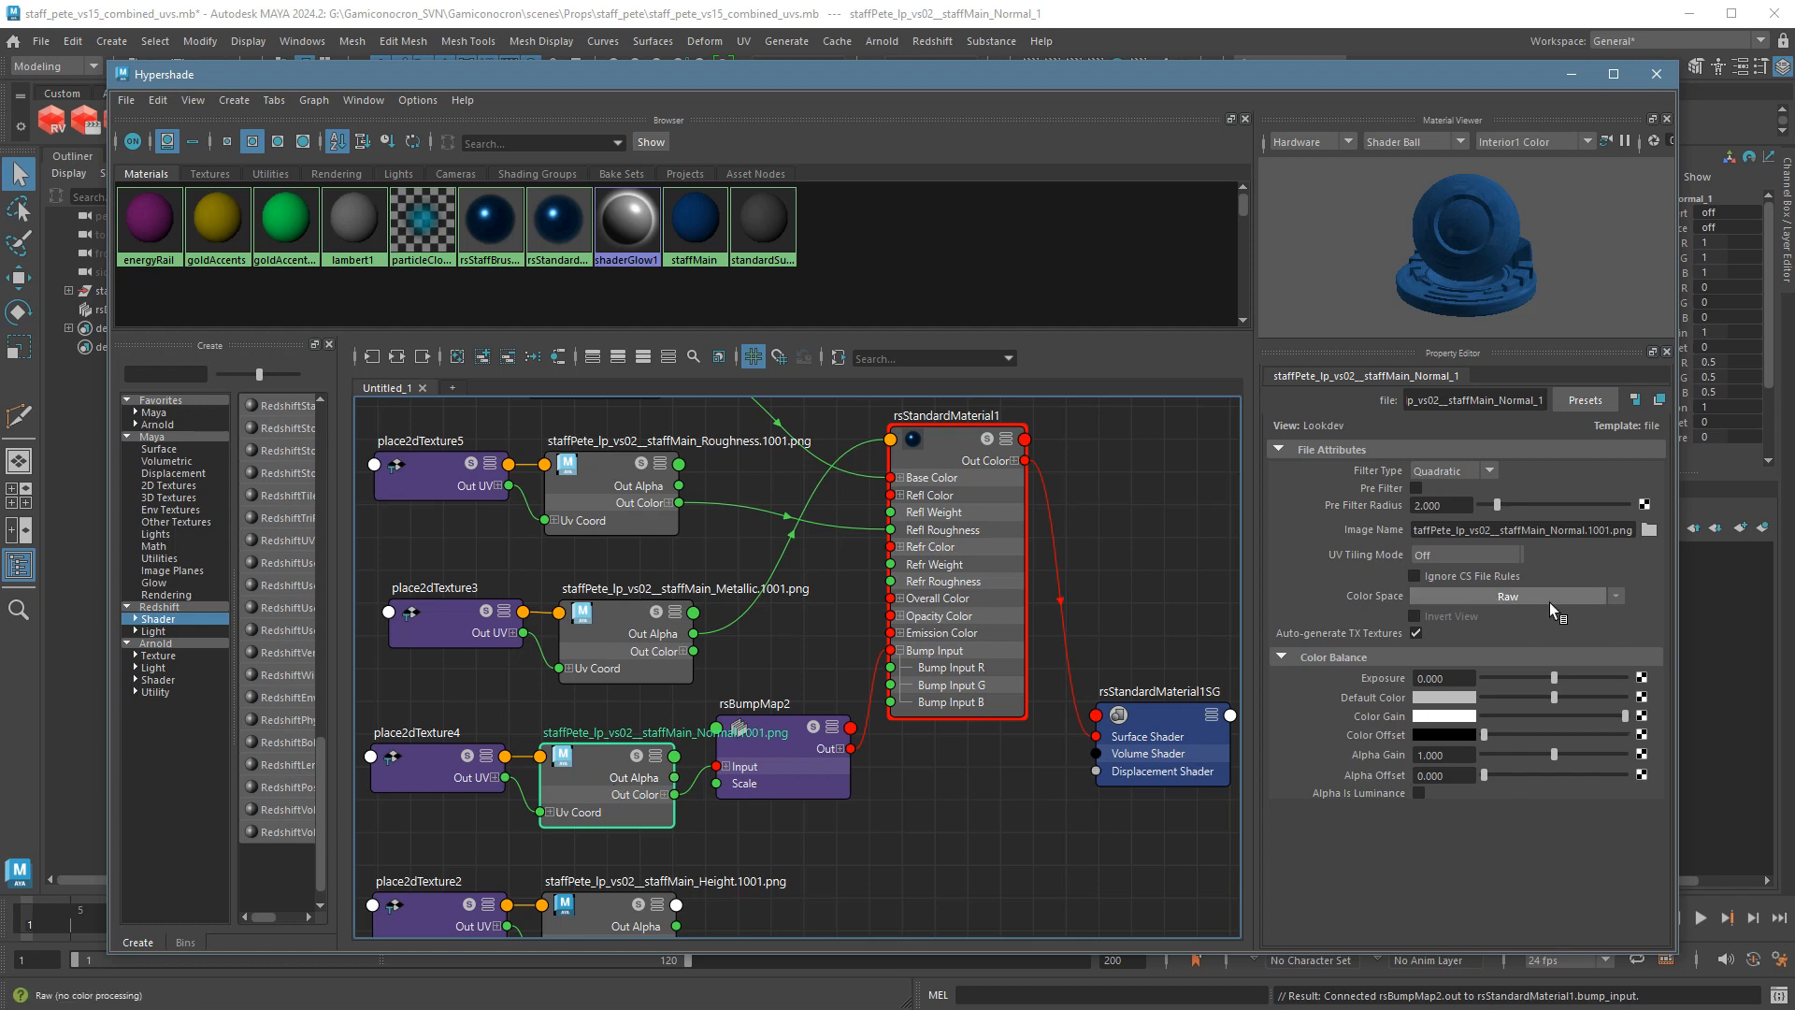
pyautogui.click(780, 759)
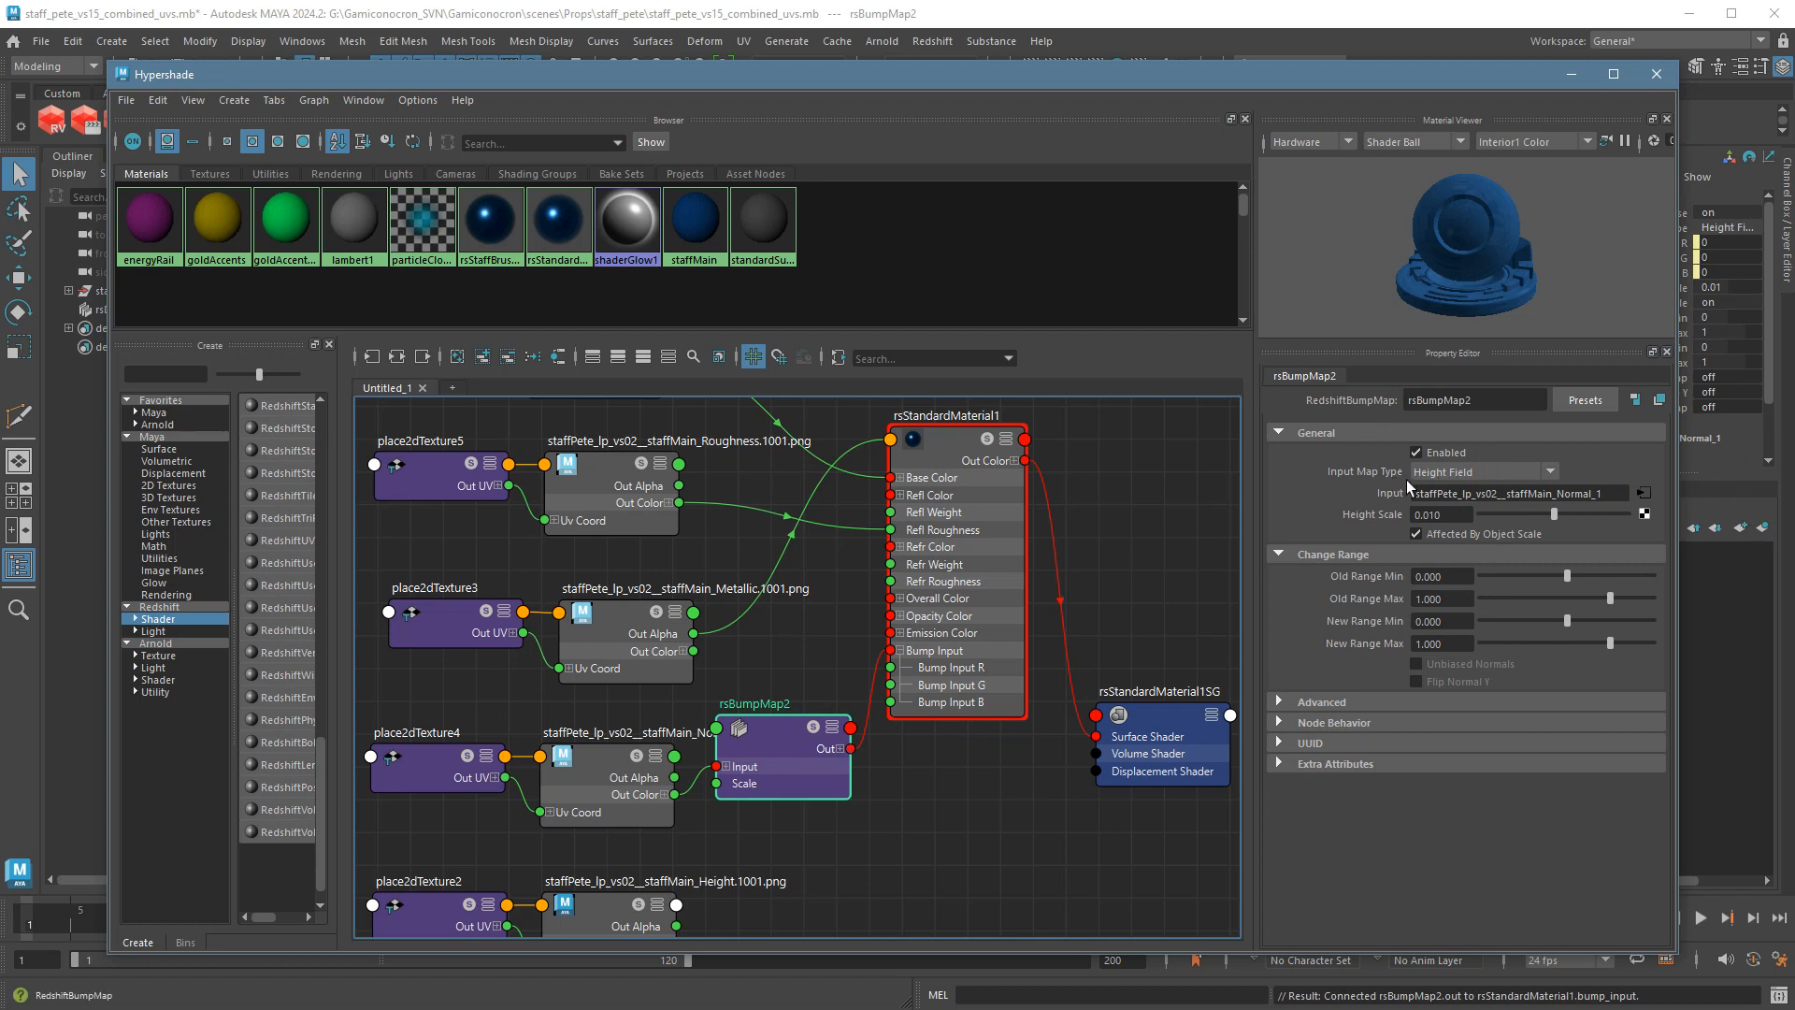
pyautogui.click(1438, 472)
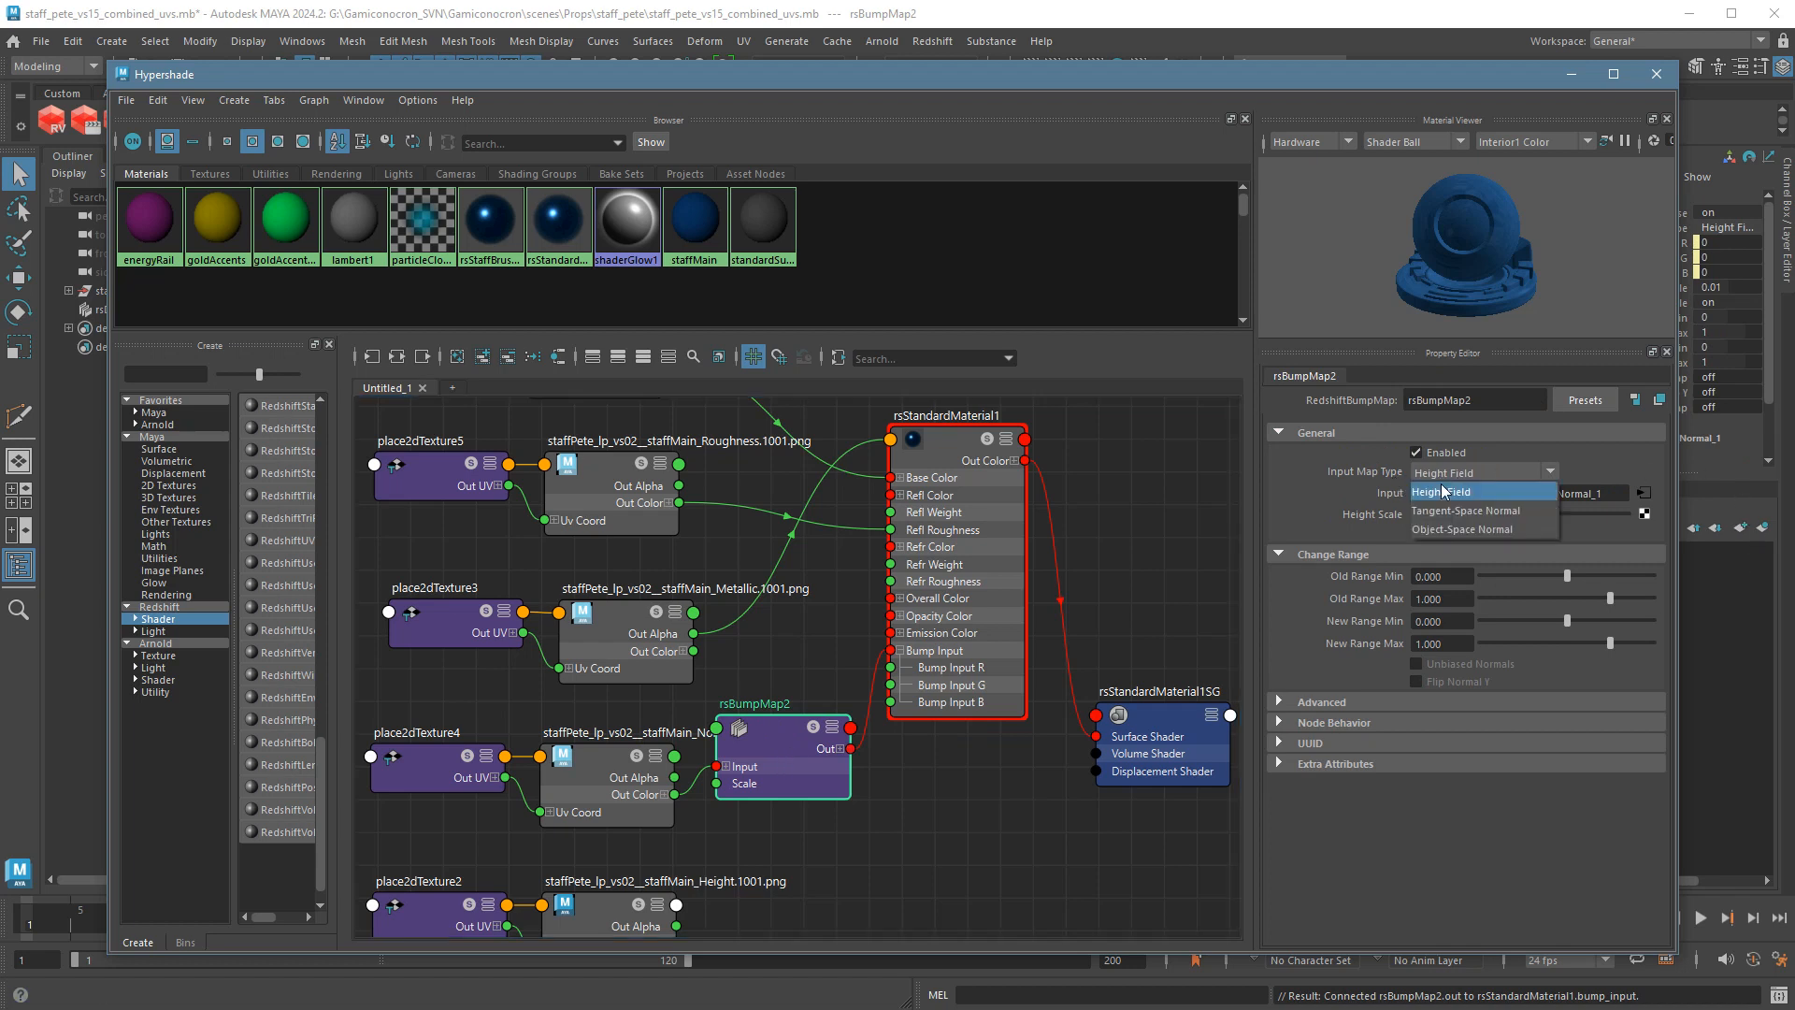
pyautogui.click(1495, 509)
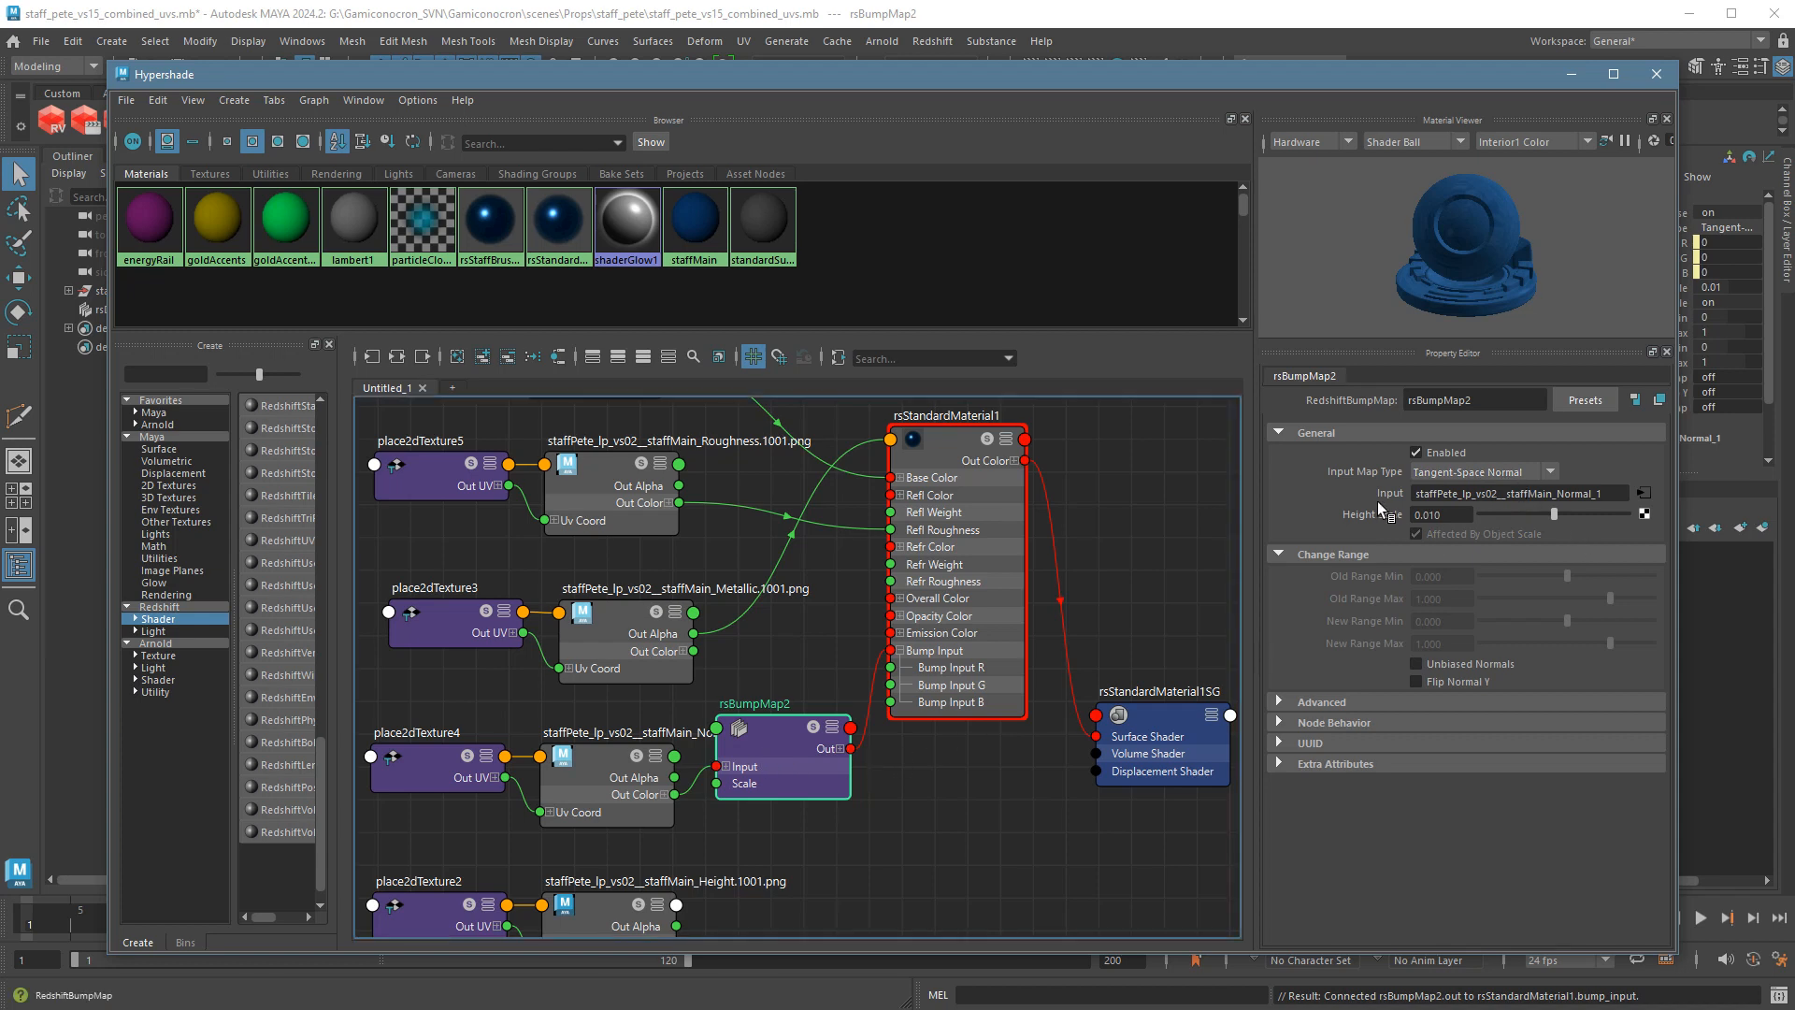
pyautogui.doubleClick(1421, 516)
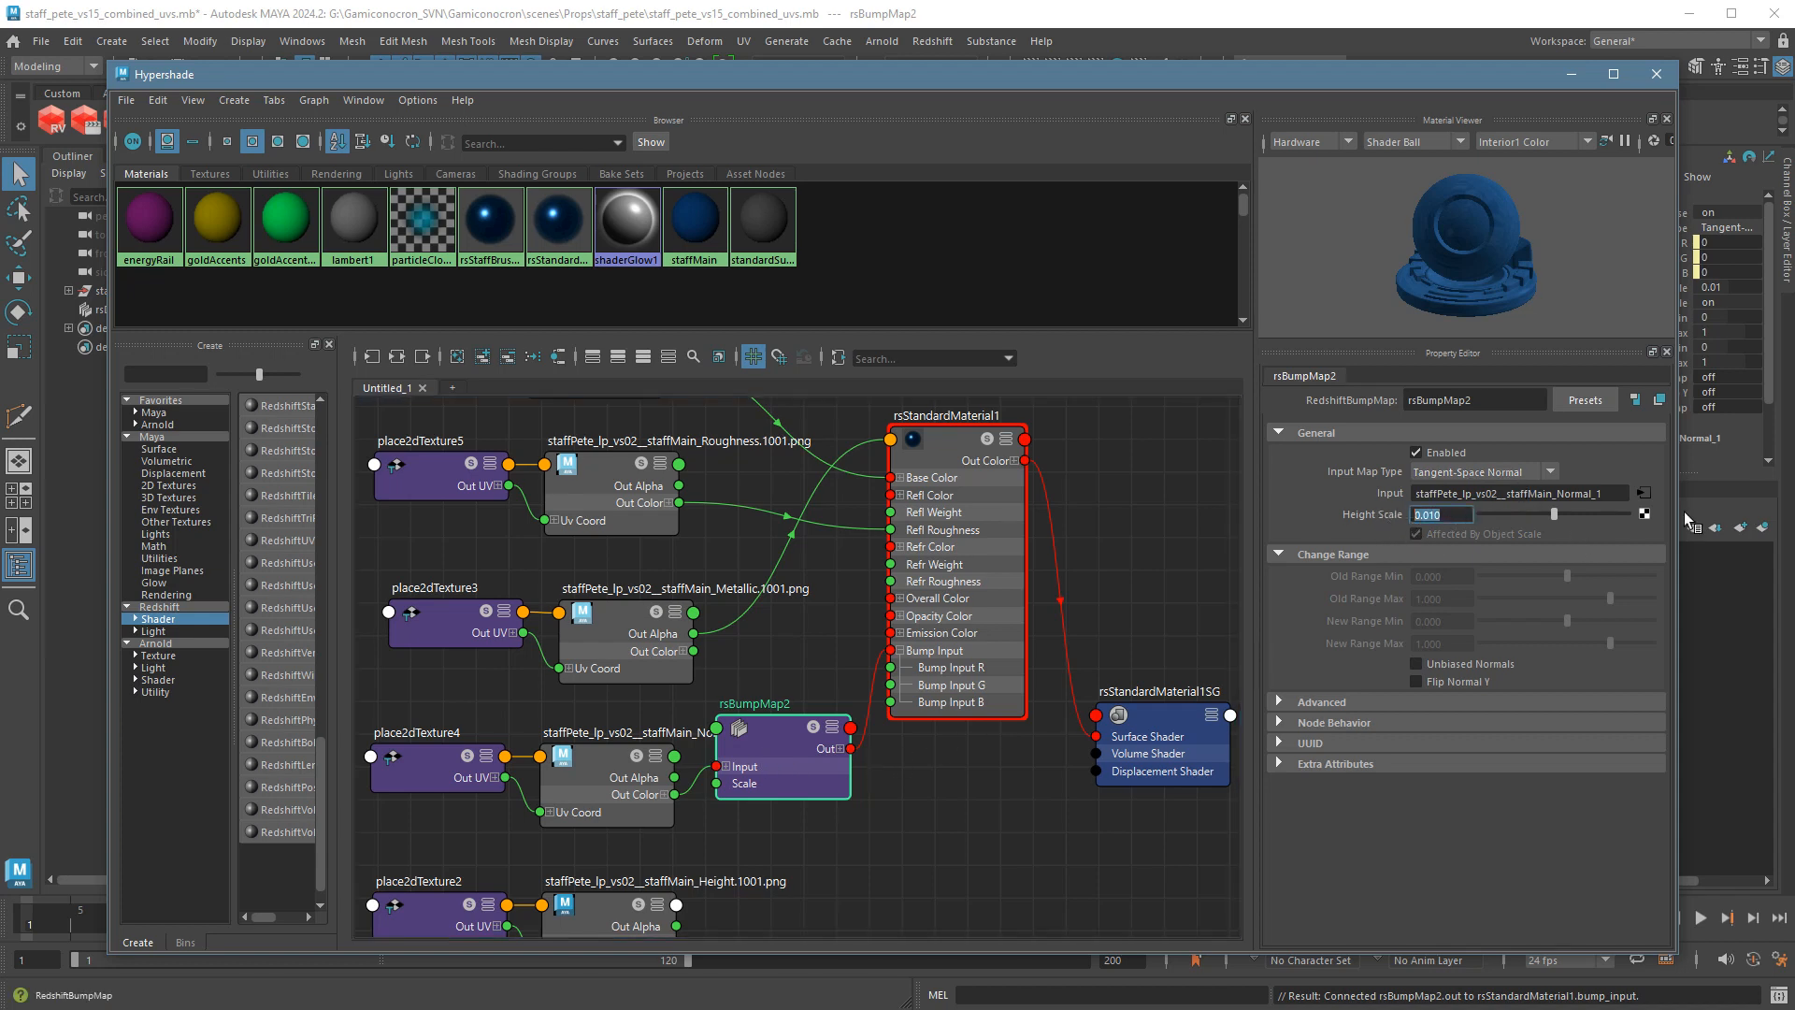
pyautogui.write('1')
pyautogui.press('Return')
pyautogui.click(969, 795)
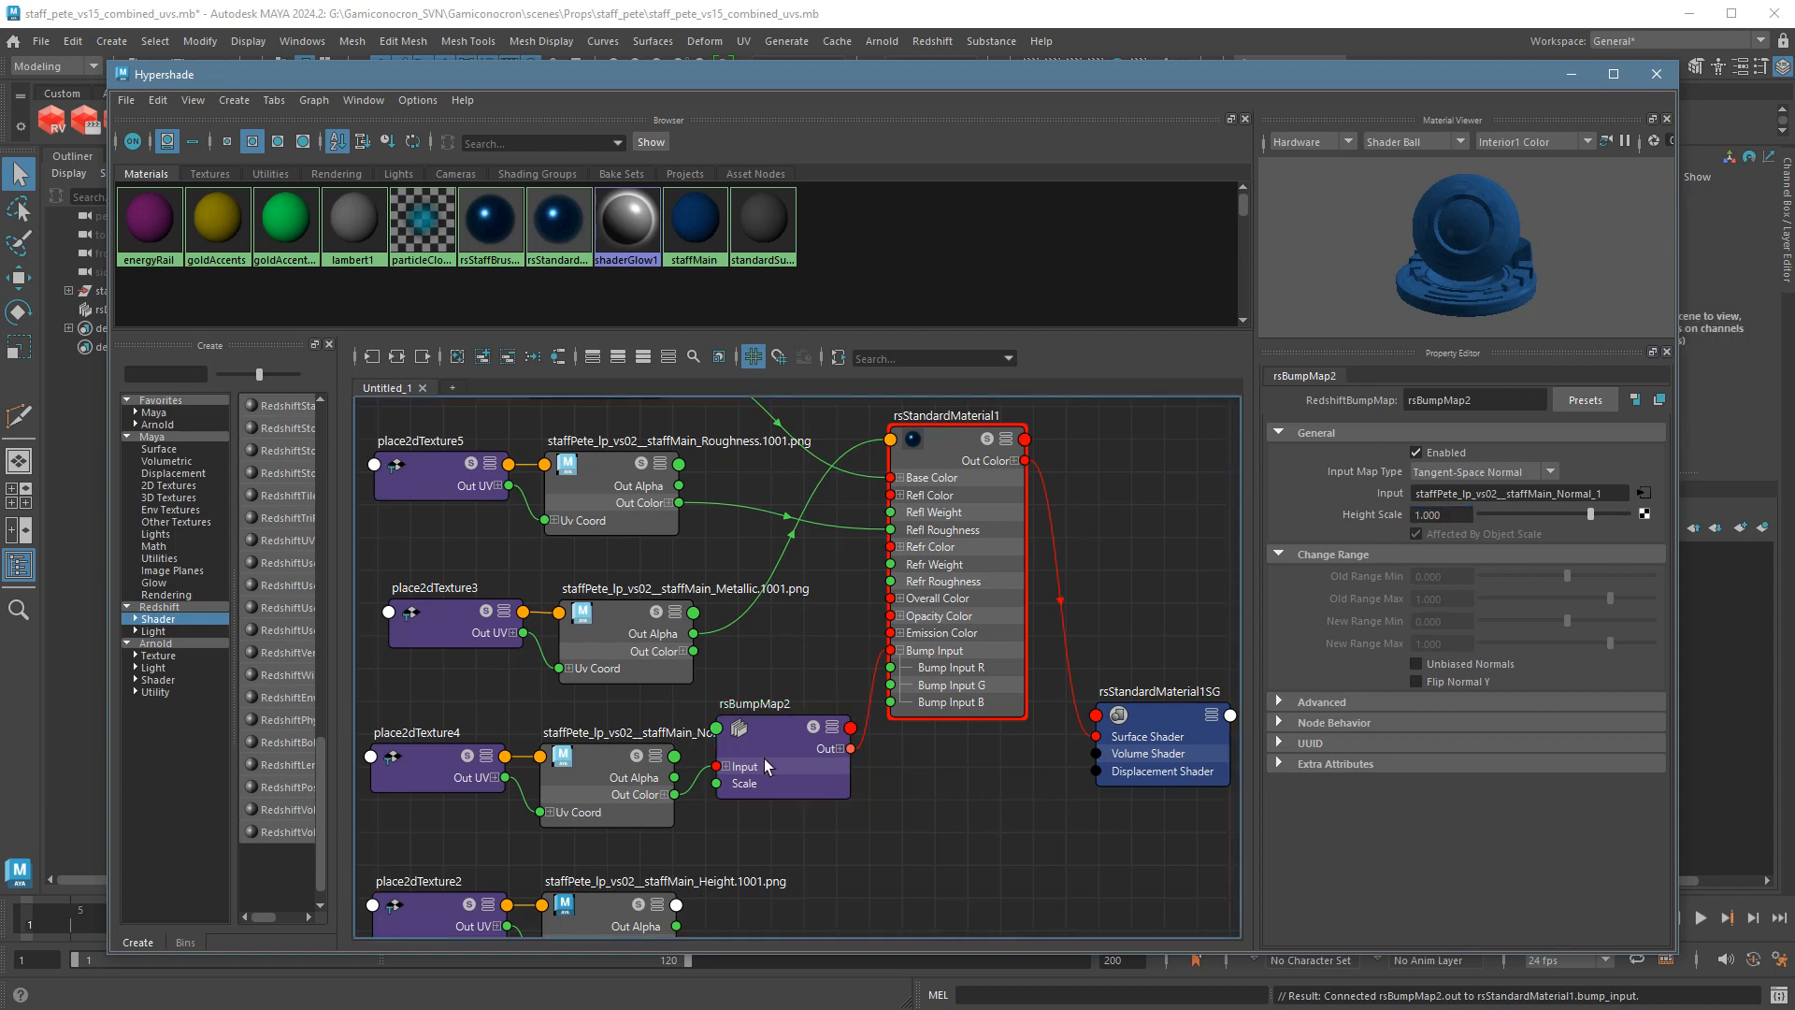
# Reposition the rsBumpMap2 node slightly between the Normal texture and rsStandardMaterial1.
pyautogui.moveTo(794, 765); pyautogui.dragTo(789, 755)
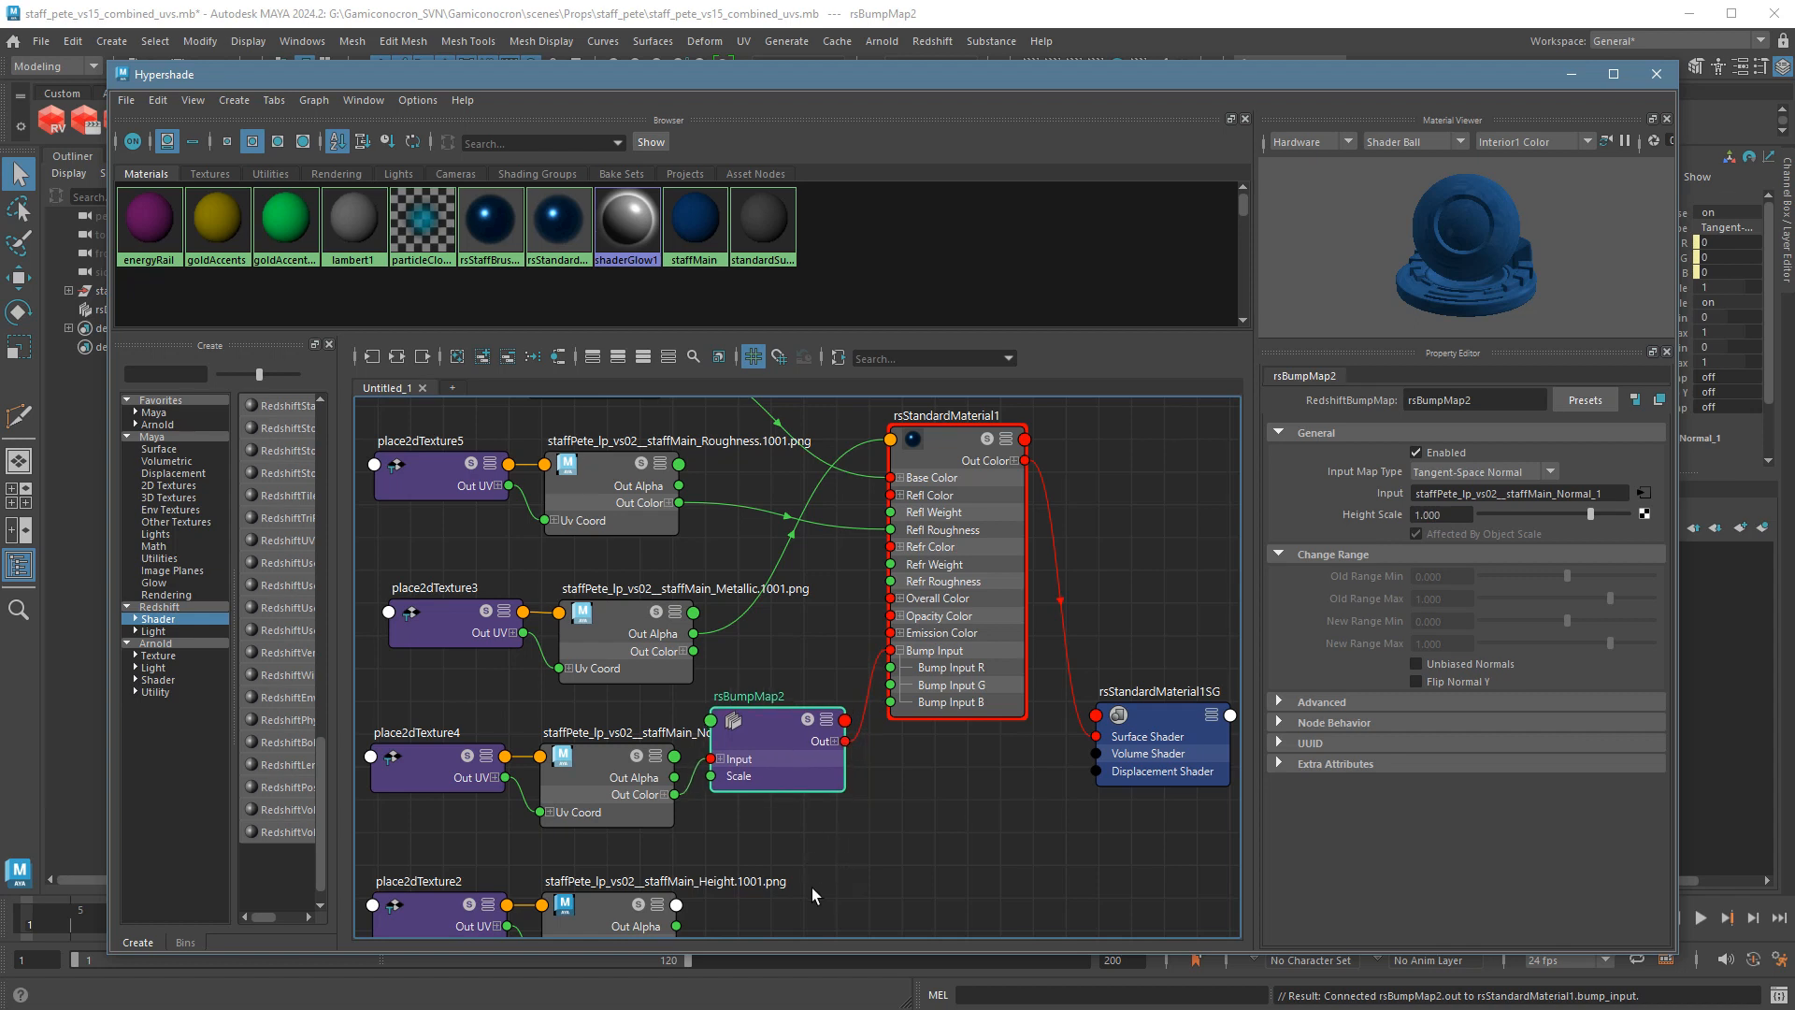
pyautogui.click(928, 900)
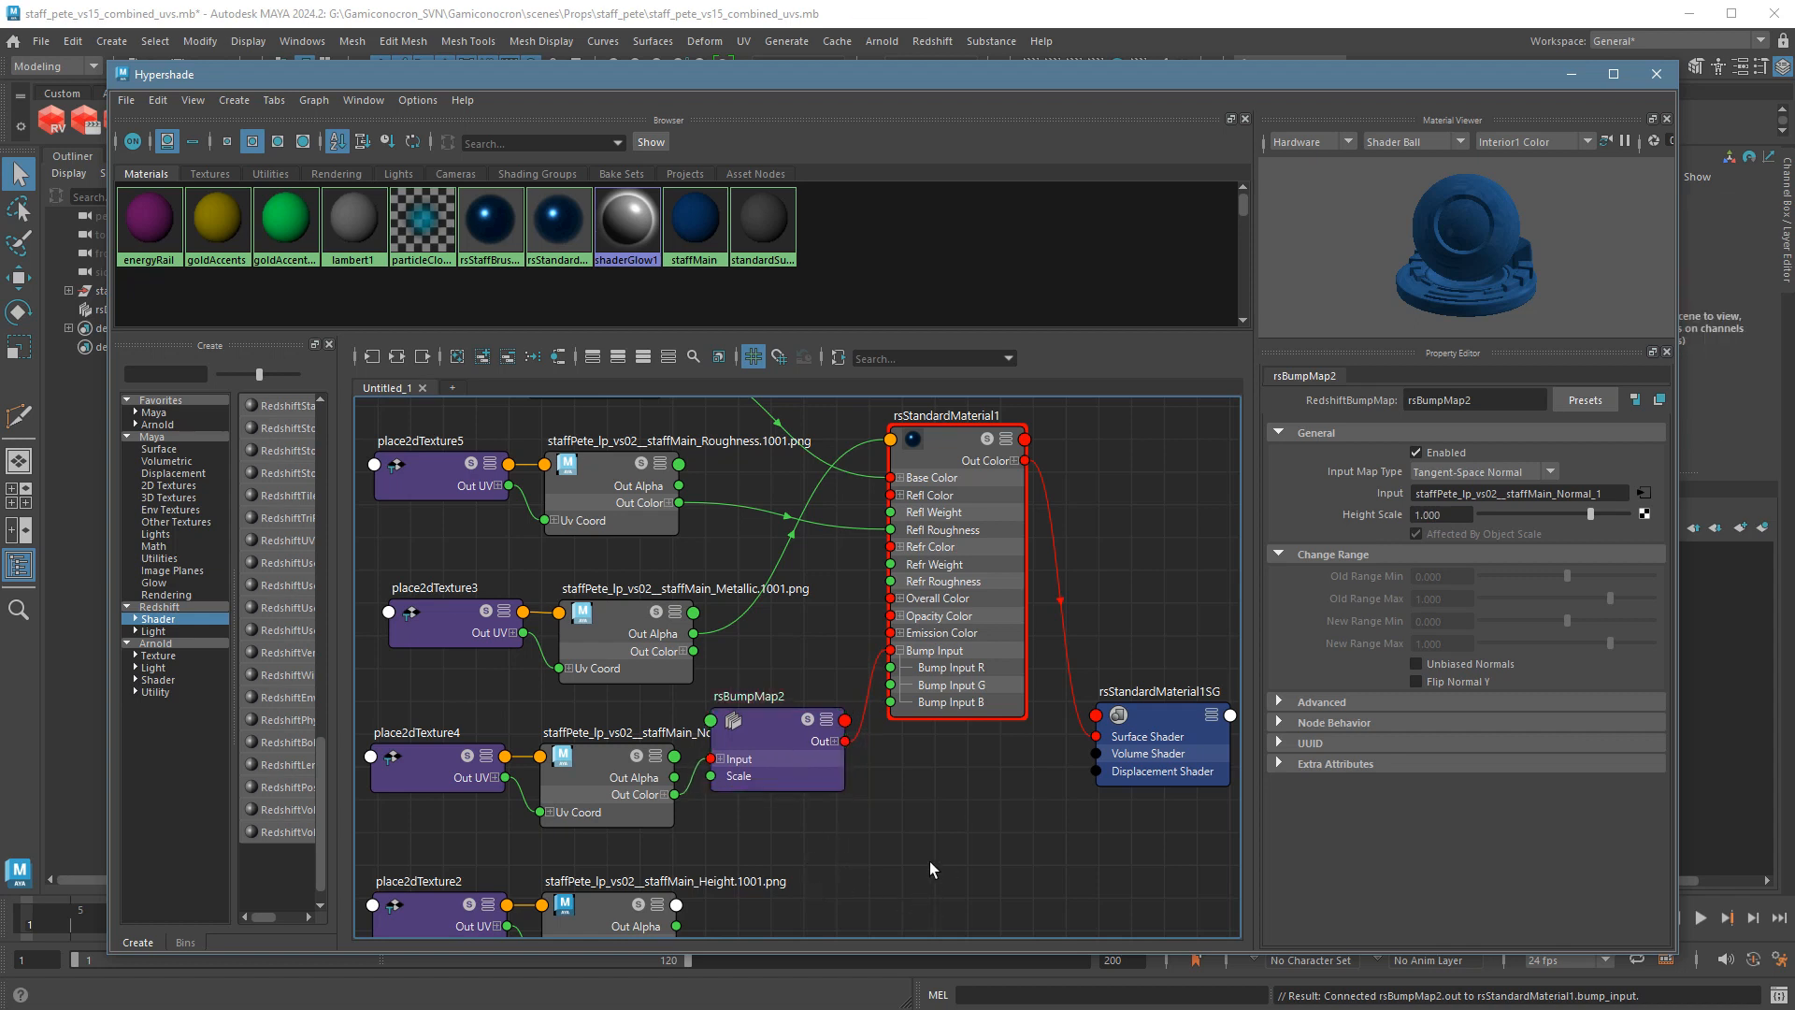
pyautogui.moveTo(800, 748); pyautogui.dragTo(809, 743)
pyautogui.click(933, 852)
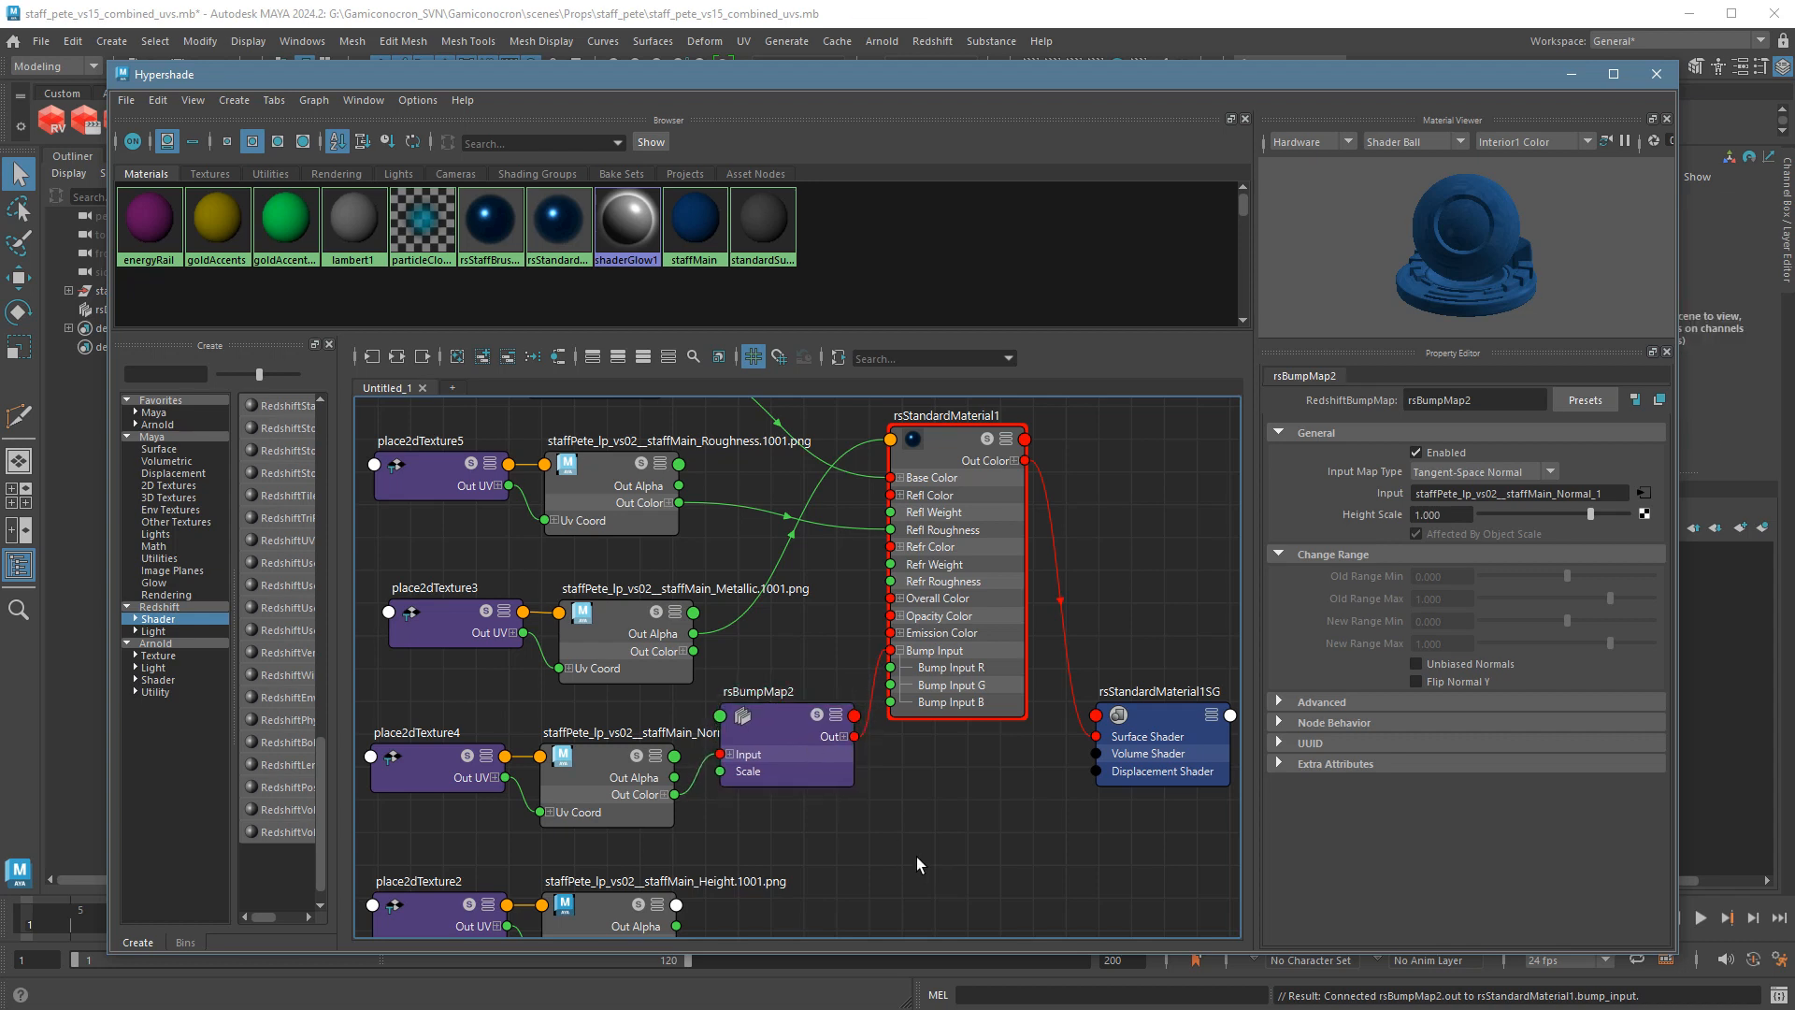
# Create a RedshiftDisplacement node and place it beside the Height texture, below rsBumpMap2.
pyautogui.press('Tab')
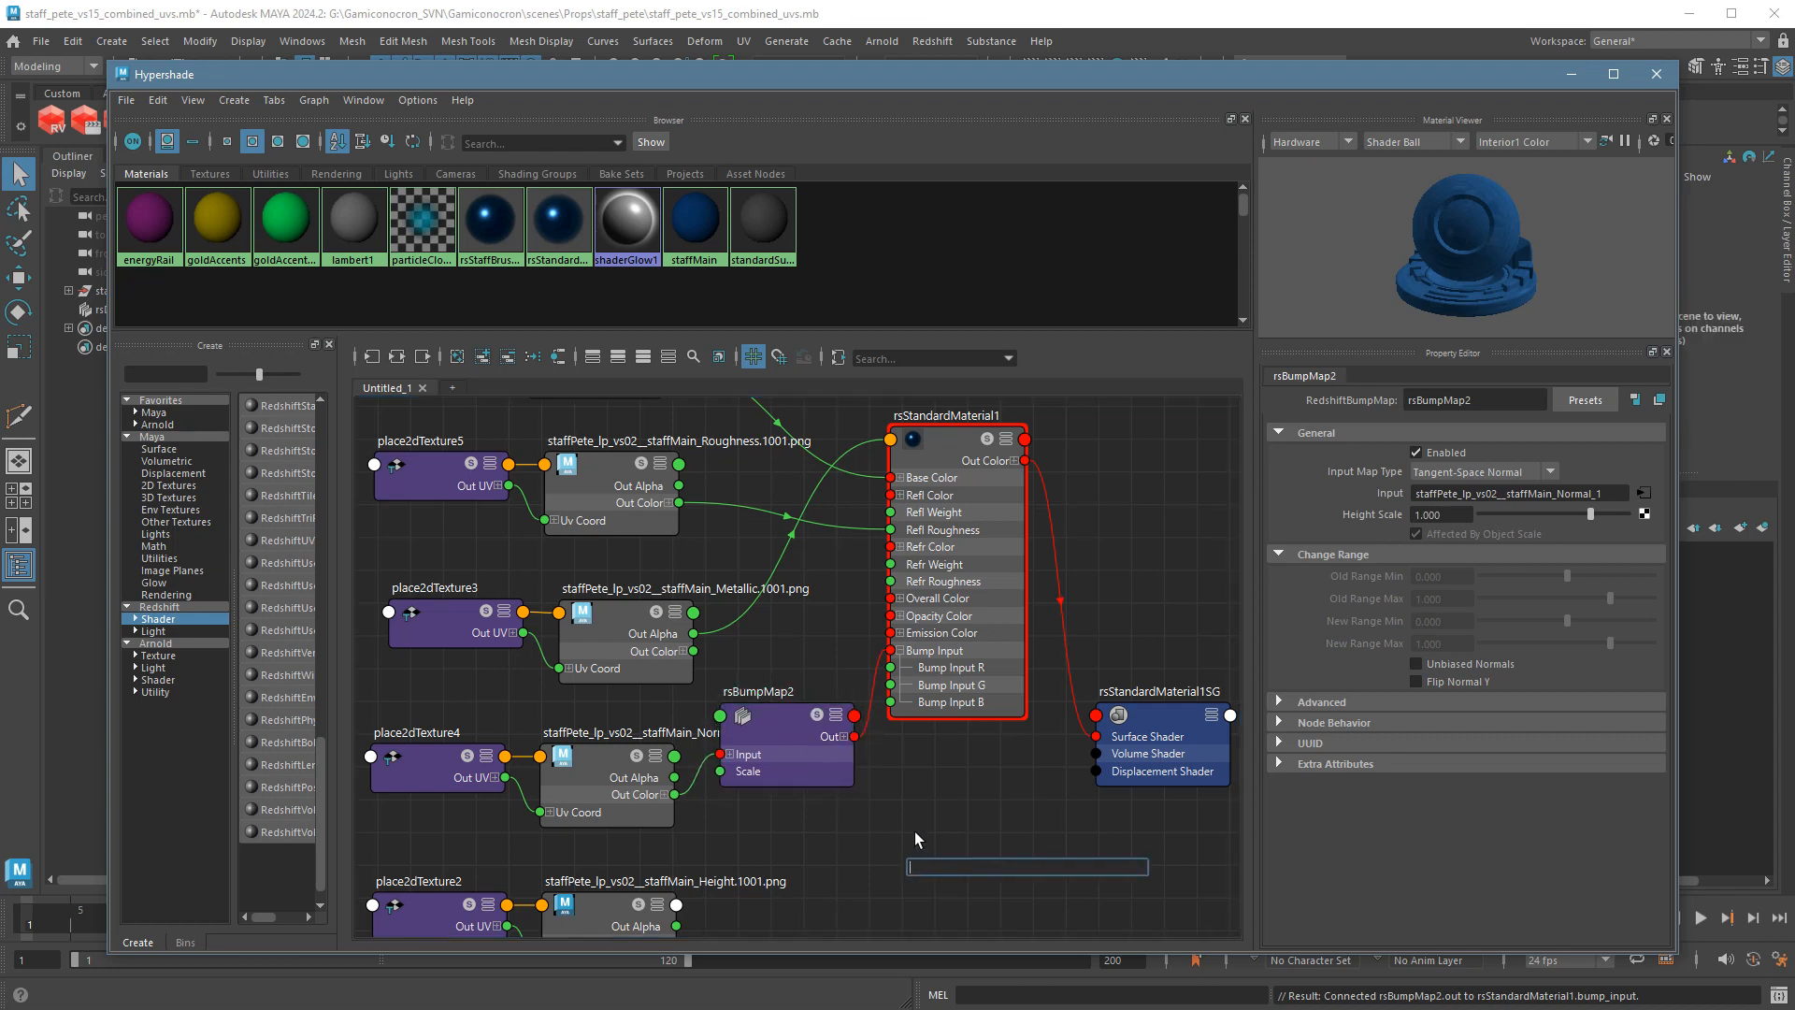
pyautogui.write('redsh')
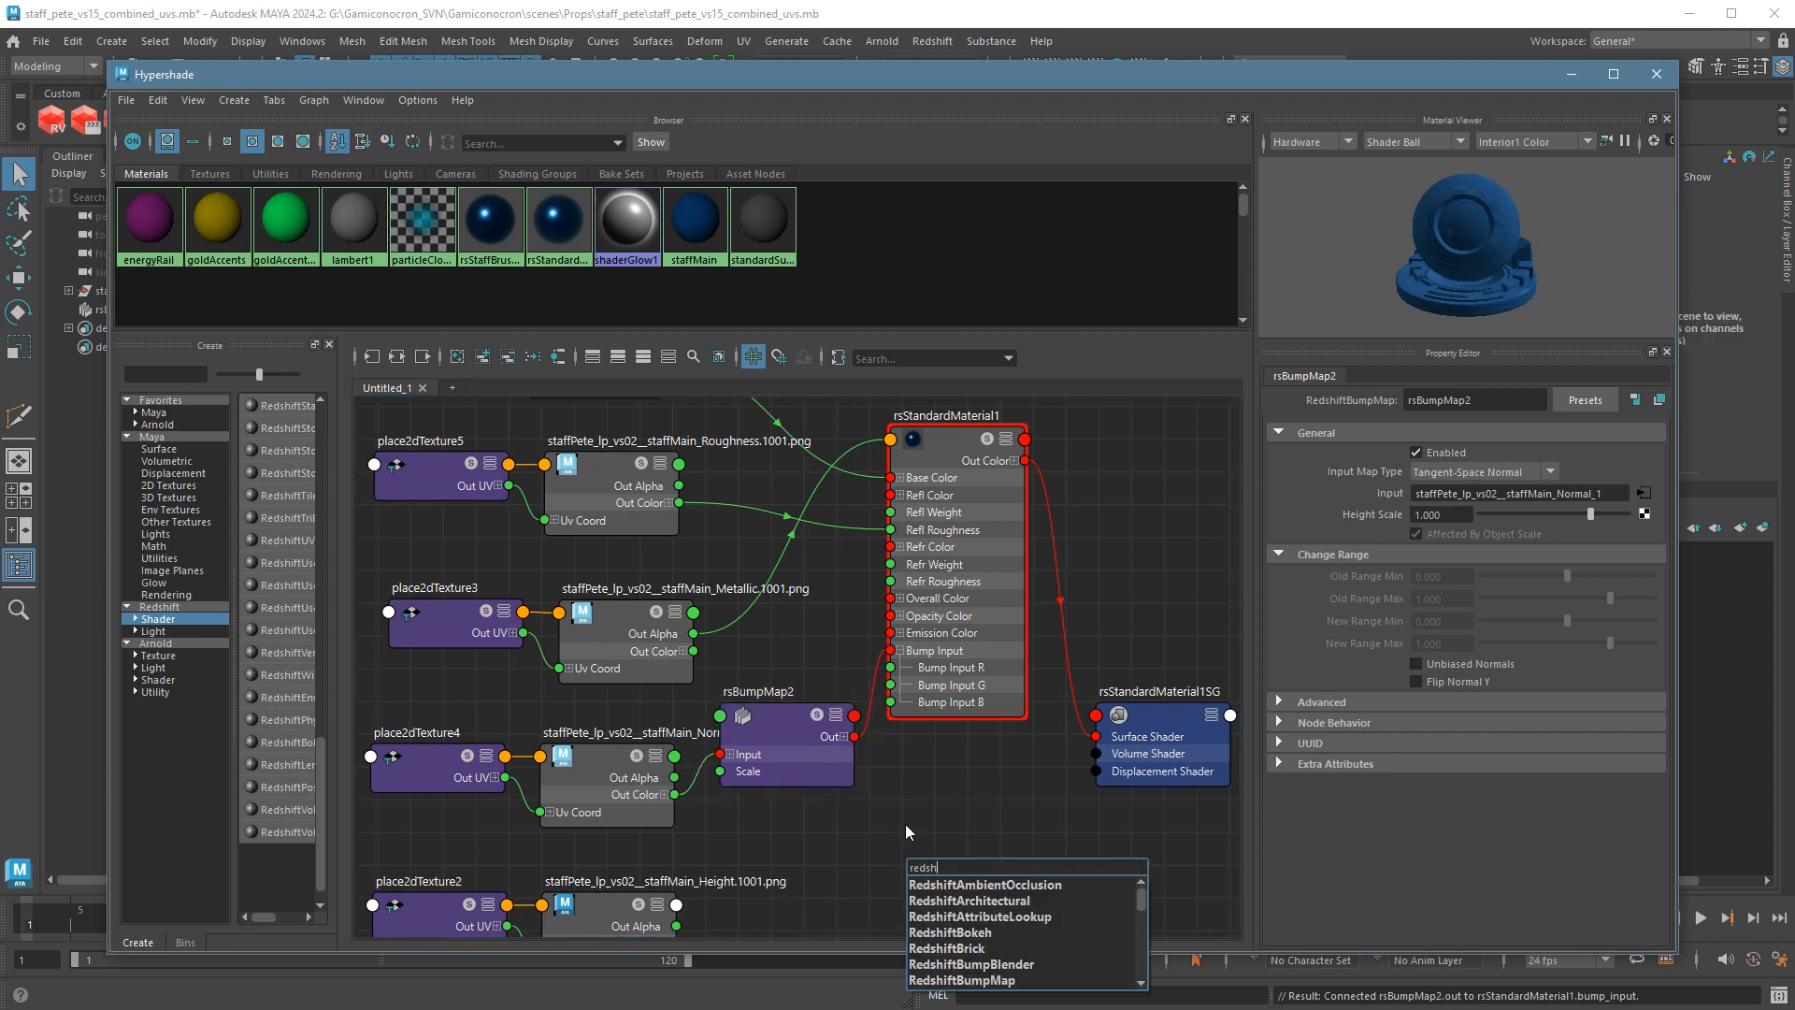
pyautogui.write('iftdis')
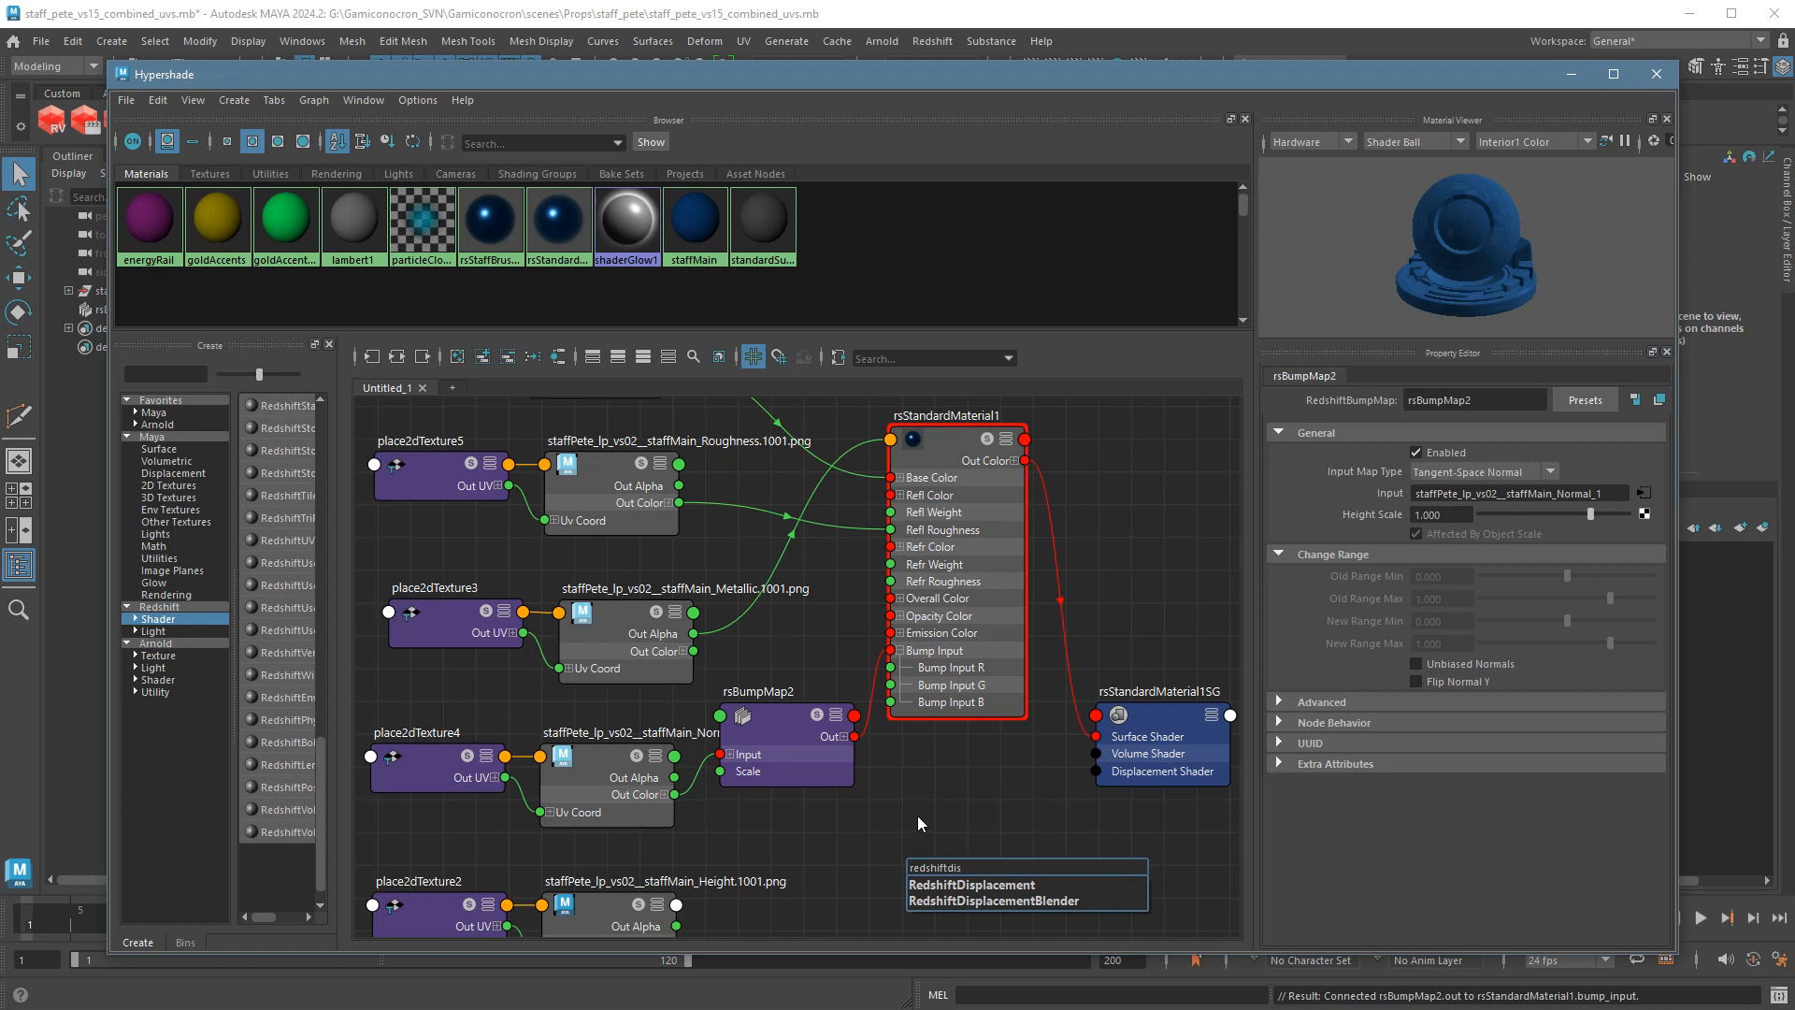
pyautogui.click(961, 886)
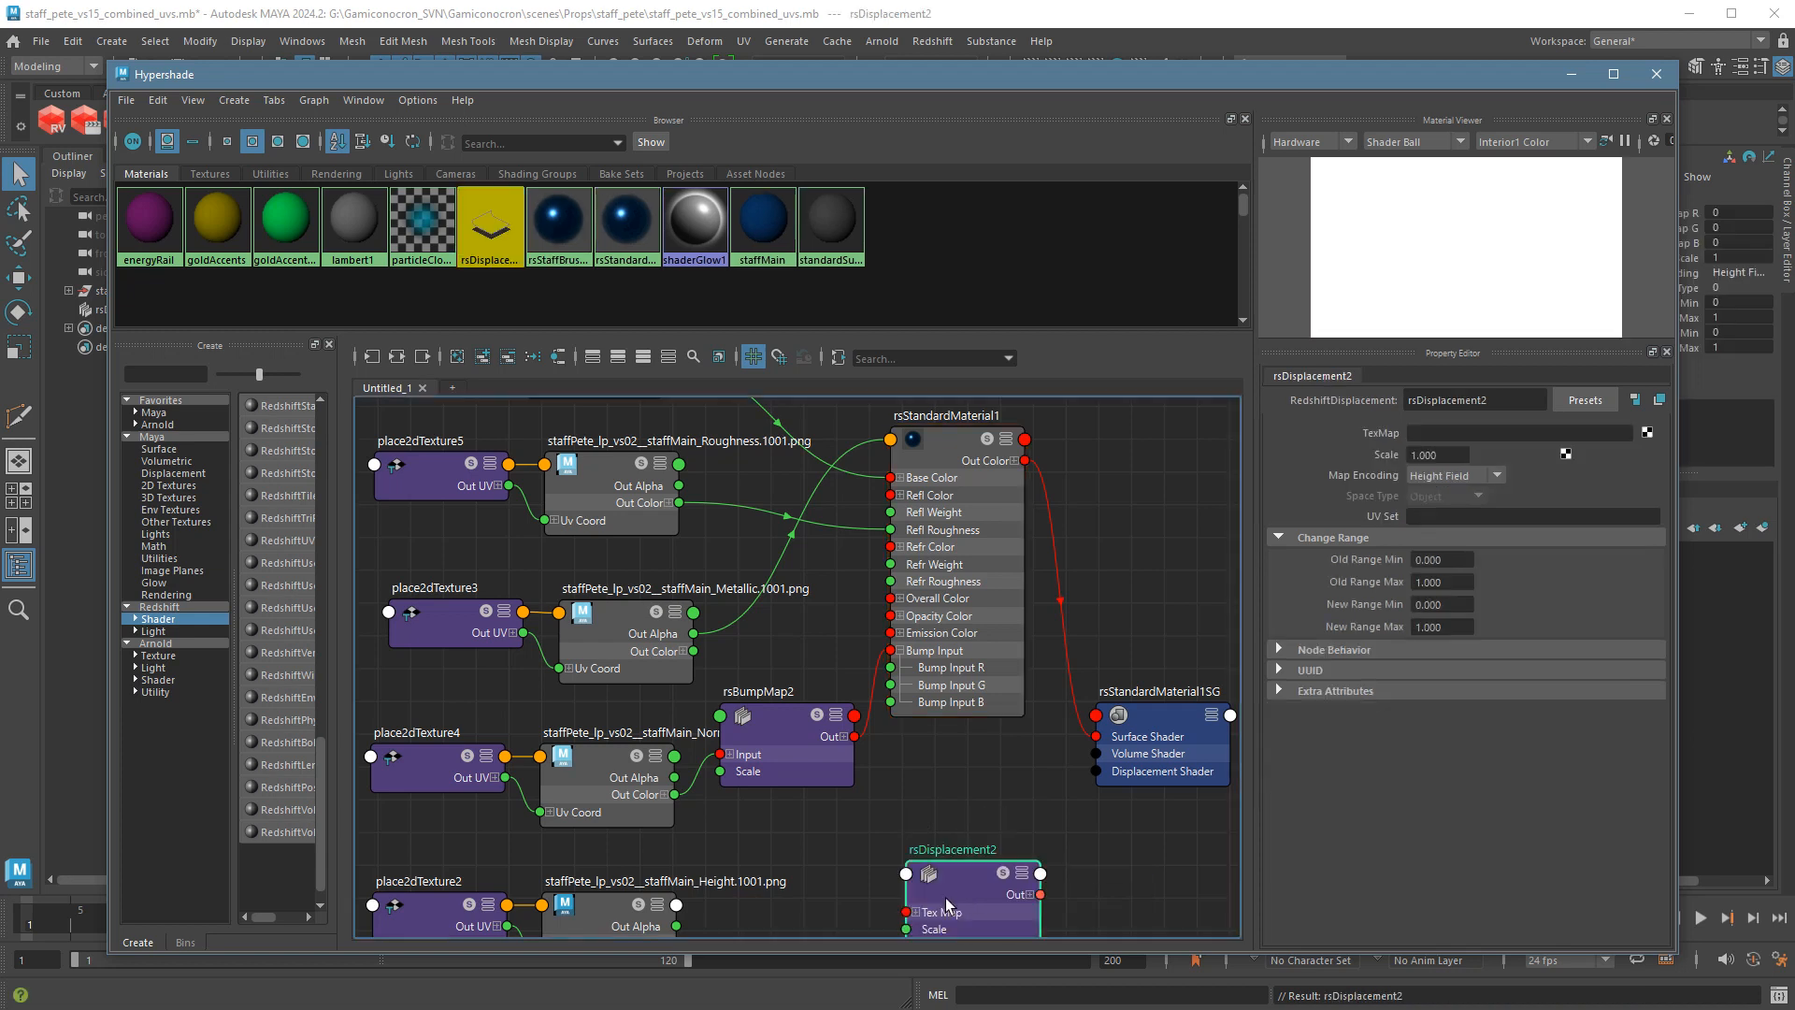
pyautogui.moveTo(967, 895); pyautogui.dragTo(862, 875)
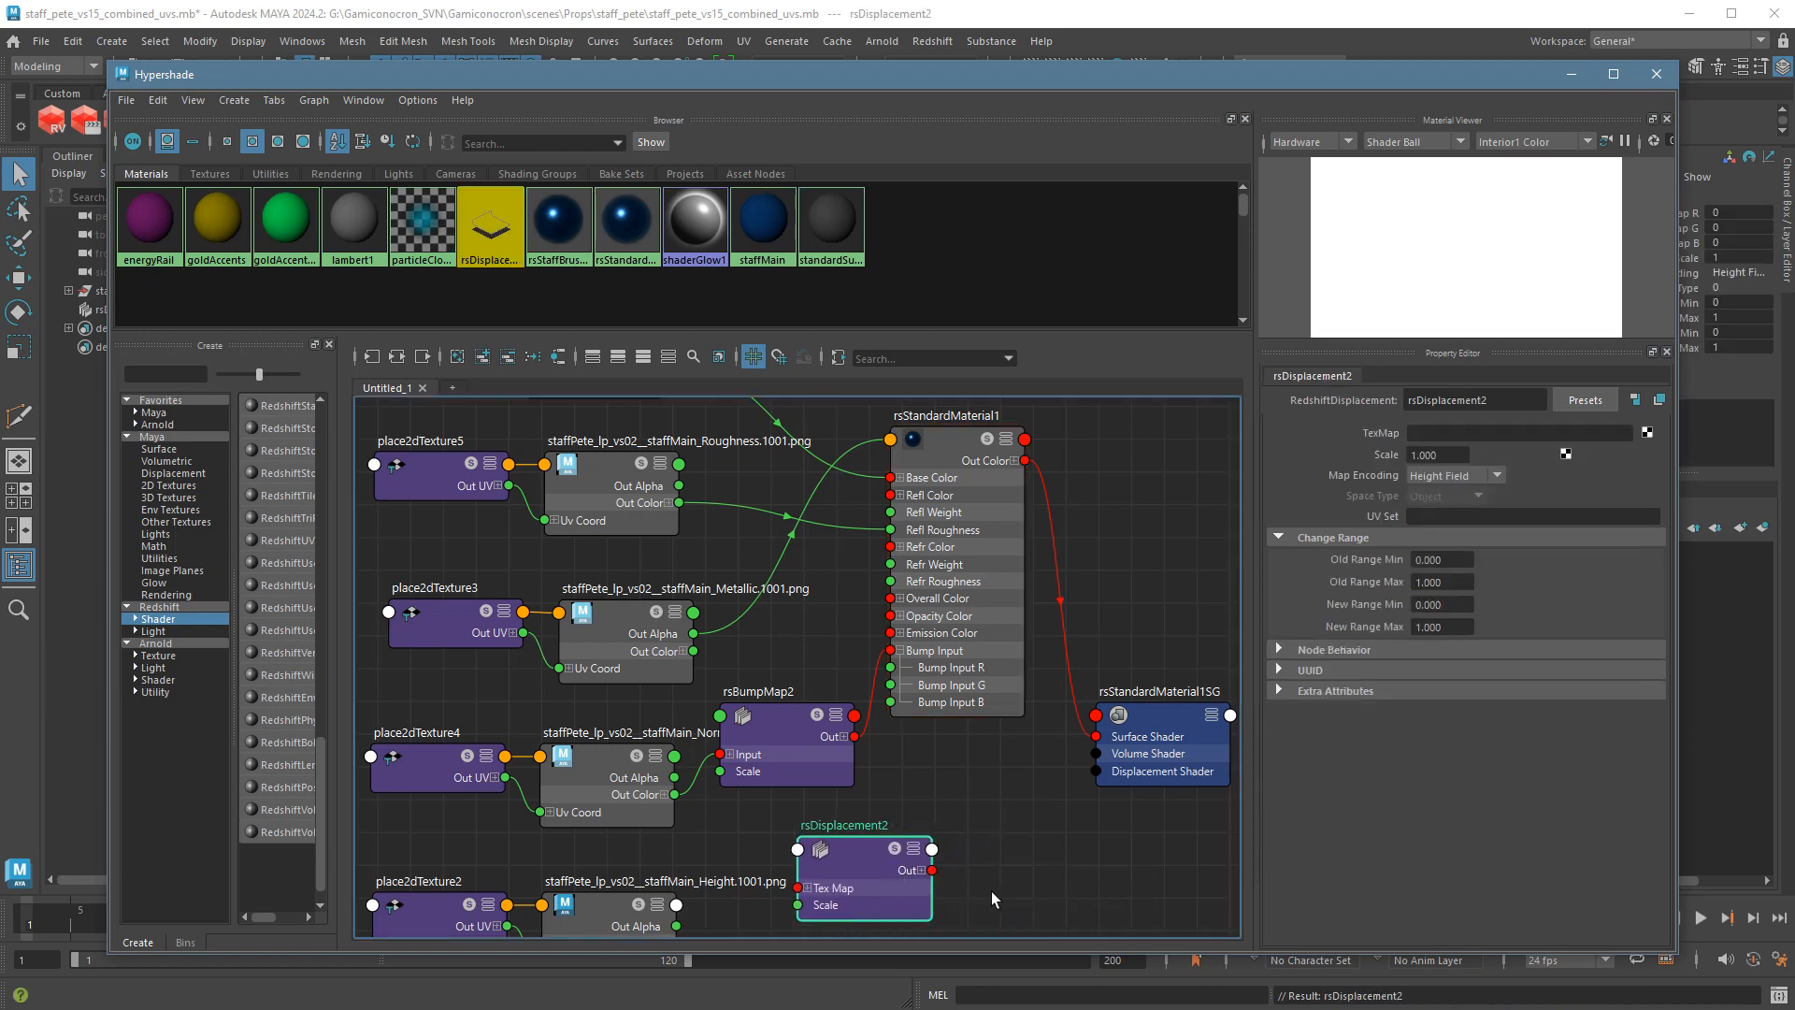
# Connect the Height texture's Out Color to the TexMap of rsDisplacement2.
pyautogui.moveTo(997, 879); pyautogui.dragTo(1002, 761, button='middle')
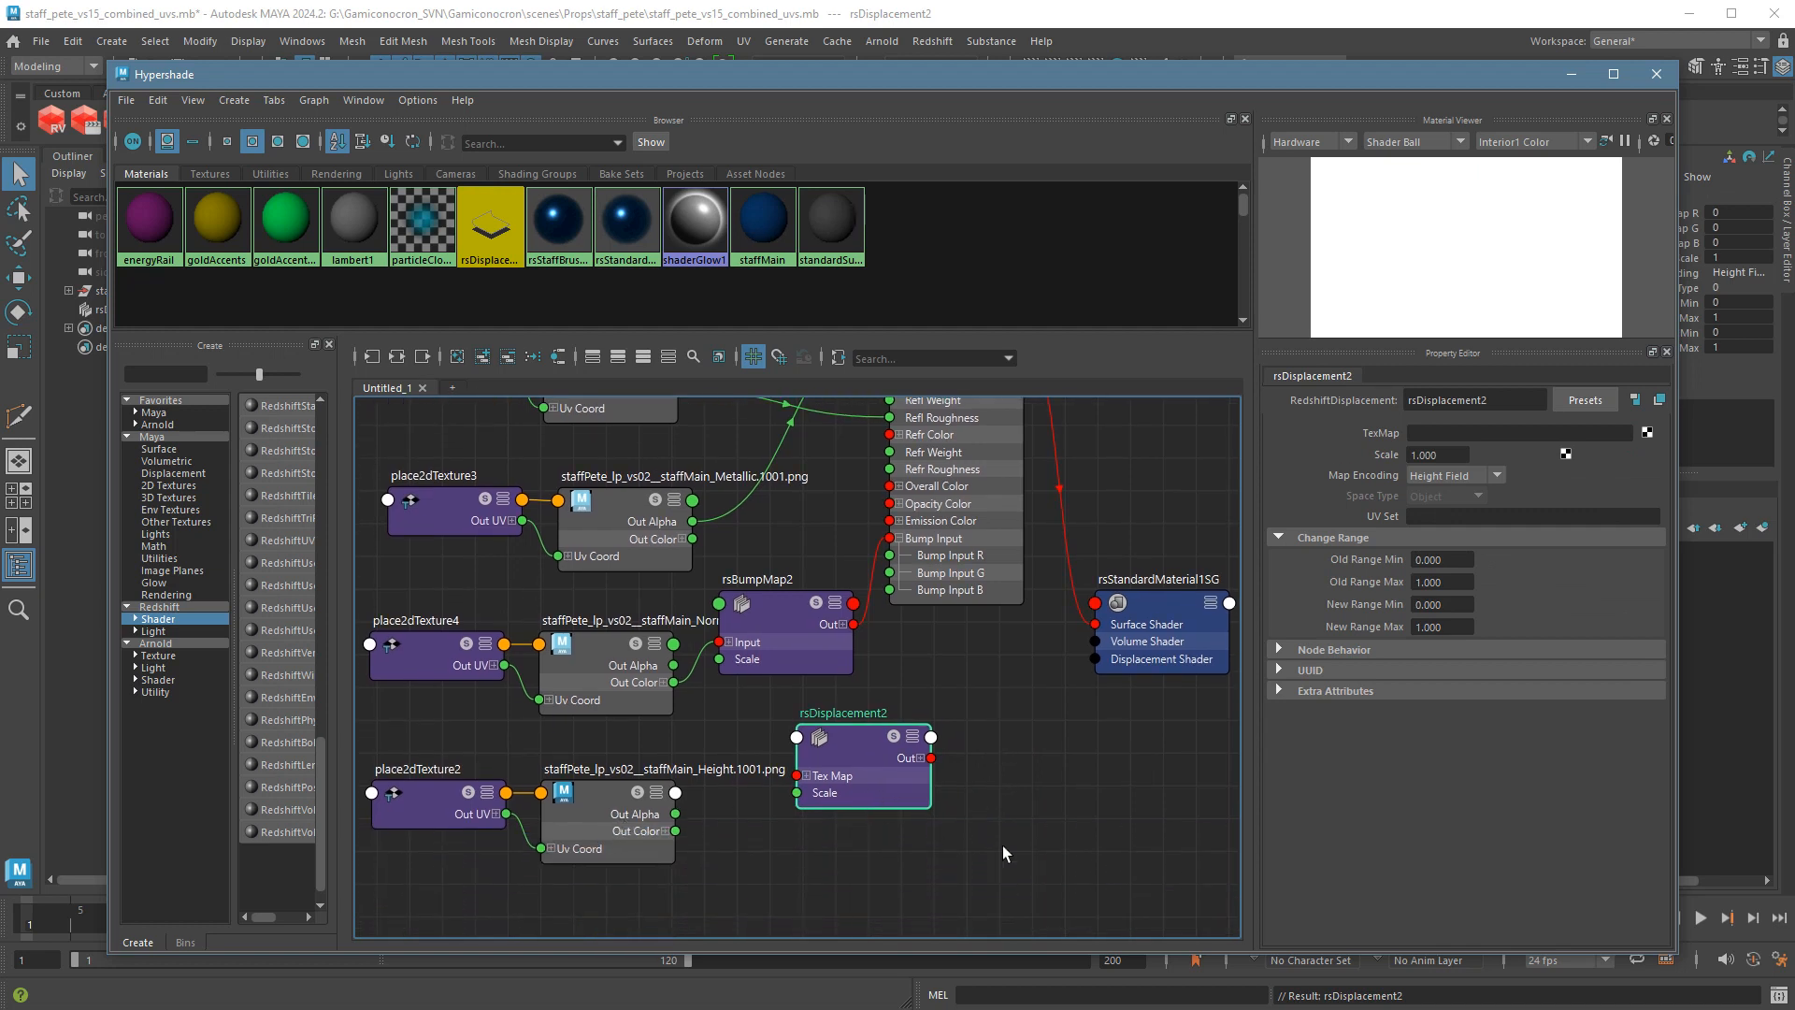
pyautogui.moveTo(591, 811); pyautogui.dragTo(1556, 459, button='middle')
pyautogui.moveTo(1376, 437); pyautogui.dragTo(1376, 437, button='middle')
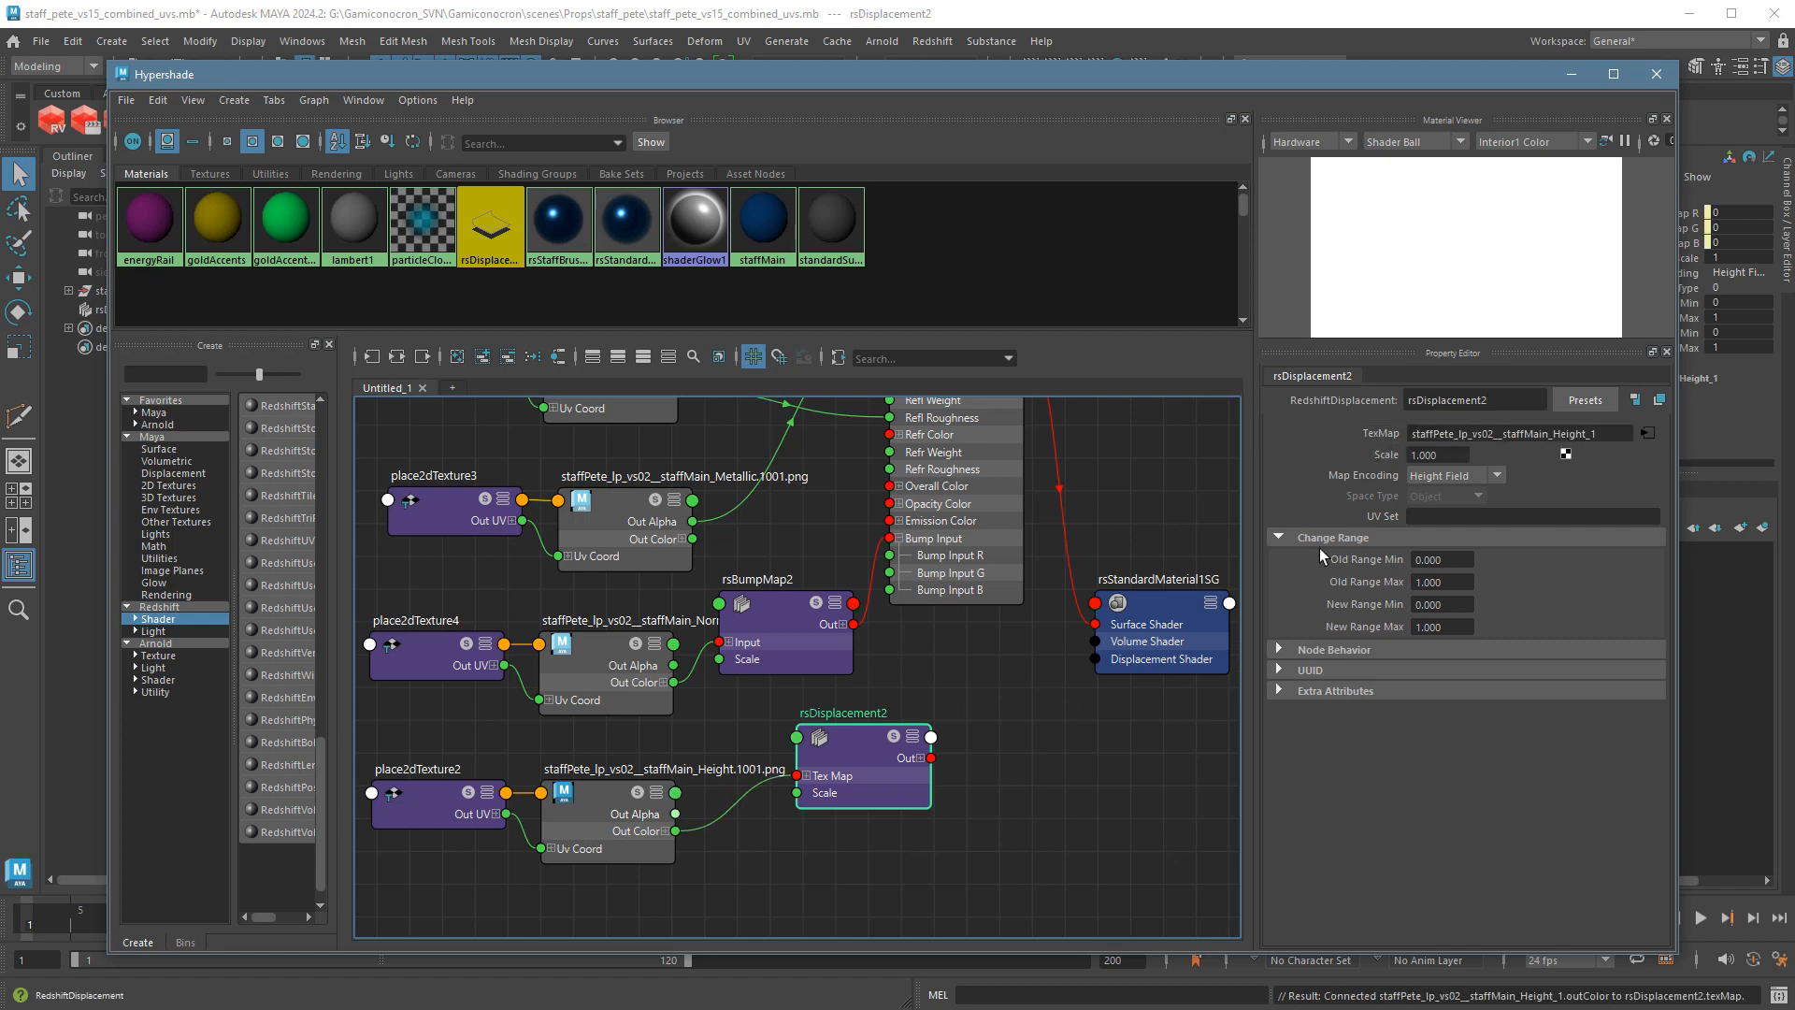
# Disconnect the Normal texture from rsBumpMap2 and reconnect it through the bump node's Input attribute.
pyautogui.click(705, 674)
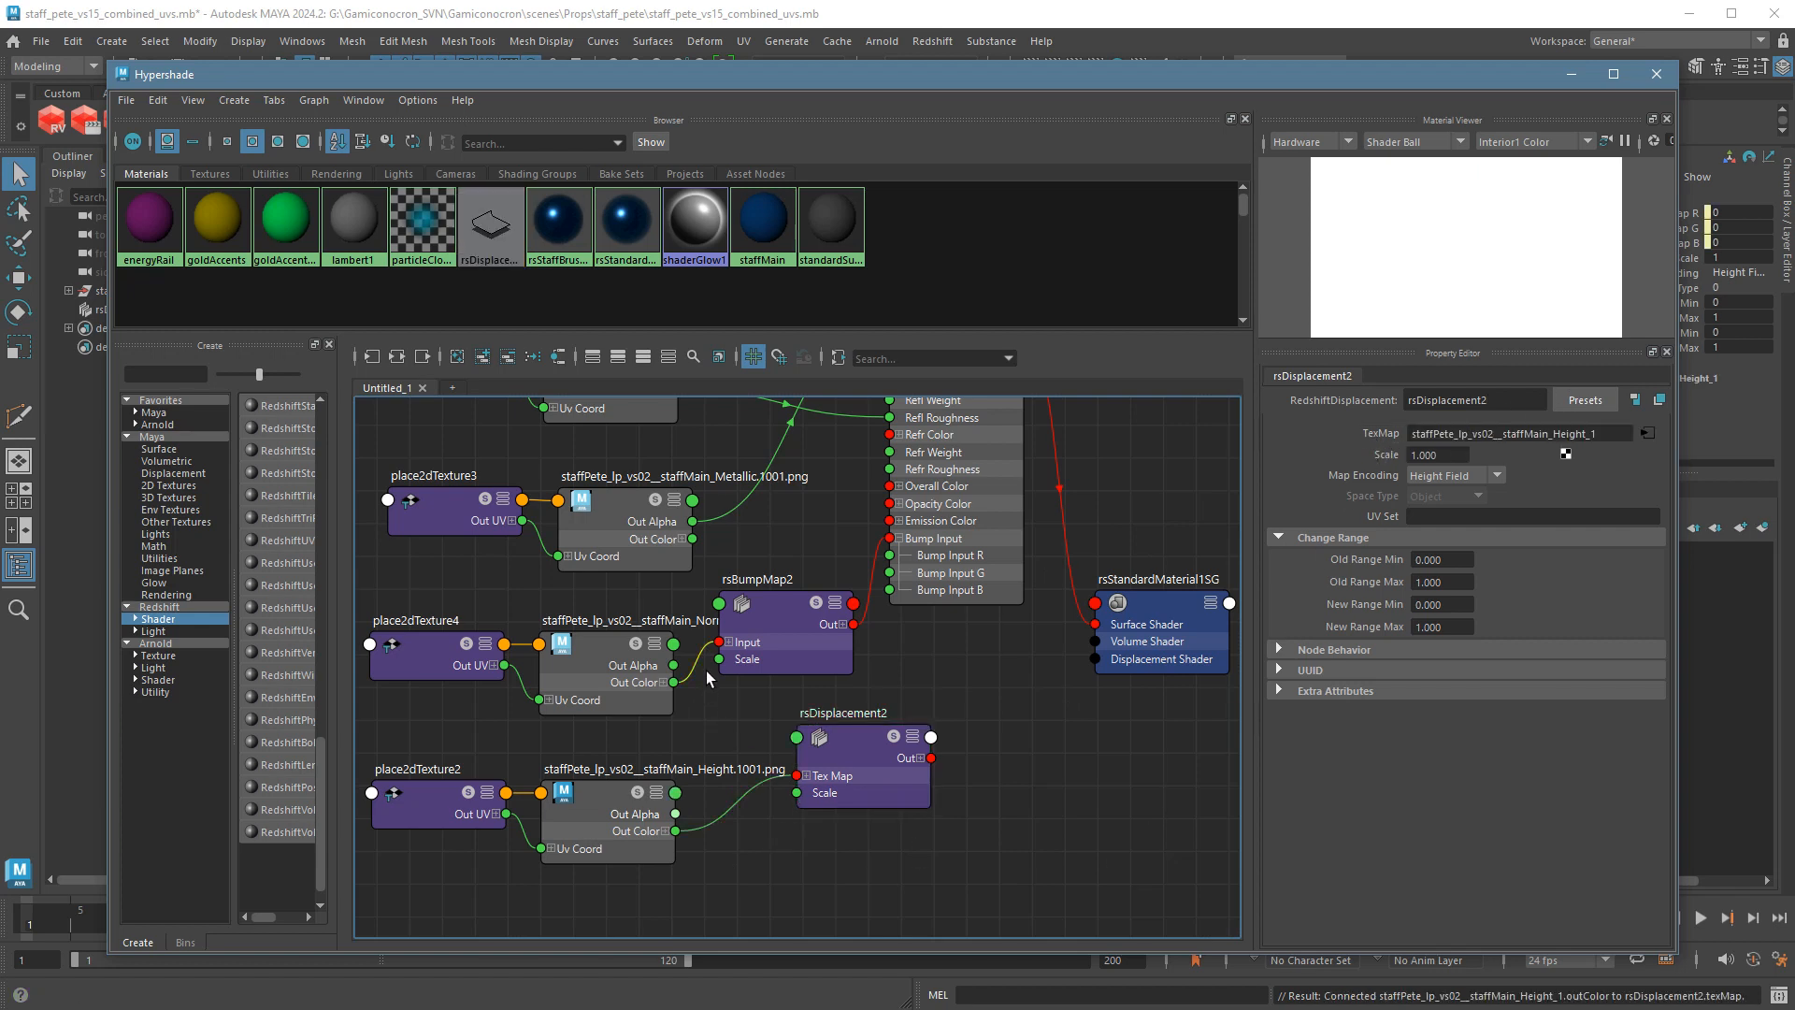
pyautogui.moveTo(719, 642); pyautogui.dragTo(708, 722)
pyautogui.click(799, 648)
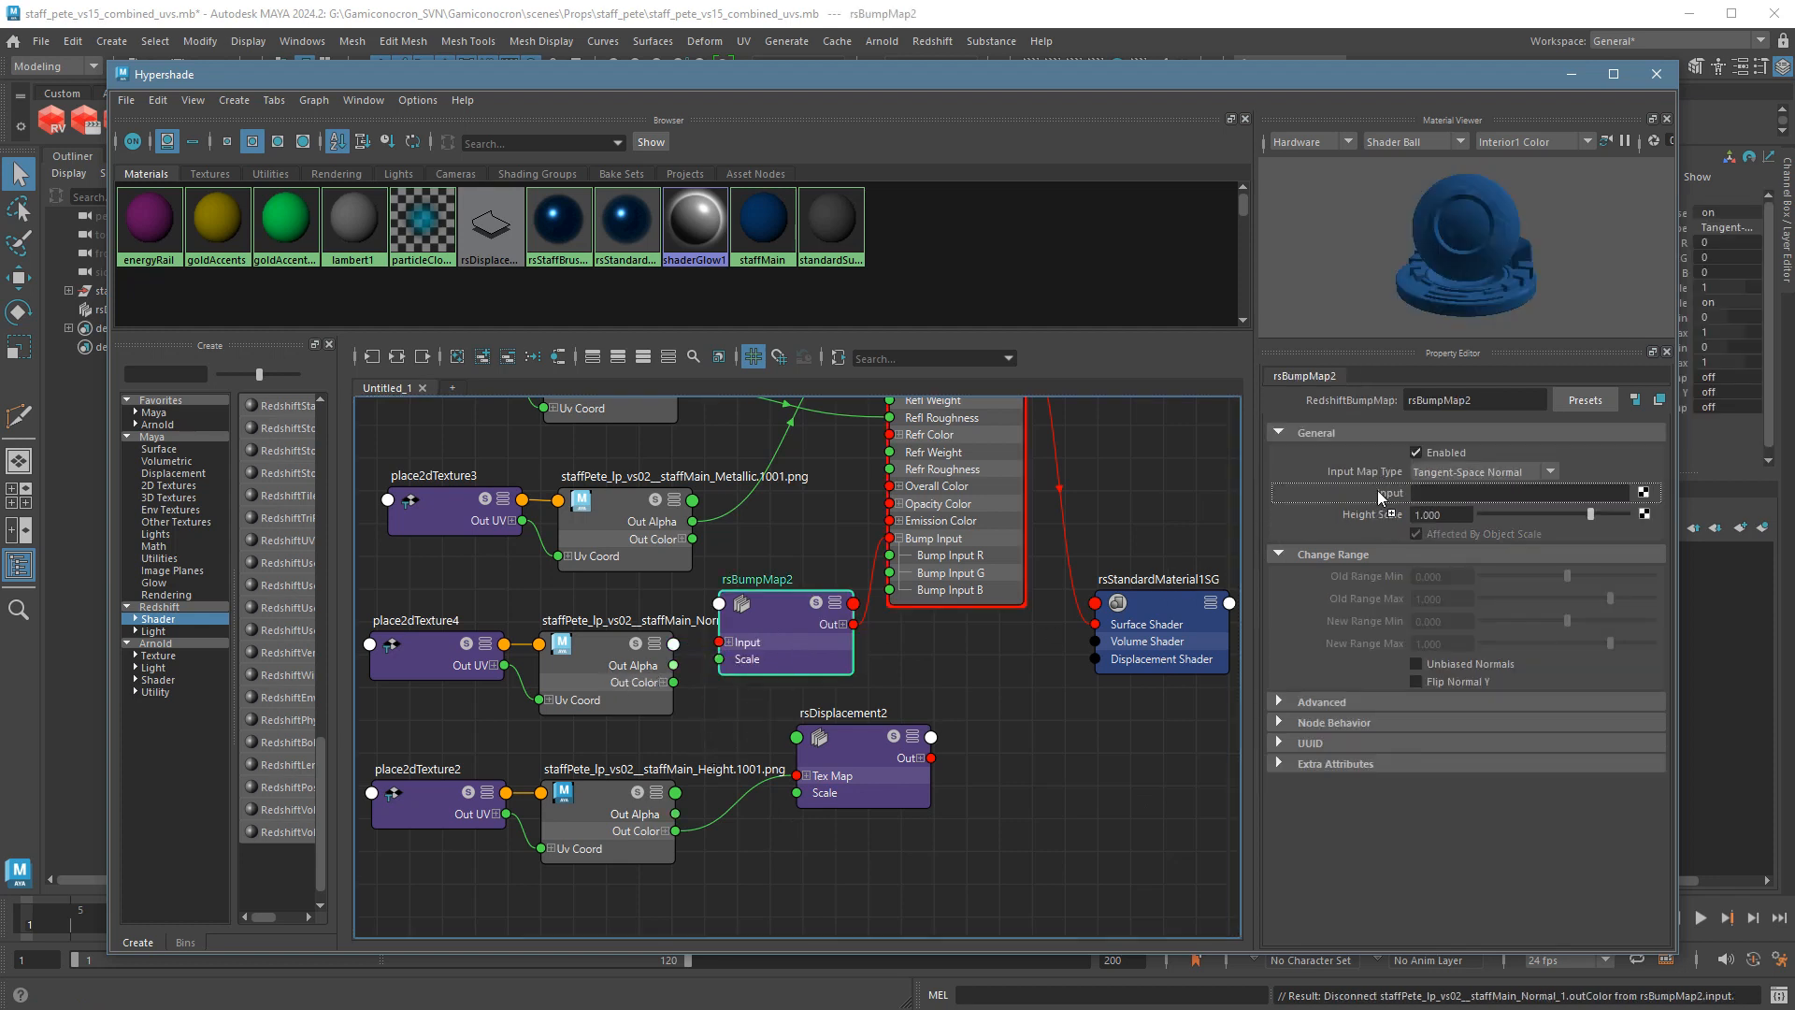
pyautogui.moveTo(1379, 490); pyautogui.dragTo(1378, 490, button='middle')
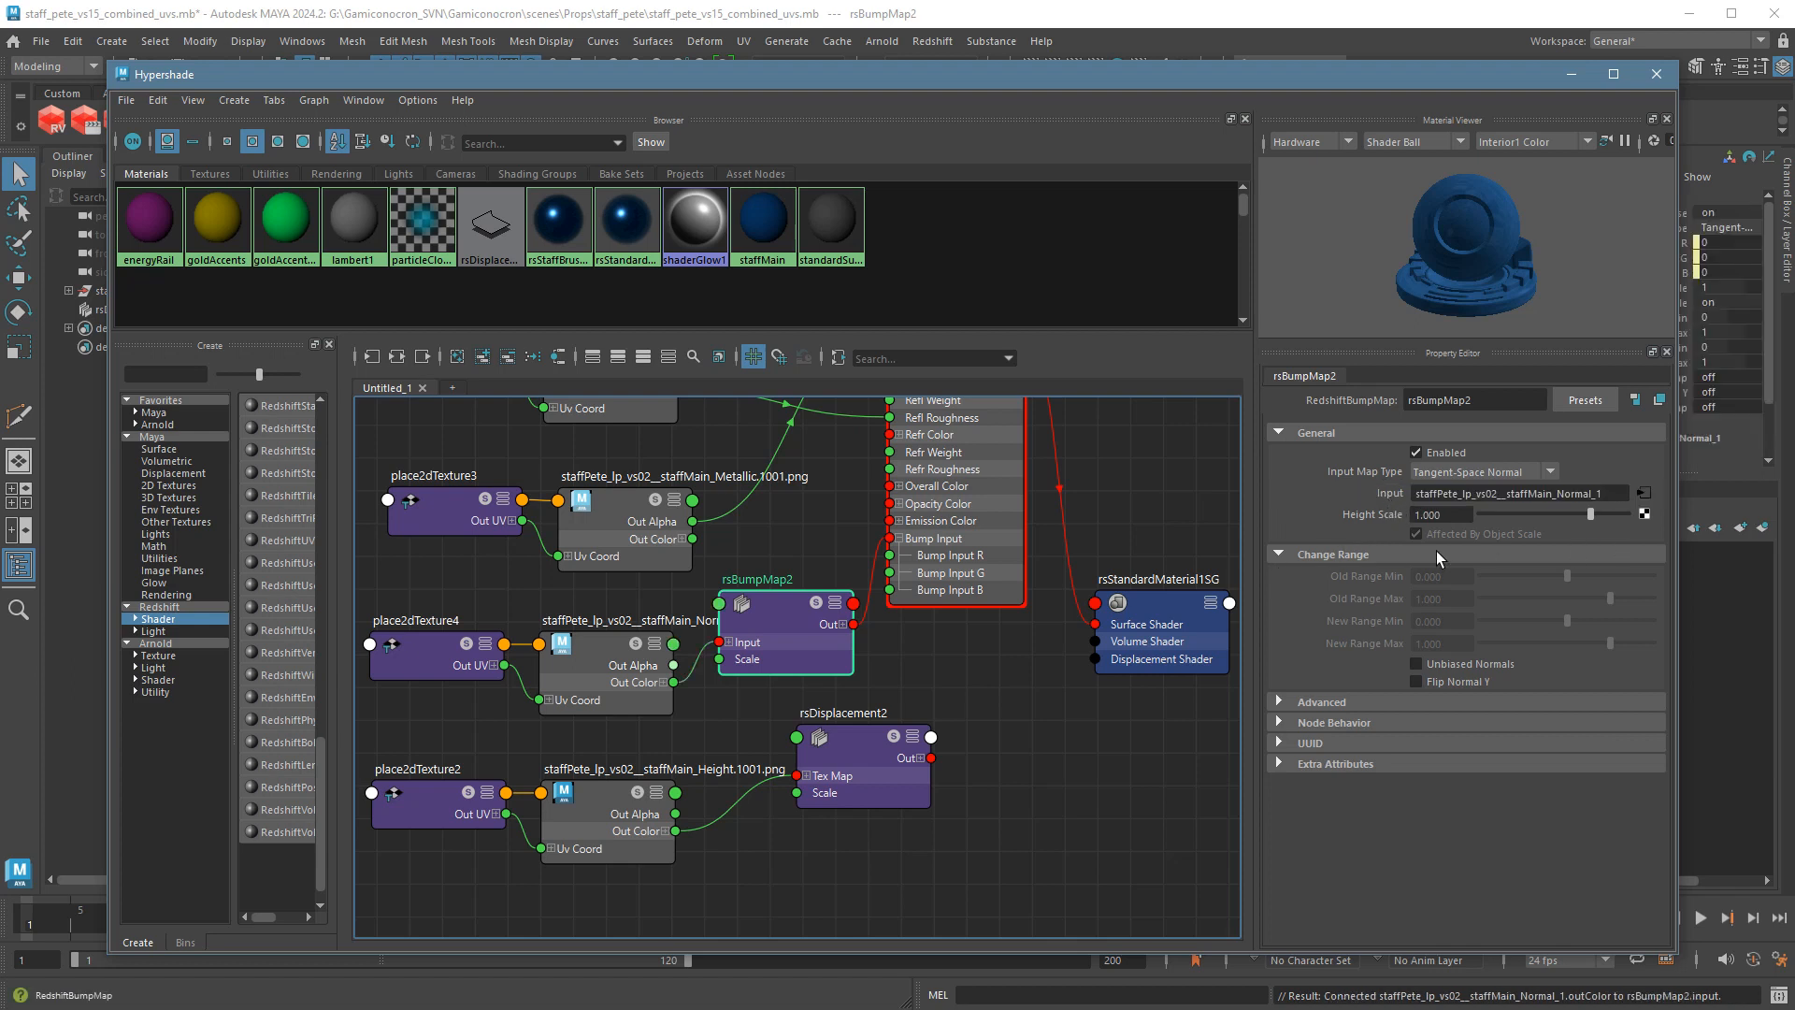
# Connect the Out of rsDisplacement2 to the Displacement Shader input of rsStandardMaterial1SG.
pyautogui.click(664, 682)
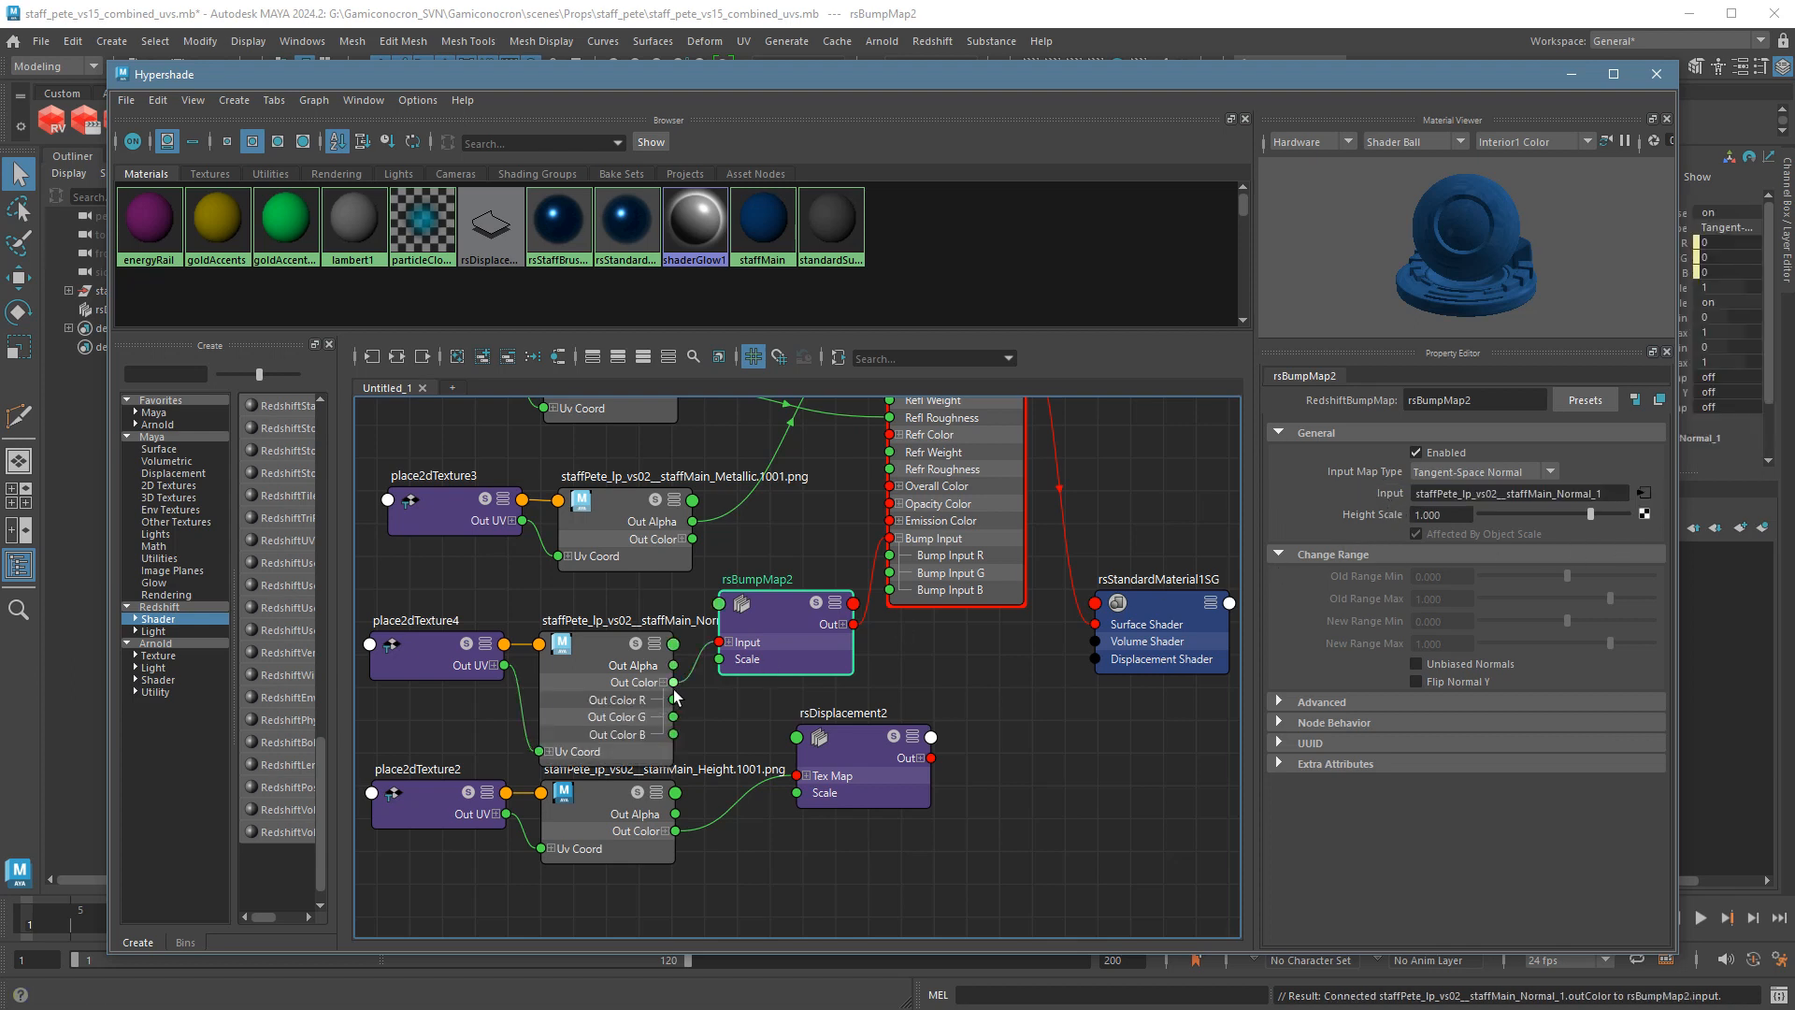
pyautogui.click(666, 683)
pyautogui.click(1096, 752)
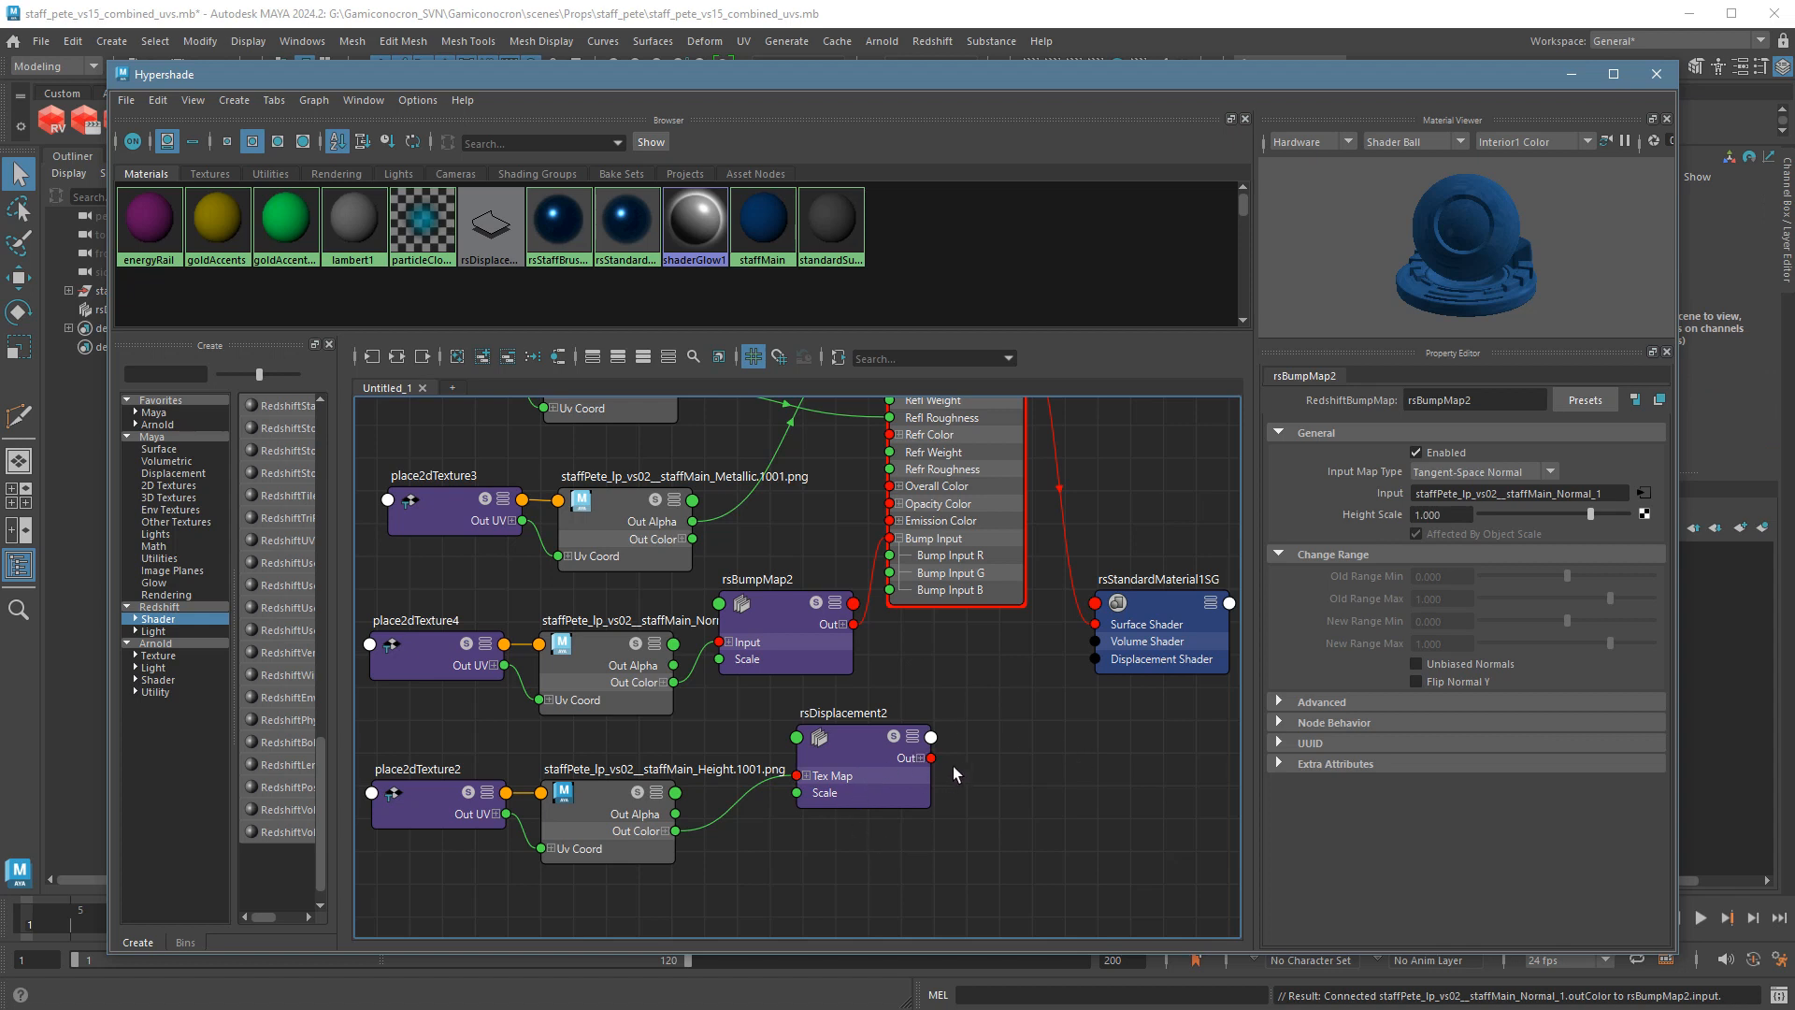
pyautogui.moveTo(932, 758); pyautogui.dragTo(1108, 663)
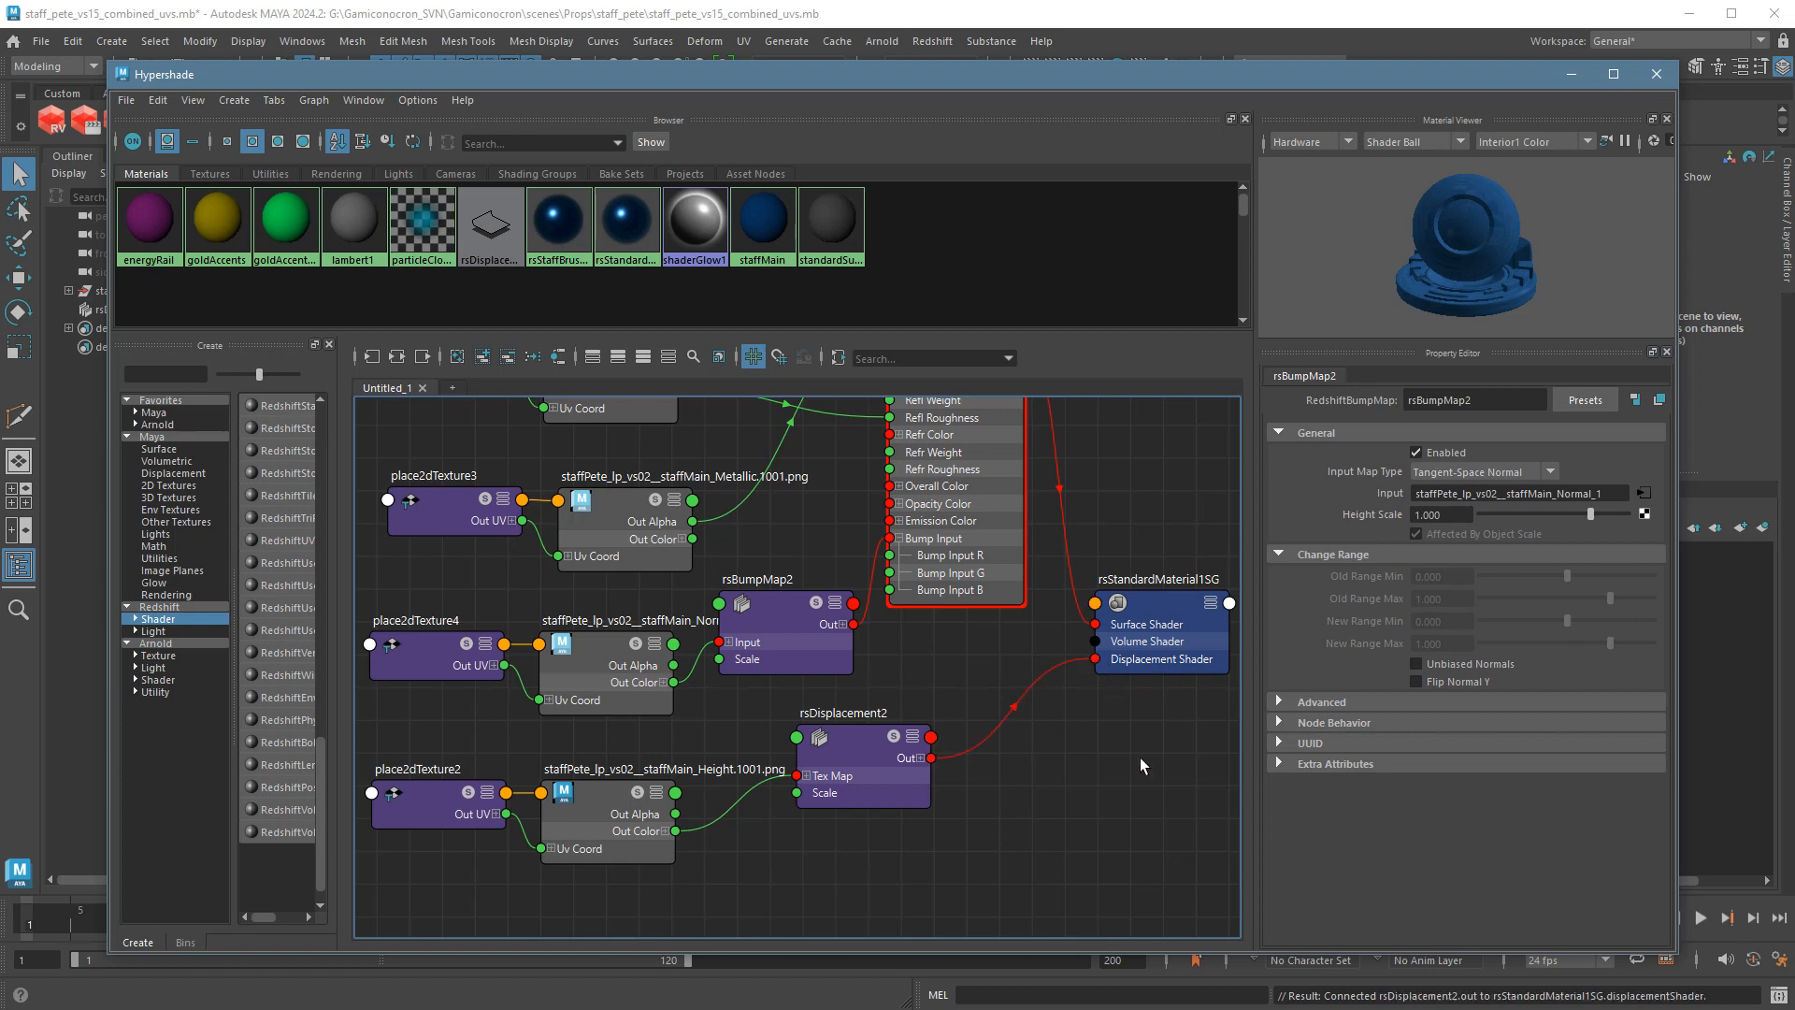
pyautogui.click(863, 749)
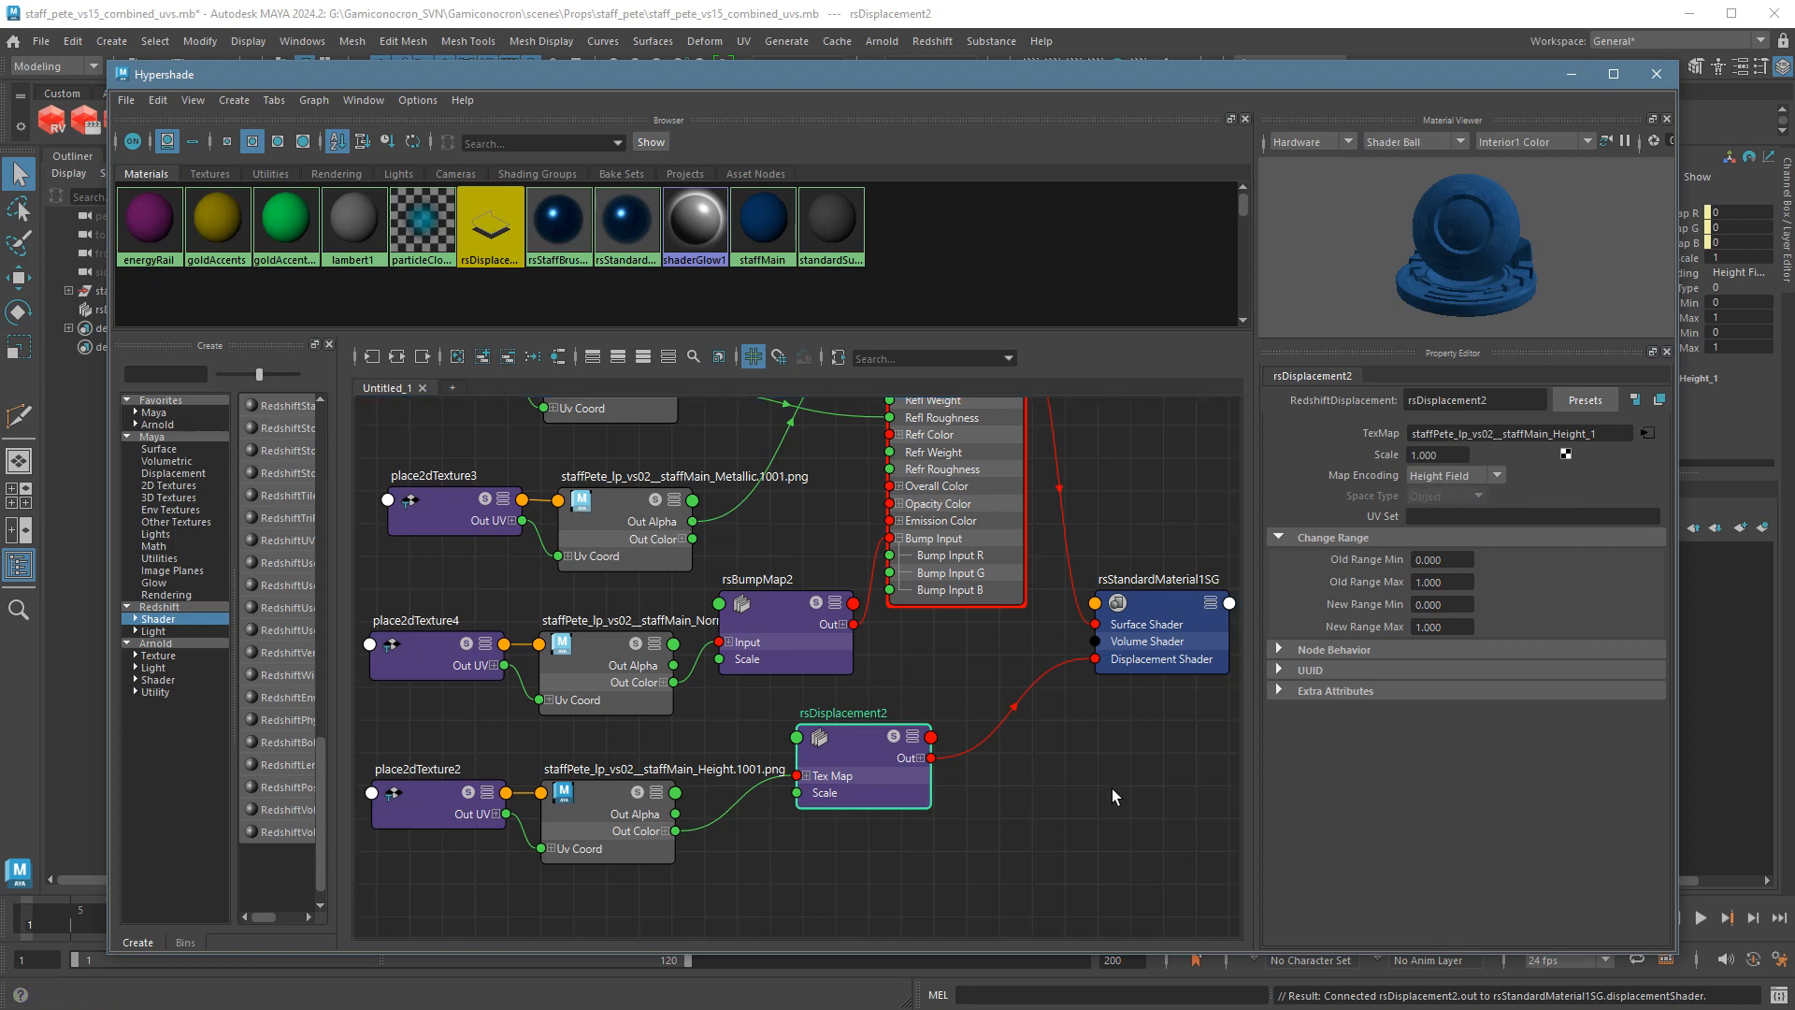
pyautogui.click(1095, 825)
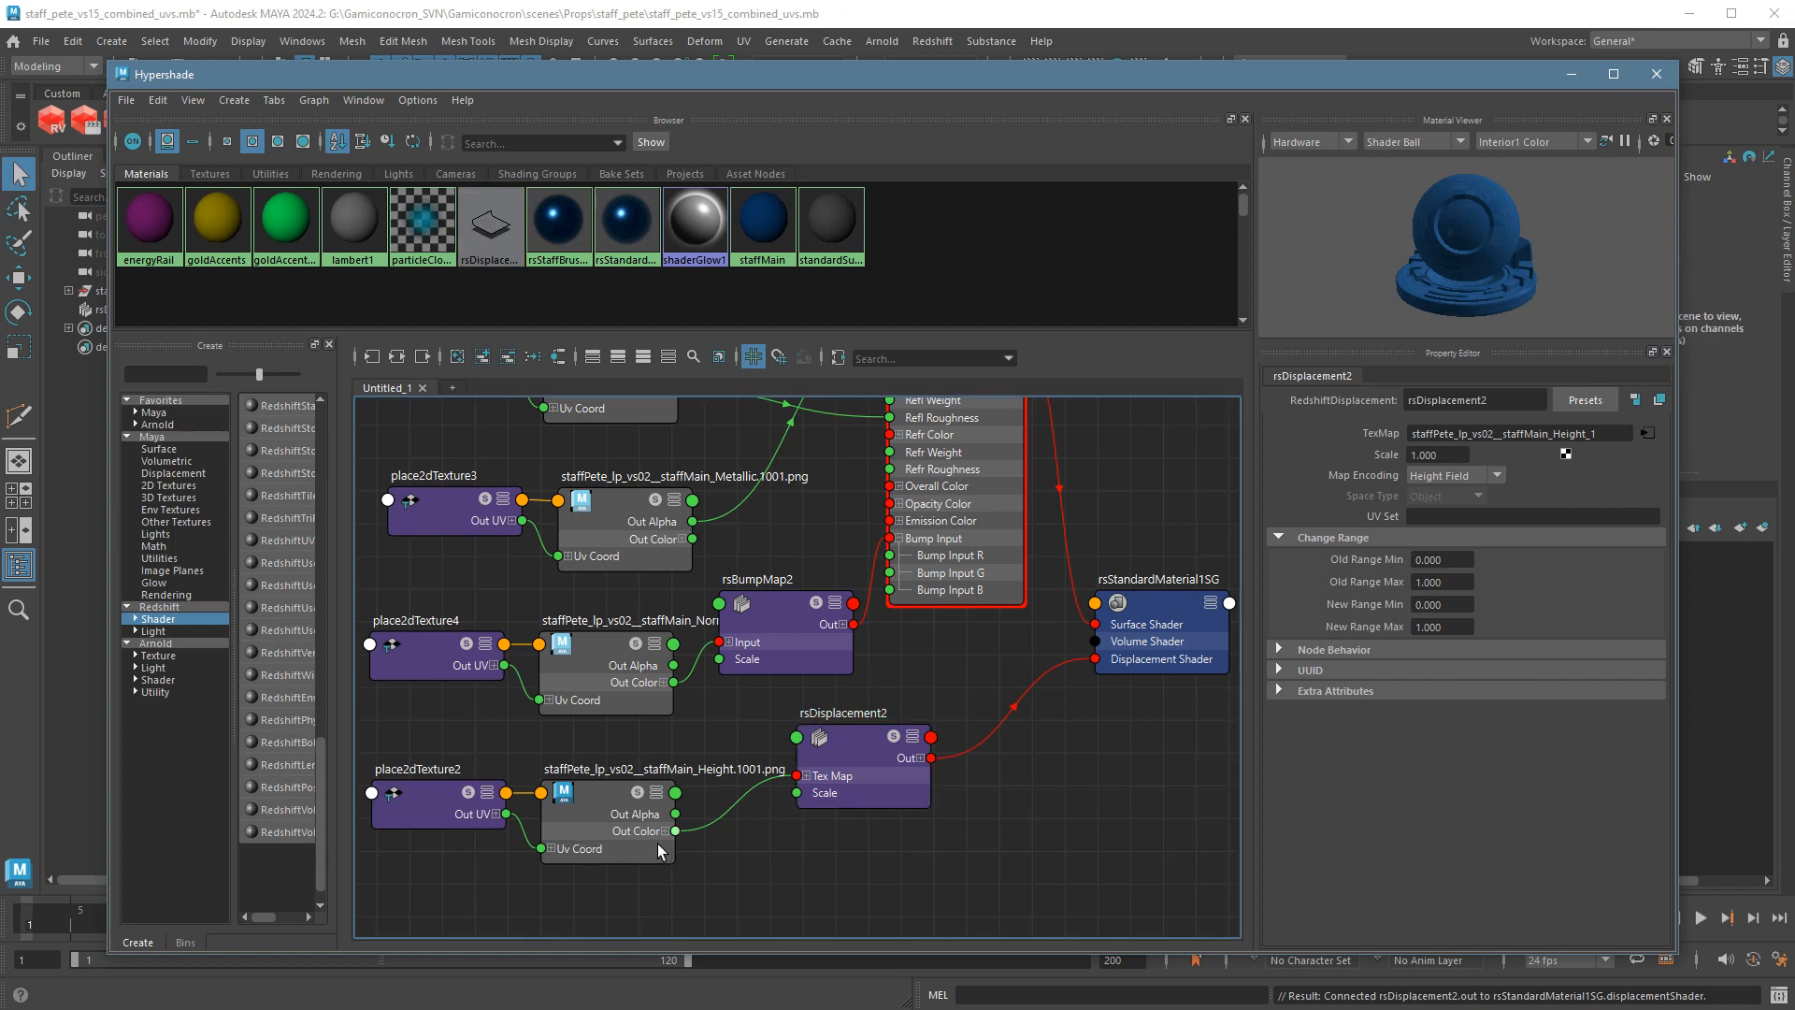
# Try to feed the TexMap of rsDisplacement2 from the Height texture's Out Color R, and restore the Out Color connection.
pyautogui.click(625, 823)
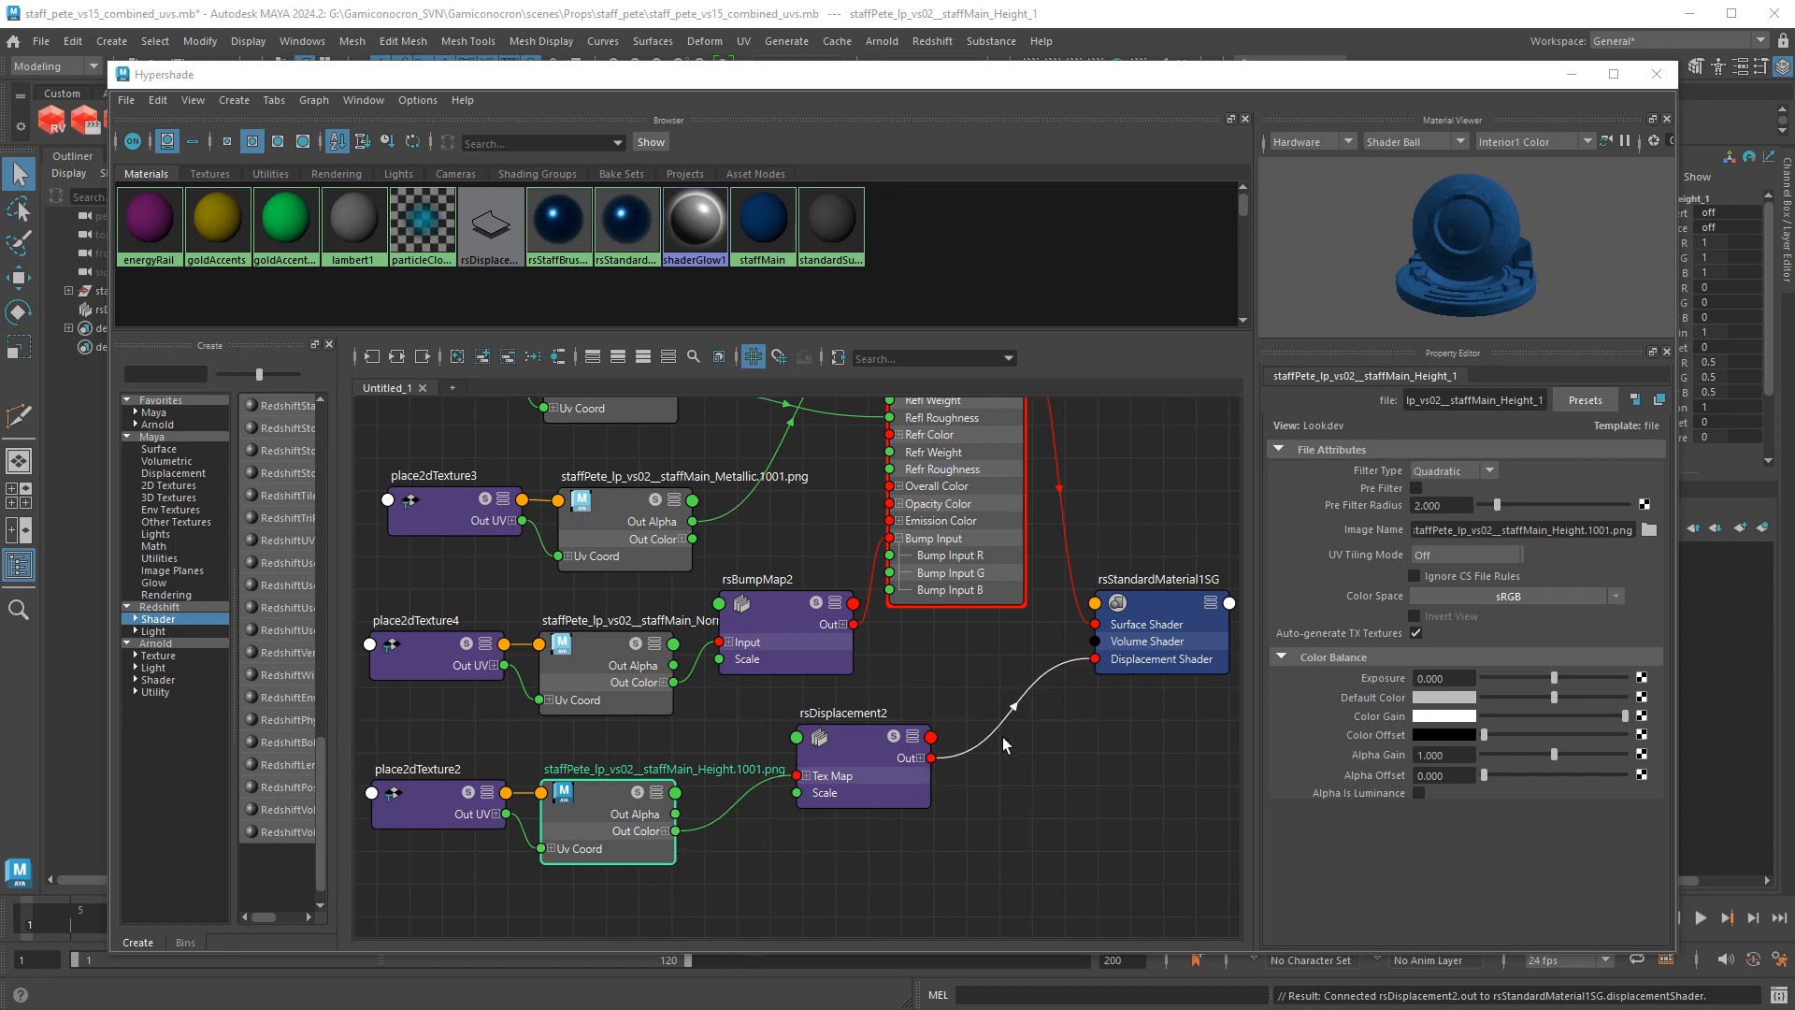
pyautogui.click(677, 851)
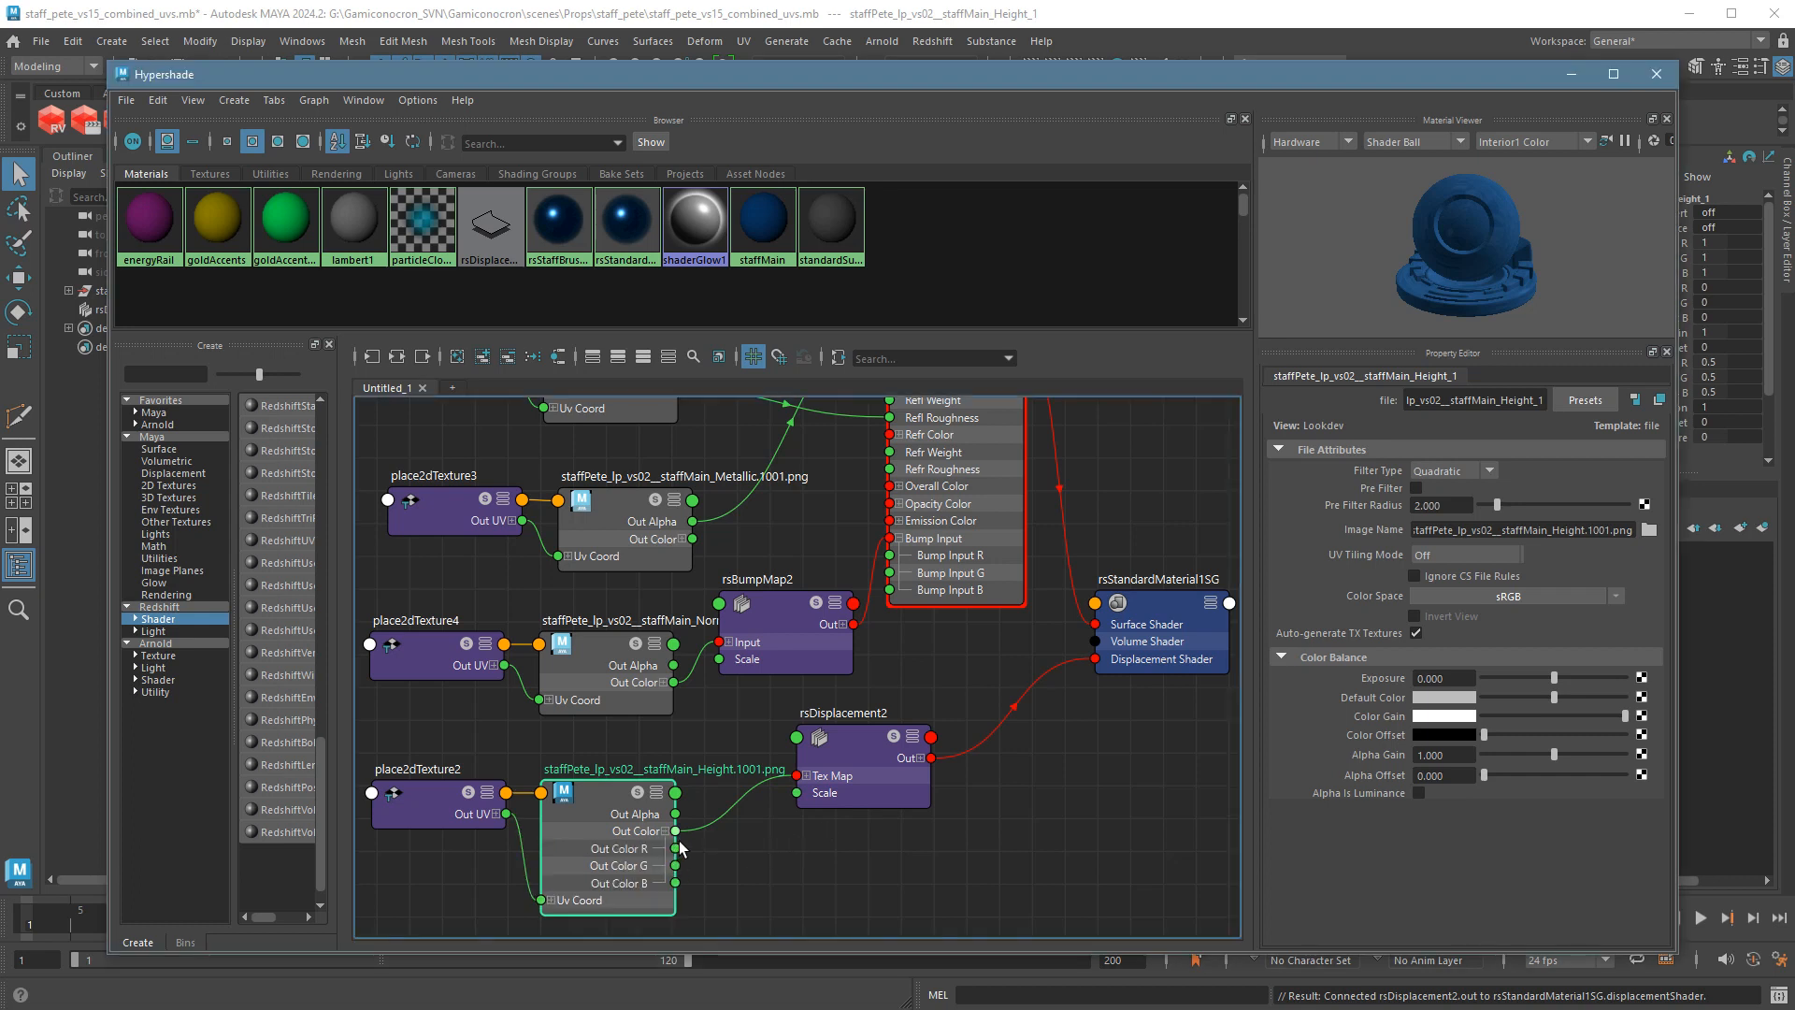
pyautogui.click(730, 825)
pyautogui.press('Delete')
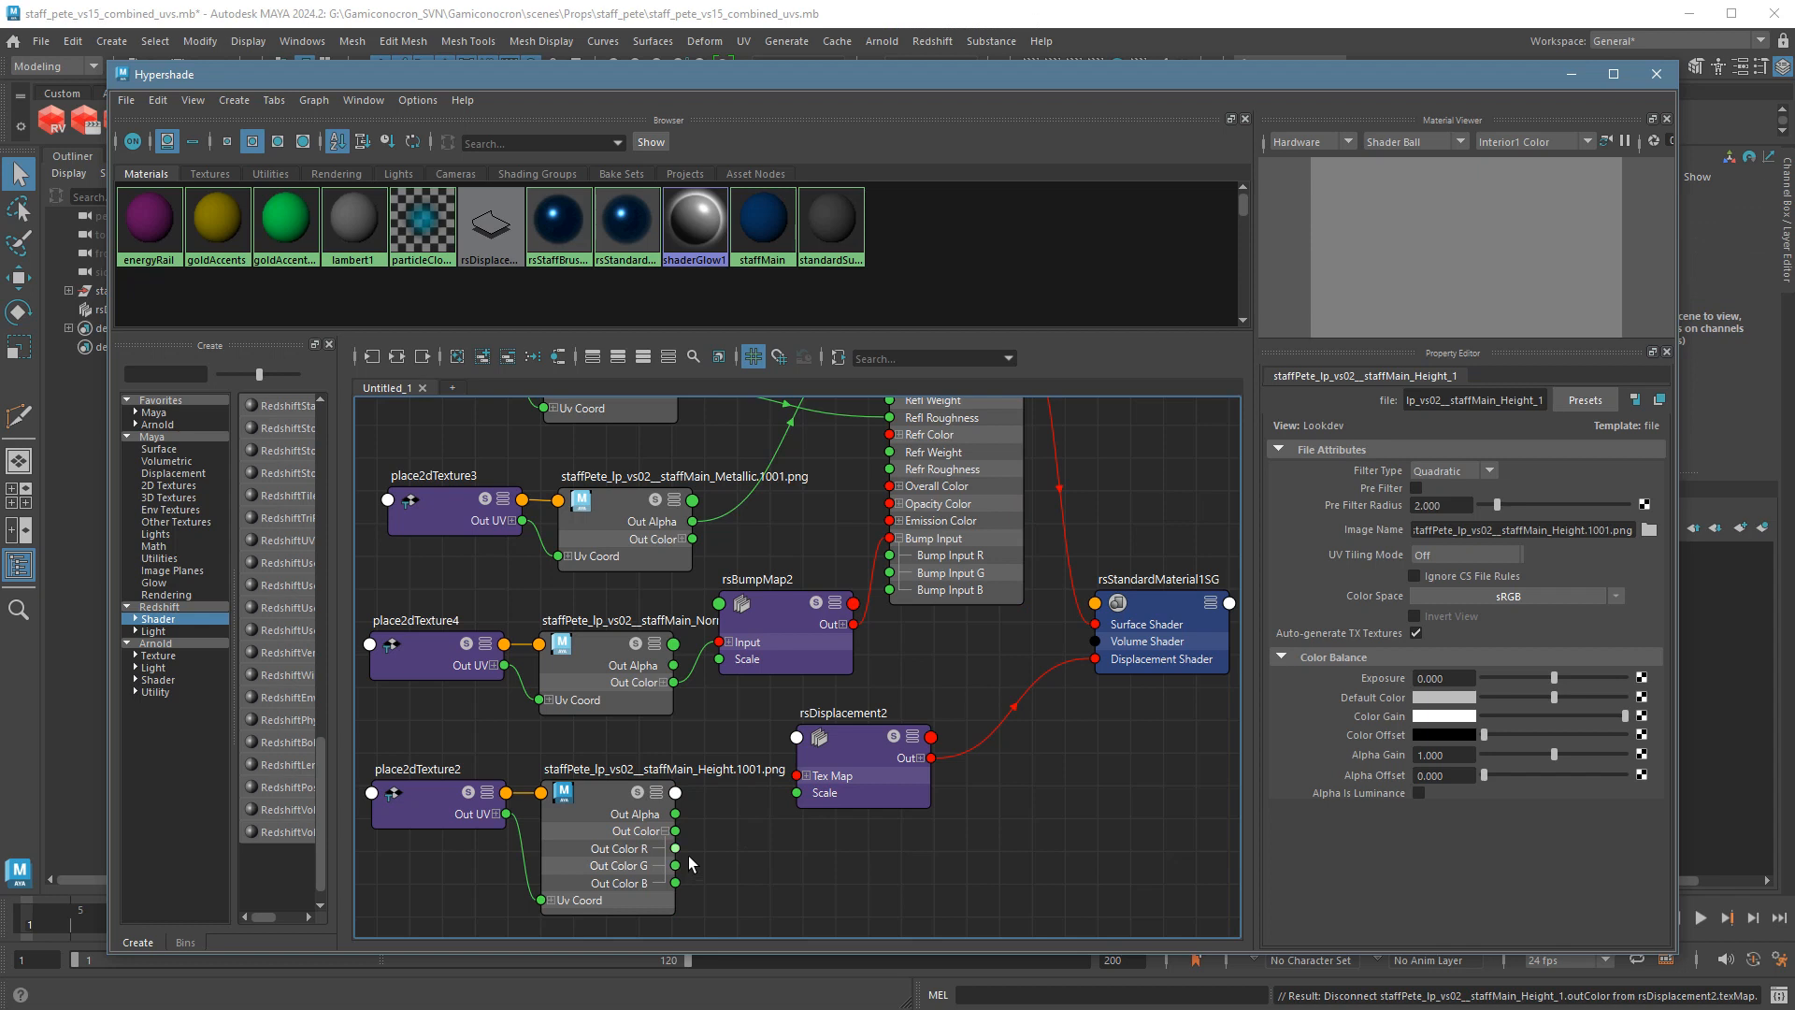
pyautogui.moveTo(778, 799); pyautogui.dragTo(807, 810)
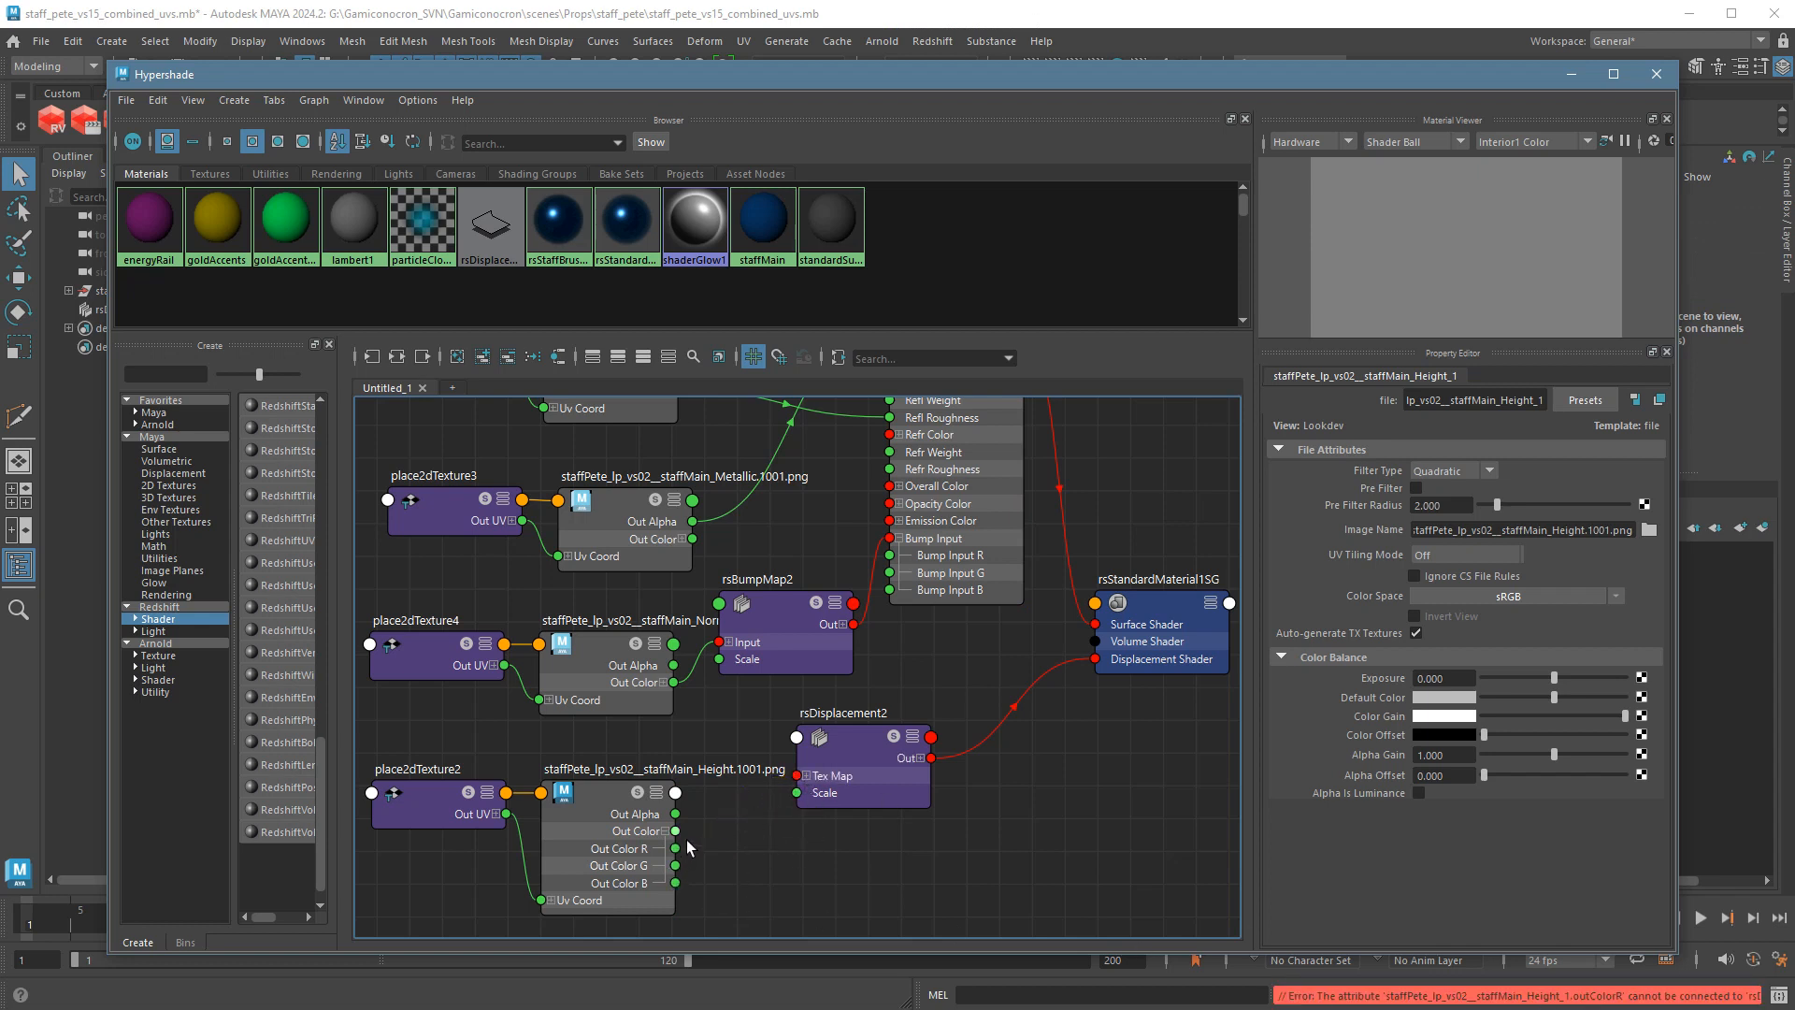
pyautogui.moveTo(675, 830); pyautogui.dragTo(797, 776)
pyautogui.click(606, 845)
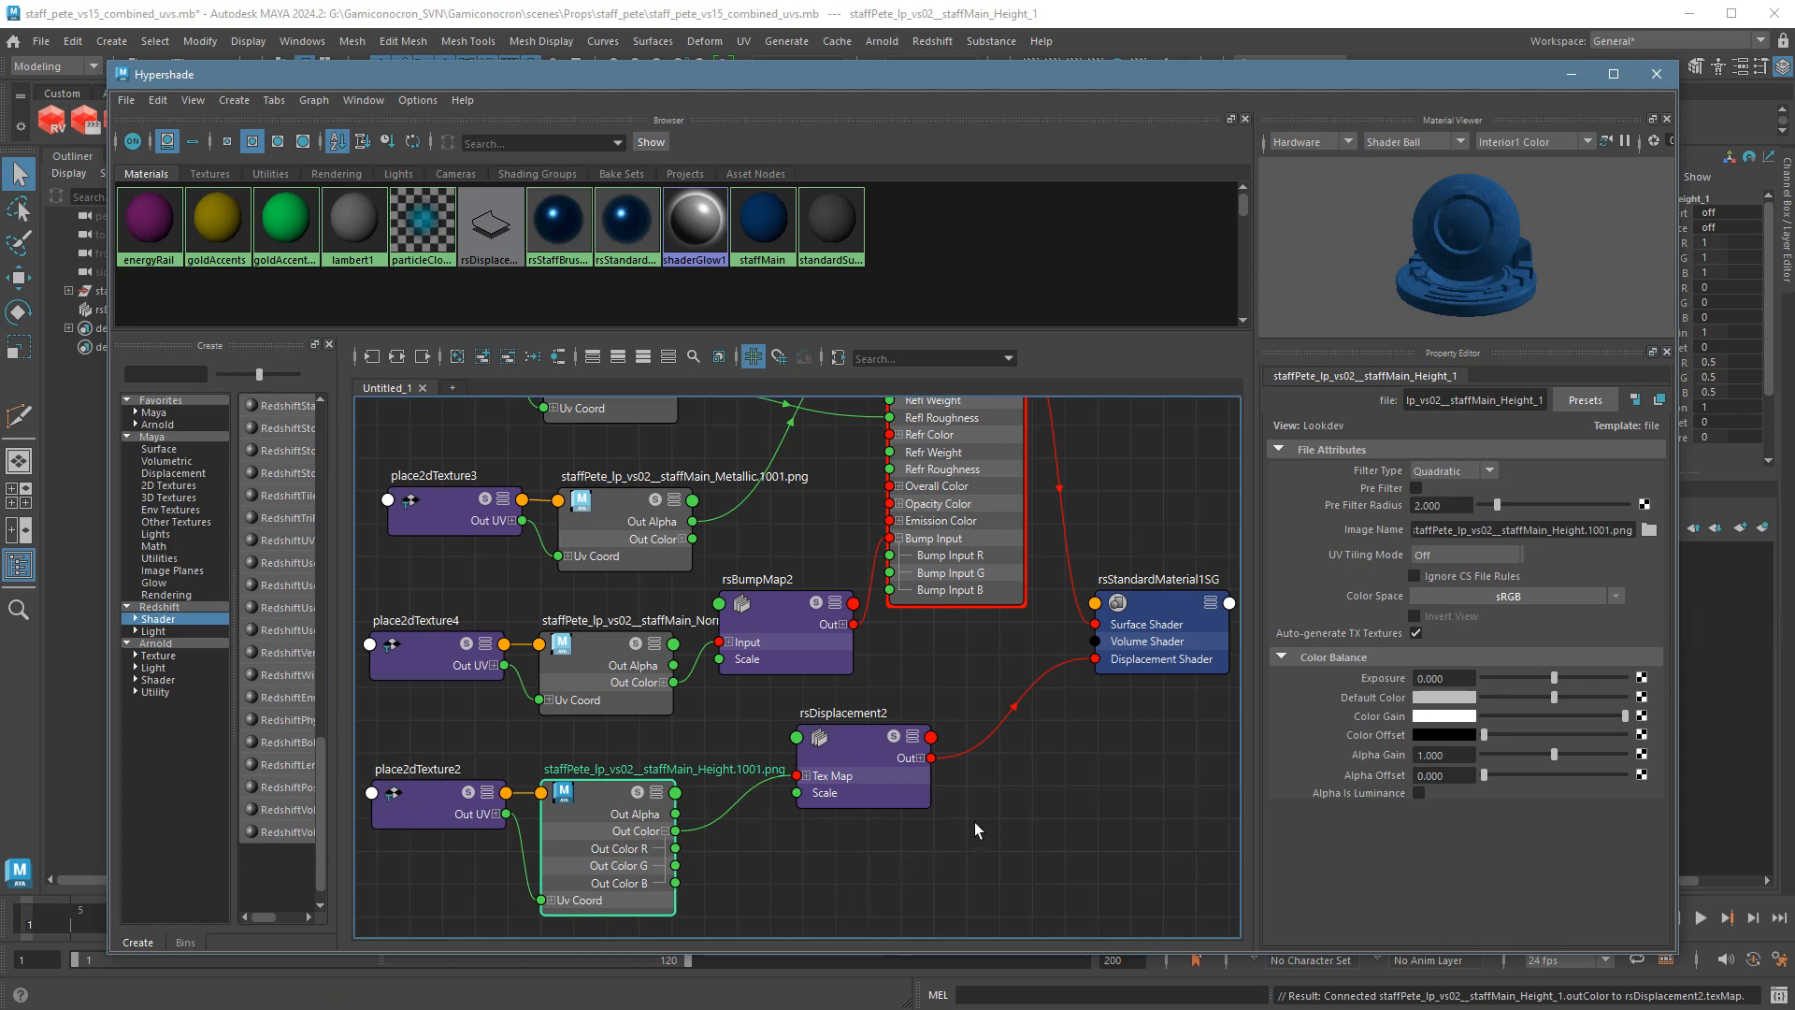
# Examine the complete shader network with its place2dTexture nodes, and identify the automatic and manual Redshift materials among the scene materials.
pyautogui.scroll(-7, 974, 821)
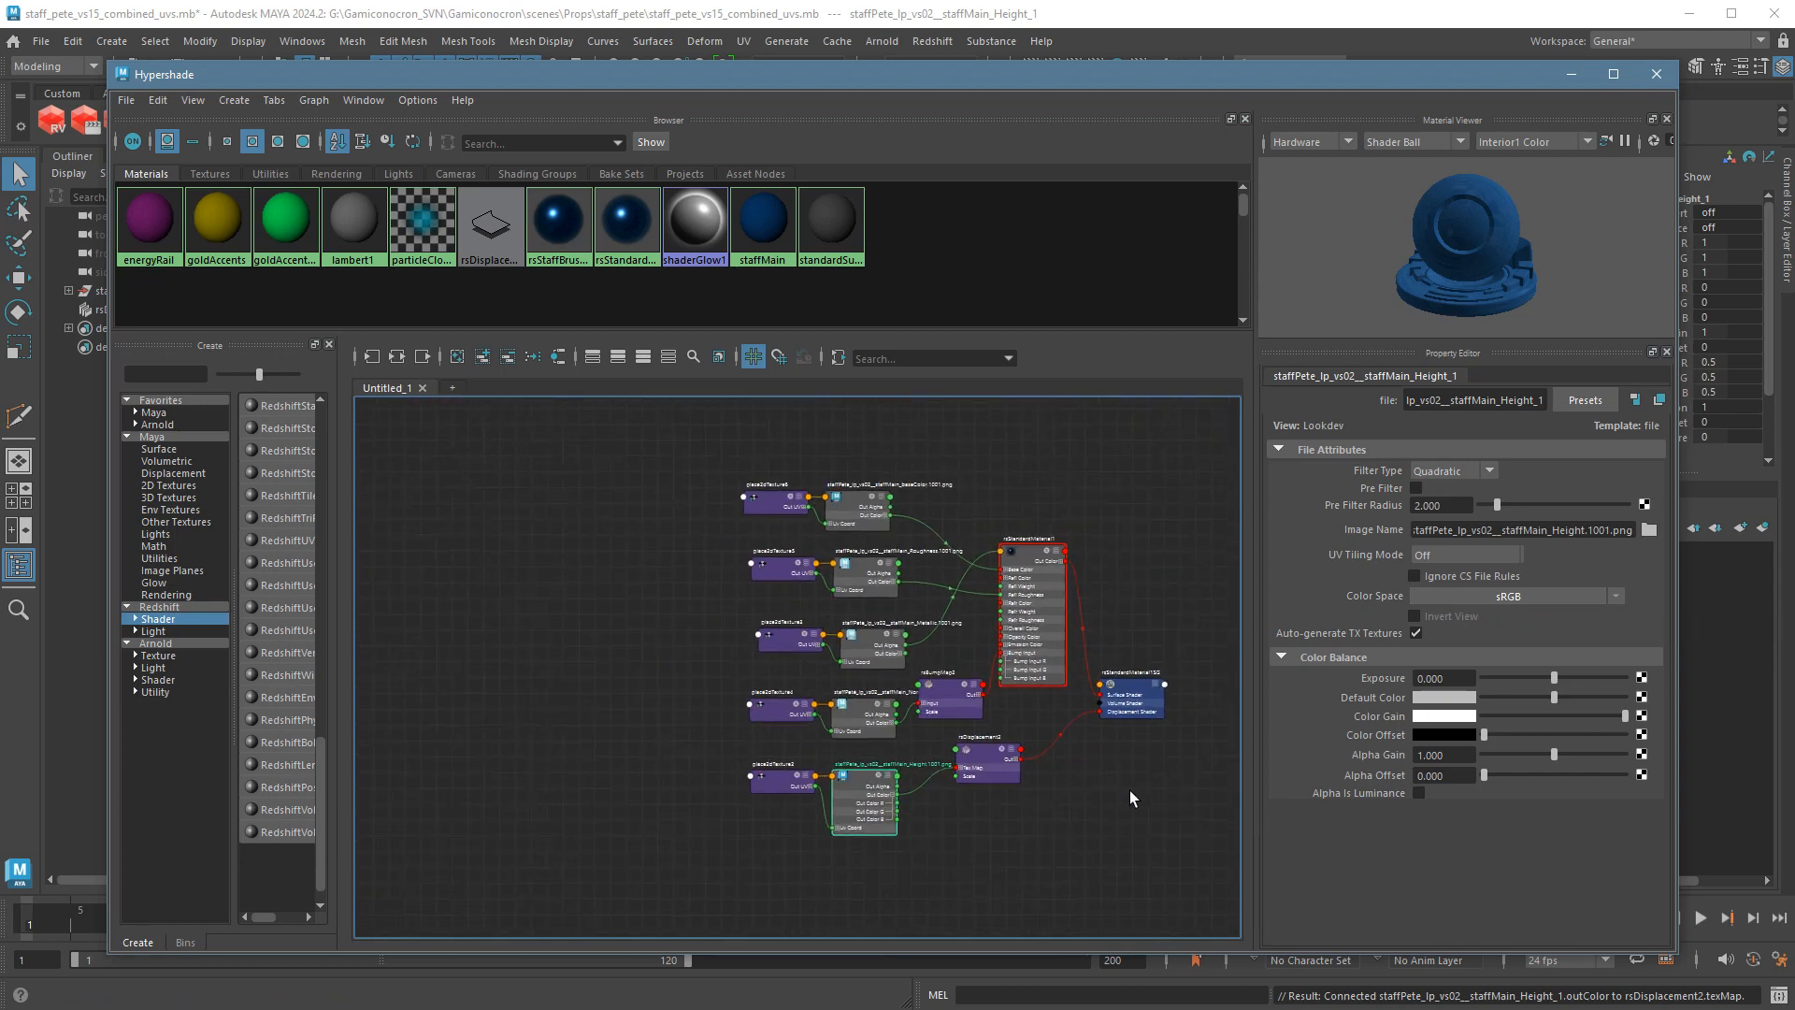
pyautogui.keyDown('alt'); pyautogui.moveTo(1122, 782); pyautogui.dragTo(1042, 833, button='middle'); pyautogui.keyUp('alt')
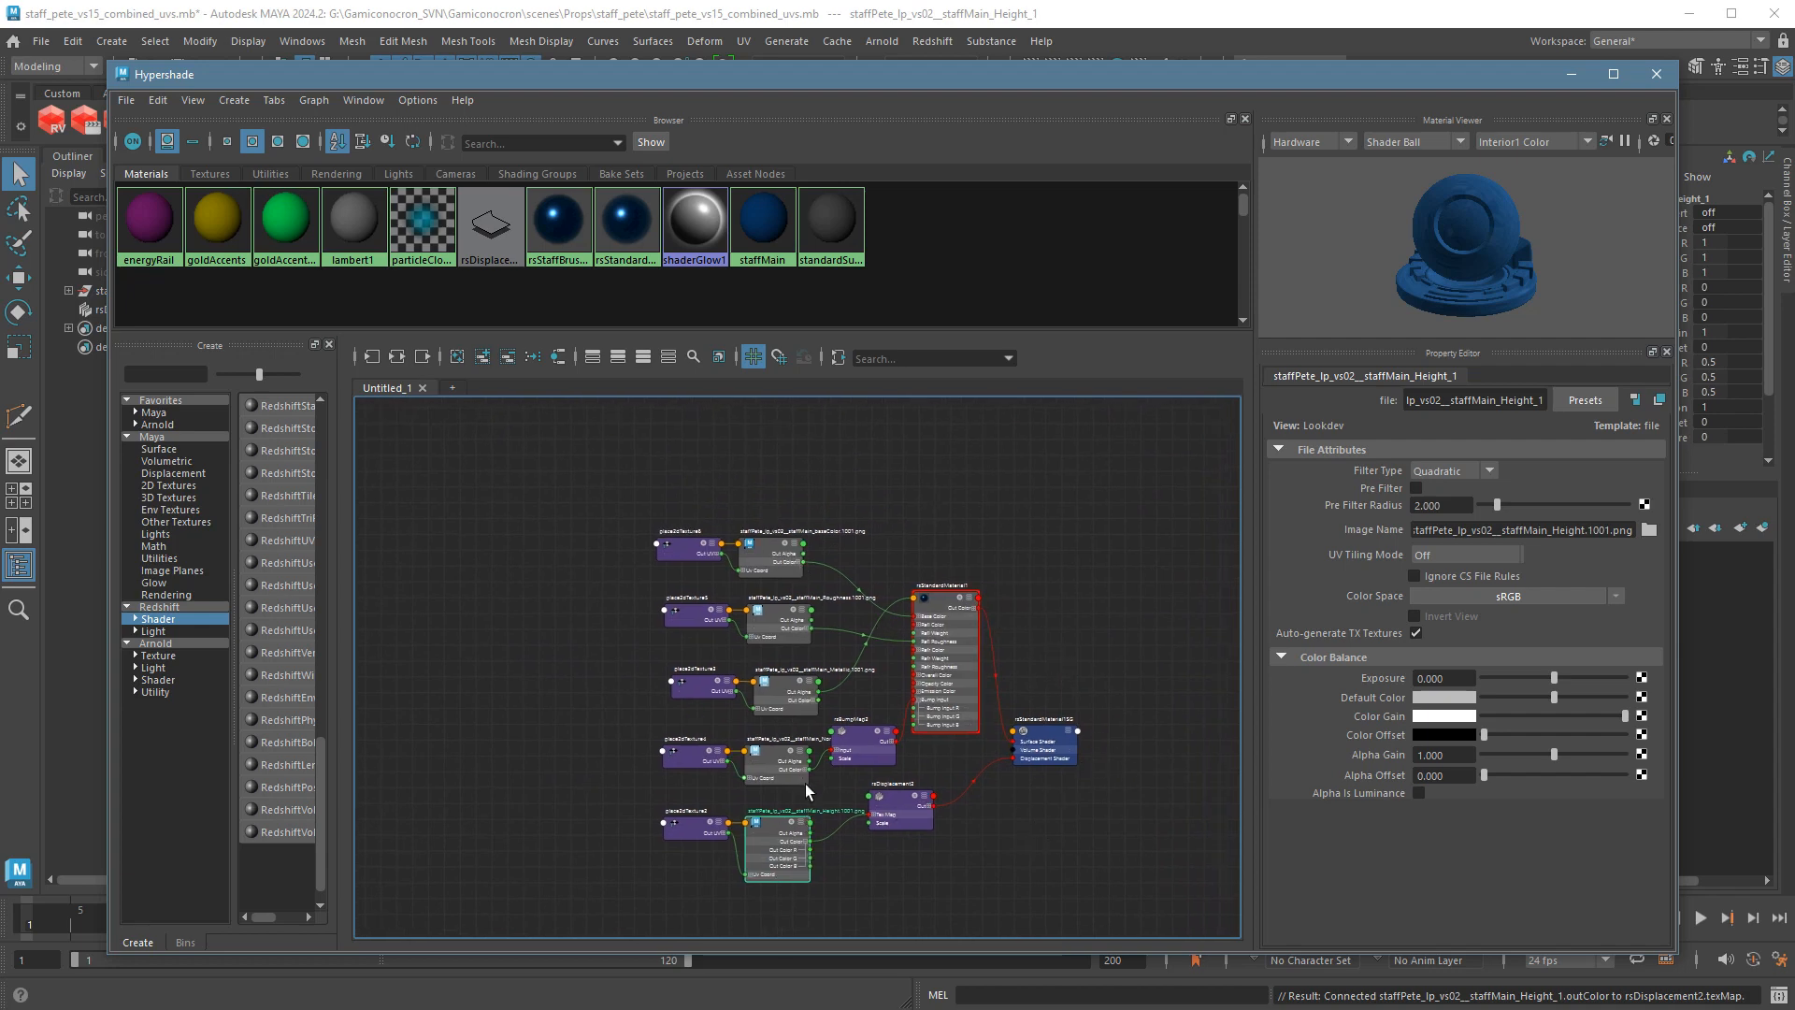
pyautogui.moveTo(613, 490); pyautogui.dragTo(707, 867)
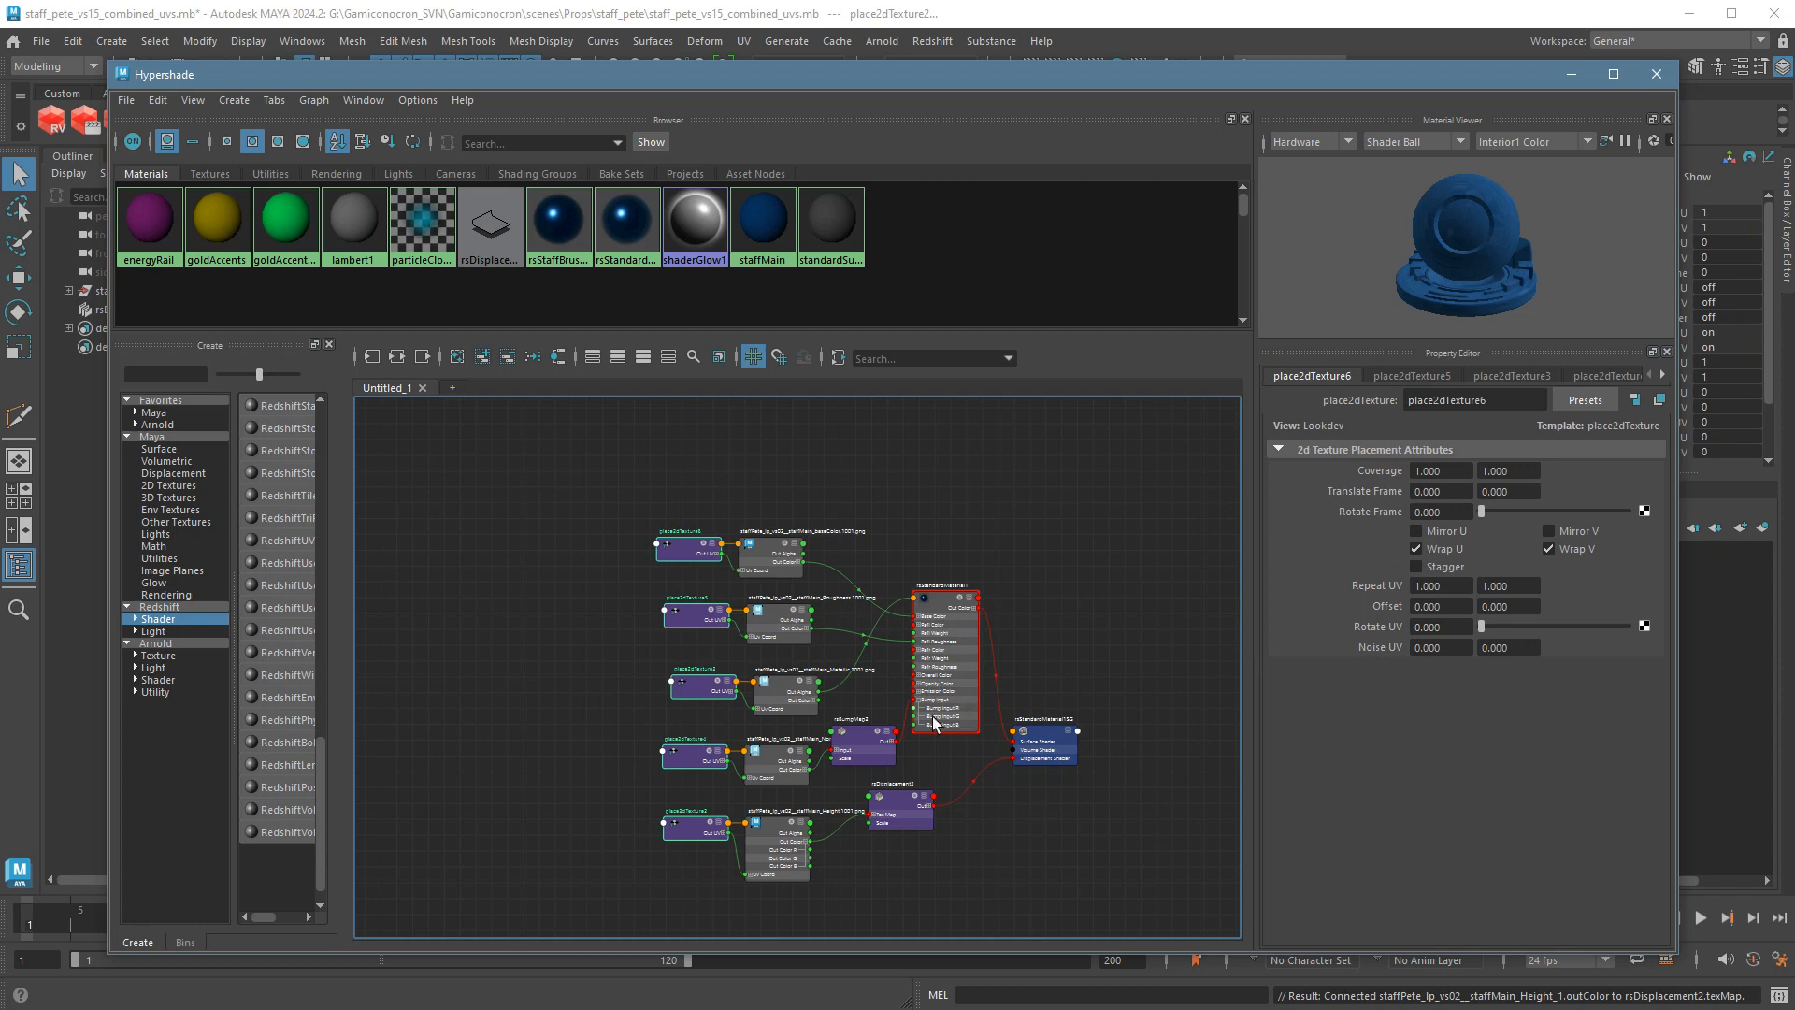
pyautogui.click(1077, 852)
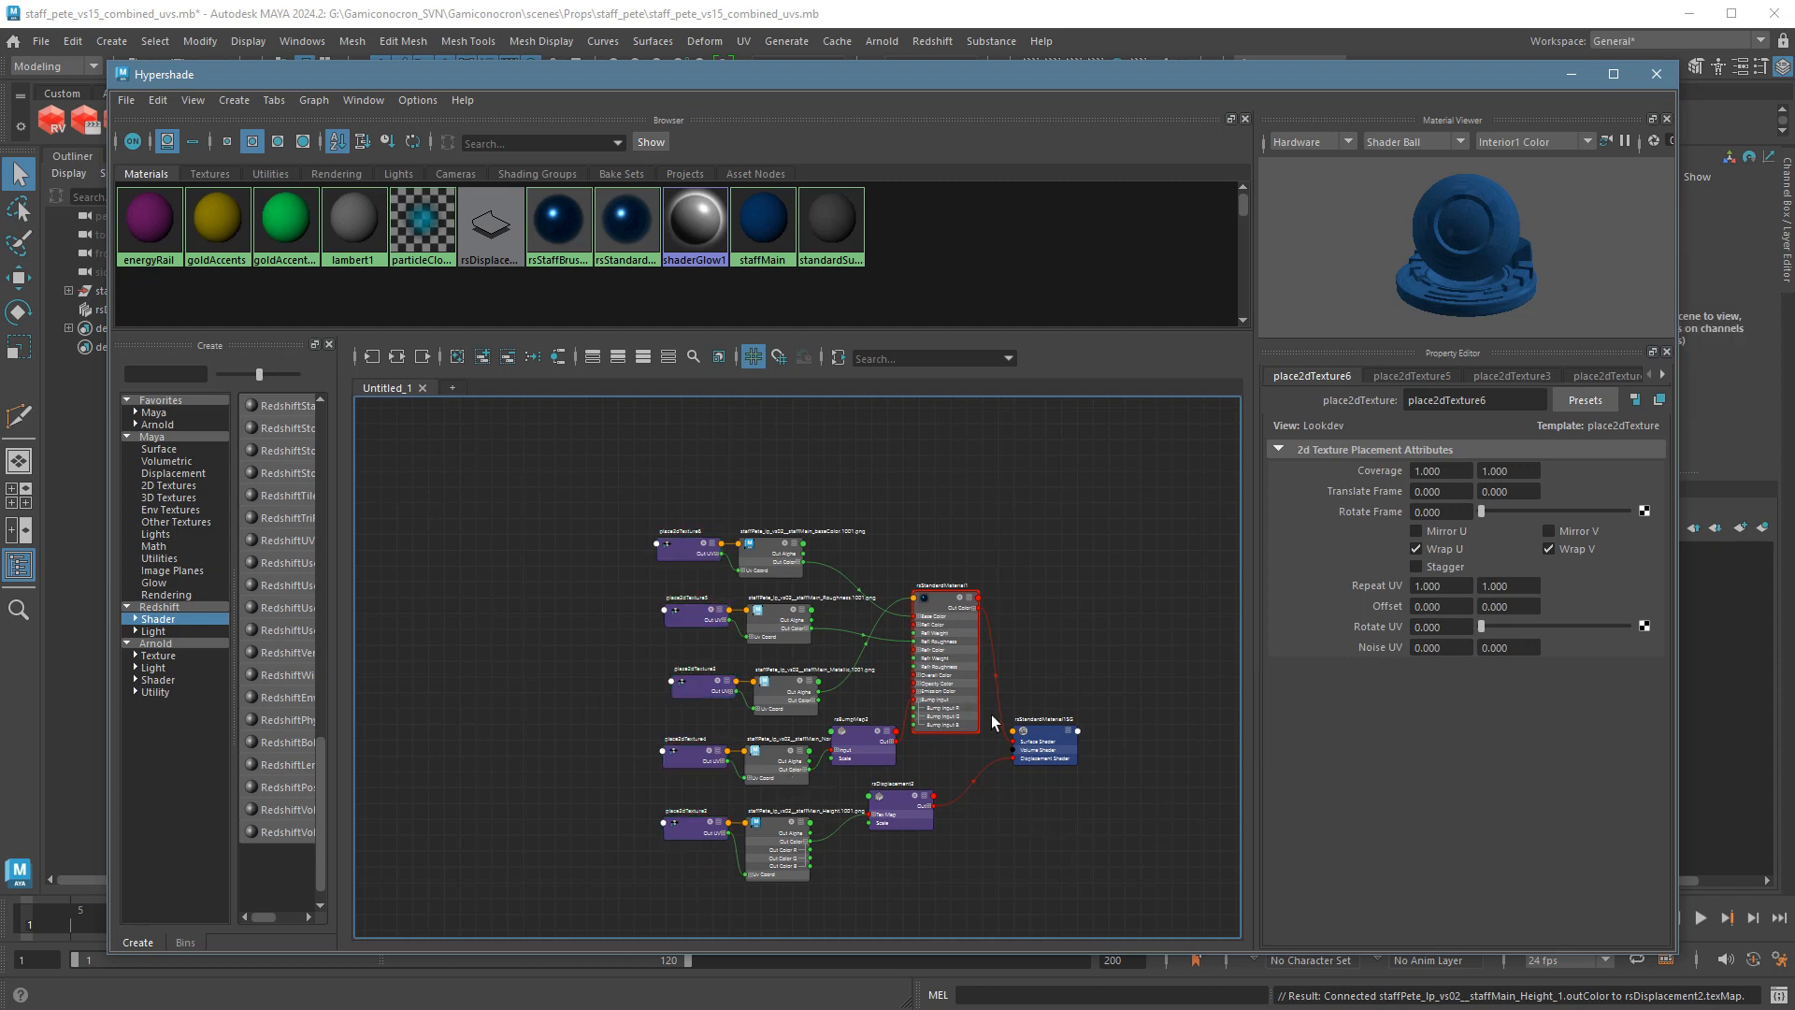
pyautogui.click(633, 247)
pyautogui.click(571, 243)
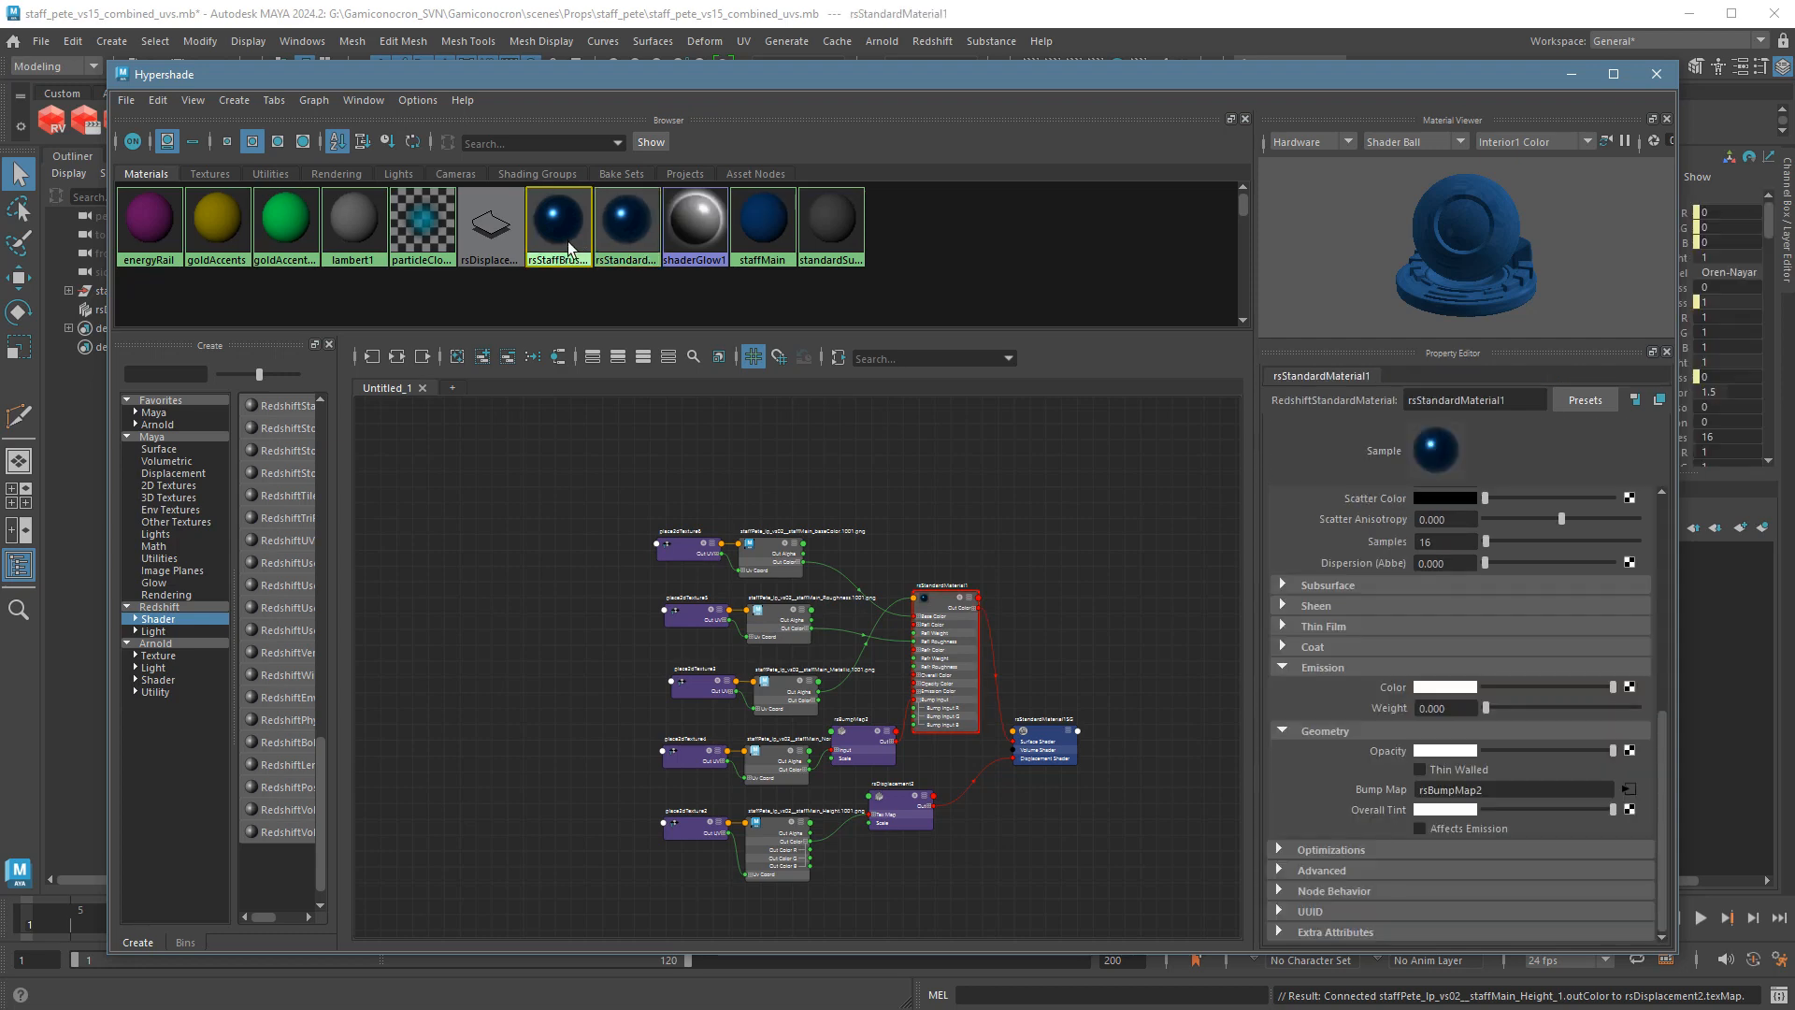
pyautogui.click(635, 227)
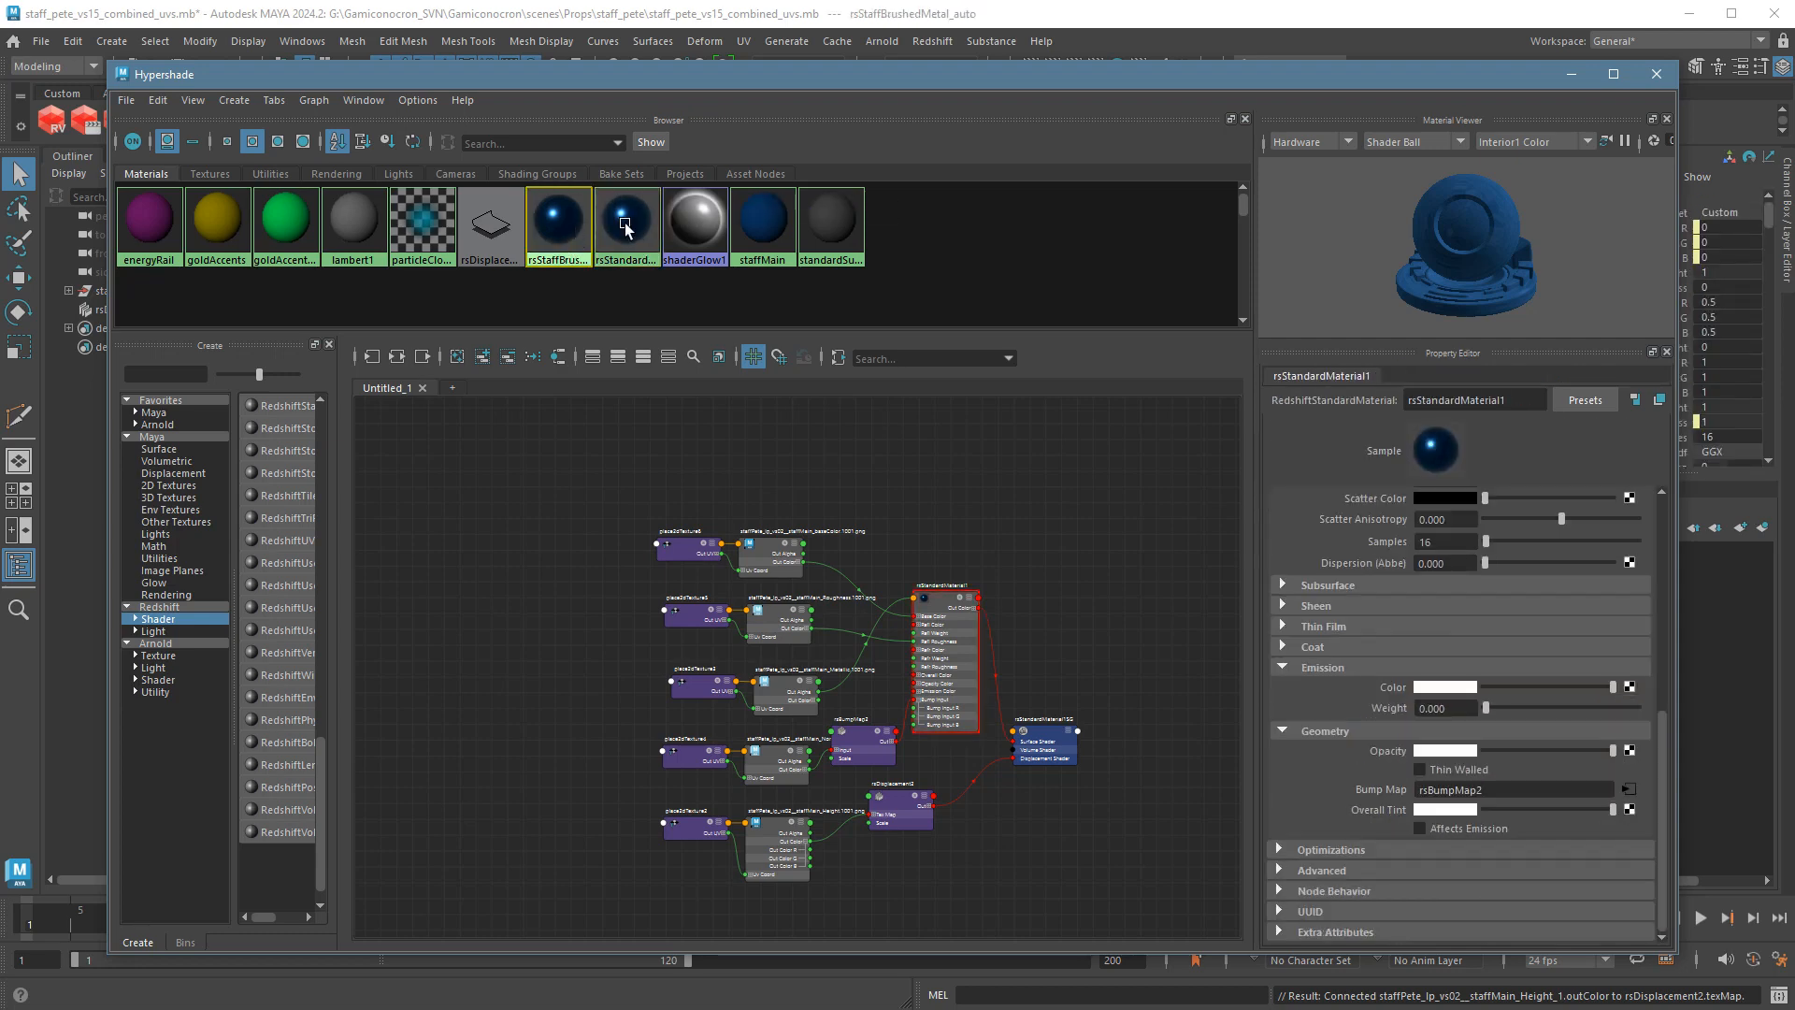
pyautogui.click(558, 225)
pyautogui.click(625, 224)
# Open the Redshift Render View, widen it, and store a snapshot of the staff rendered with the automatic material.
pyautogui.moveTo(617, 75); pyautogui.dragTo(1225, 207)
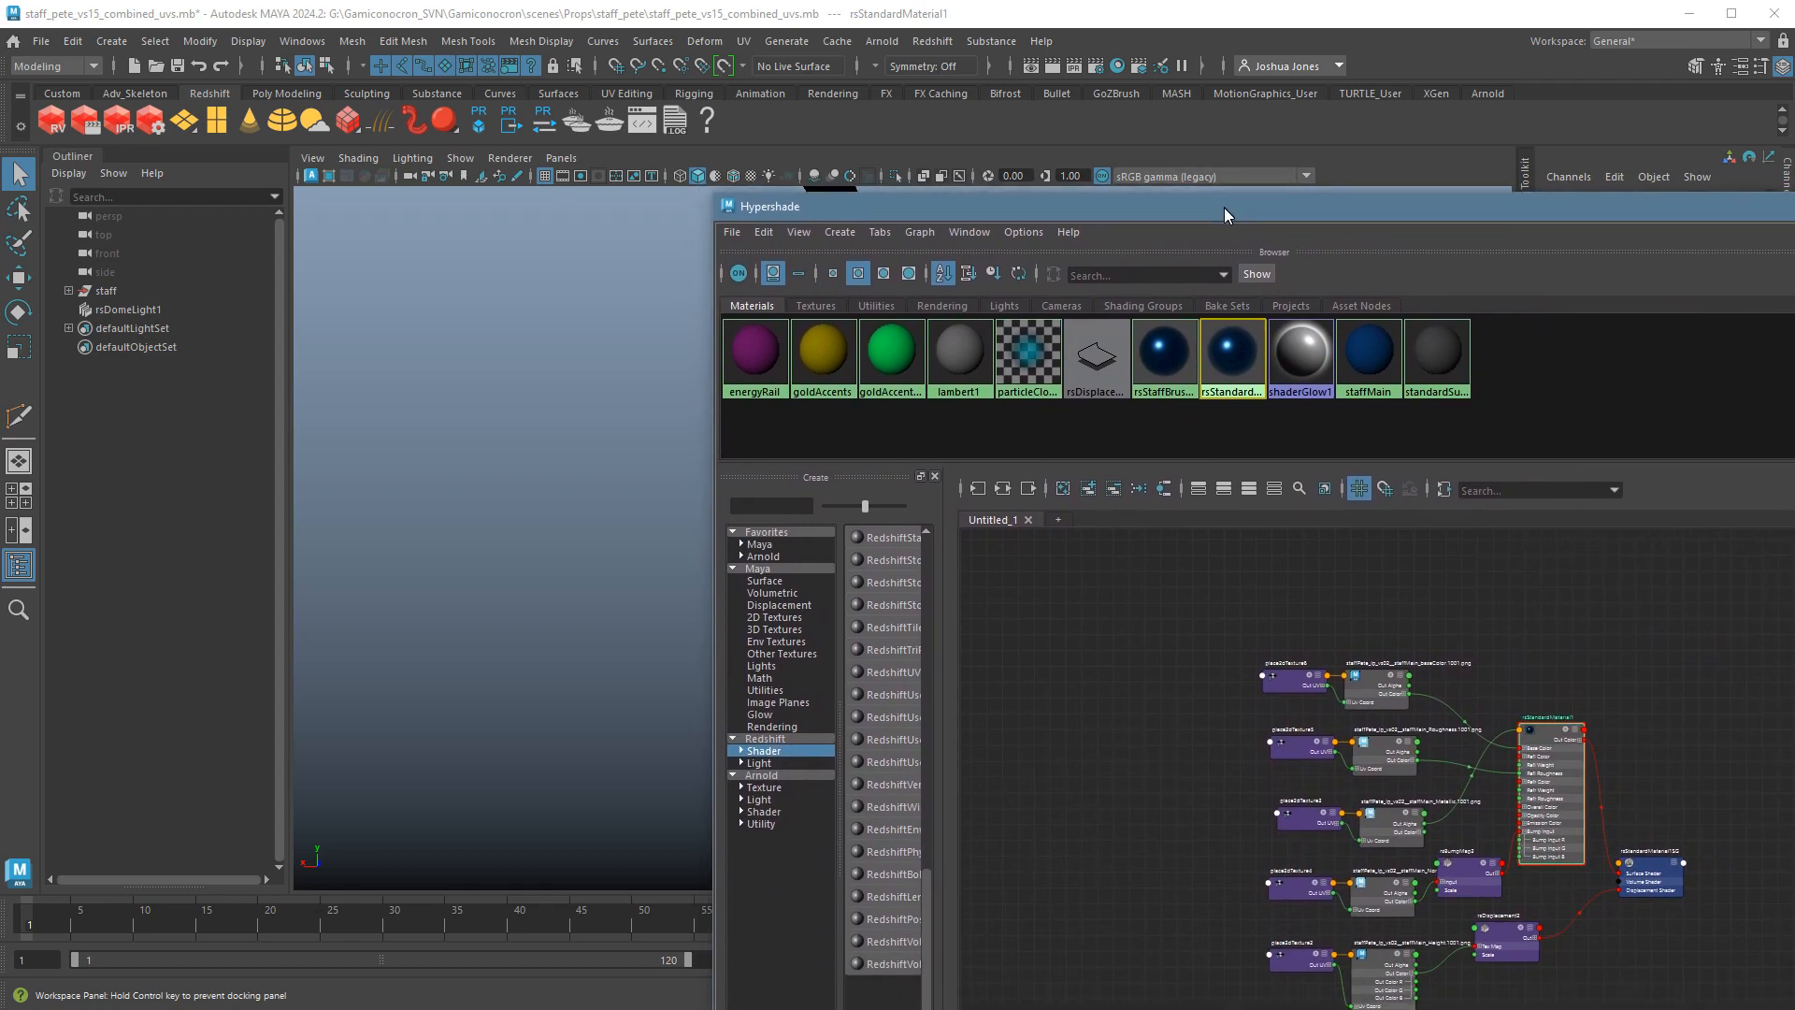
pyautogui.click(133, 124)
pyautogui.moveTo(379, 258); pyautogui.dragTo(450, 240)
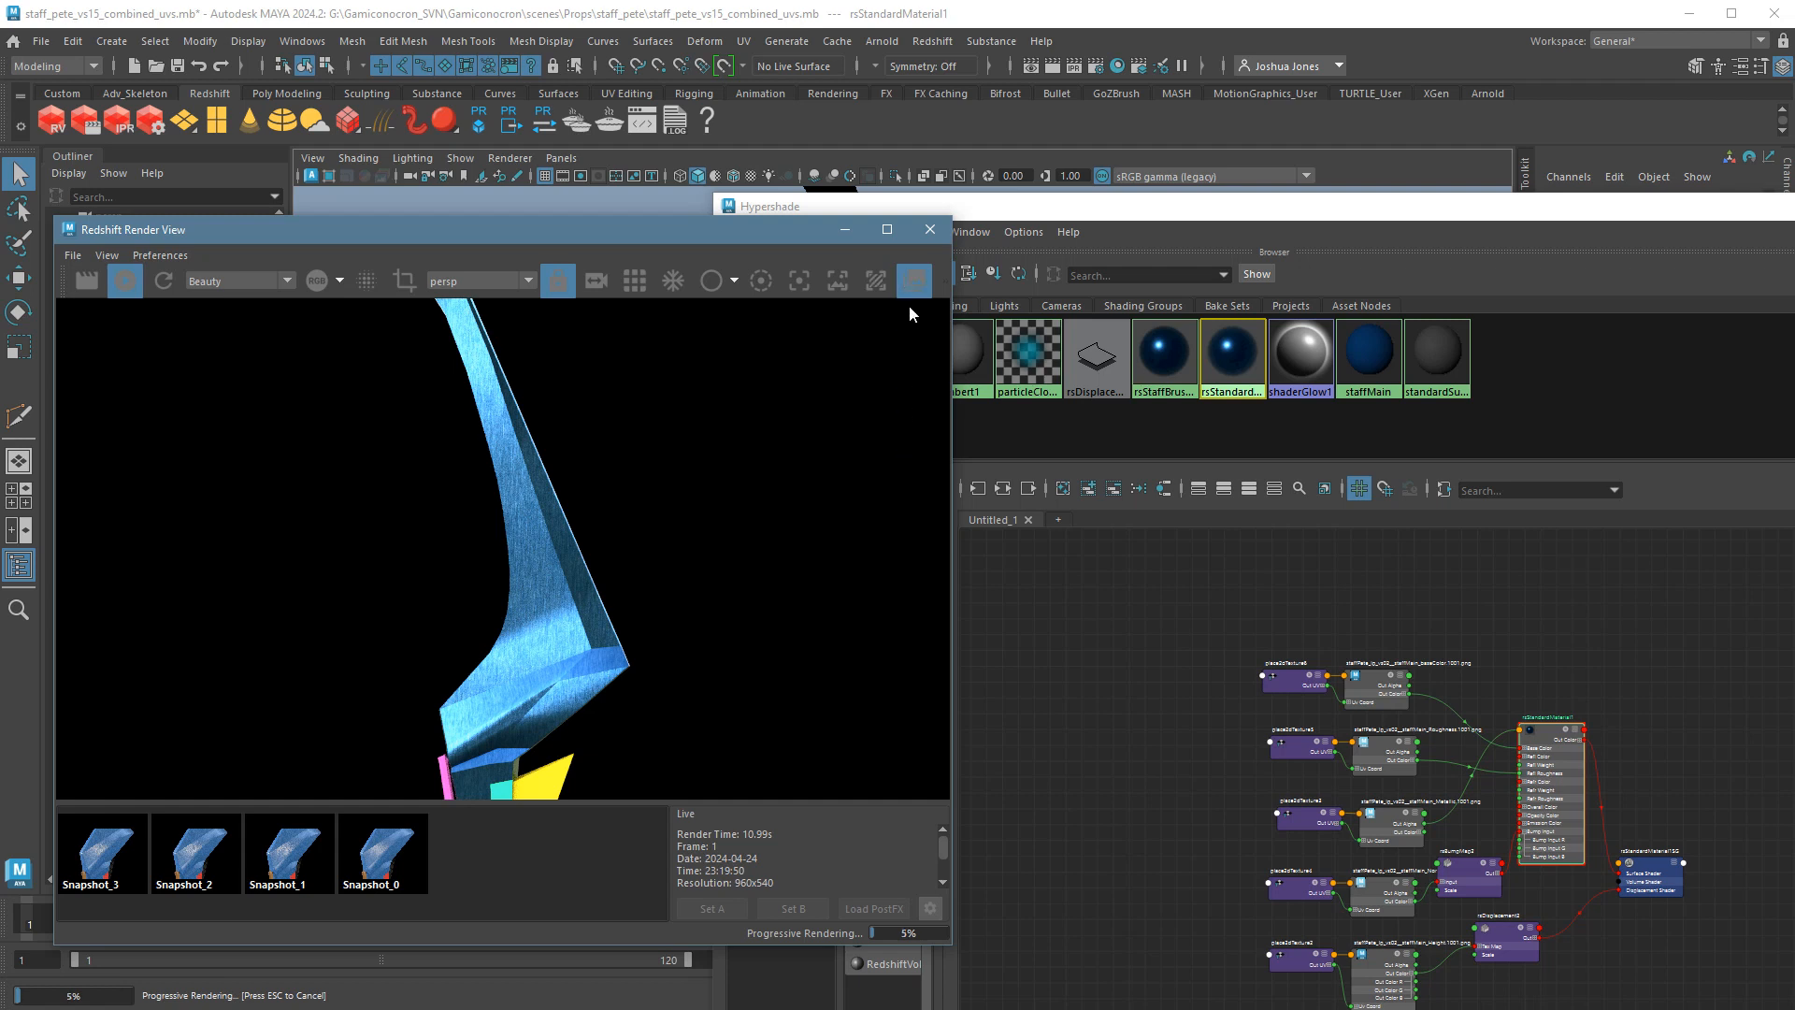
pyautogui.moveTo(694, 229); pyautogui.dragTo(674, 191)
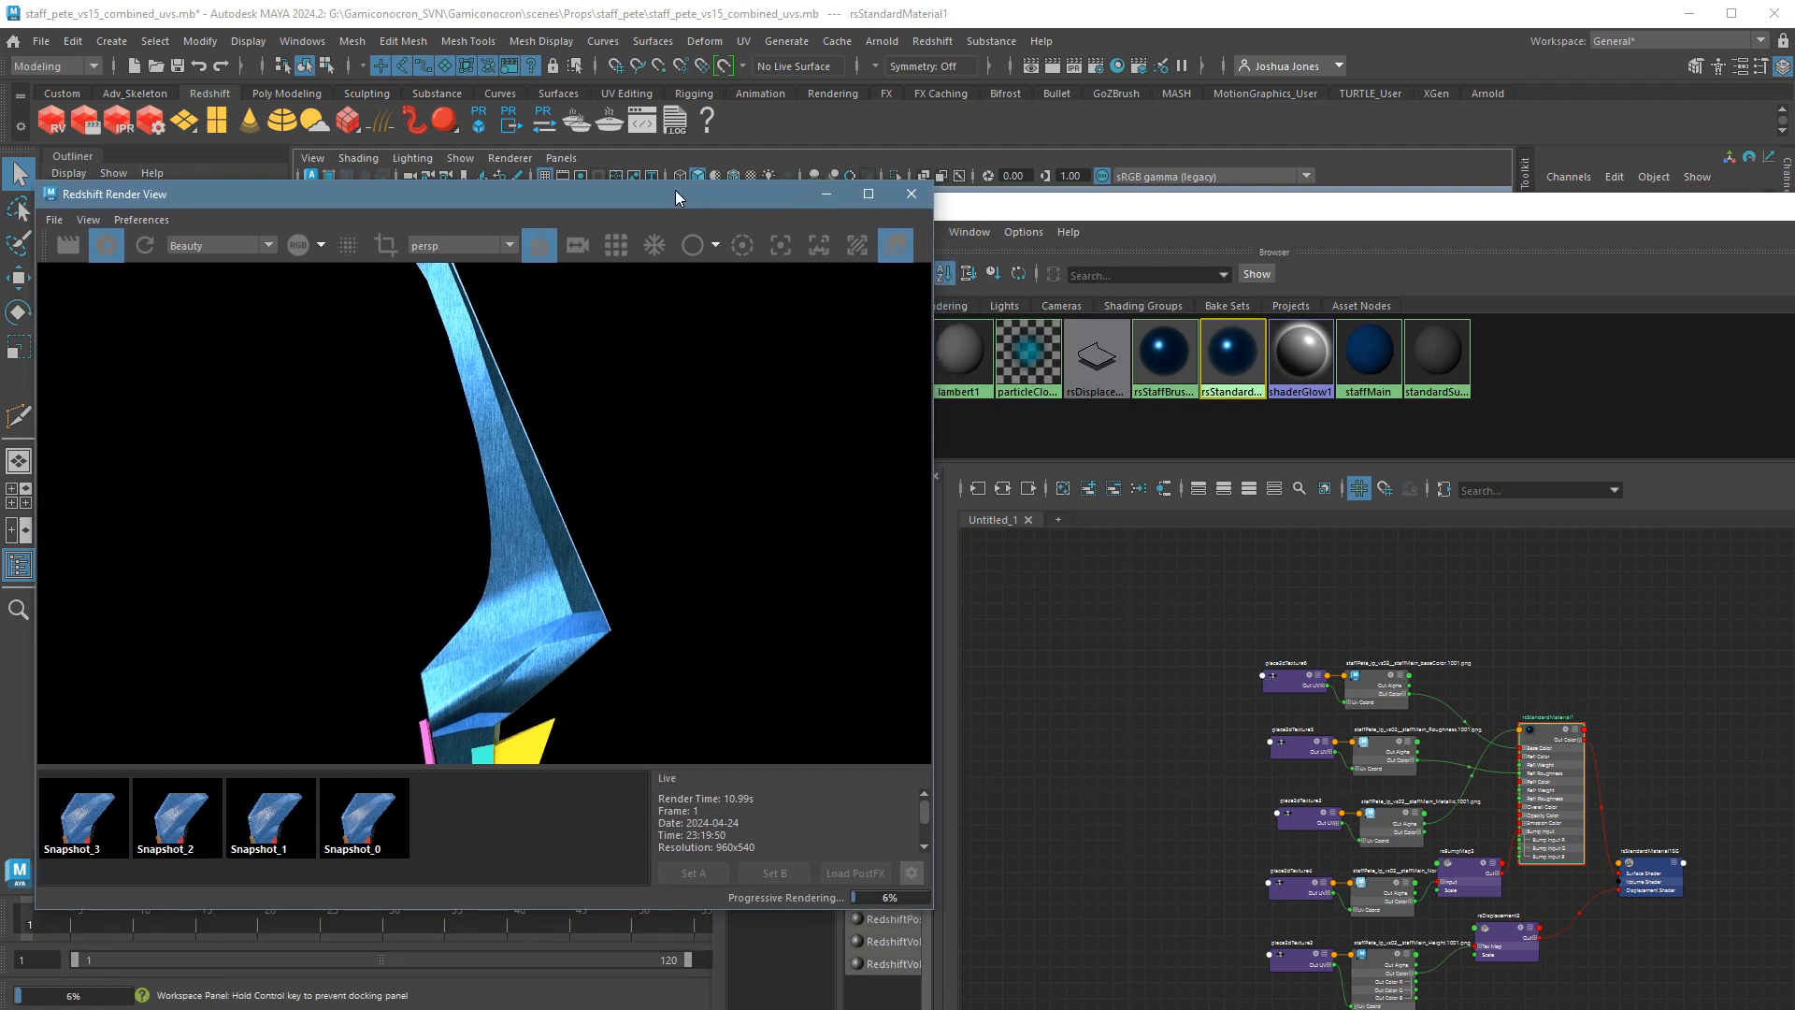
pyautogui.moveTo(971, 352); pyautogui.dragTo(1070, 352)
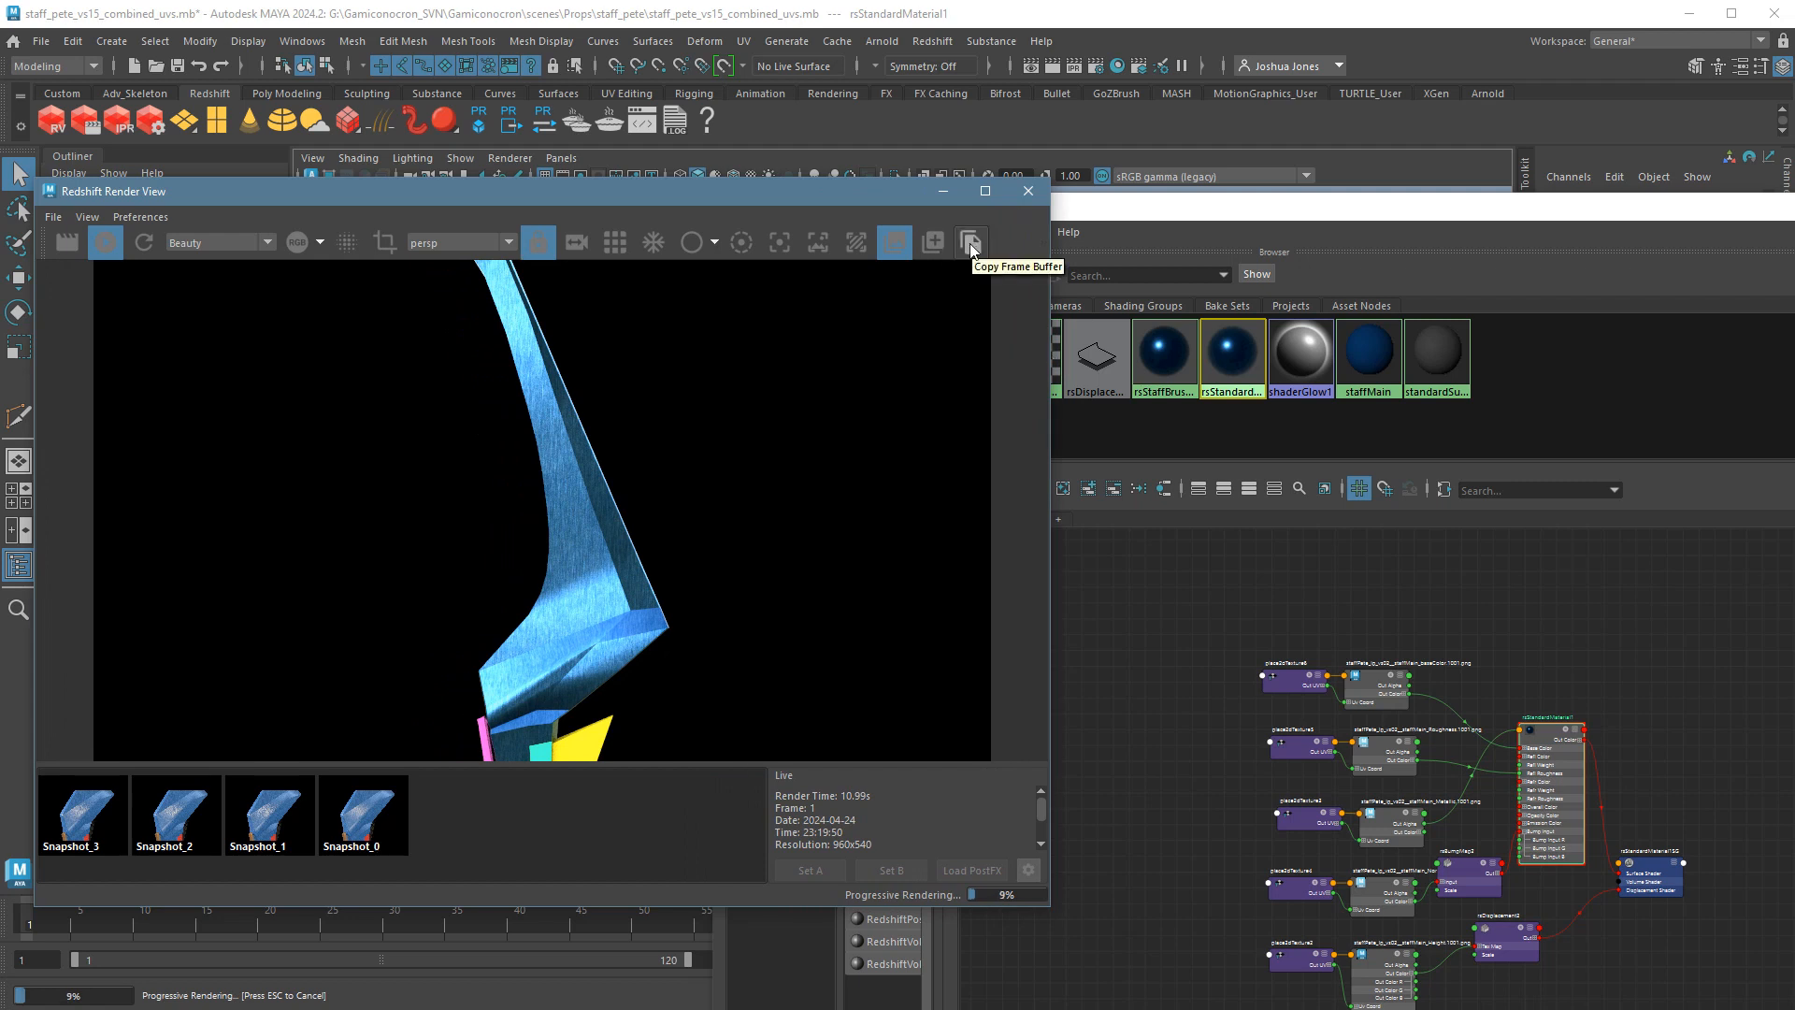
pyautogui.click(938, 243)
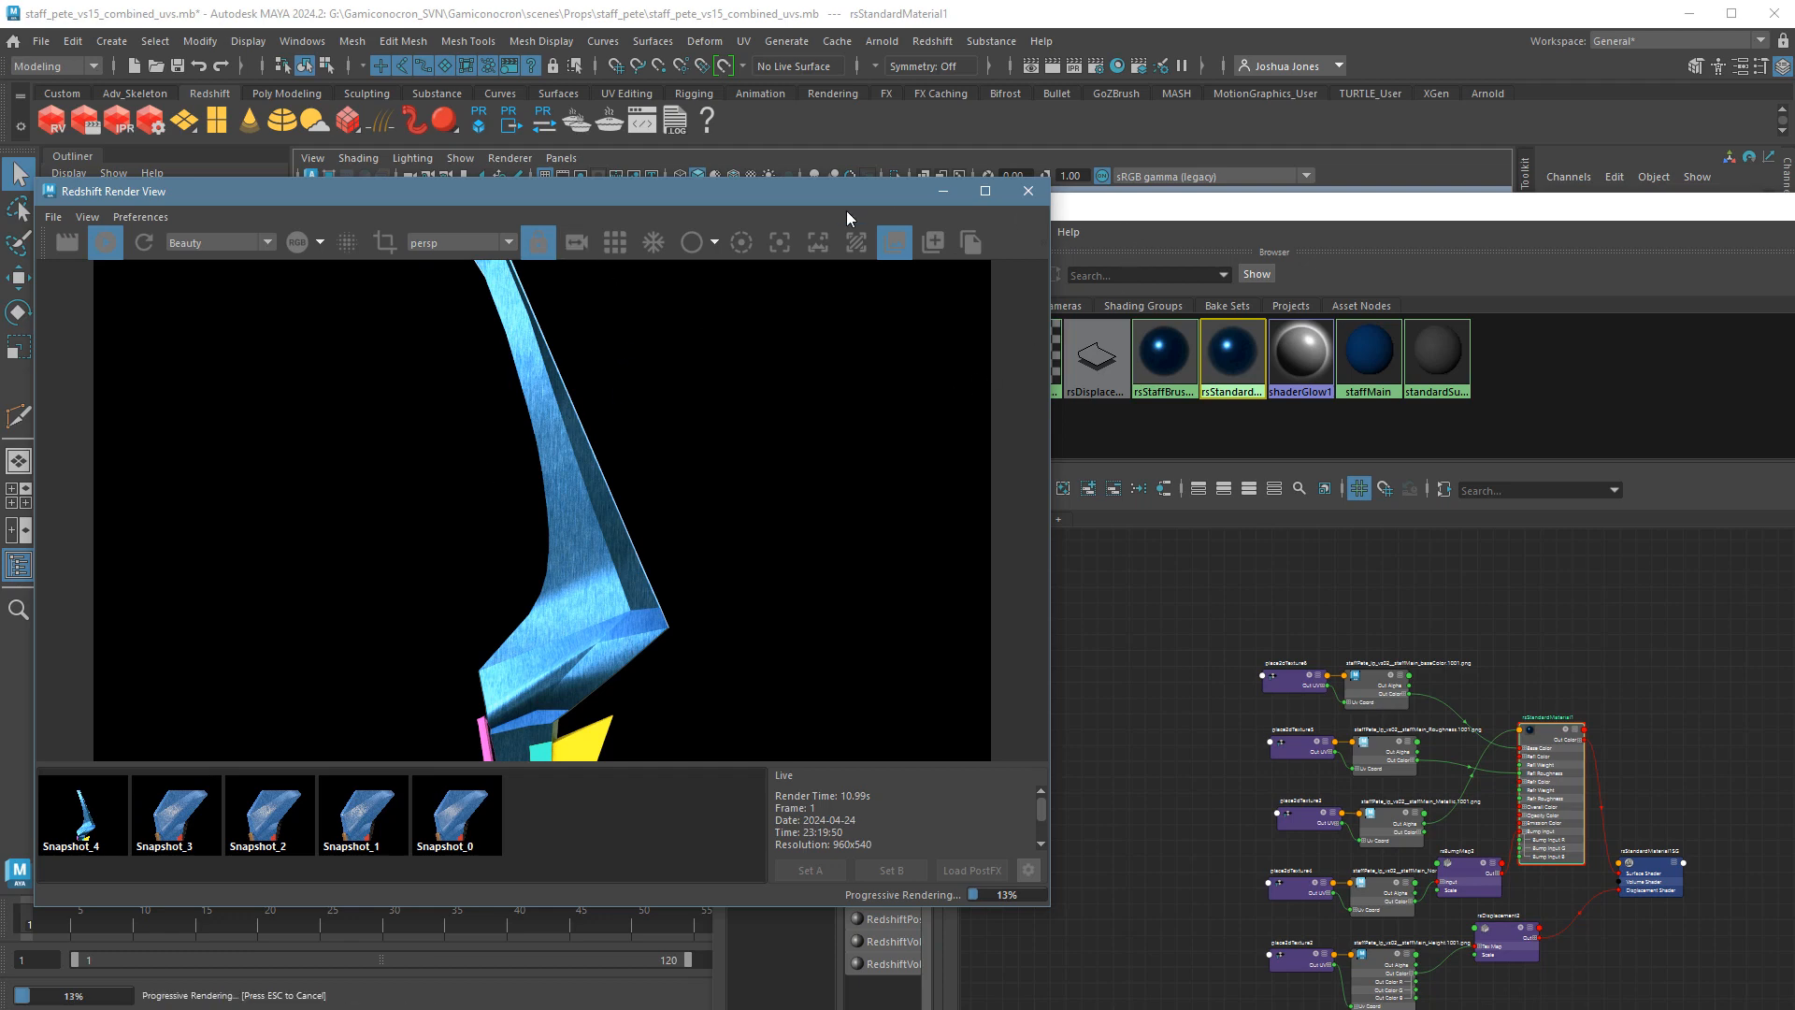
# Rename the rsStandardMaterial1 material as rsStaffBrushedMetal_manual.
pyautogui.moveTo(831, 200); pyautogui.dragTo(0, 692)
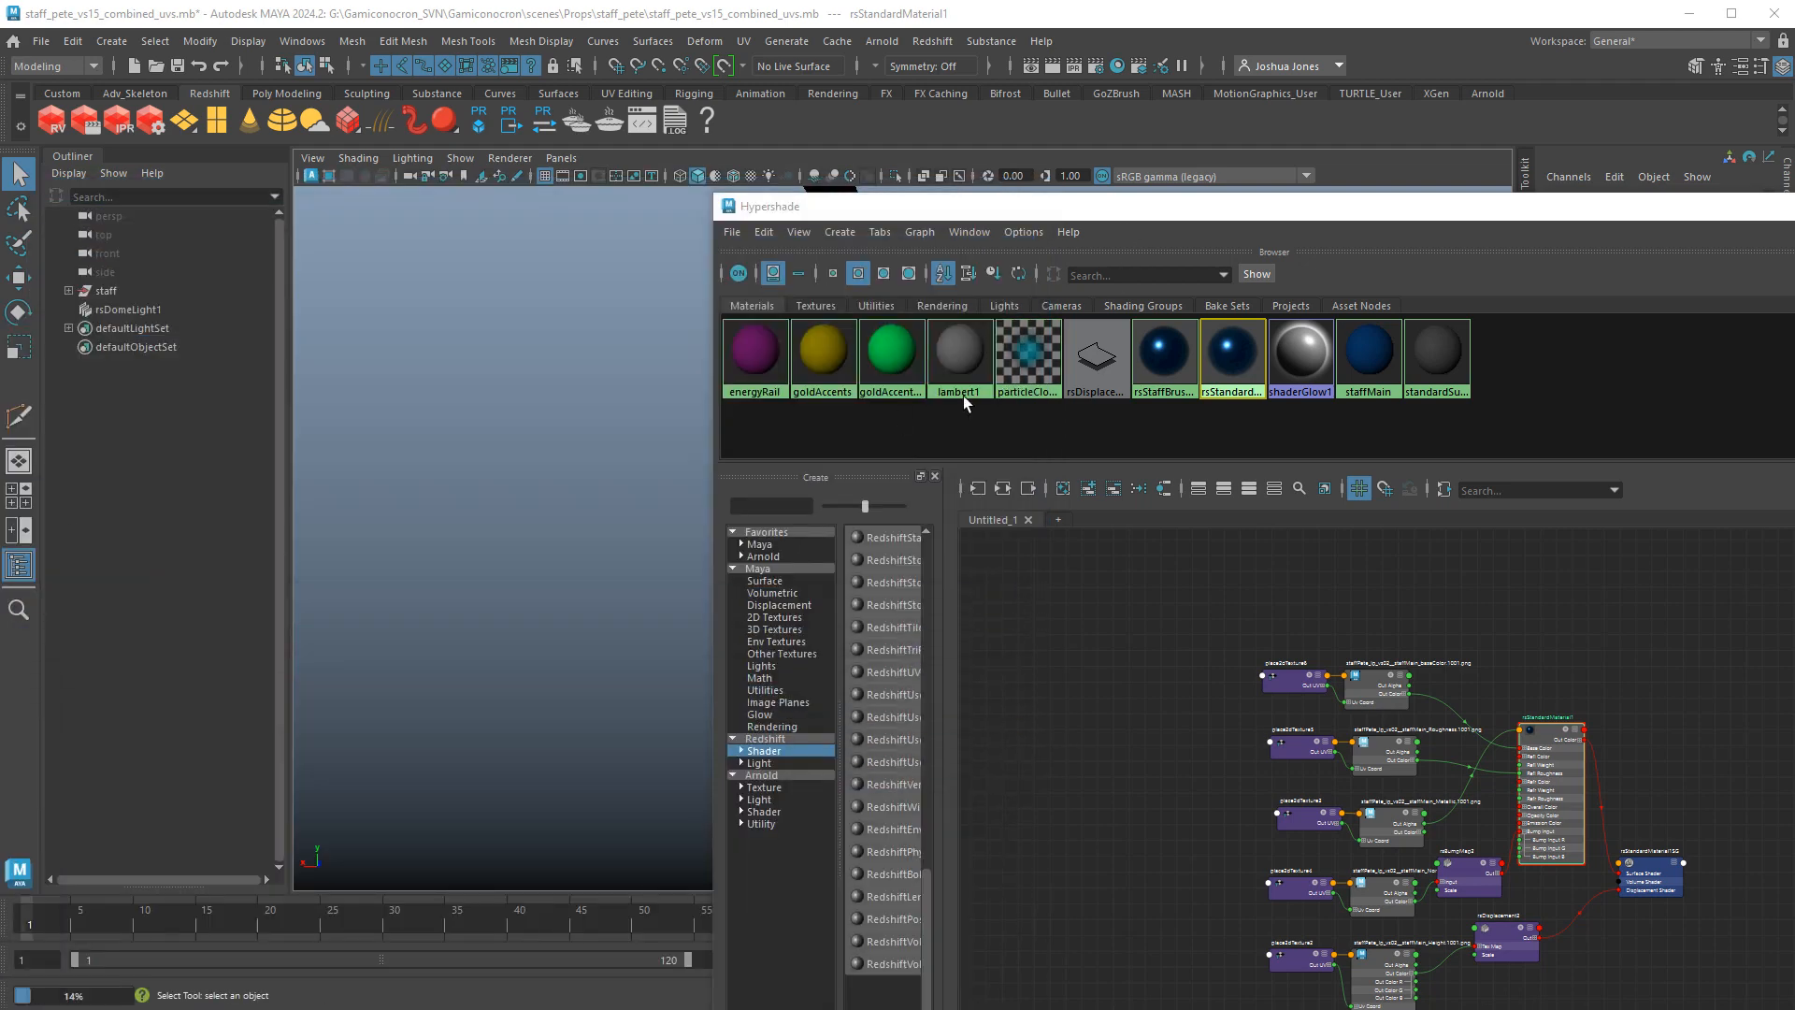
pyautogui.moveTo(1078, 208); pyautogui.dragTo(1535, 329)
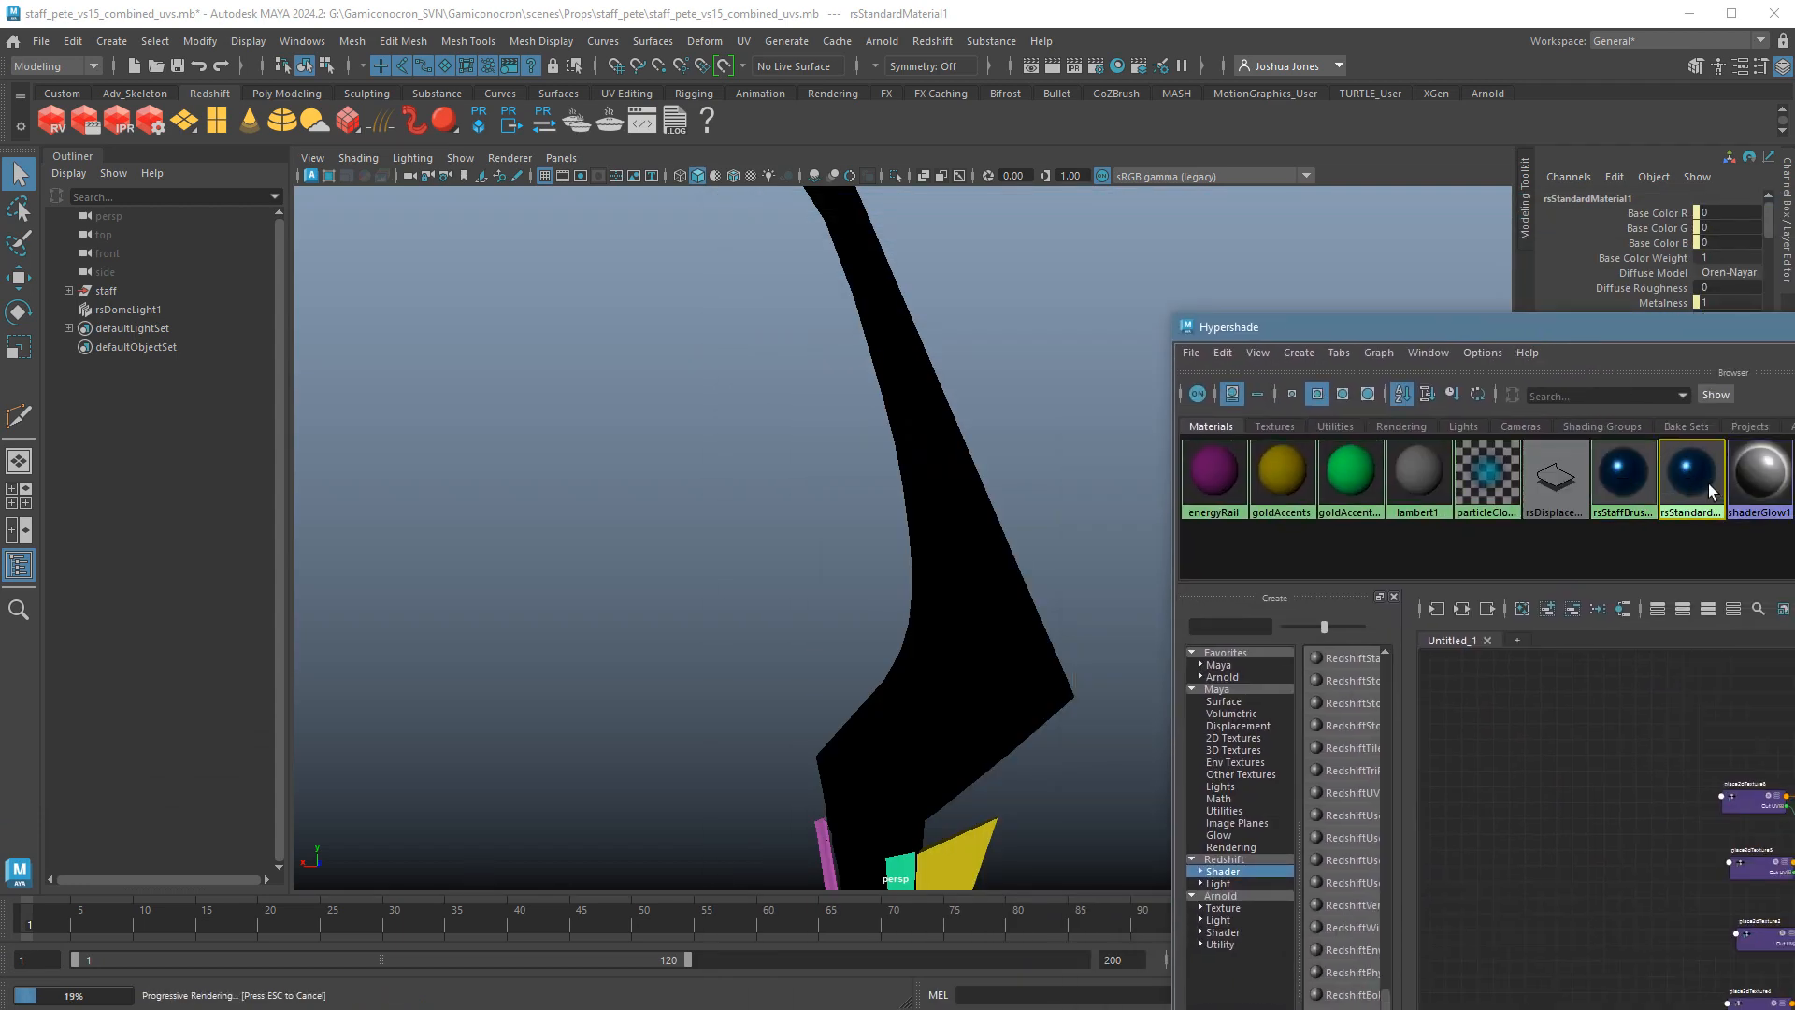
pyautogui.moveTo(1697, 332); pyautogui.dragTo(730, 185)
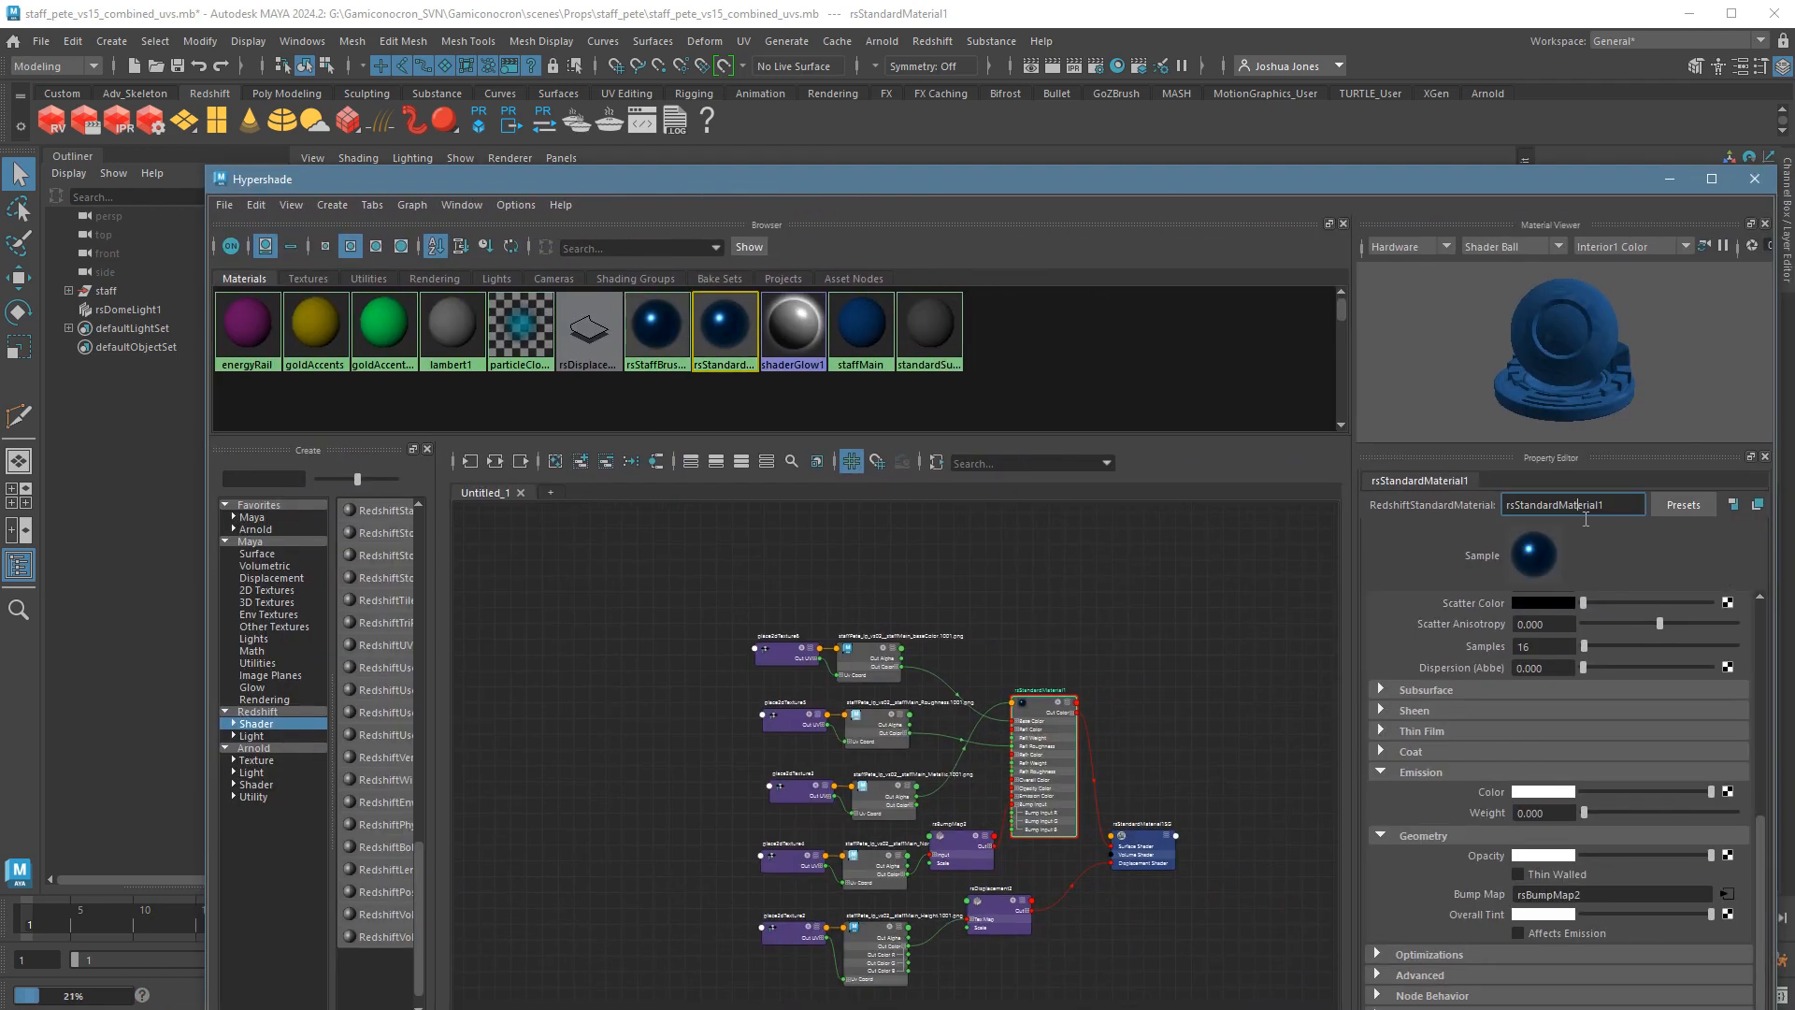
pyautogui.moveTo(1516, 506); pyautogui.dragTo(1605, 506)
pyautogui.write('StaffBrushedMetal_manual')
pyautogui.press('Return')
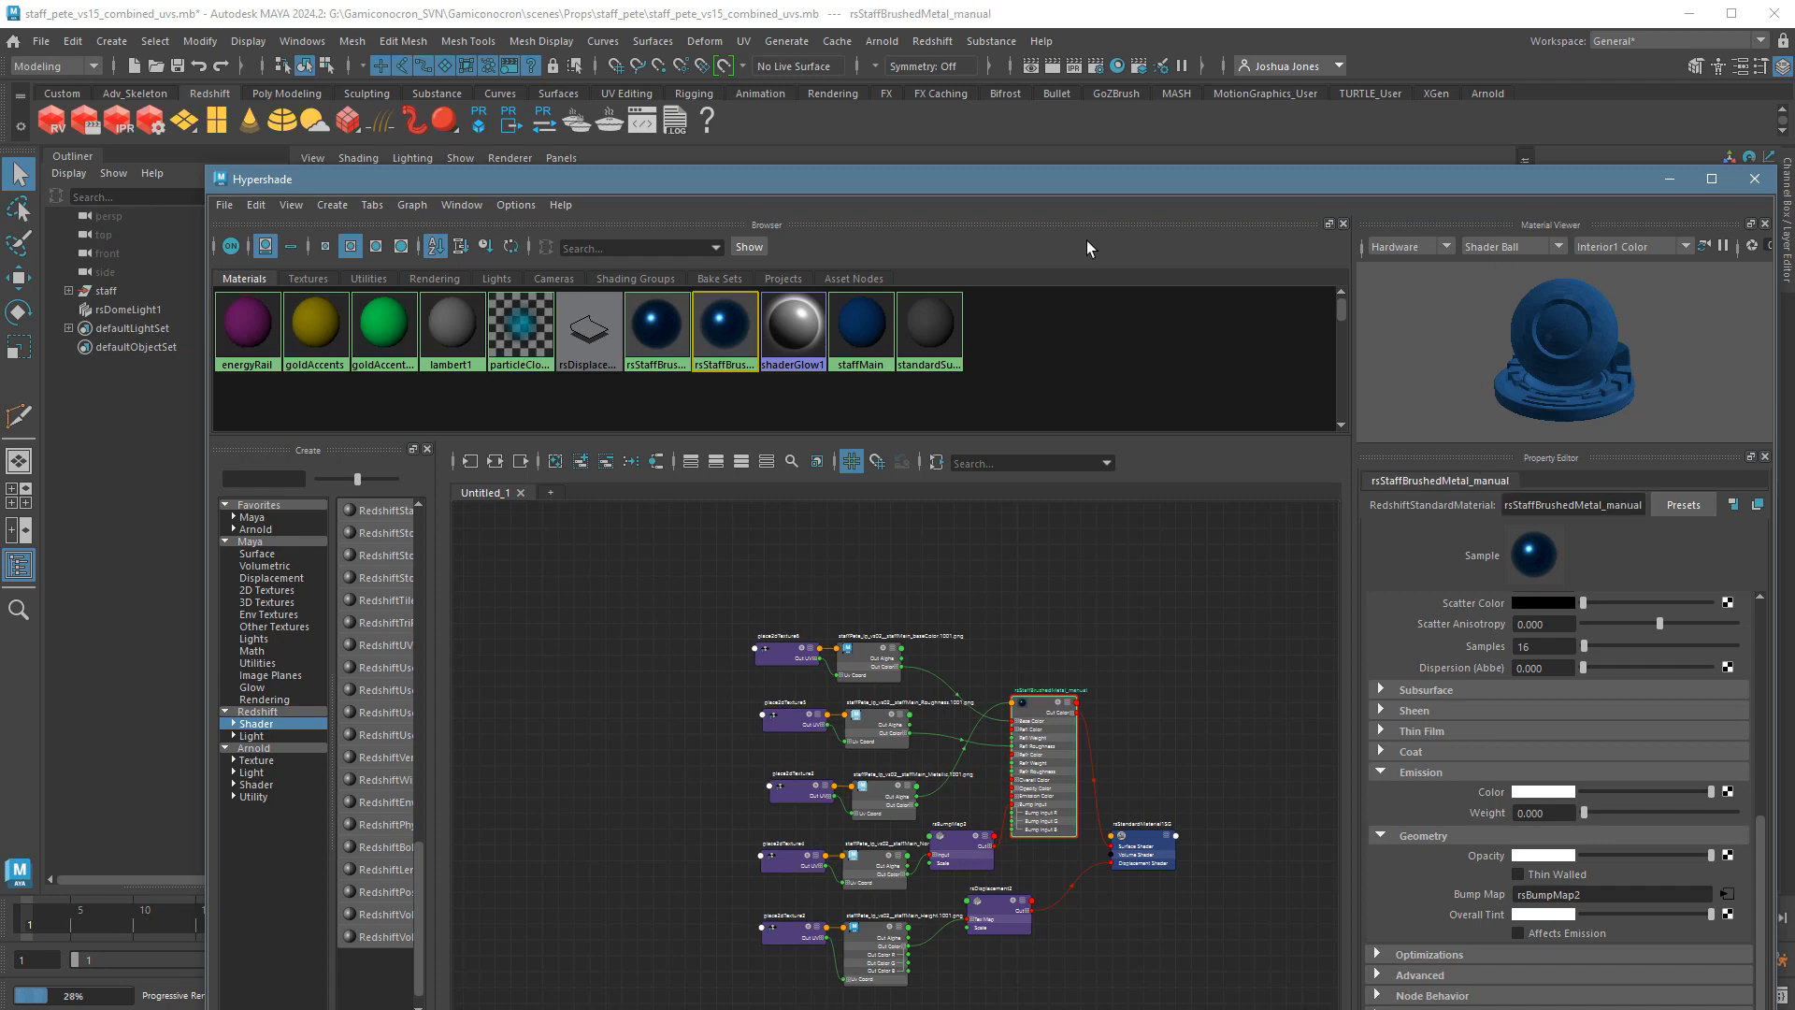
# Select the staff faces that use rsStaffBrushedMetal_auto and assign rsStaffBrushedMetal_manual to them.
pyautogui.moveTo(655, 179); pyautogui.dragTo(1635, 352)
pyautogui.rightClick(1628, 502)
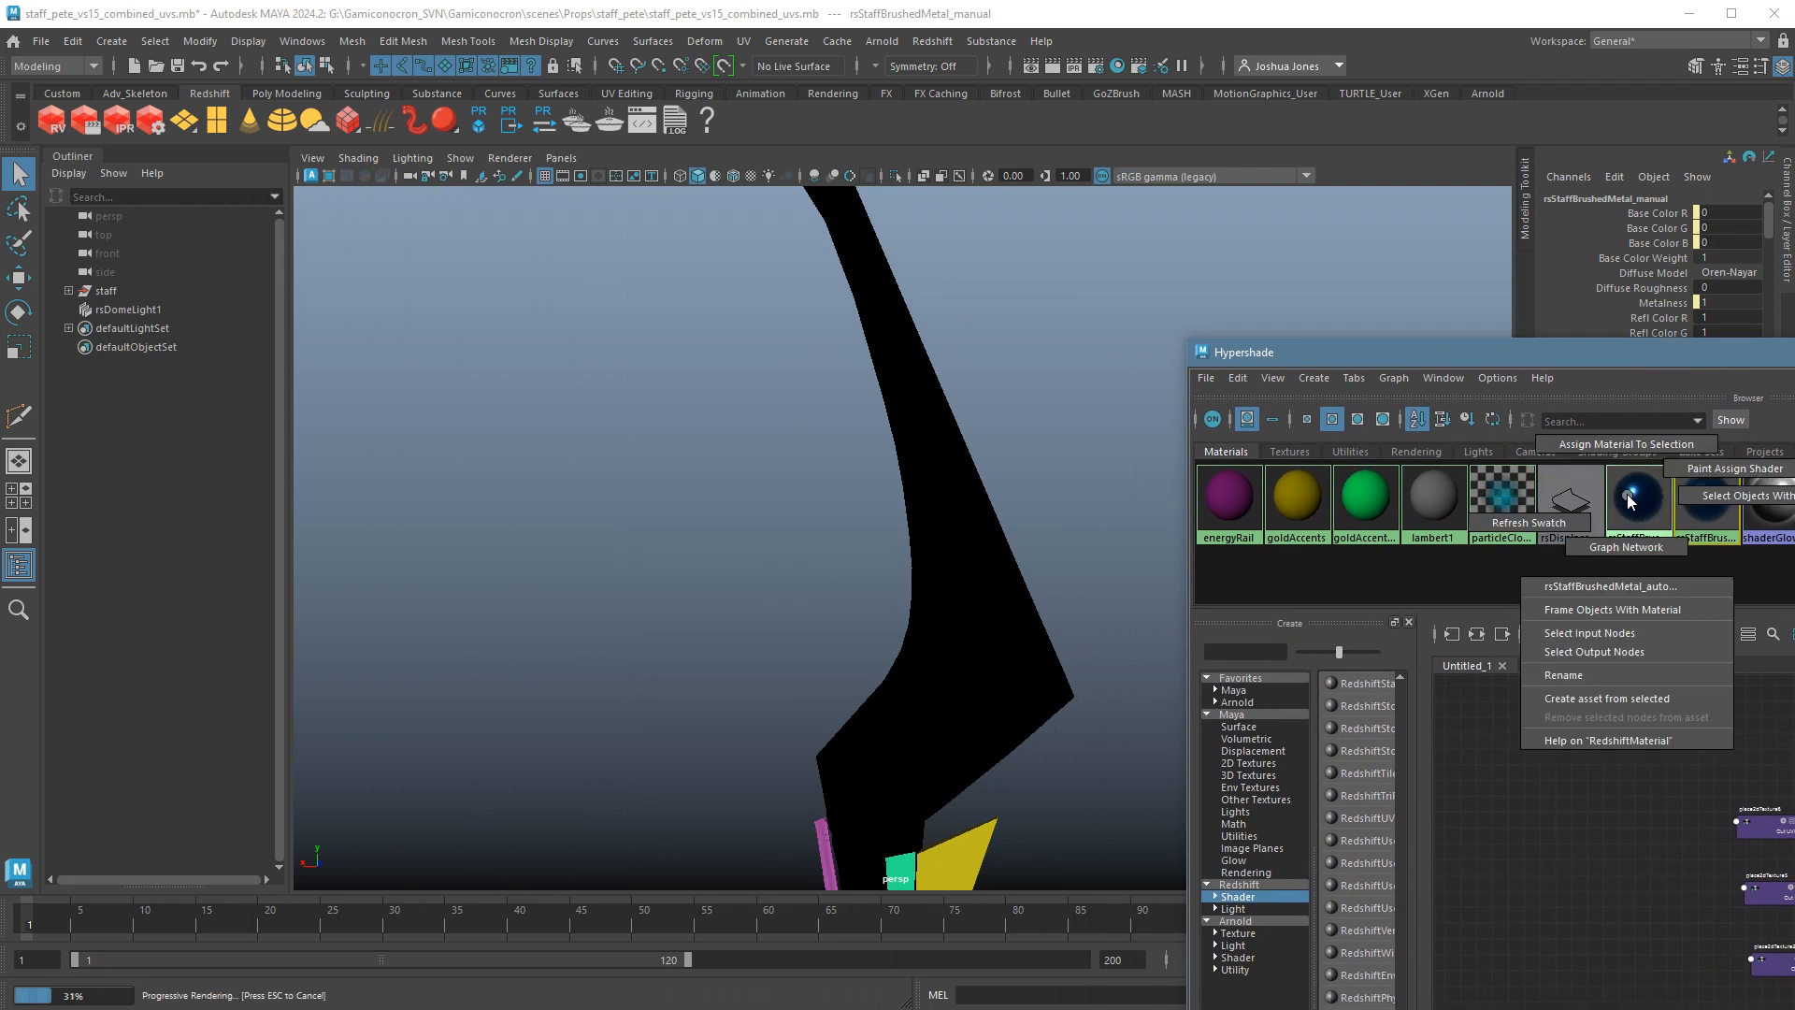
pyautogui.moveTo(1628, 502); pyautogui.dragTo(1731, 506, button='right')
pyautogui.rightClick(1719, 514)
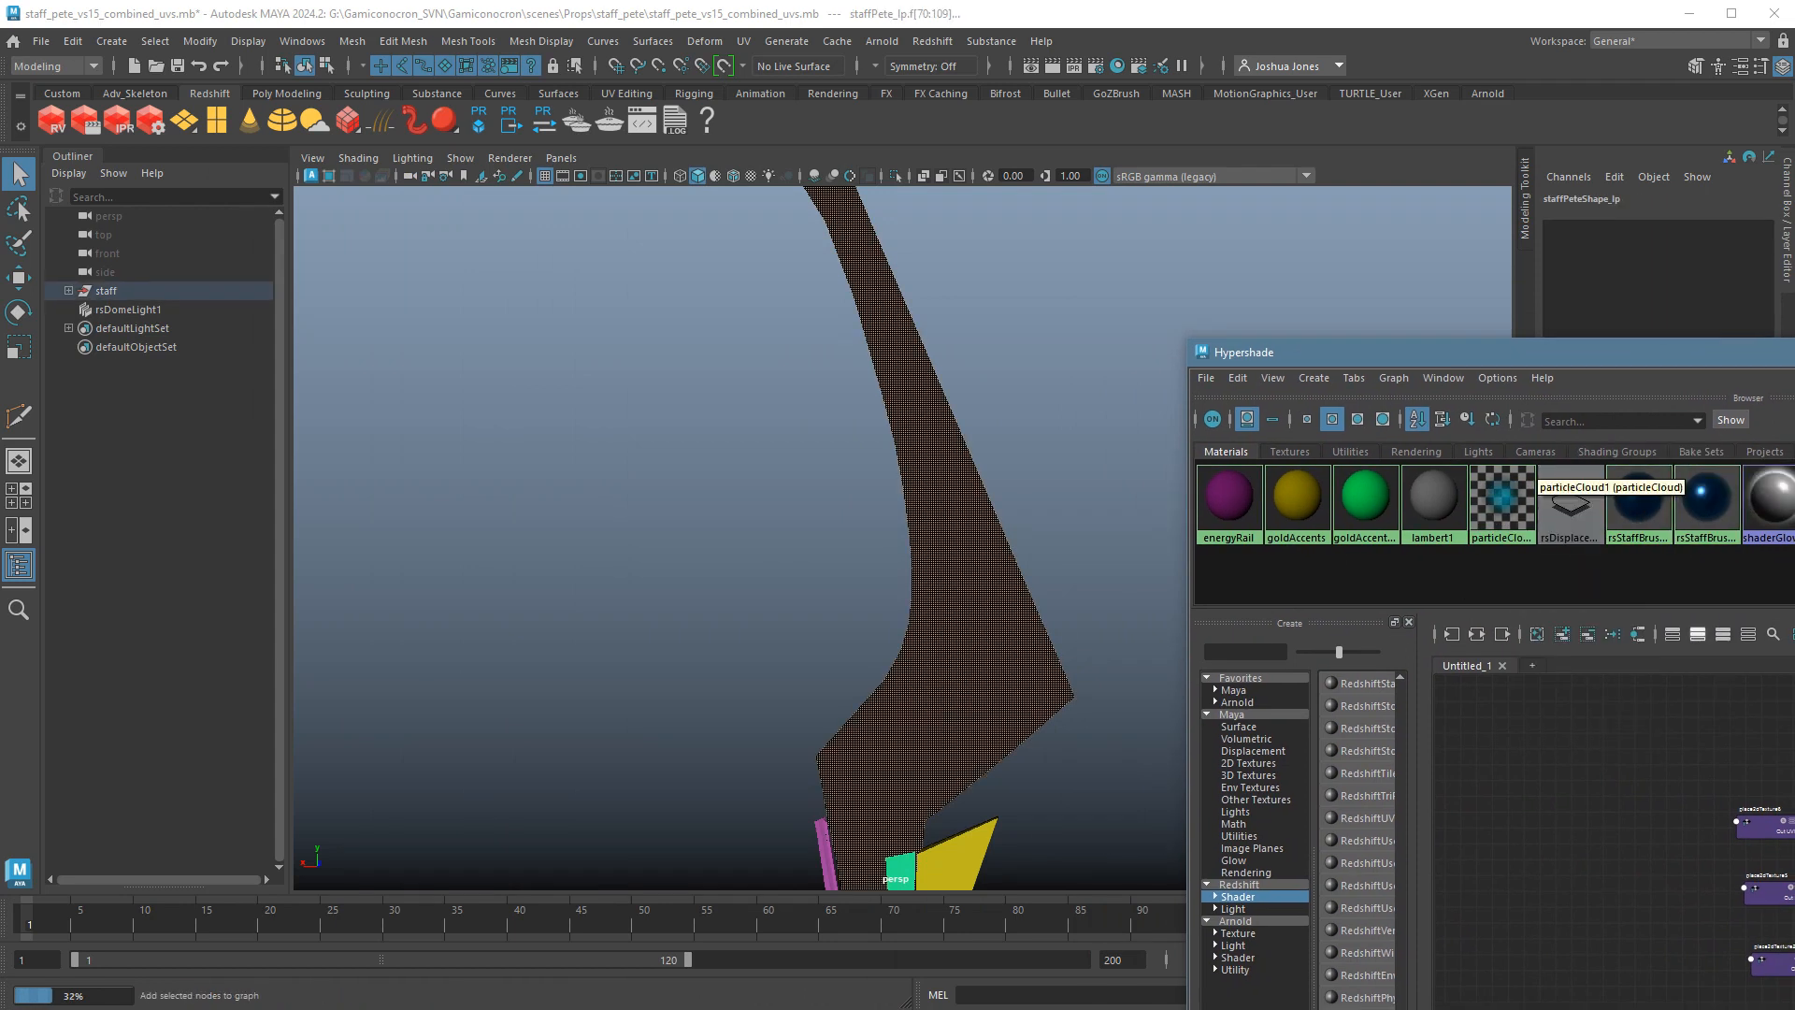
pyautogui.click(1726, 481)
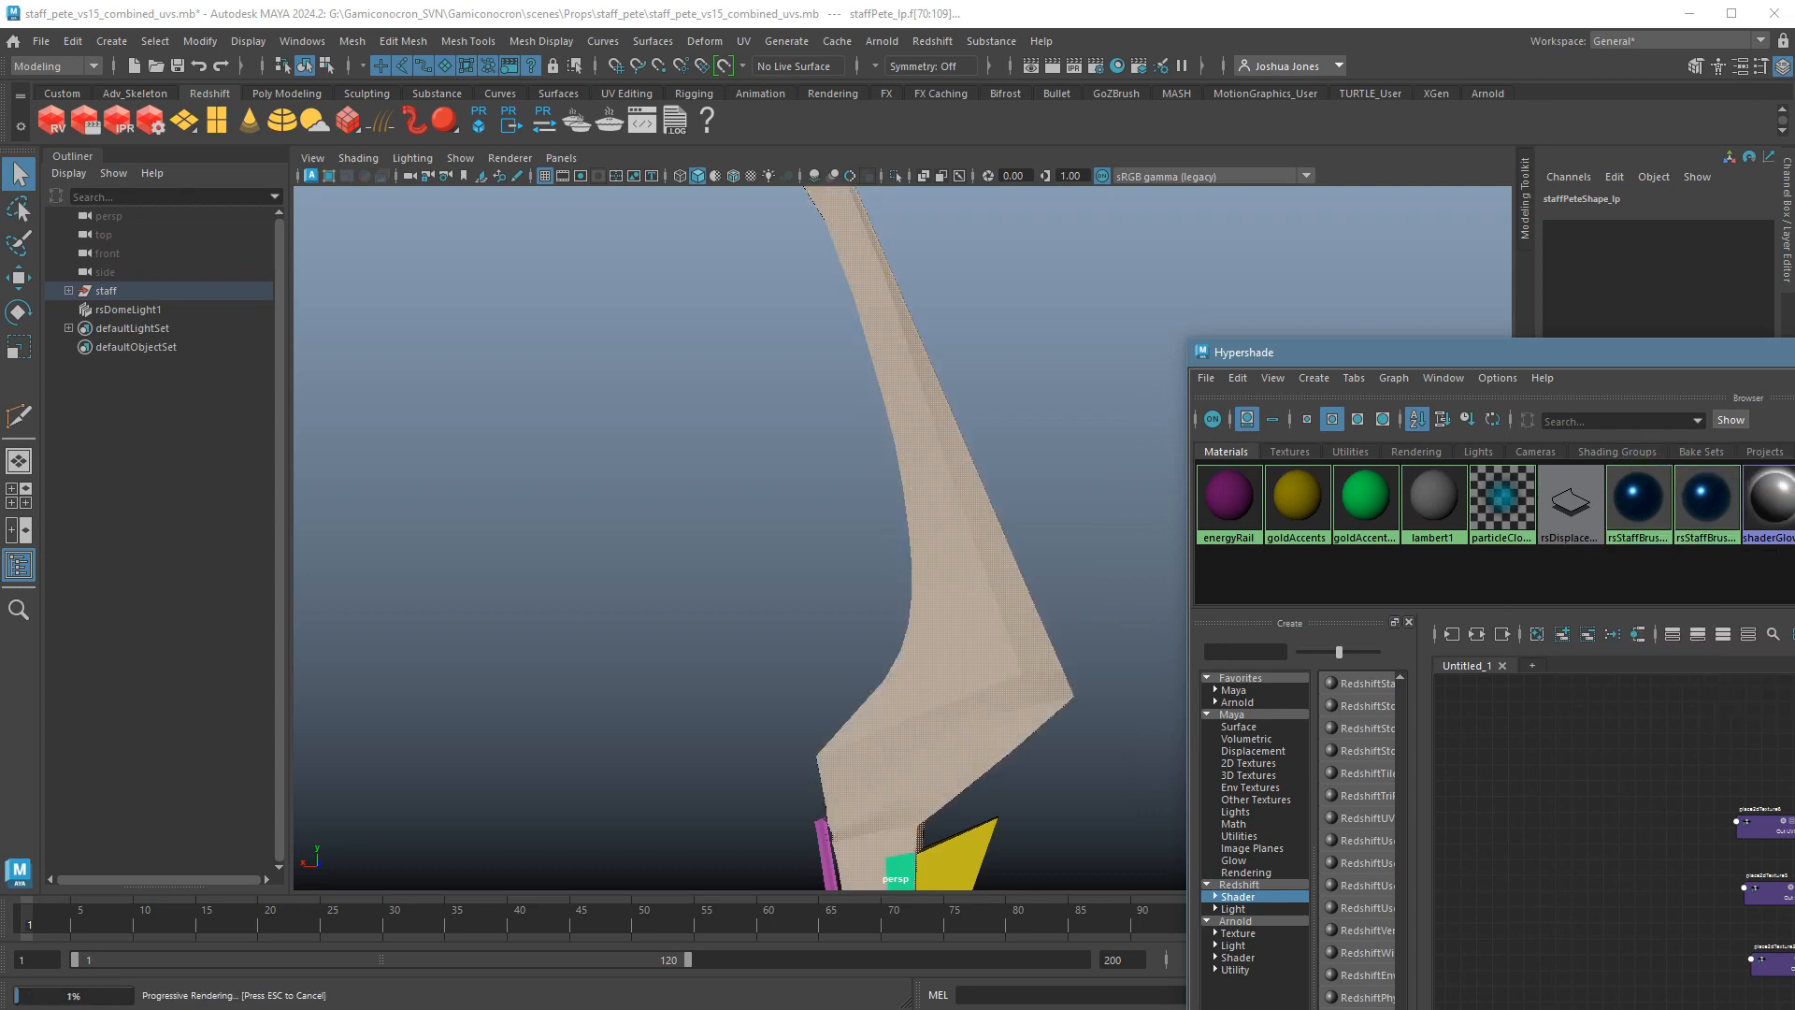
# Bring the Redshift Render View back on screen and store a snapshot of the staff with the manual material.
pyautogui.moveTo(0, 569); pyautogui.dragTo(860, 202)
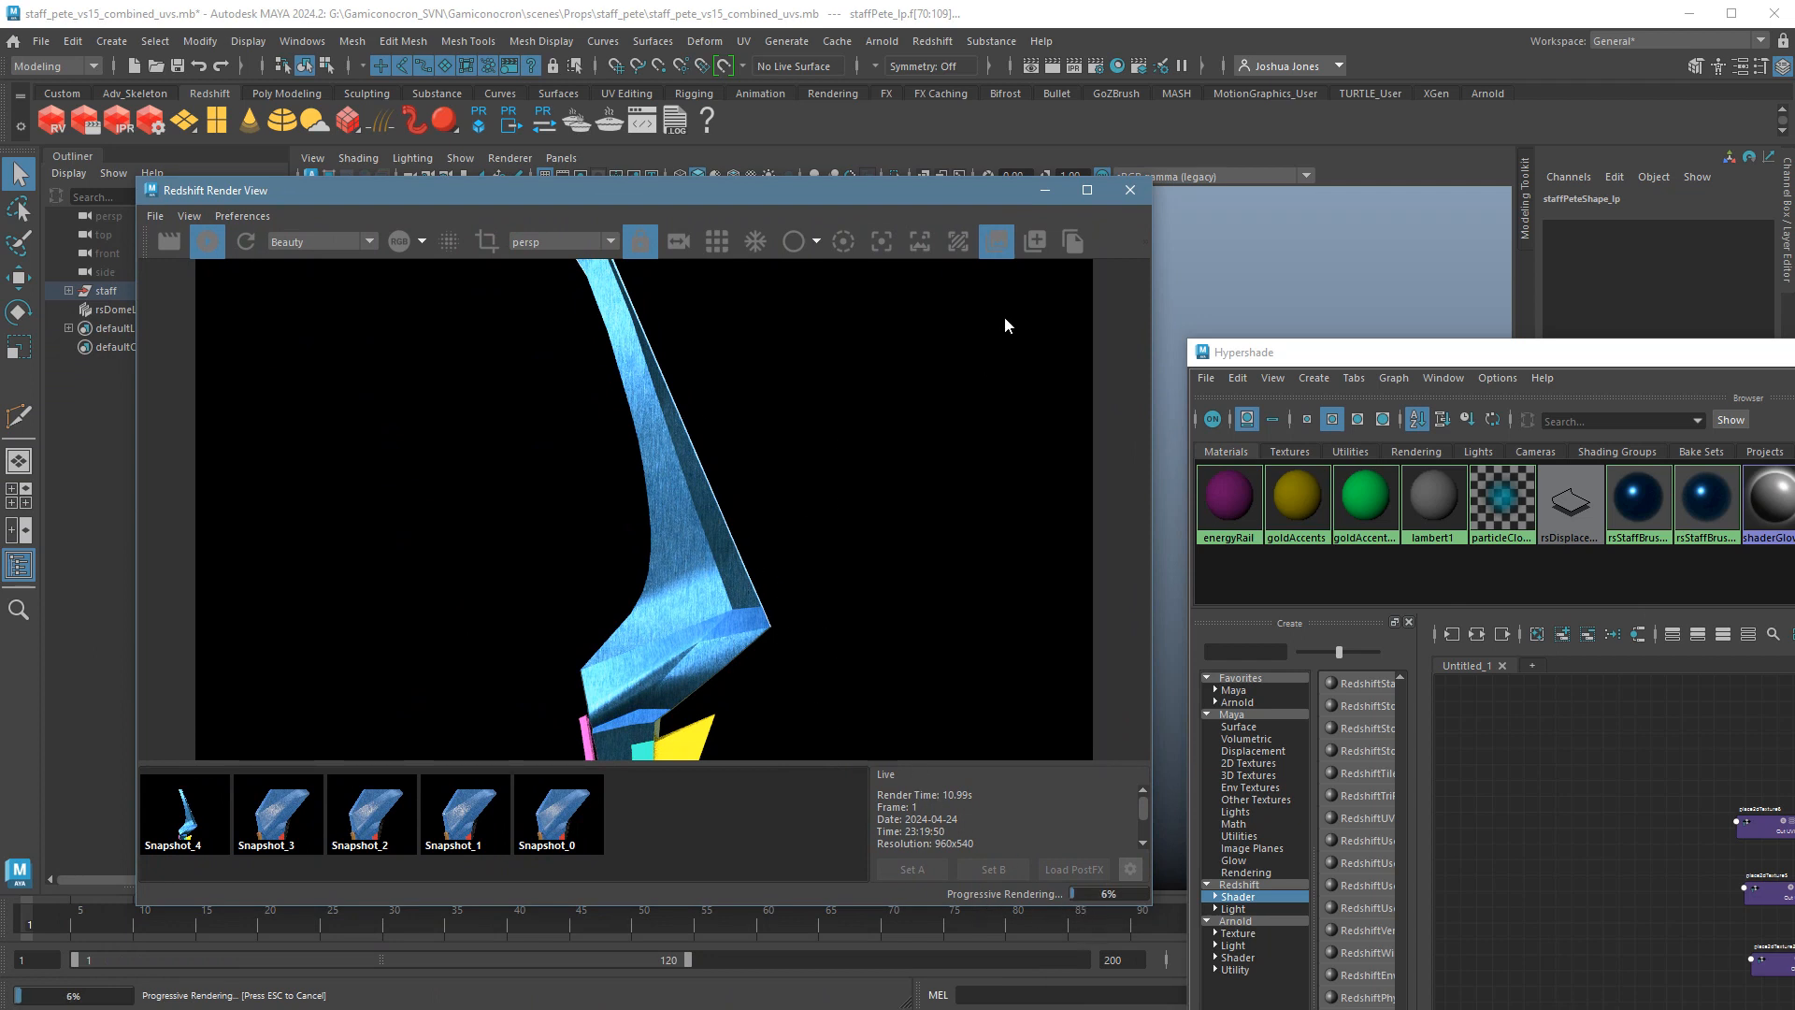
pyautogui.click(1040, 246)
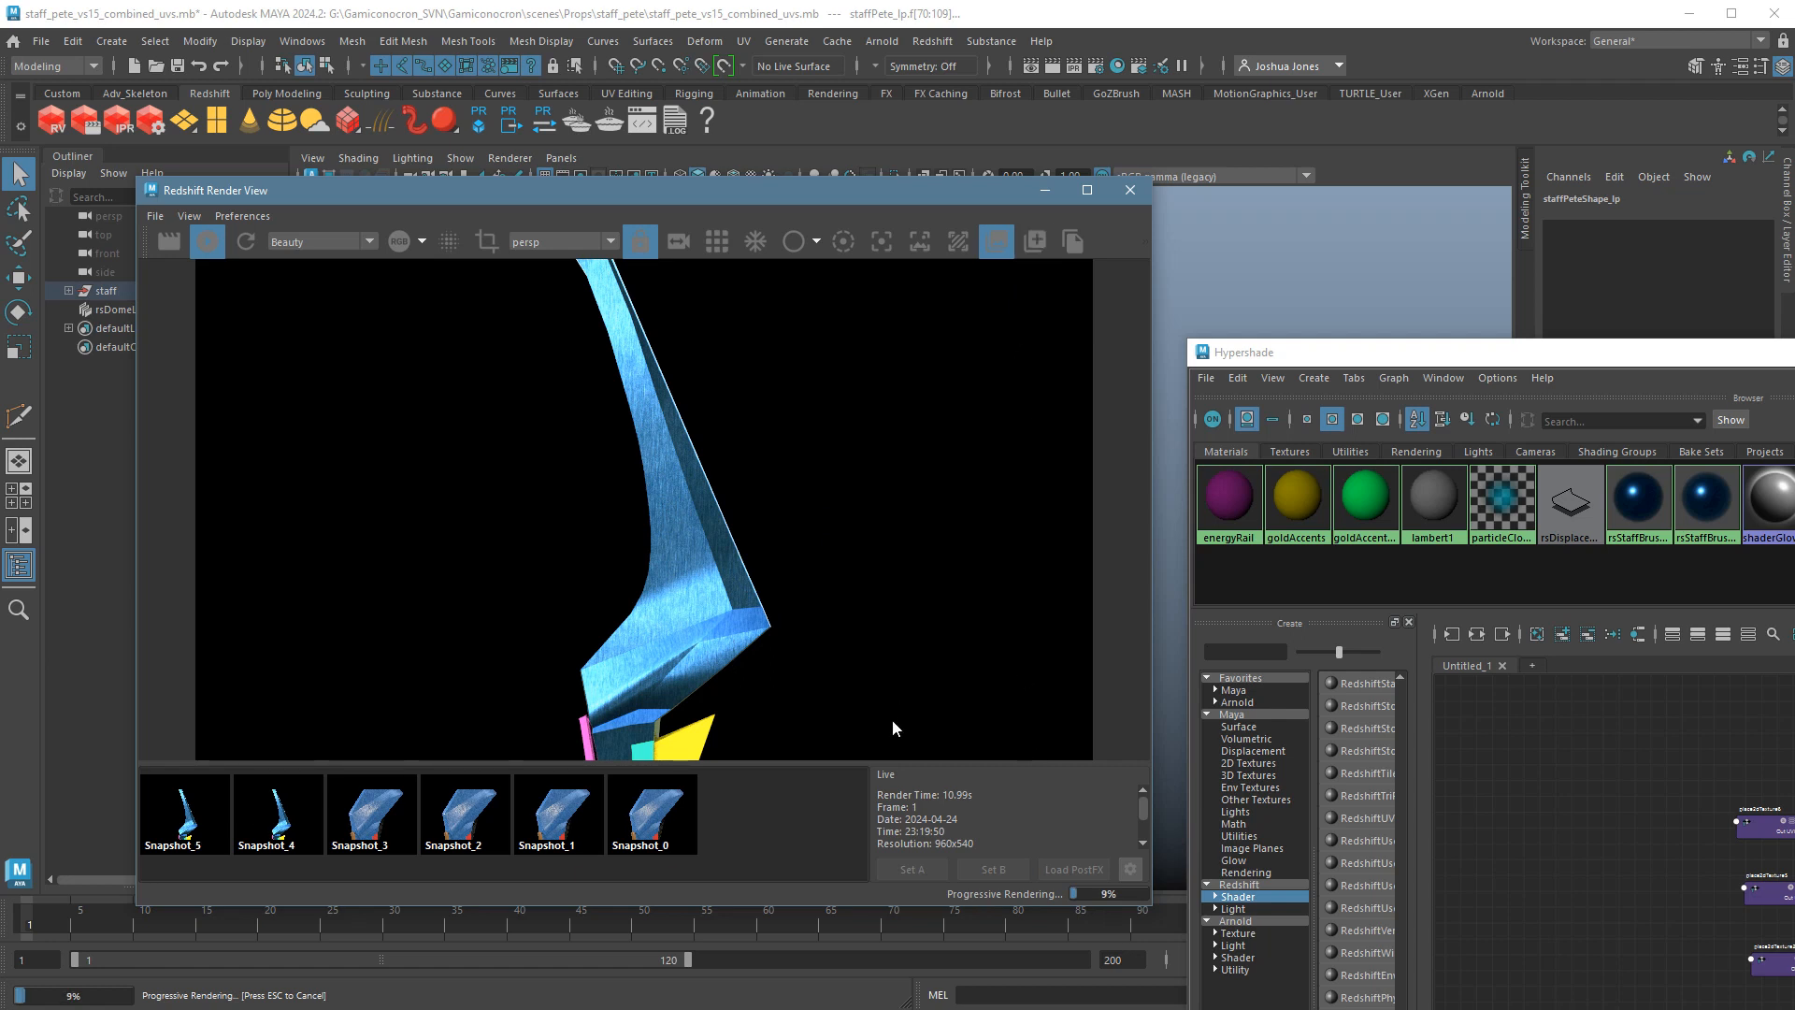
# Compare the renders of the automatic and manual materials by switching repeatedly between Snapshot_4 and Snapshot_5.
pyautogui.click(204, 832)
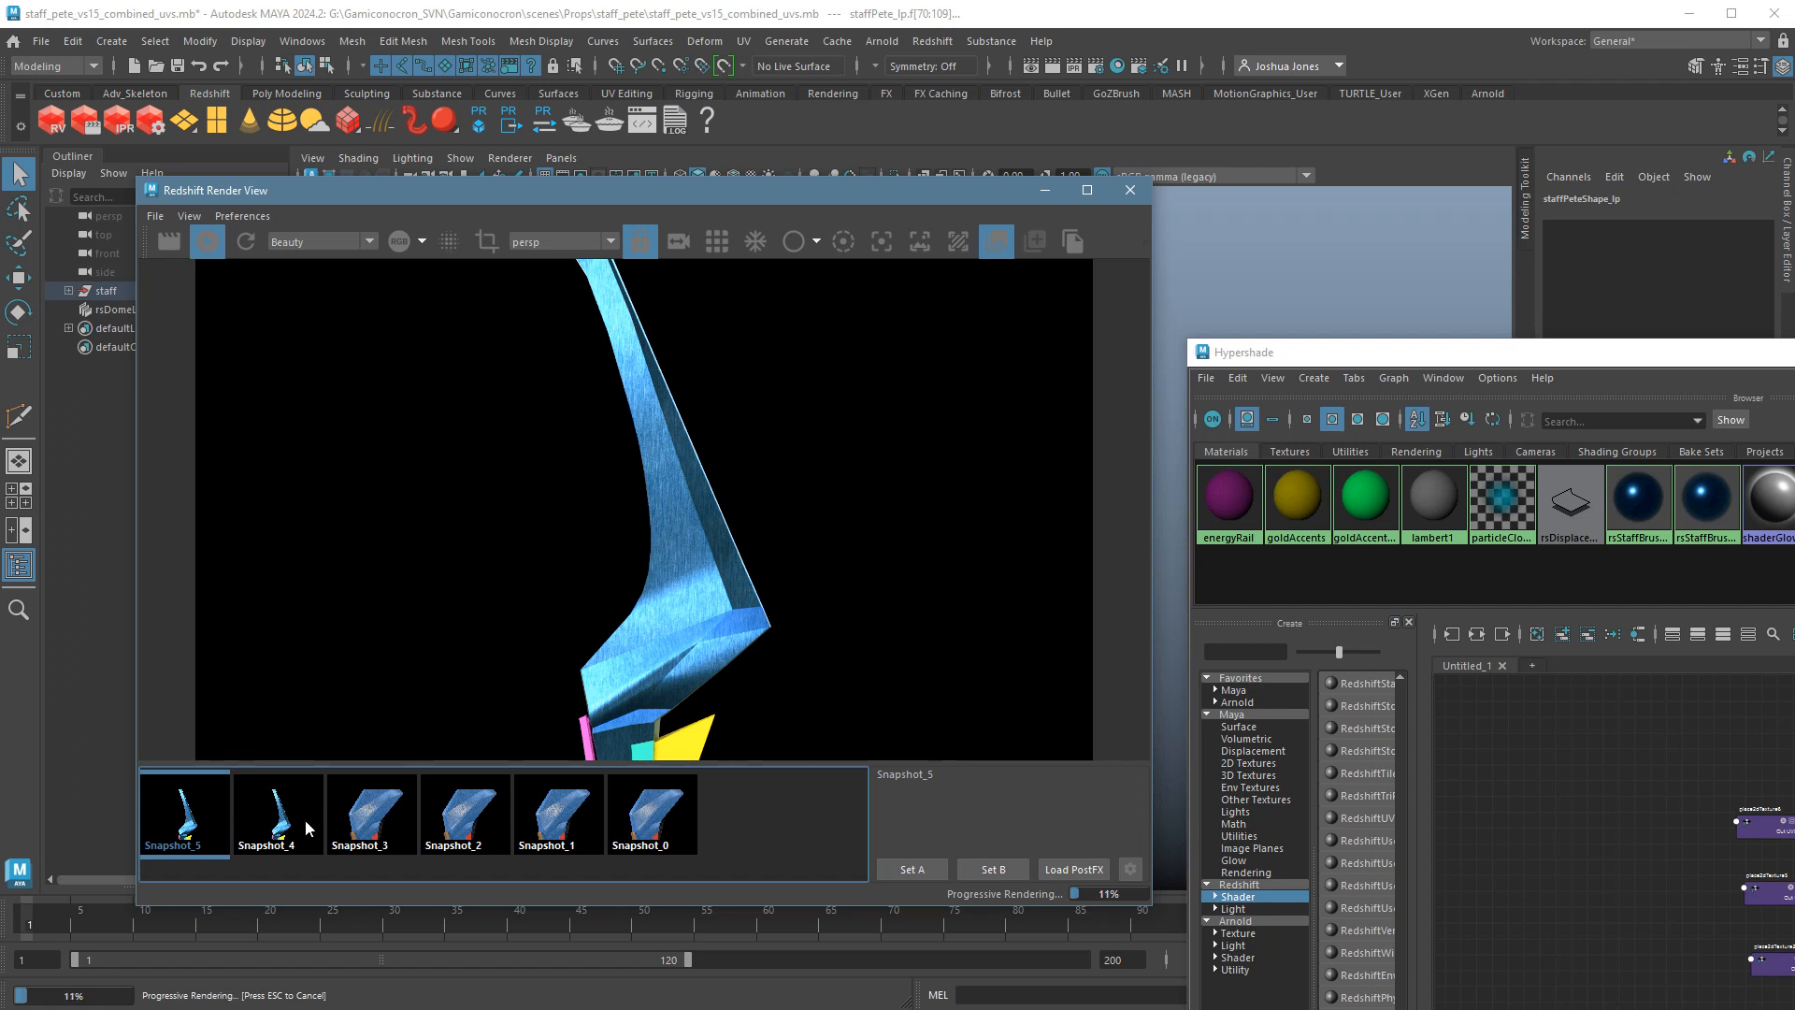
pyautogui.click(372, 823)
pyautogui.doubleClick(281, 827)
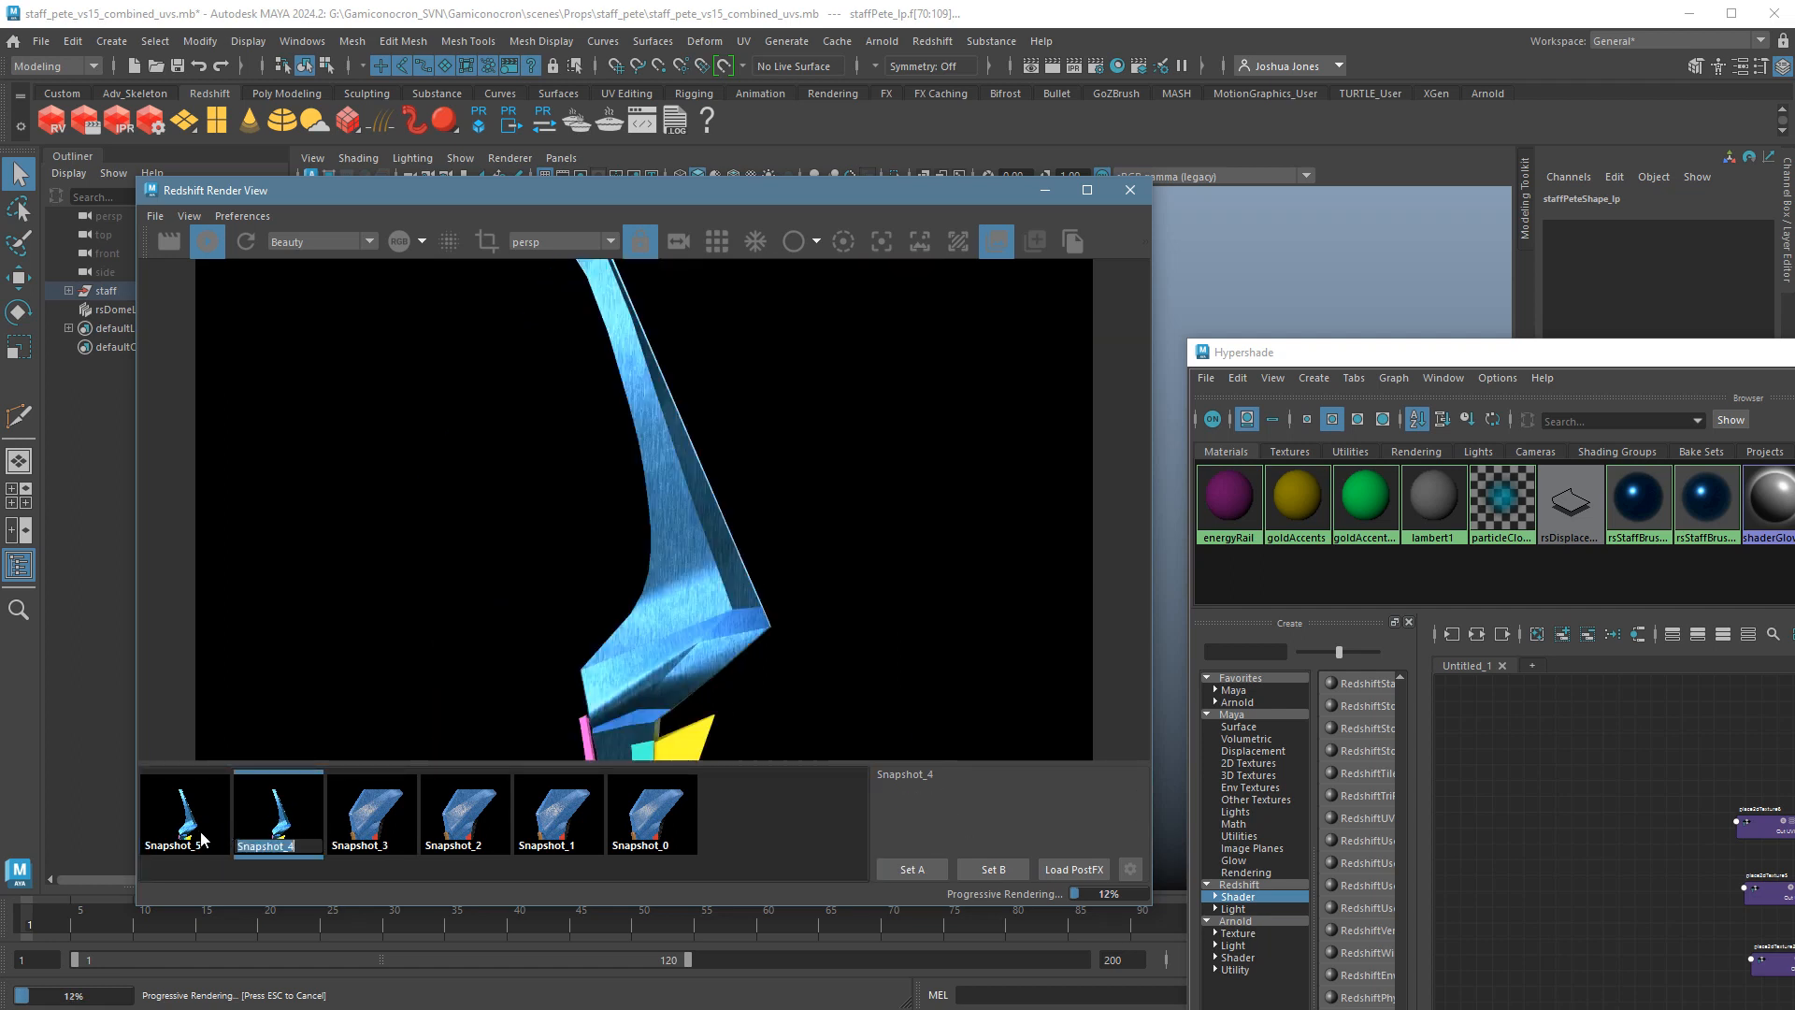
pyautogui.click(203, 835)
pyautogui.click(272, 828)
pyautogui.click(205, 827)
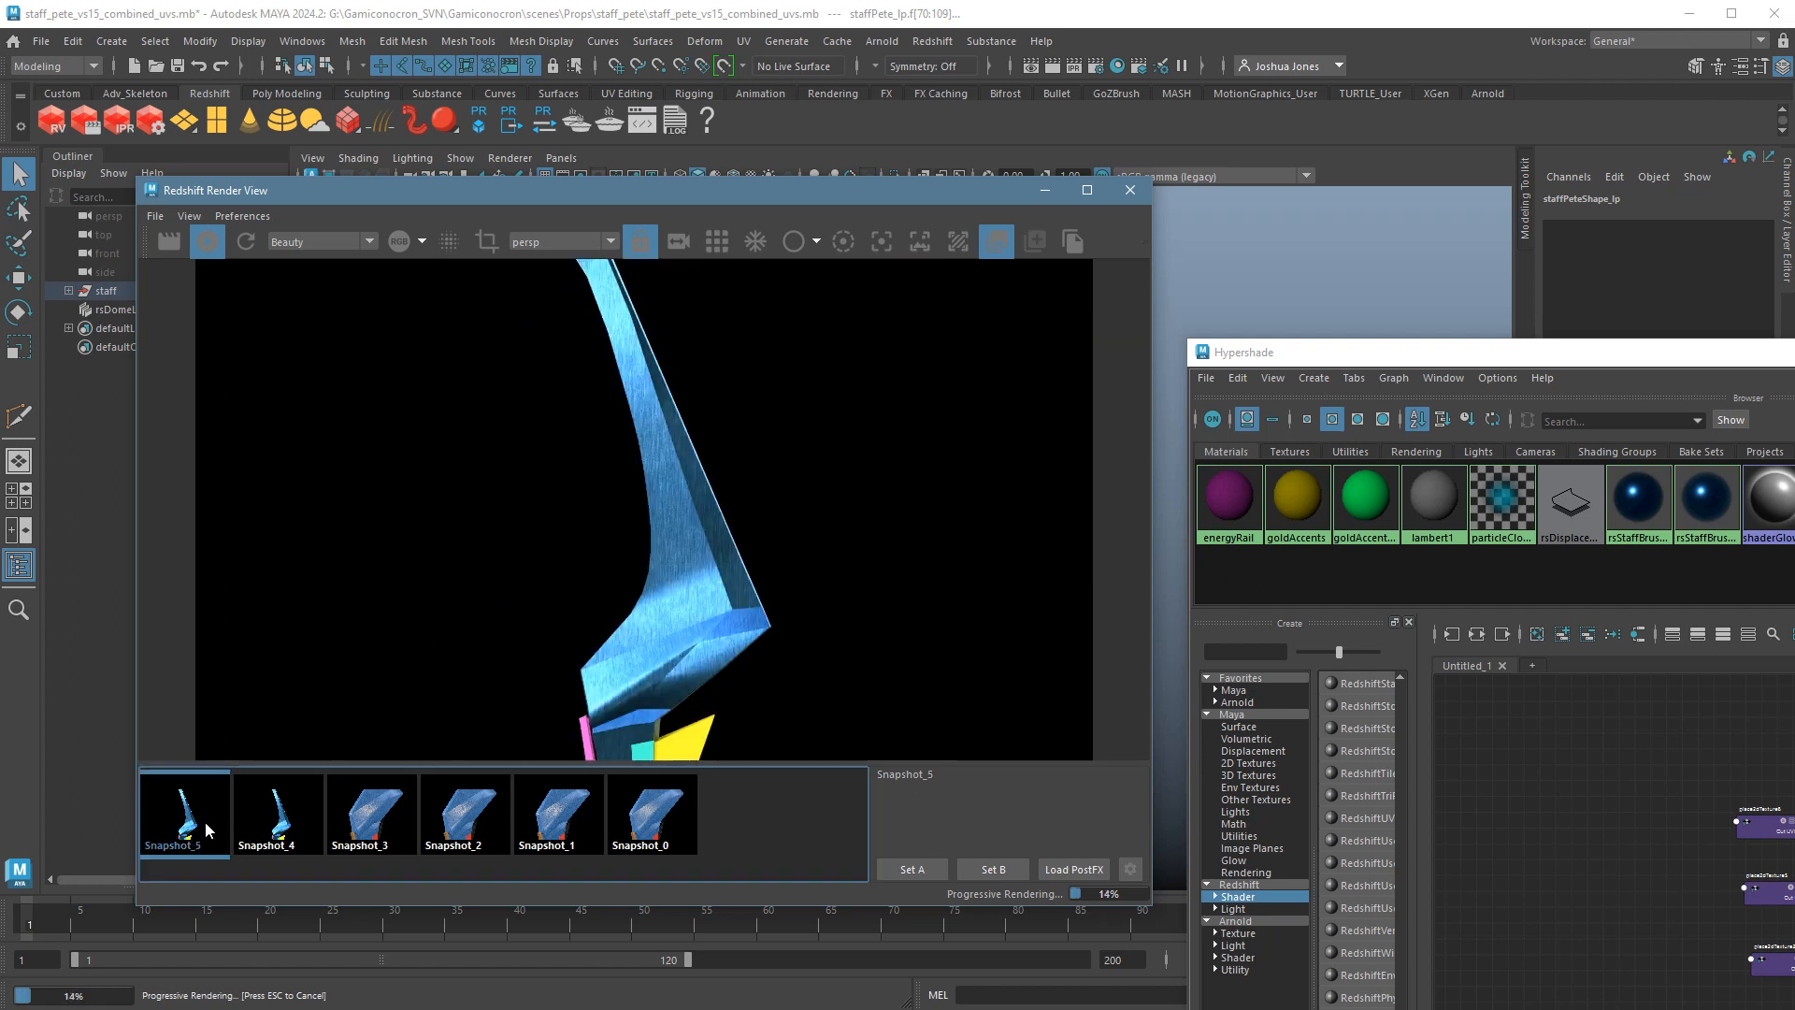
pyautogui.click(254, 816)
pyautogui.doubleClick(201, 822)
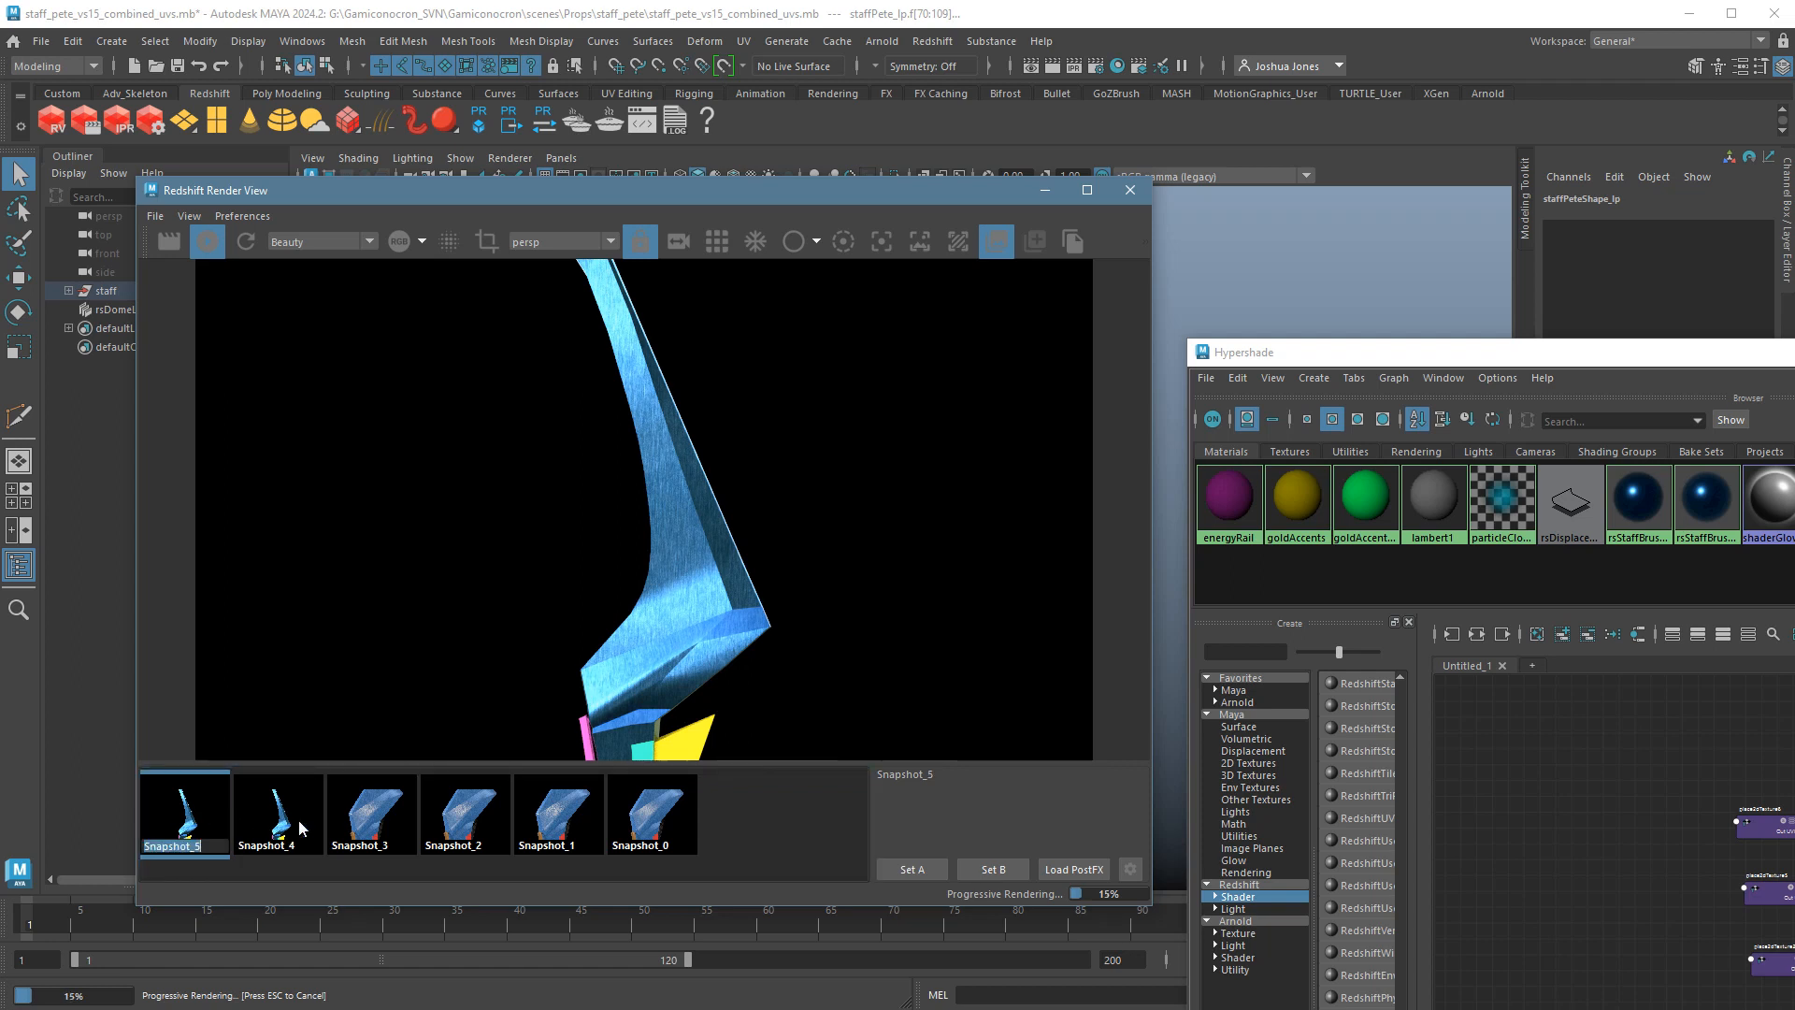
pyautogui.doubleClick(292, 823)
pyautogui.doubleClick(205, 815)
pyautogui.doubleClick(250, 807)
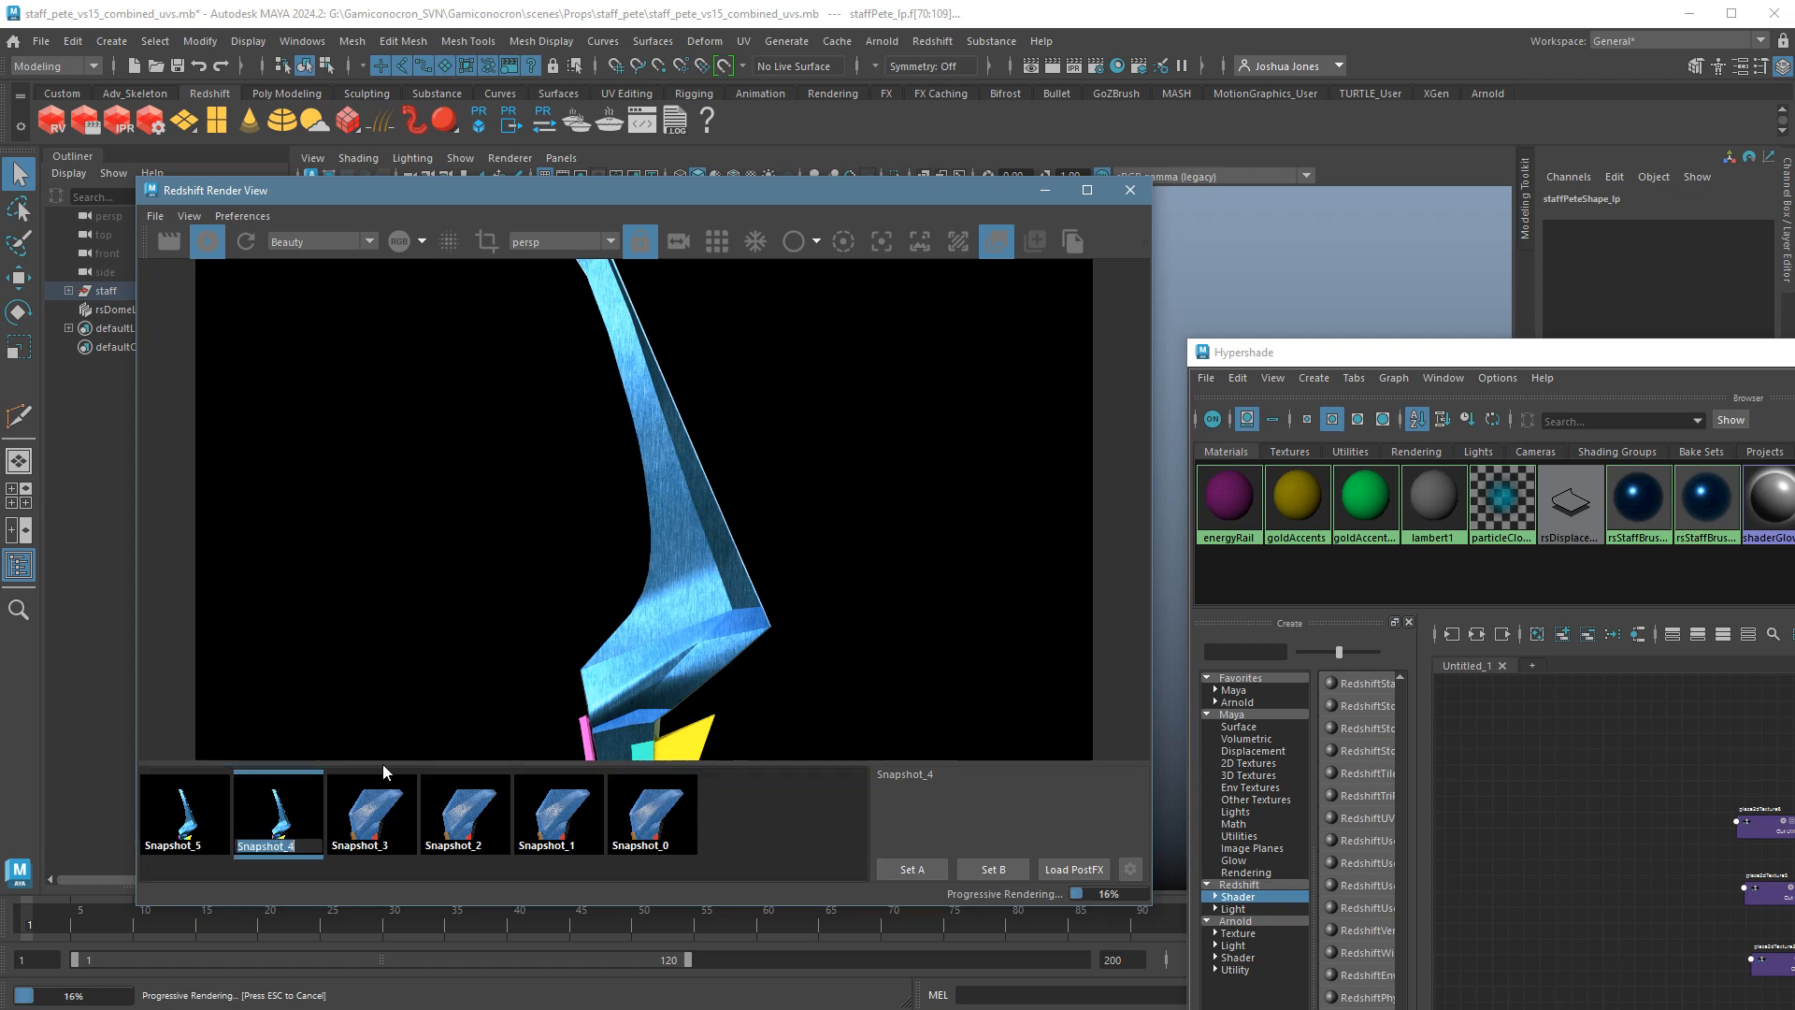
# Check the manual material's render against the automatic one again using Snapshot_5 and Snapshot_4.
pyautogui.doubleClick(189, 812)
pyautogui.doubleClick(279, 809)
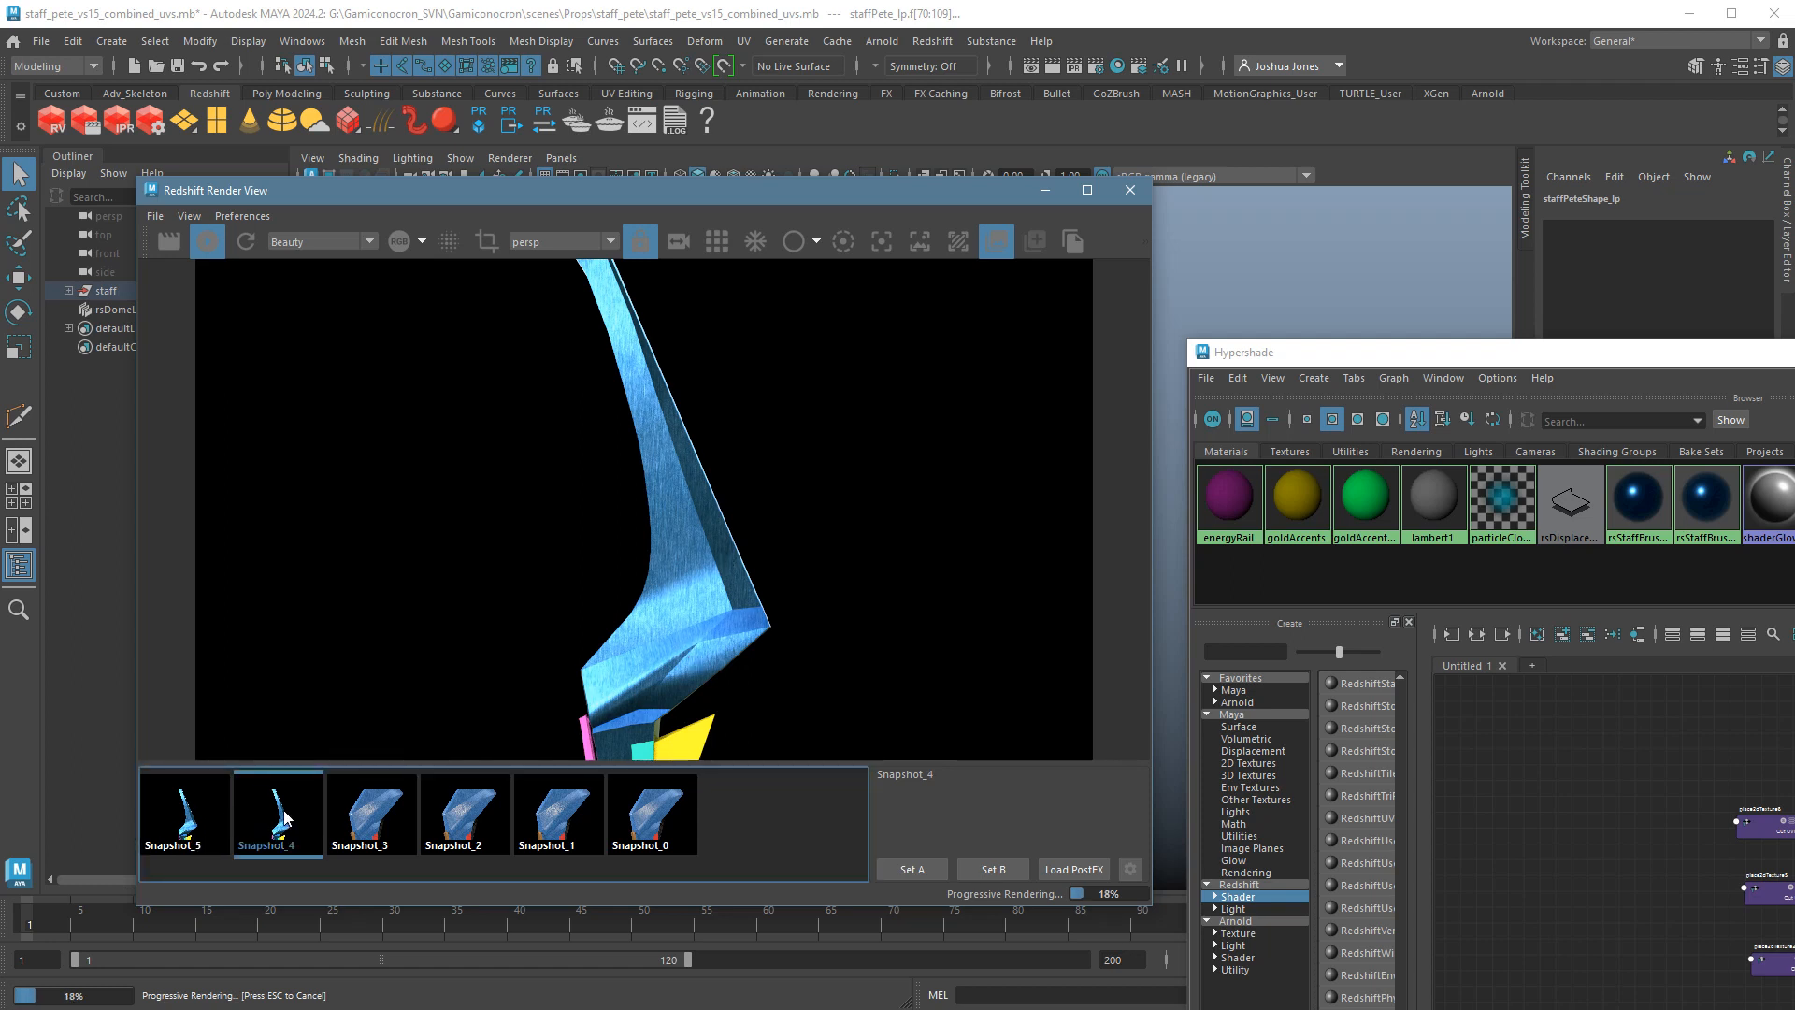
pyautogui.click(192, 825)
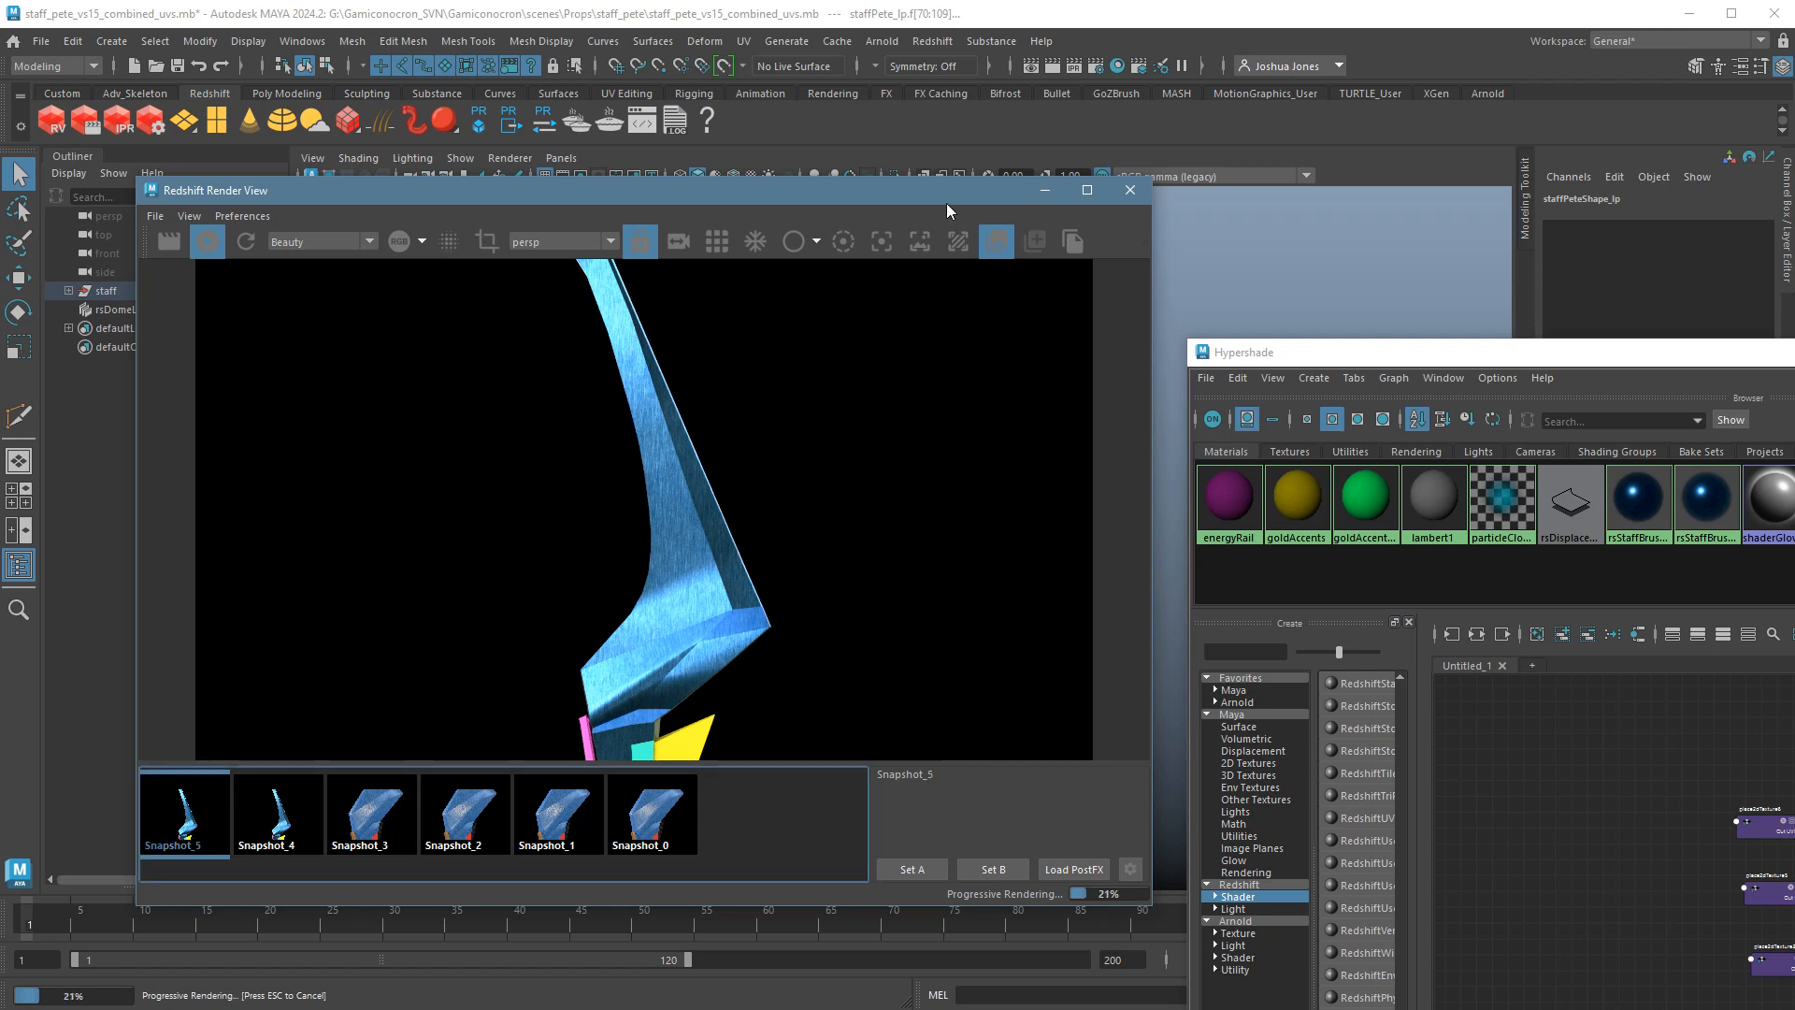
pyautogui.moveTo(943, 198)
pyautogui.mouseDown()
pyautogui.moveTo(931, 243)
pyautogui.moveTo(929, 229)
pyautogui.mouseUp()
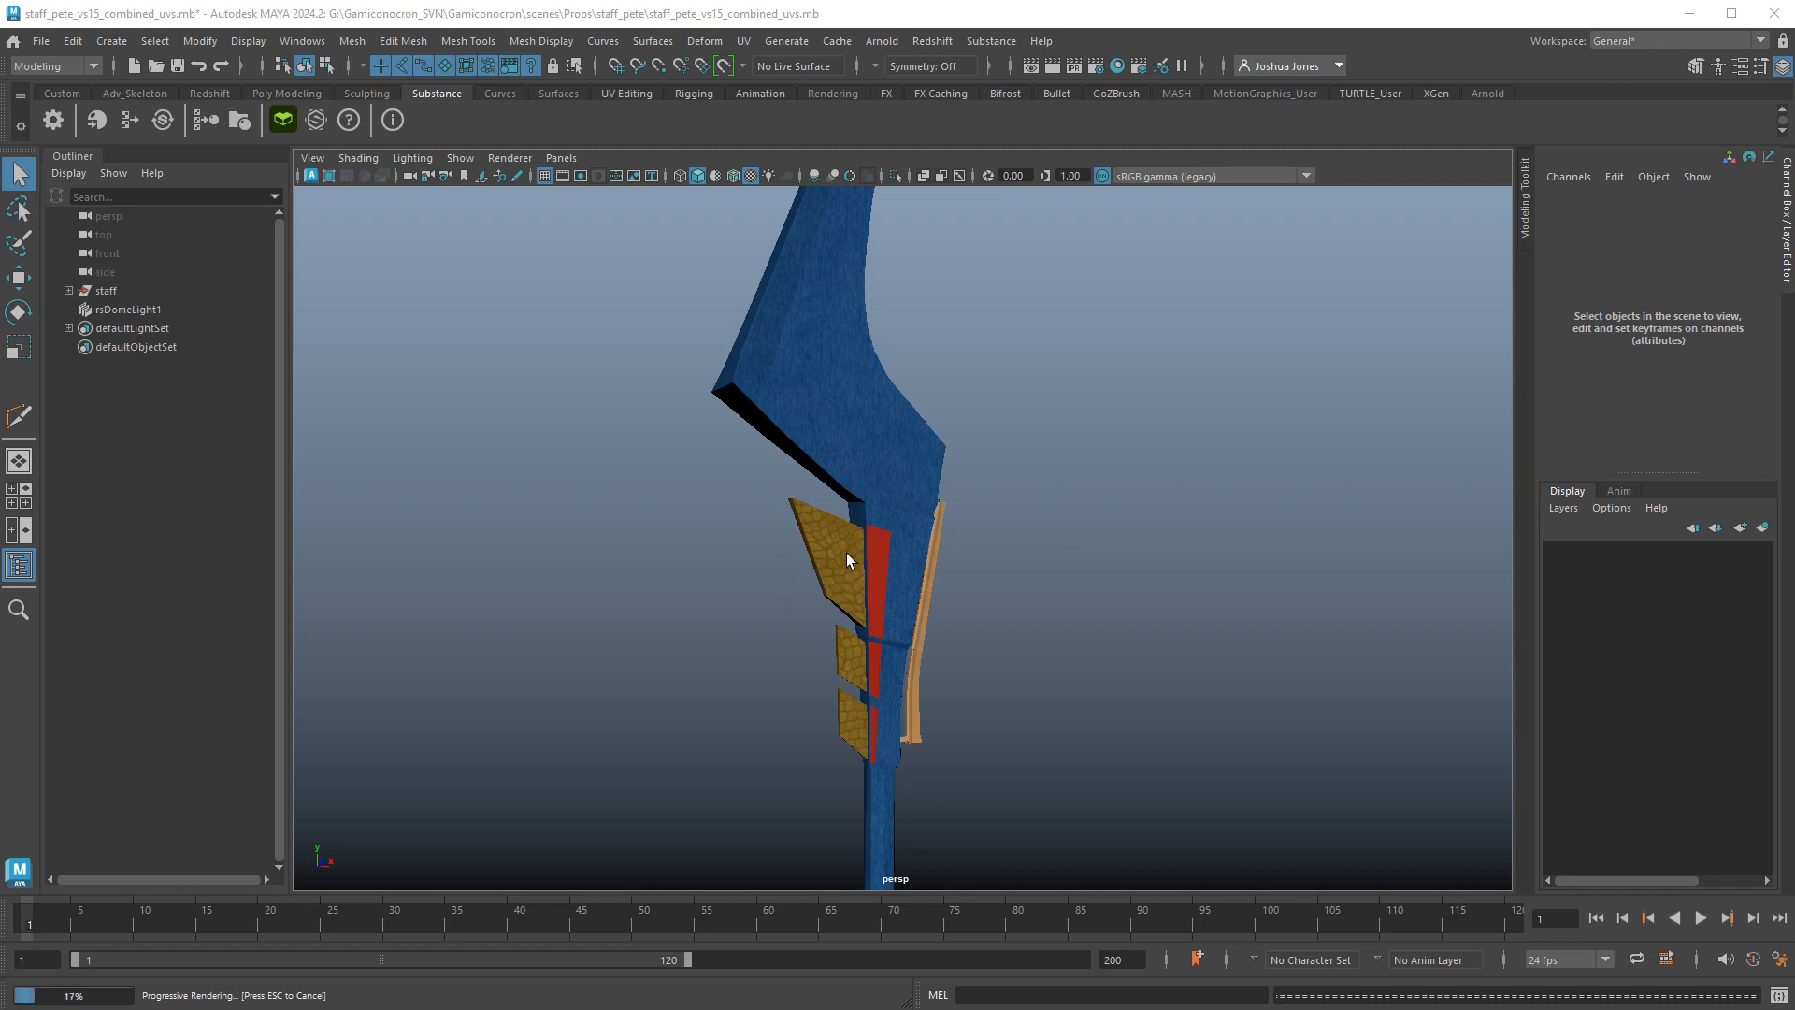
# Set the Redshift Render View beside the Substance 3D Painter window showing the staffPete_substance_vs02 project.
pyautogui.moveTo(0, 561); pyautogui.dragTo(563, 192)
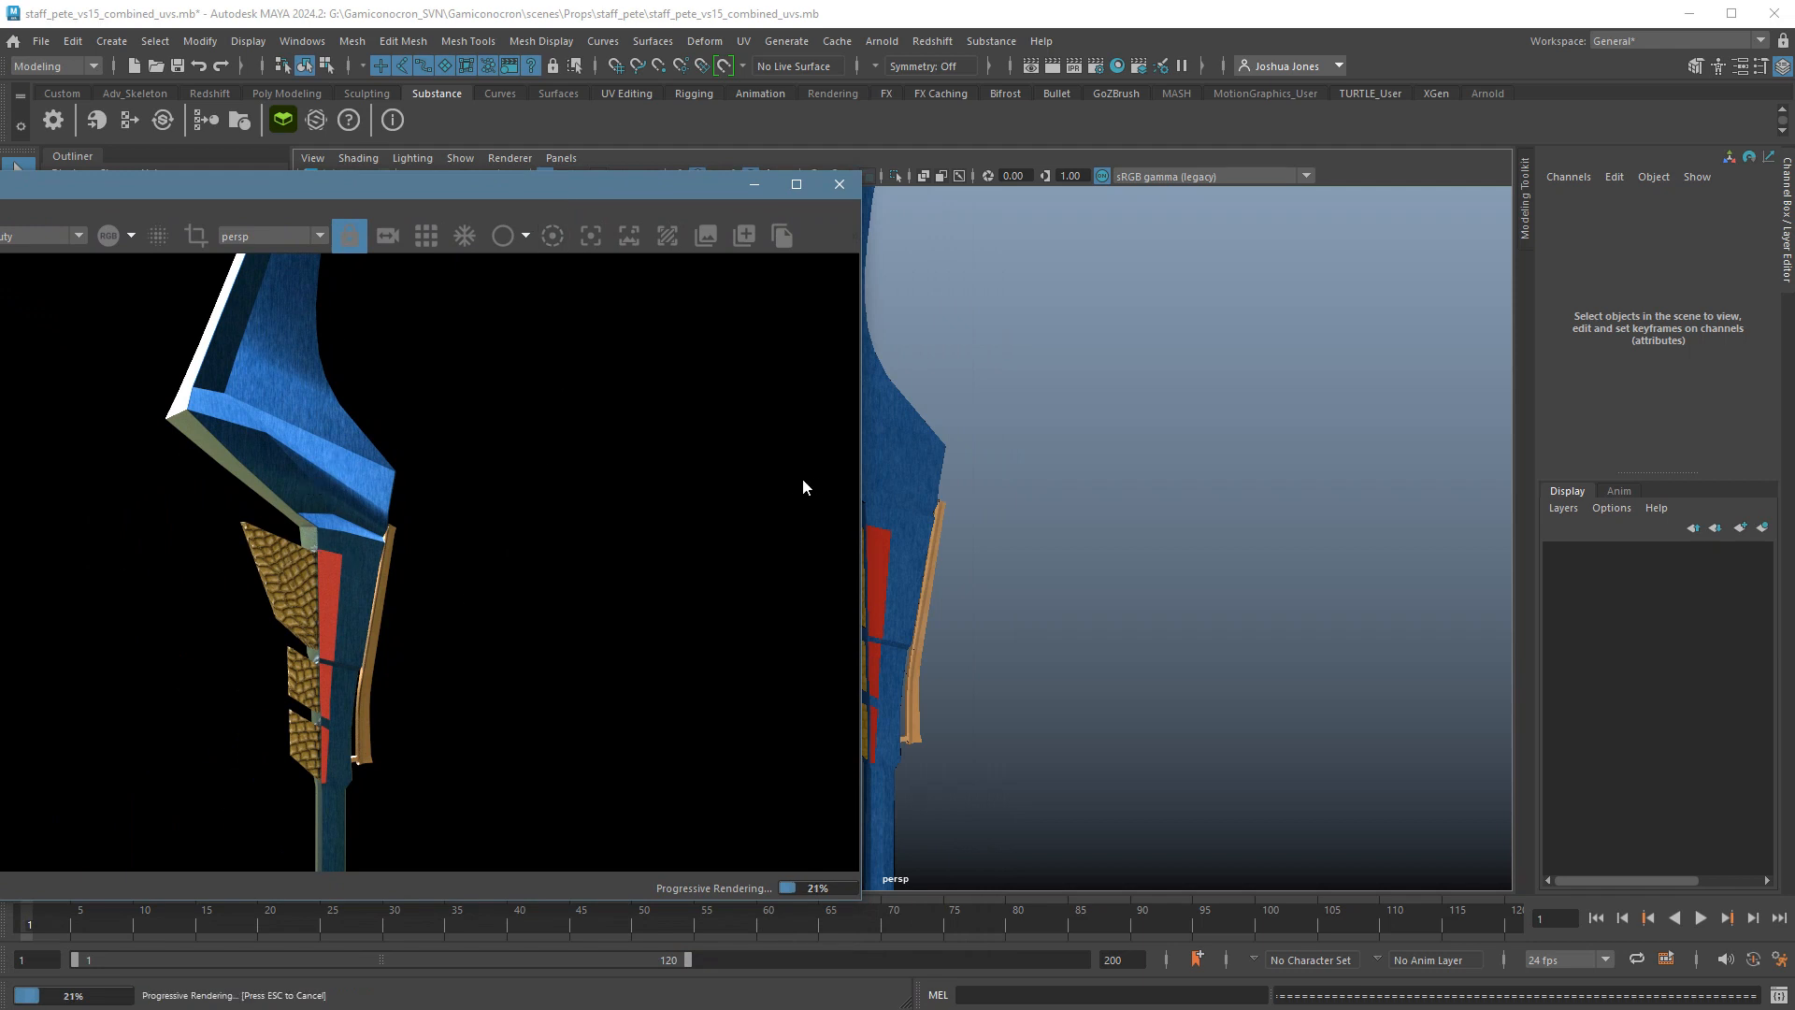
pyautogui.hotkey('alt', 'Tab')
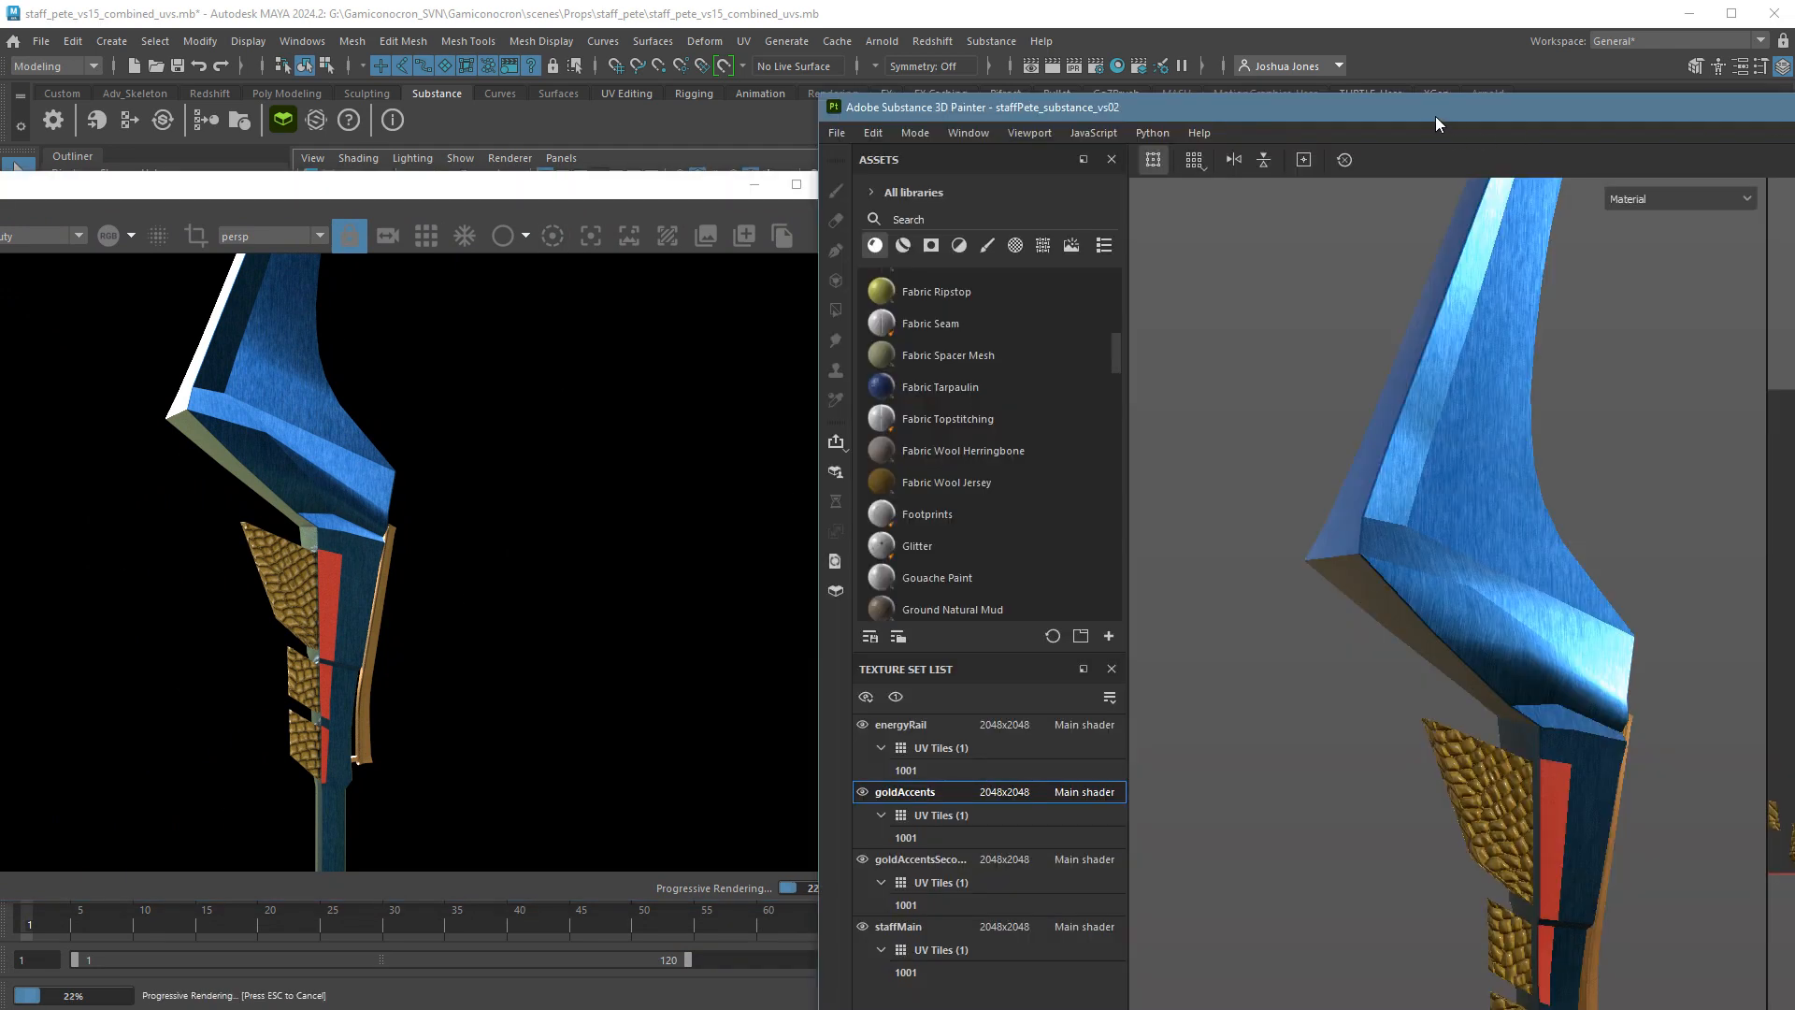
pyautogui.moveTo(1434, 115)
pyautogui.mouseDown()
pyautogui.moveTo(1261, 47)
pyautogui.moveTo(1264, 69)
pyautogui.mouseUp()
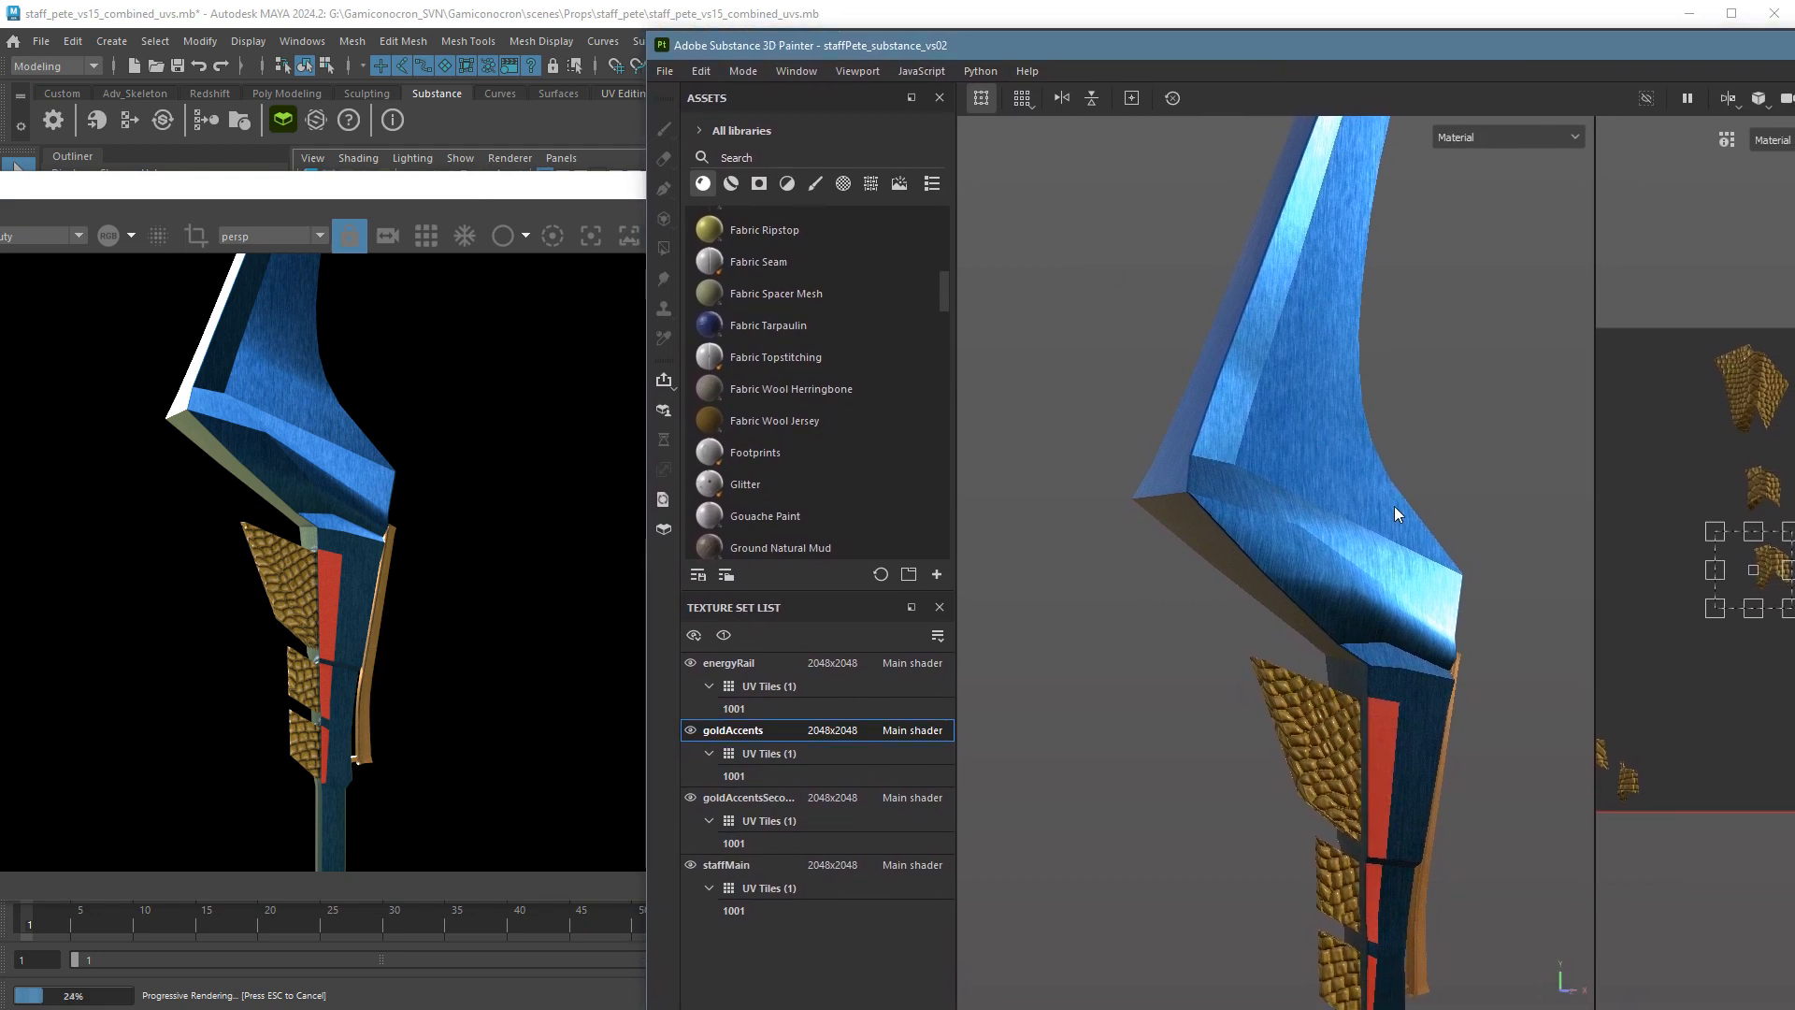
# Examine the gold accents and brushed blue metal of the staff up close in the Substance 3D Painter viewport.
pyautogui.moveTo(1448, 572)
pyautogui.keyDown('alt'); pyautogui.mouseDown()
pyautogui.moveTo(1400, 582)
pyautogui.moveTo(1198, 539)
pyautogui.mouseUp(); pyautogui.keyUp('alt')
pyautogui.keyDown('alt'); pyautogui.moveTo(1198, 539); pyautogui.dragTo(1191, 540, button='right'); pyautogui.keyUp('alt')
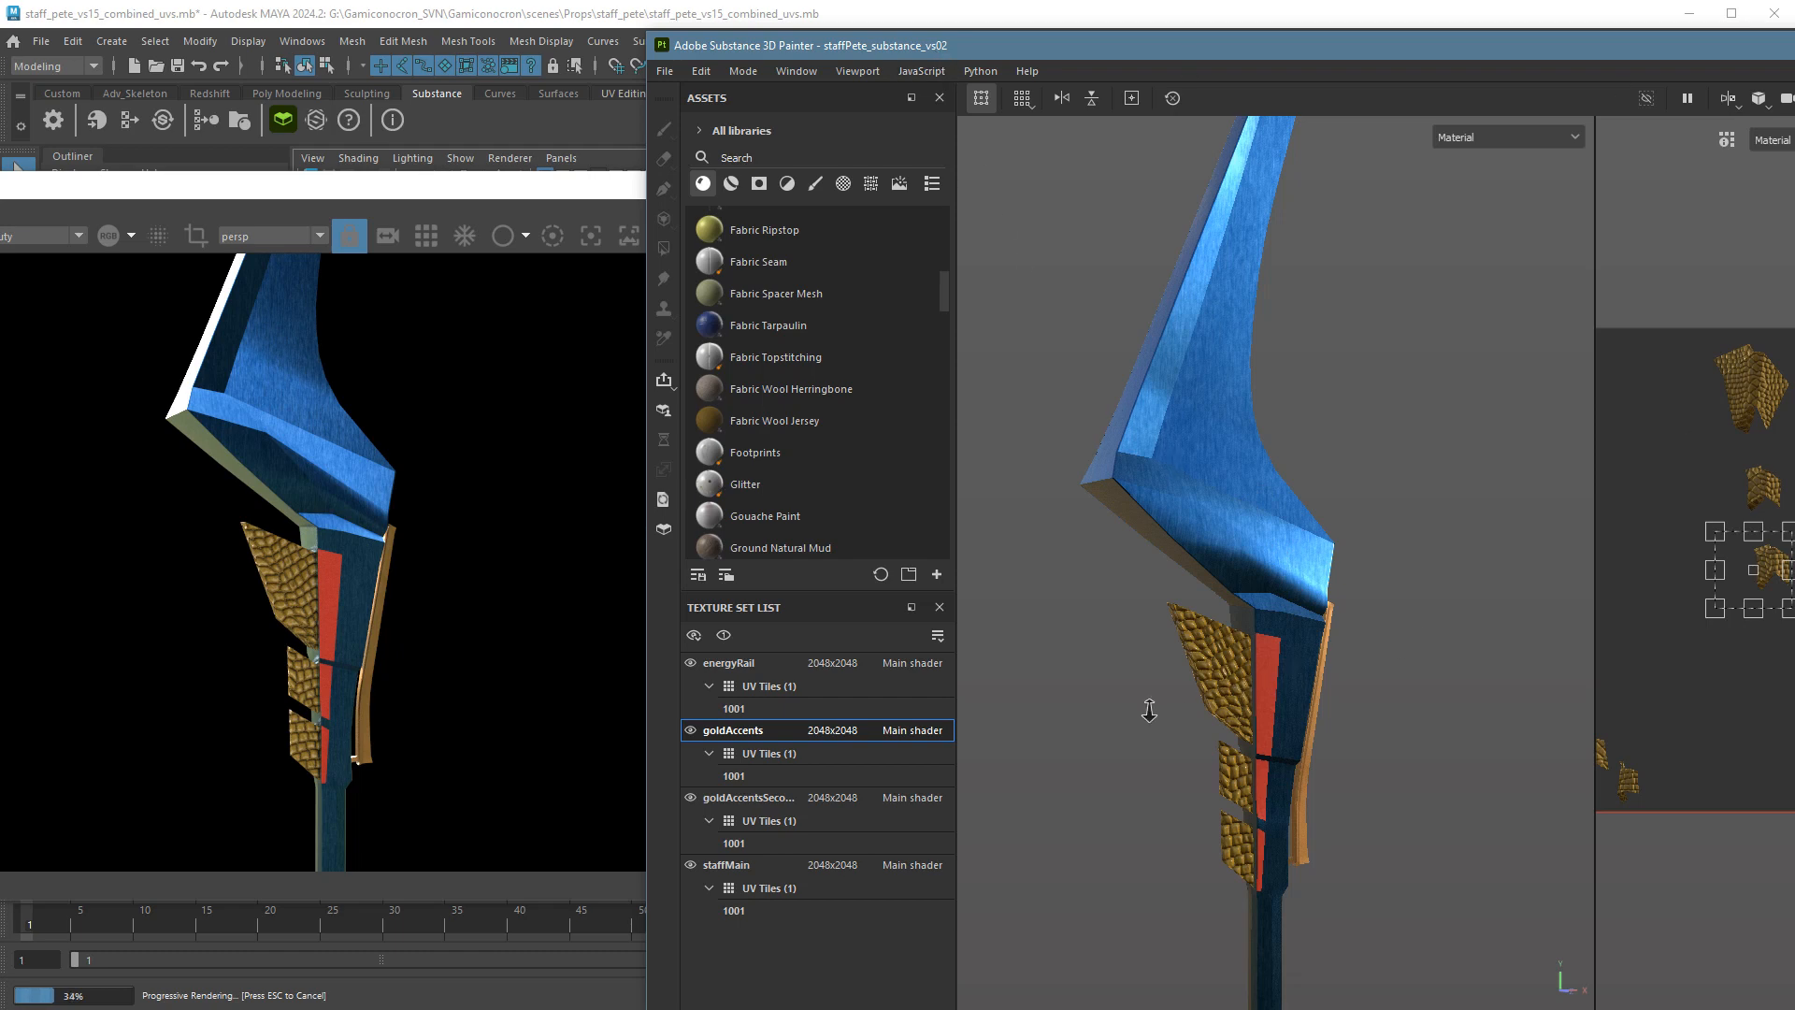
pyautogui.keyDown('alt'); pyautogui.moveTo(1149, 710); pyautogui.dragTo(1683, 739, button='right'); pyautogui.keyUp('alt')
pyautogui.keyDown('alt'); pyautogui.moveTo(1289, 766); pyautogui.dragTo(1288, 512, button='middle'); pyautogui.keyUp('alt')
pyautogui.keyDown('alt'); pyautogui.moveTo(1288, 513); pyautogui.dragTo(1276, 675, button='right'); pyautogui.keyUp('alt')
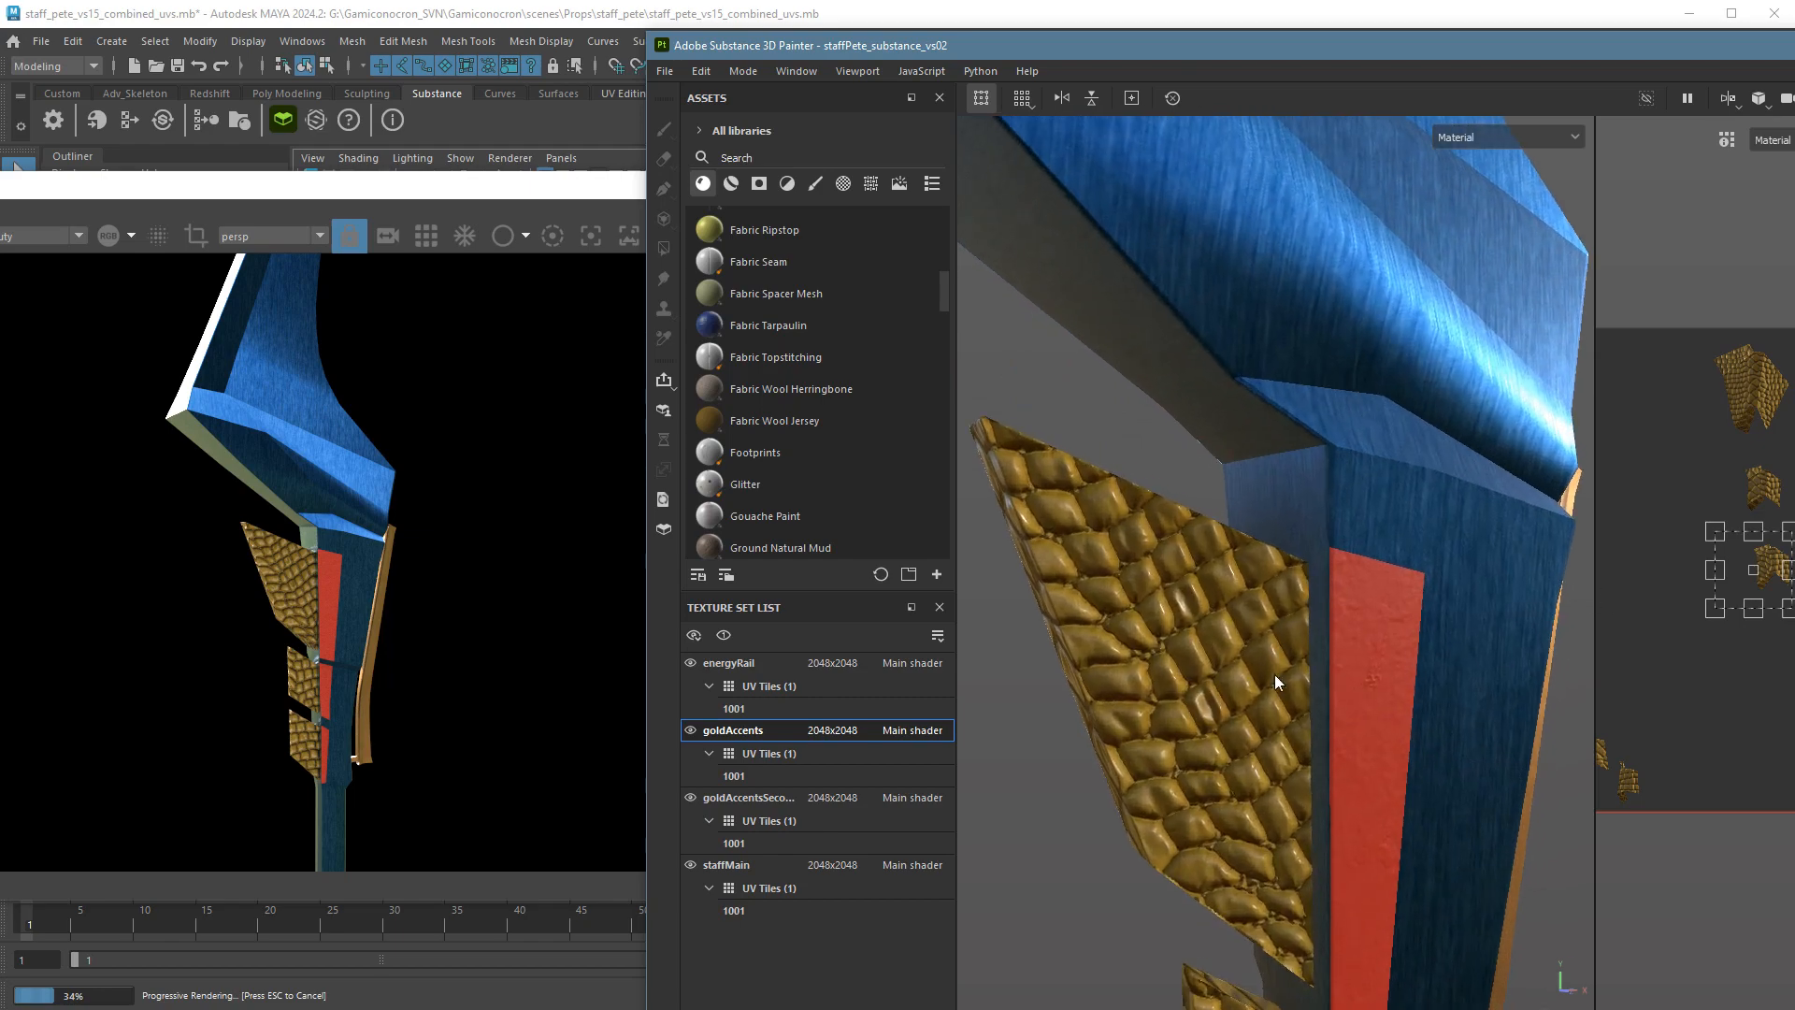
pyautogui.keyDown('alt'); pyautogui.moveTo(1275, 675); pyautogui.dragTo(1090, 694); pyautogui.keyUp('alt')
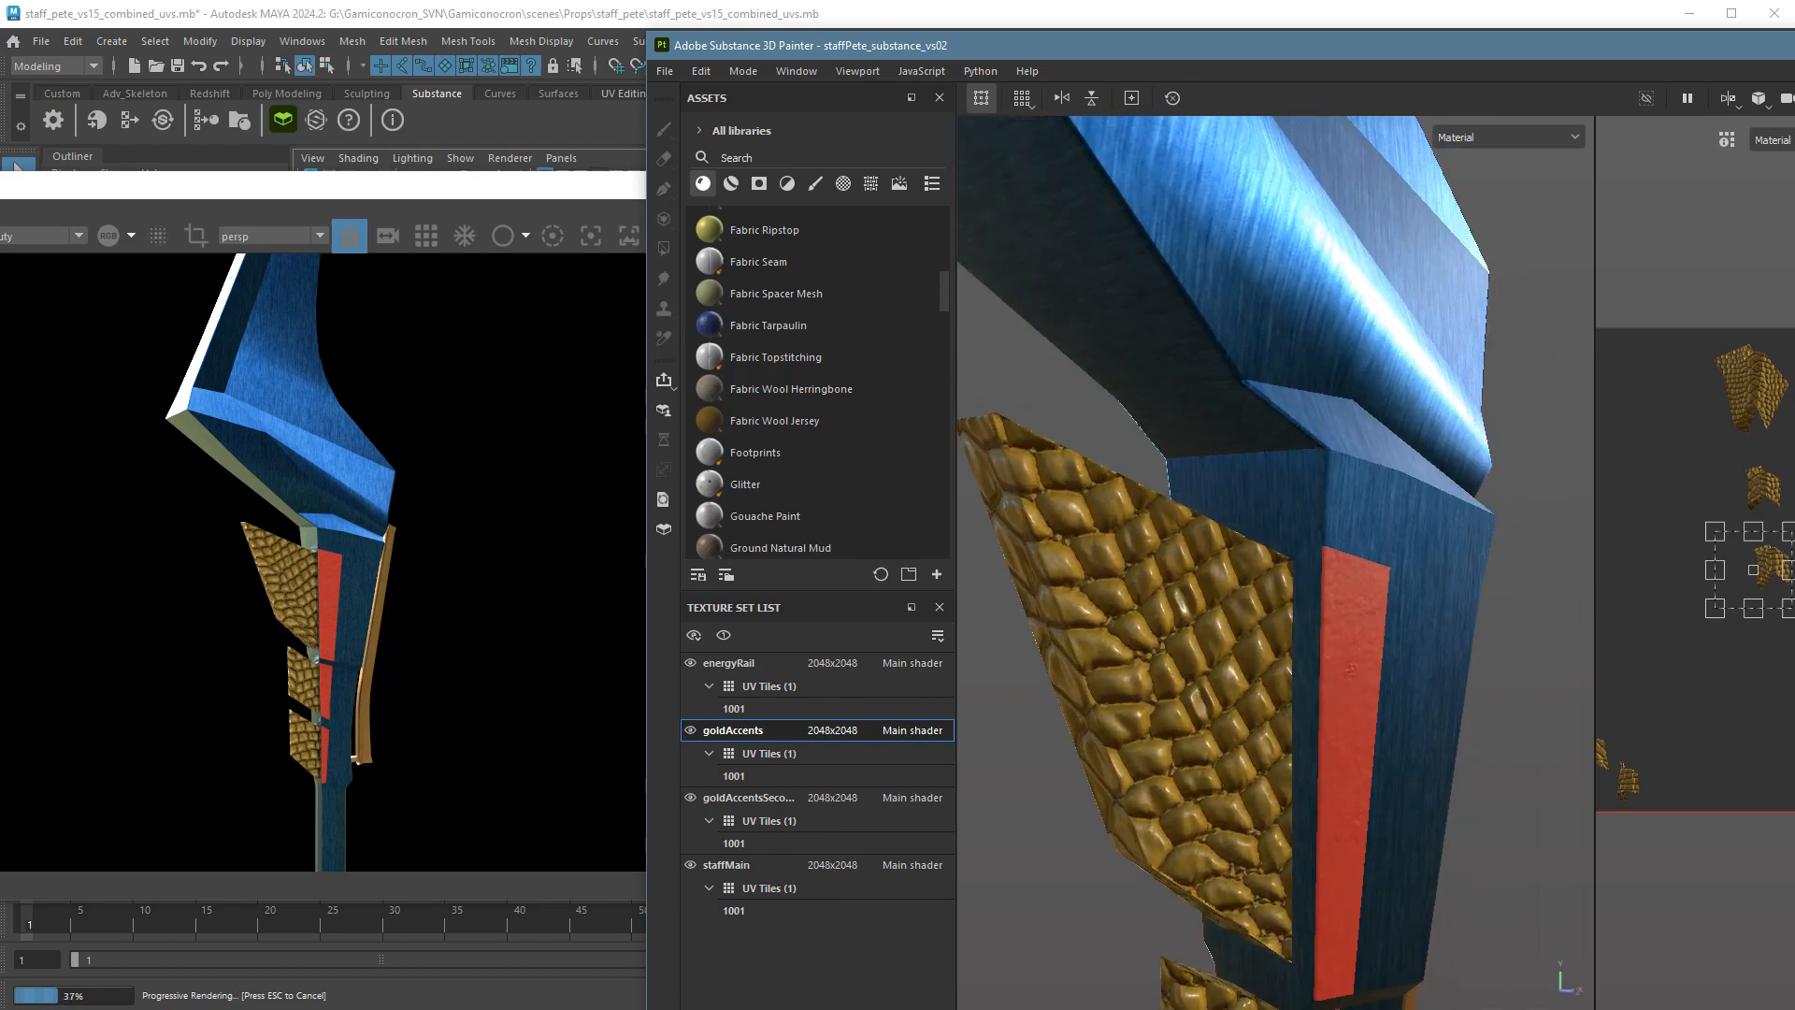
# Switch back to Maya and examine the Redshift render of the gold accents and surrounding metal from several angles.
pyautogui.moveTo(942, 45)
pyautogui.mouseDown()
pyautogui.moveTo(1429, 584)
pyautogui.moveTo(1794, 654)
pyautogui.mouseUp()
pyautogui.keyDown('alt'); pyautogui.moveTo(935, 658); pyautogui.dragTo(1467, 679, button='right'); pyautogui.keyUp('alt')
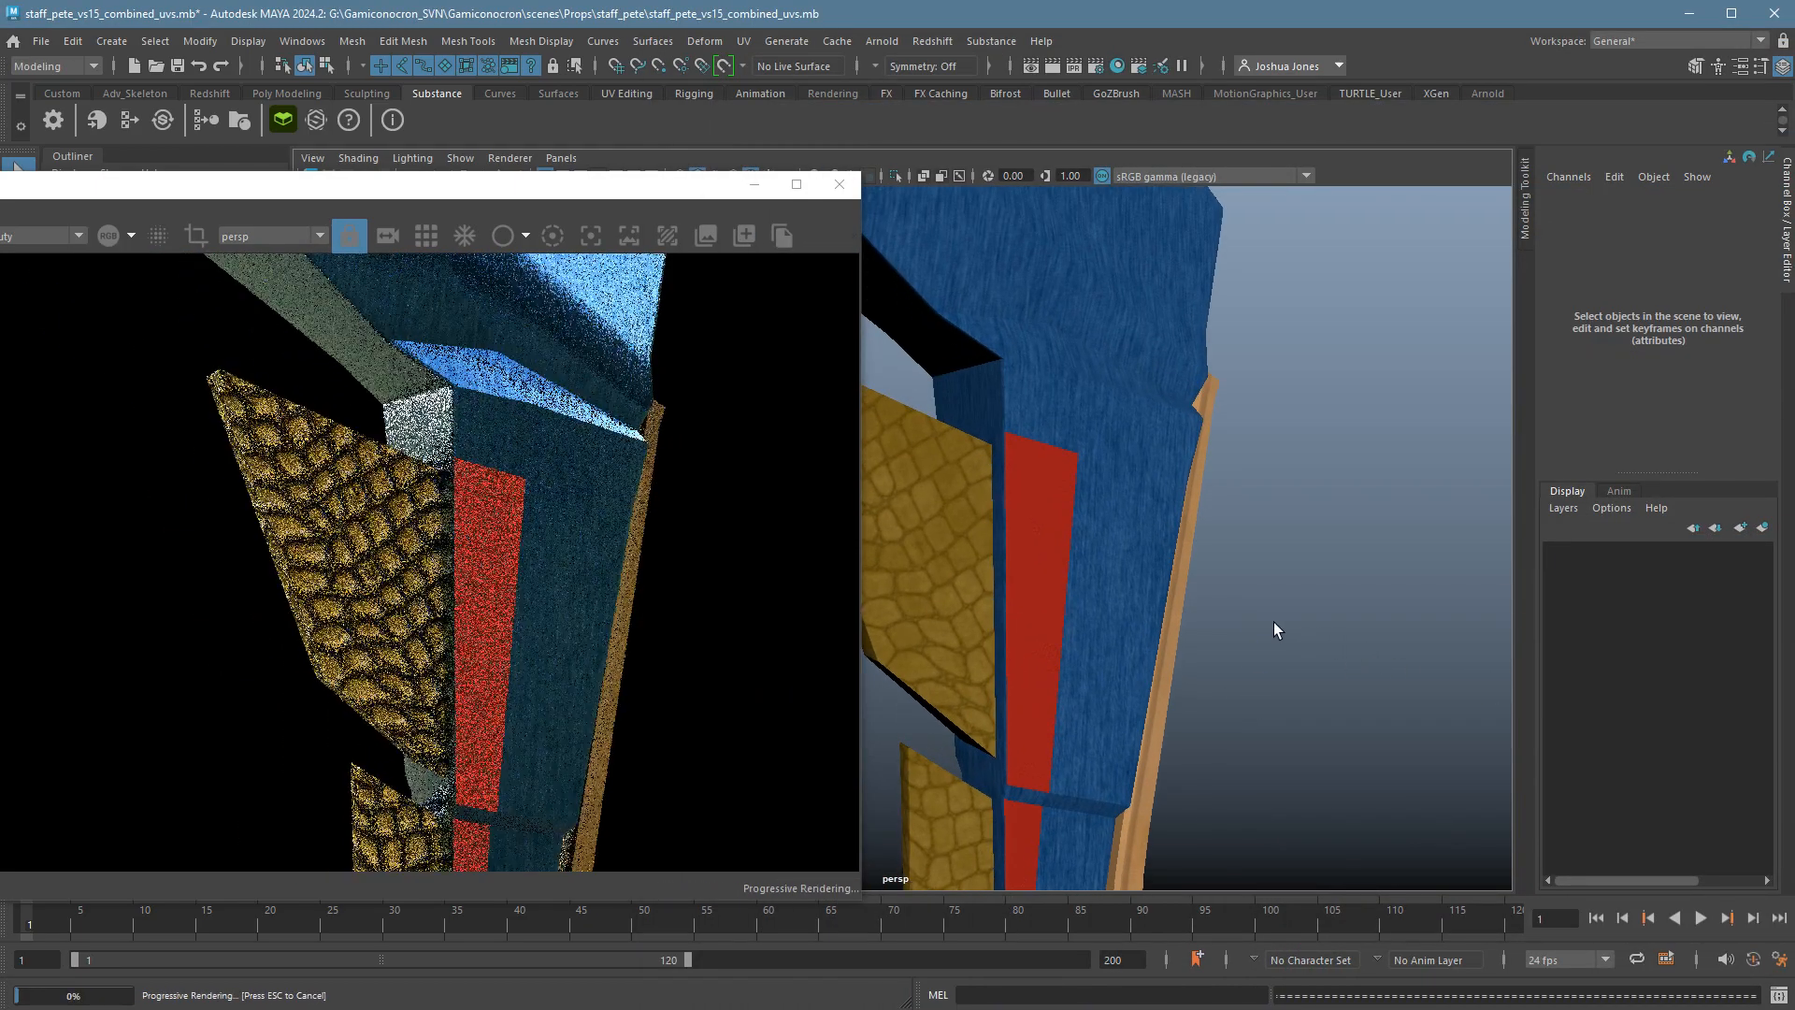
pyautogui.keyDown('alt'); pyautogui.moveTo(1274, 621); pyautogui.dragTo(1324, 629, button='right'); pyautogui.keyUp('alt')
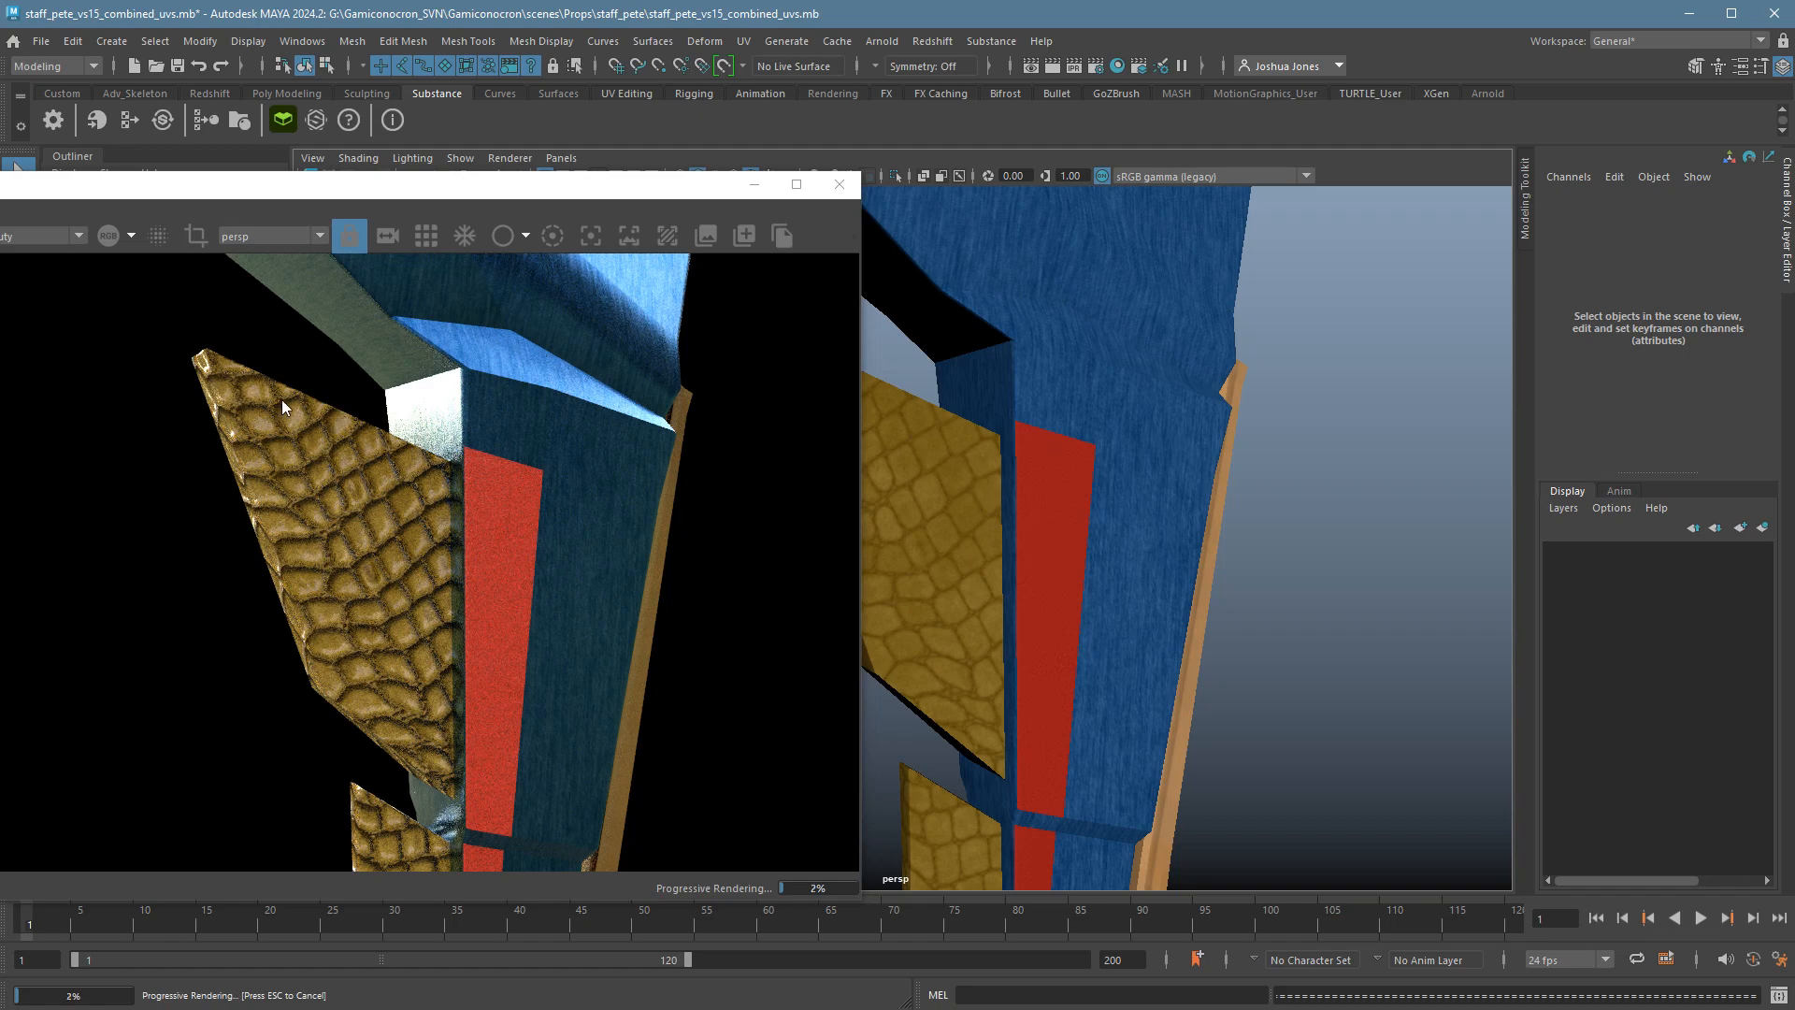
pyautogui.keyDown('alt'); pyautogui.moveTo(1074, 626); pyautogui.dragTo(1122, 639); pyautogui.keyUp('alt')
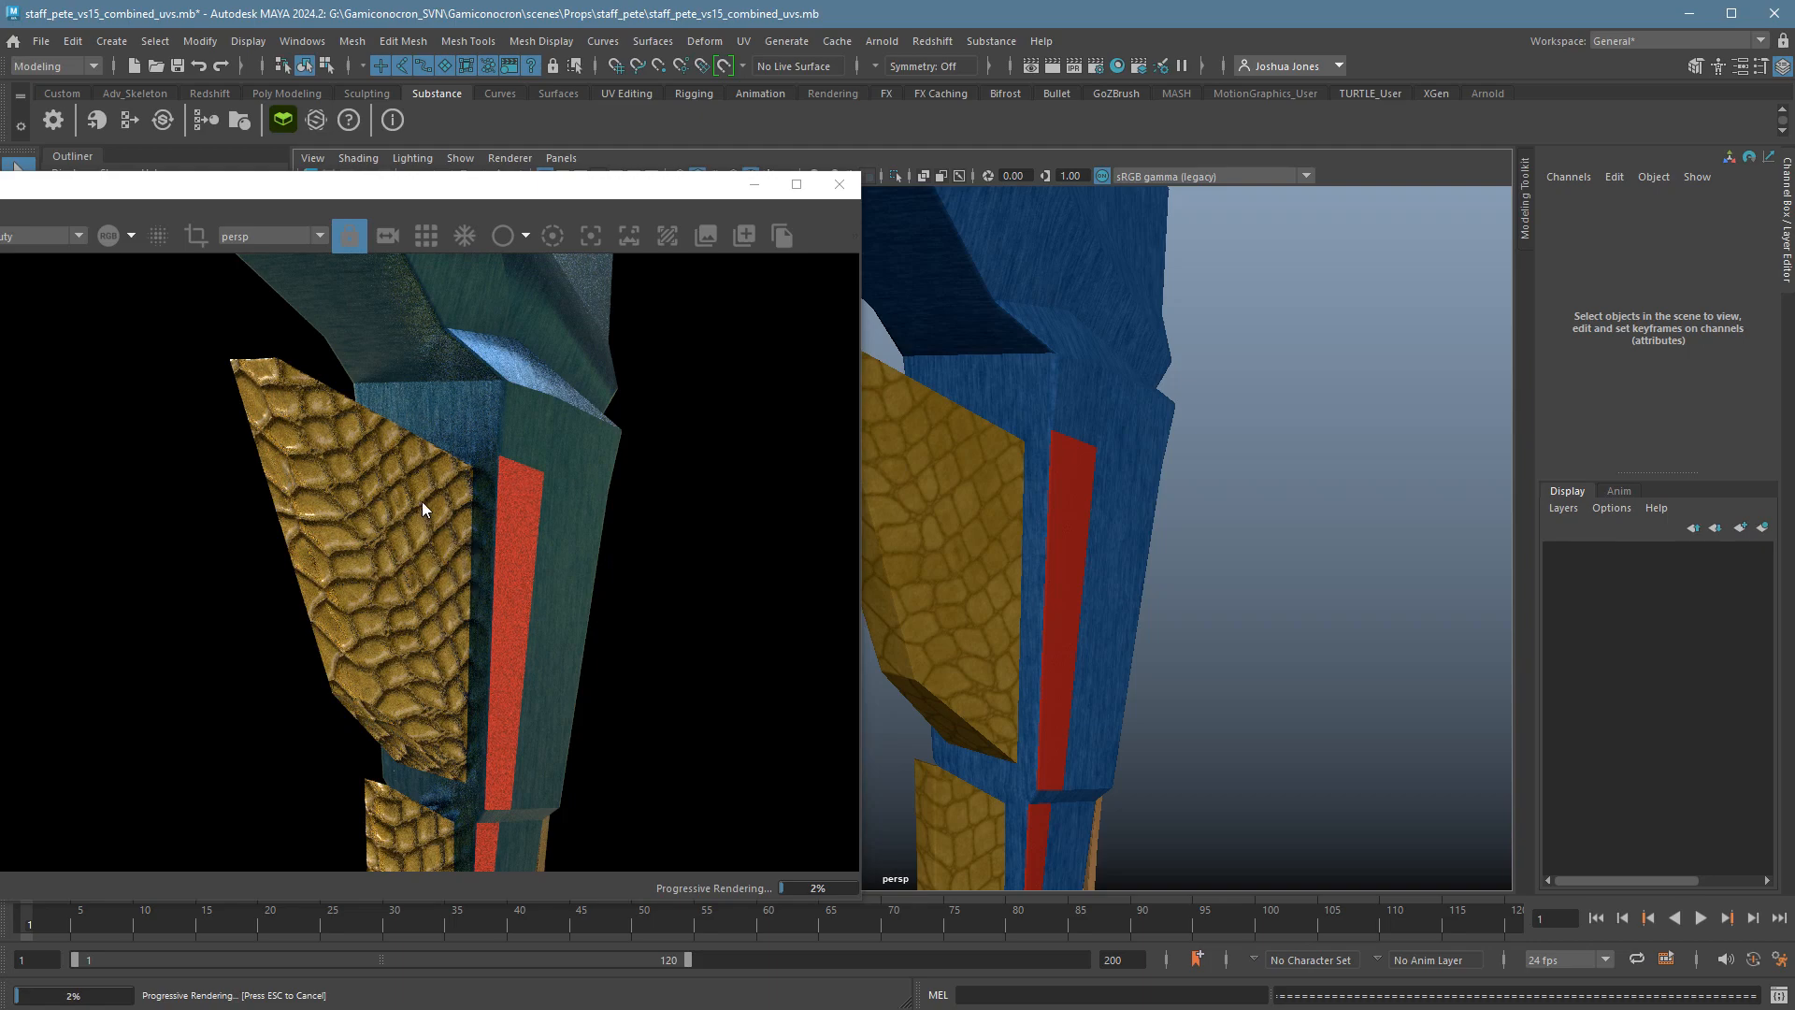
pyautogui.keyDown('alt'); pyautogui.moveTo(1025, 536); pyautogui.dragTo(997, 582); pyautogui.keyUp('alt')
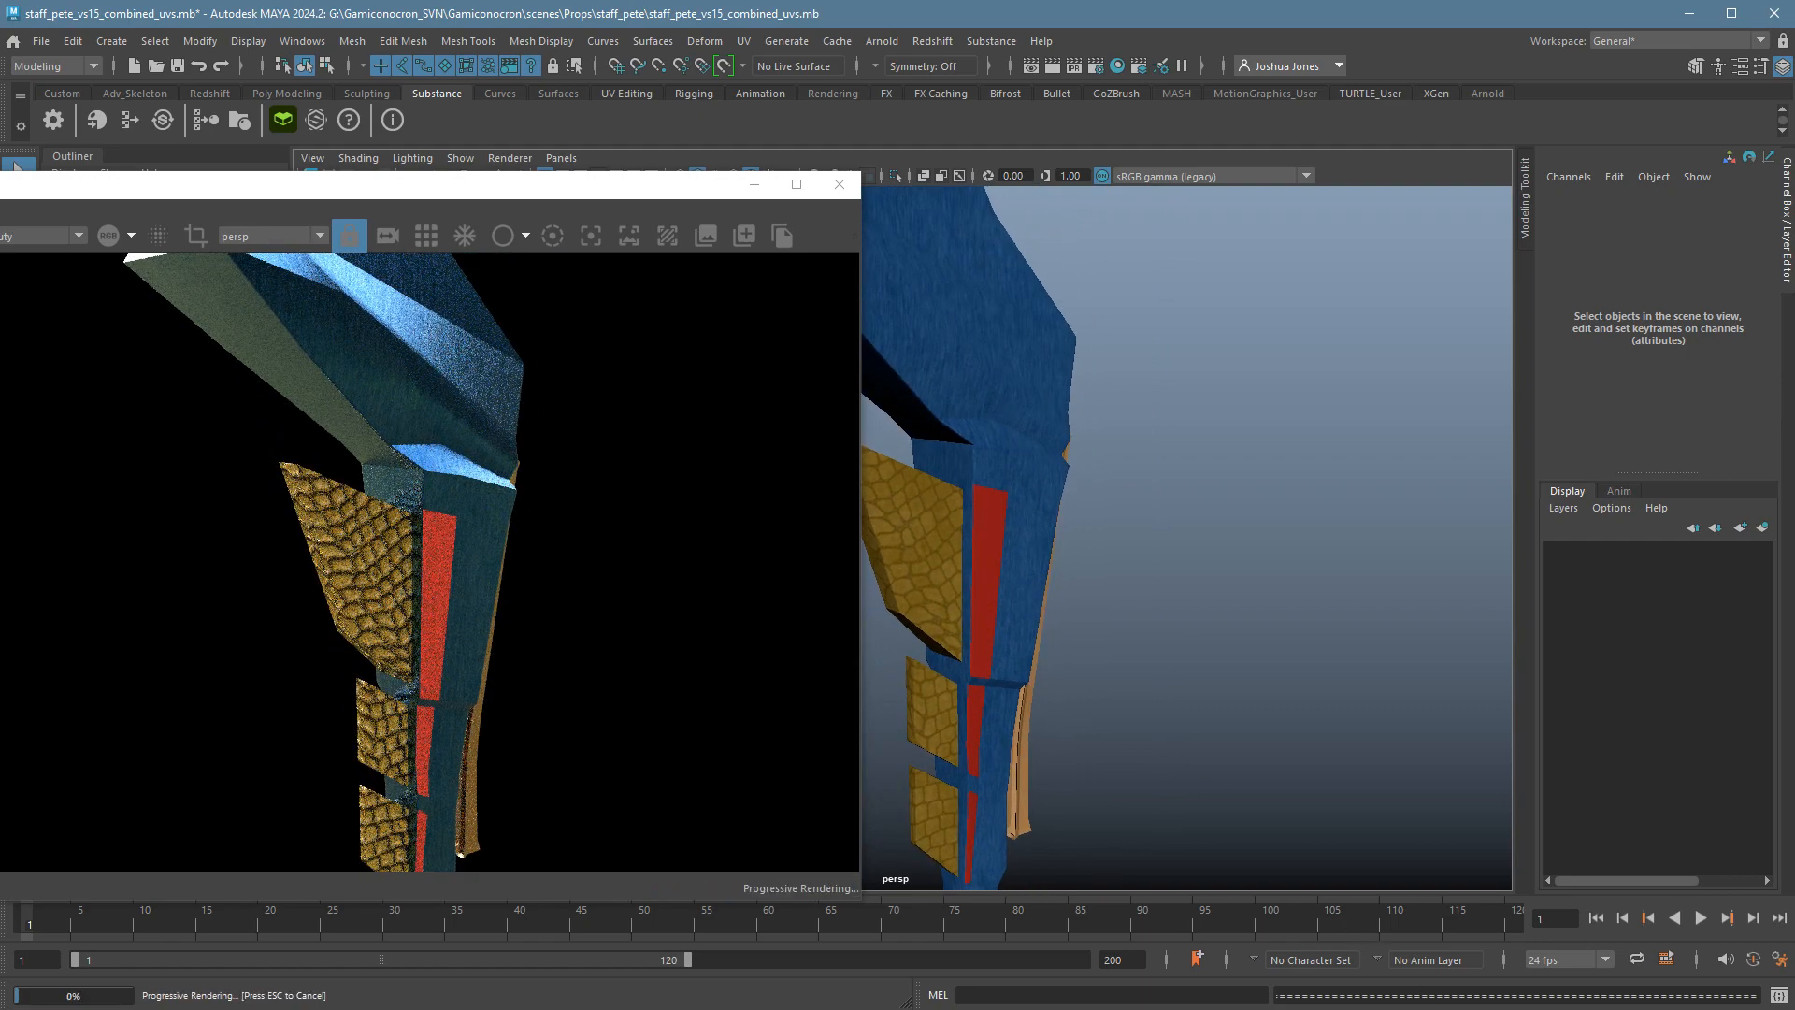
pyautogui.moveTo(1169, 1009)
pyautogui.mouseDown()
pyautogui.moveTo(833, 115)
pyautogui.moveTo(838, 30)
pyautogui.moveTo(1596, 994)
pyautogui.mouseUp()
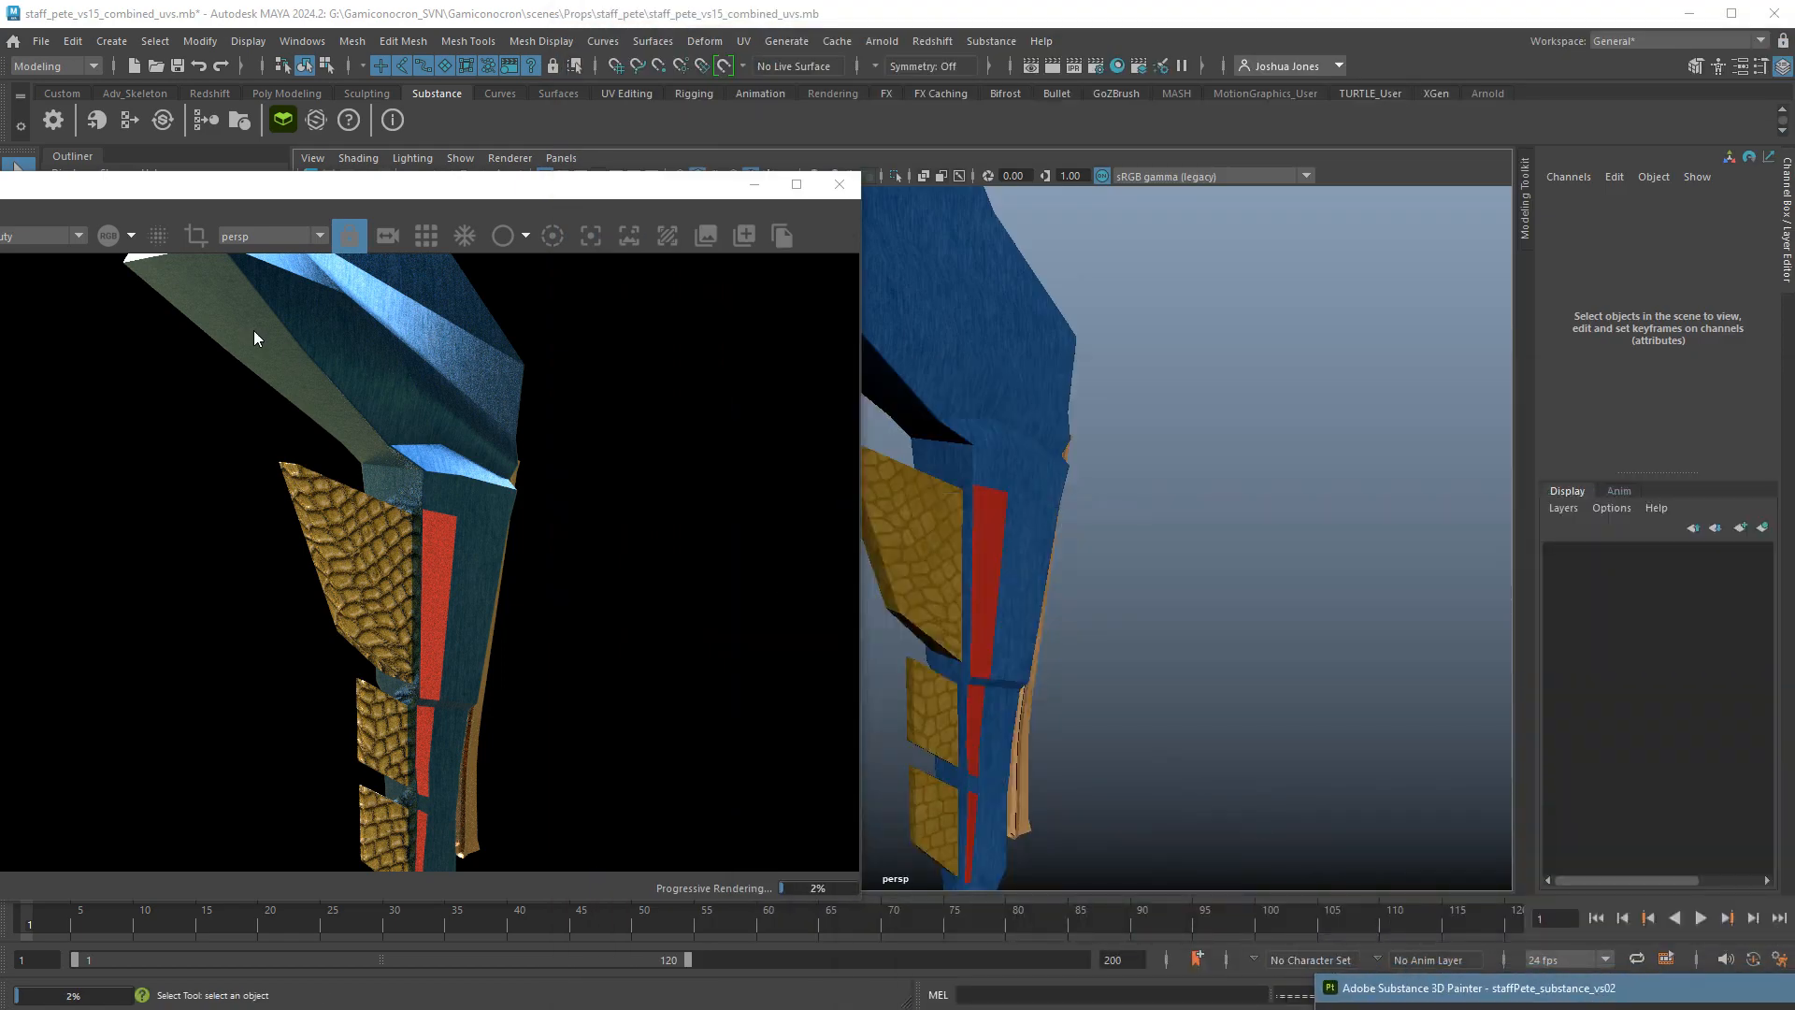
pyautogui.moveTo(312, 198); pyautogui.dragTo(543, 234)
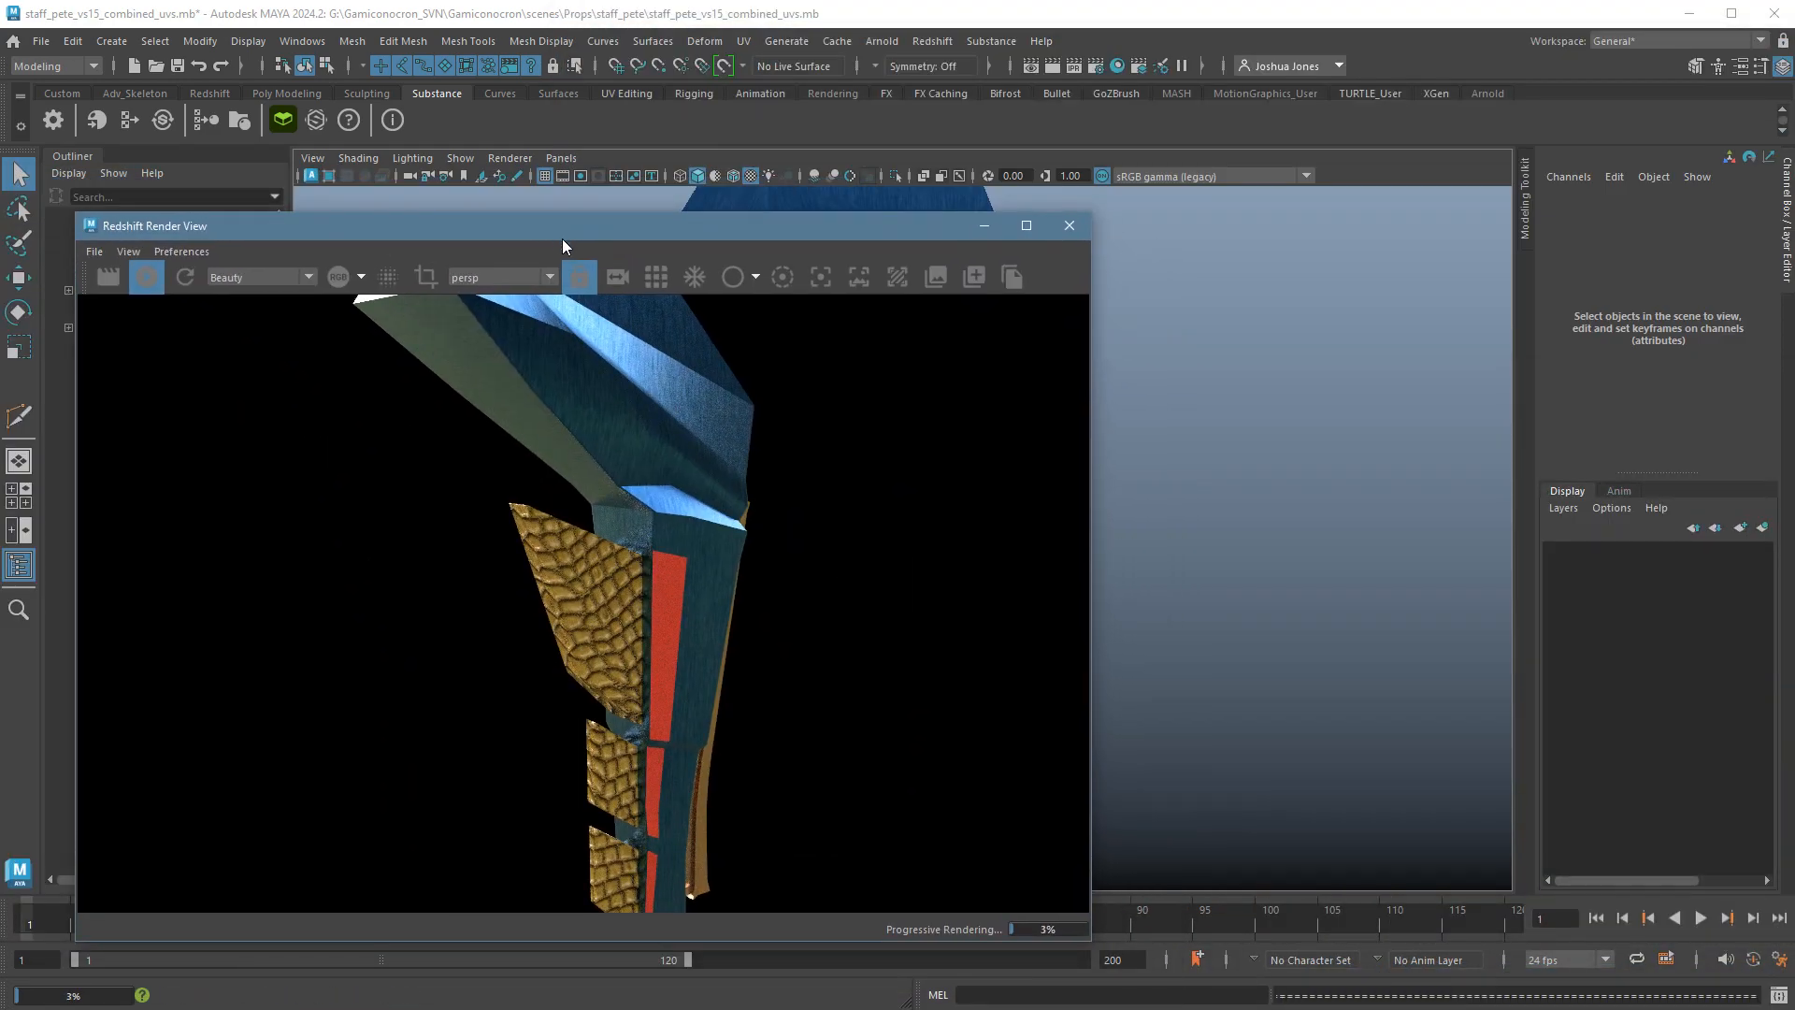
# Close the Redshift Render View, open Hypershade and clear its node graph.
pyautogui.click(1070, 228)
pyautogui.click(1119, 67)
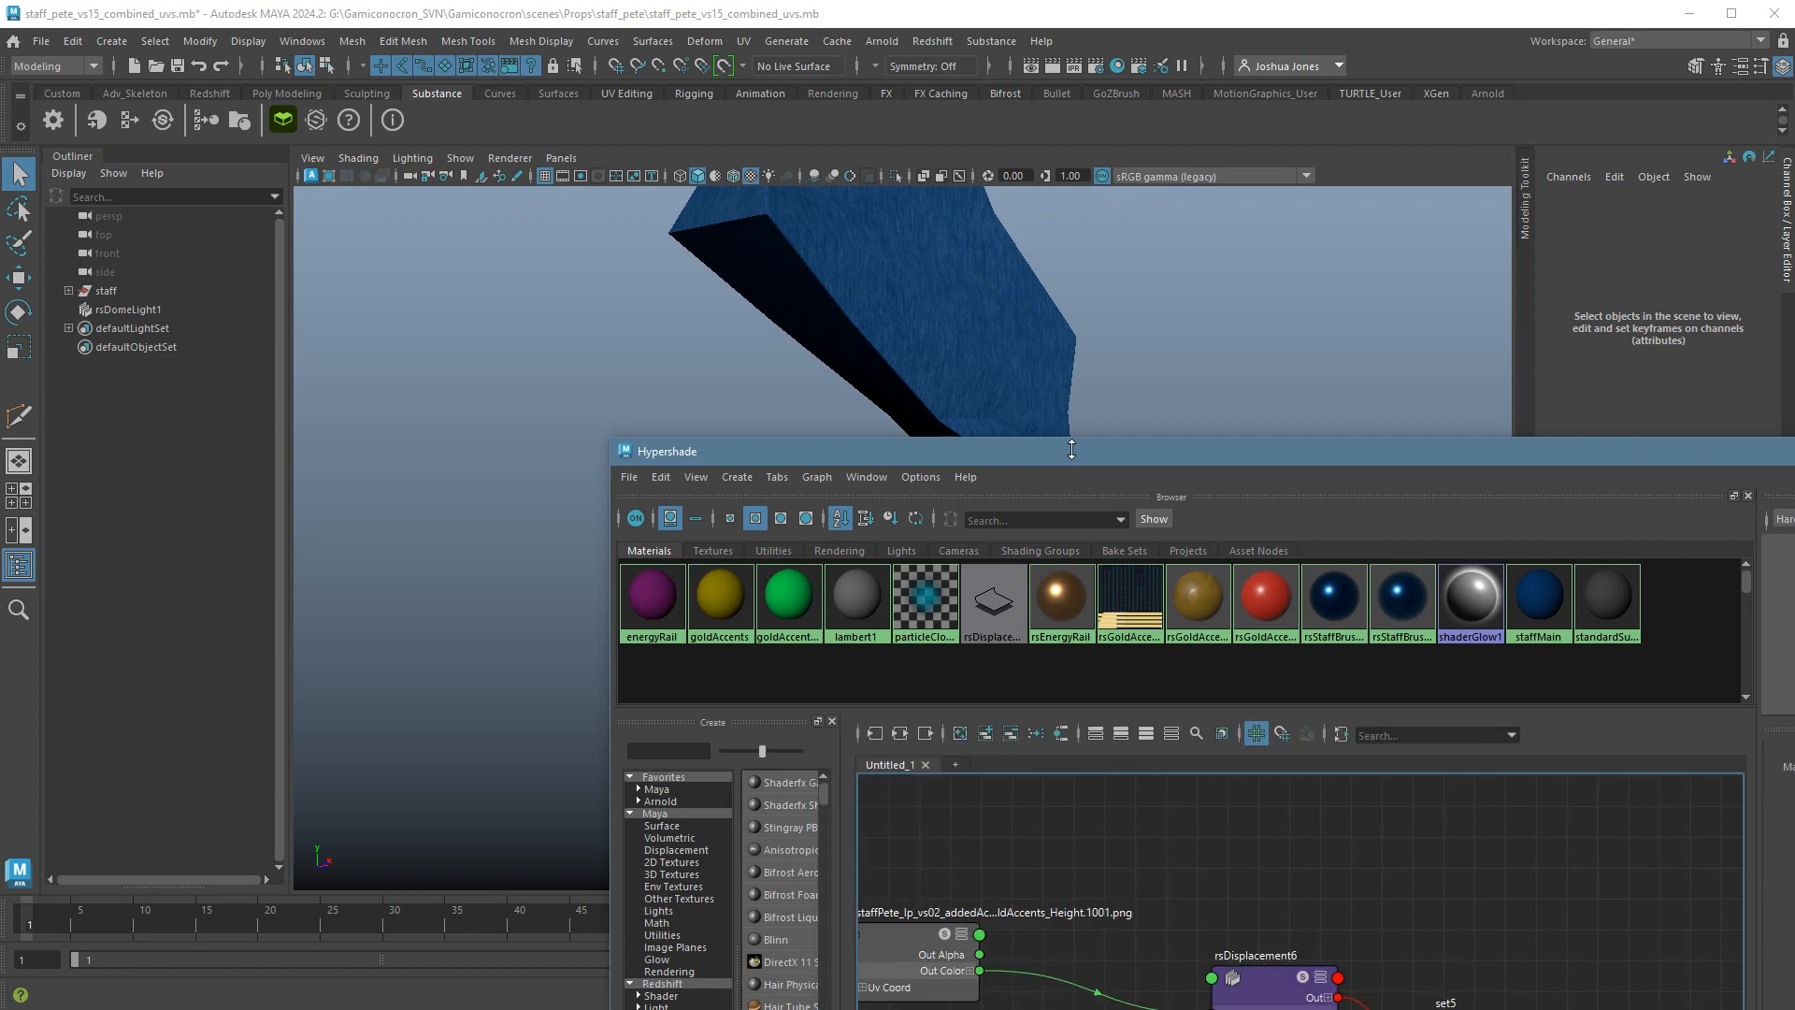
pyautogui.moveTo(1059, 453); pyautogui.dragTo(719, 176)
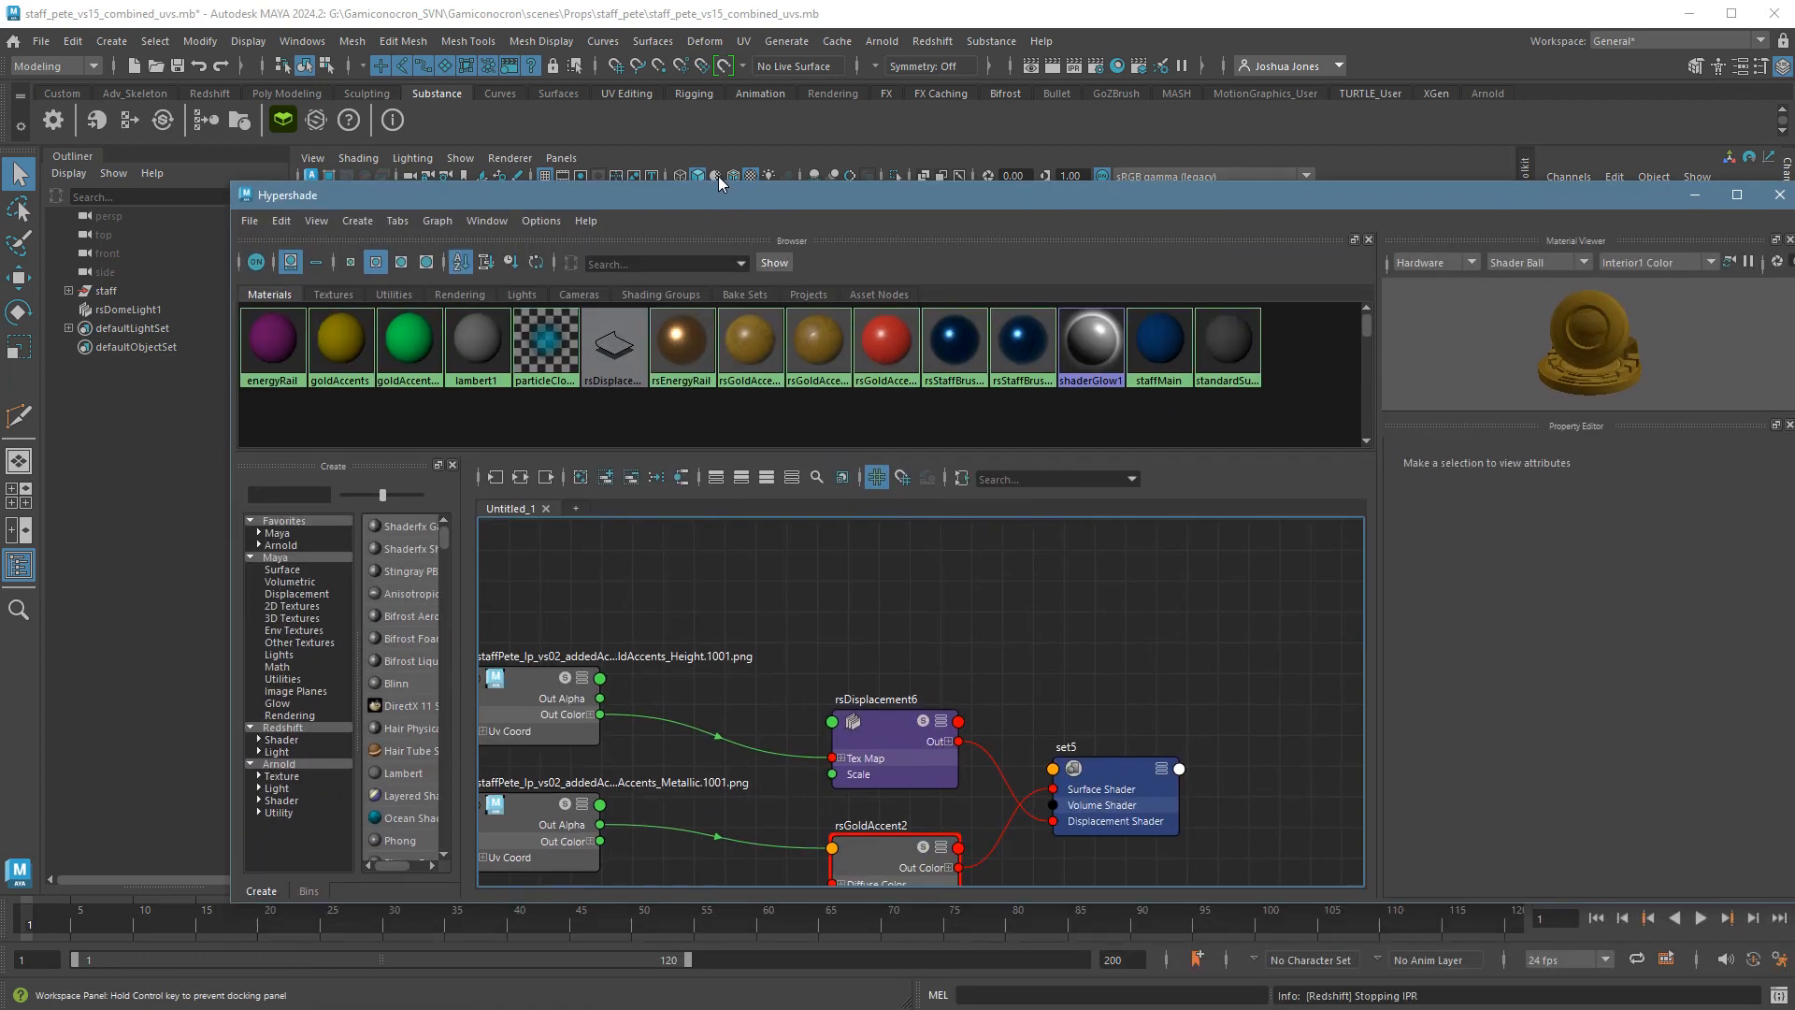
pyautogui.click(586, 458)
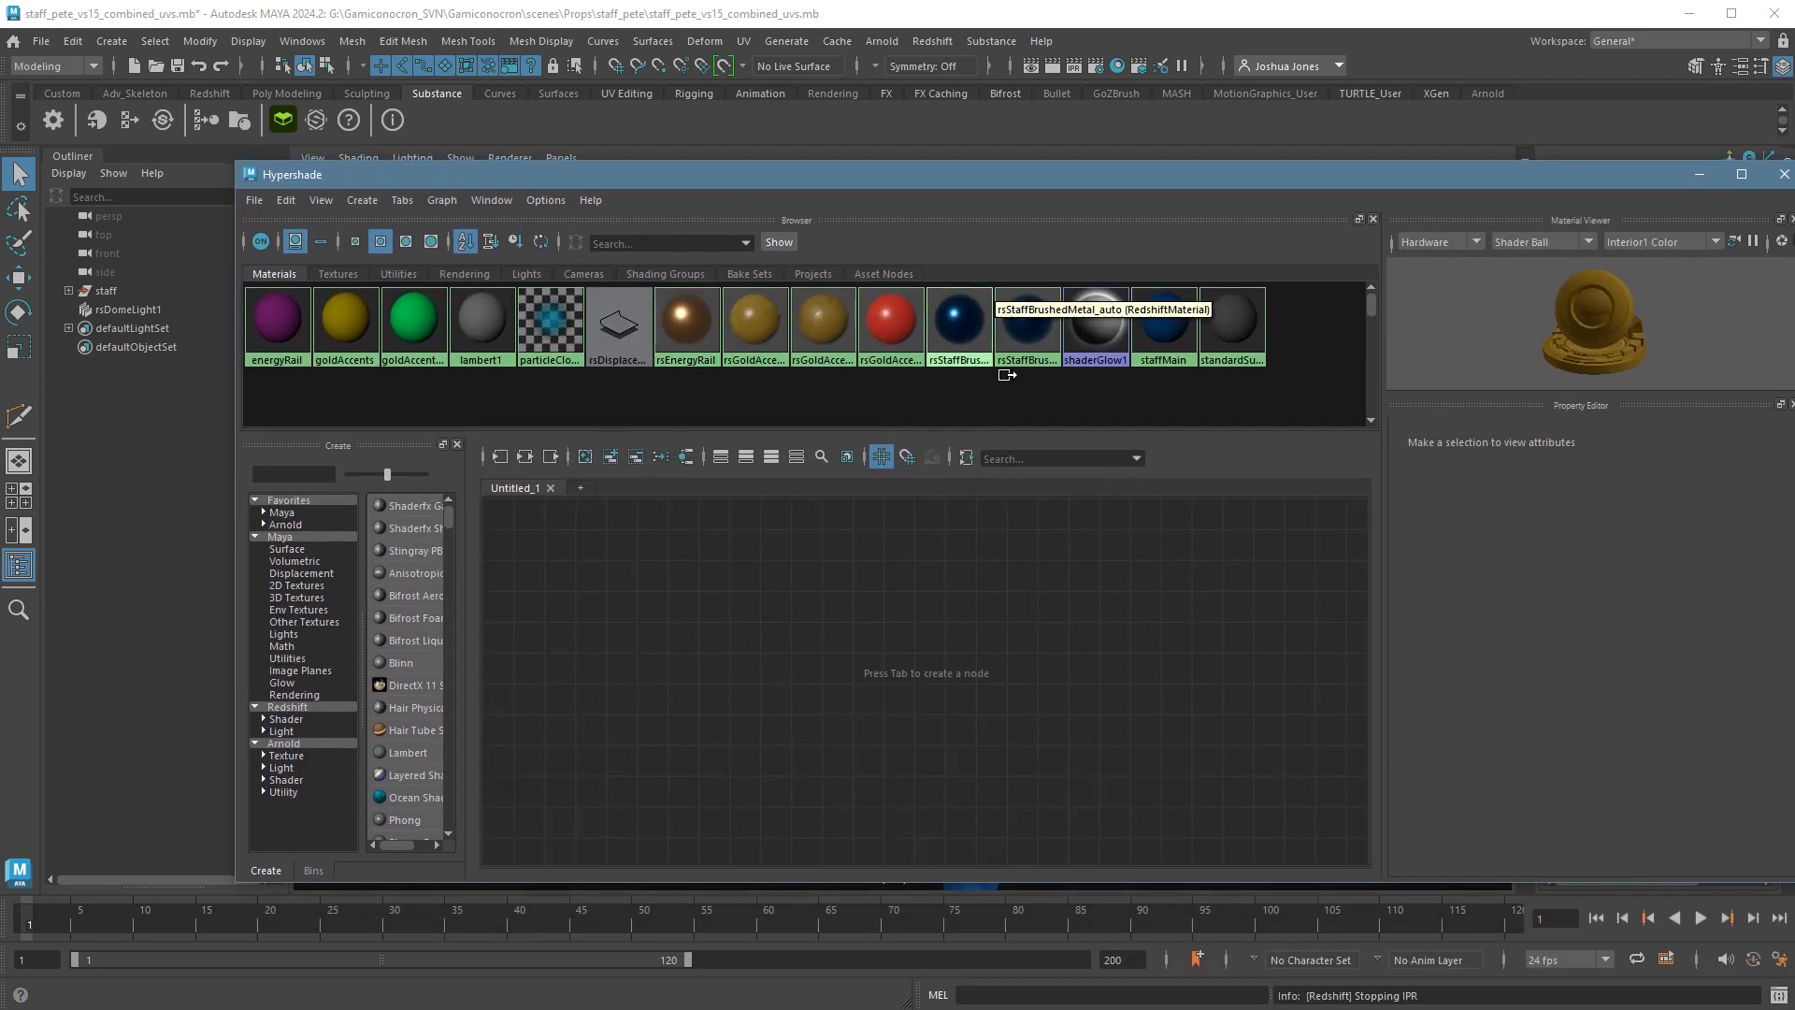
# Graph the rsStaffBrushedMetal_manual network, including the displacement connected to its shading group rsStandardMaterial1SG.
pyautogui.click(1019, 340)
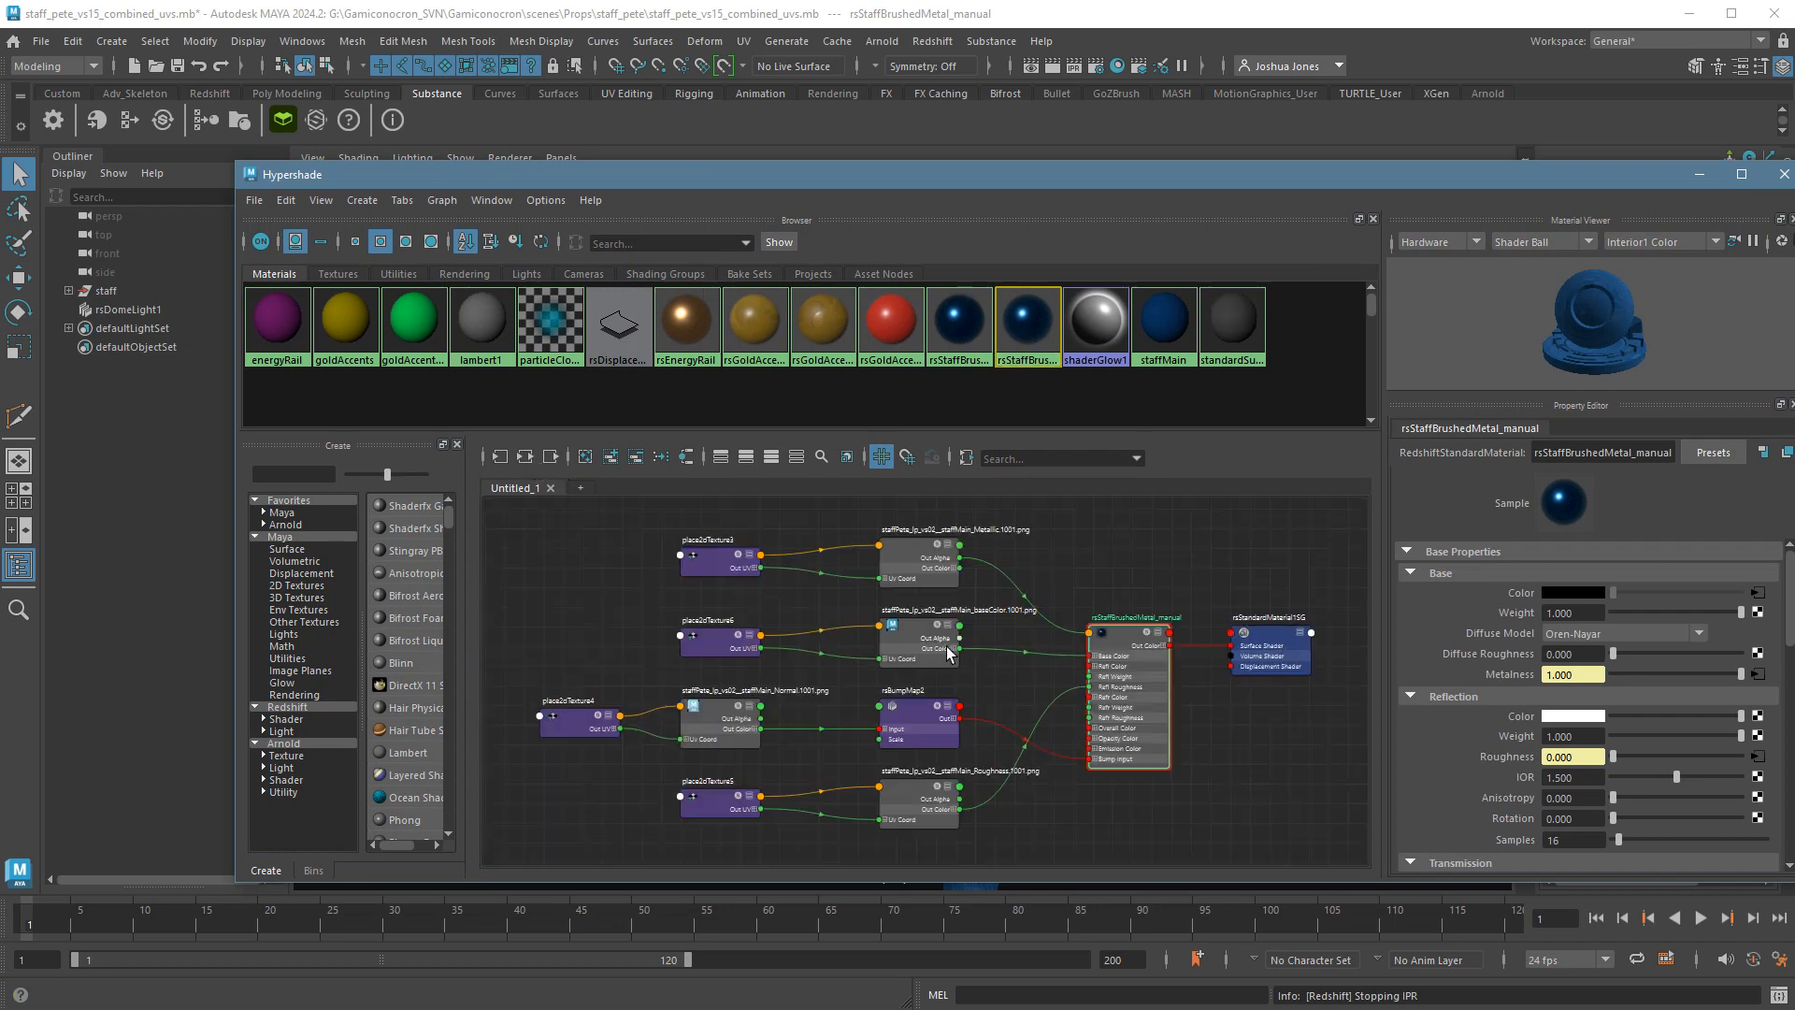
pyautogui.click(1303, 671)
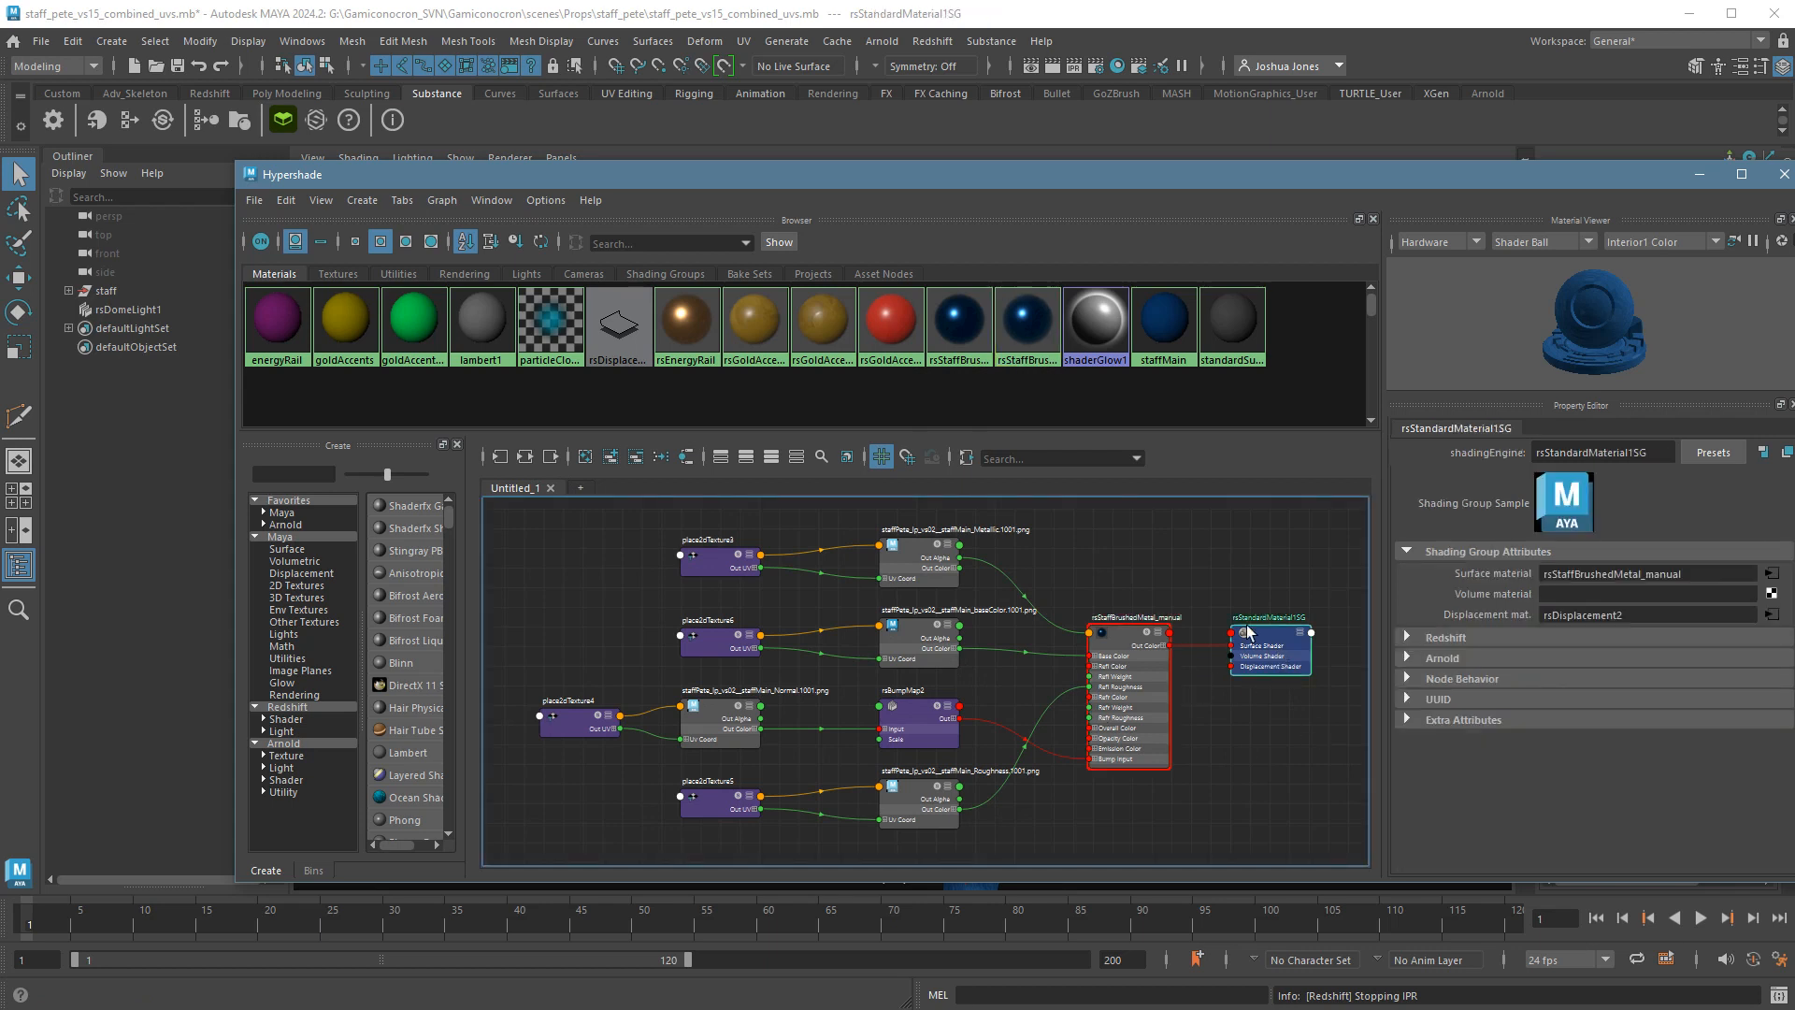
pyautogui.click(525, 458)
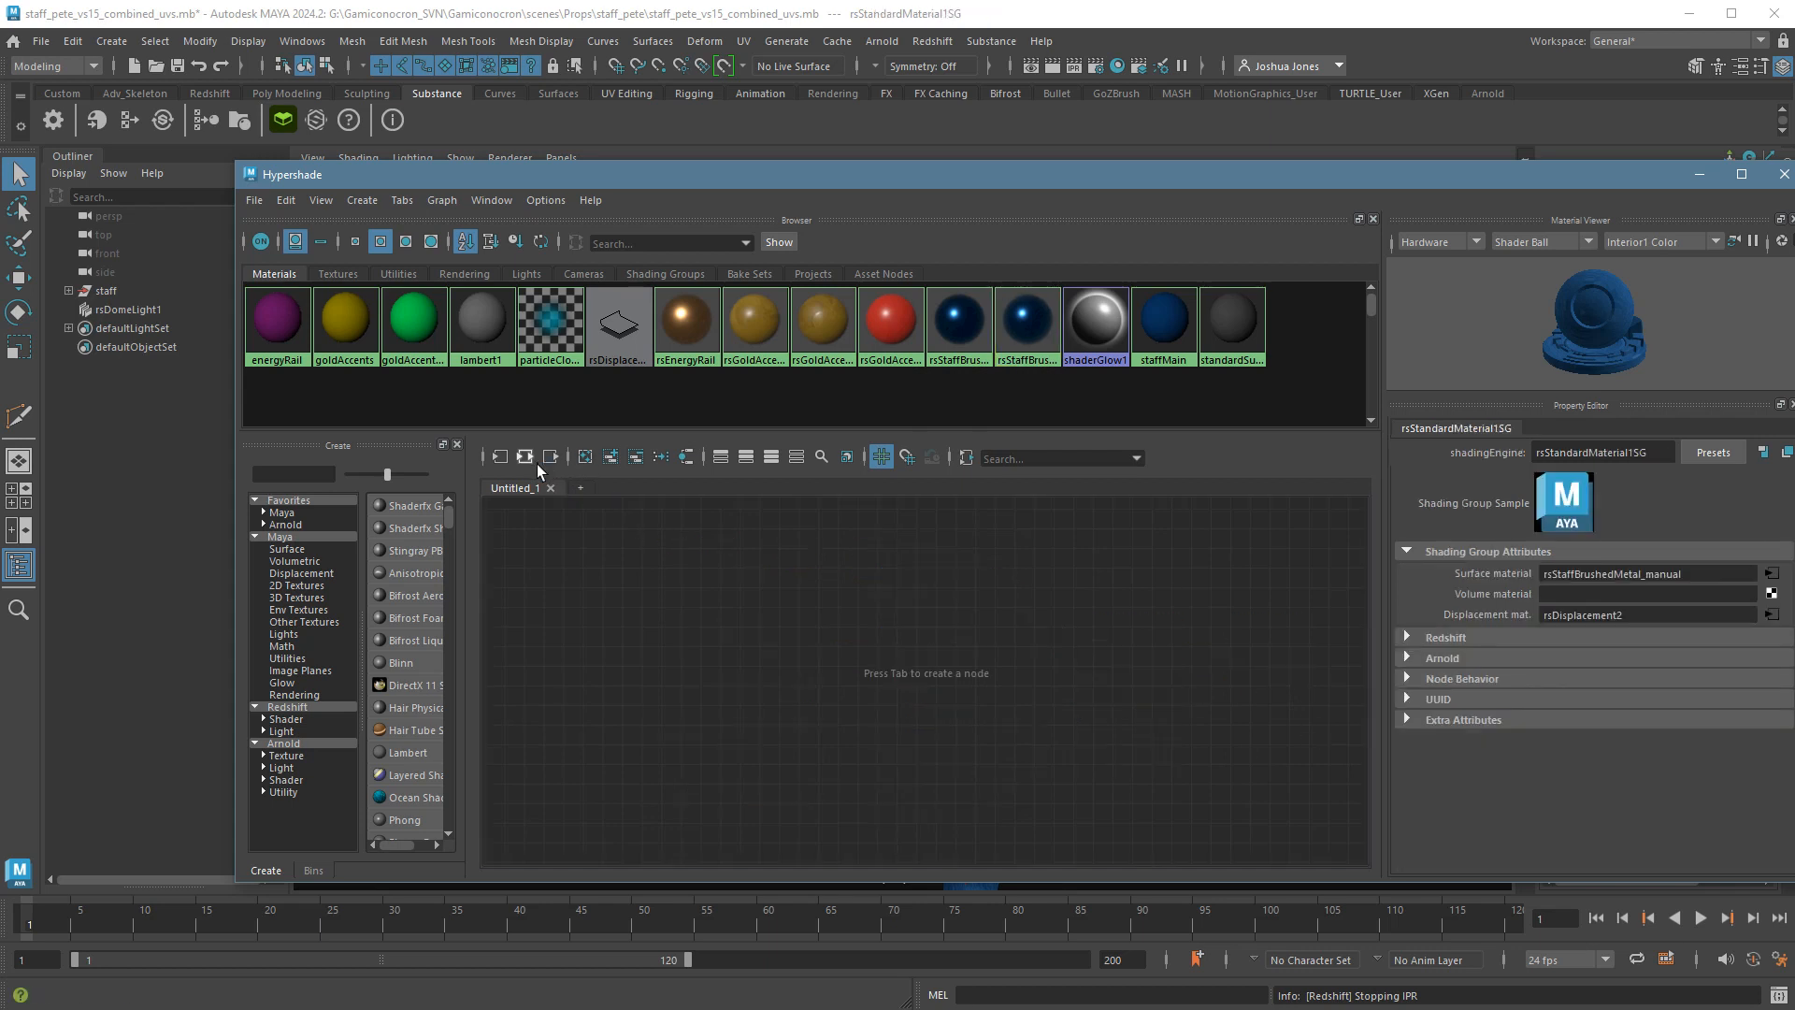
pyautogui.scroll(5, 1236, 633)
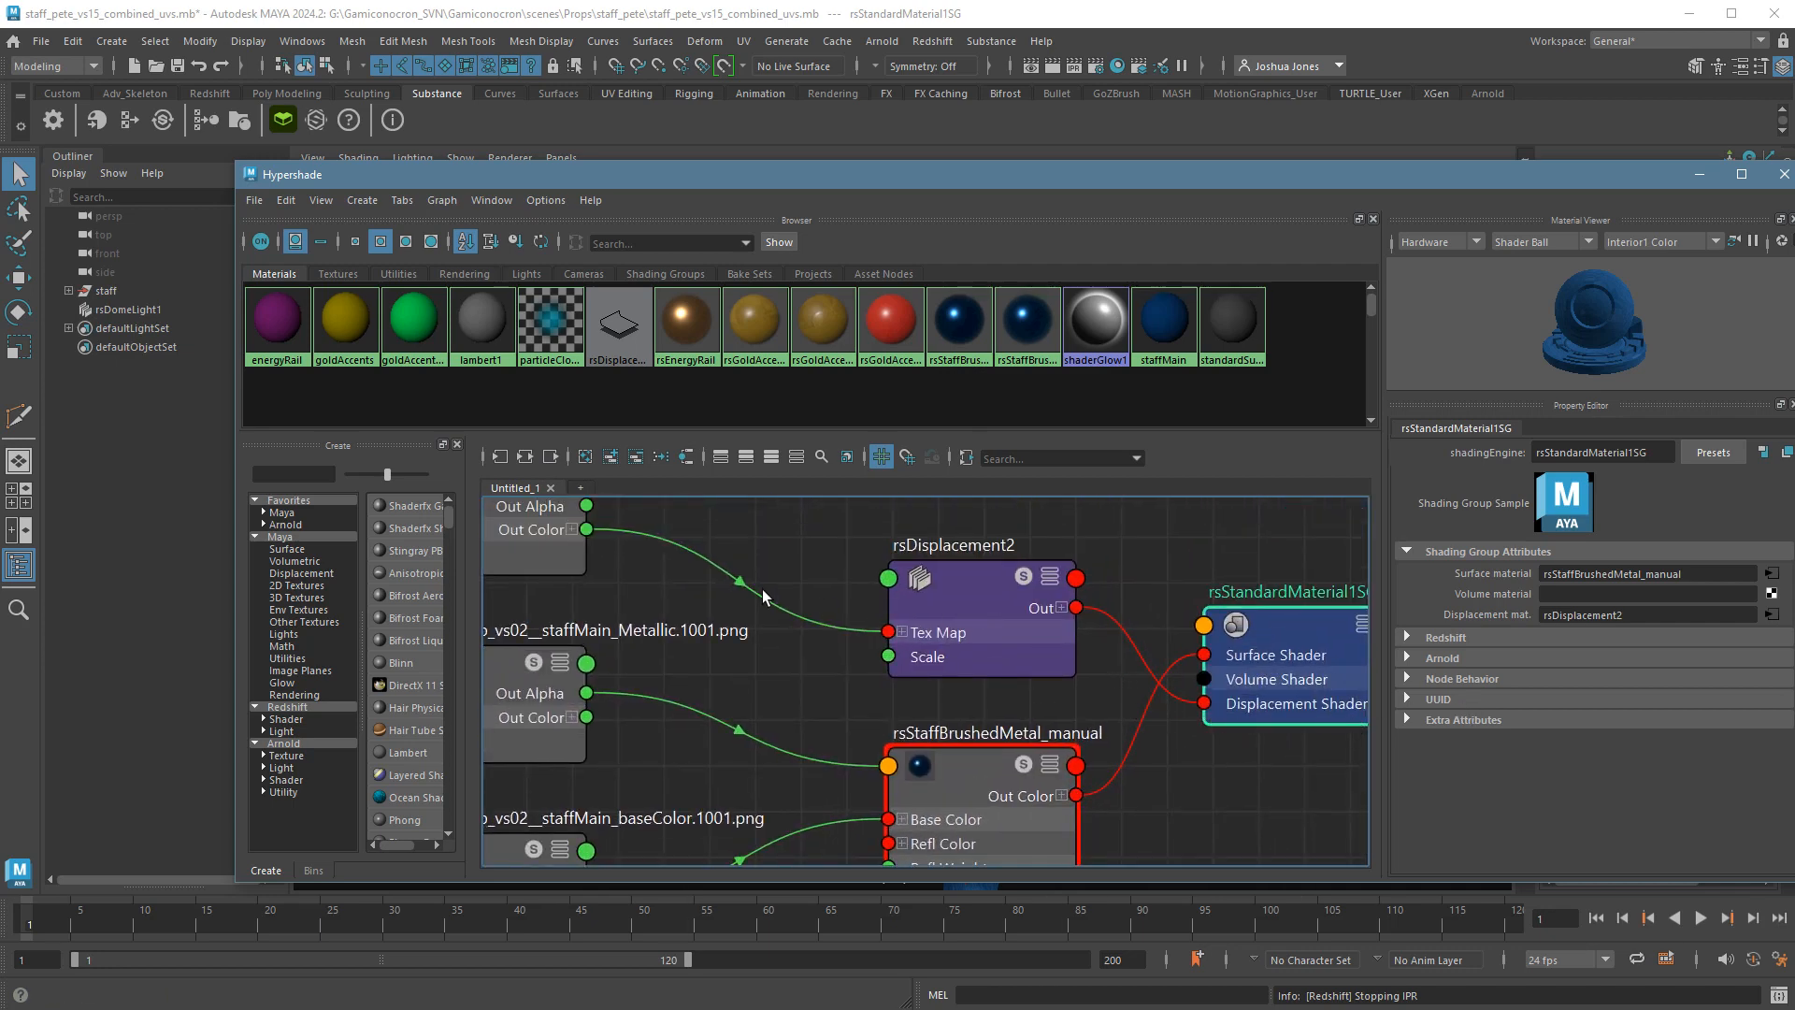
# Review the settings of rsDisplacement2 and the color space of the staffMain Height texture, then close Hypershade.
pyautogui.click(976, 597)
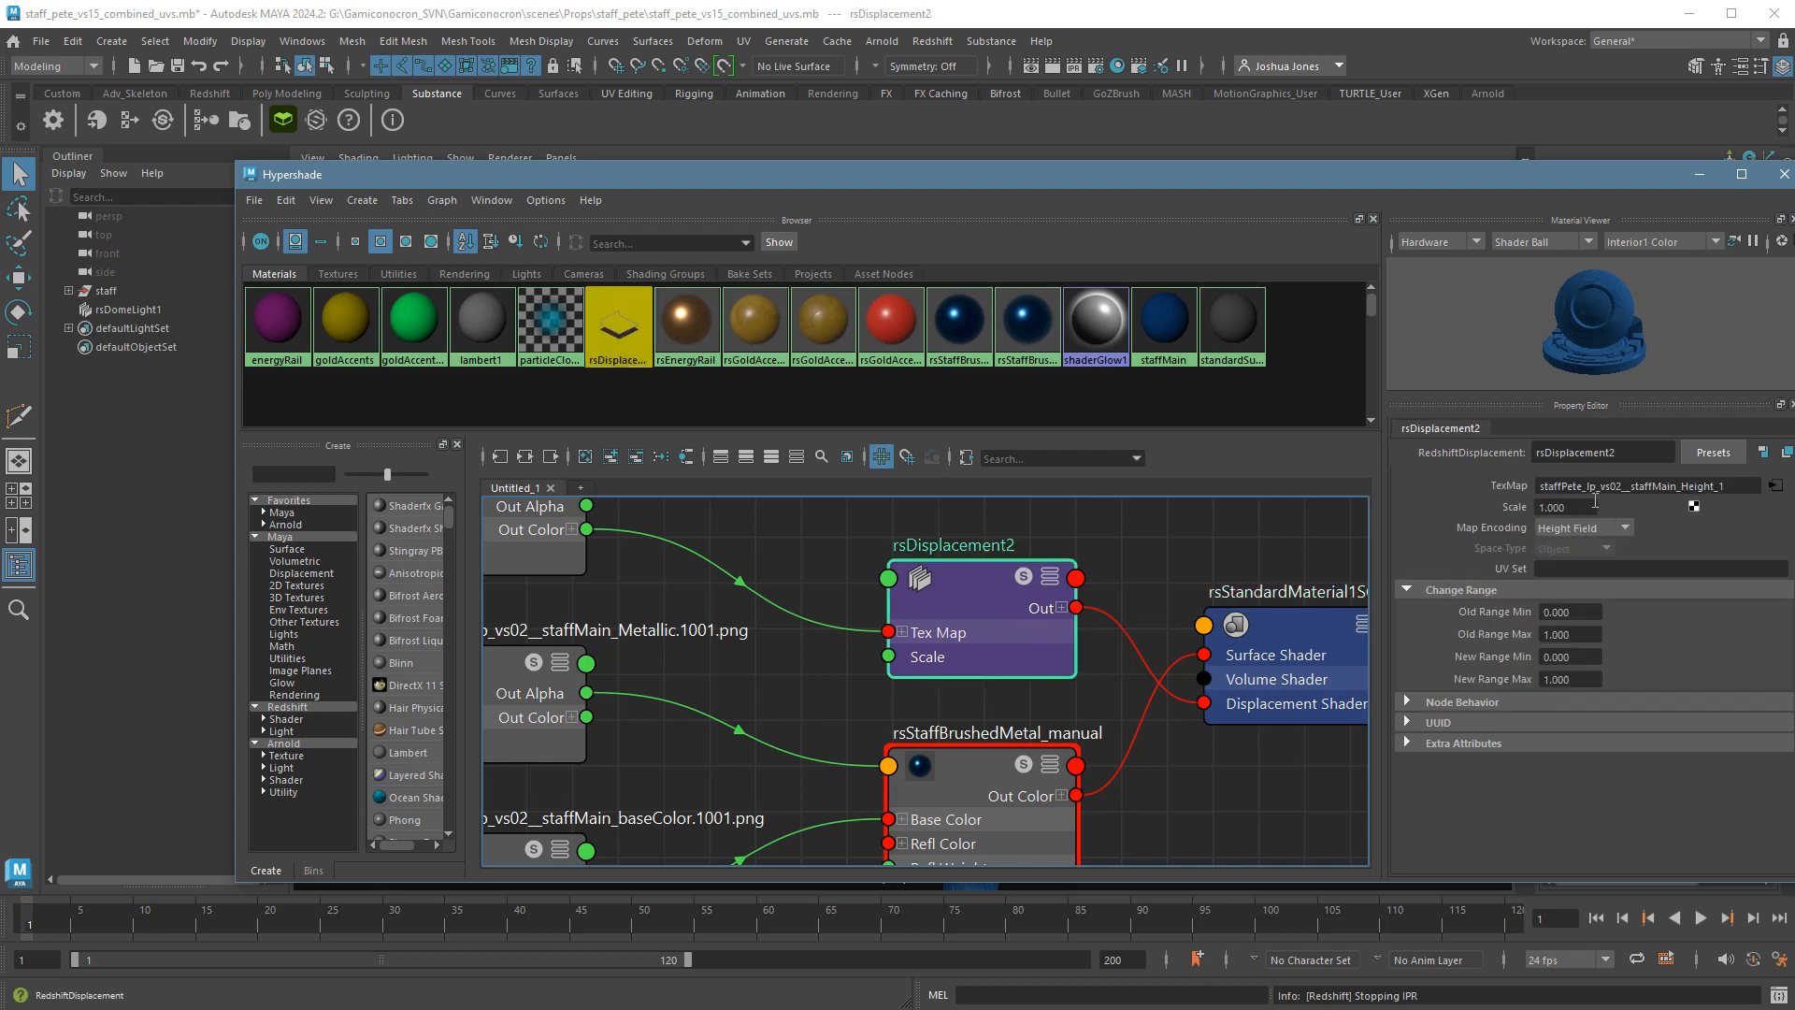
pyautogui.click(558, 553)
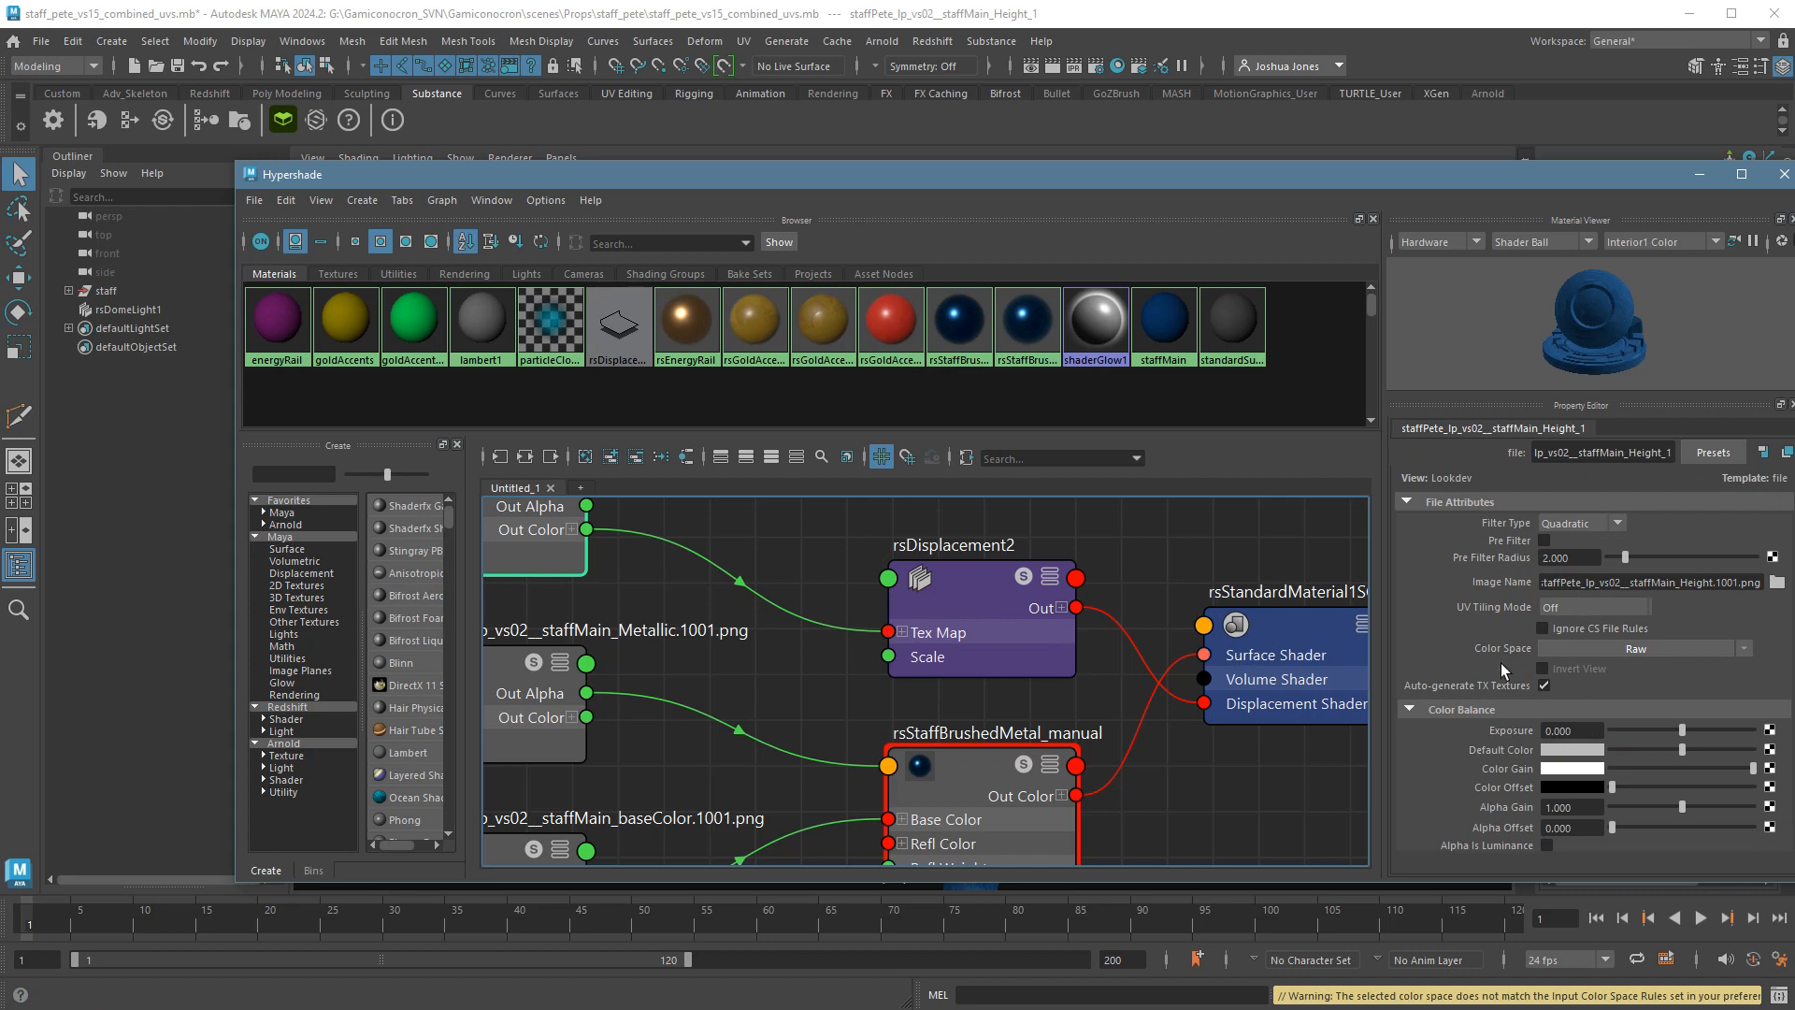
pyautogui.click(1621, 666)
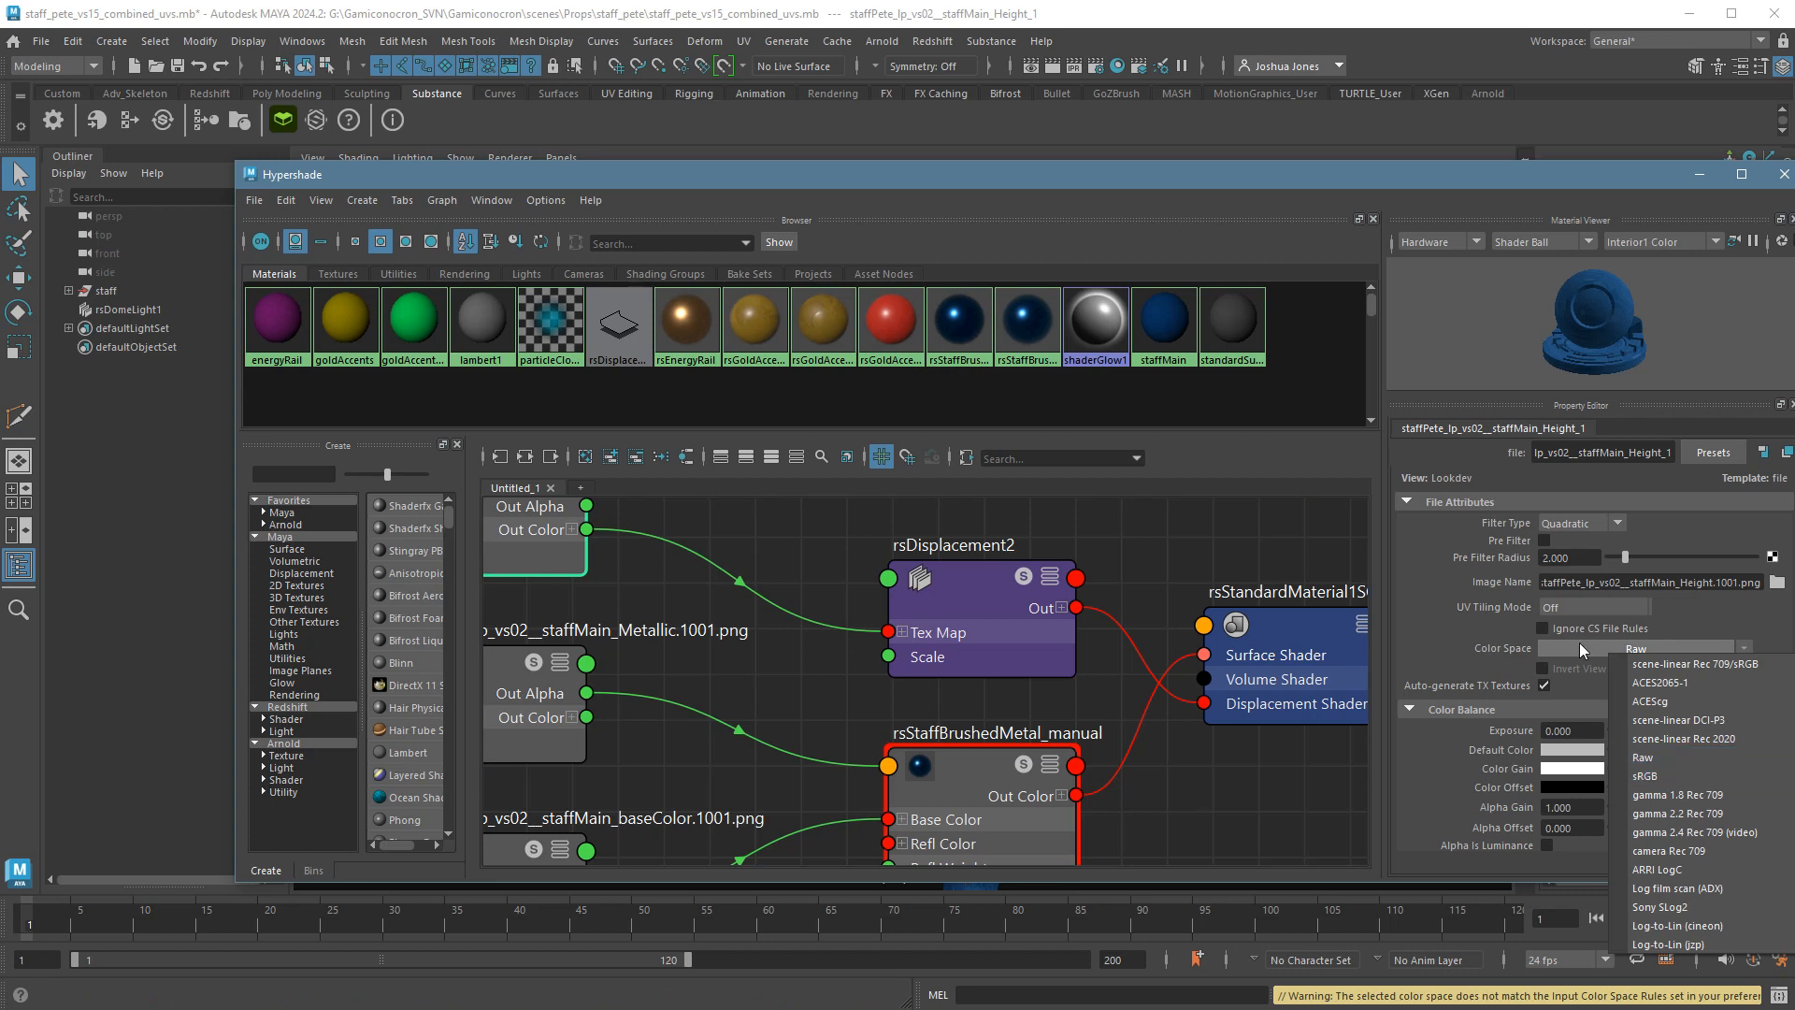
pyautogui.click(1580, 642)
pyautogui.click(1579, 643)
pyautogui.click(1469, 632)
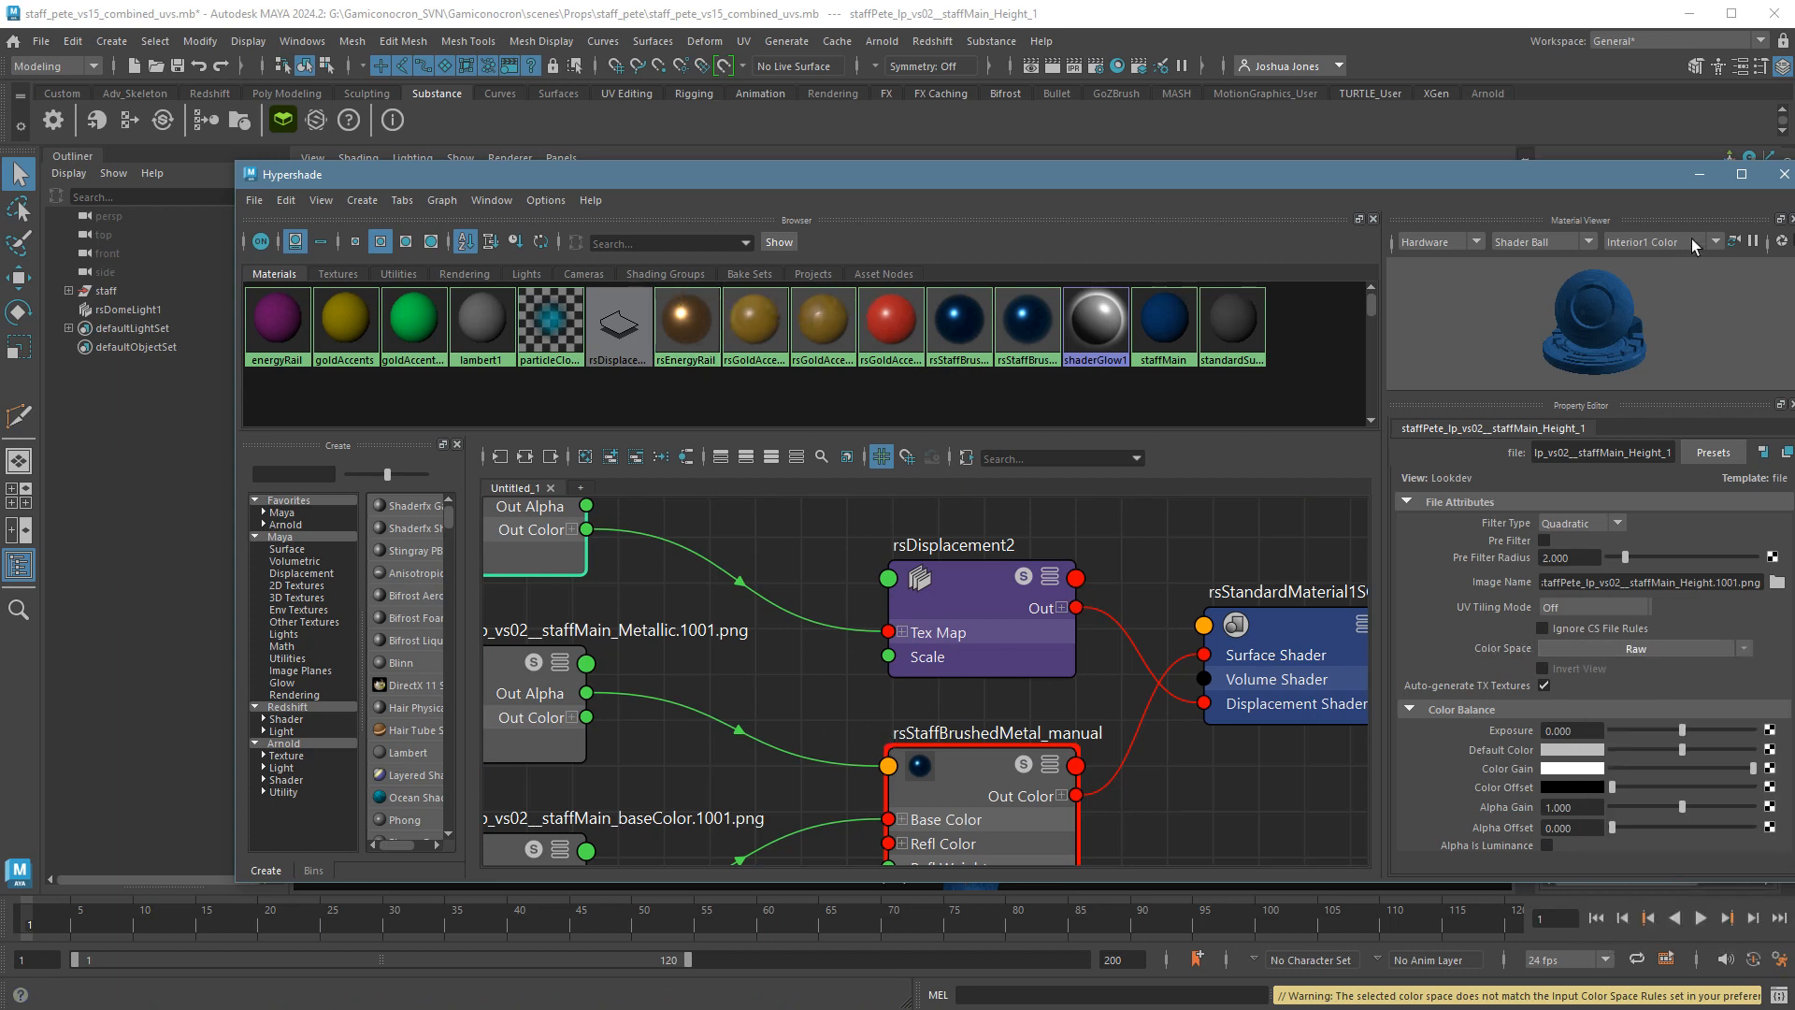
pyautogui.click(1782, 183)
pyautogui.keyDown('alt'); pyautogui.moveTo(1081, 604); pyautogui.dragTo(947, 526); pyautogui.keyUp('alt')
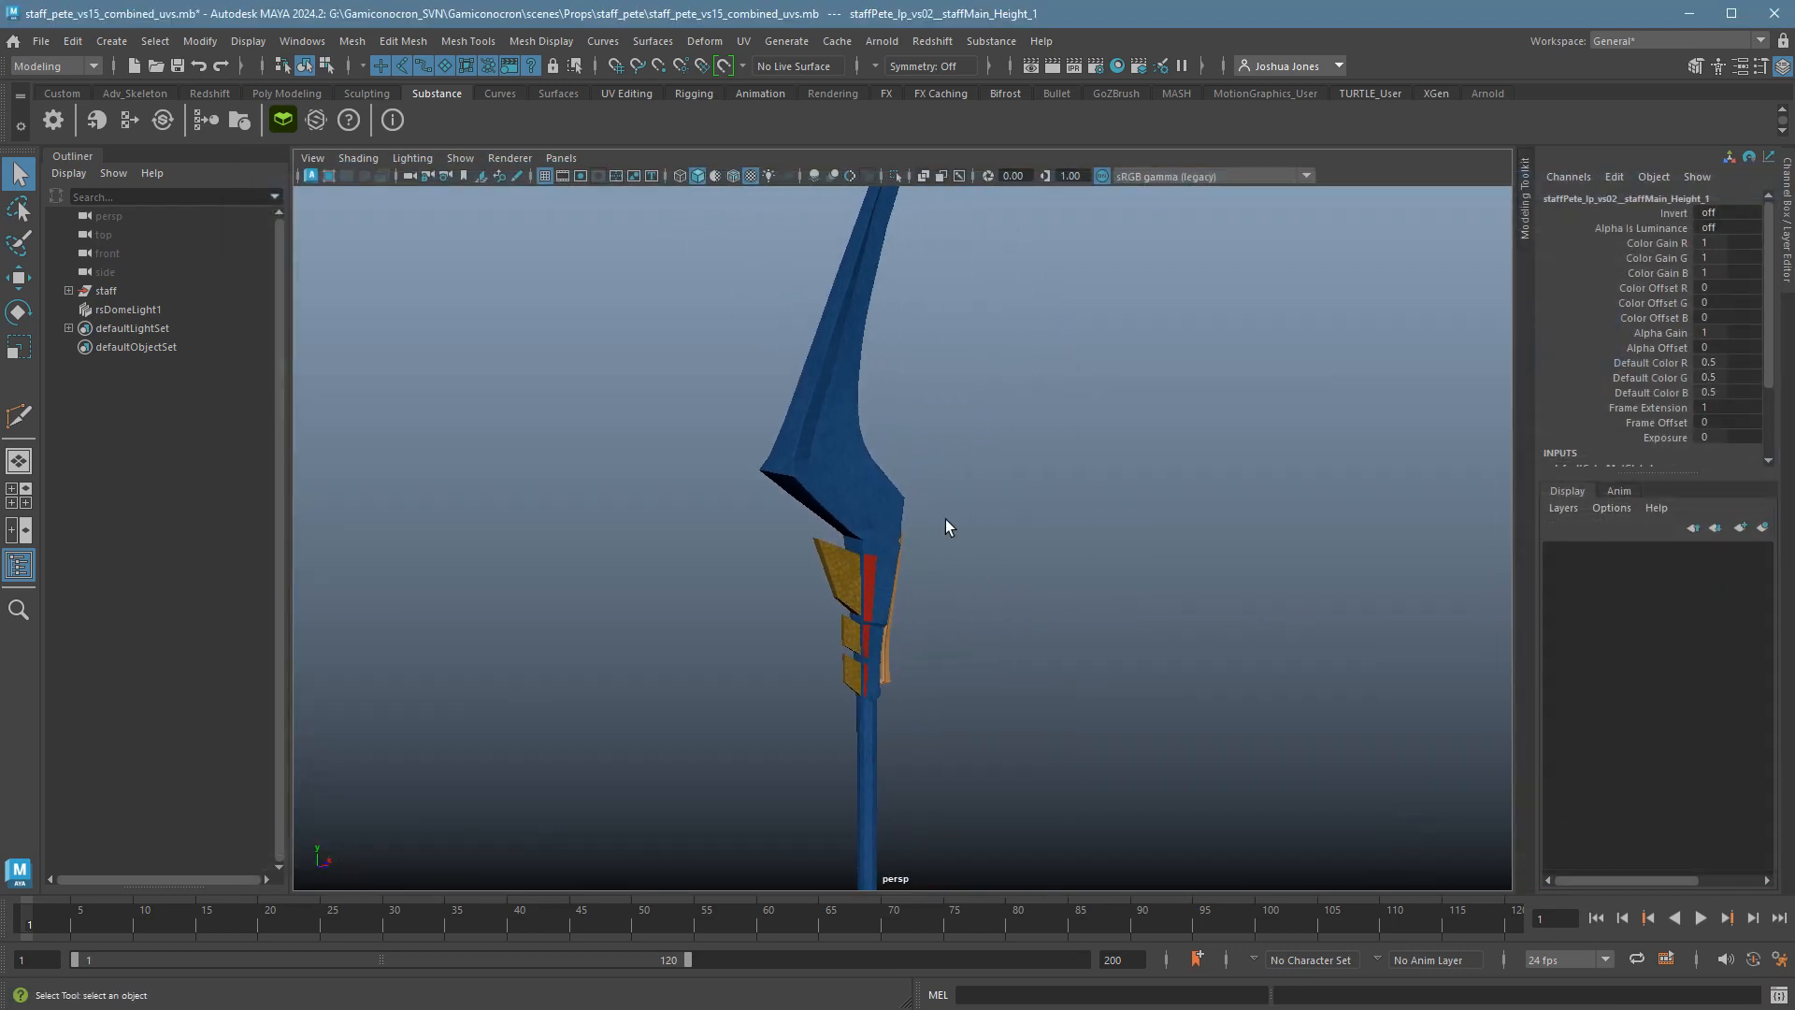